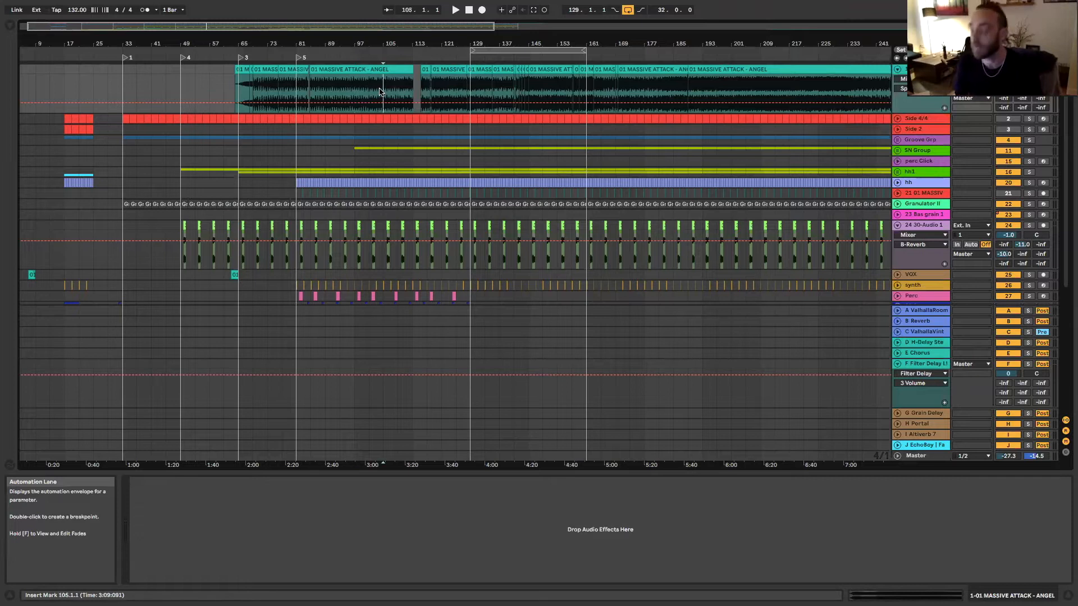
Play back the arrangement from bar 91 and from about bar 37 to listen to the different sections
scroll(380, 91, "up", 2)
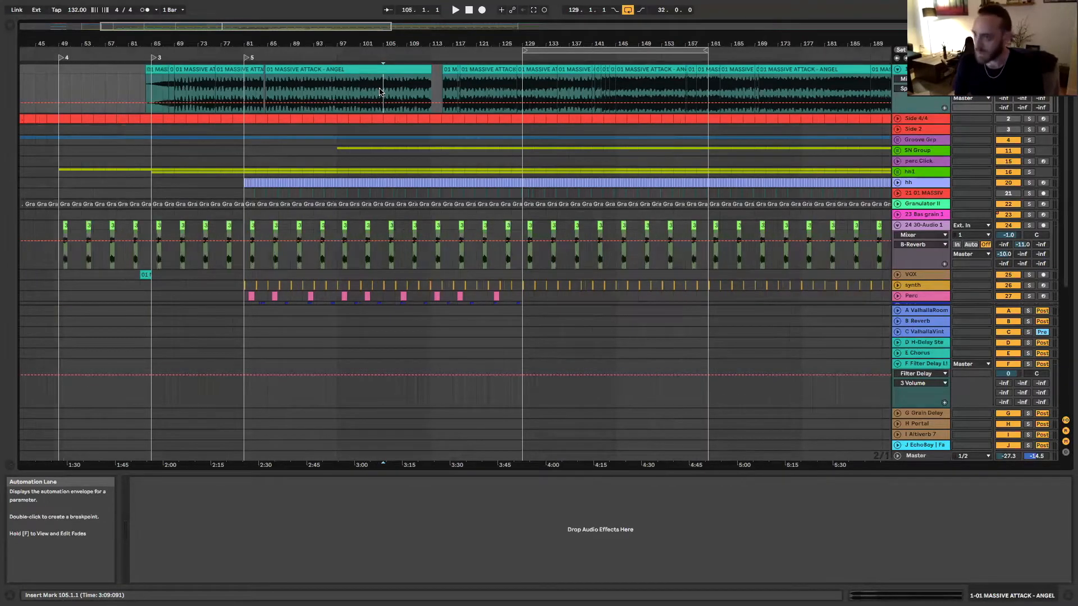
scroll(201, 31, "left", 10)
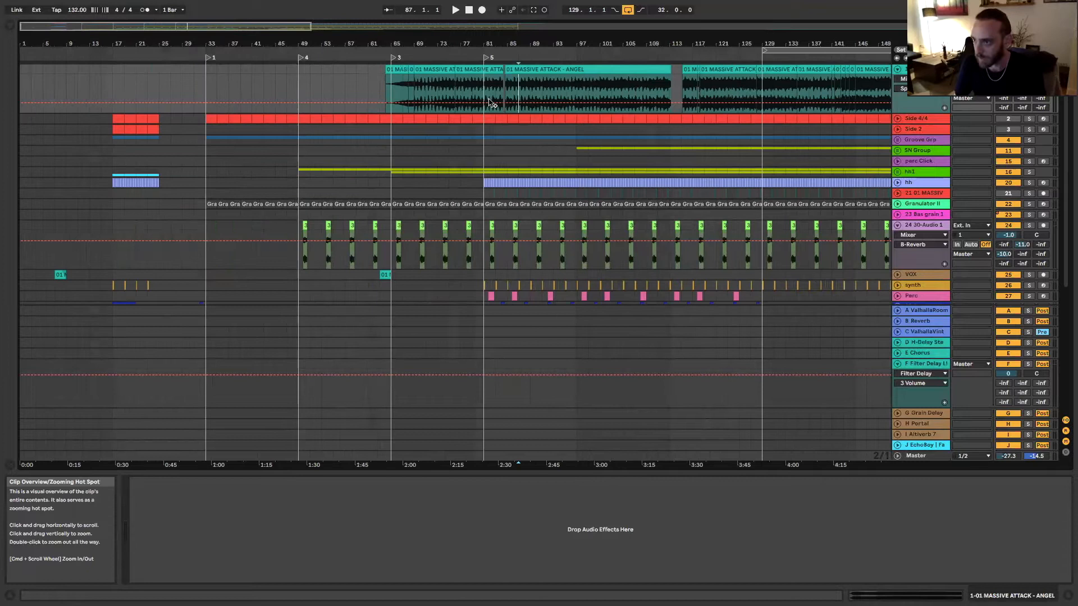
scroll(372, 89, "down", 2)
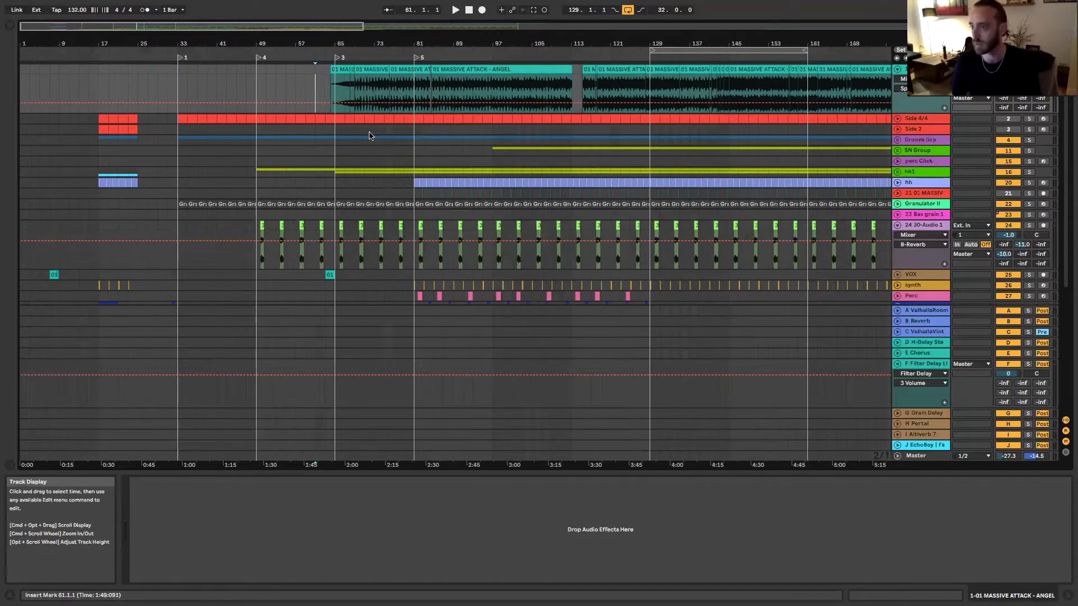
key("space")
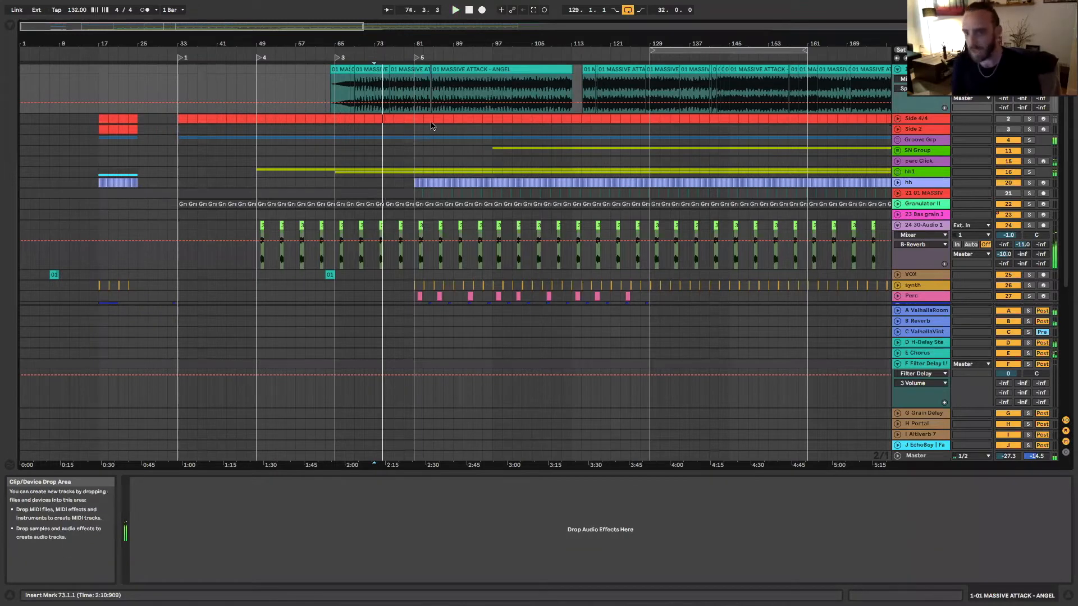
left_click(463, 86)
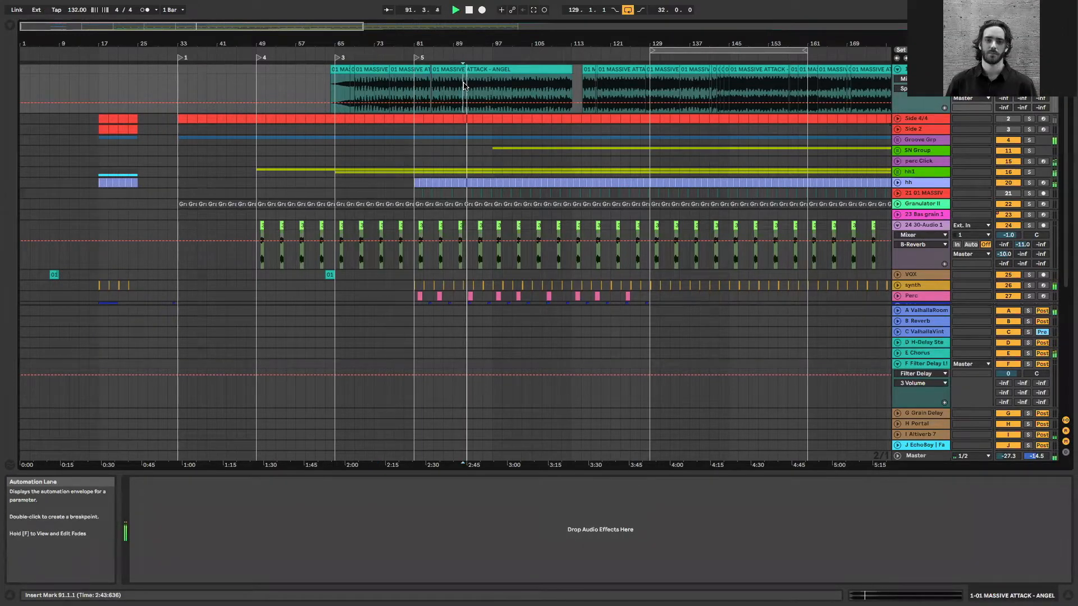
left_click(200, 160)
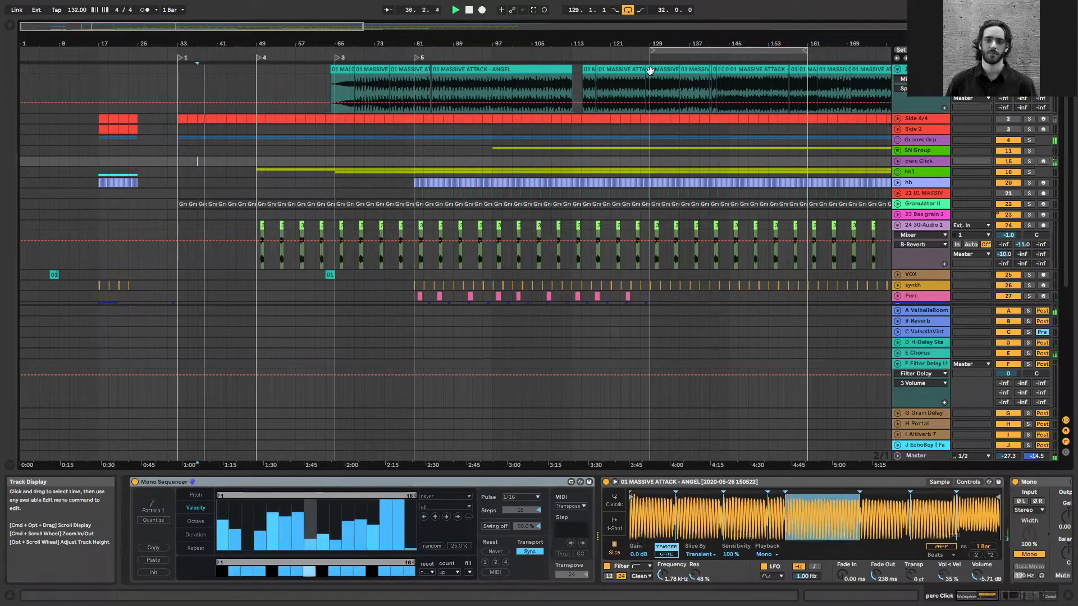
Unfold the Groove Grp track and select its Kc Group to examine the kick and bass tracks and devices
left_click(901, 140)
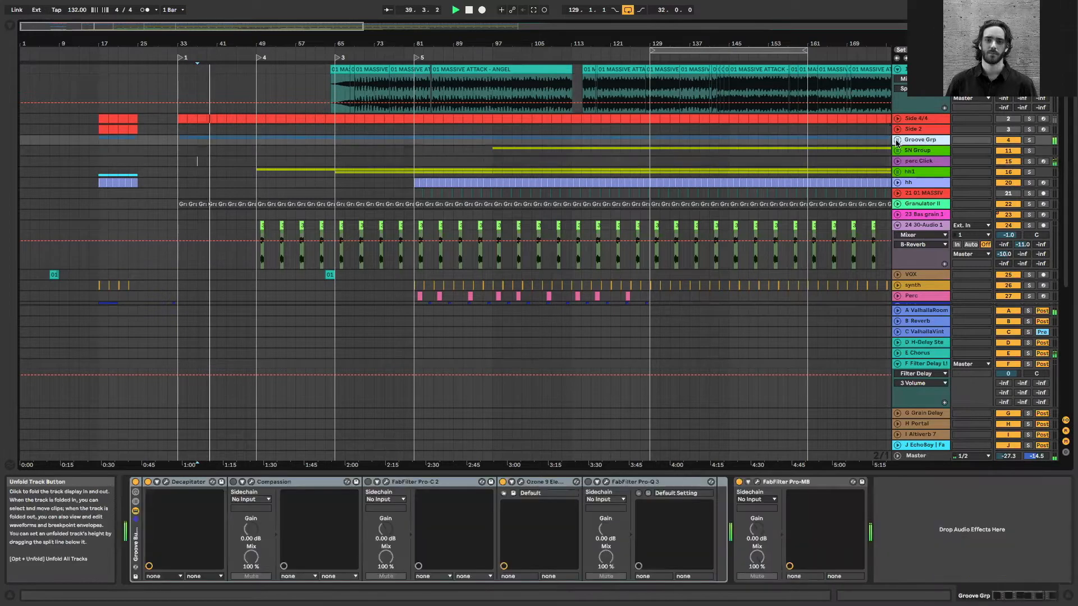
left_click(897, 141)
scroll(902, 168, "down", 1)
left_click(904, 176)
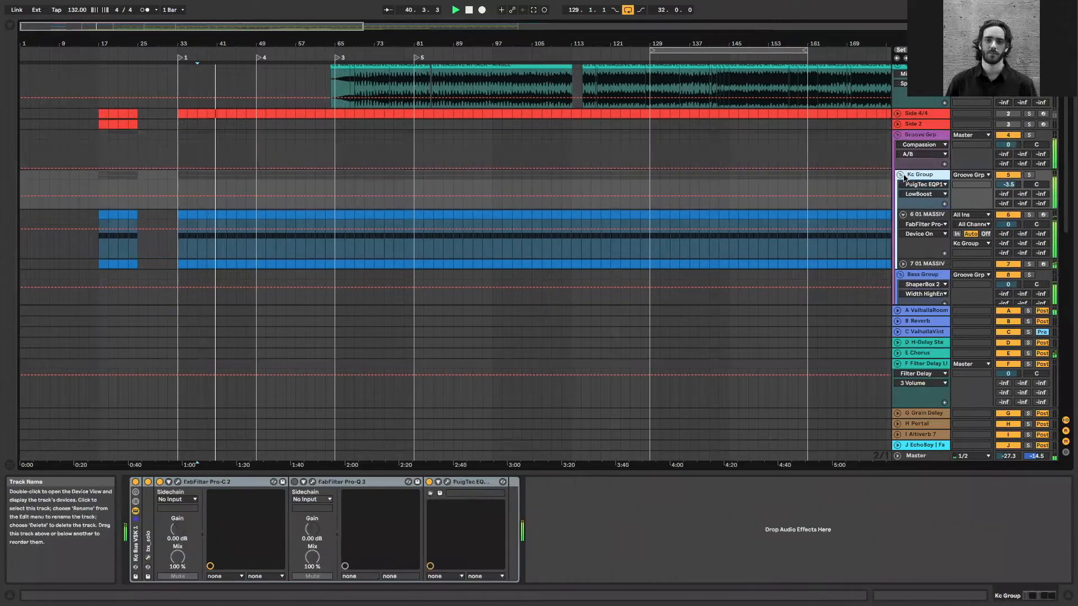
scroll(912, 188, "down", 2)
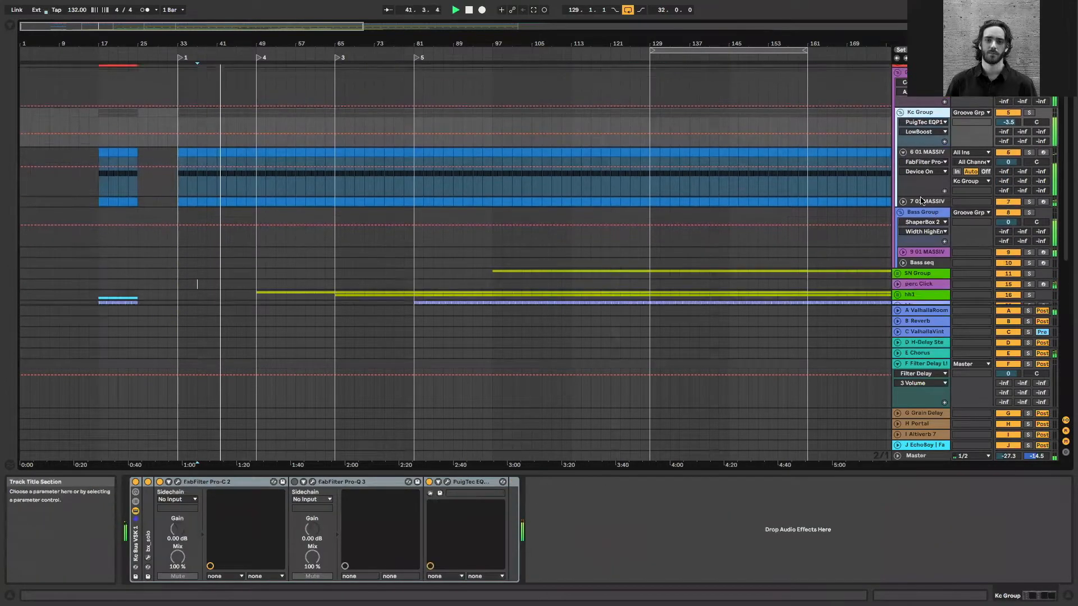
scroll(921, 201, "down", 1)
scroll(289, 220, "down", 2)
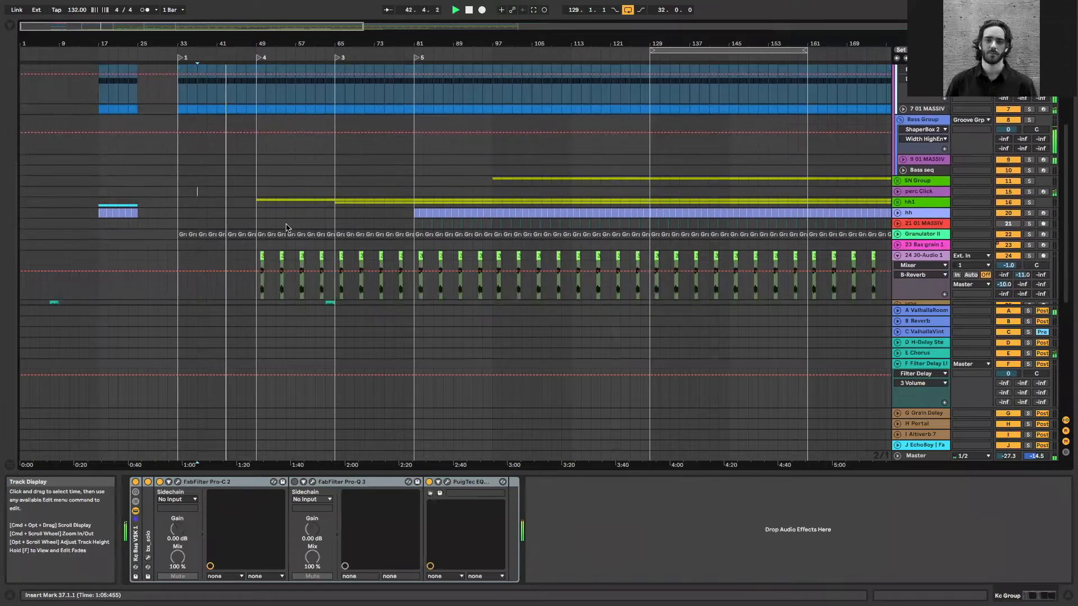
Examine the perc Click, Granulator and 30-Audio tracks around bar 51 and the kick tracks in Kc Group
left_click(266, 192)
key("plus")
key("plus")
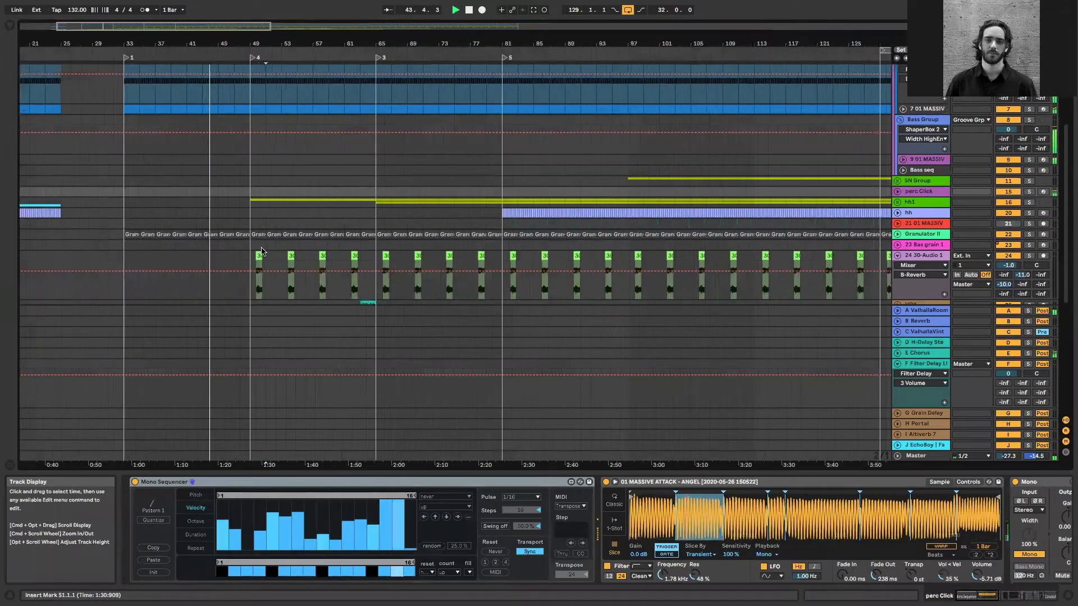
scroll(286, 207, "up", 2)
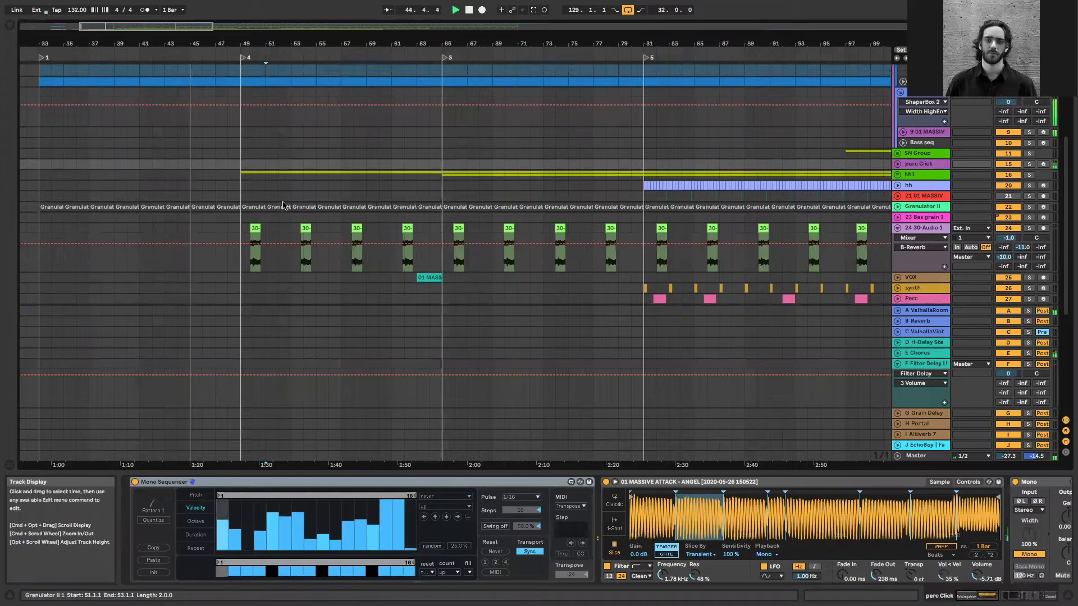
scroll(286, 207, "up", 1)
scroll(877, 137, "up", 1)
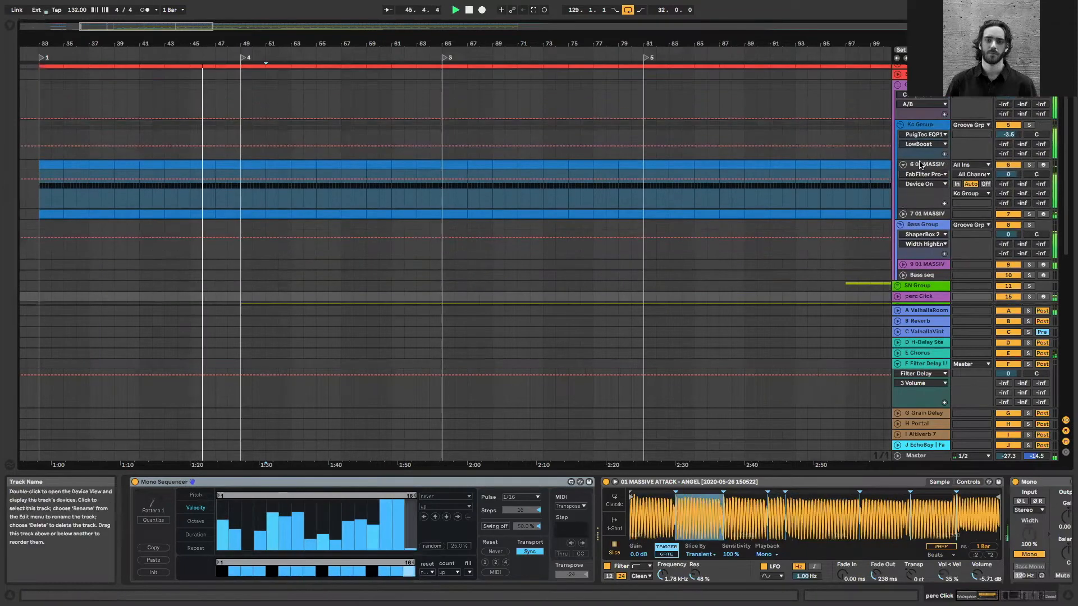
left_click(917, 165)
scroll(505, 123, "up", 2)
Place the insert mark at bar 69 on the MASSIVE ATTACK - ANGEL audio track and play from that point
left_click(492, 88)
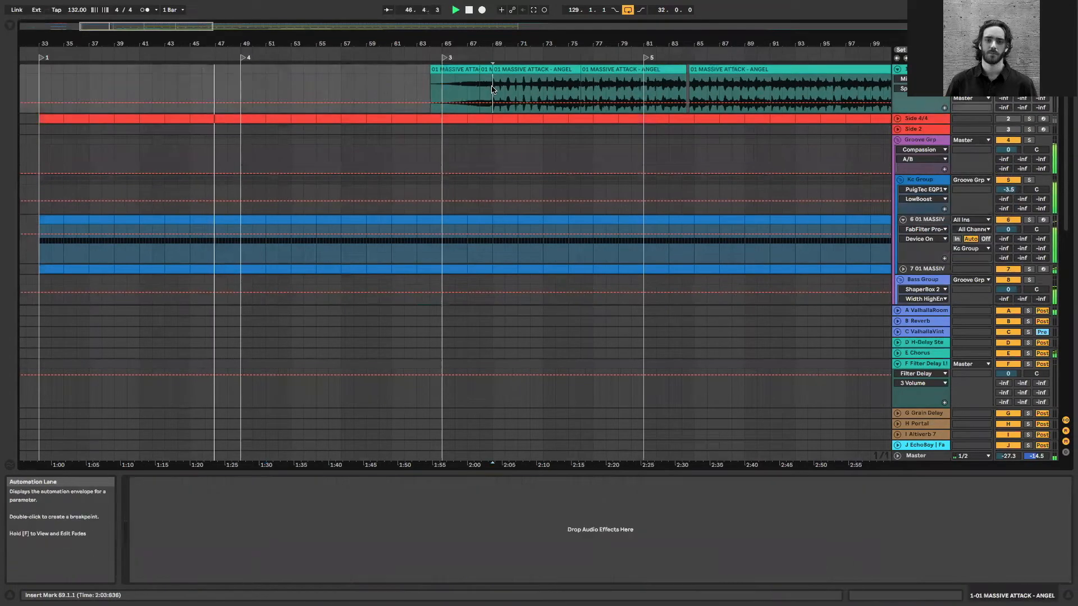
key("plus")
key("plus")
key("plus")
key("plus")
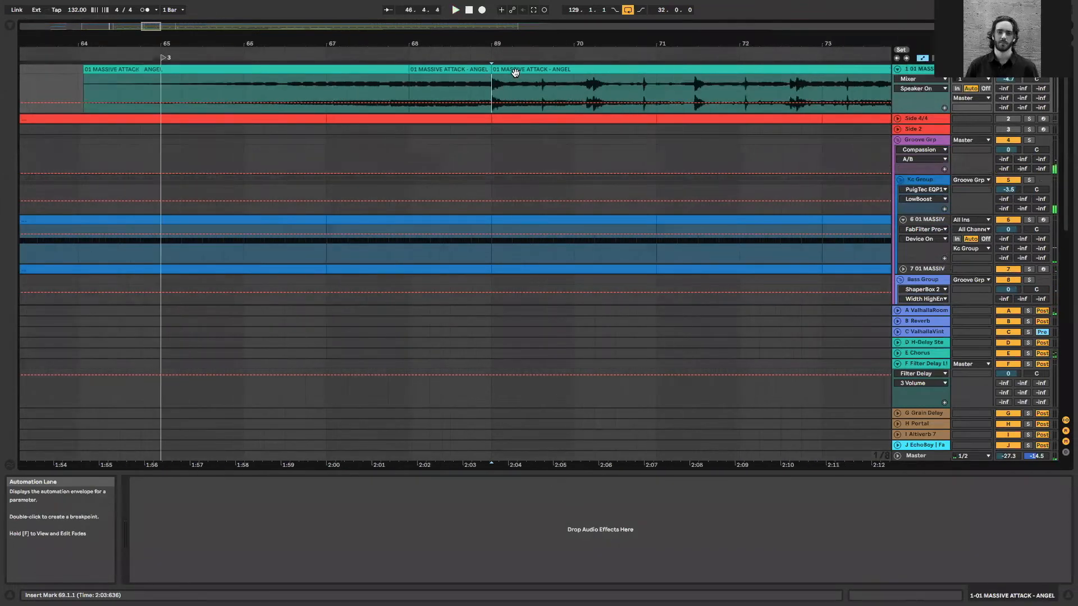
key("space")
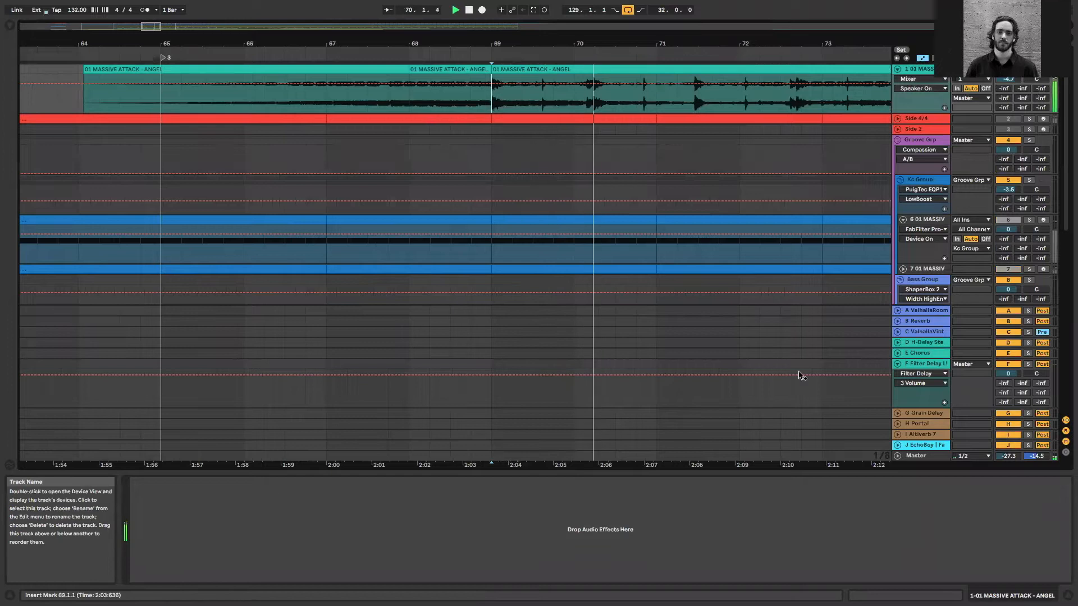
Show the IXL Spectrum Analyzer on the Master track and examine the sample's frequency content during playback, then stop
left_click(915, 456)
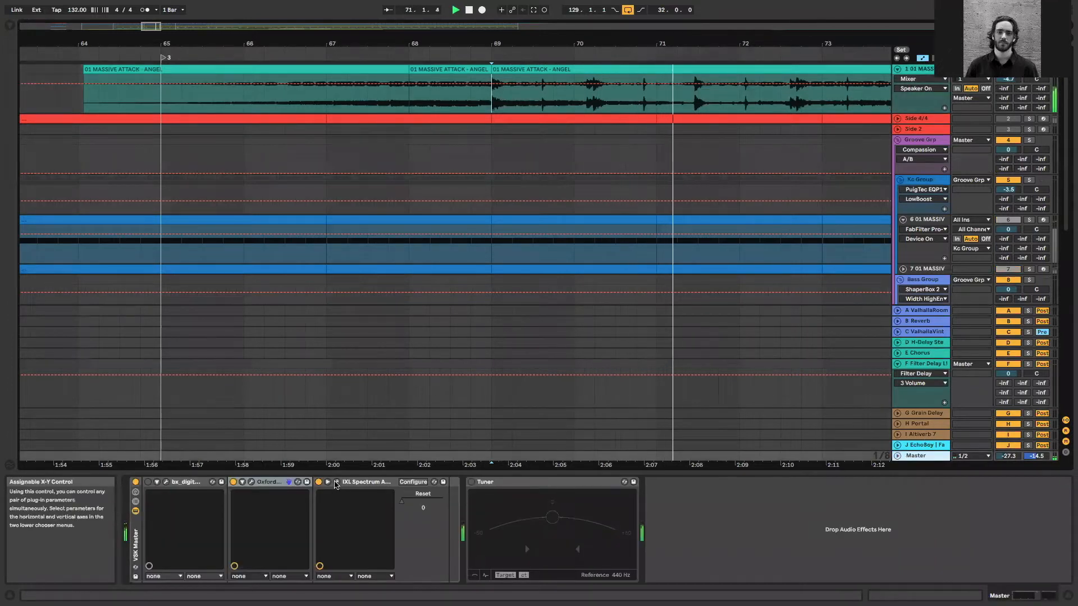
left_click(336, 482)
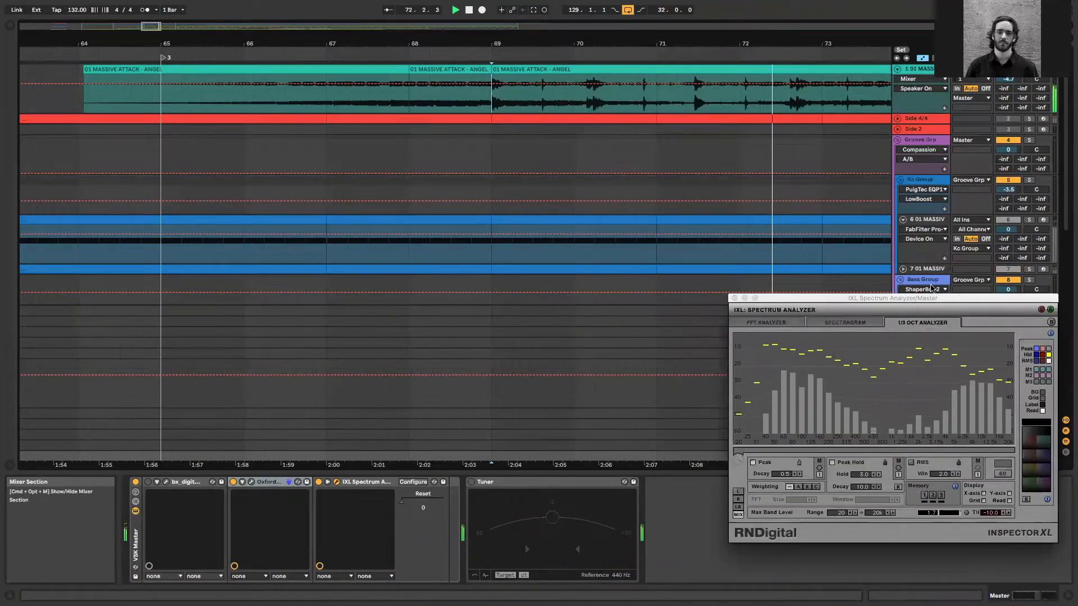
left_click_drag(375, 28, 194, 20)
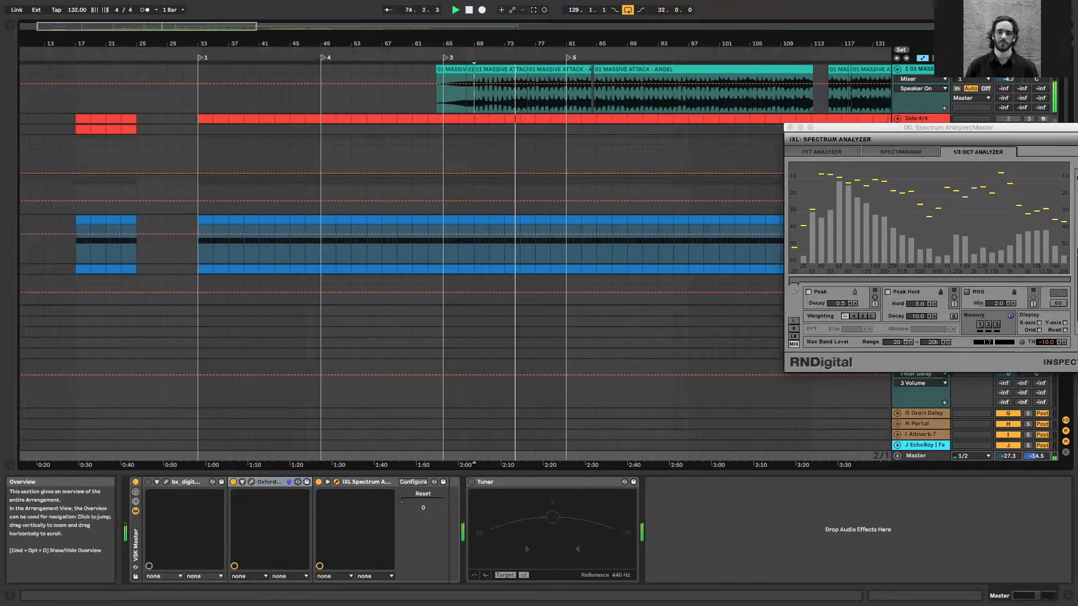
scroll(595, 152, "right", 5)
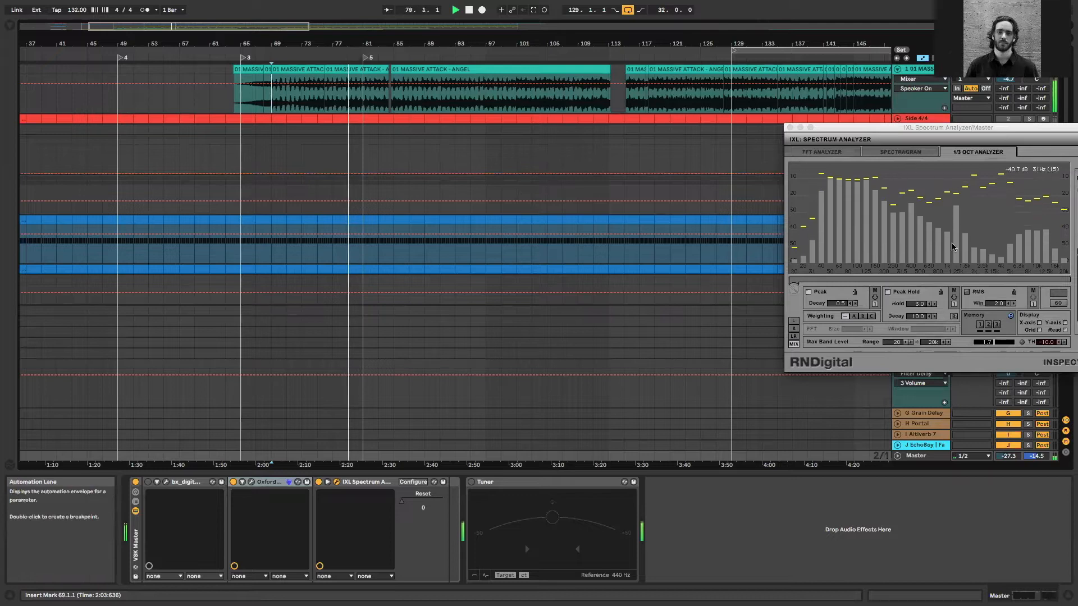
left_click_drag(274, 30, 298, 21)
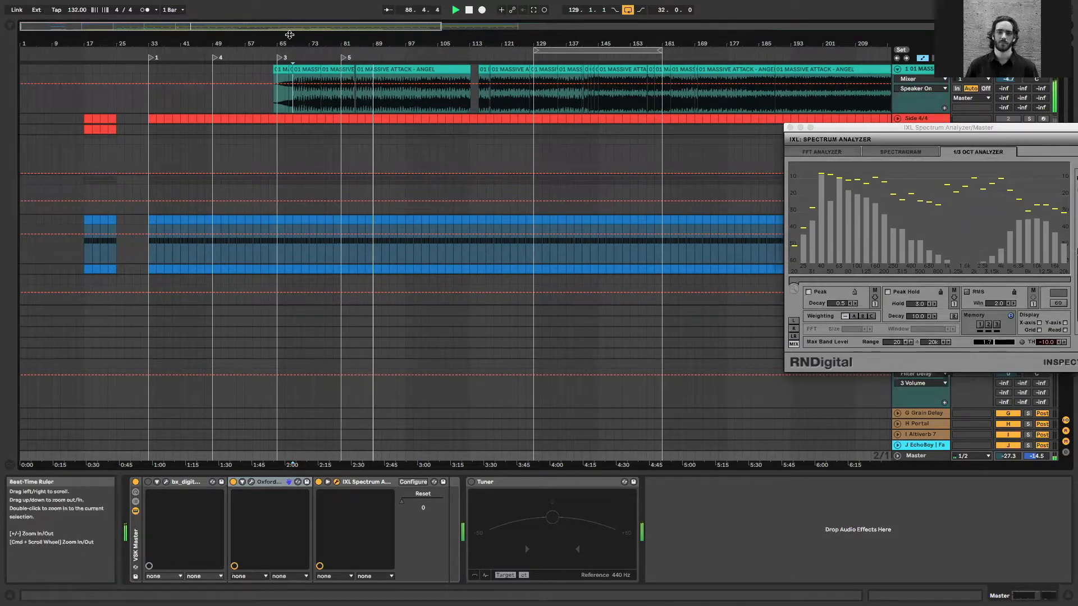
left_click_drag(296, 26, 294, 30)
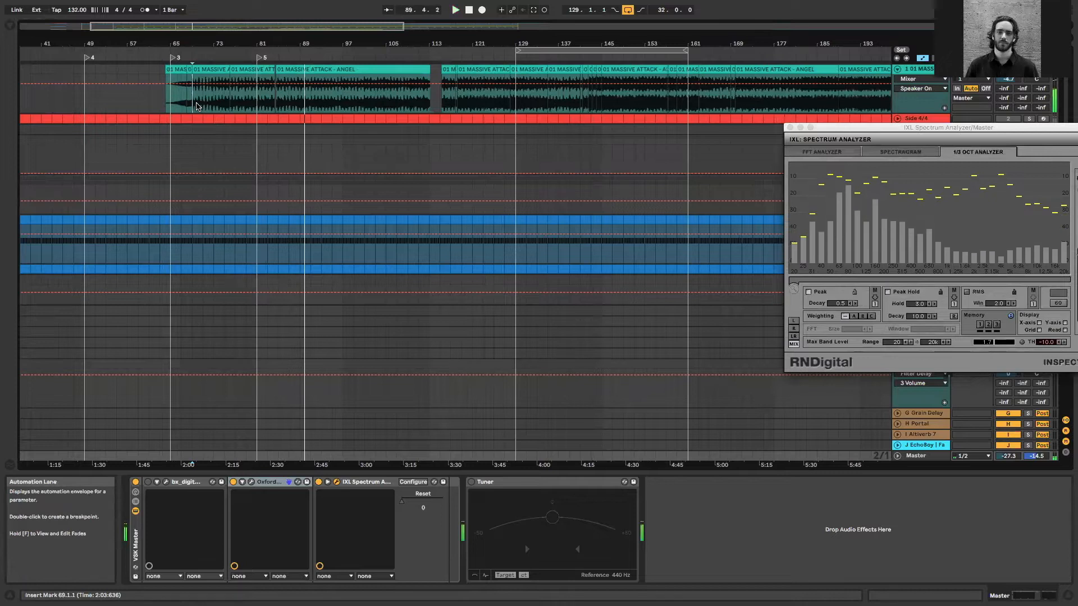
key("space")
Split the MASSIVE ATTACK - ANGEL clip at 69.2.3 and select the short piece with the kick hit starting at bar 69
left_click(196, 103)
key("plus")
key("plus")
key("plus")
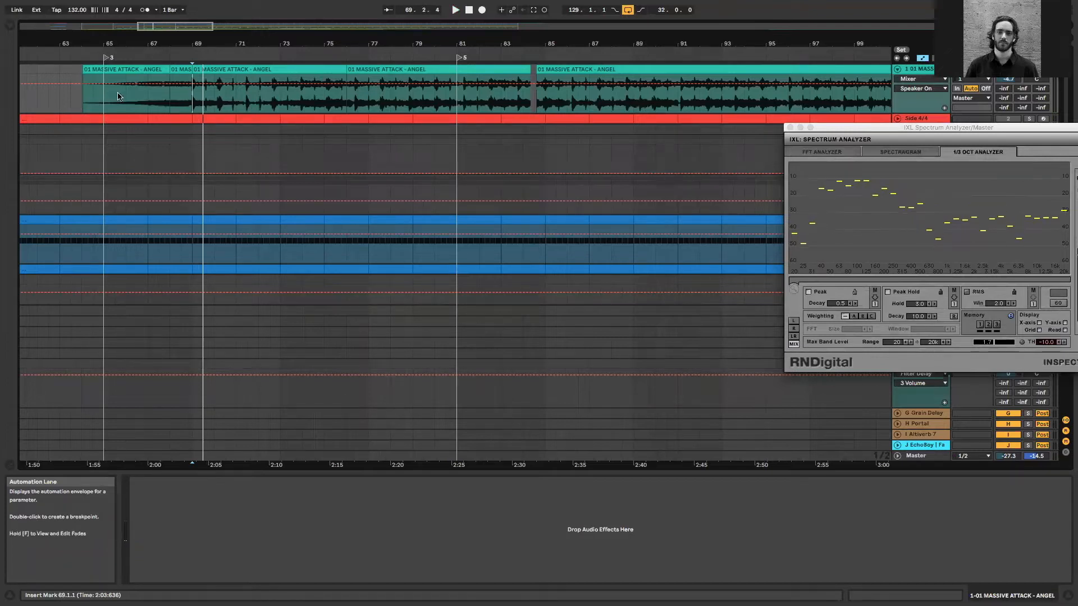
key("minus")
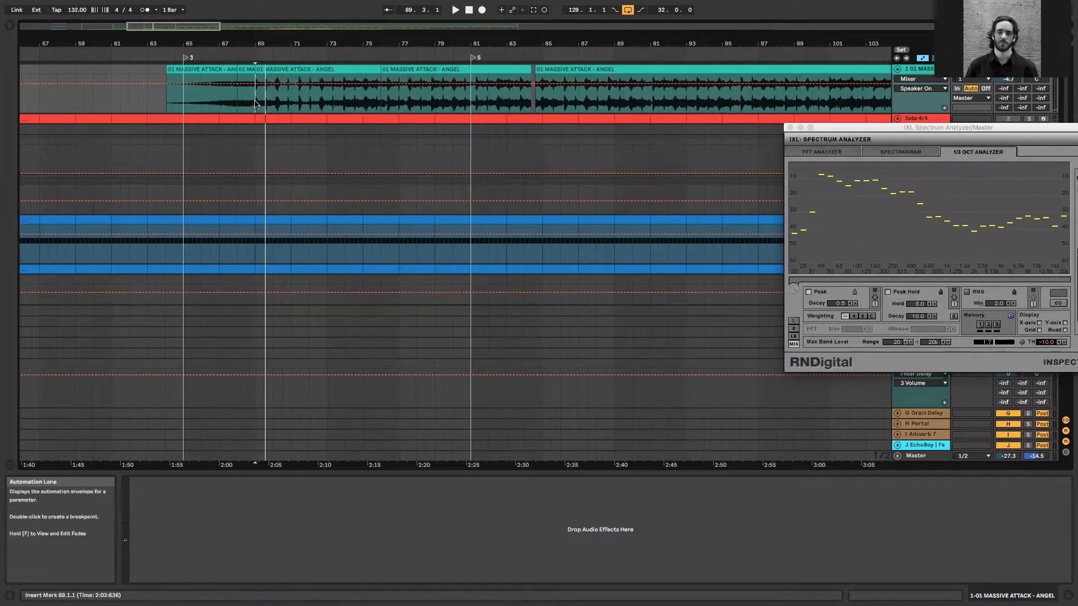
key("plus")
key("plus")
key("plus")
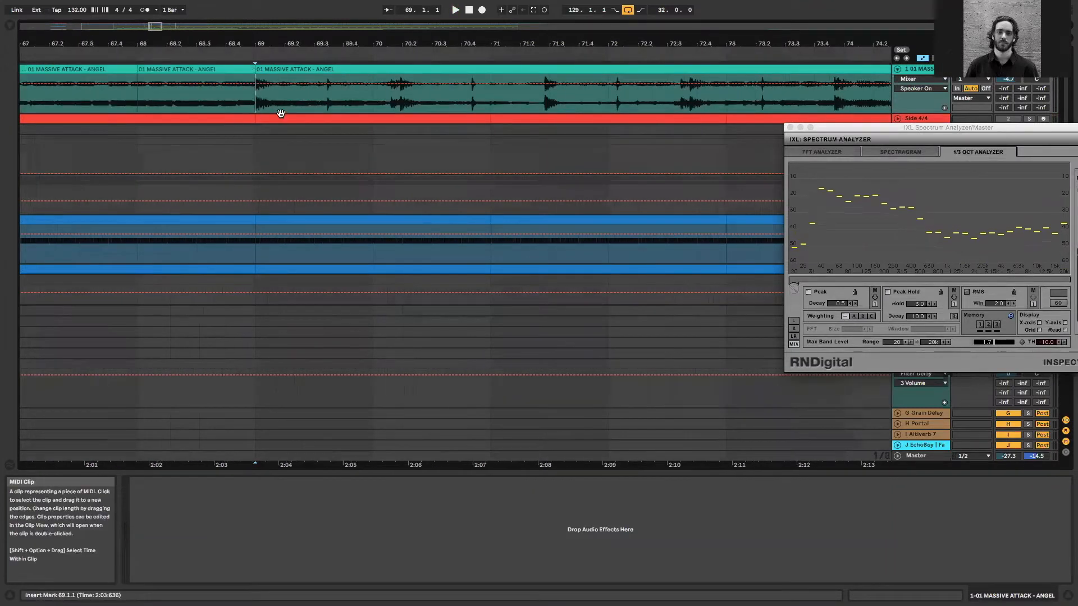
left_click(300, 99)
key("super+e")
left_click(275, 78)
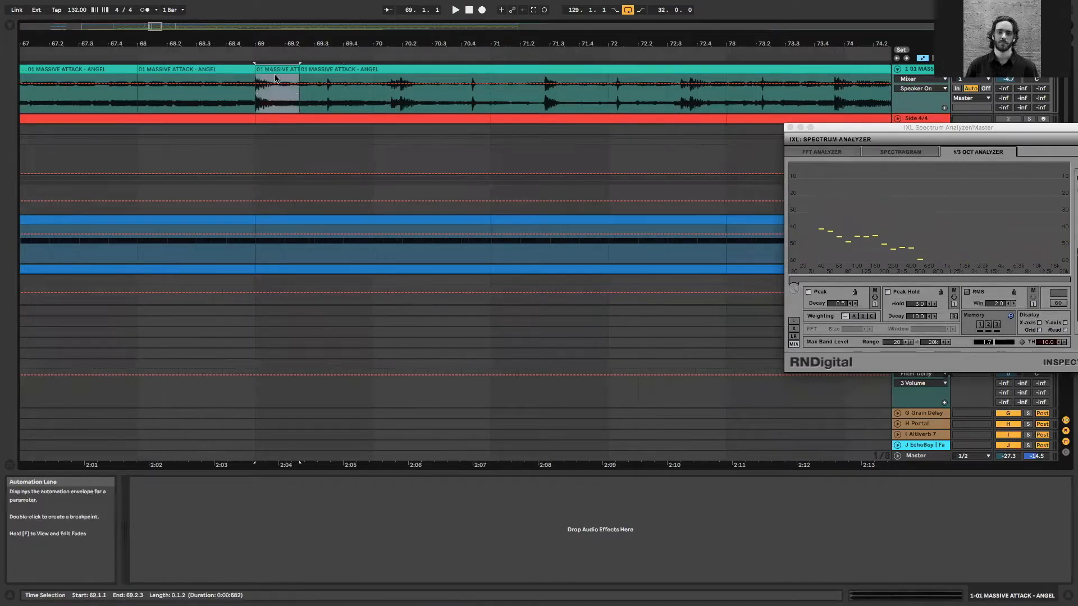
Extend the start of the isolated kick clip to just before bar 69, at 68.4.4, and crop the clip
key("plus")
key("plus")
key("plus")
left_click(130, 68)
left_click_drag(133, 67, 120, 67)
right_click(160, 69)
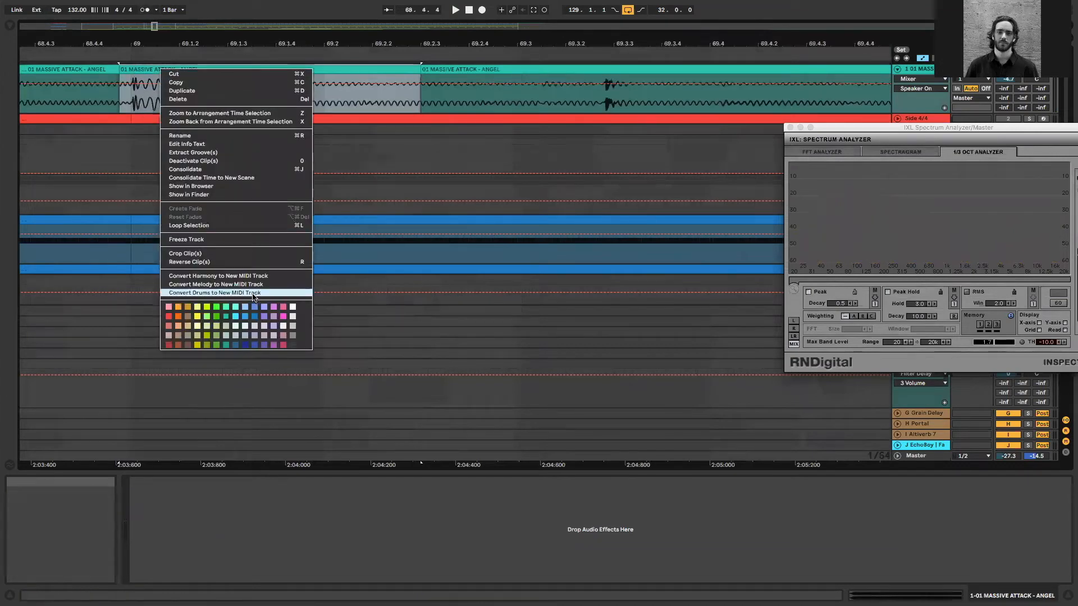
left_click(254, 254)
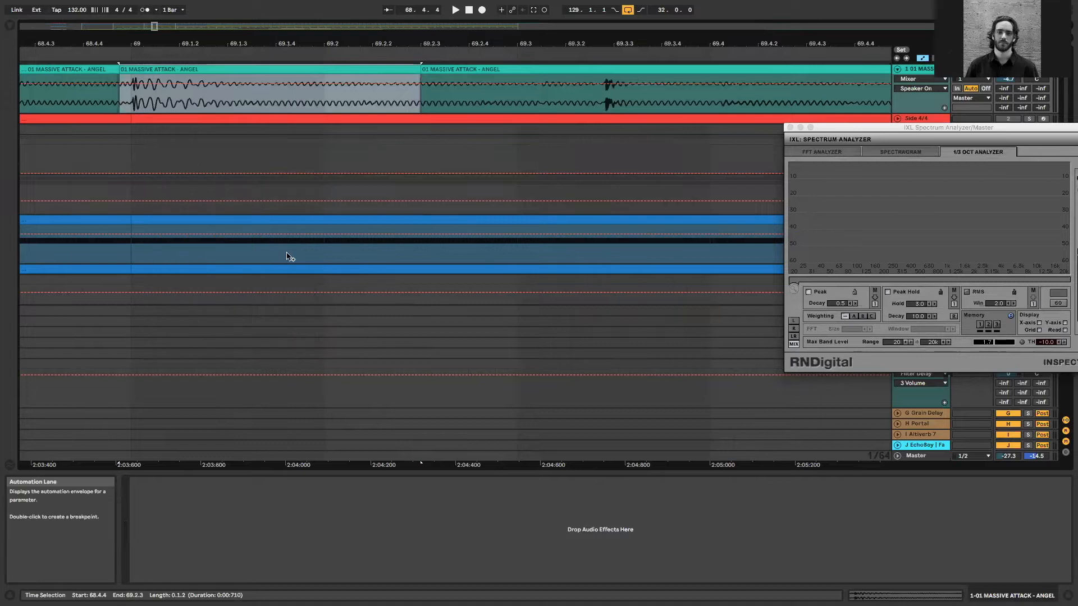
left_click(790, 128)
left_click_drag(149, 27, 143, 3)
left_click(9, 27)
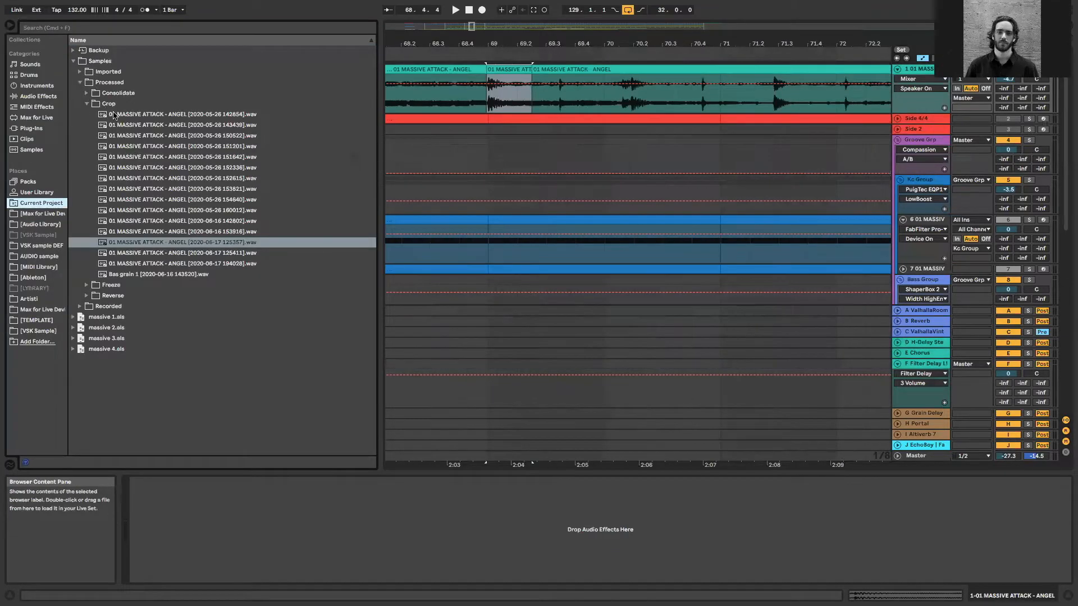
left_click(207, 254)
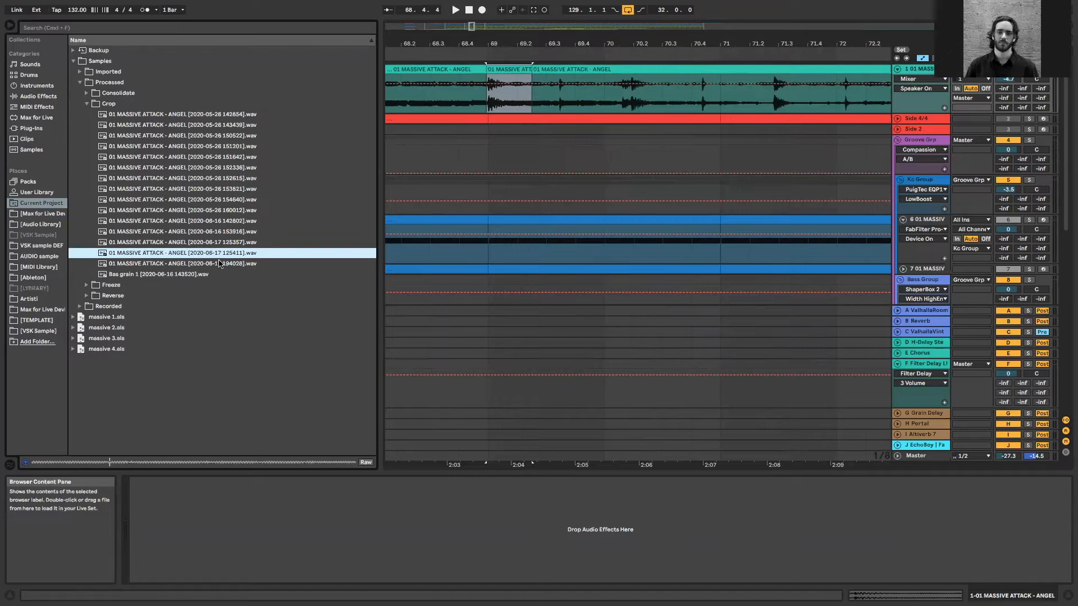
left_click(220, 264)
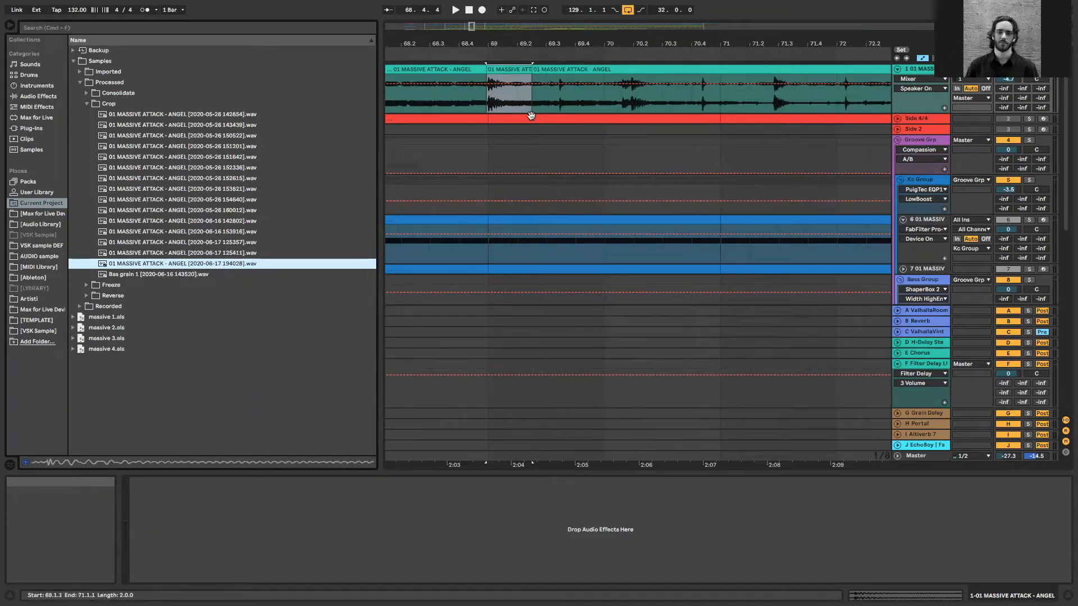
left_click(963, 260)
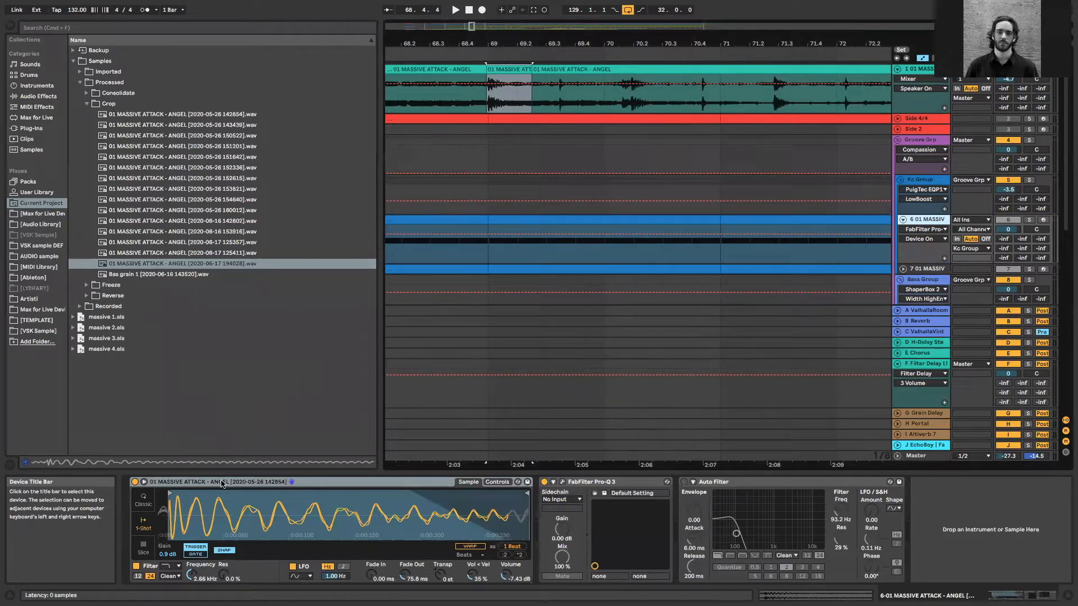
left_click_drag(470, 27, 469, 12)
left_click(169, 263)
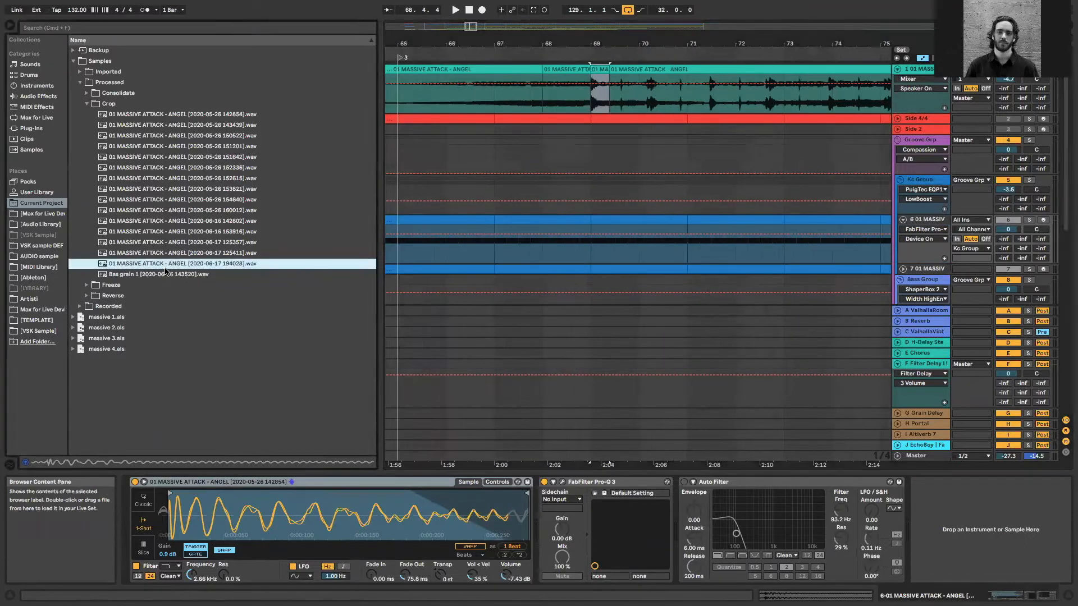
left_click(172, 273, "shift")
left_click(265, 221)
left_click(176, 264)
left_click_drag(164, 264, 341, 529)
Move the Simpler's sample start to the kick's first transient and solo track 6 to audition it
mouse_move(176, 491)
left_mouse_down()
mouse_move(177, 516)
mouse_move(163, 499)
mouse_move(196, 491)
left_mouse_up()
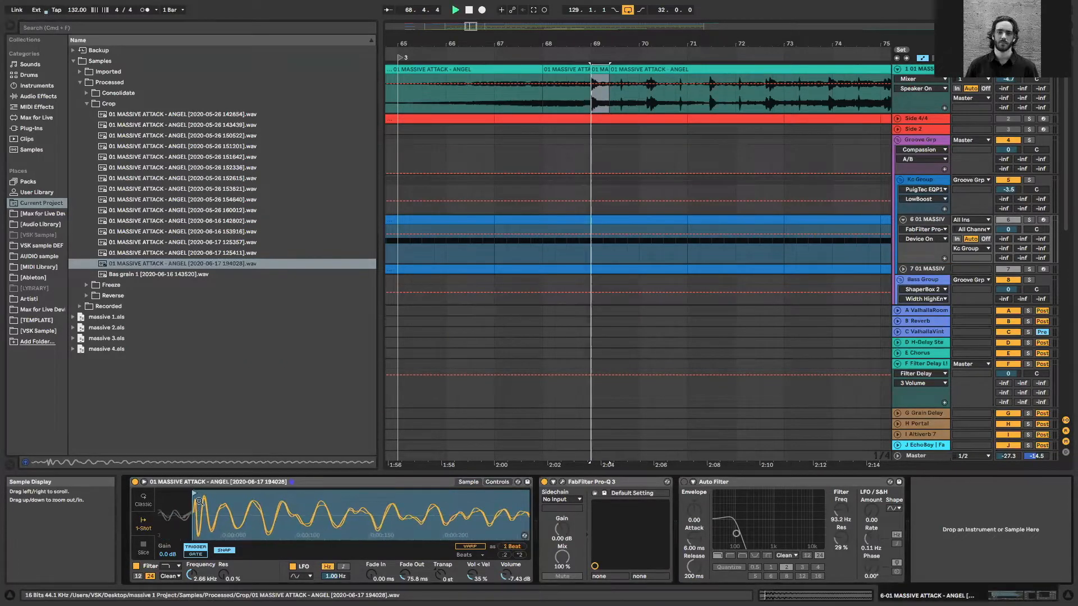
left_click(1029, 220)
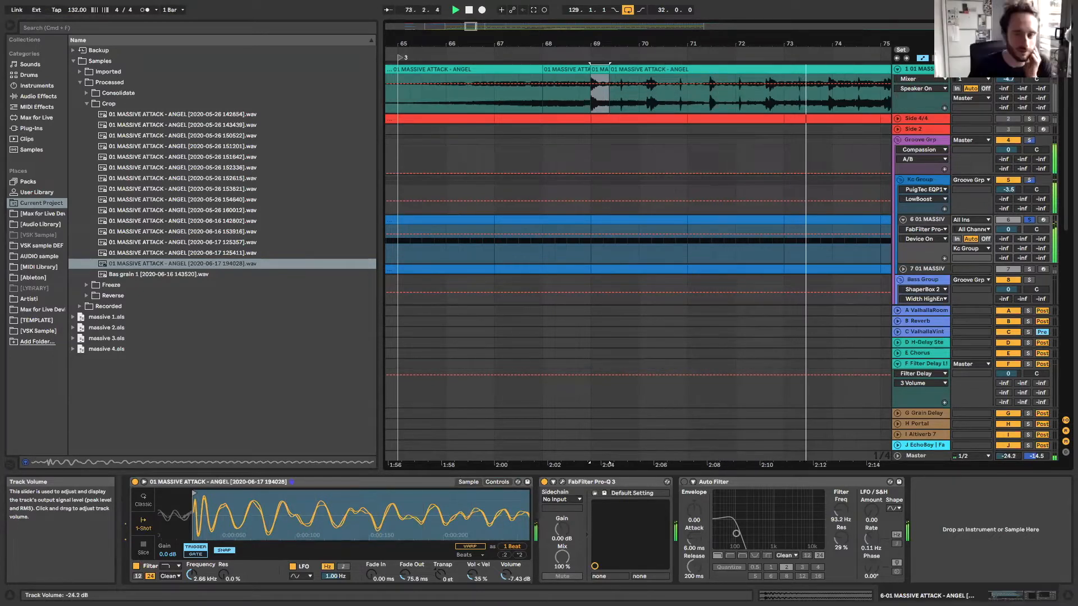
Hide the browser and move track 6's Pro-Q 3 low bell to about 64 Hz with about +3.5 dB gain
left_click(8, 24)
left_click_drag(123, 37, 242, 11)
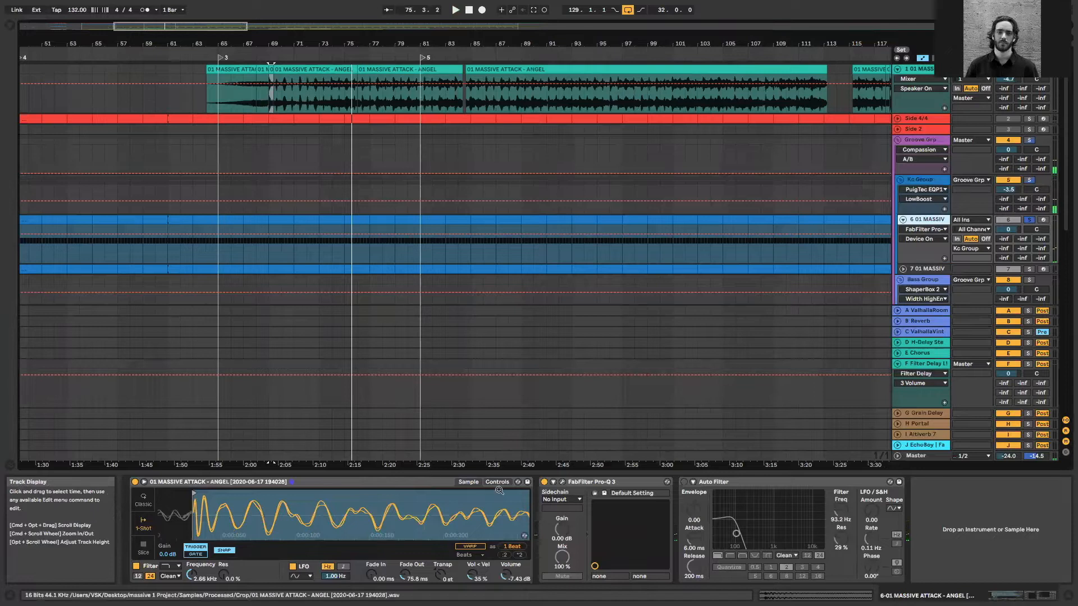
left_click(562, 481)
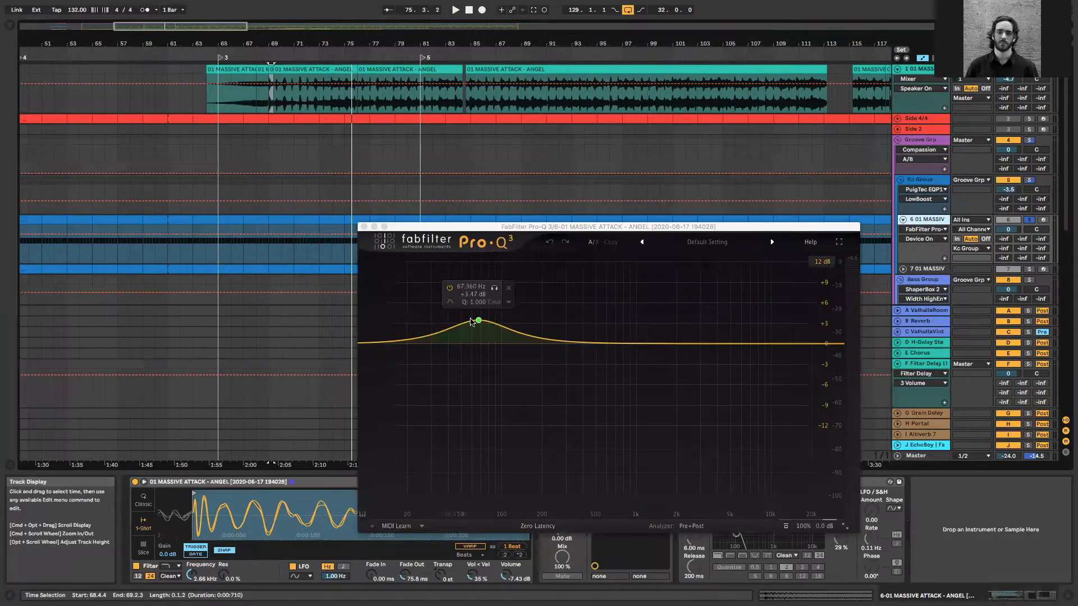
left_click_drag(478, 321, 475, 321)
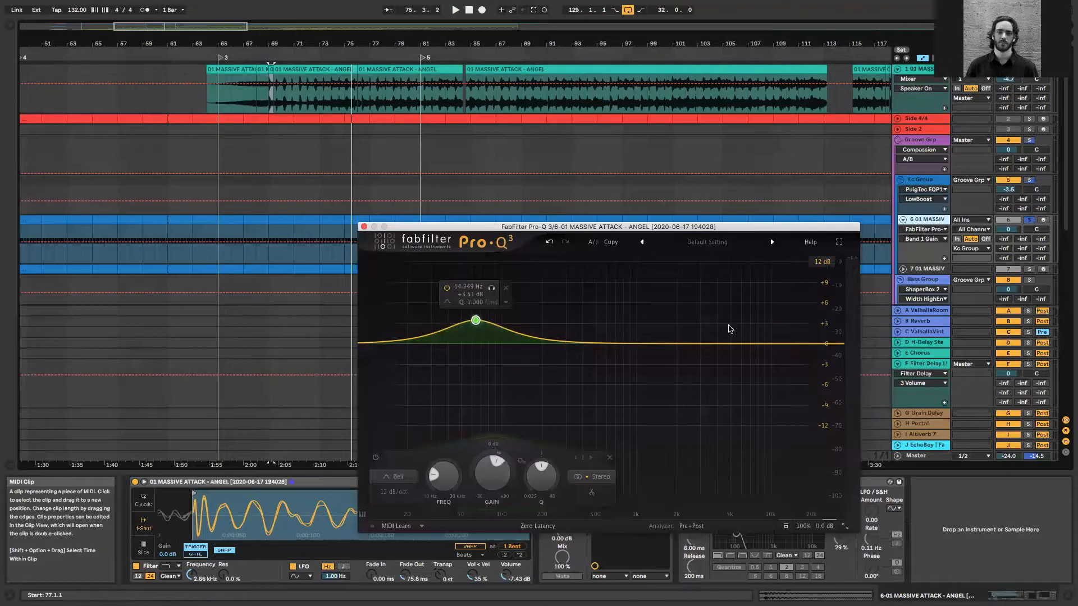
Close track 6's equalizer, unfold bx_solo in the Kc Group's effect chain and open its plugin window
left_click(925, 140)
left_click(917, 180)
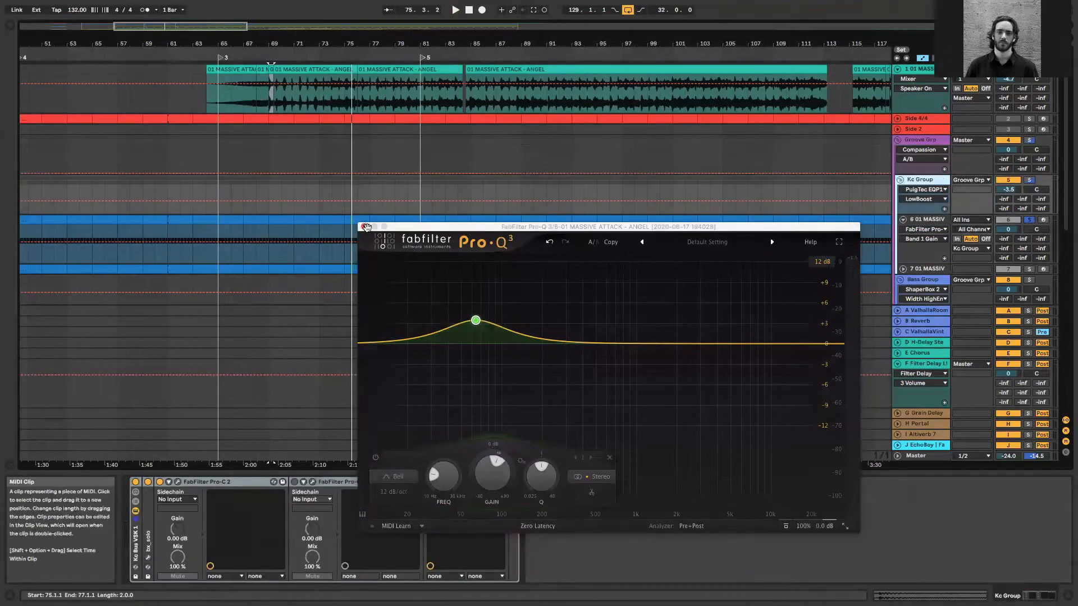
left_click(366, 227)
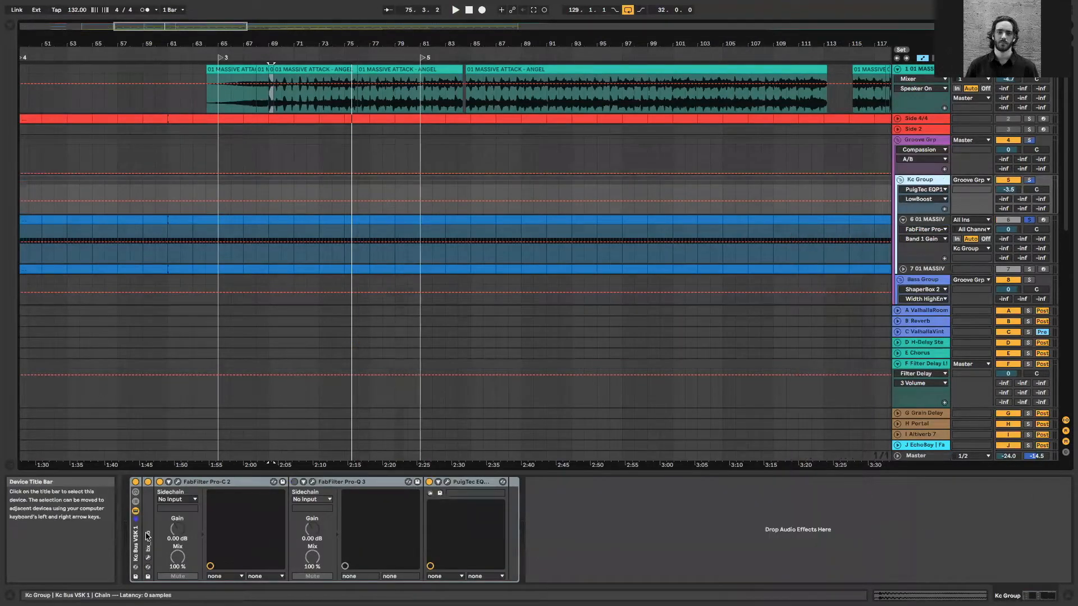
double_click(148, 492)
left_click(165, 483)
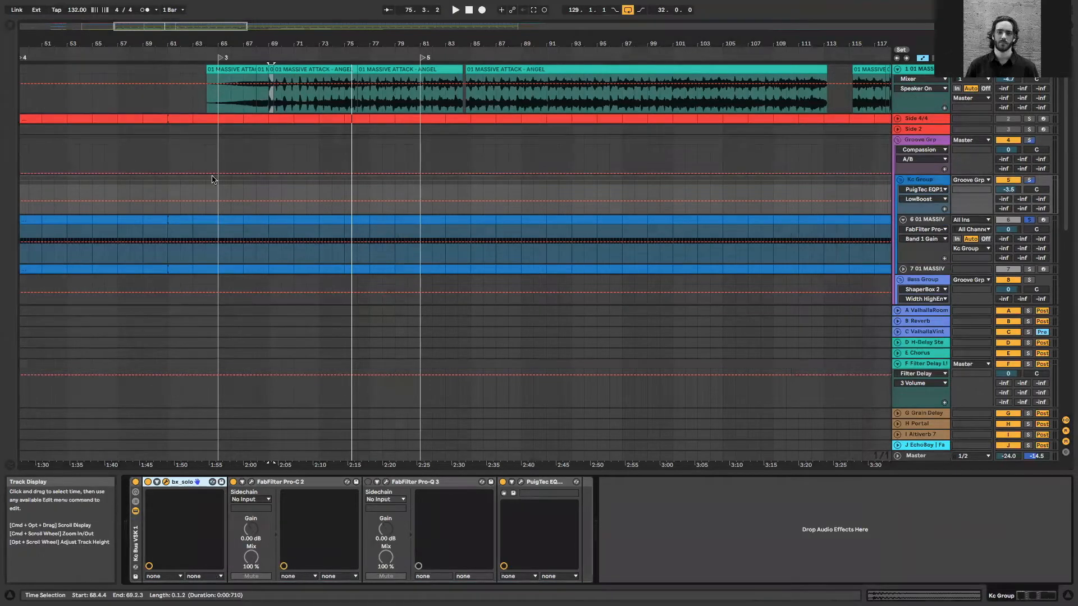
left_click(165, 482)
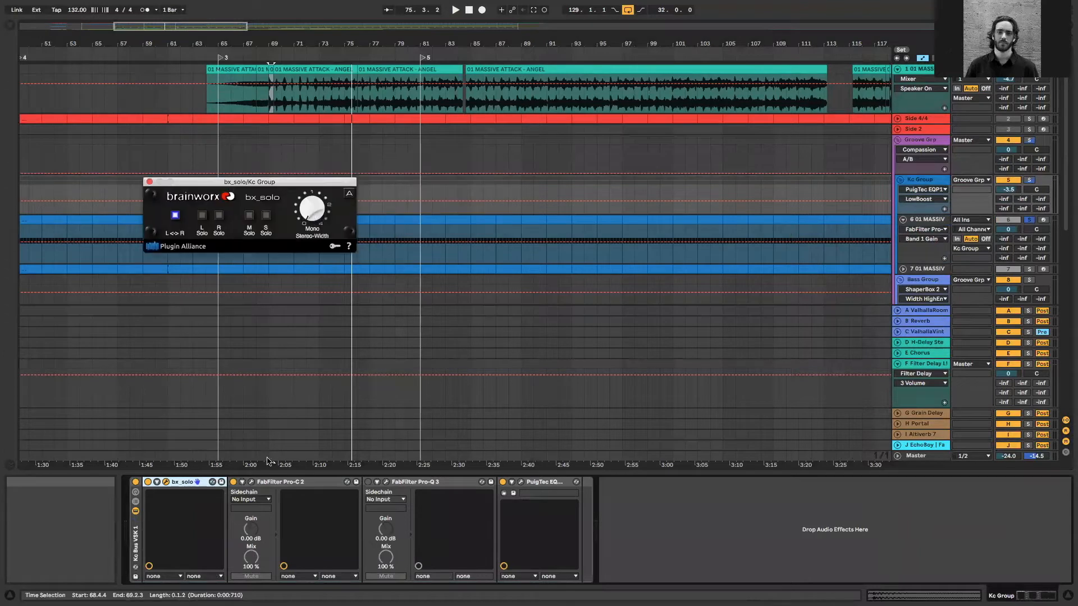
Open the Kc Group's FabFilter Pro-C 2, play the kick from bar 77 to examine its compression, and close it
left_click(251, 481)
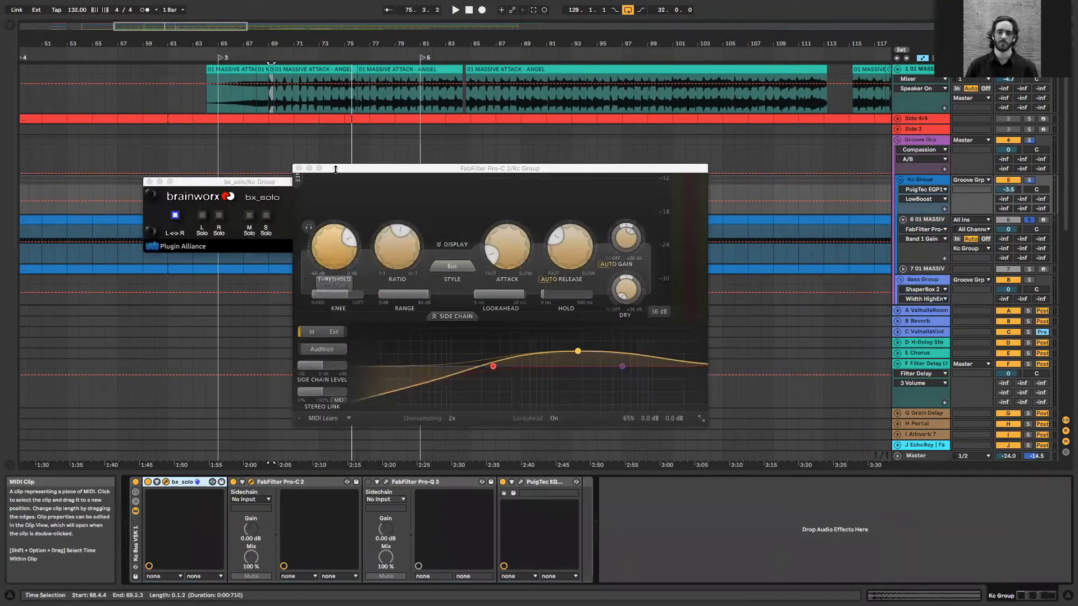
left_click_drag(329, 175, 423, 176)
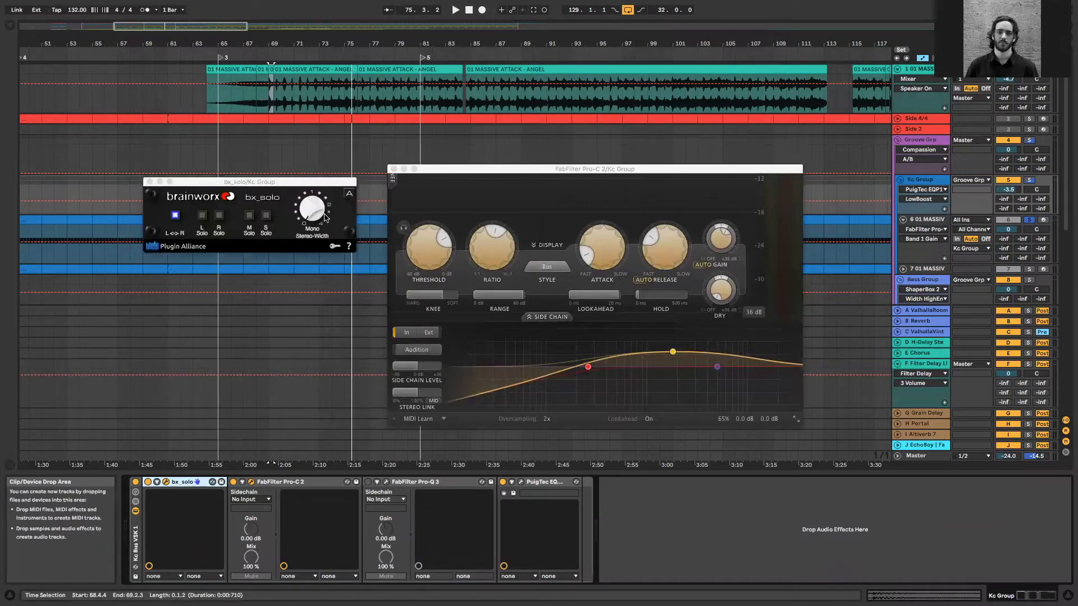
left_click_drag(434, 170, 544, 240)
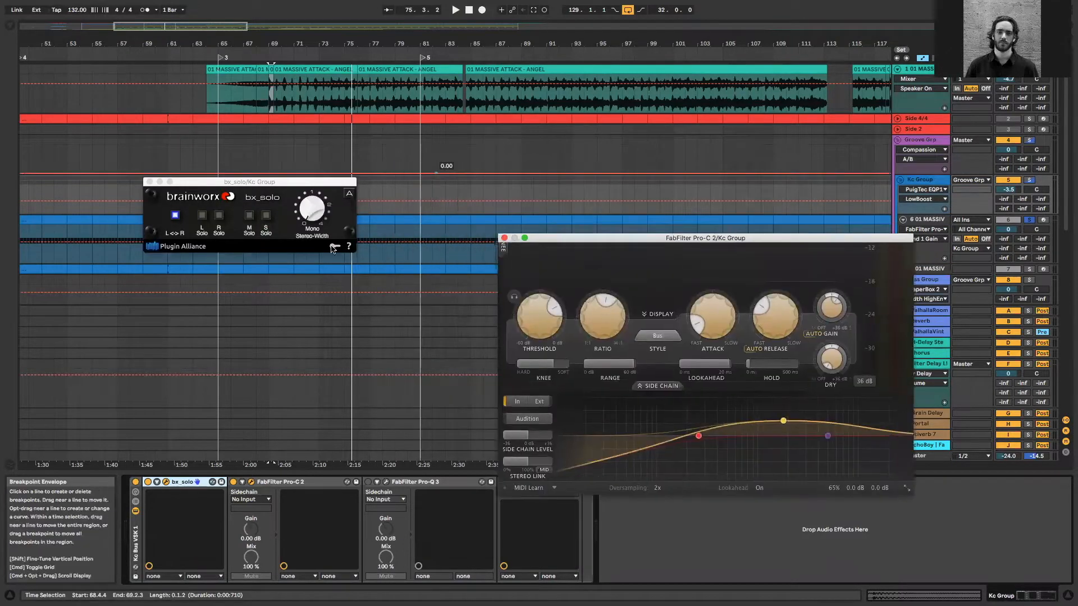
left_click(364, 188)
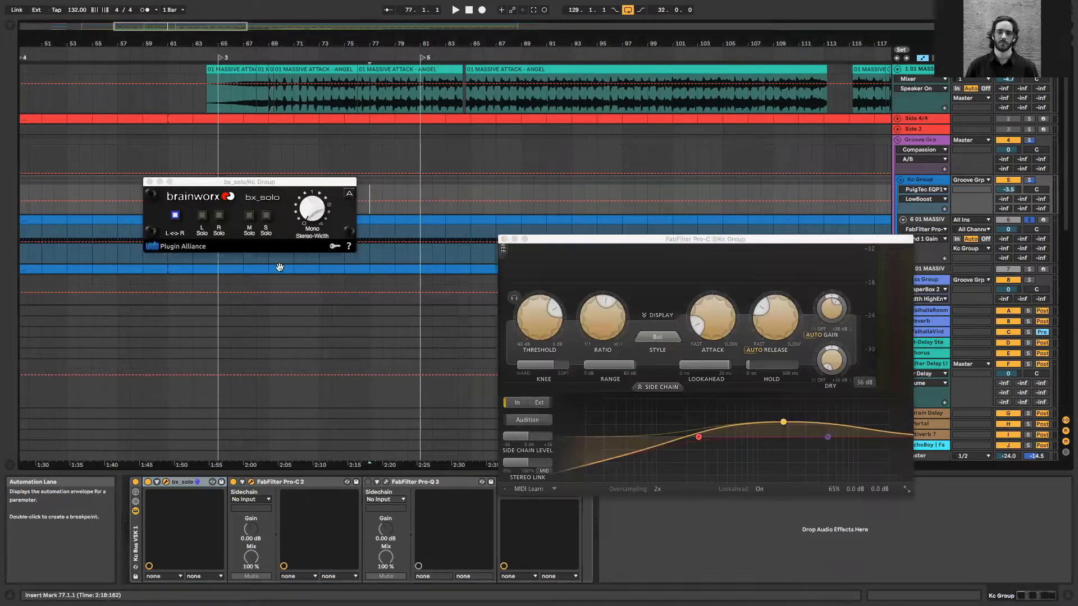
key("space")
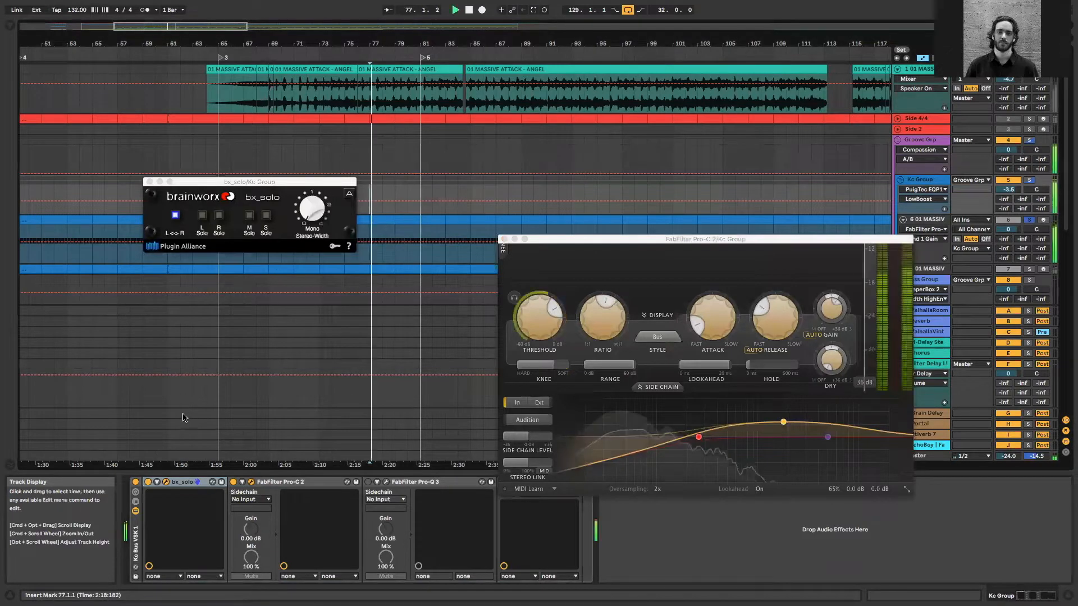
left_click(503, 249)
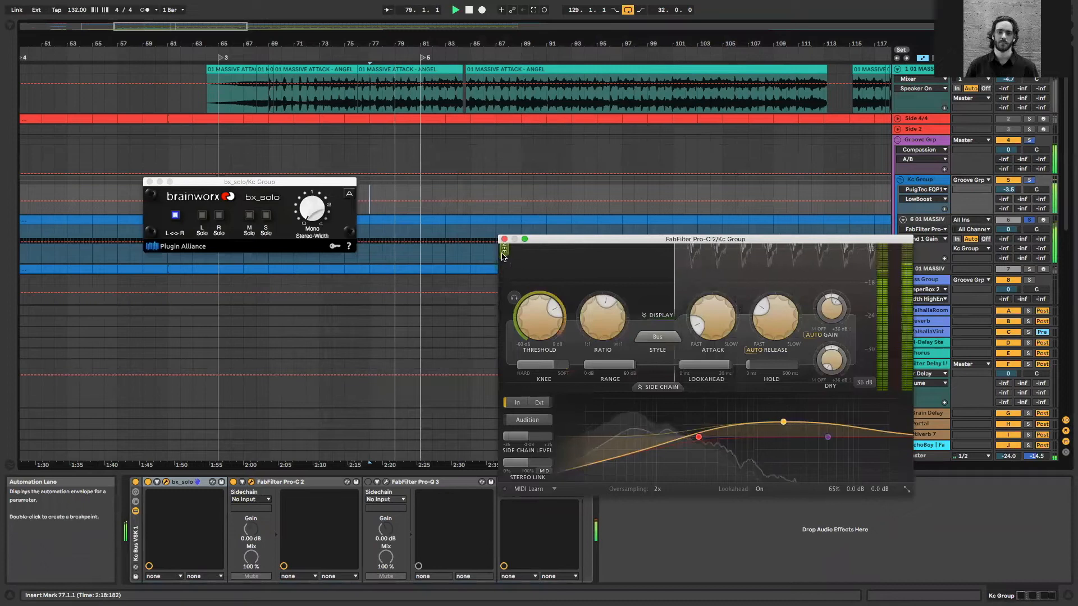
left_click(680, 251)
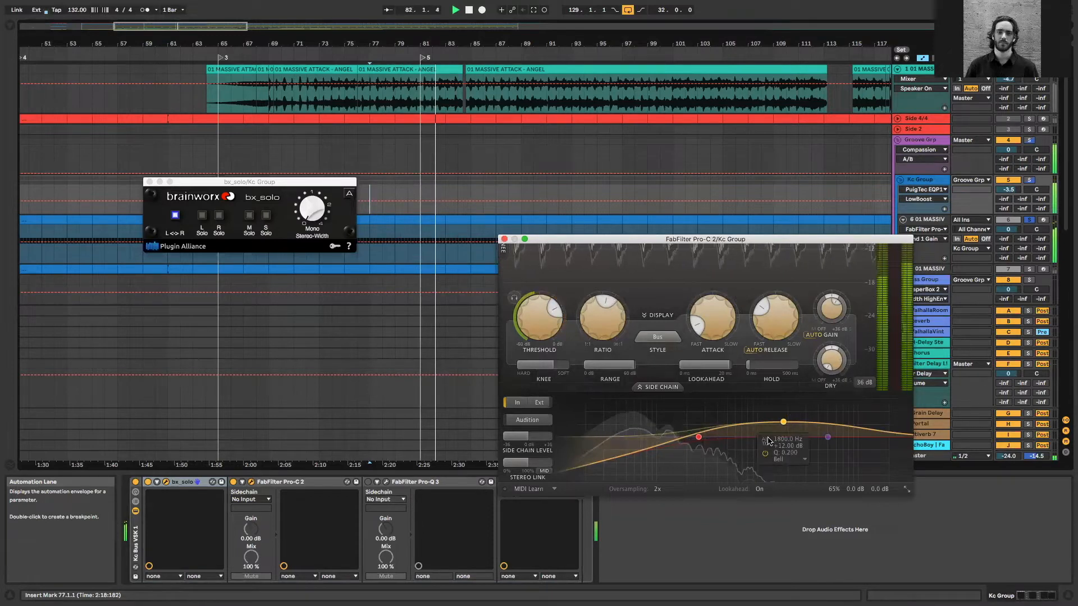
left_click(503, 240)
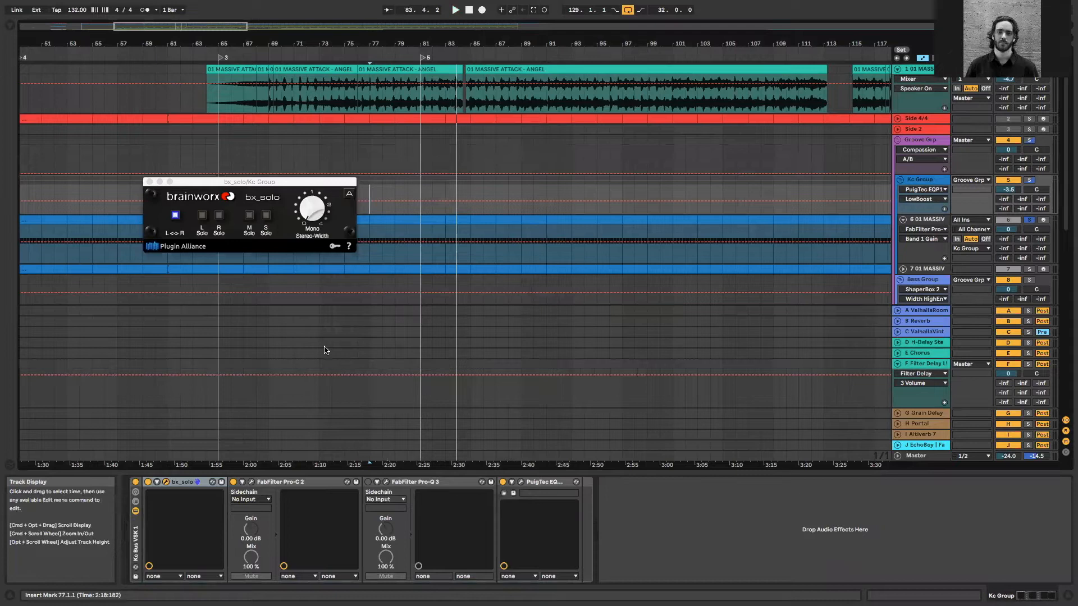
Examine the Groove Grp's Decapitator while the kick plays, and close the Decapitator and bx_solo windows
left_click(926, 140)
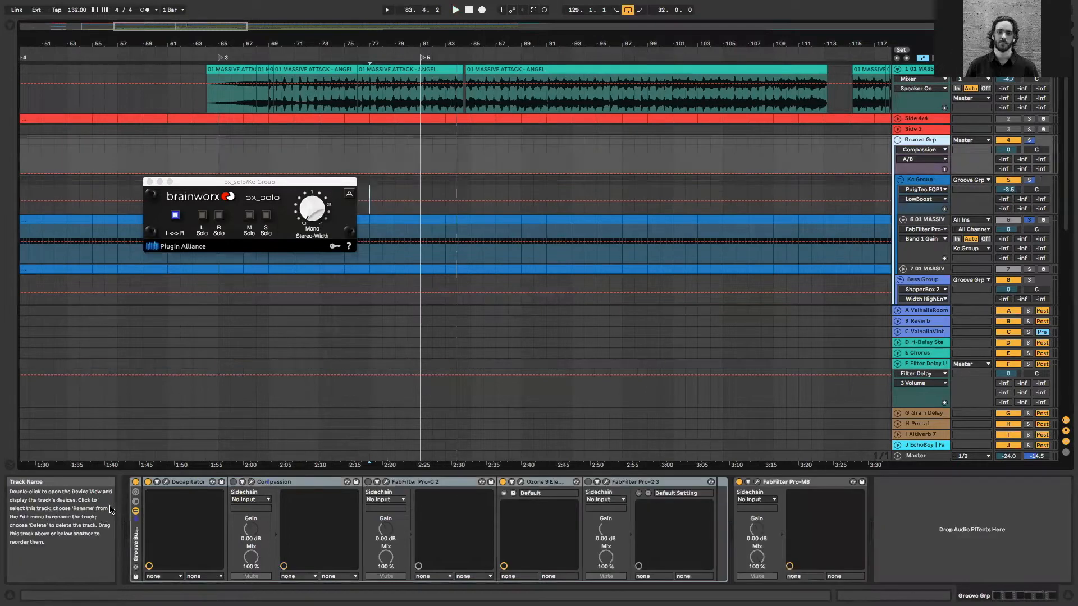
left_click(166, 481)
left_click_drag(168, 184, 516, 141)
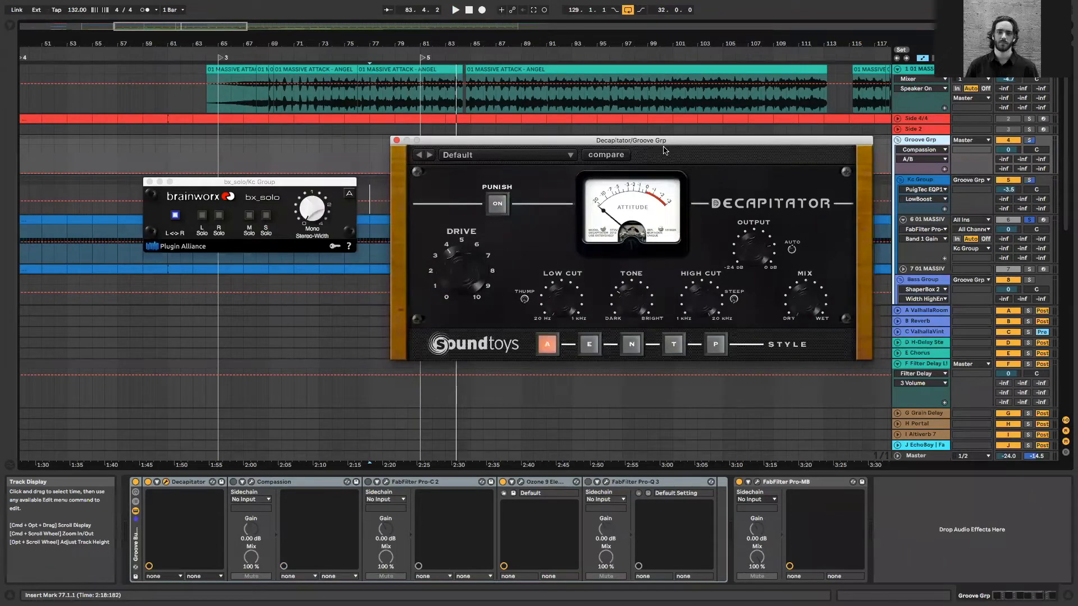
left_click_drag(676, 140, 683, 140)
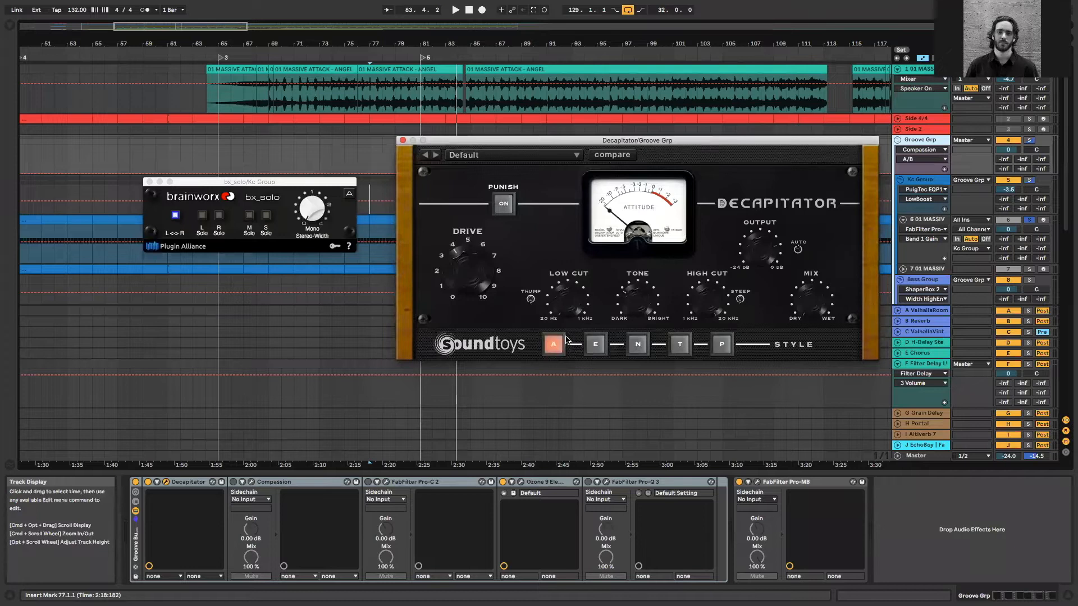
key("space")
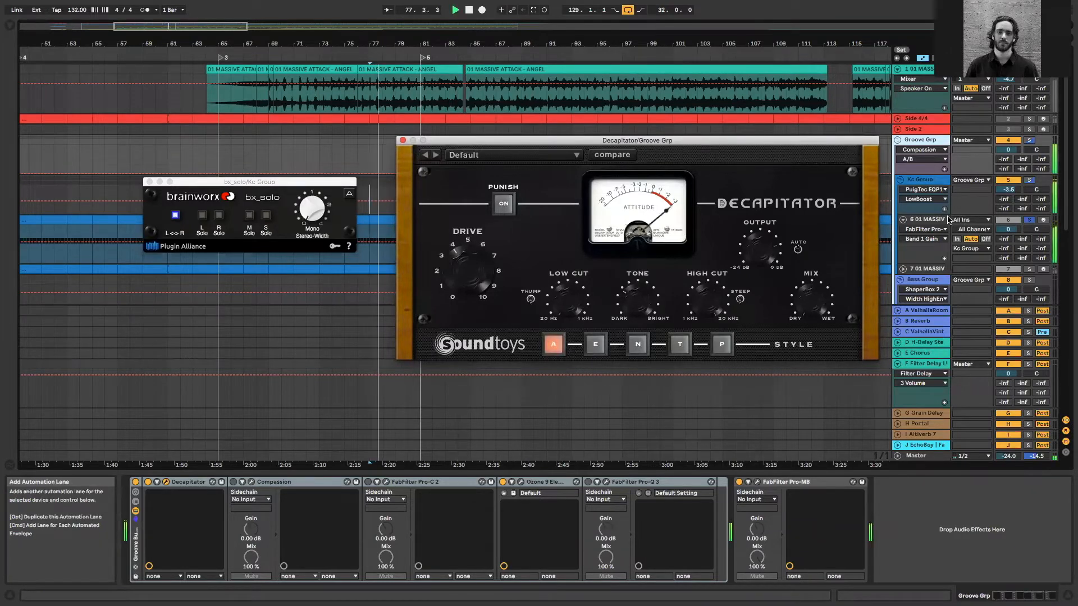
left_click(921, 220)
left_click(403, 140)
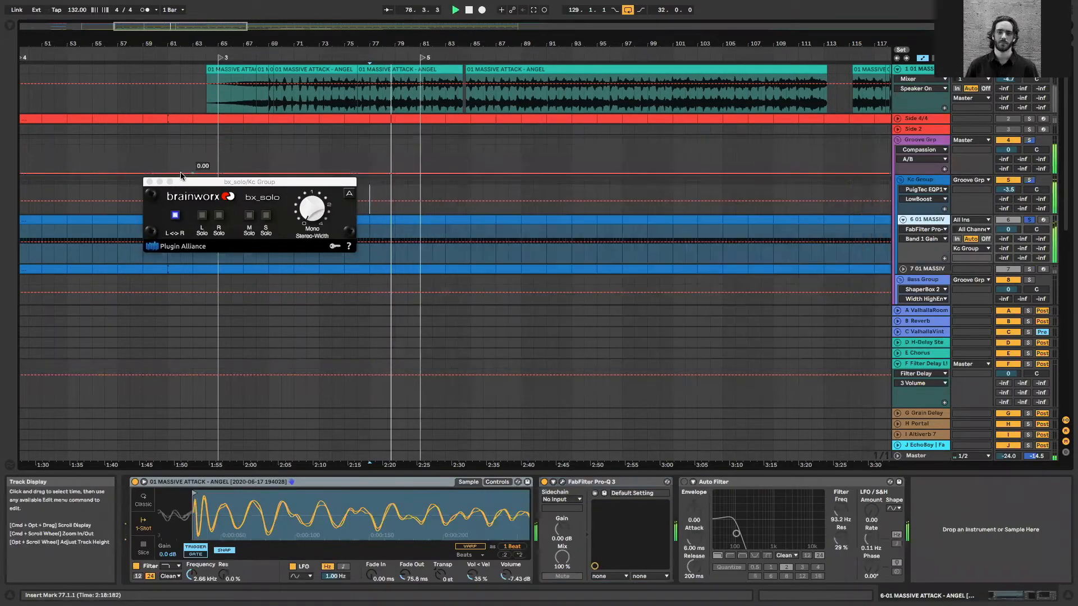
left_click(149, 182)
Unfold and solo track 7's kick layer and play it while examining its Pro-Q 3 and Saturn 2 settings
scroll(533, 224, "down", 1)
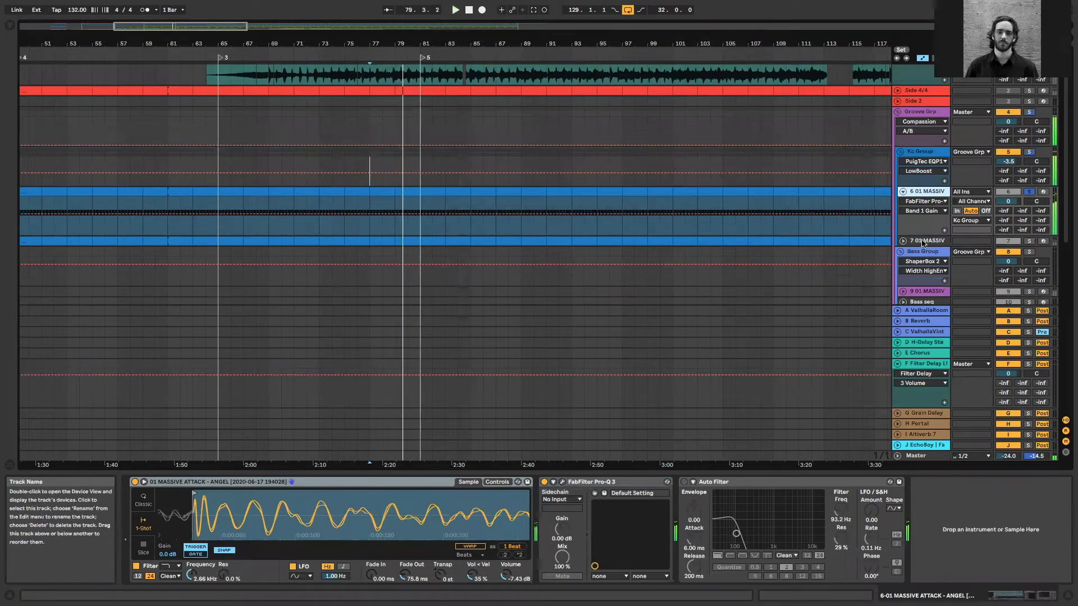
left_click(926, 240)
left_click(901, 241)
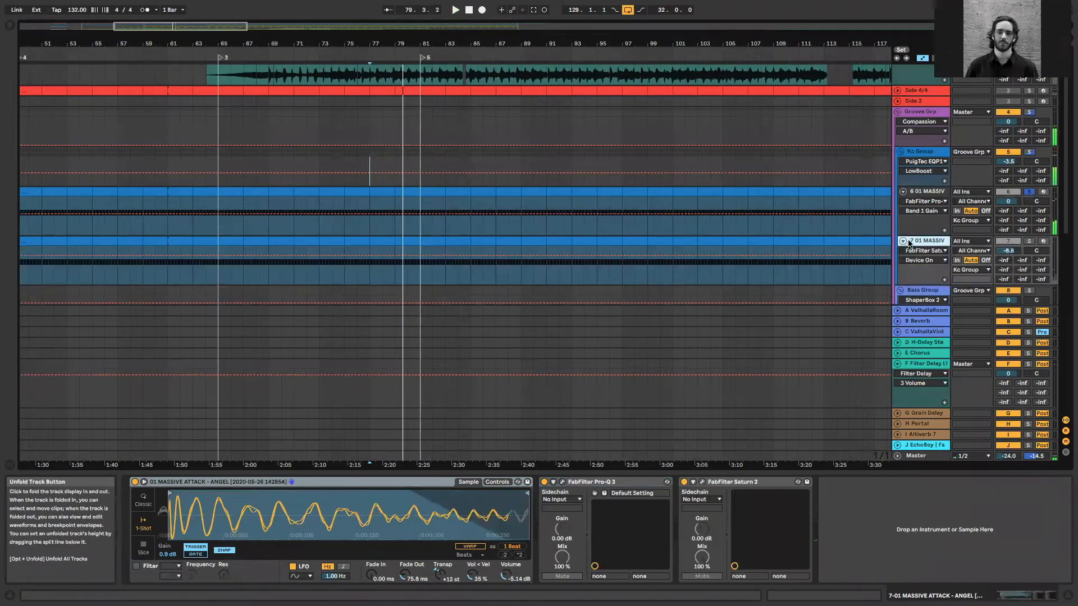
left_click(1028, 241)
key("space")
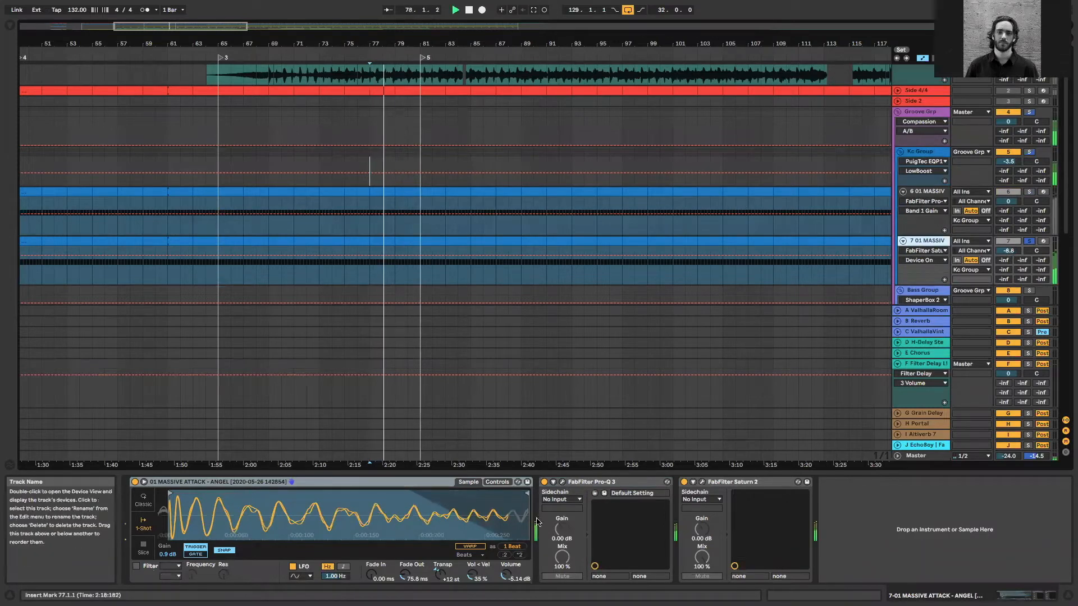
left_click(561, 483)
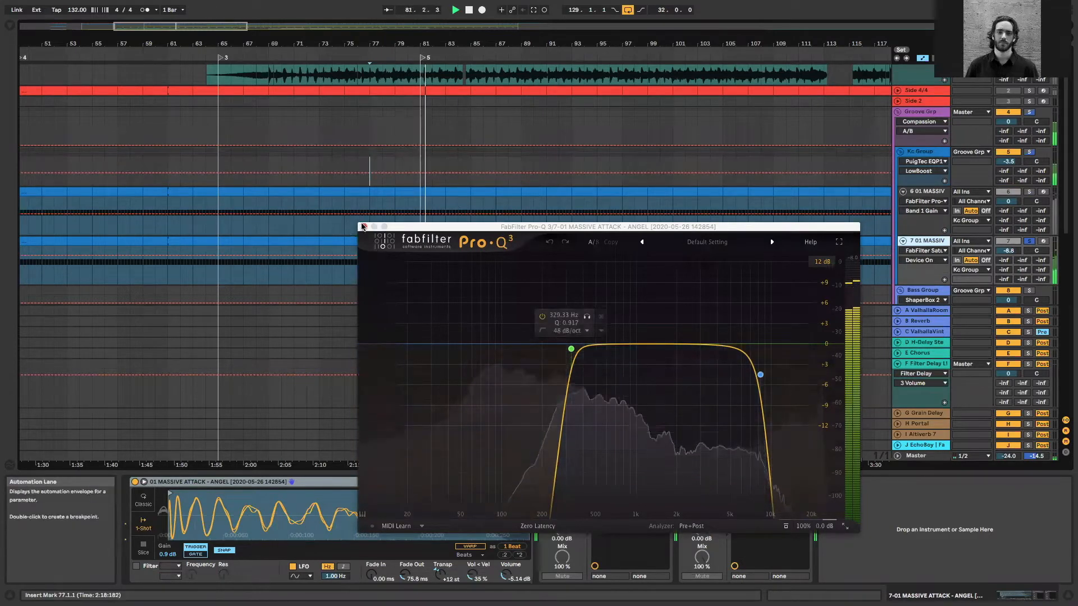
left_click(362, 225)
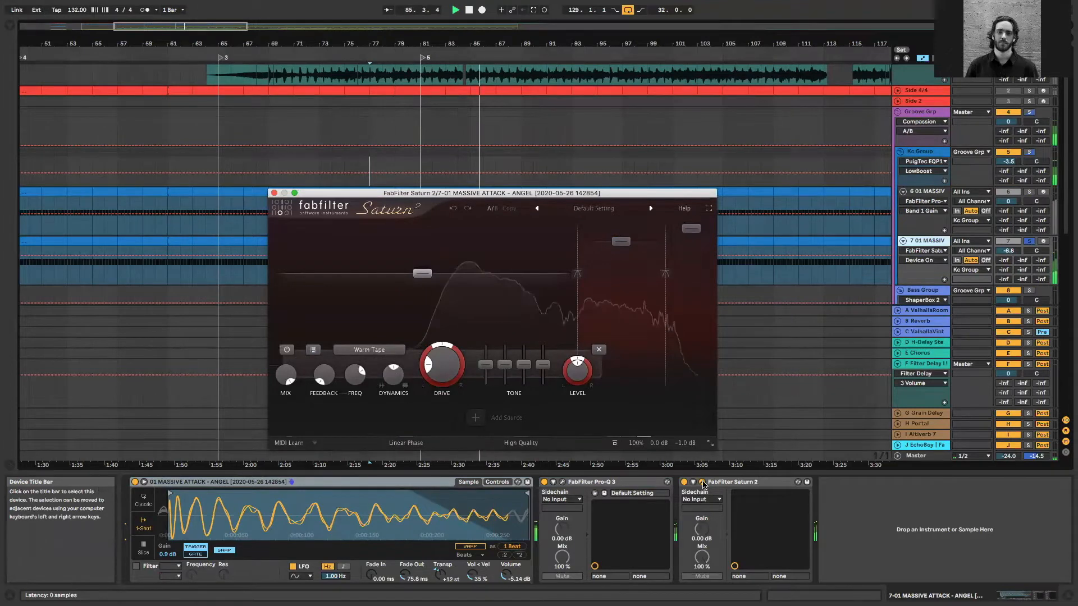
Compare the kick layers on tracks 6 and 7 by soloing, and select the Kc Group with both layers sounding
left_click(1028, 192)
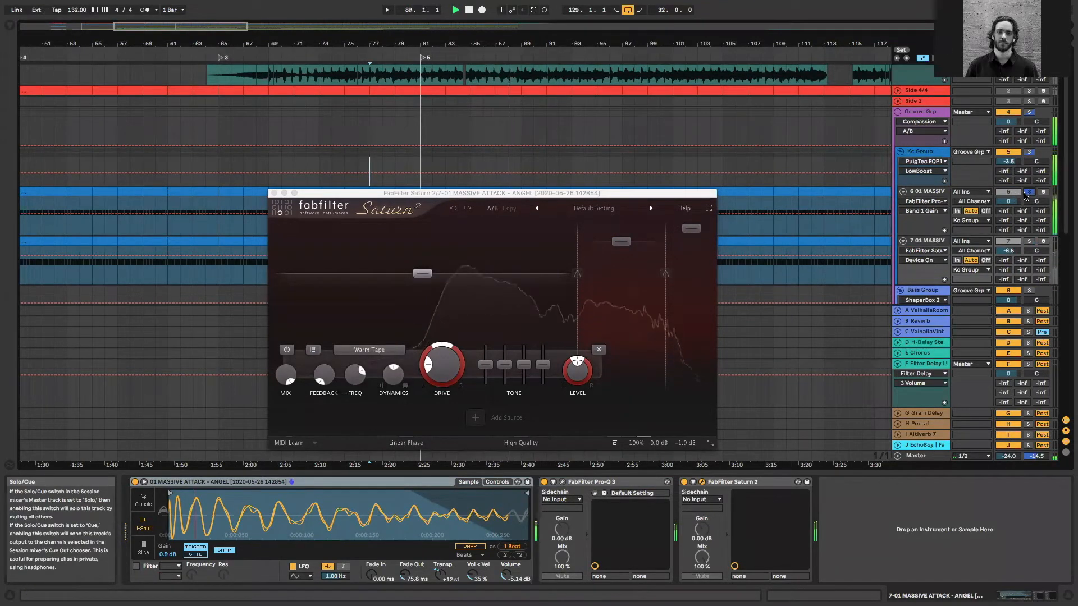
left_click(1030, 242)
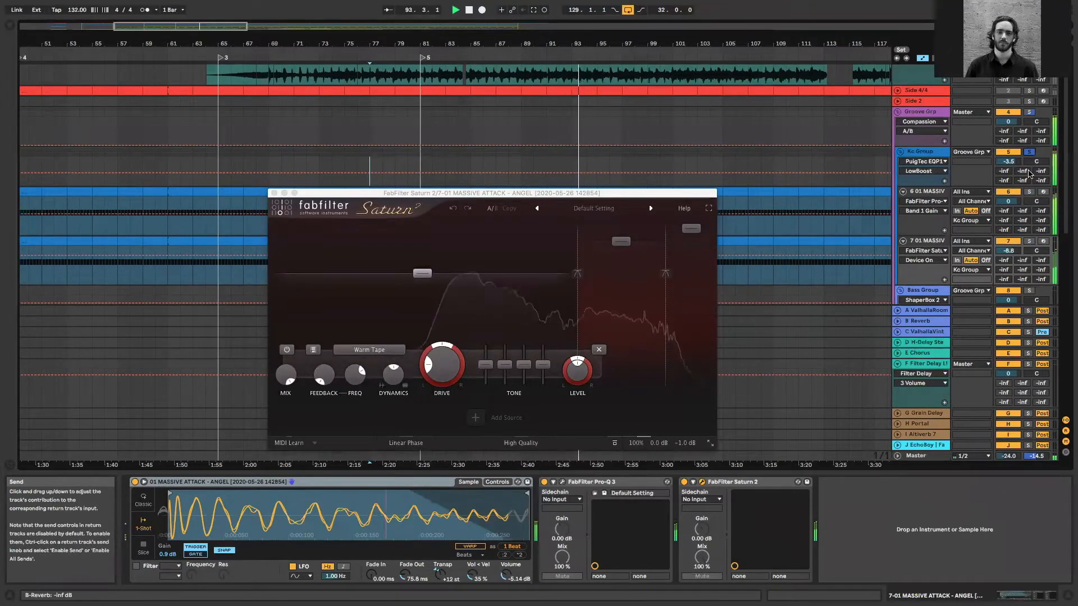
left_click(920, 151)
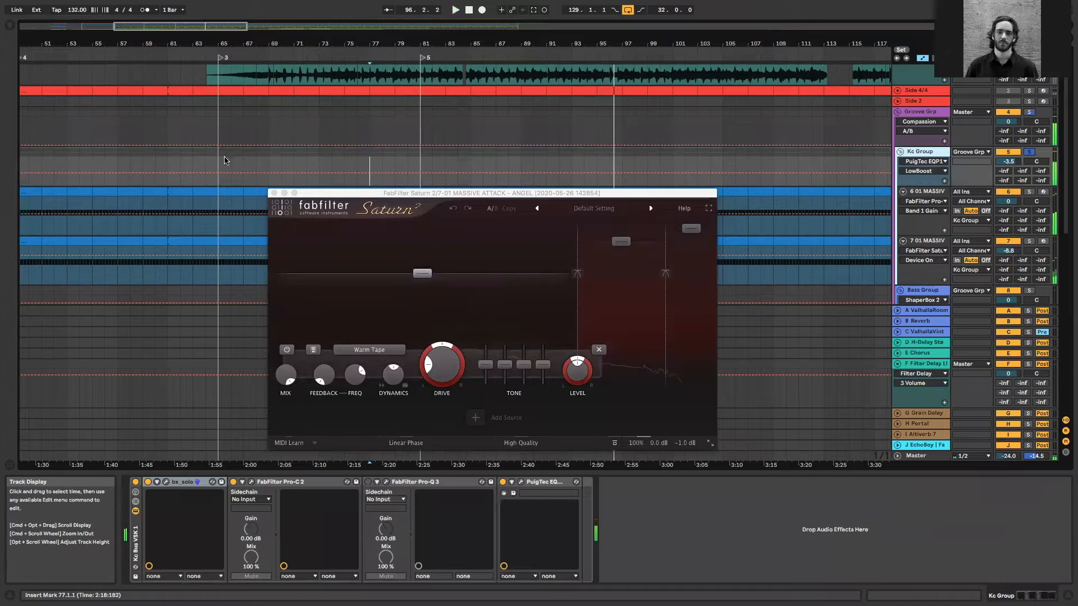
Select the track 1 Massive Attack clip from 68.1.1 to 68.4.4, just before the kick hit, and play it
left_click_drag(206, 27, 206, 22)
left_click(271, 169)
scroll(275, 140, "up", 2)
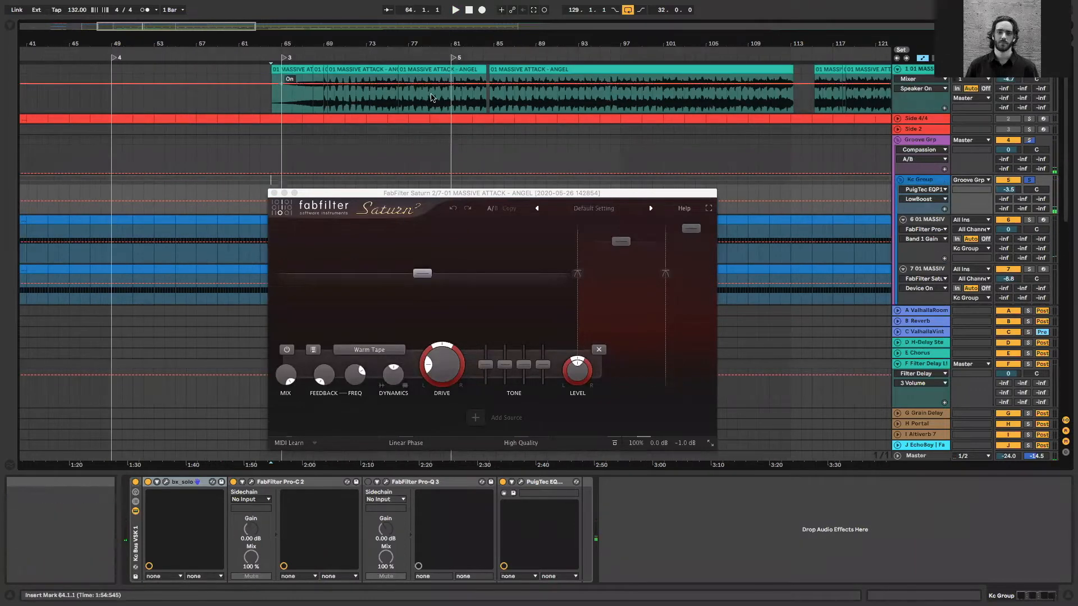
left_click(302, 99)
key("plus")
key("plus")
key("plus")
key("plus")
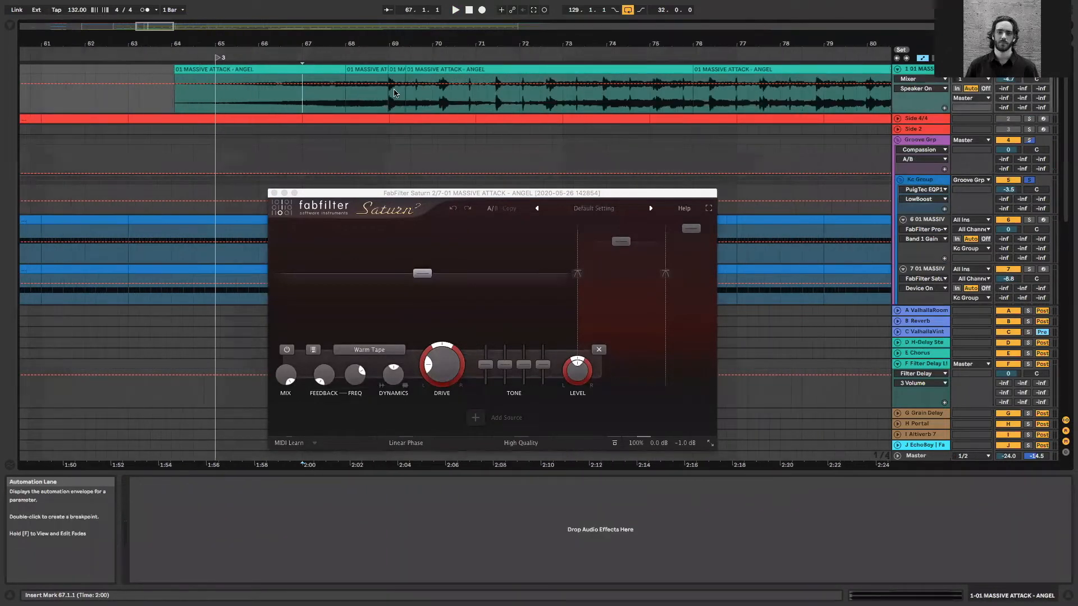
left_click(410, 68)
key("space")
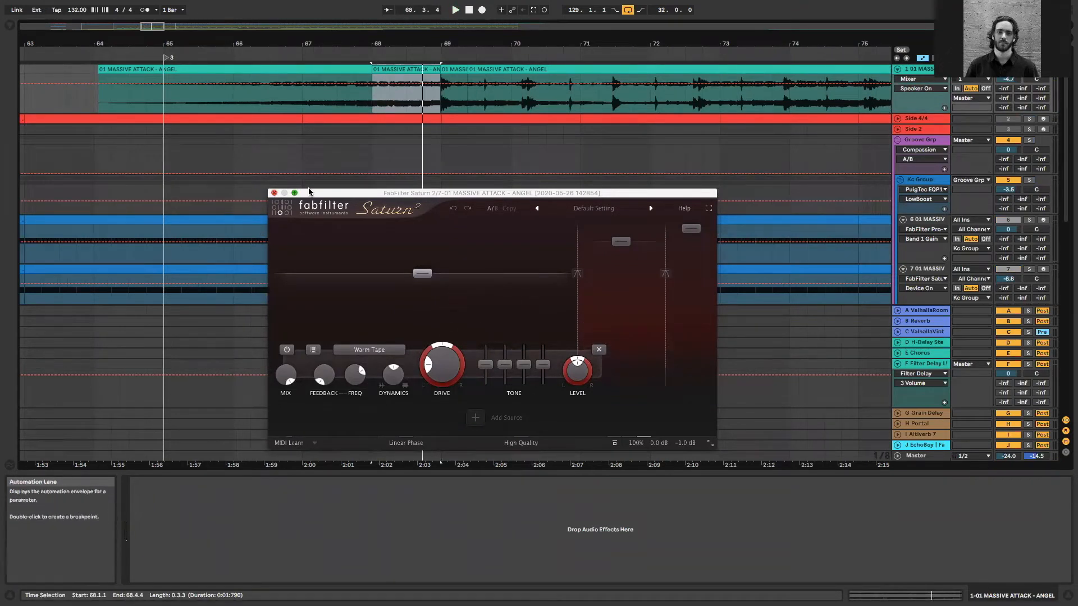
Close the Saturn 2 window and crop the selected clip at bar 68 on track 1
left_click(274, 192)
right_click(443, 216)
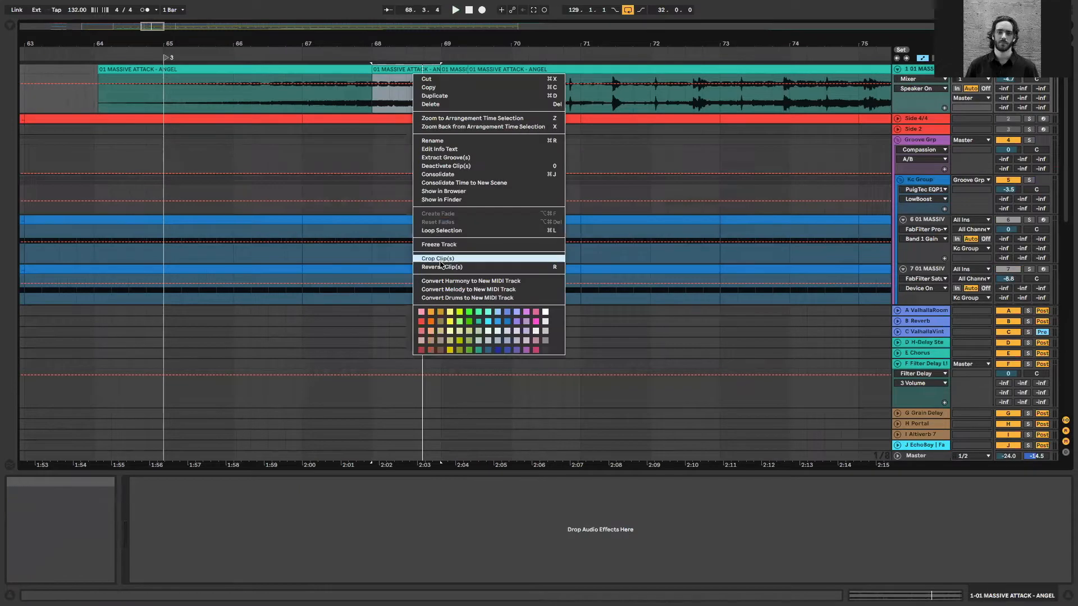
left_click(441, 259)
left_click(9, 25)
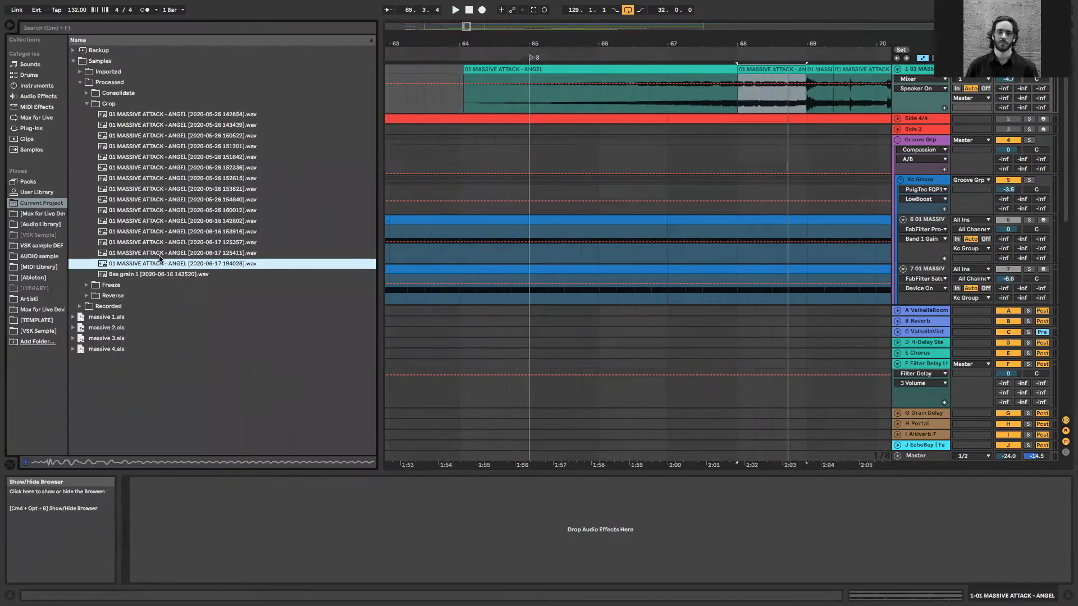
key("Up")
key("Down")
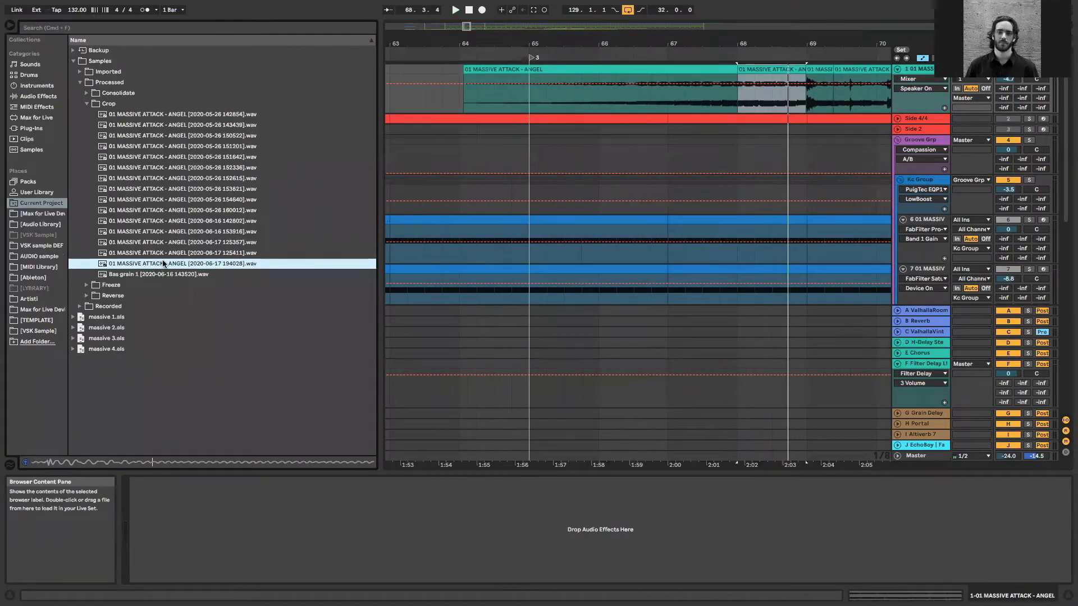
key("Up")
key("space")
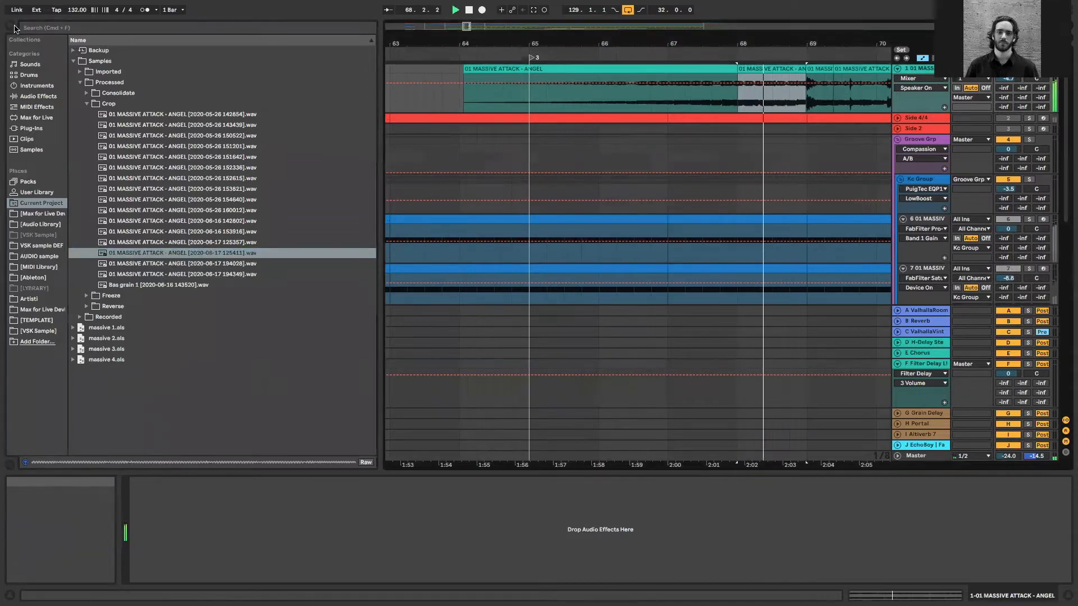
Hide the browser and unfold track 9 01 MASSIVE in the Bass Group with its device chain shown
left_click(13, 27)
left_click_drag(701, 43, 701, 2)
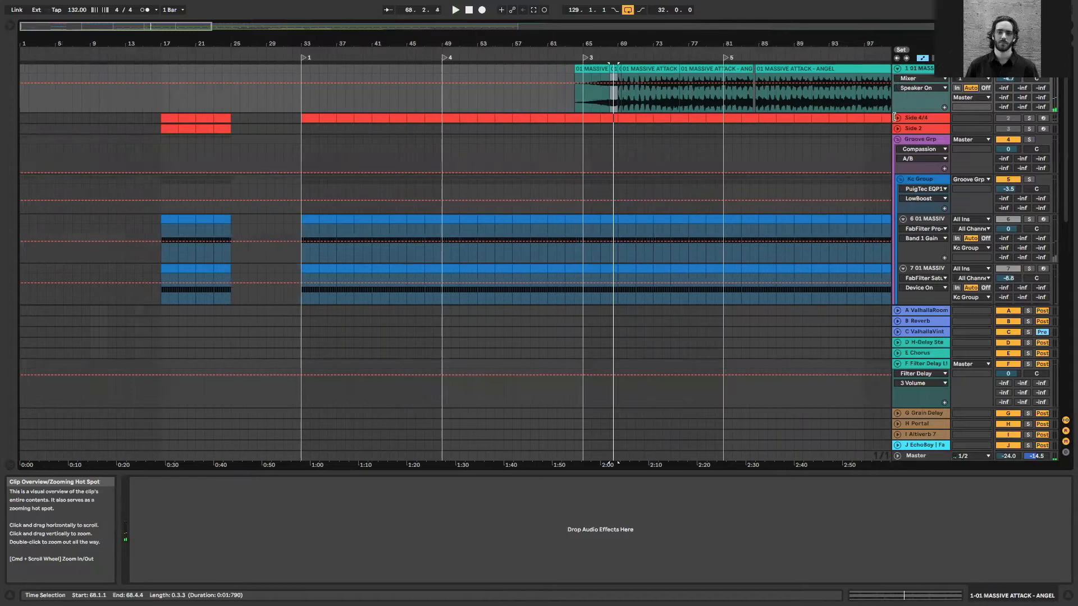
scroll(901, 169, "down", 3)
scroll(905, 240, "down", 3)
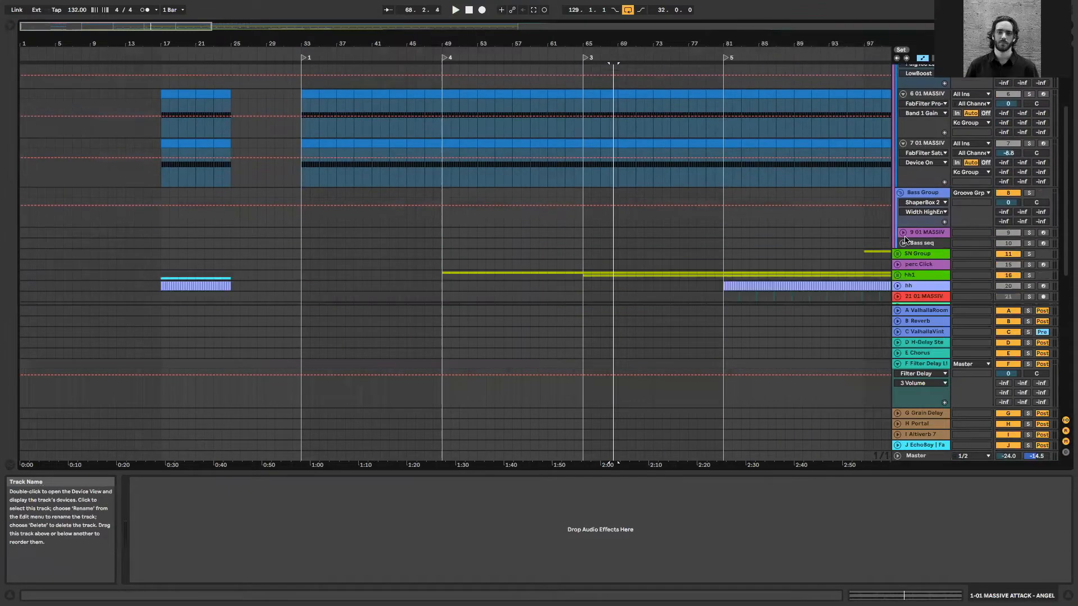
left_click(922, 193)
key("Down")
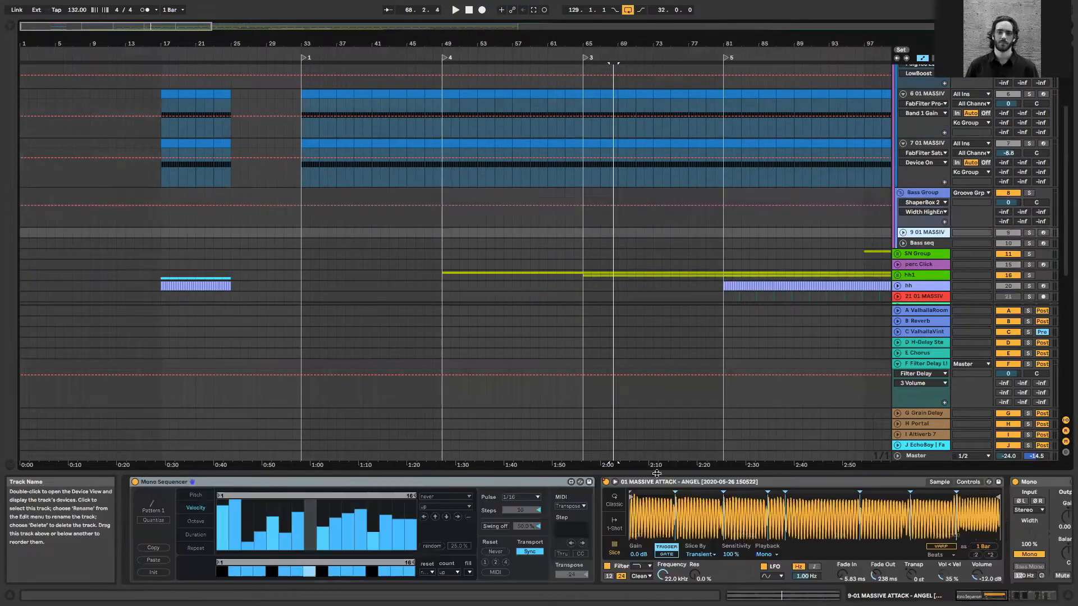
key("Right")
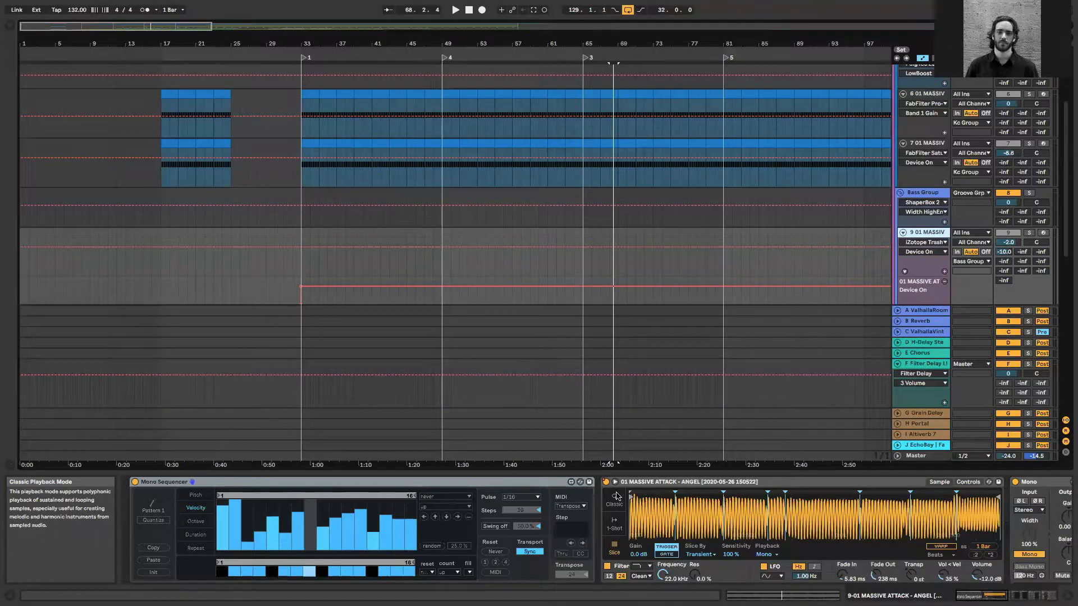
In track 9's Simpler, set the Fade Out to 531 ms in 1-Shot mode and return to Slice mode
left_click(617, 524)
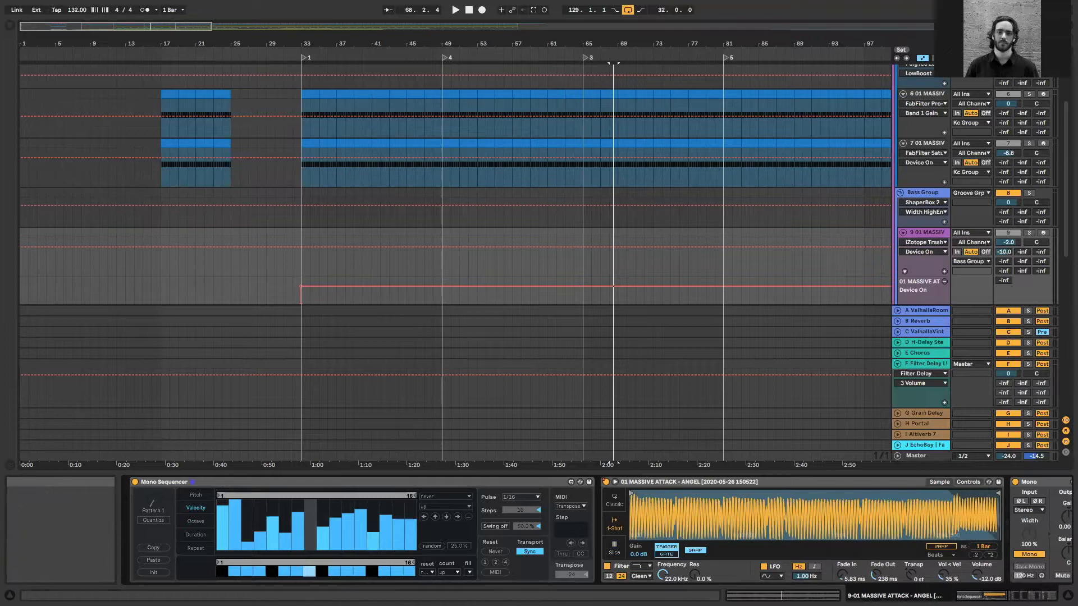
left_click_drag(873, 584, 873, 561)
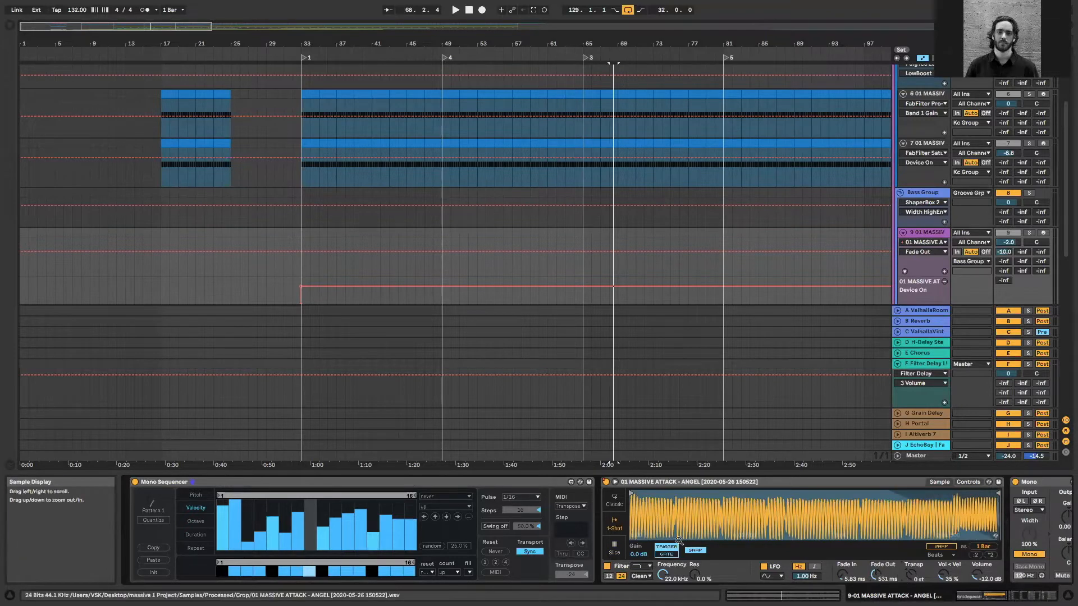
left_click(621, 547)
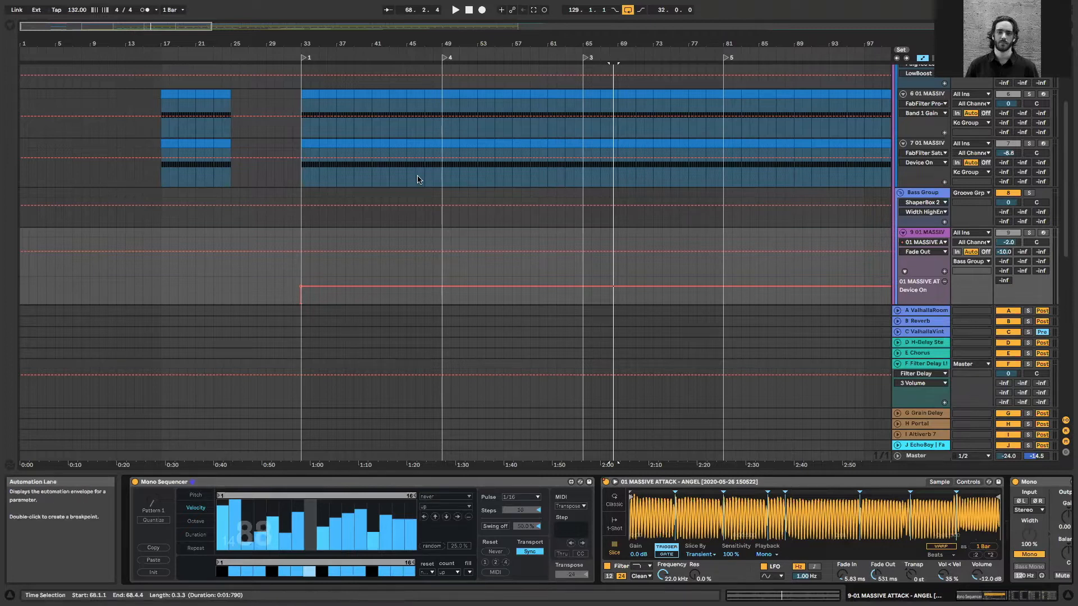
Solo track 9 01 MASSIVE and play its sliced bass sequence from 38.1.1
left_click(344, 235)
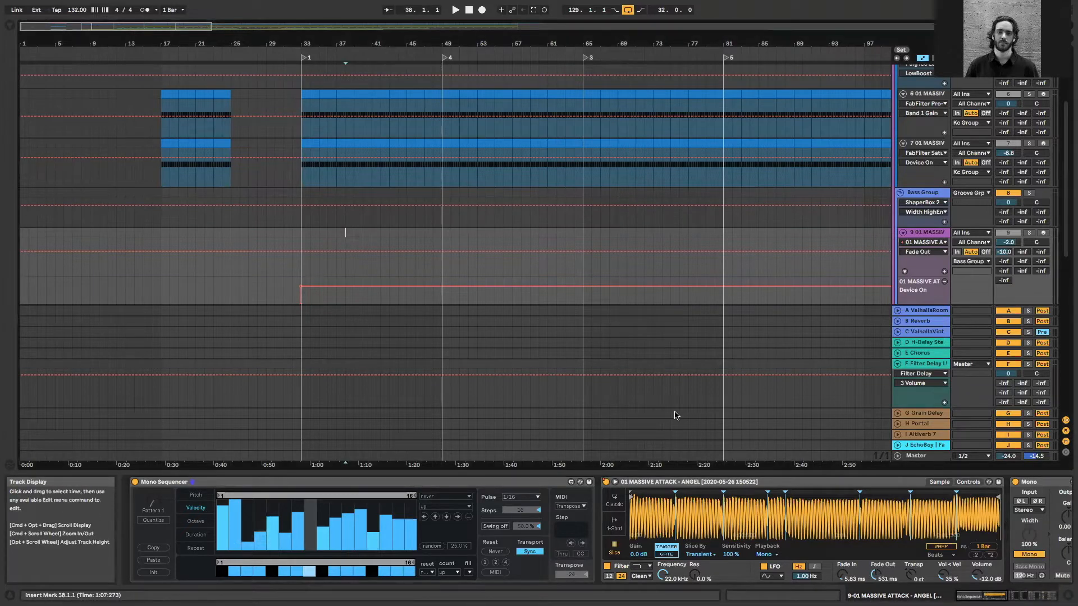
key("space")
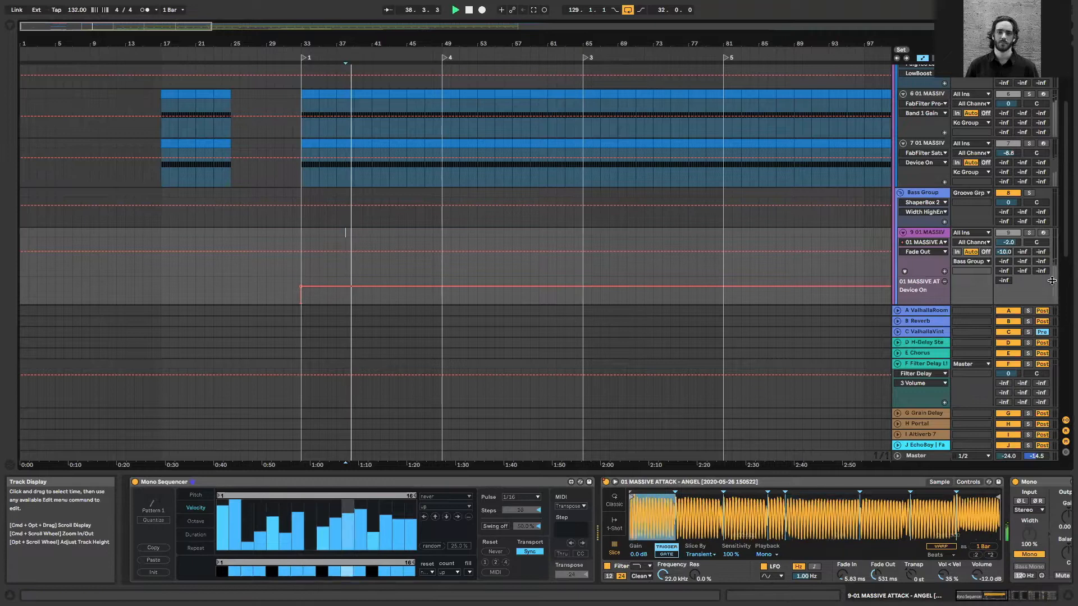
scroll(1020, 240, "down", 1)
scroll(1020, 240, "down", 4)
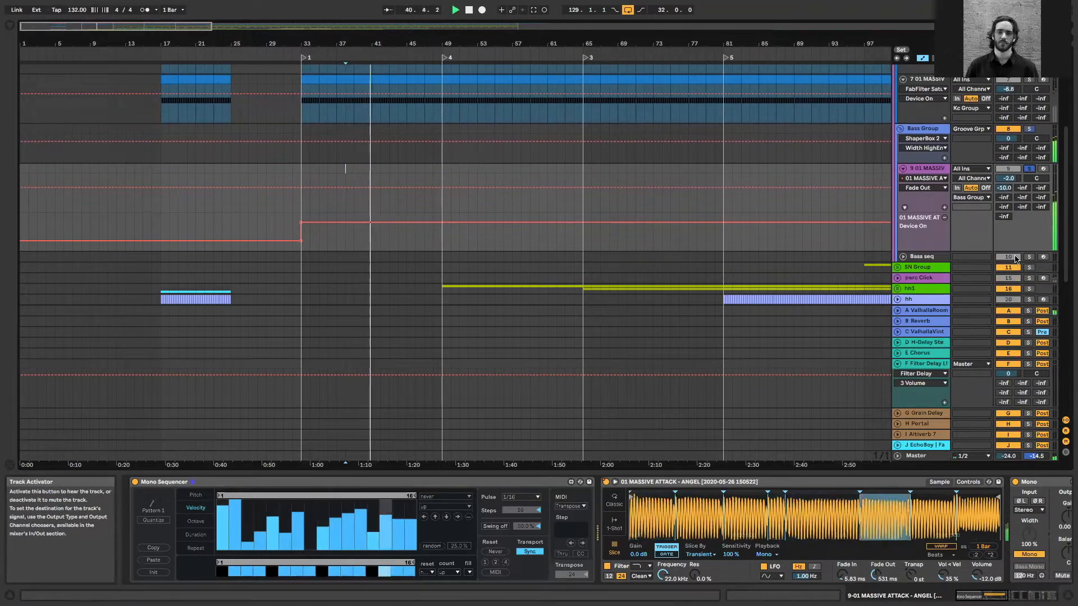
scroll(708, 337, "up", 6)
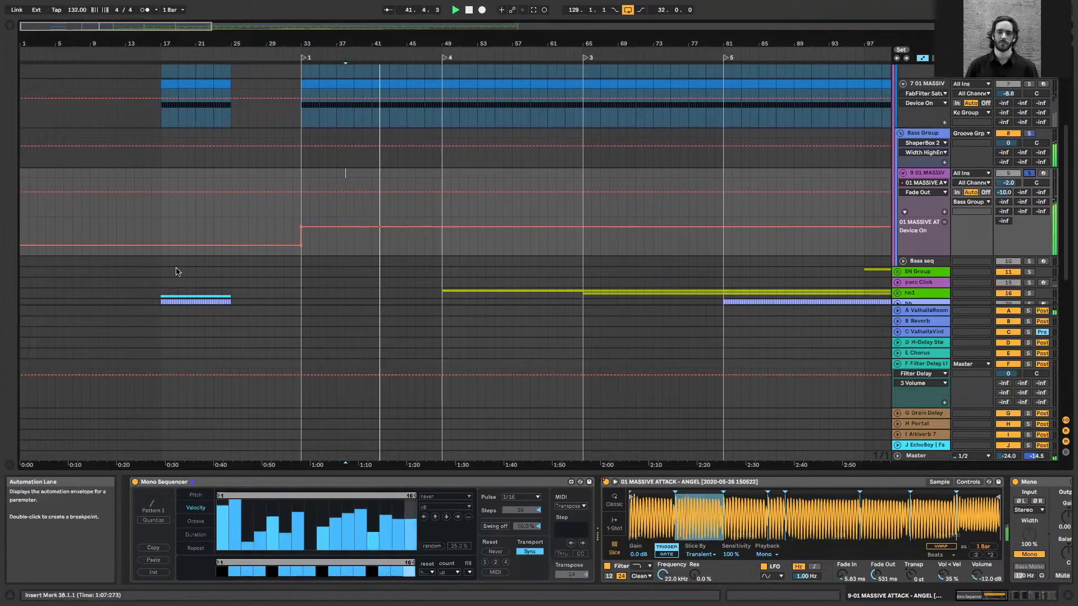
scroll(597, 142, "up", 5)
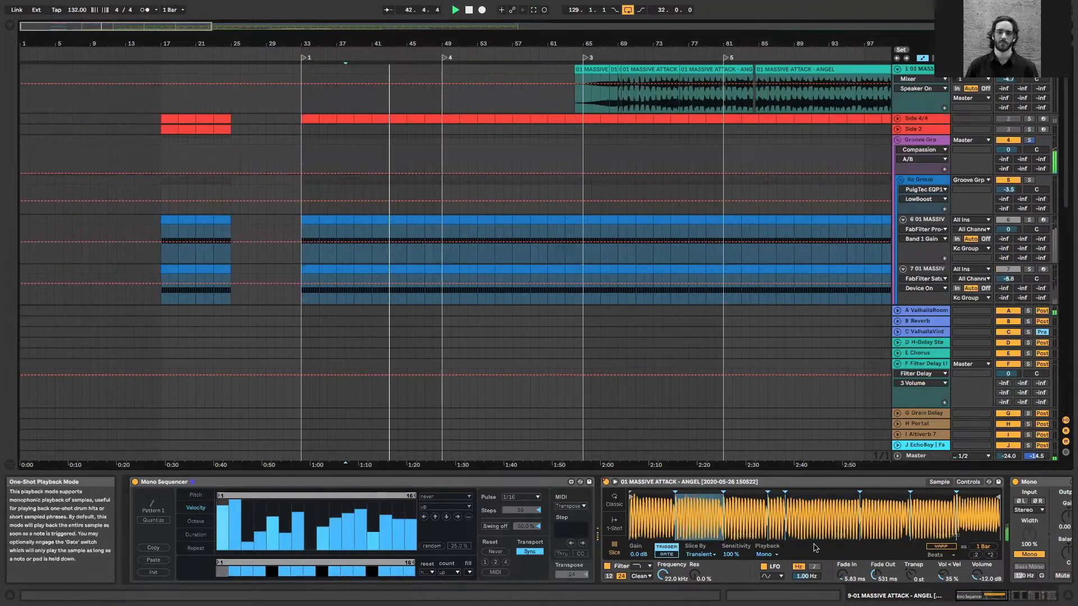
left_click(997, 536)
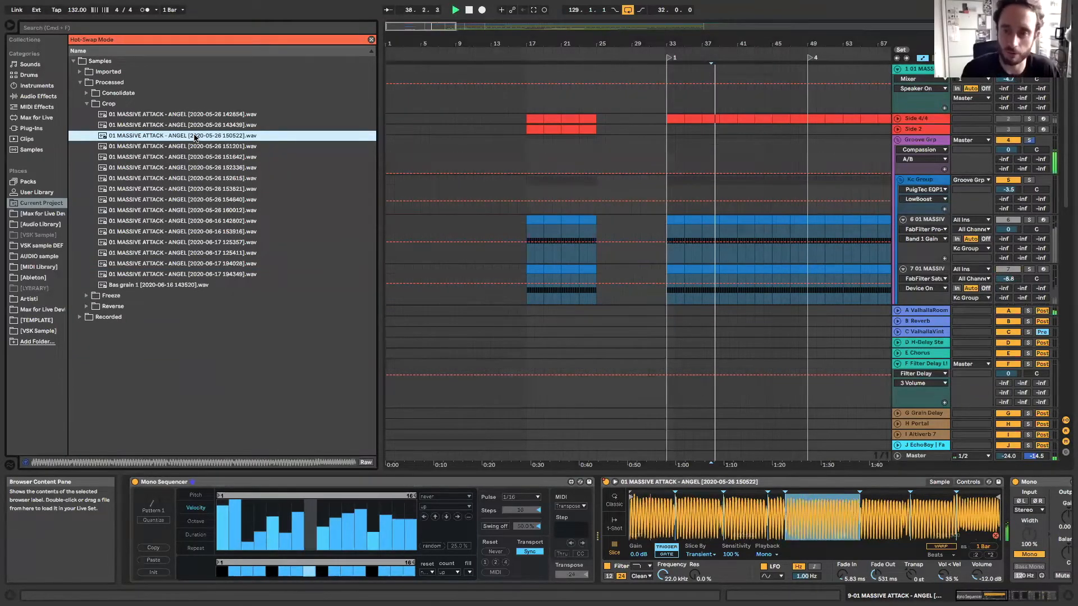
left_click_drag(1007, 456, 1007, 451)
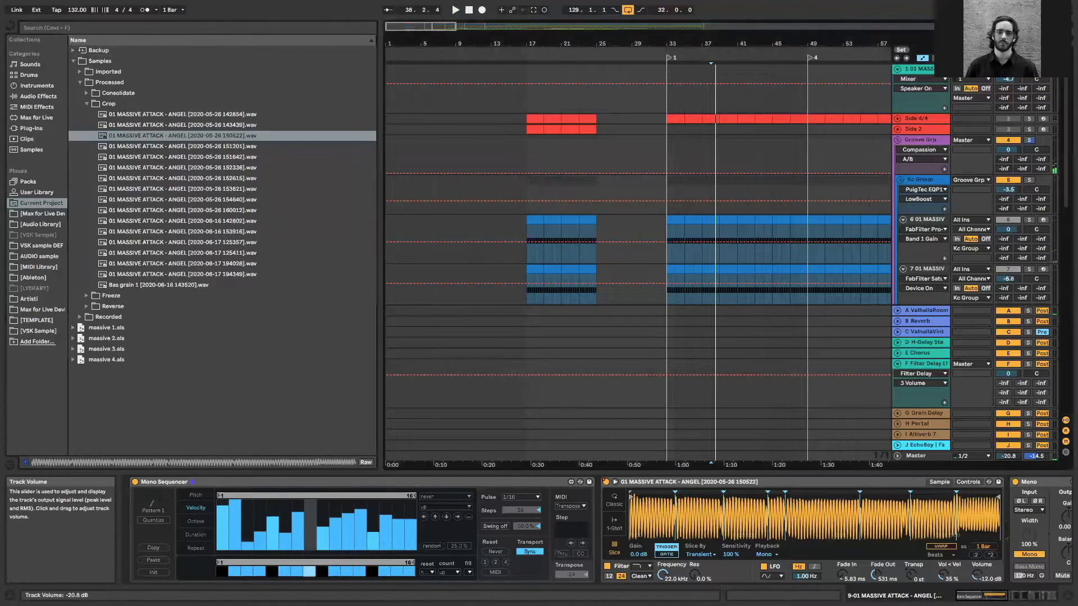
left_click(164, 136)
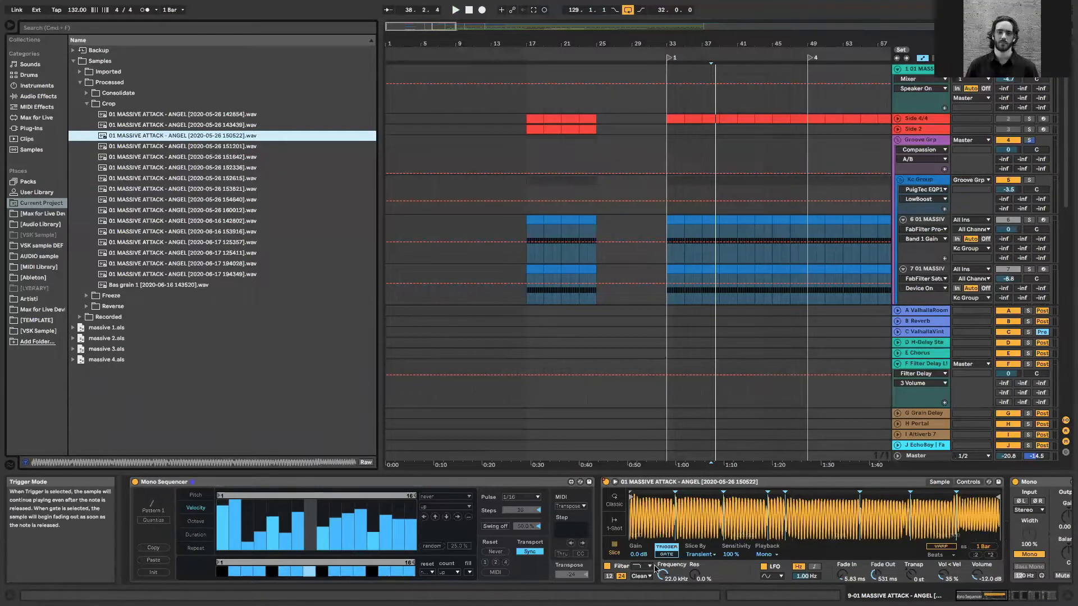
Play the soloed bass on track 9 from 36.1.1 and bring the devices following Simpler into view
scroll(623, 257, "down", 5)
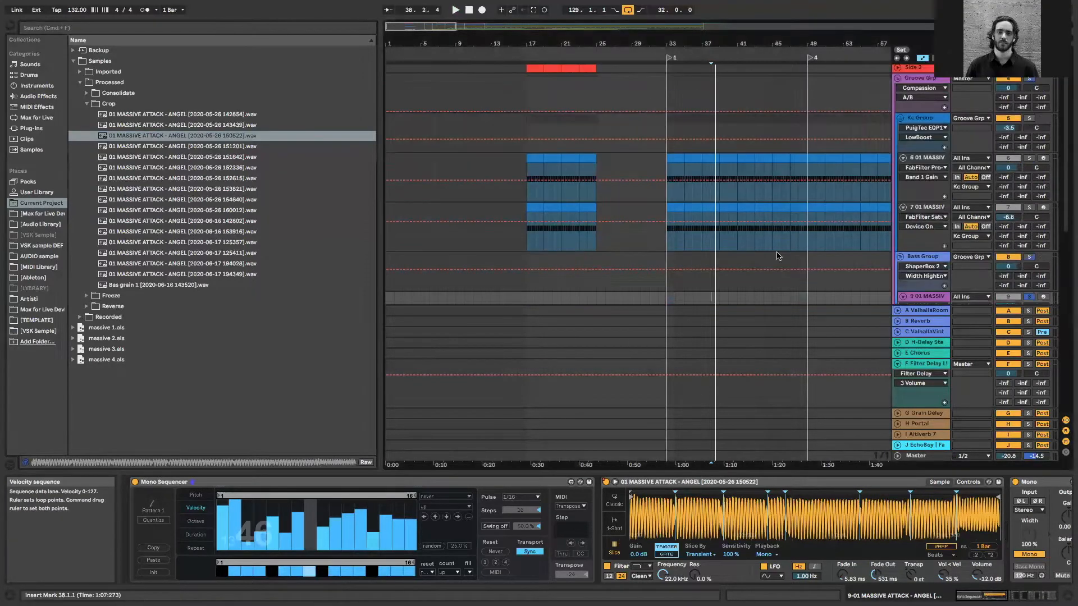
left_click(693, 283)
key("space")
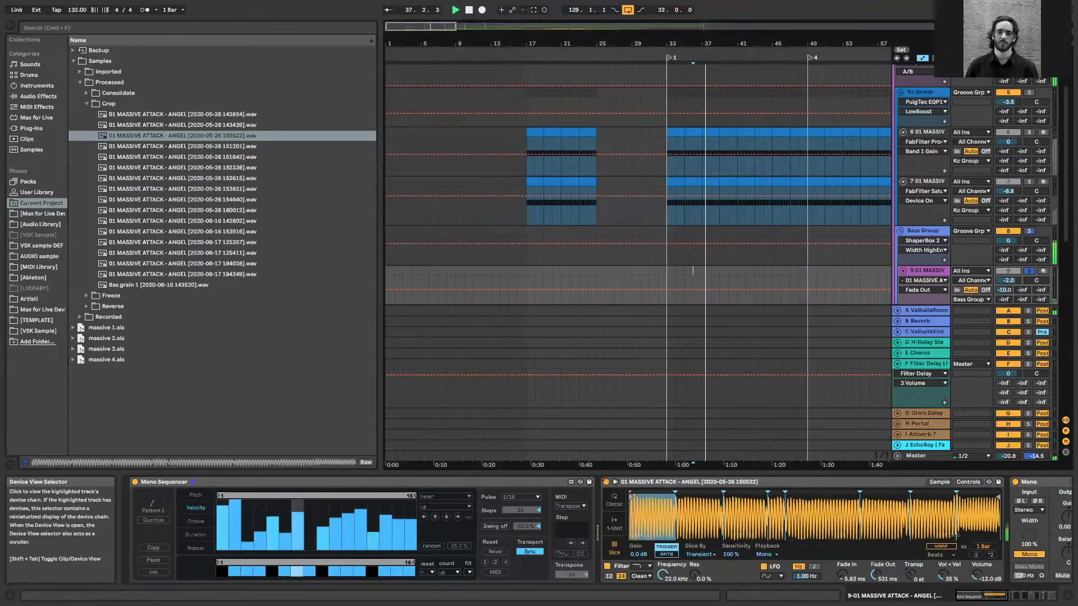
left_click_drag(982, 596, 989, 596)
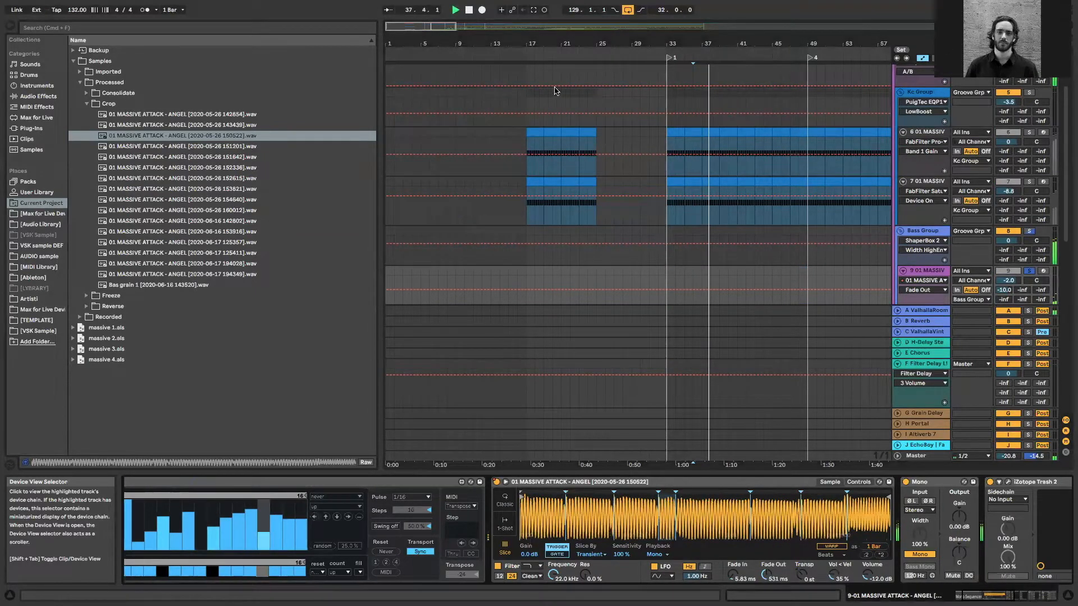
key("ctrl+Up")
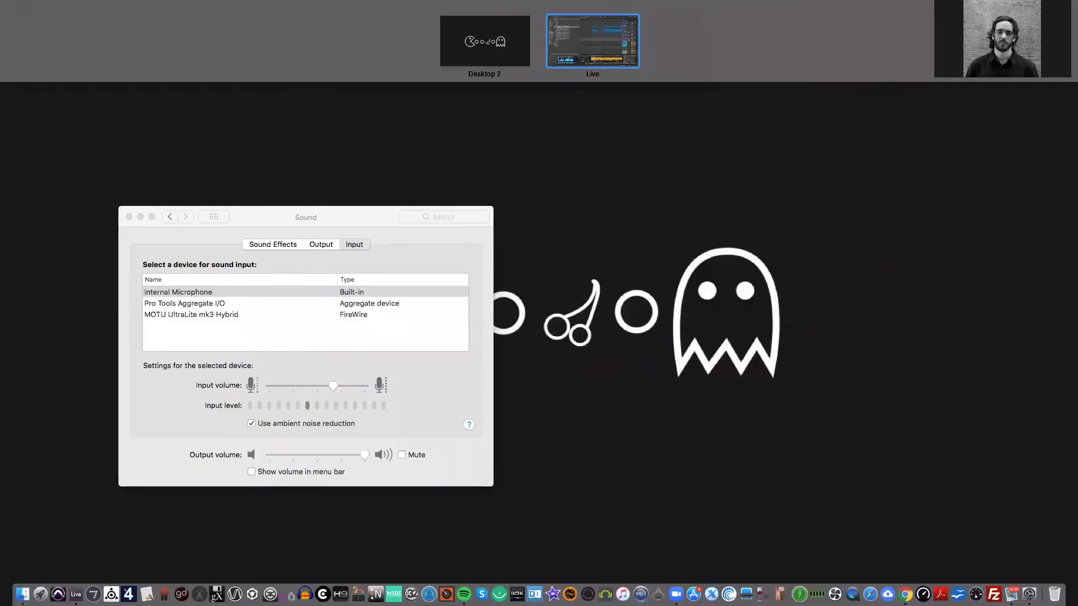
key("ctrl+Up")
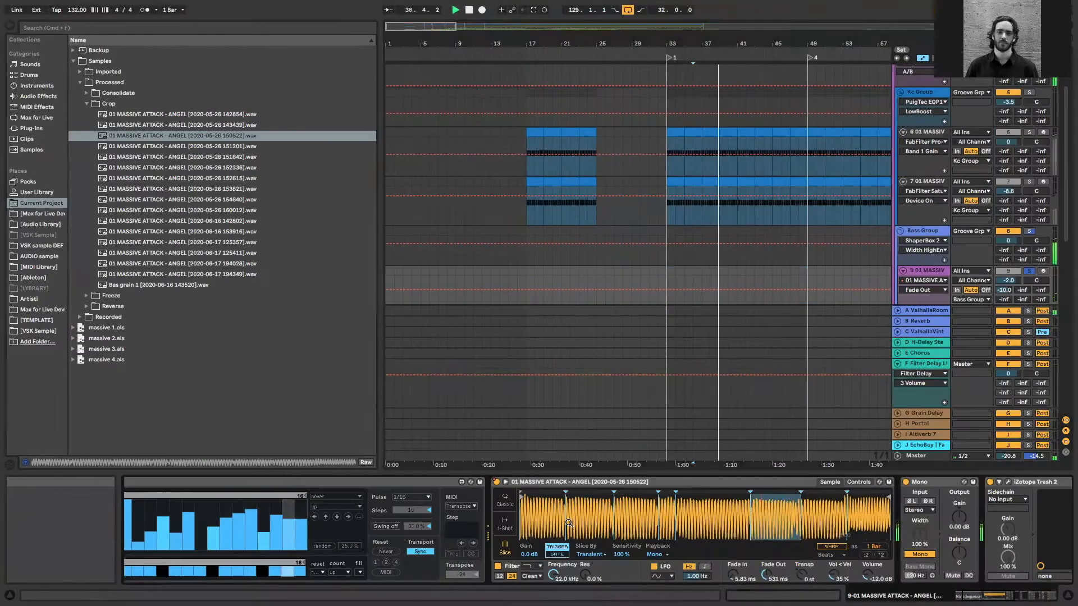
Open the iZotope Trash 2 window on track 9 and compare the playing bass with the device off and on
scroll(944, 483, "right", 1)
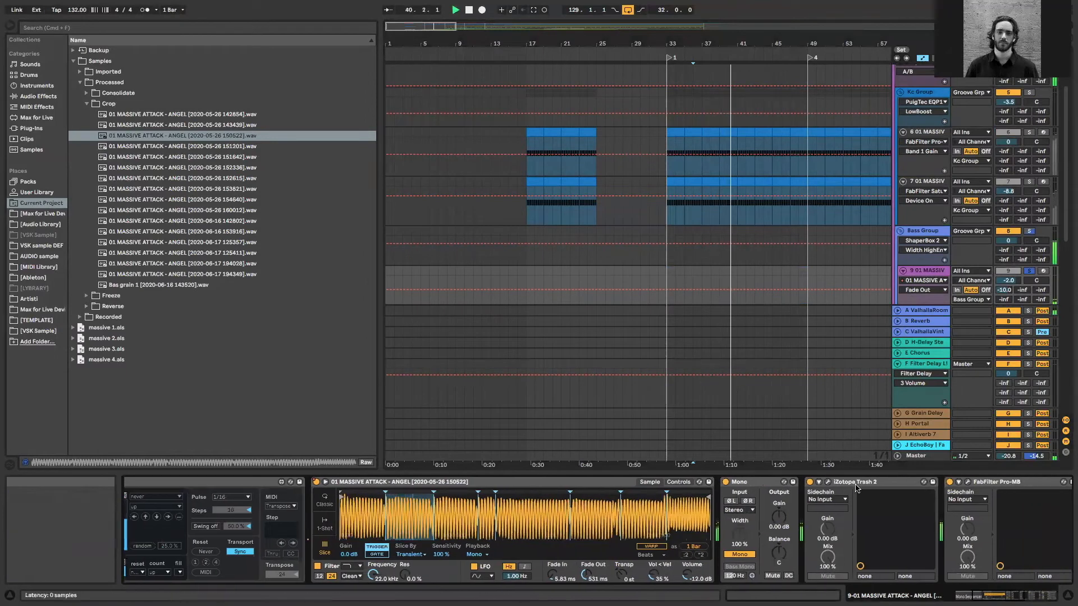
key("space")
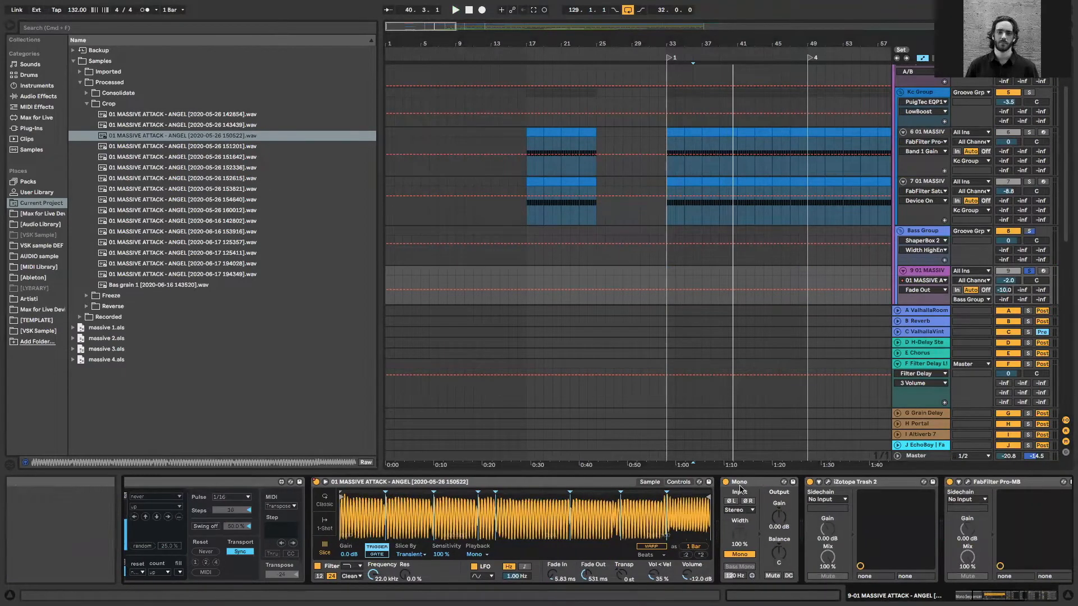
scroll(747, 493, "right", 4)
left_click(740, 481)
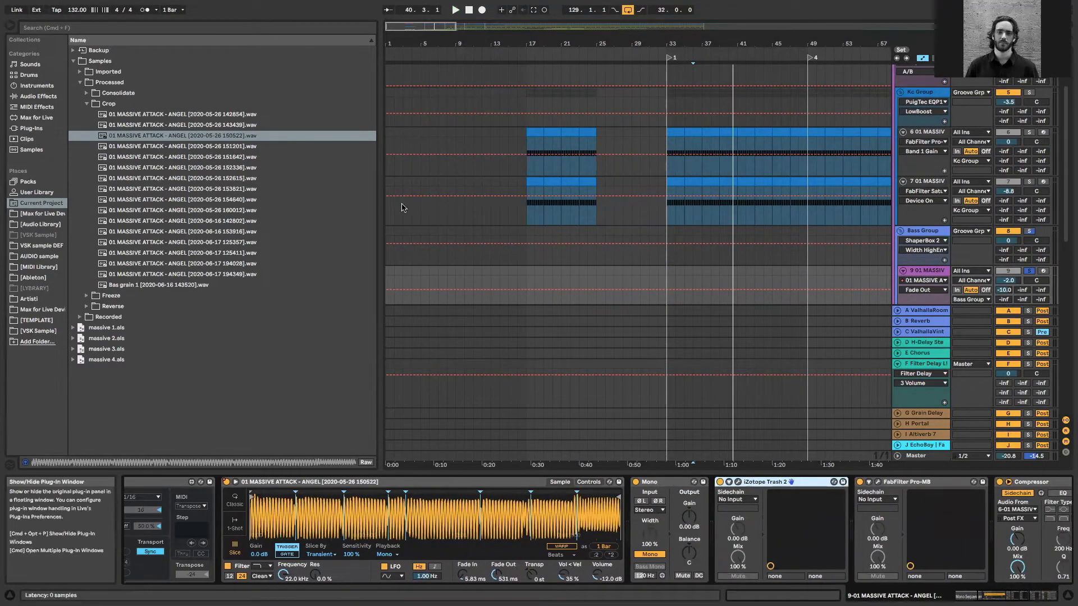
key("super+alt+p")
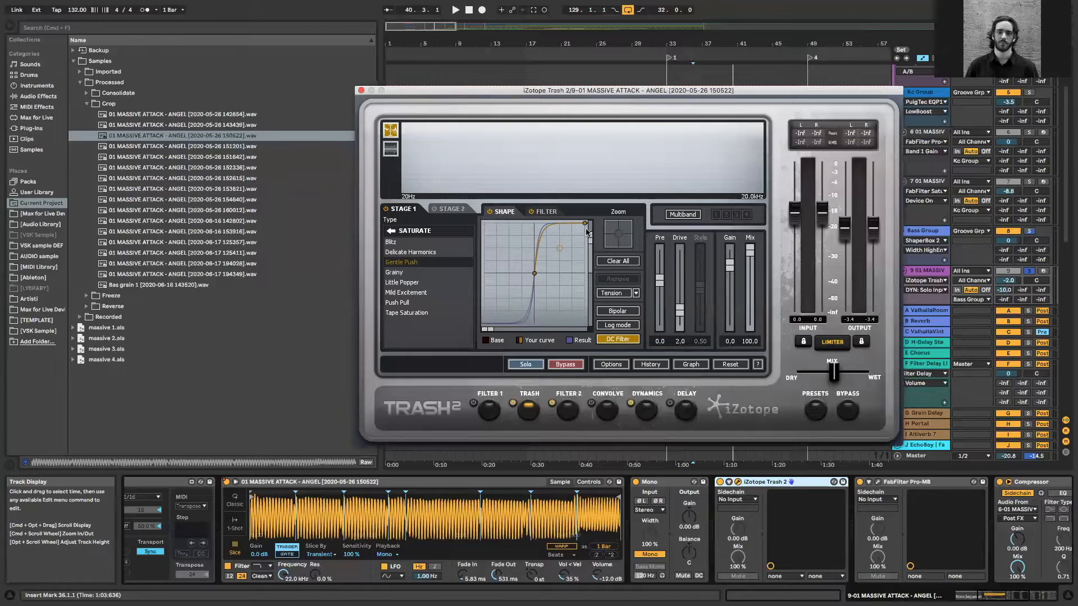
key("space")
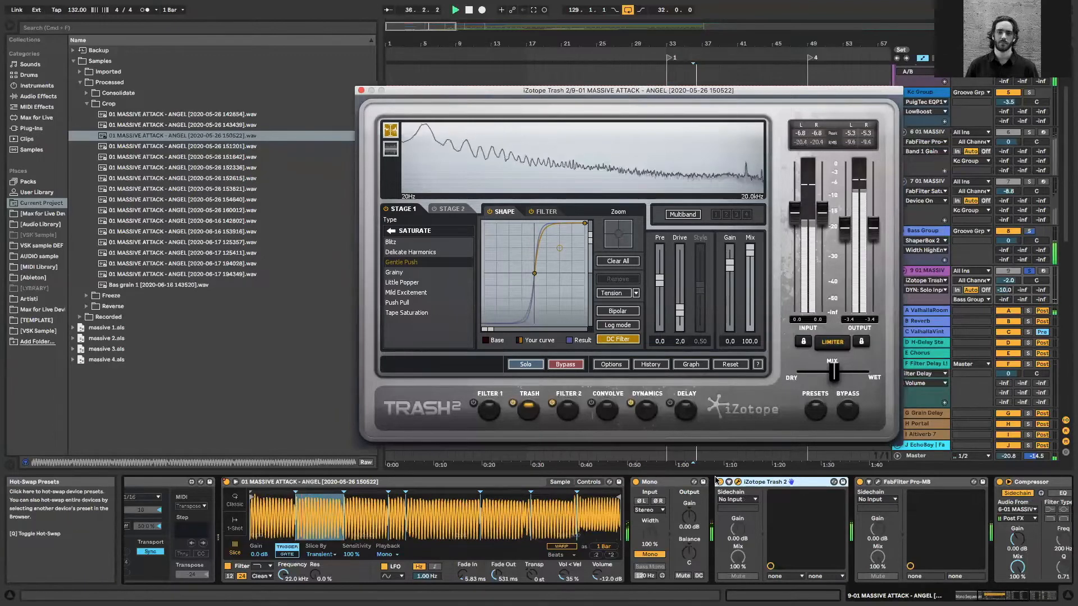
left_click(728, 482)
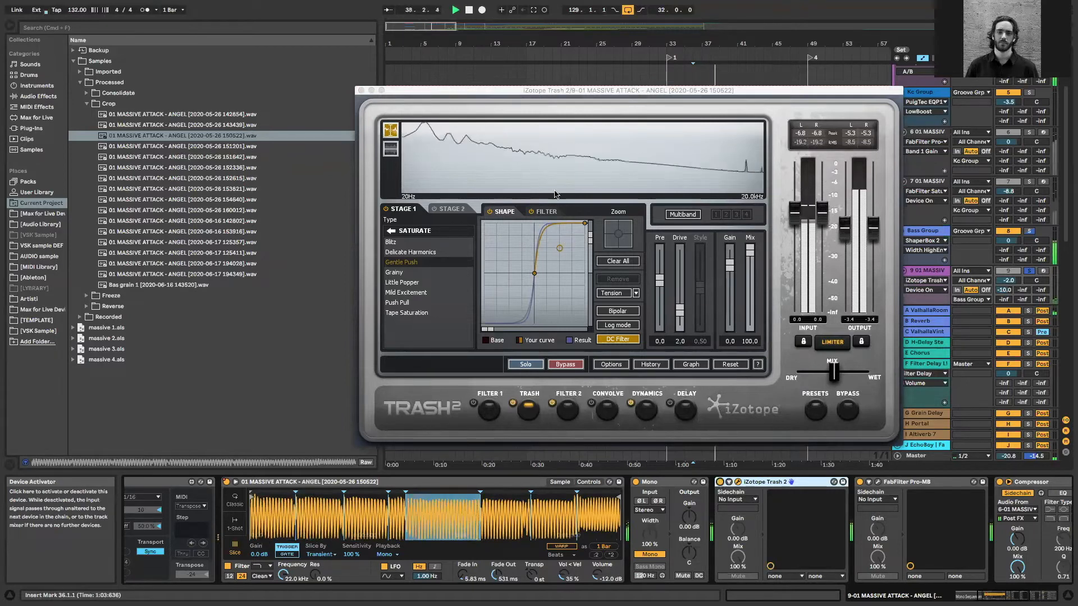
Set the higher-frequency node of Trash 2's Stage 1 filter to 12.5 dB by ear, and close the plug-in window
left_click(545, 212)
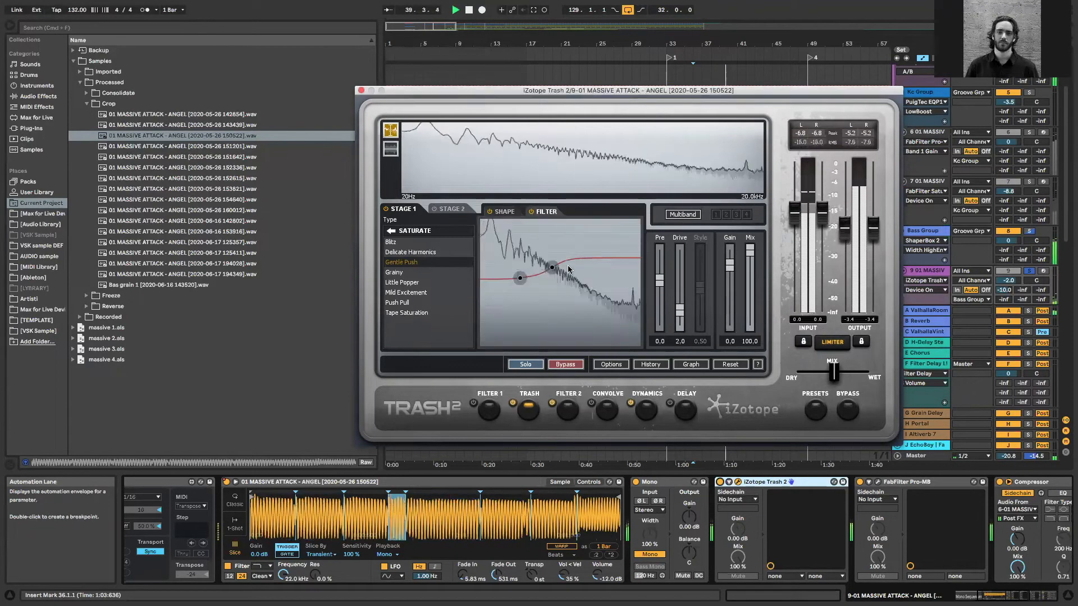
left_click_drag(554, 265, 549, 244)
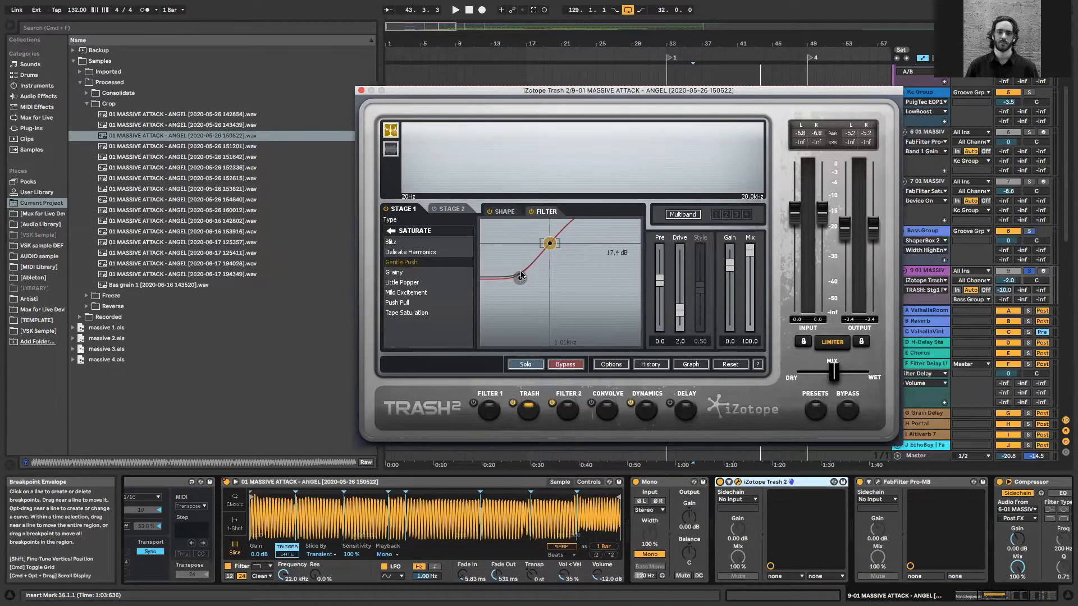
left_click_drag(548, 245, 550, 263)
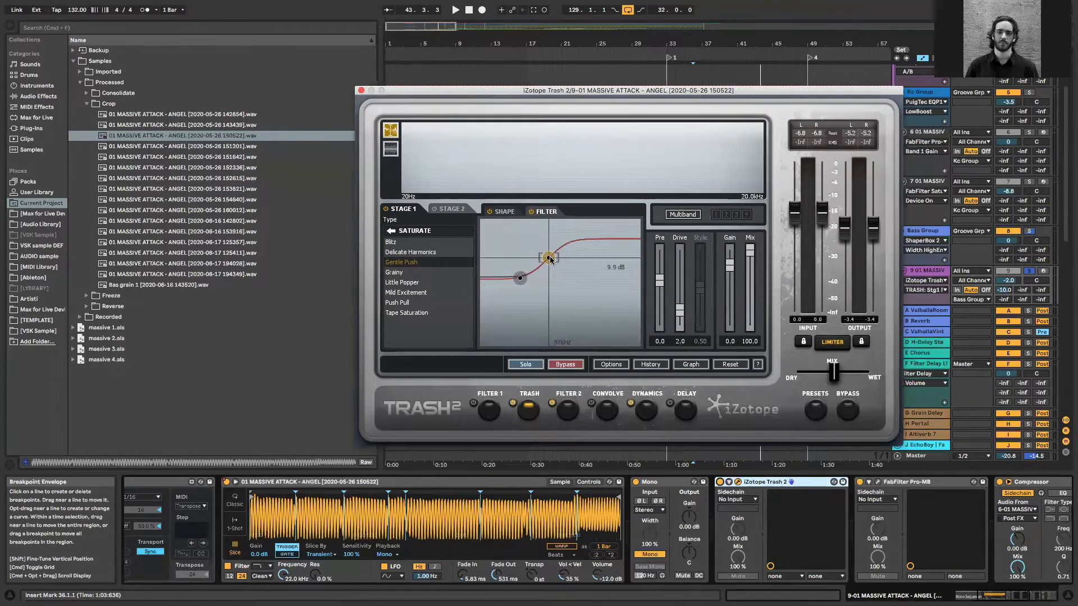
key("space")
left_click_drag(554, 251, 552, 252)
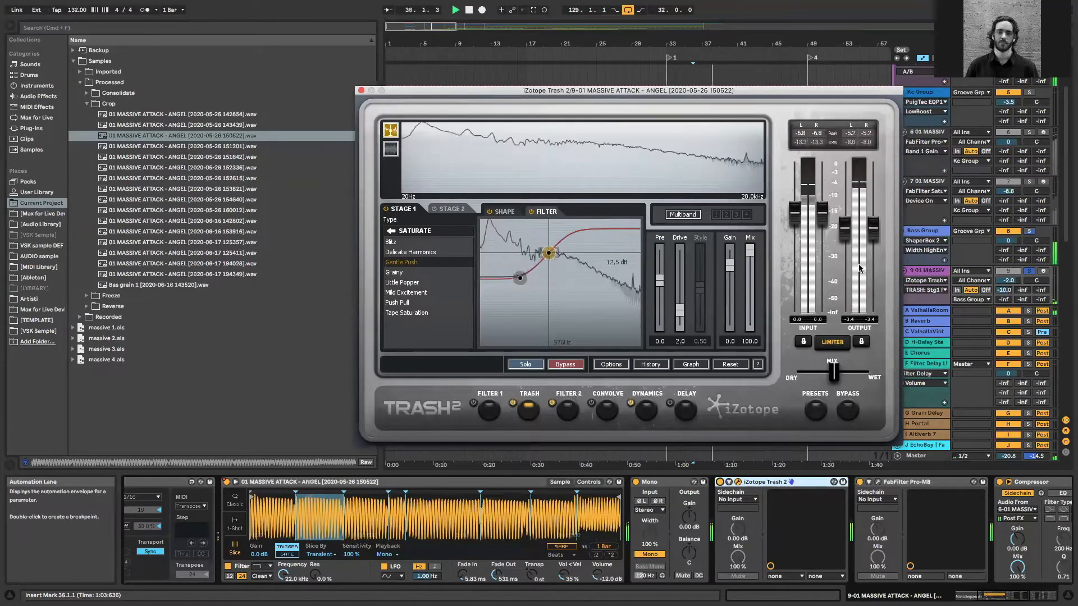
left_click(361, 91)
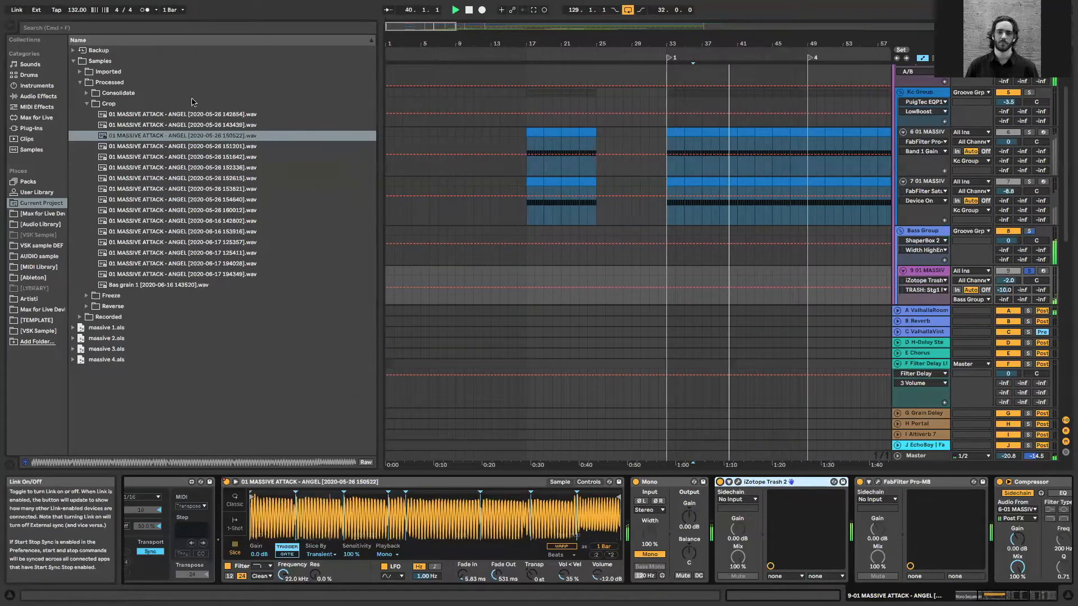
Hide the browser, play the soloed Kc Group together with the bass, and fold the Kc Group
left_click(11, 25)
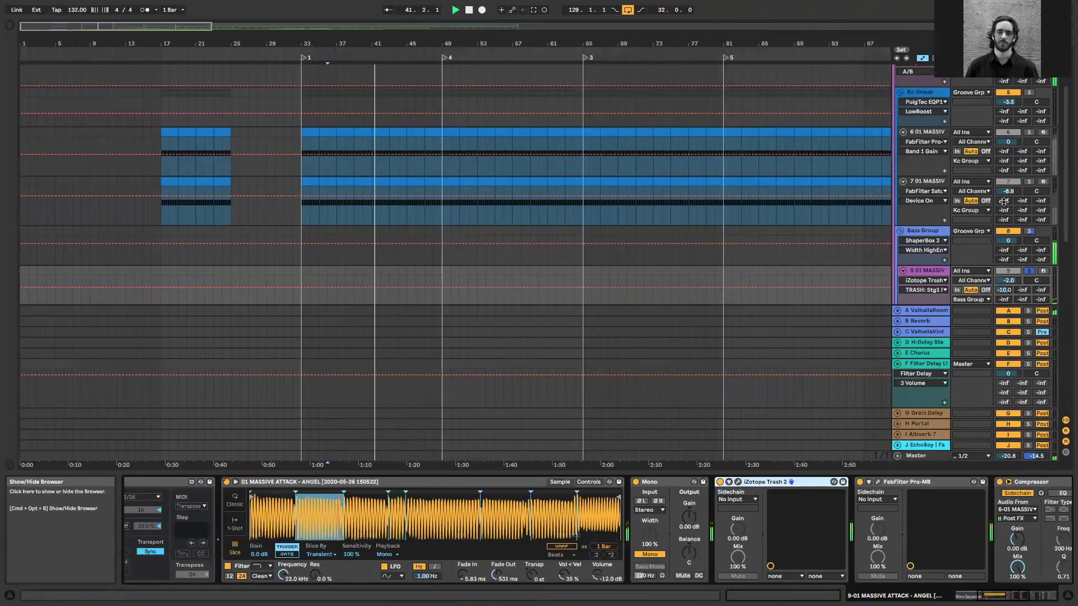
scroll(983, 243, "up", 2)
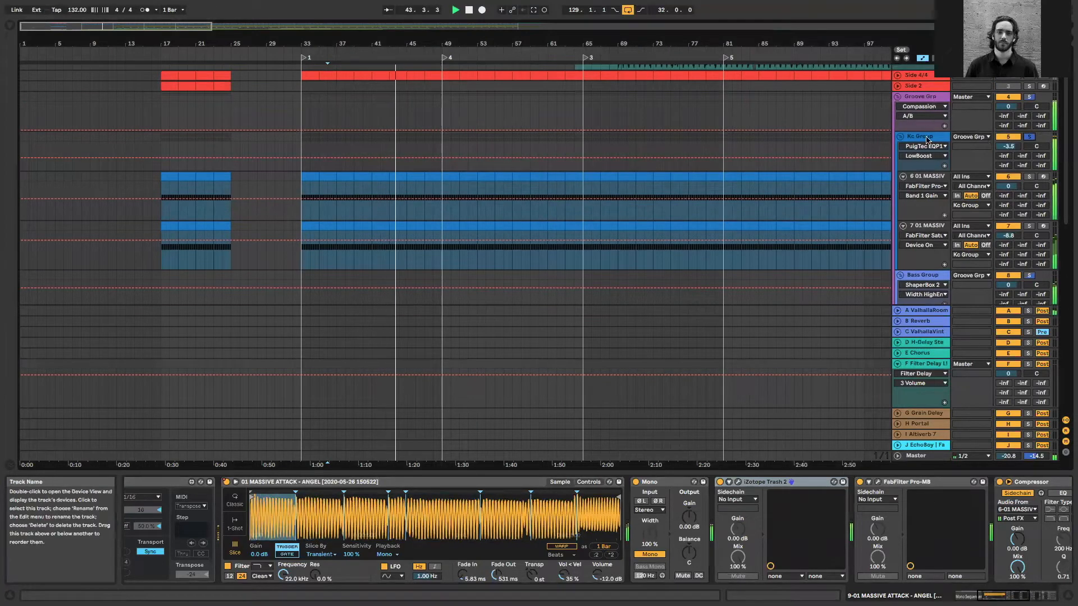
key("space")
scroll(927, 135, "down", 1)
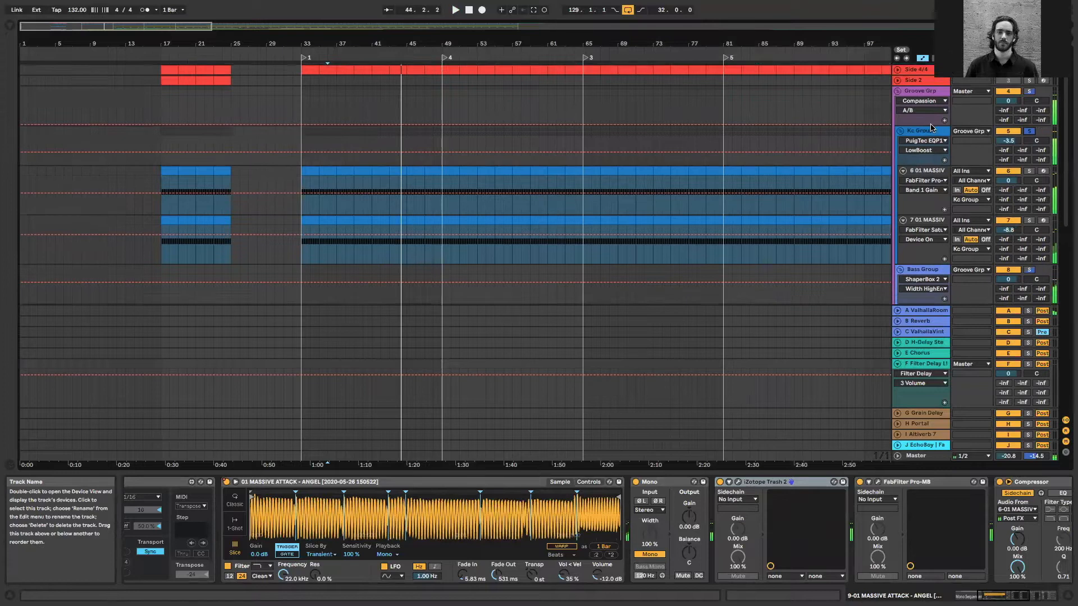
left_click(900, 113)
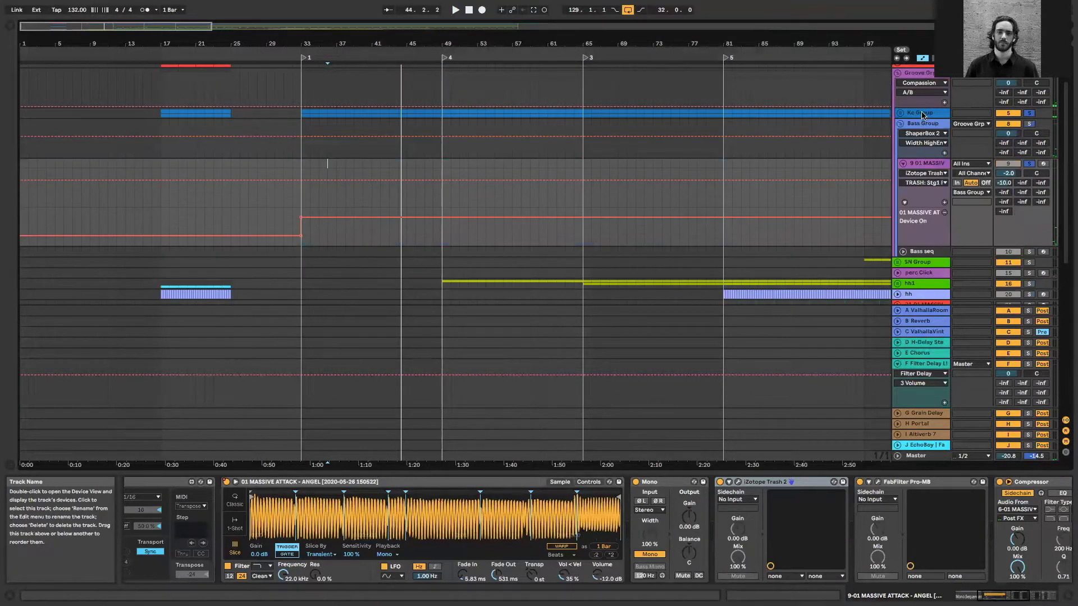
Fold the Bass Group, open the Decapitator window on the Groove Grp and play the soloed kick and bass from 42.1.1
left_click(901, 123)
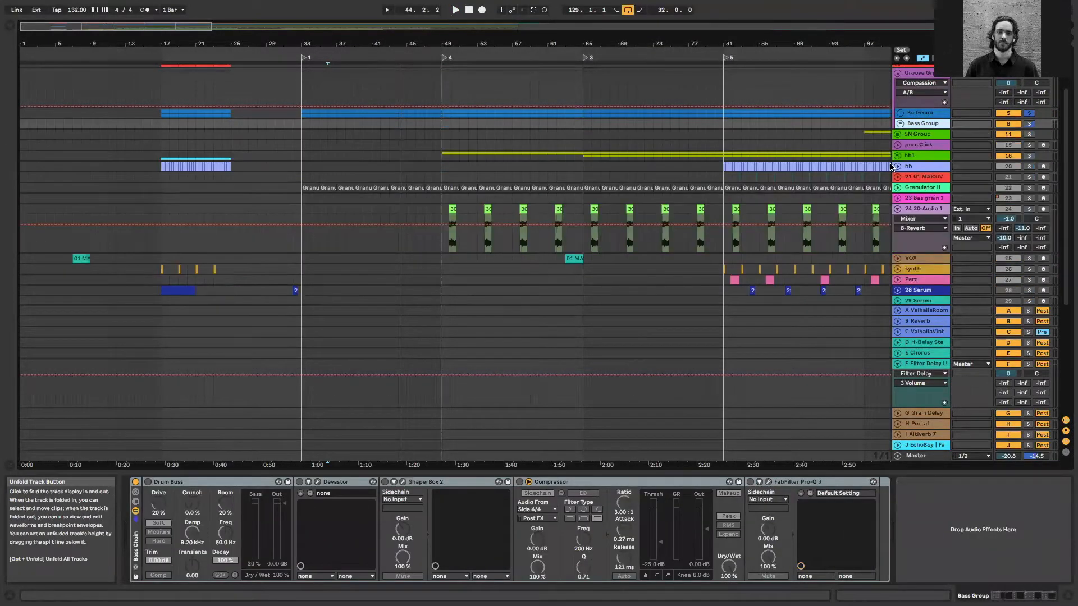
left_click(913, 86)
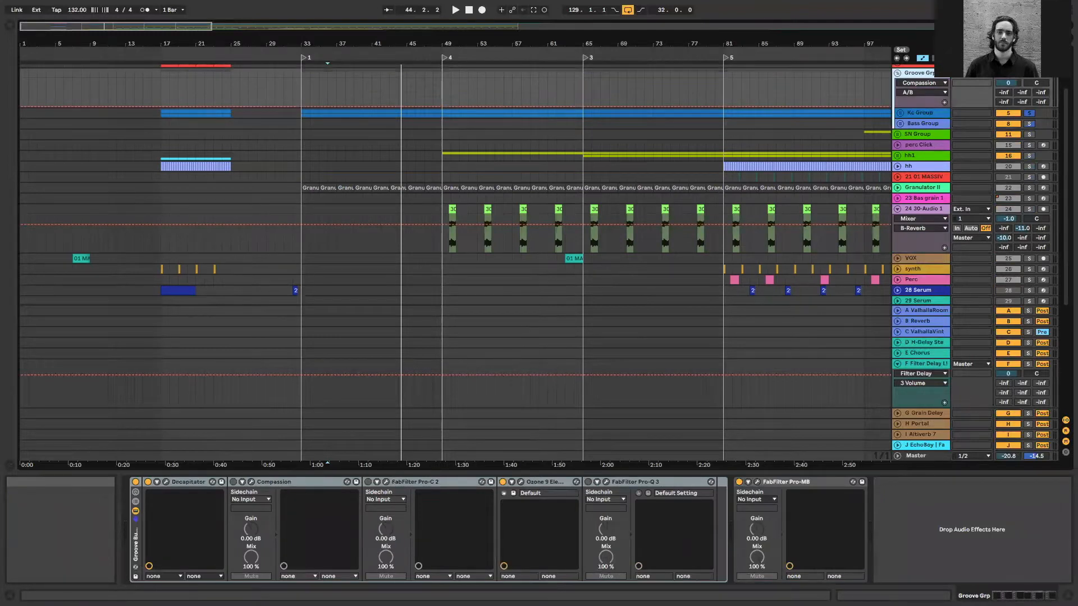
left_click(166, 482)
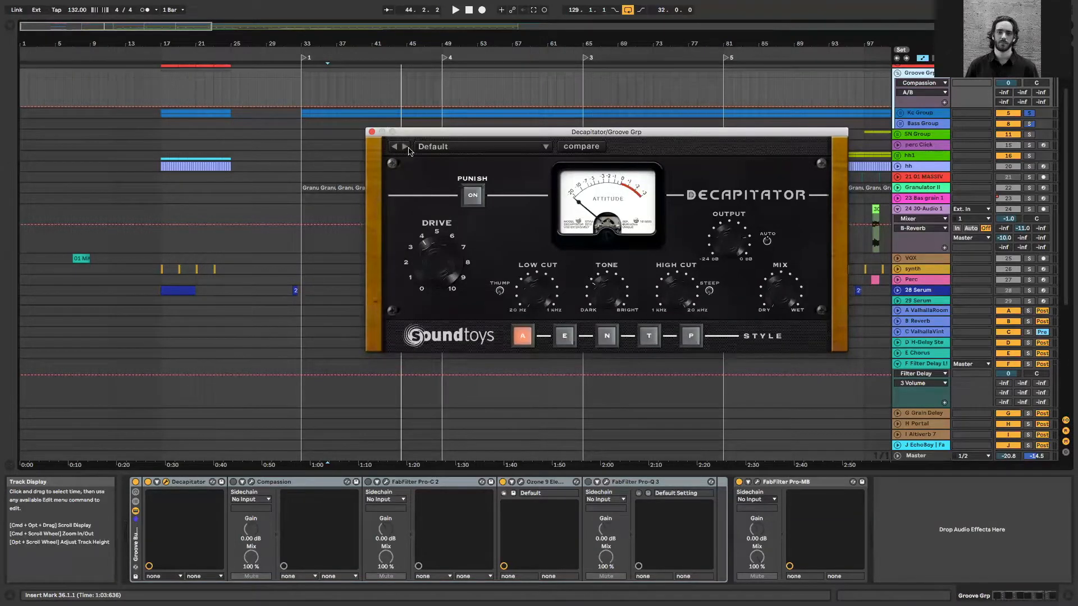
left_click(383, 114)
key("space")
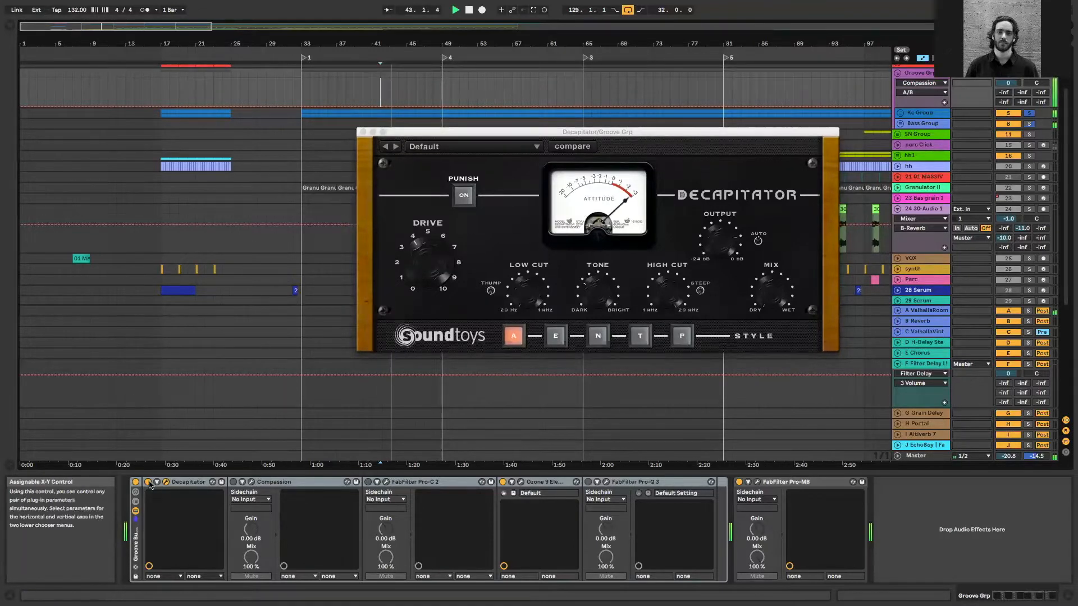
Lower the Decapitator's Drive slightly by ear while the groove plays, and close the plug-in window
left_click(163, 537)
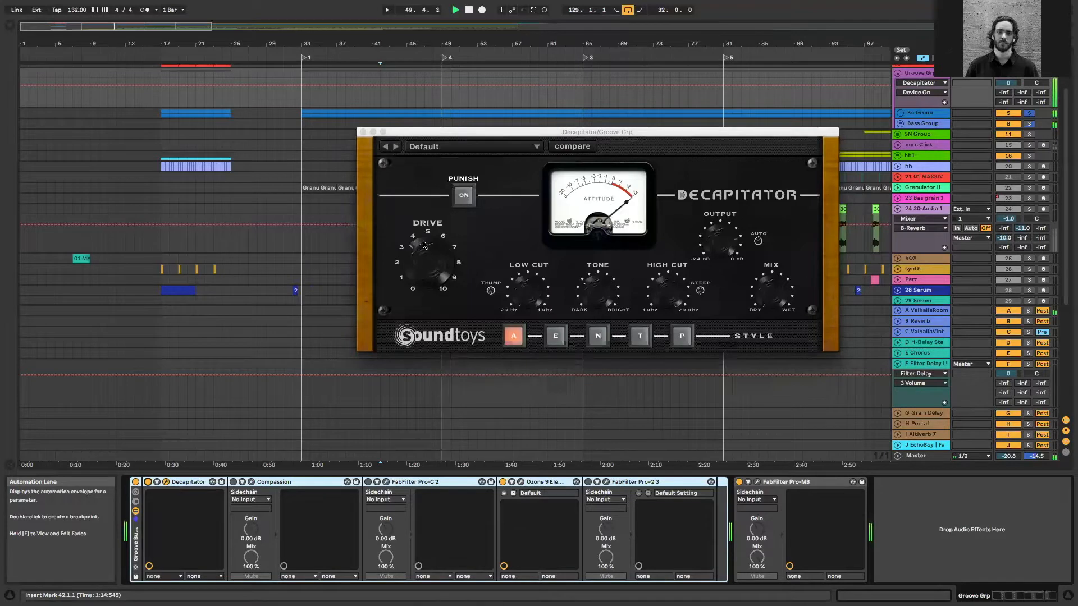
left_click_drag(434, 240, 423, 245)
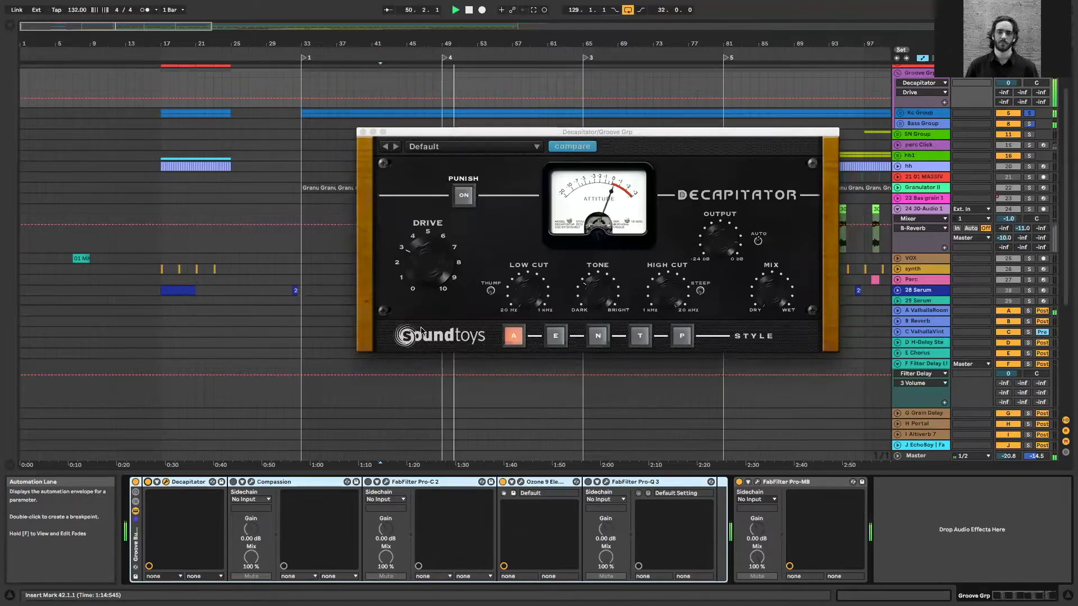
left_click(362, 132)
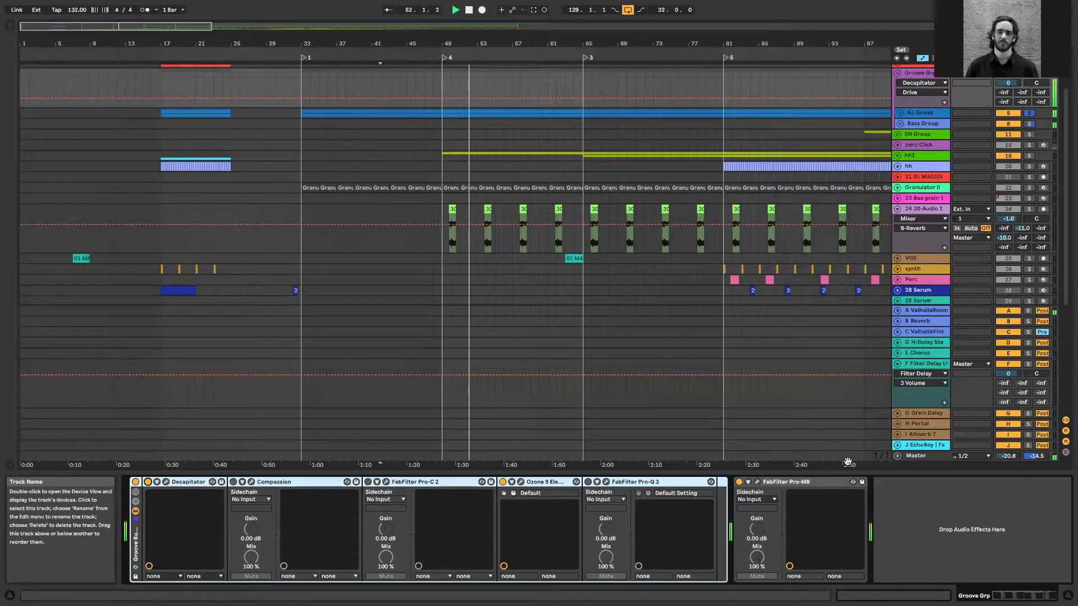
Examine the playing kick and bass in the Master track's IXL Spectrum Analyzer, stop playback and close the analyzer
left_click(924, 456)
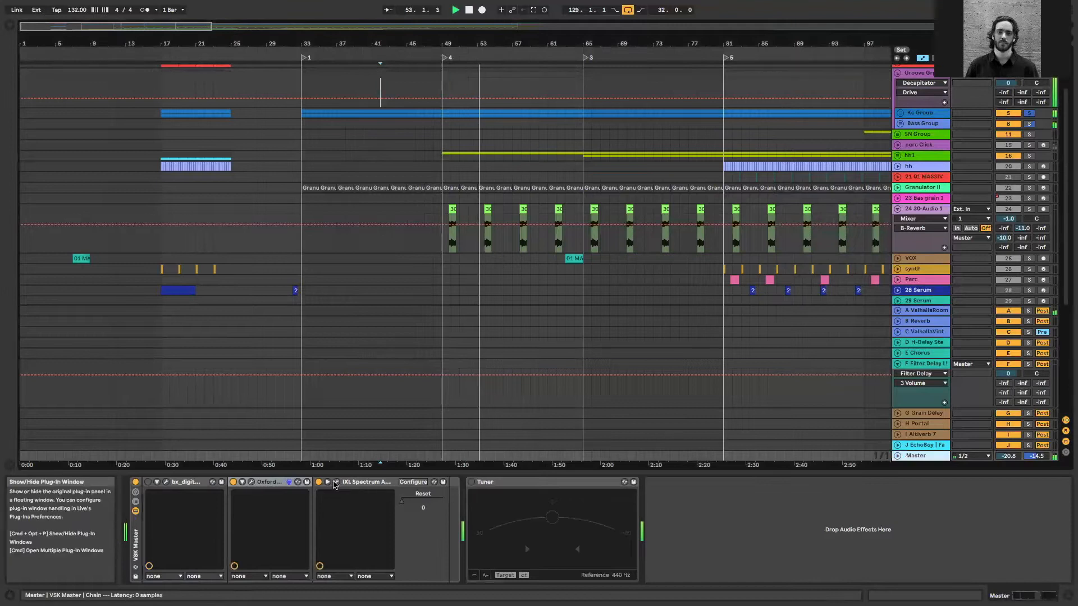
left_click(336, 482)
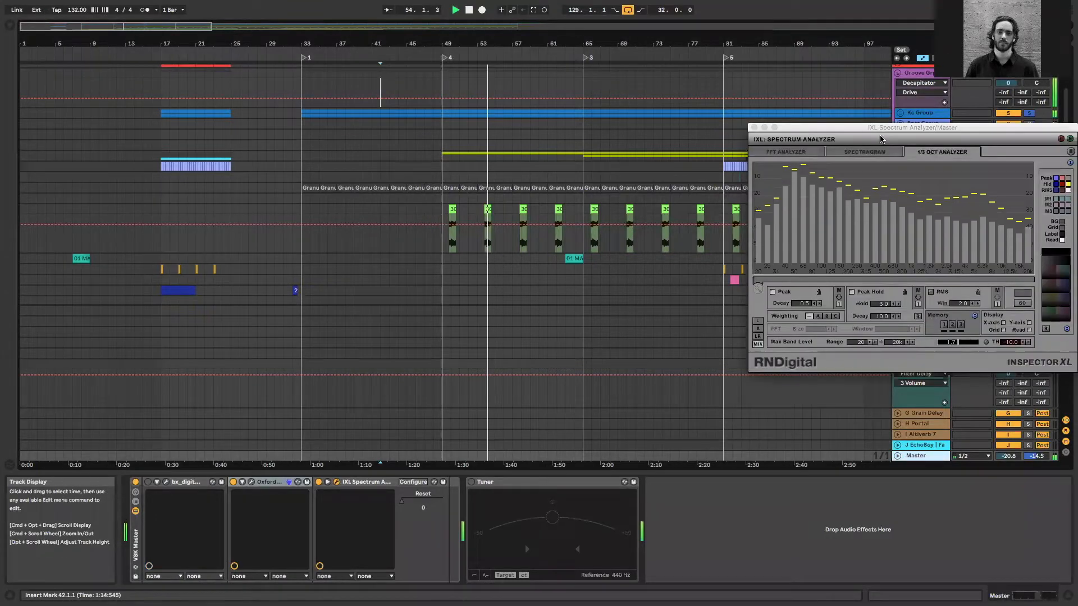
left_click_drag(849, 128, 899, 147)
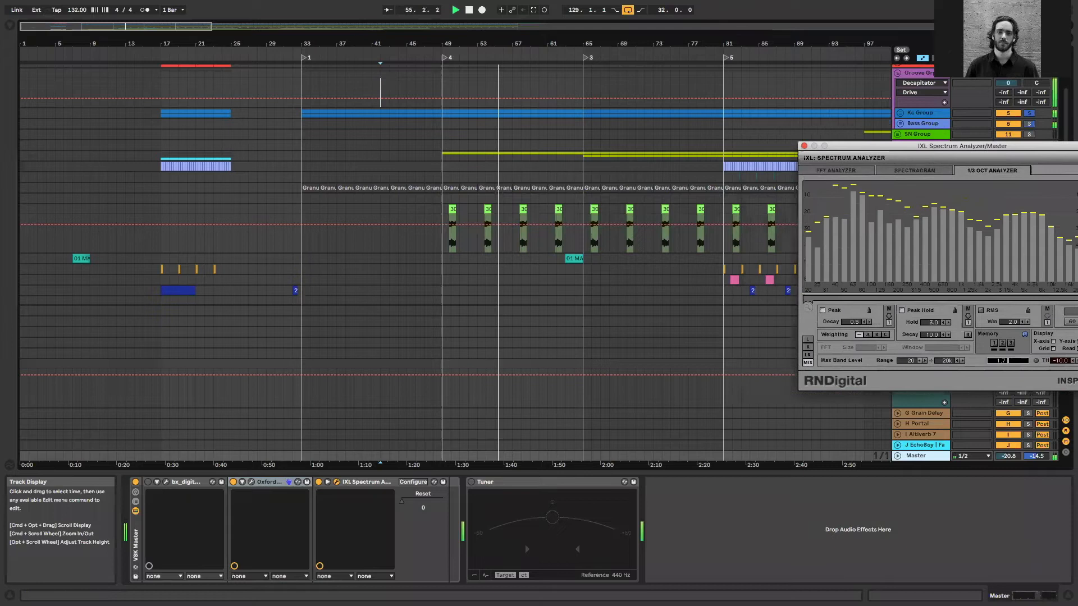
mouse_move(734, 604)
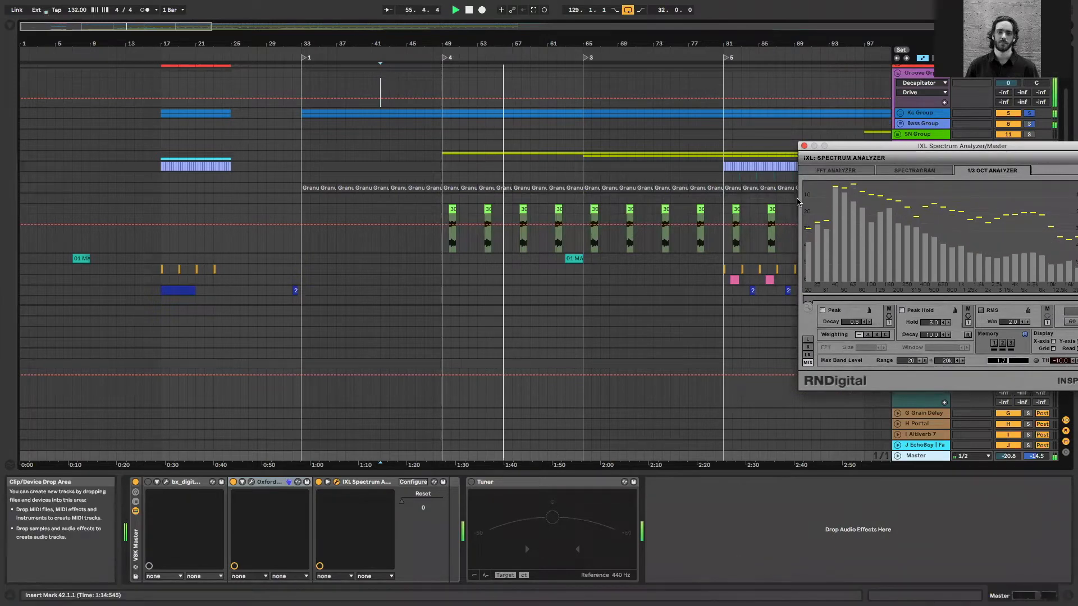
key("space")
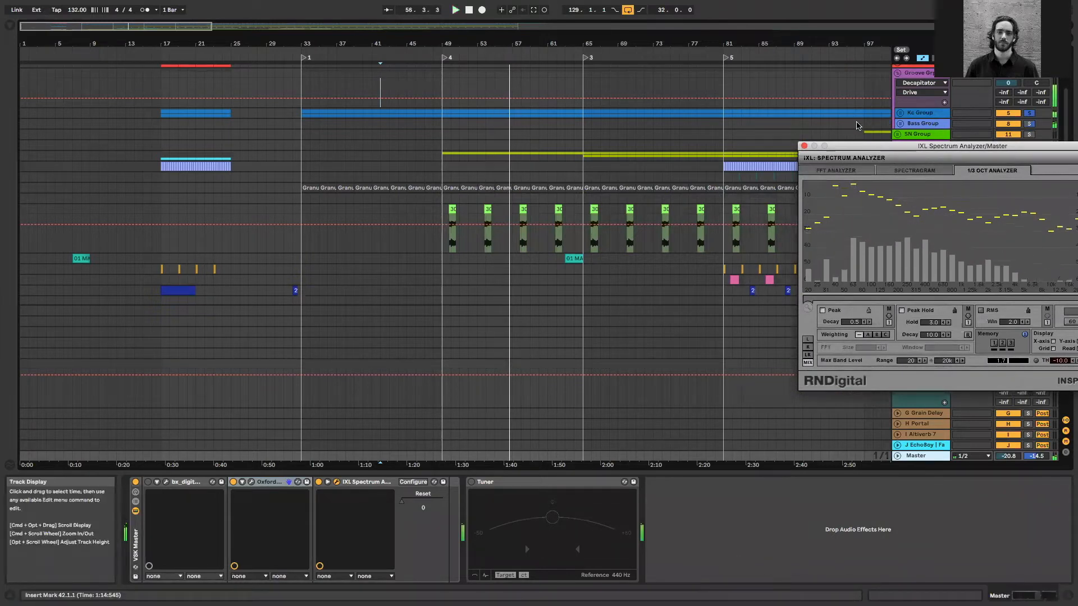
left_click(686, 232)
scroll(687, 230, "down", 4)
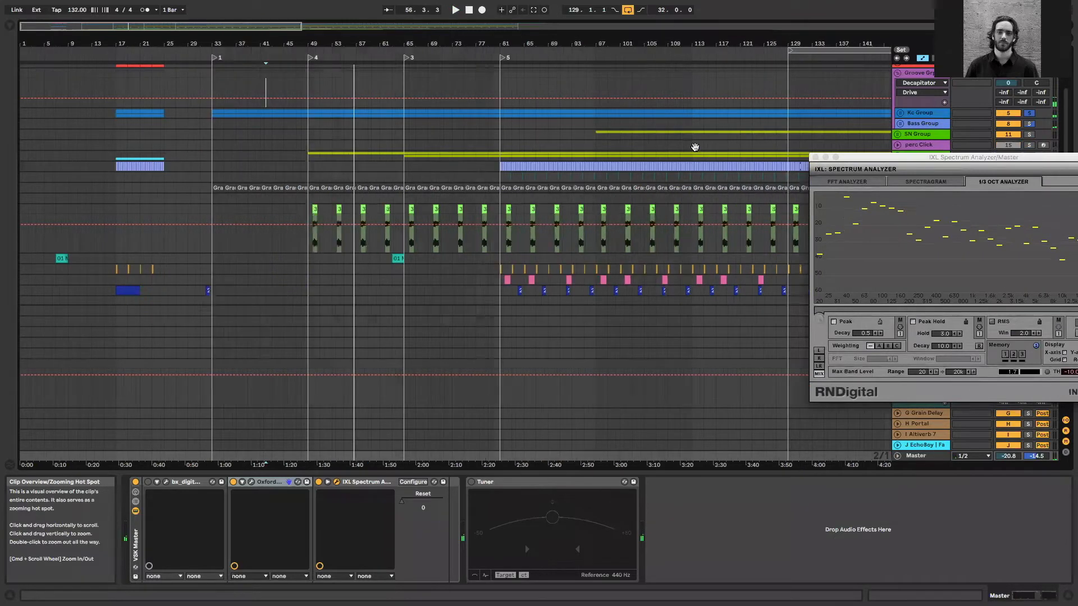
scroll(722, 144, "down", 2)
scroll(891, 139, "down", 3)
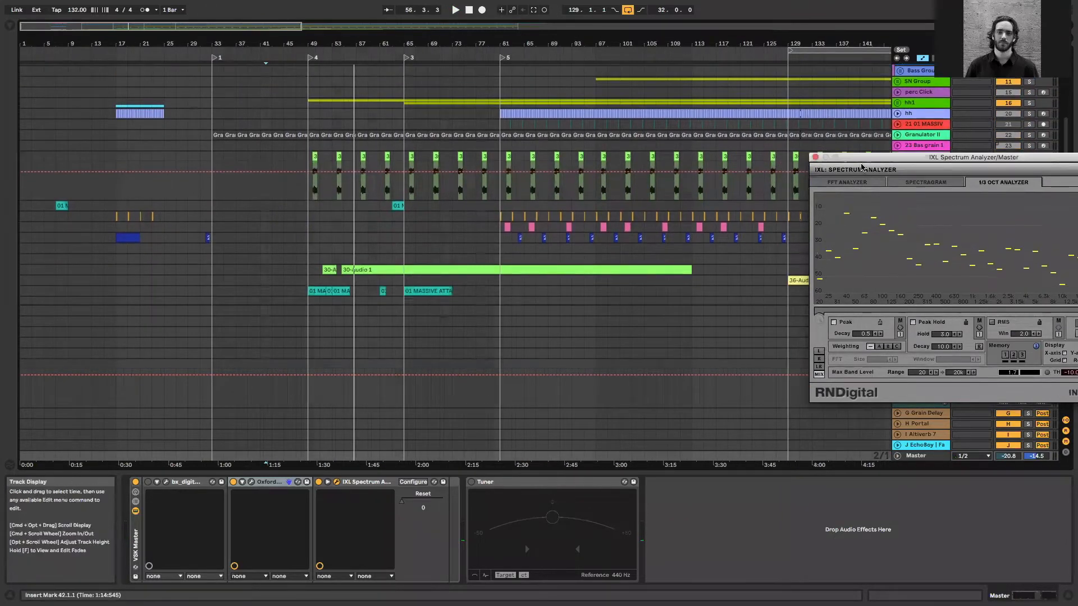
left_click(817, 161)
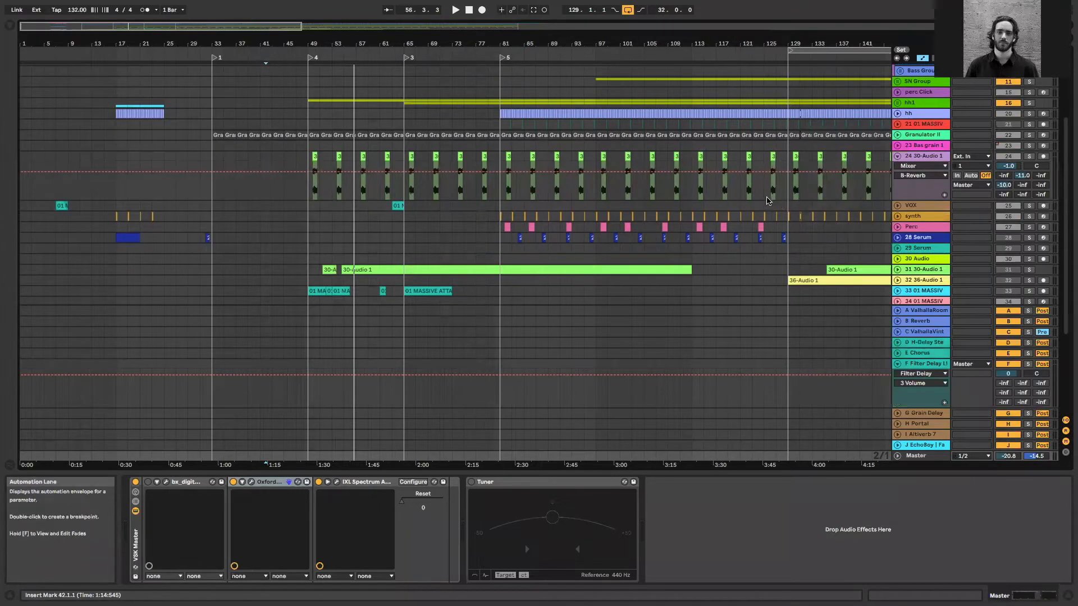
Show the devices of track 24 30-Audio 1, and display the Granulator II track's devices with that track unfolded
left_click(765, 194)
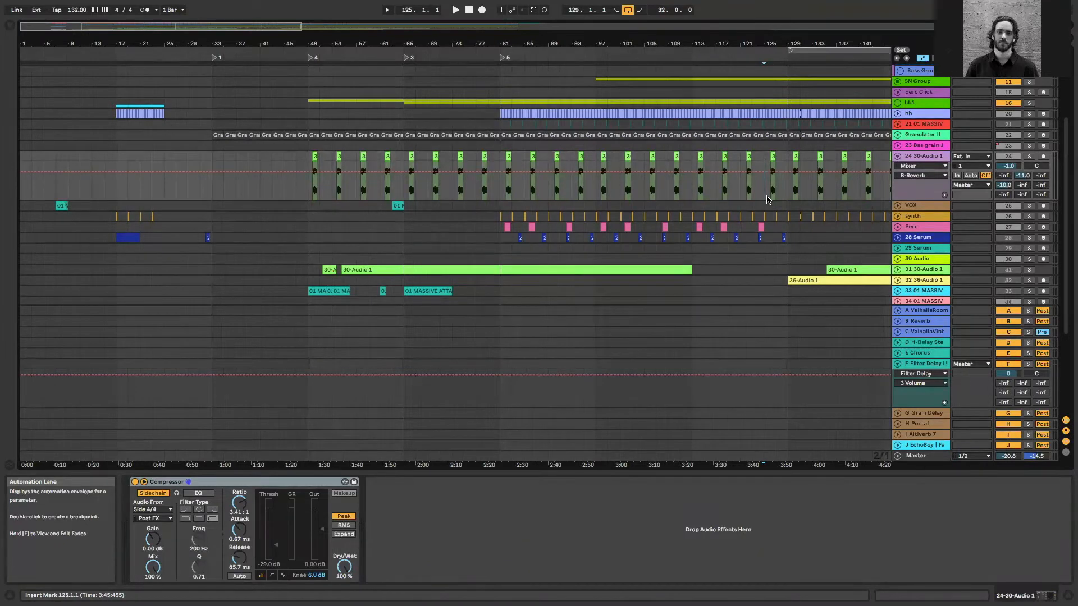
left_click(888, 136)
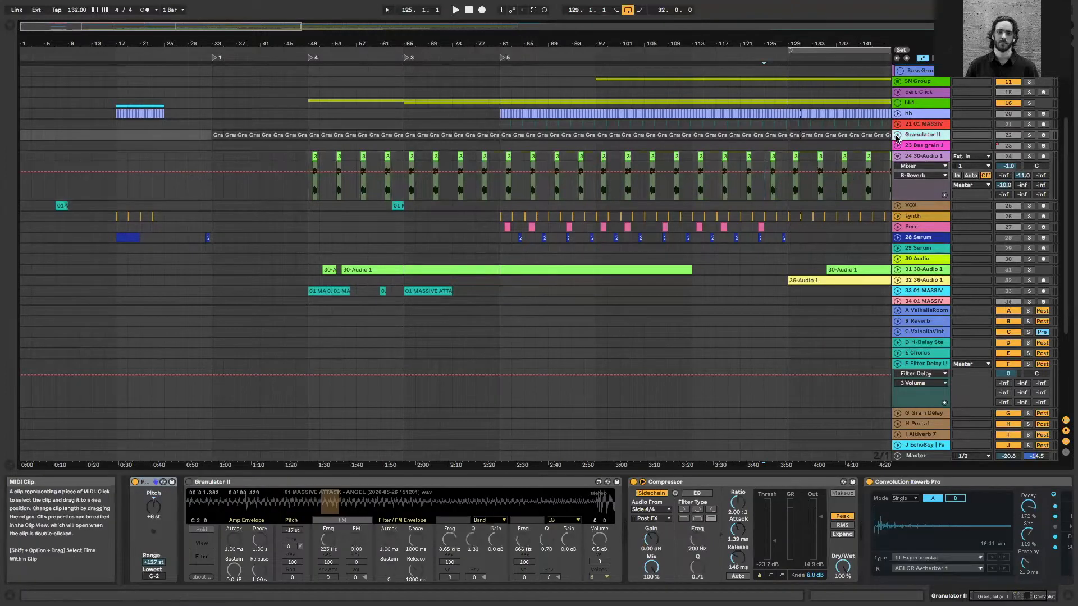
left_click(897, 134)
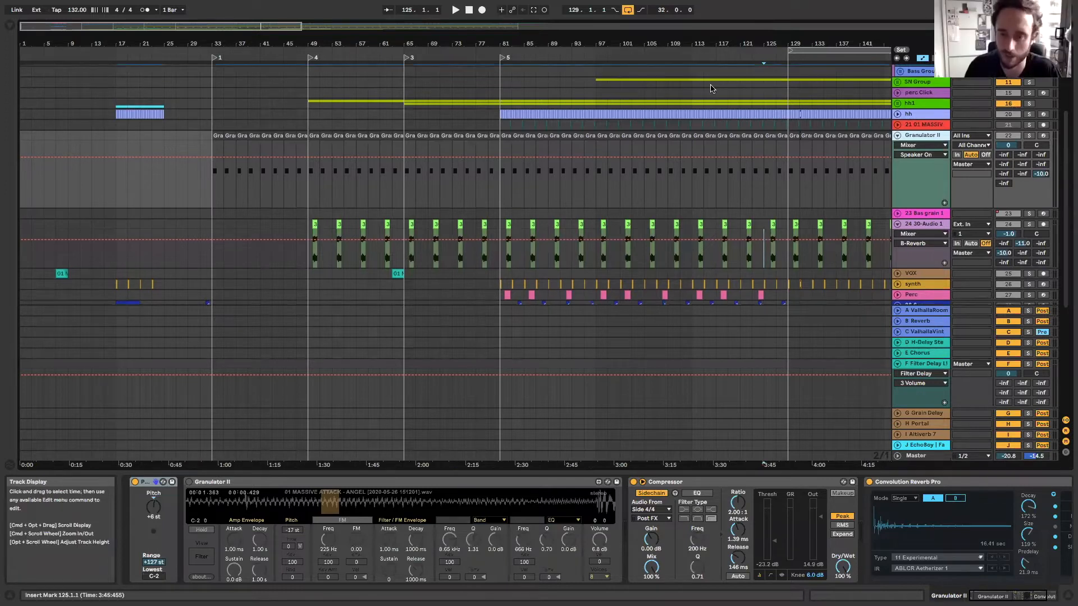
Unfold the Kc Group inside the Groove Grp and collapse its two kick tracks, 6 and 7
scroll(910, 101, "up", 3)
left_click(911, 101)
scroll(911, 102, "up", 4)
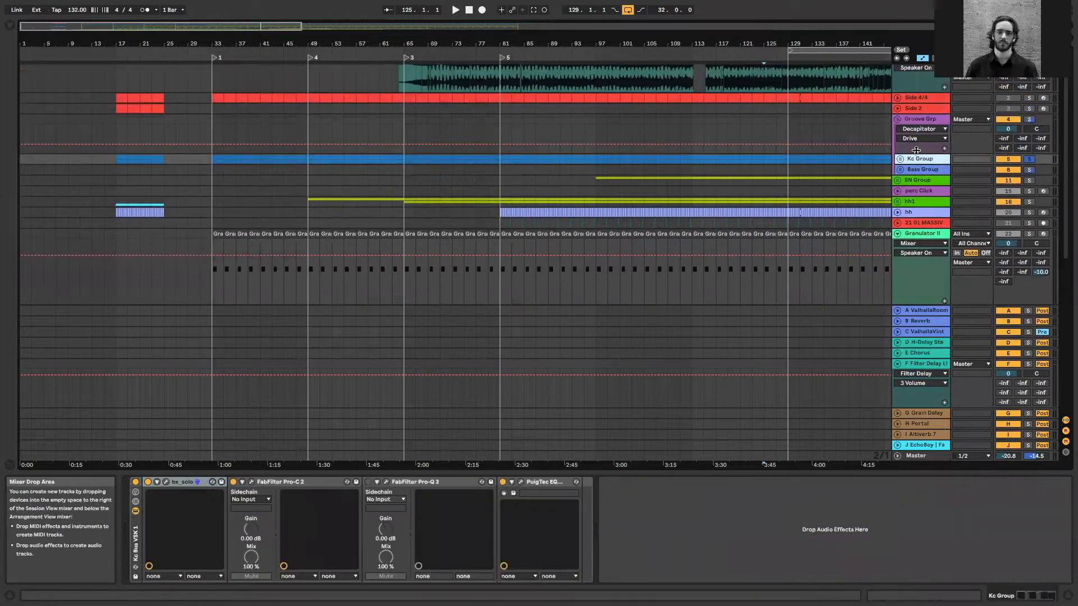
left_click(913, 119)
left_click(898, 161)
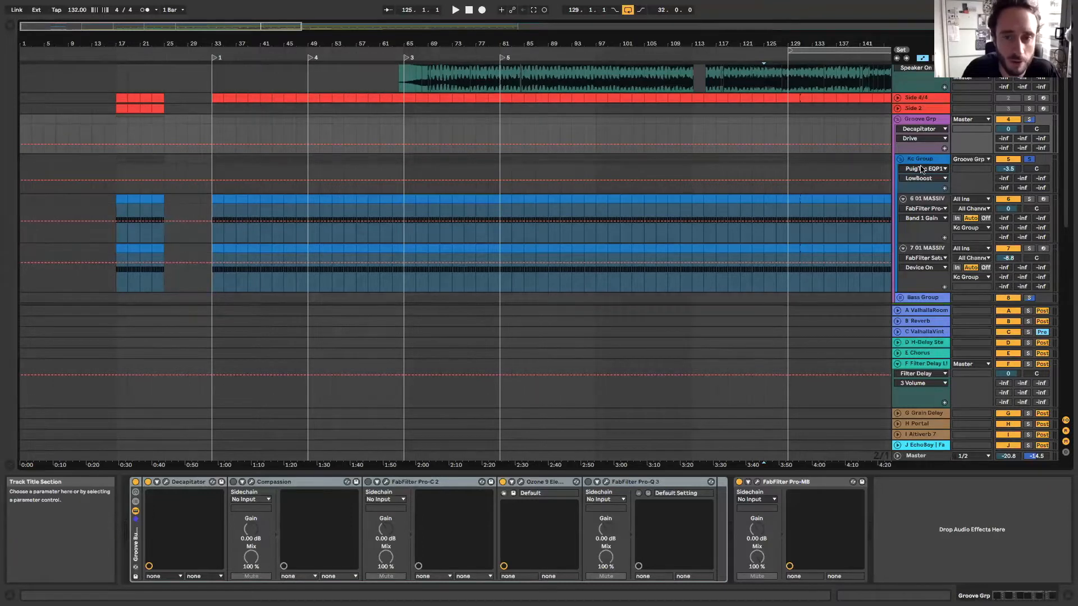
left_click(905, 200)
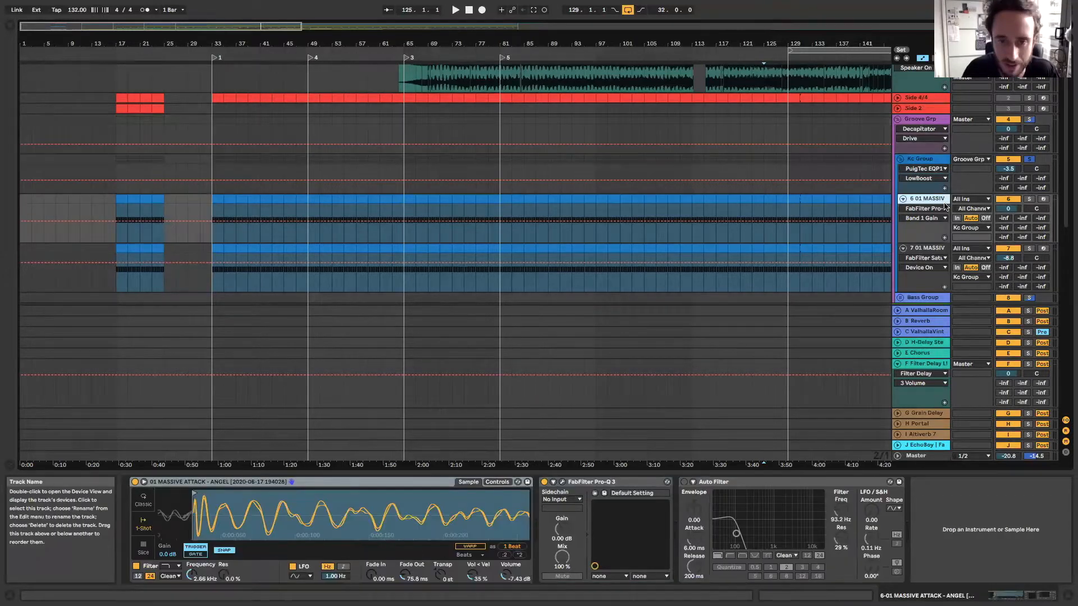
left_click(903, 199)
left_click(902, 209)
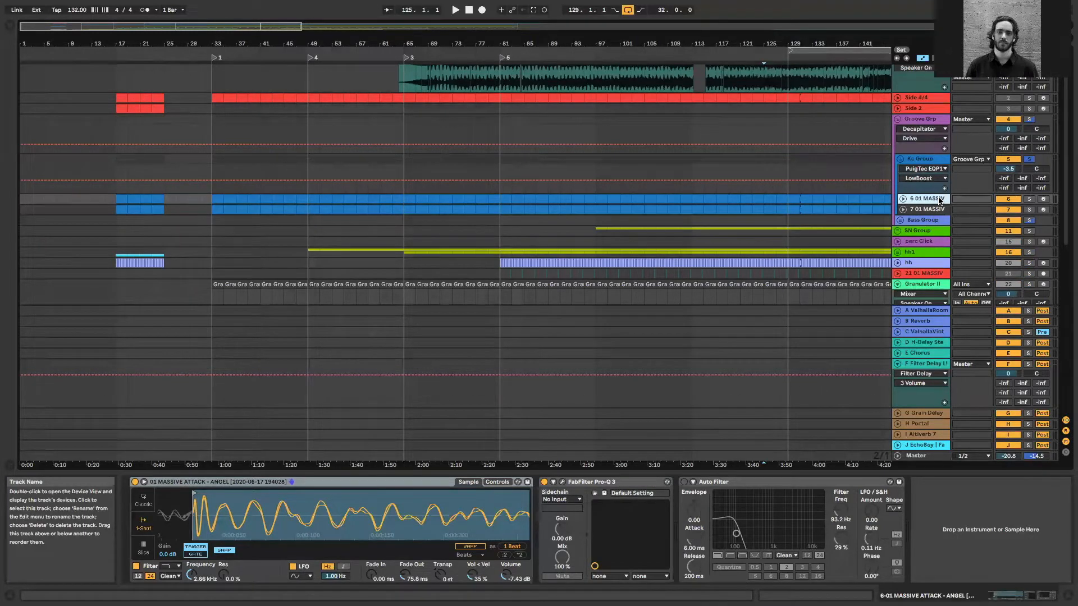
Solo kick track 6, play it from 125.1.1, inspect its FabFilter Pro-Q 3 curve, and stop playback
left_click(1029, 199)
key("space")
left_click(925, 199)
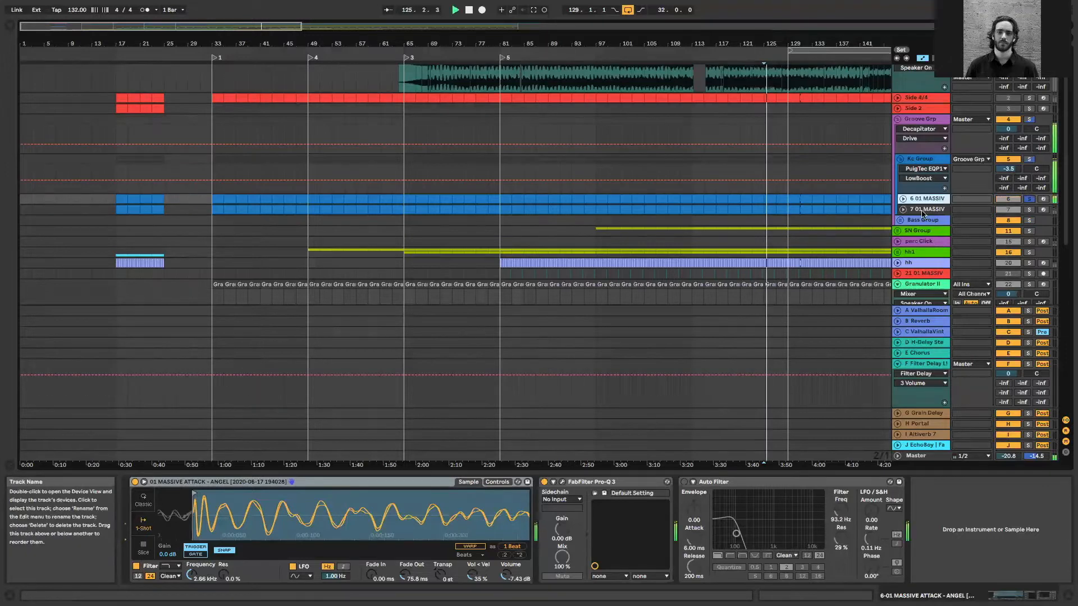
left_click(562, 482)
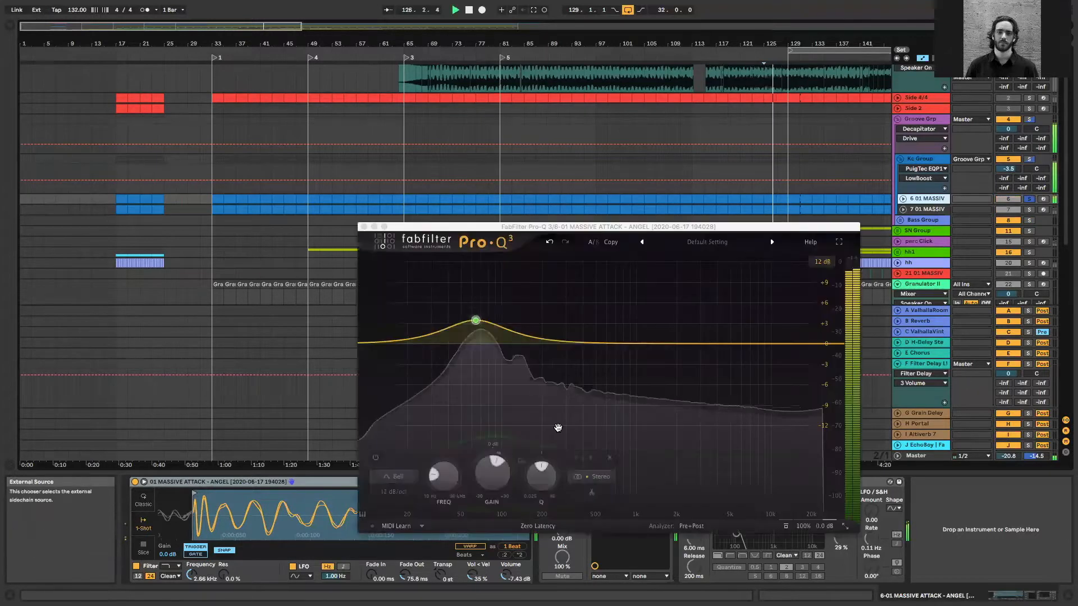
left_click(364, 226)
key("space")
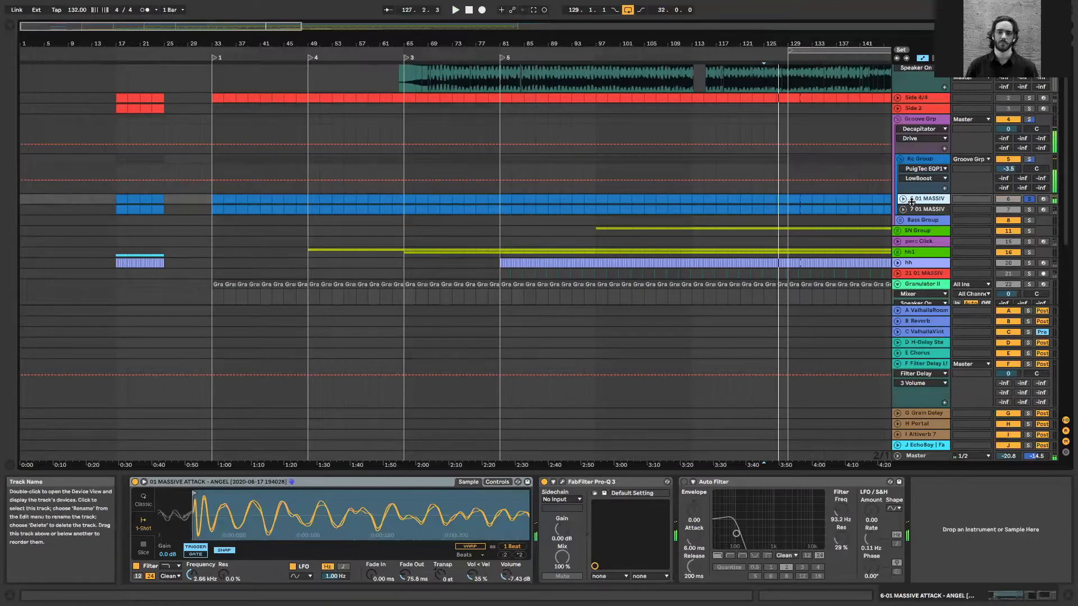
Solo kick track 7, play it from 125.1.1, inspect its FabFilter Saturn 2 settings and close the window
left_click(1028, 210)
key("space")
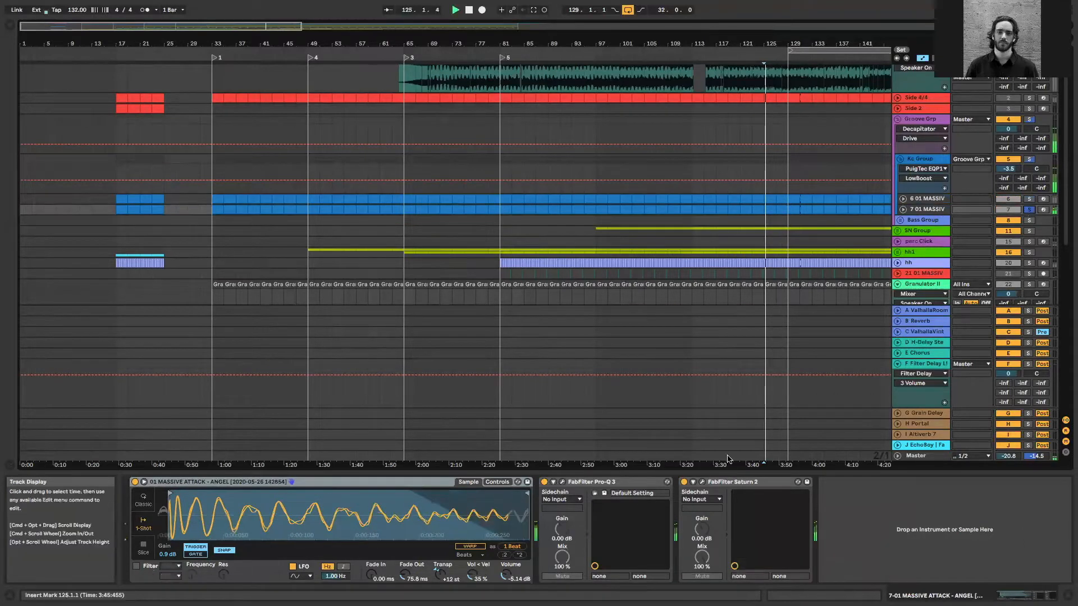
left_click(702, 482)
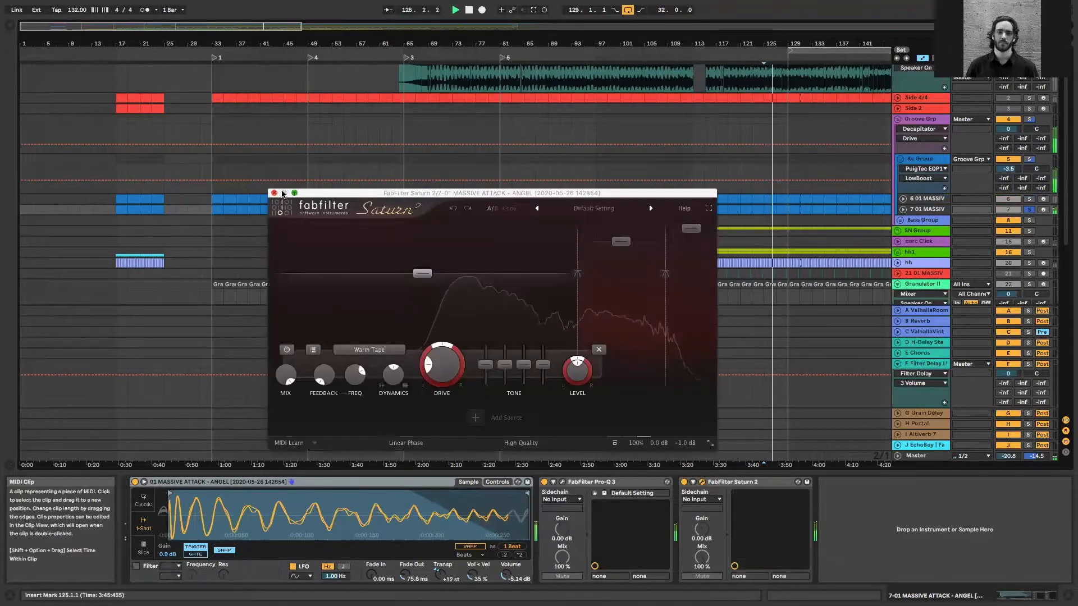
left_click(282, 194)
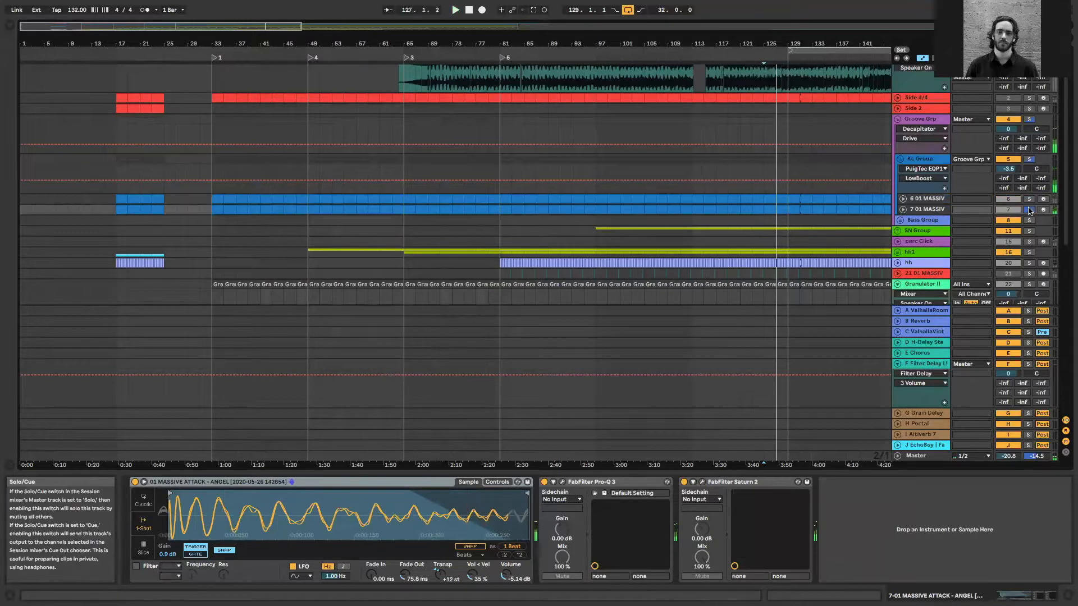
Fold the Kc Group, unfold the Bass Group and show the devices of track 9
left_click(929, 160)
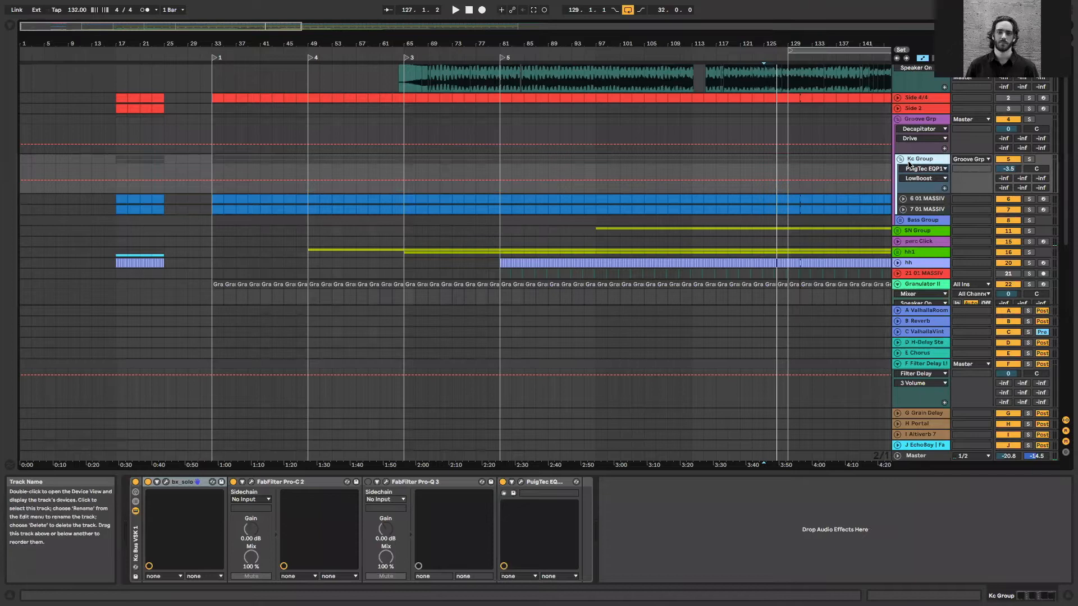
left_click(900, 160)
left_click(919, 171)
left_click(900, 170)
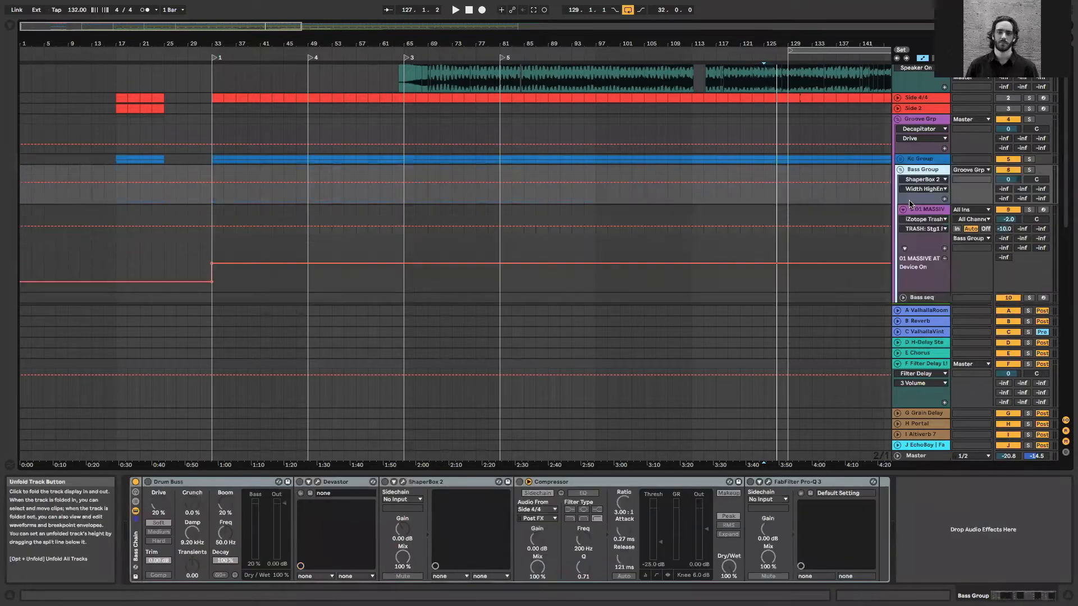
left_click(926, 212)
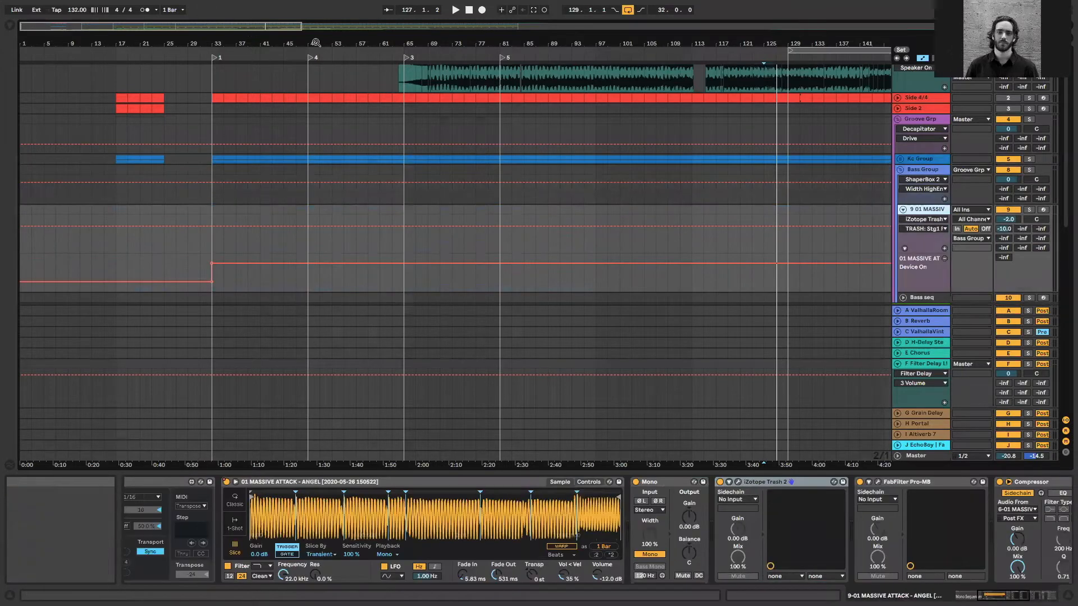
Zoom the arrangement out, play the soloed bass on track 9 from 83.1.1, and stop playback
left_click_drag(286, 26, 360, 31)
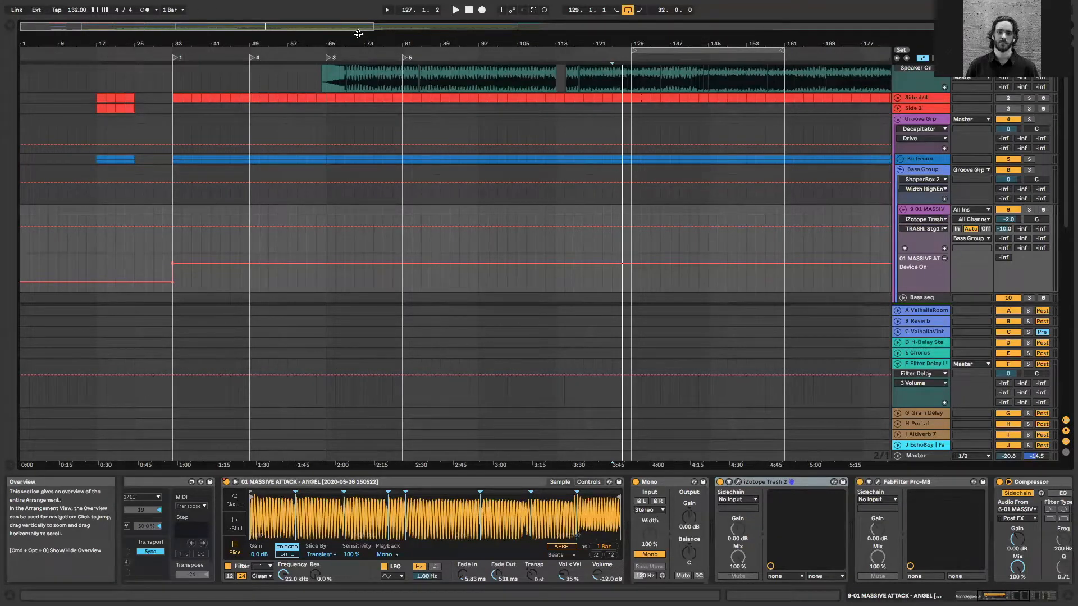
left_click(927, 210)
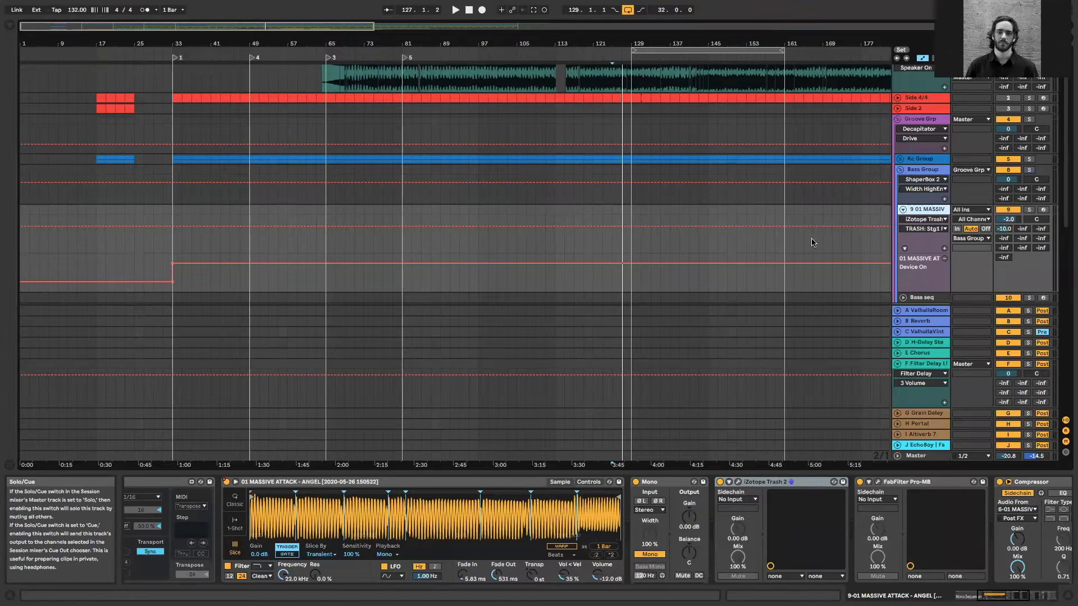
key("space")
left_click(412, 212)
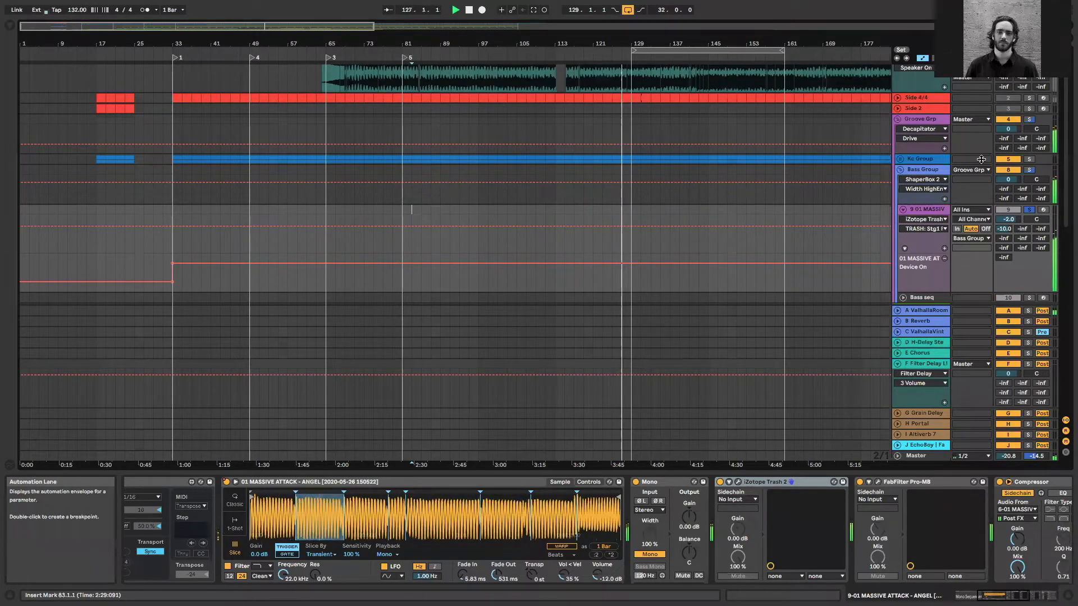
key("space")
key("space")
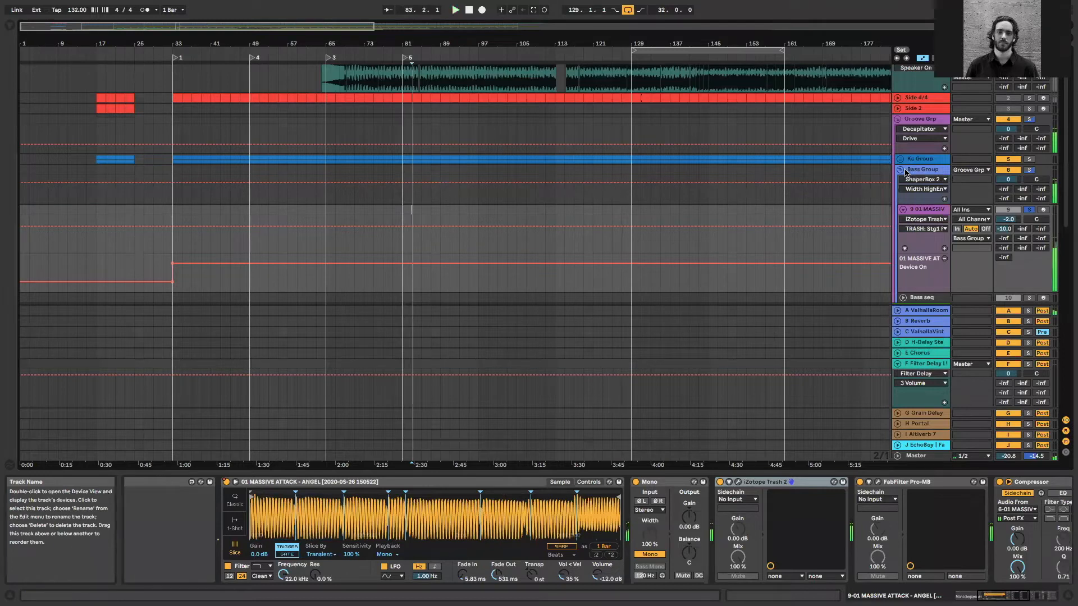
Fold the Bass Group, show the devices of the Groove Grp and view its Decapitator window before closing it
left_click(905, 170)
left_click(900, 169)
left_click(913, 160)
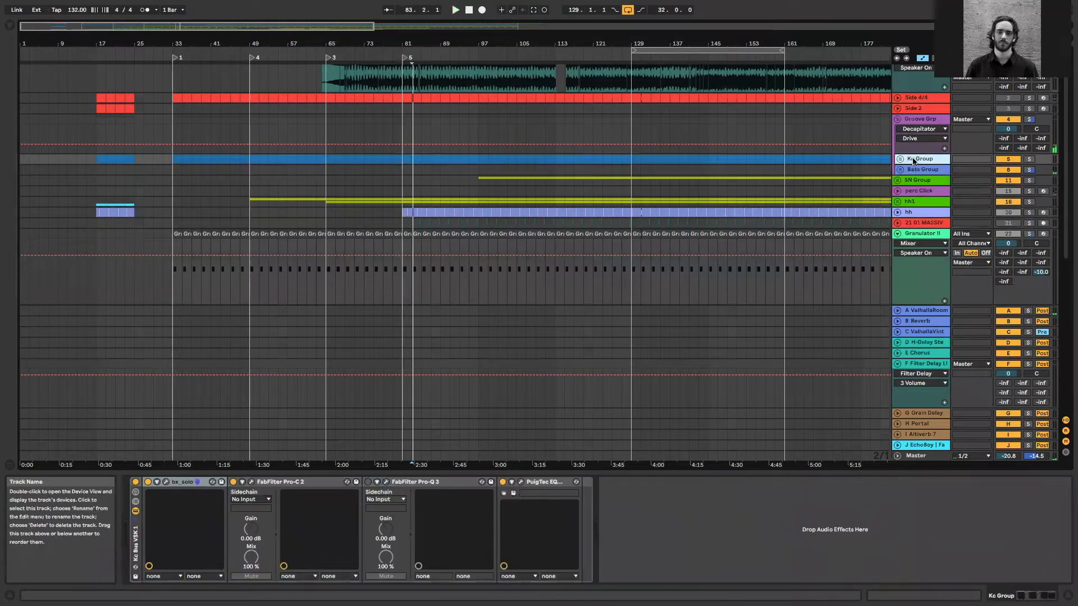
left_click(929, 120)
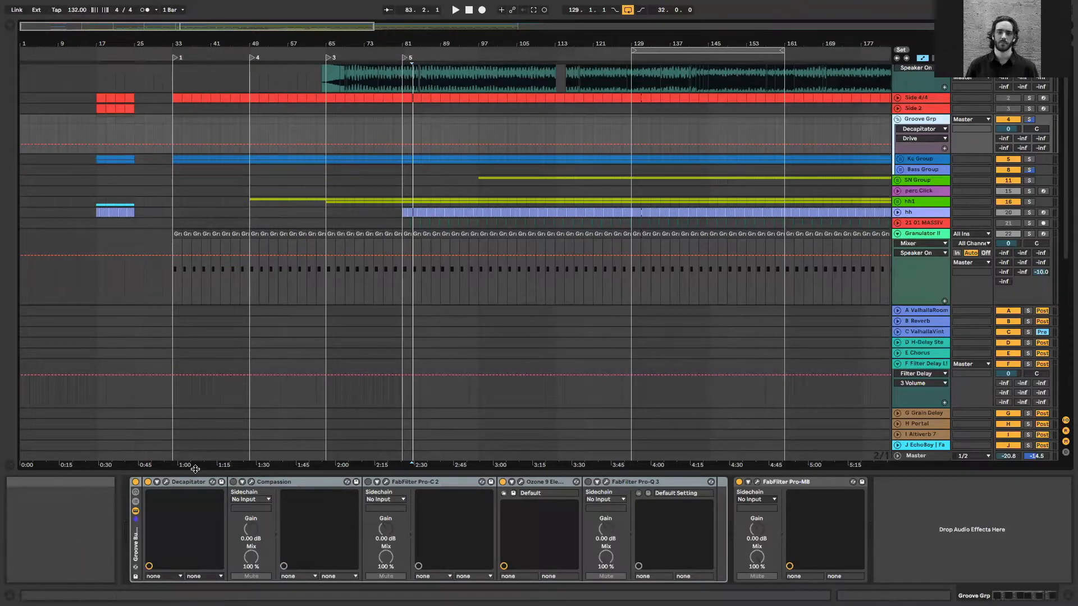
left_click(166, 482)
left_click(362, 133)
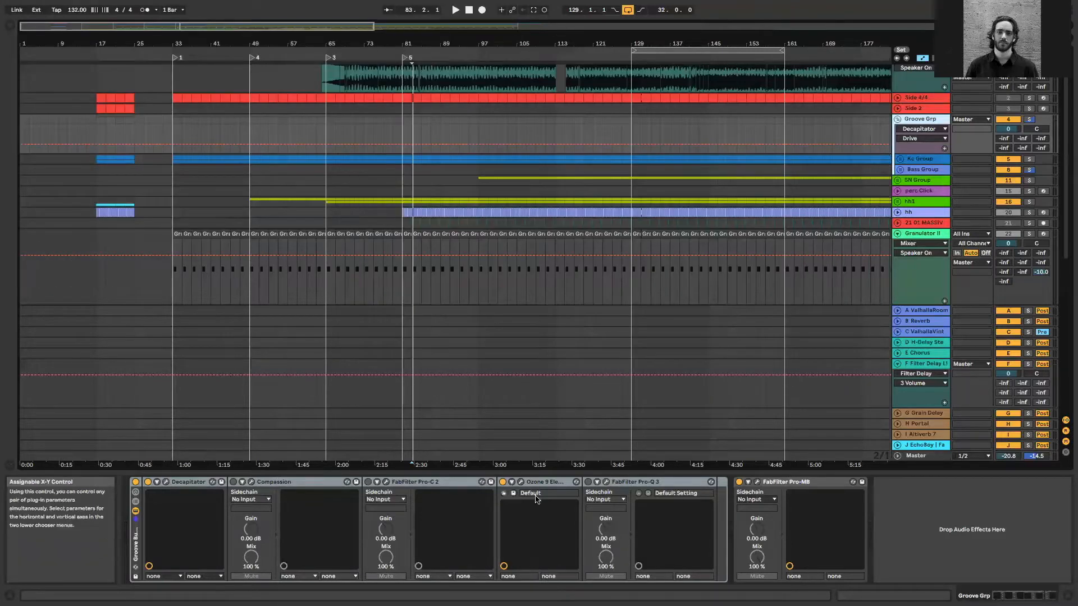
Play the Groove Grp from 65.1.1 and set its Ozone 9 Elements Maximizer threshold to -3.5 dB, closing the plug-in window
left_click(521, 486)
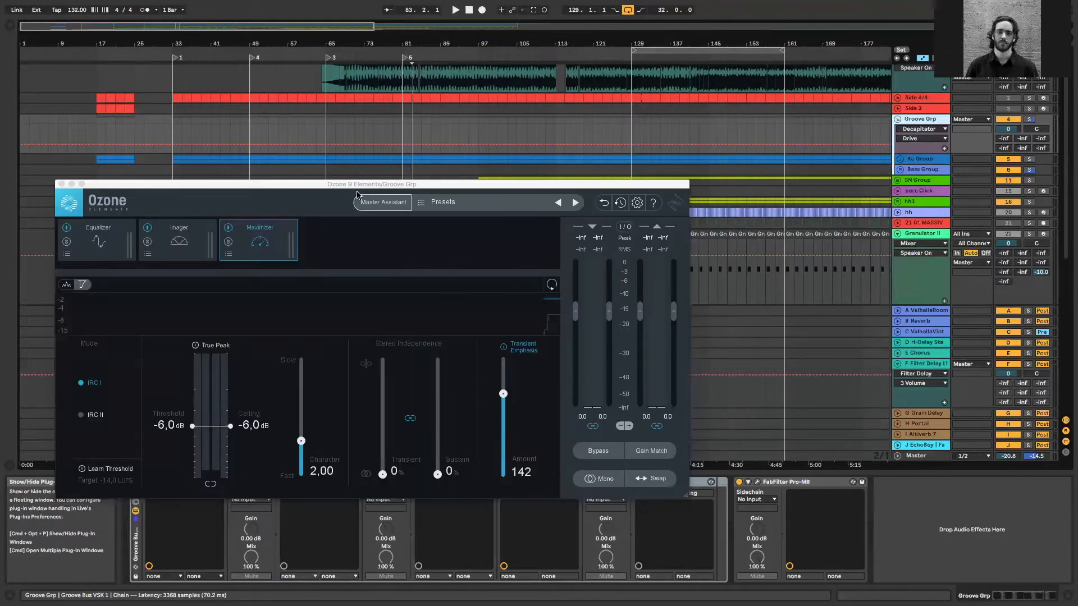
left_click_drag(359, 178, 528, 150)
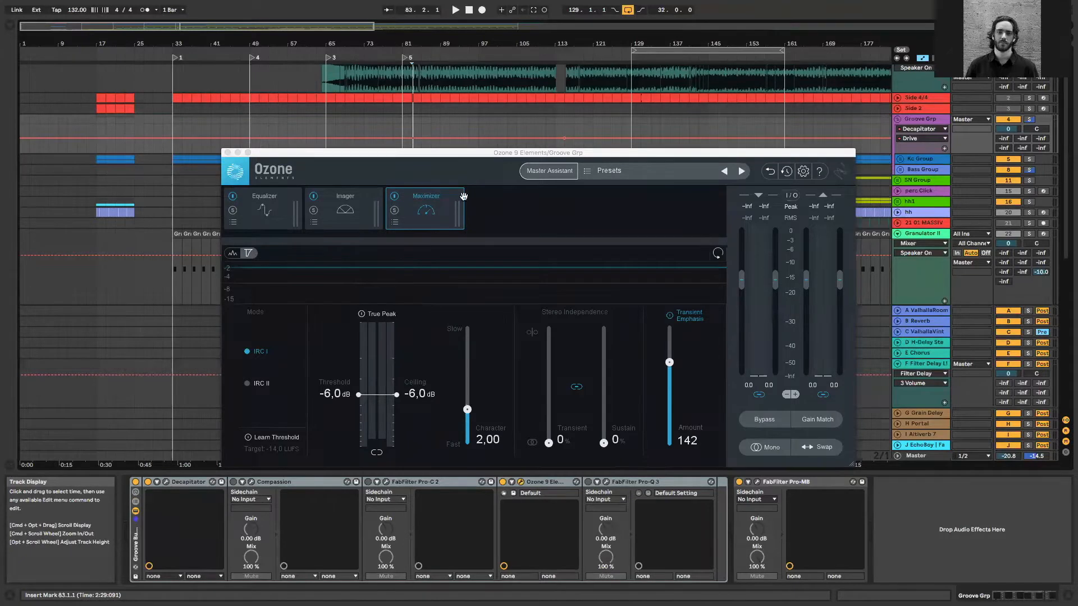
left_click(315, 115)
key("space")
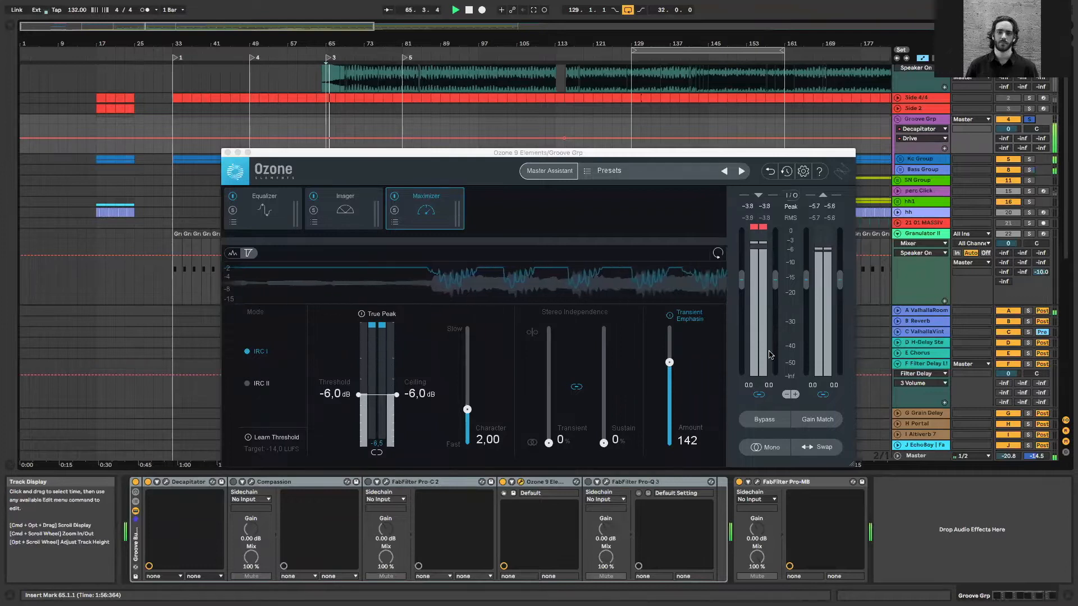
left_click_drag(358, 395, 361, 375)
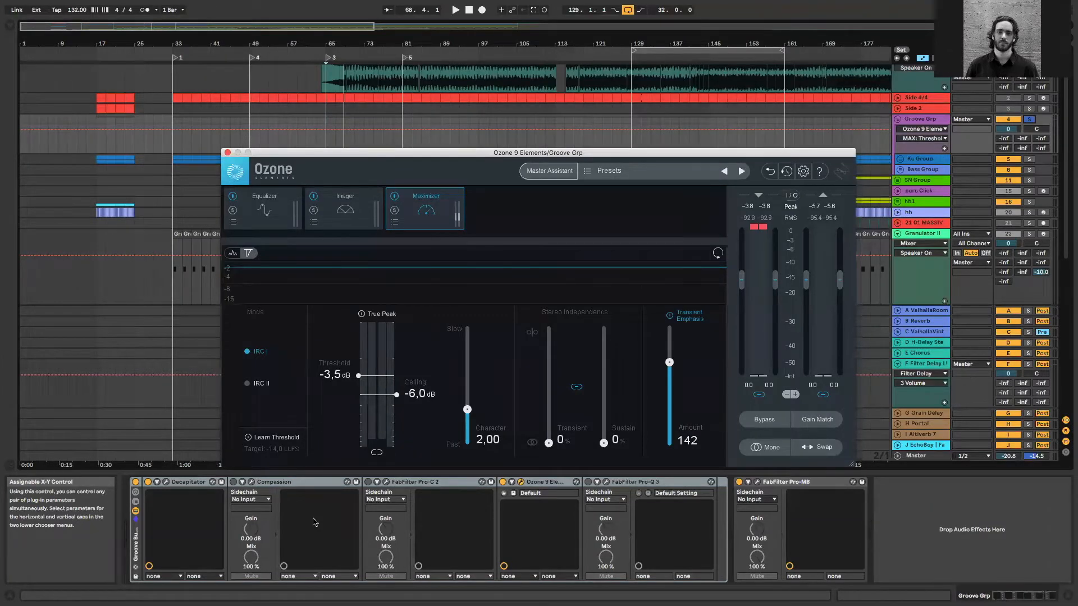
left_click(227, 153)
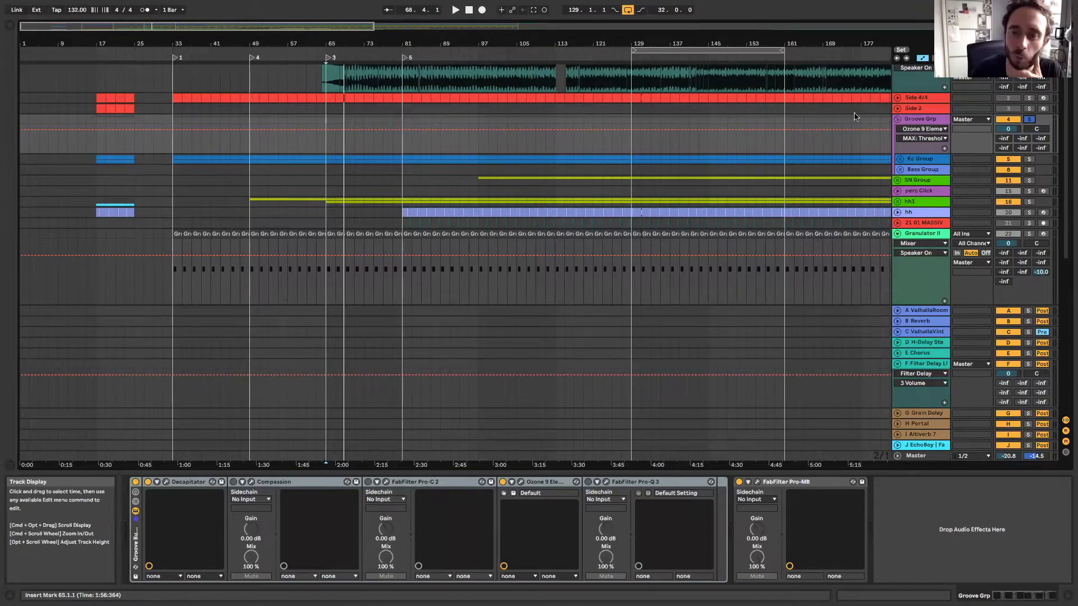
Adjust the Drive and Mix of the Groove Grp's Decapitator while playing the group from 65.1.1
left_click(166, 482)
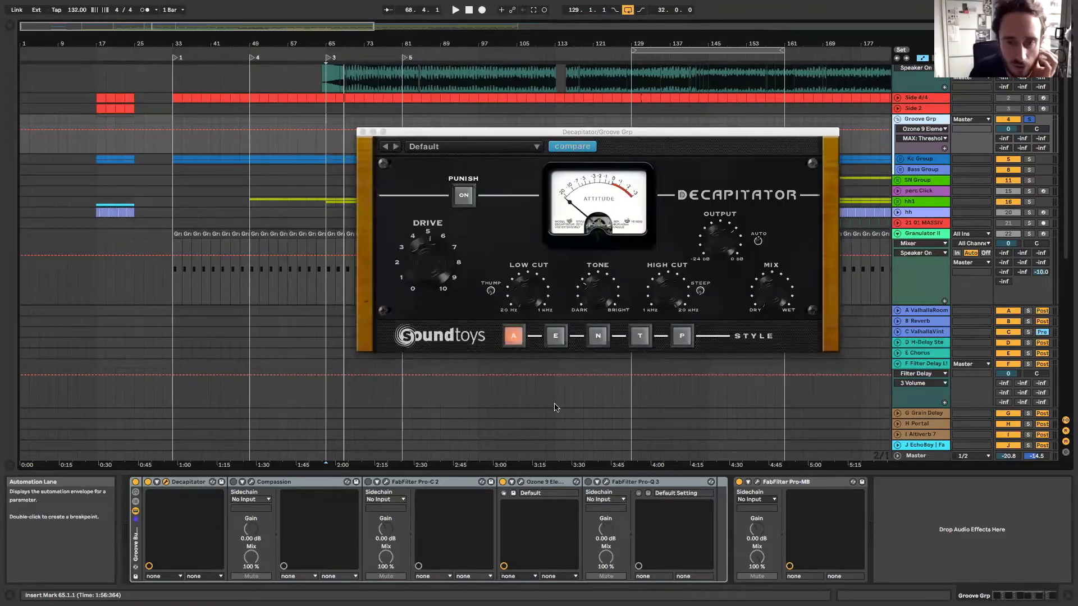
key("space")
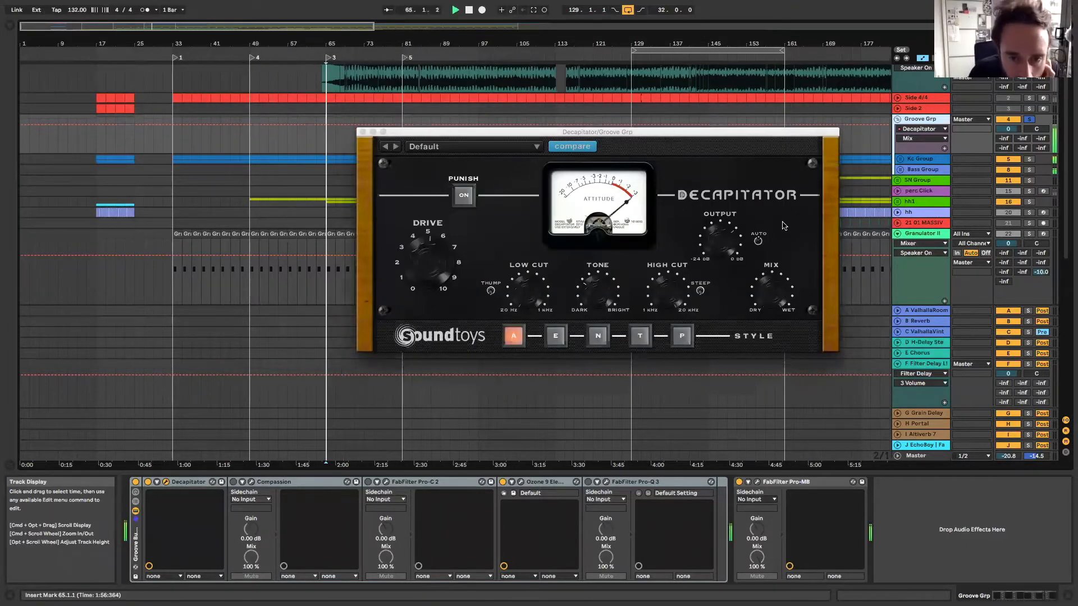
left_click_drag(419, 255, 400, 265)
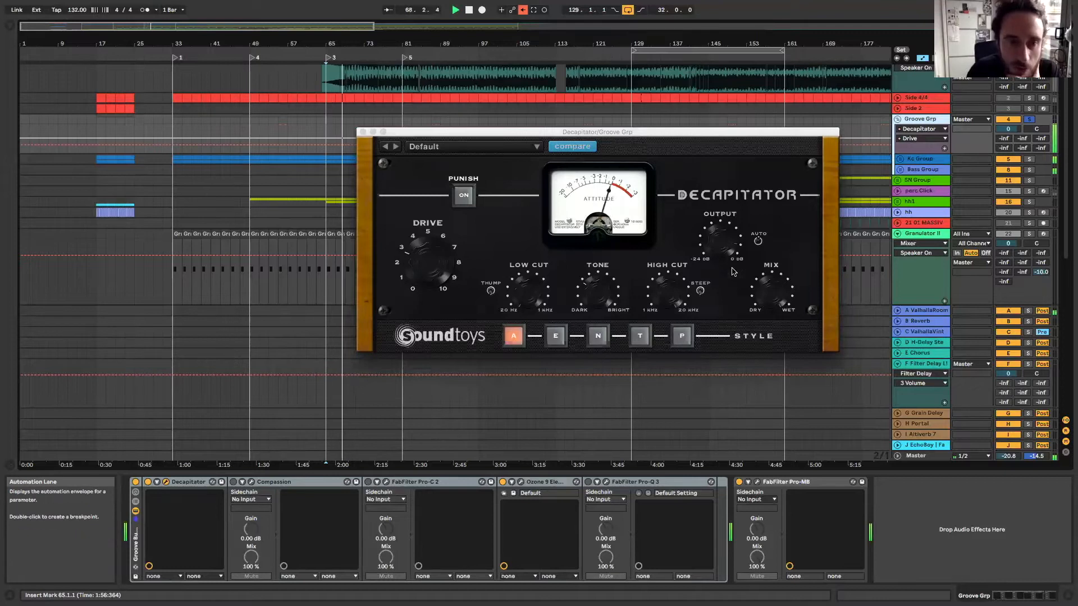
left_click_drag(413, 259, 416, 258)
left_click_drag(772, 289, 747, 367)
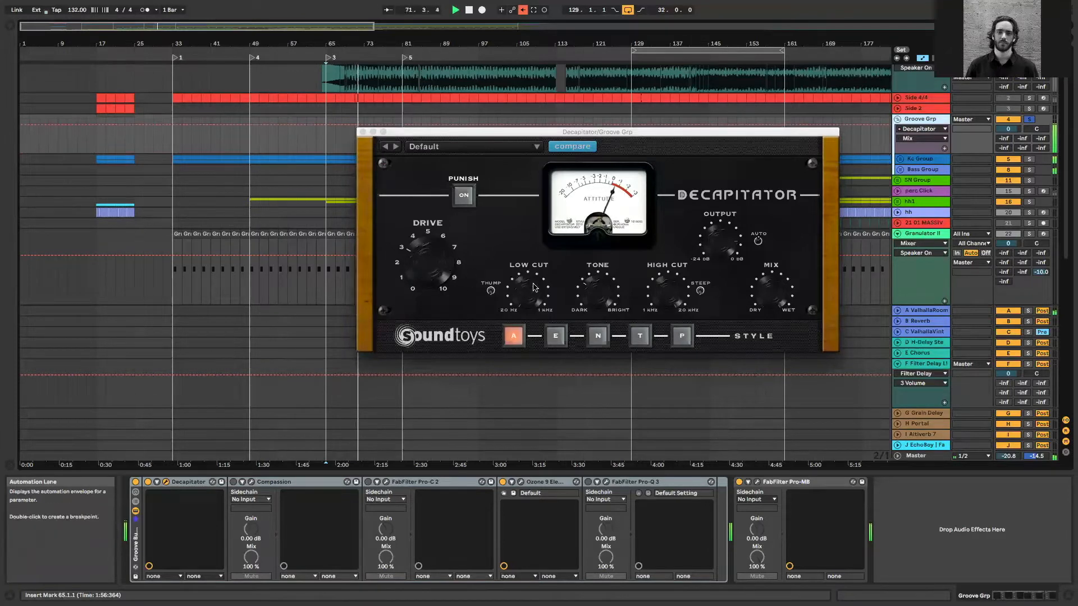
left_click(421, 251)
mouse_move(421, 249)
left_mouse_down()
mouse_move(437, 227)
mouse_move(425, 253)
left_mouse_up()
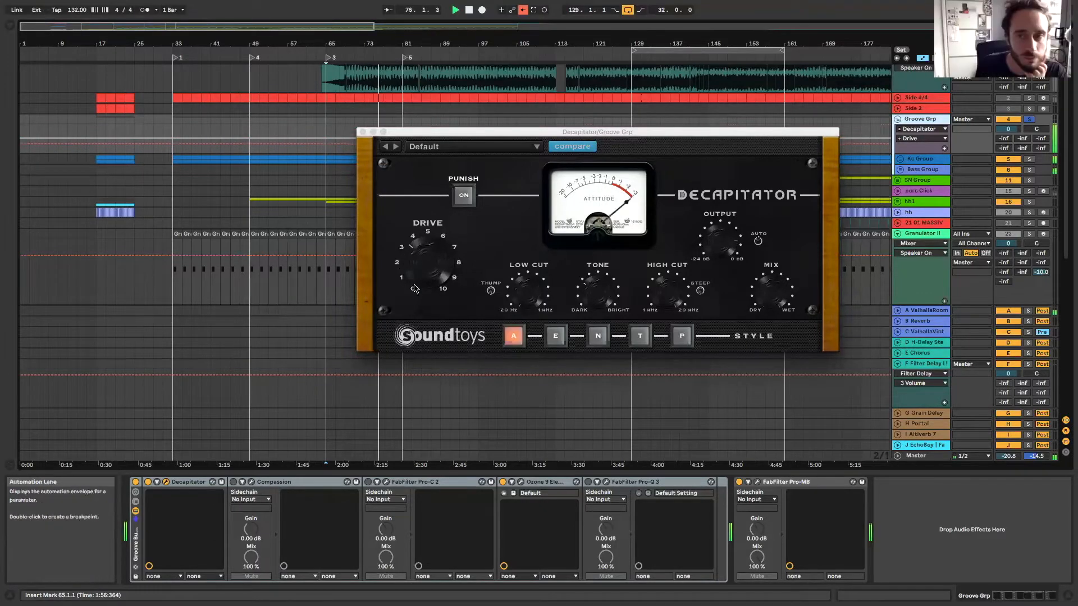
left_click(777, 289)
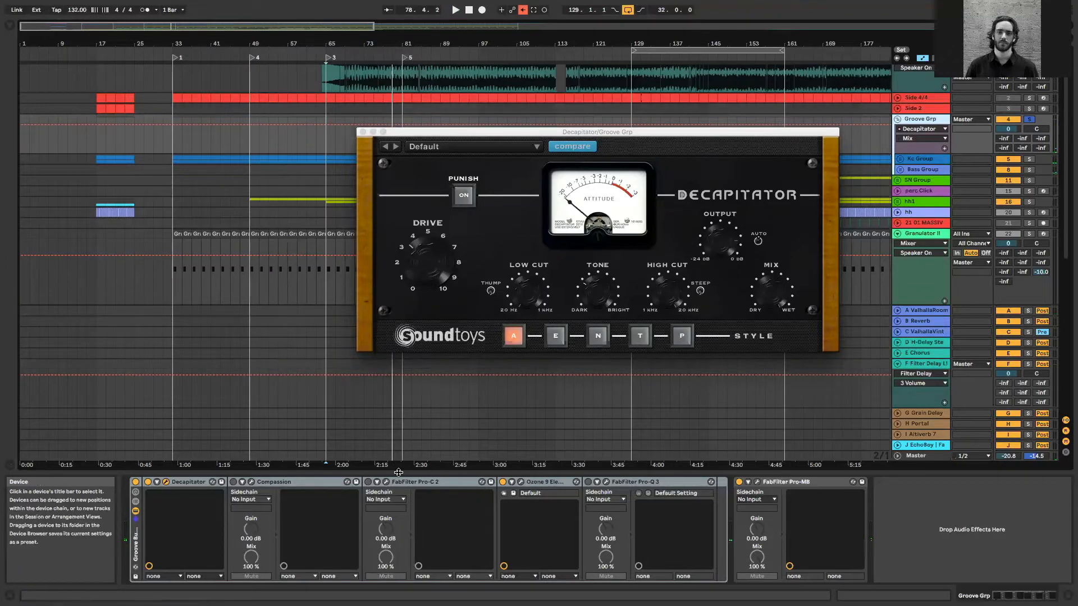
Turn on the FabFilter Pro-C 2 and Compassion devices in the Groove Grp's effect rack
left_click(368, 482)
left_click(233, 482)
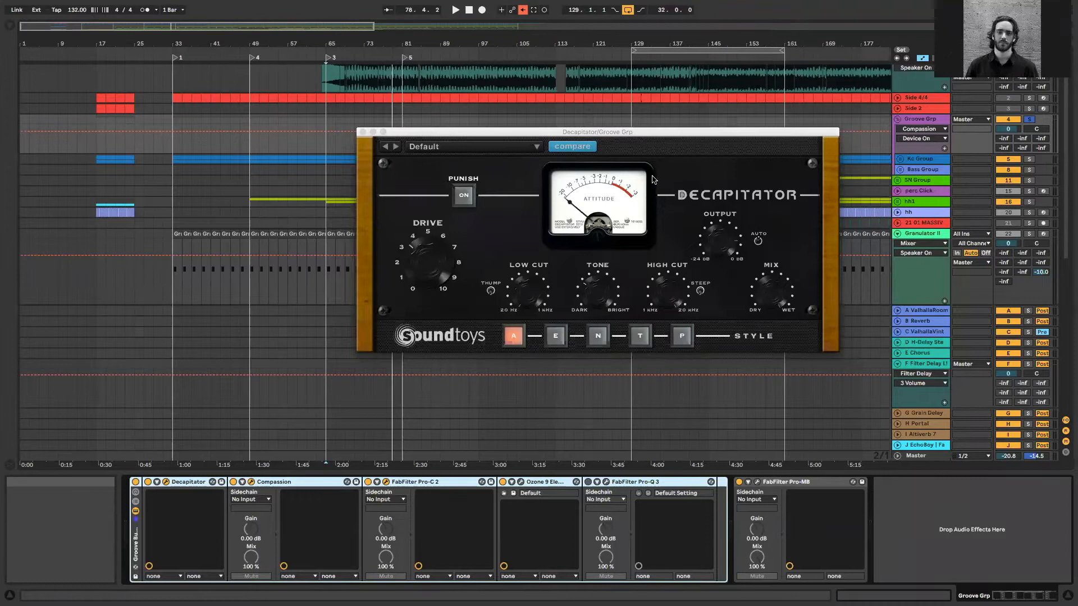
left_click(337, 178)
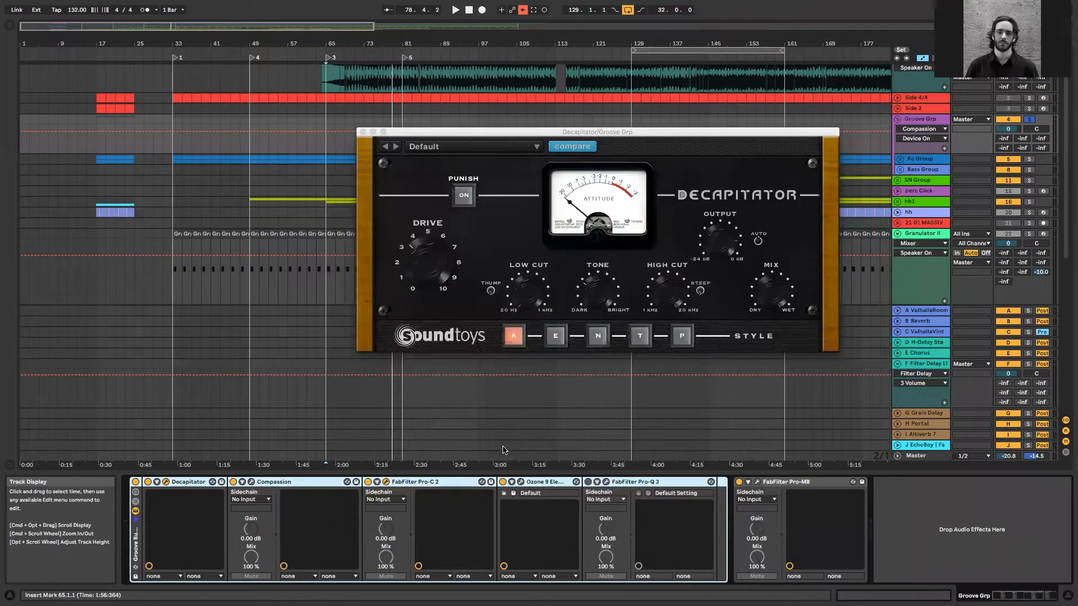
Inspect the low-frequency band in the Groove Grp's FabFilter Pro-MB and close both open plug-in windows
left_click(757, 482)
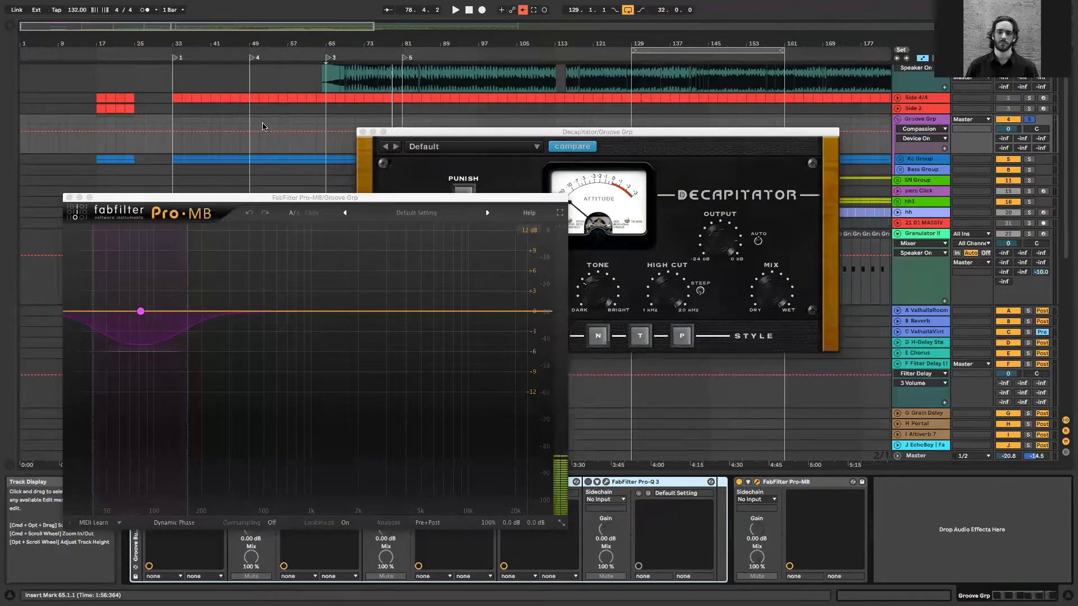
left_click(287, 127)
left_click(69, 197)
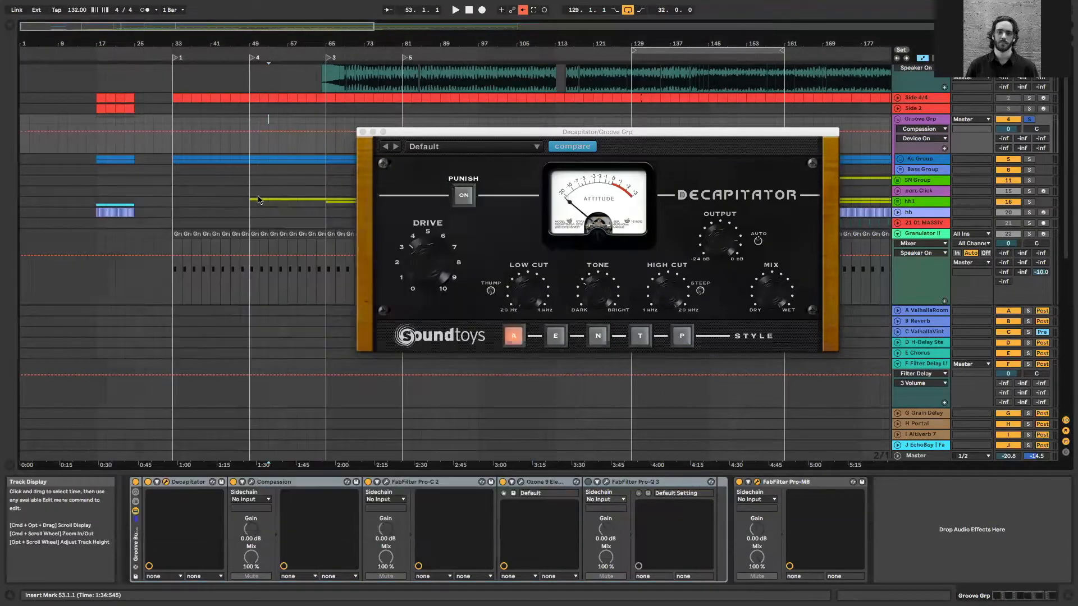
left_click(363, 133)
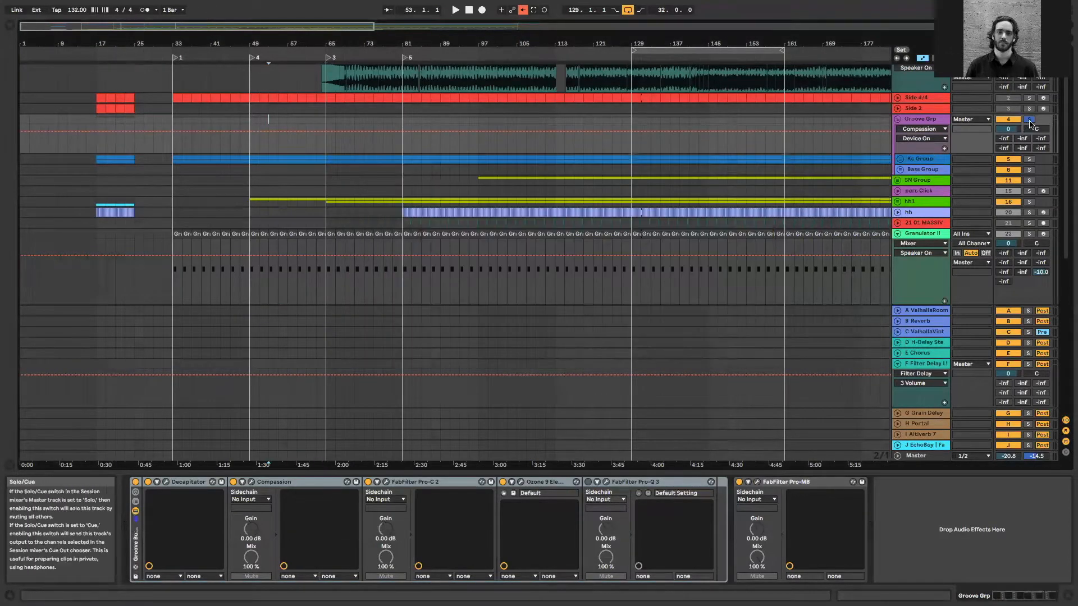
Unsolo the Groove Grp, turn on the Granulator II device on its track and switch it to the Grain view
left_click(335, 121)
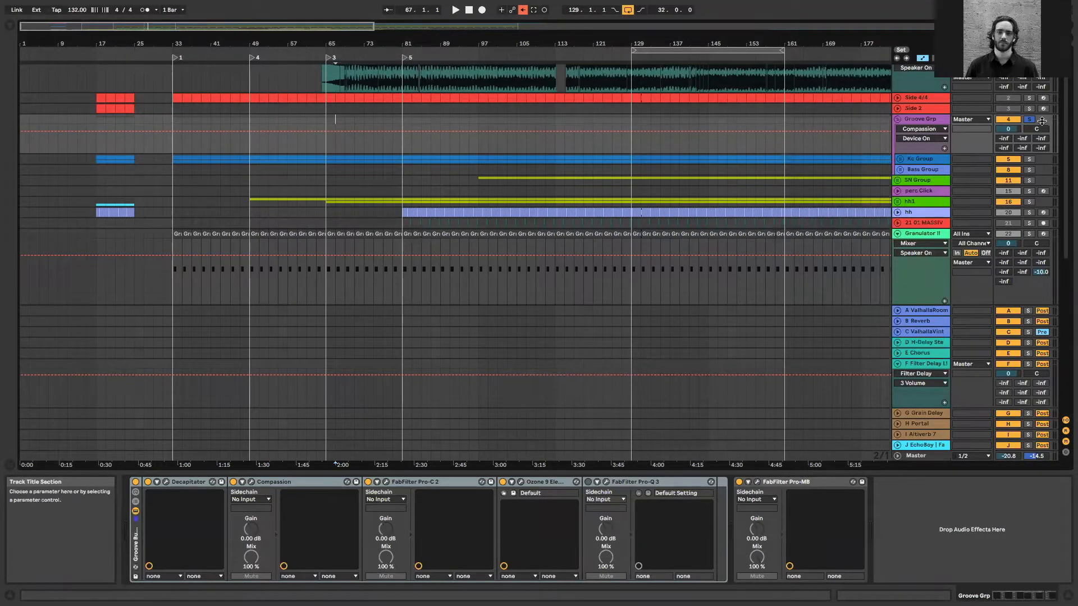
left_click(923, 233)
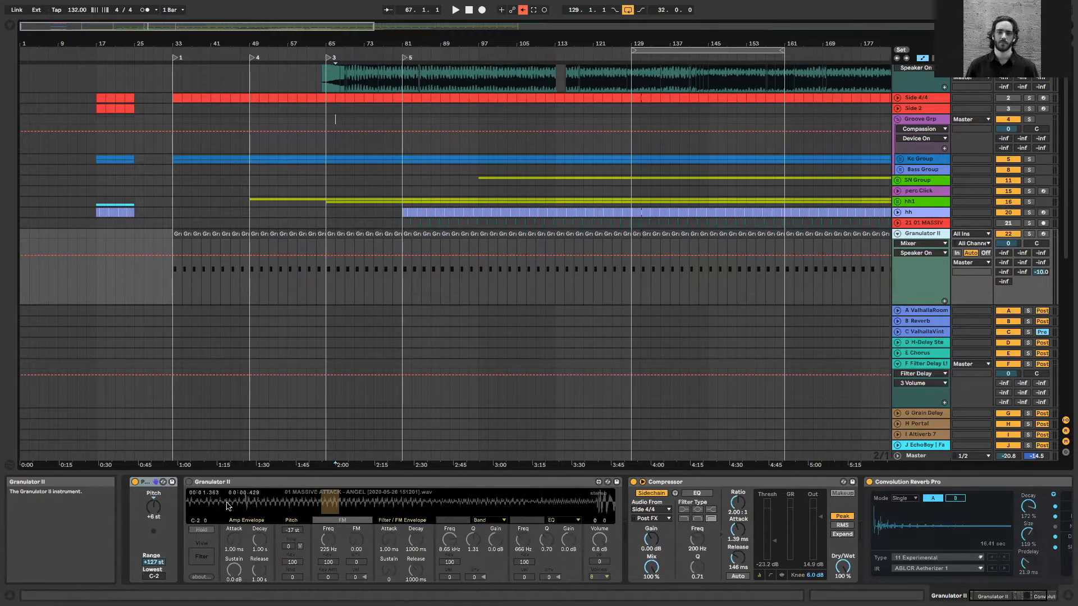
left_click(189, 482)
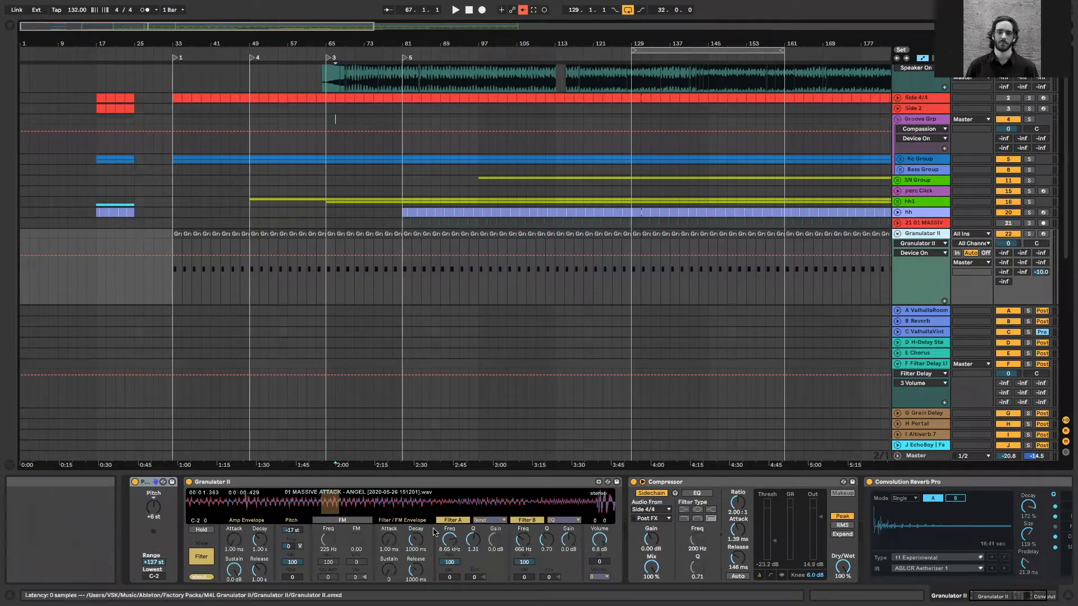
left_click(203, 556)
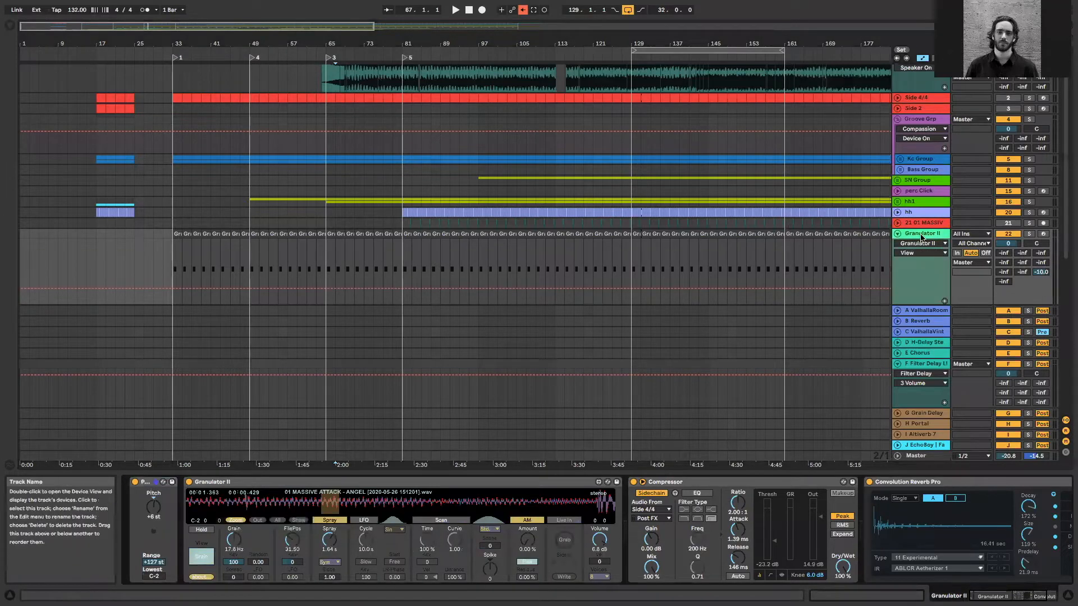
Look at the device on track 23 Bas grain 1 and the tracks below, returning to the unfolded Granulator II track
left_click(900, 234)
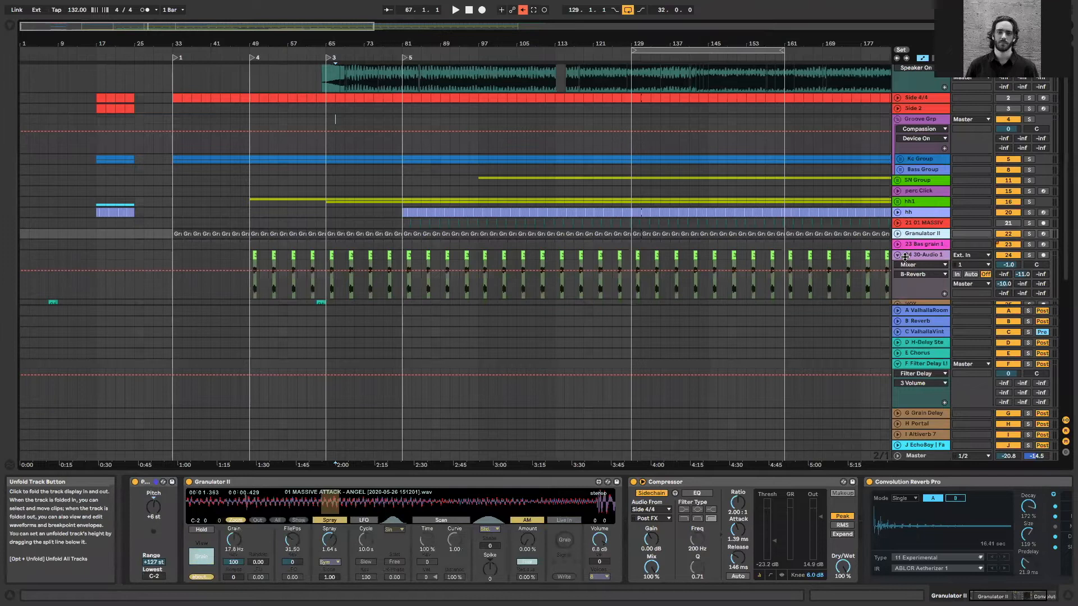
left_click(918, 244)
scroll(912, 252, "down", 4)
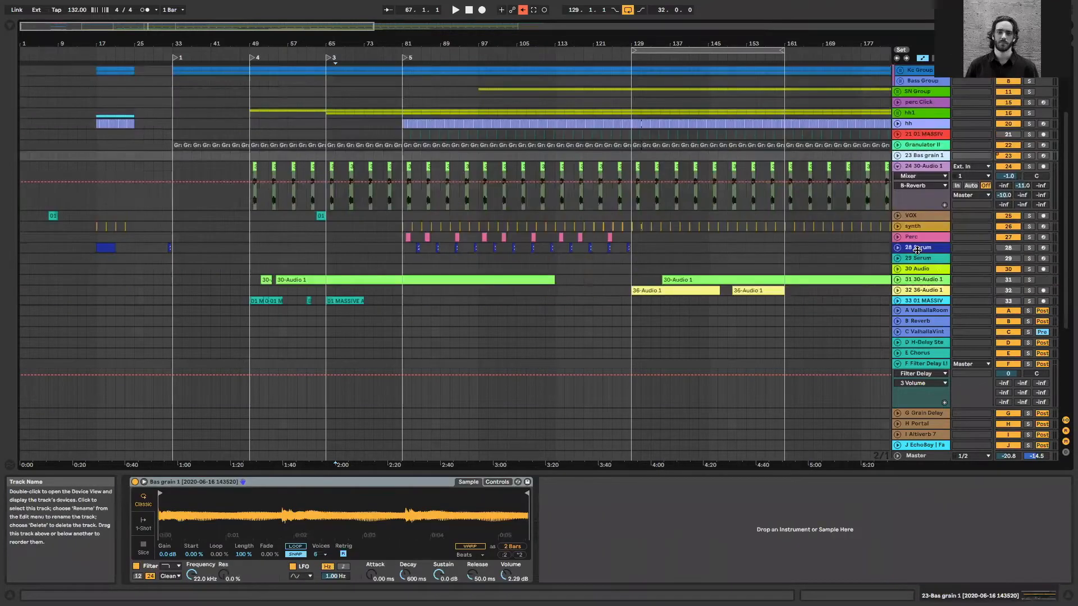
left_click(932, 147)
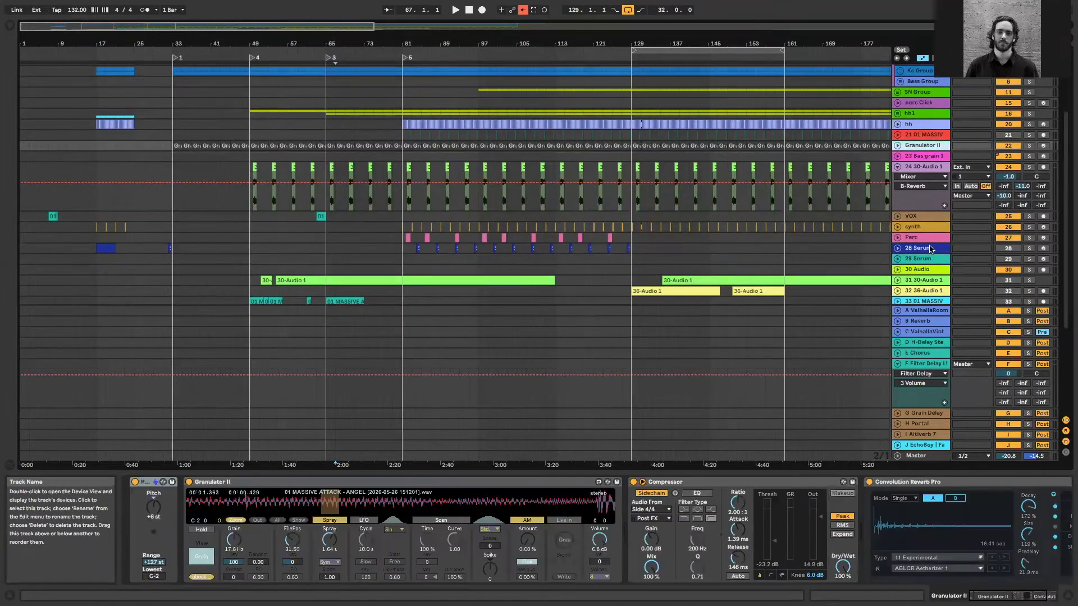
scroll(932, 247, "down", 4)
scroll(932, 247, "up", 5)
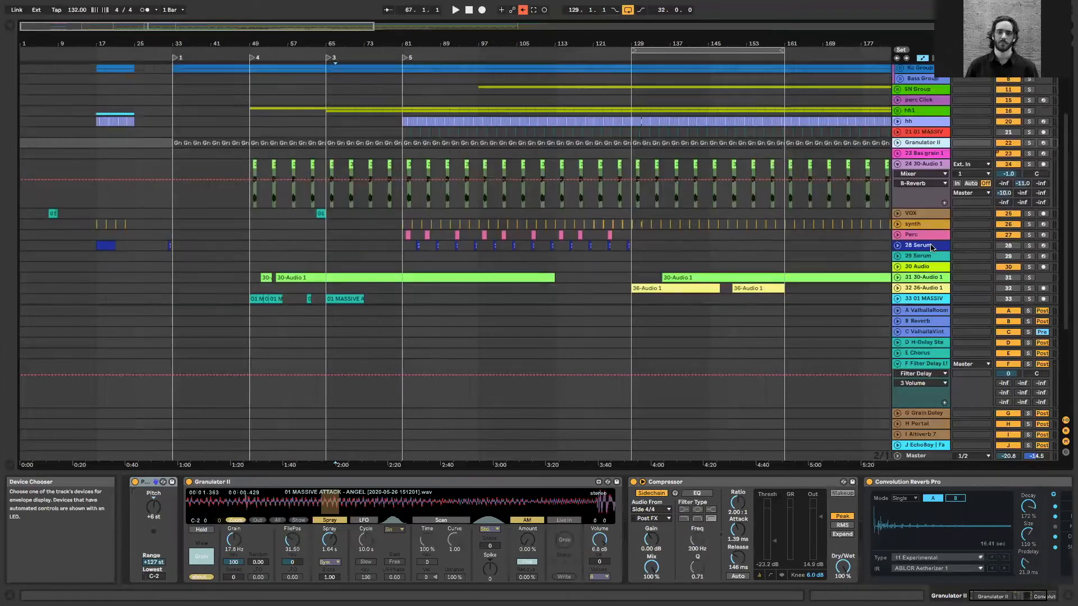
left_click(897, 167)
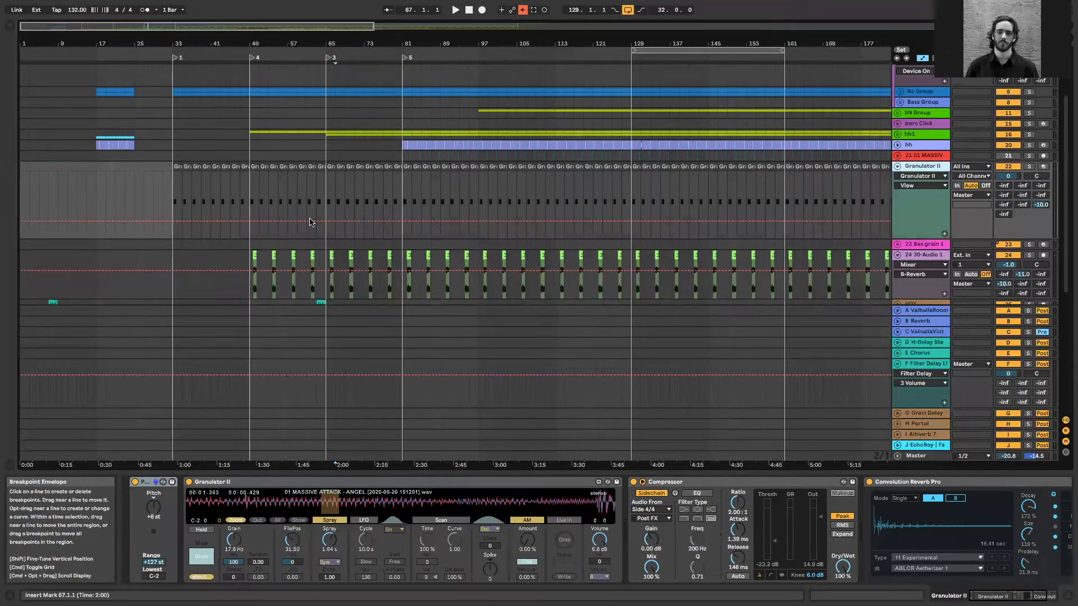
Delete the Pitch, Compressor and Convolution Reverb Pro devices from the Granulator II track
left_click(287, 218)
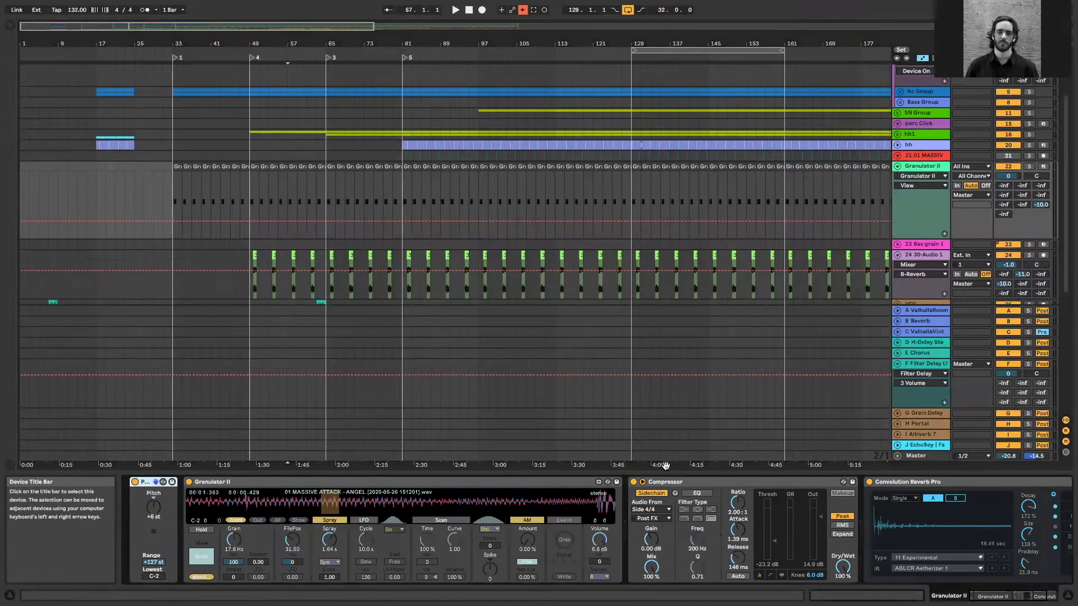
key("Delete")
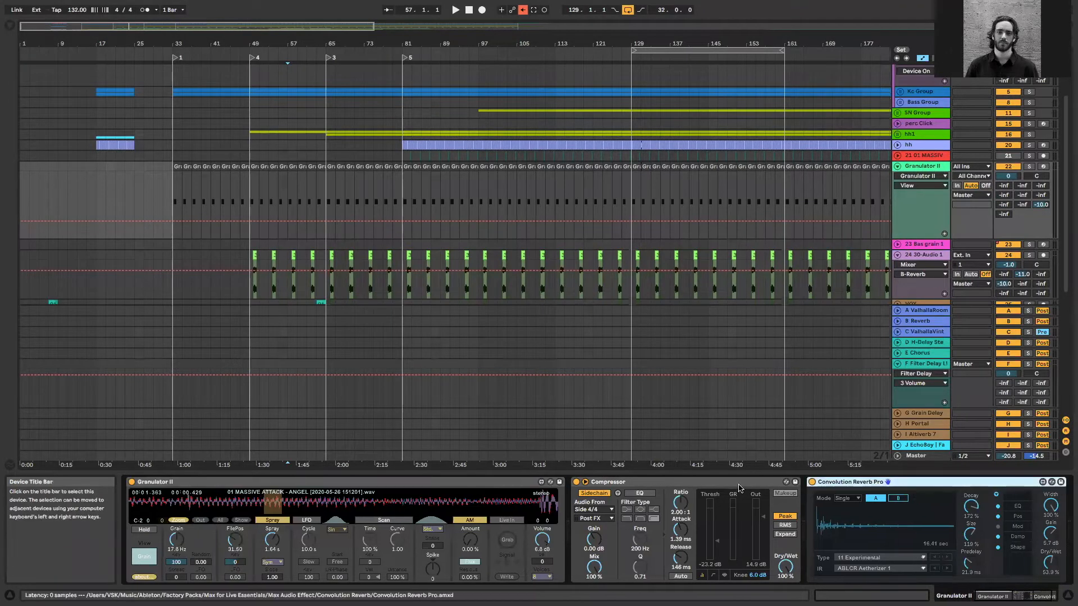
key("Delete")
key("Delete")
Select Instrument Rack among the browser's instruments and delete the Granulator II device from its track
left_click(10, 26)
left_click(38, 96)
left_click(102, 61)
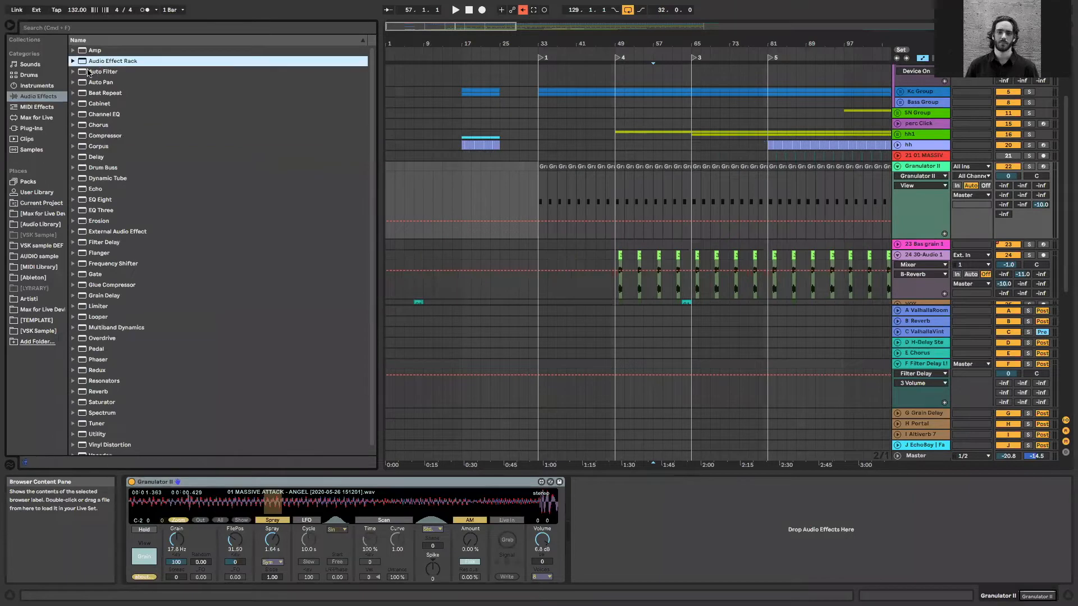
left_click(52, 86)
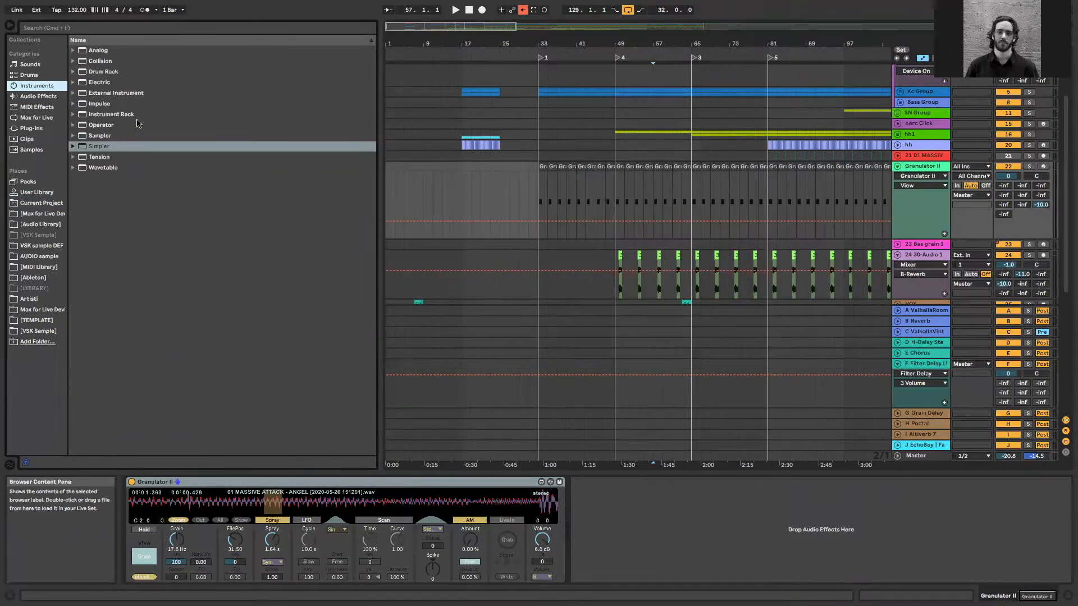
left_click(112, 94)
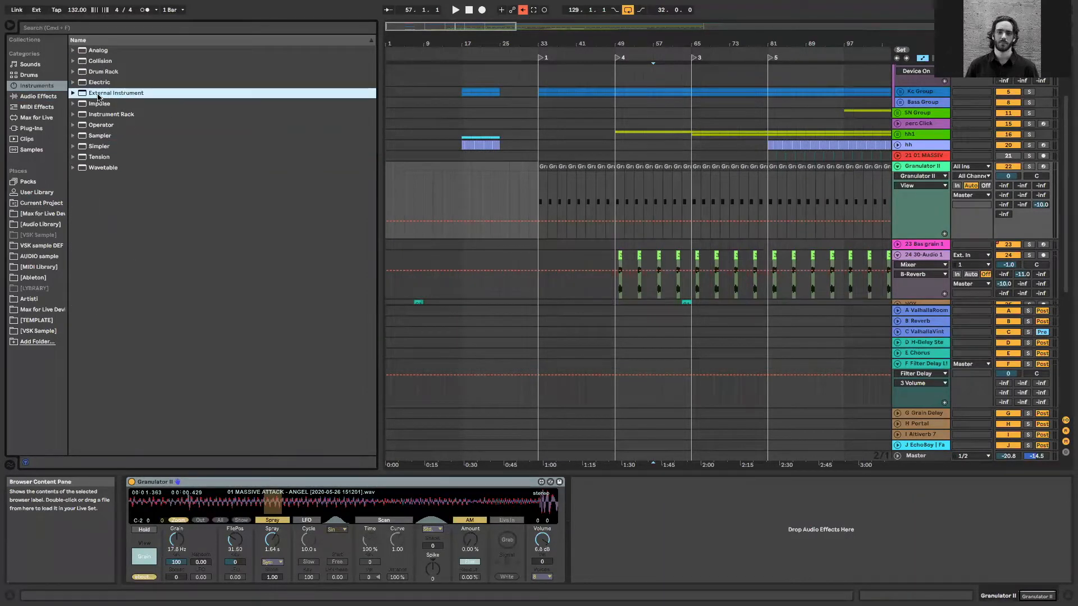
left_click(110, 116)
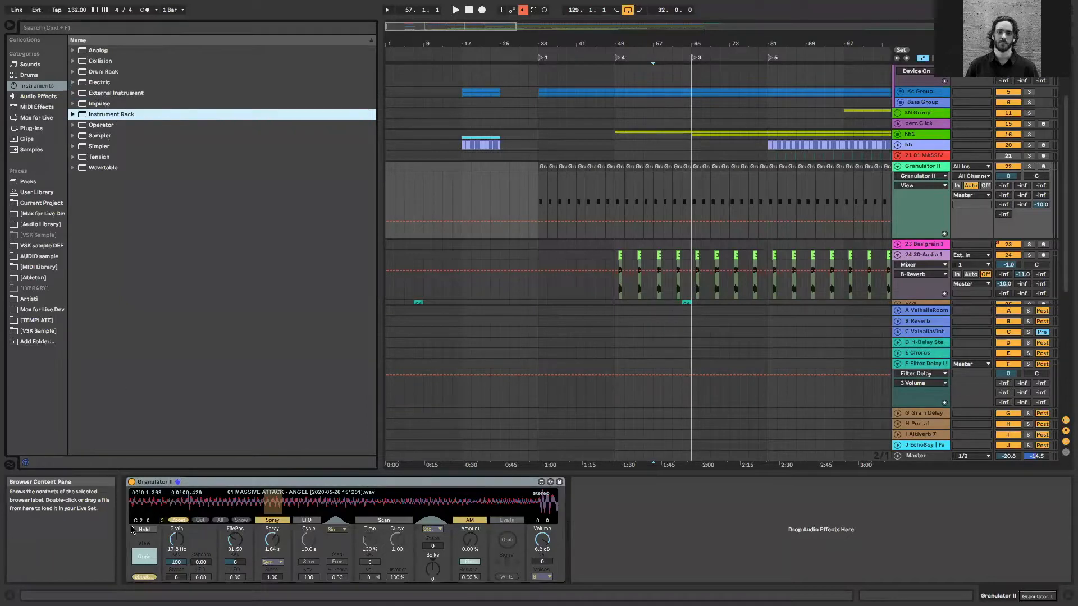
left_click(314, 486)
key("Delete")
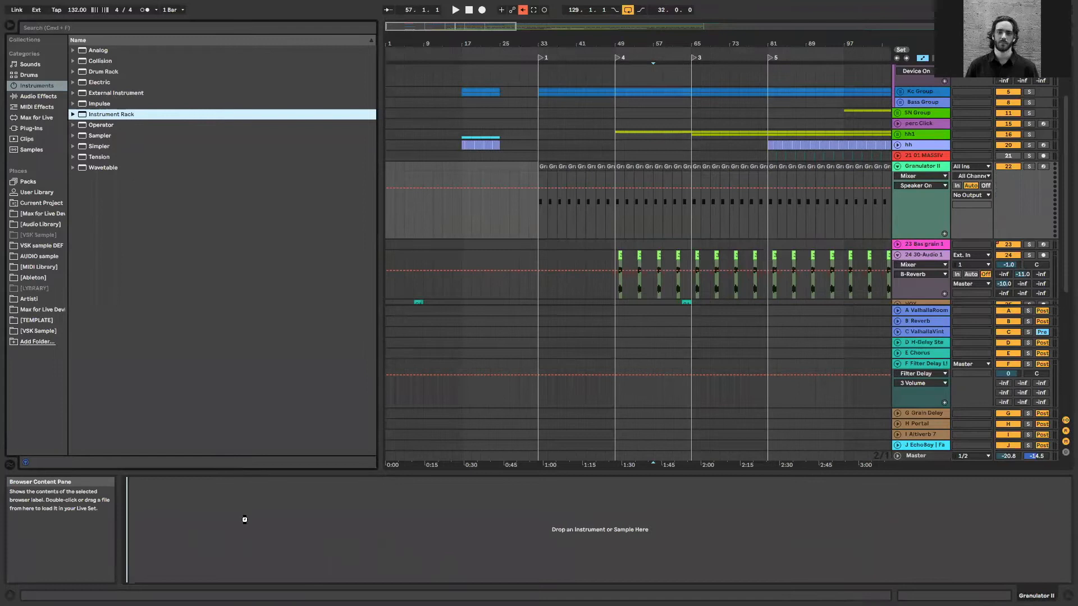
Place an Instrument Rack on the Granulator II track and load Granulator II.amxd from the Max for Live instruments into it
left_click(42, 129)
left_click(36, 118)
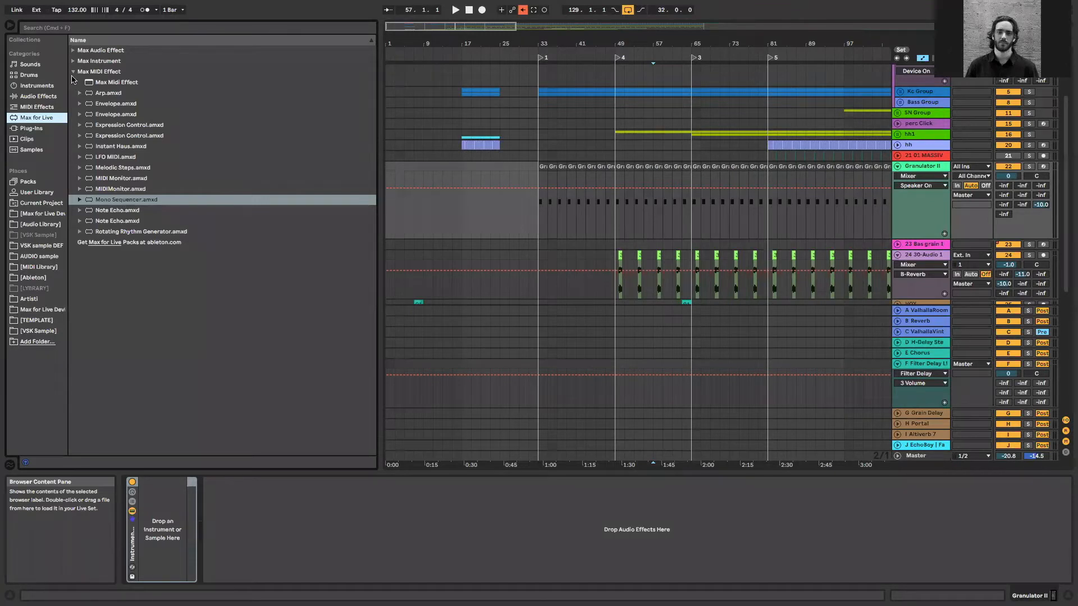
left_click(75, 73)
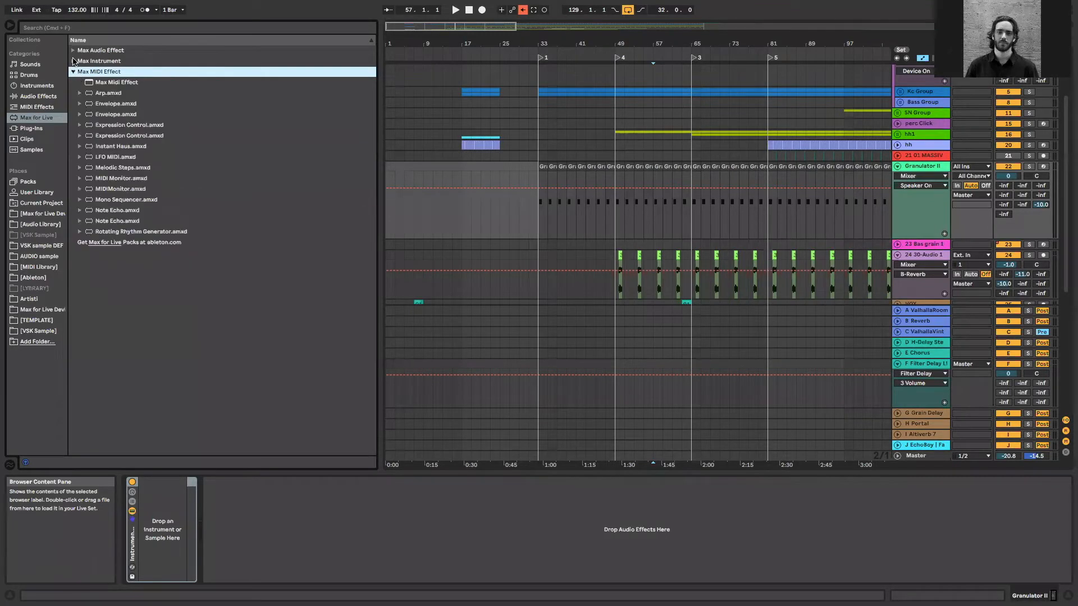
left_click(73, 61)
scroll(151, 306, "down", 5)
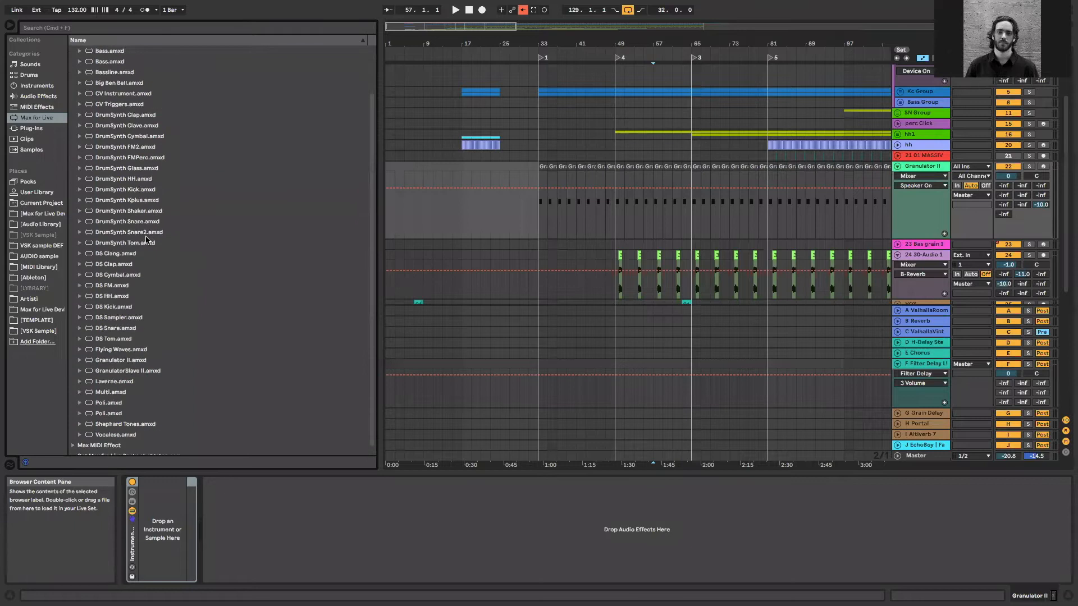
mouse_move(133, 355)
left_mouse_down()
mouse_move(168, 542)
mouse_move(195, 566)
left_mouse_up()
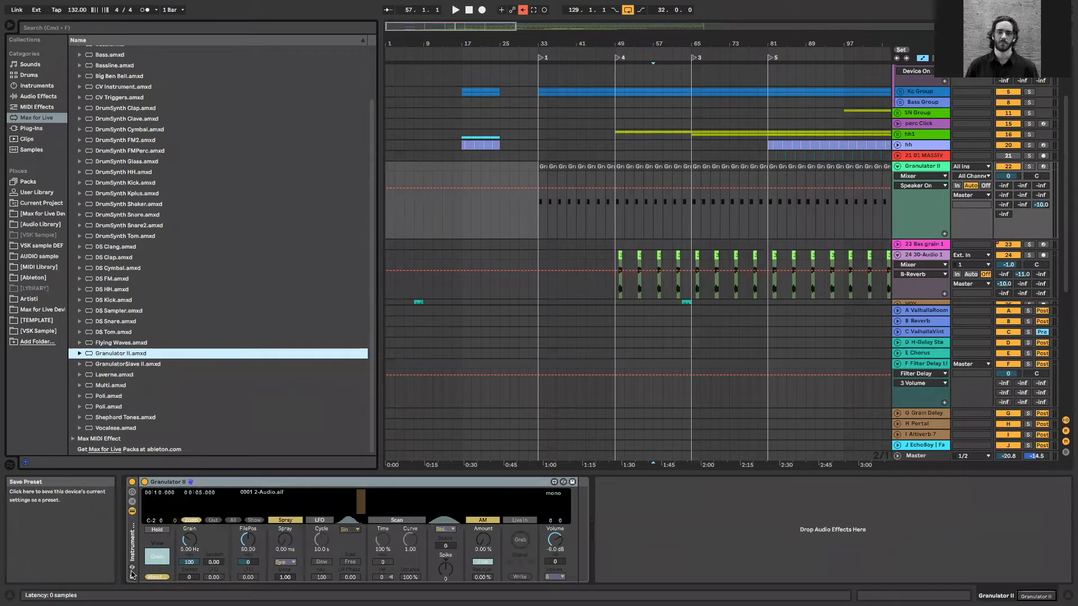
Show the Instrument Rack's macro controls together with its chain list and devices, and select Macro 1
key("super+g")
left_click(132, 510)
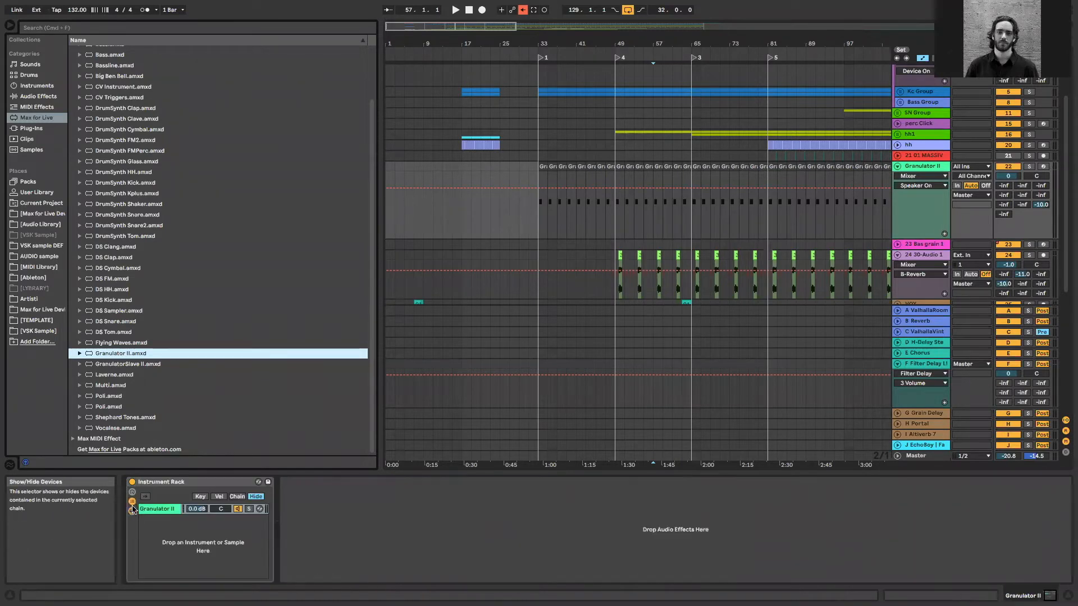
left_click(132, 492)
left_click(133, 511)
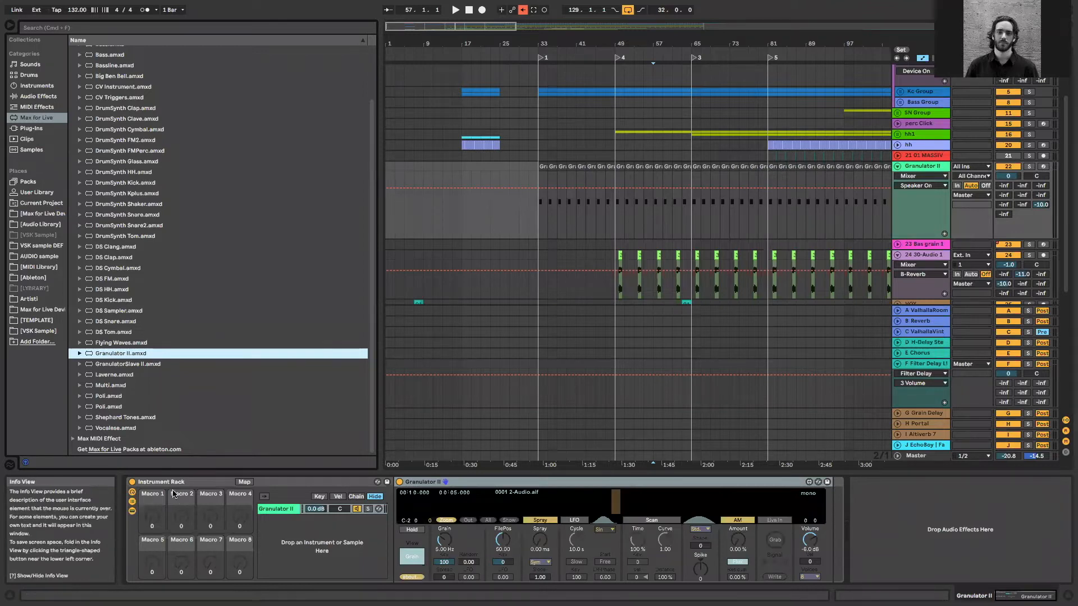
left_click(155, 523)
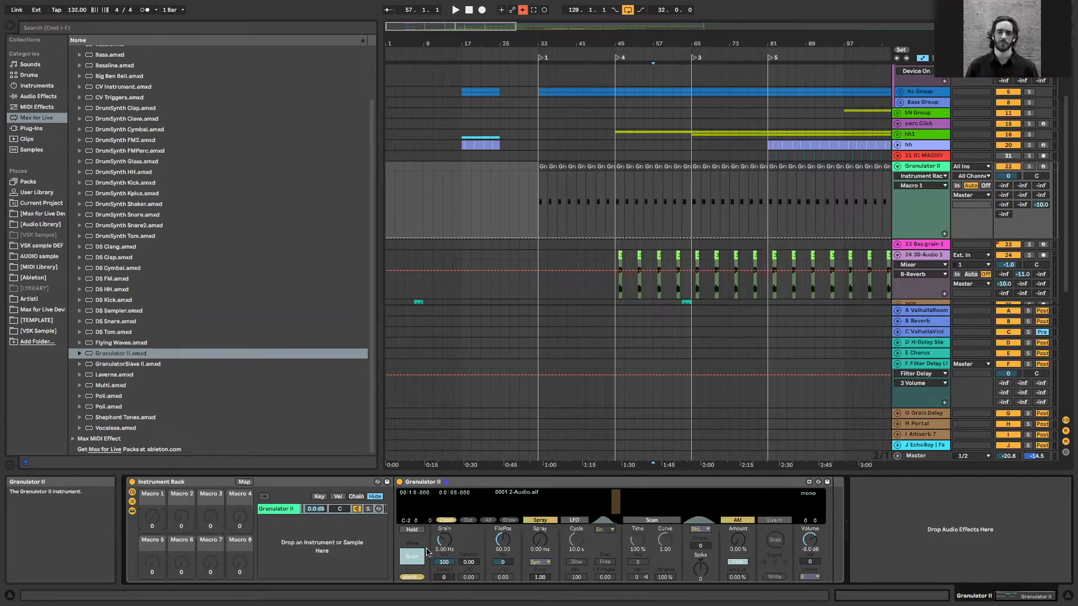
Solo track 1 with the Massive Attack - Angel clips and start playback from bar 91
scroll(584, 240, "up", 4)
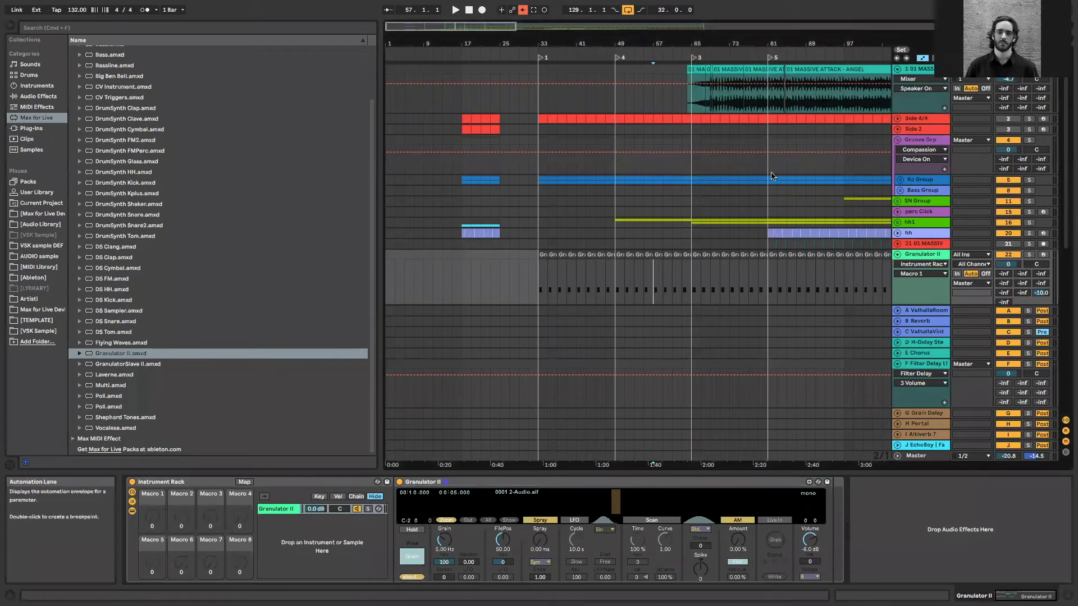
left_click(815, 106)
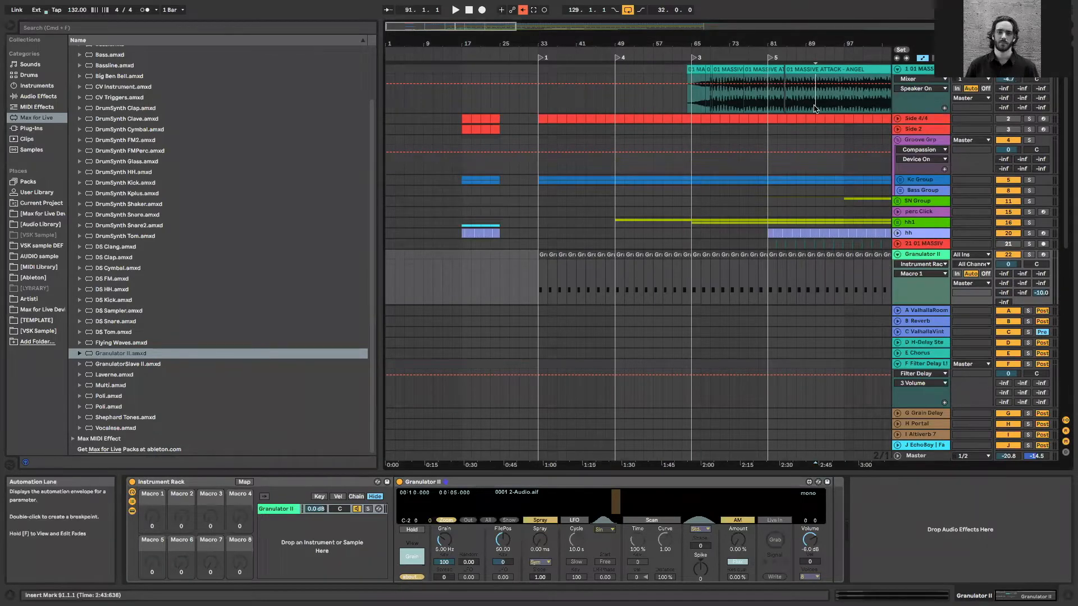
key("plus")
key("plus")
key("plus")
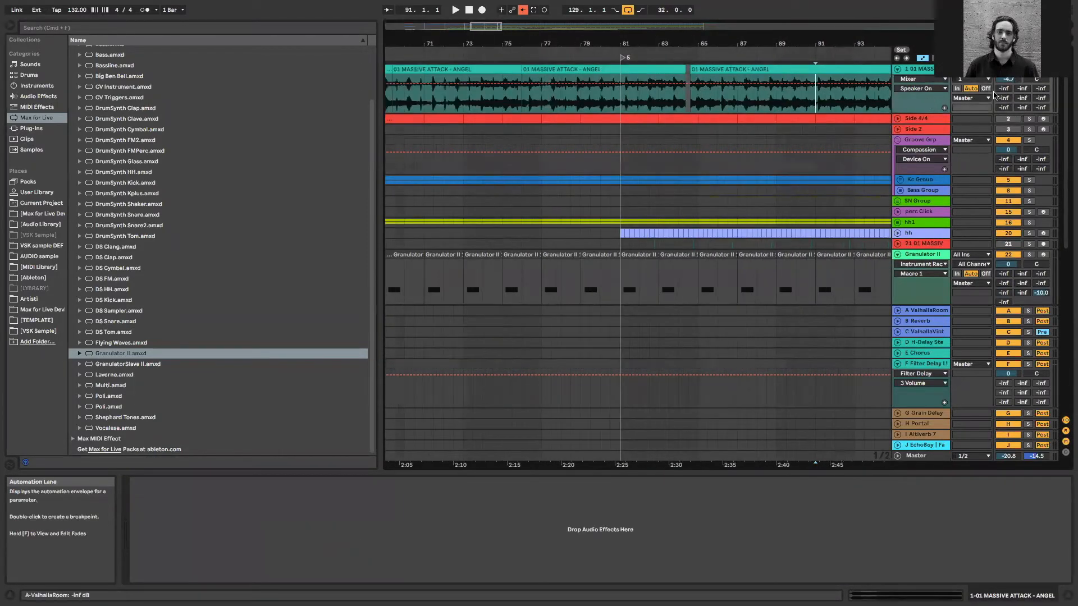
left_click(1029, 69)
key("space")
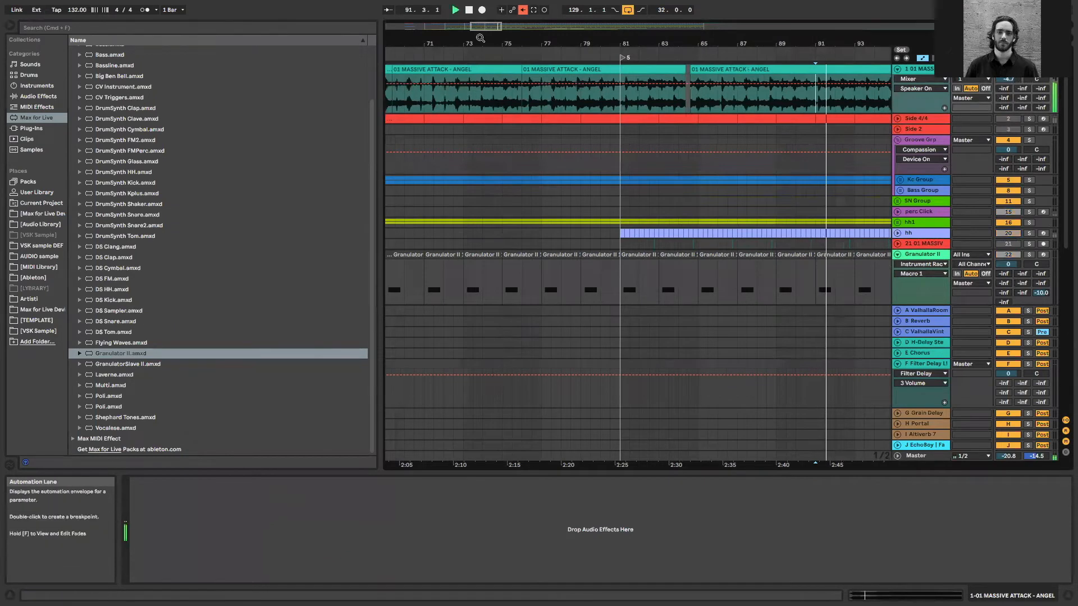
Hide the browser and audition the Angel track further on, around bars 120 to 131, for a passage to sample
key("minus")
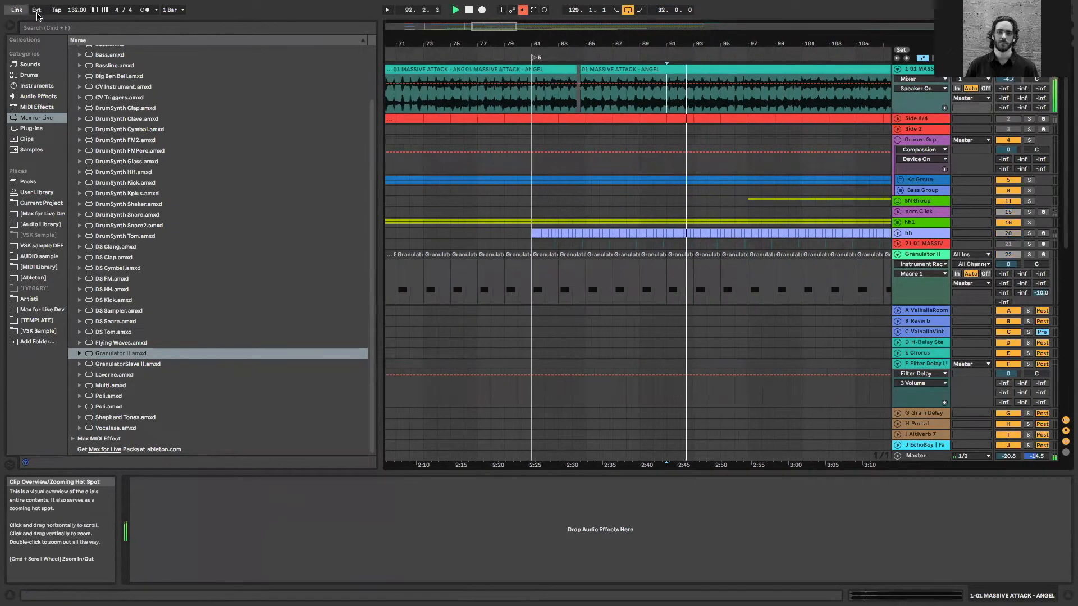
left_click(9, 25)
left_click_drag(239, 27, 240, 11)
key("space")
left_click(662, 101)
key("space")
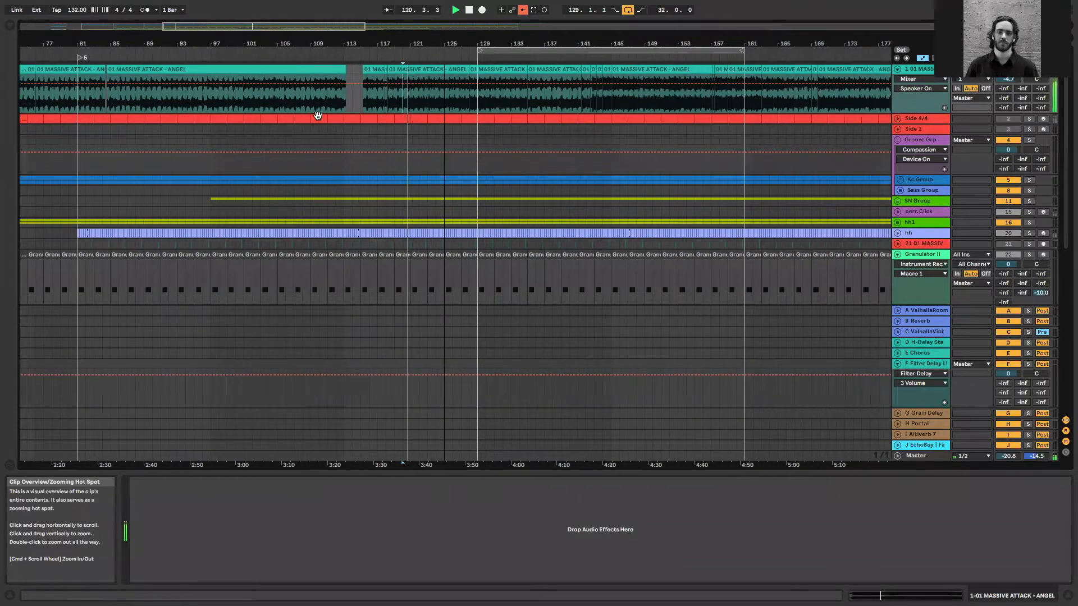
scroll(317, 115, "up", 10)
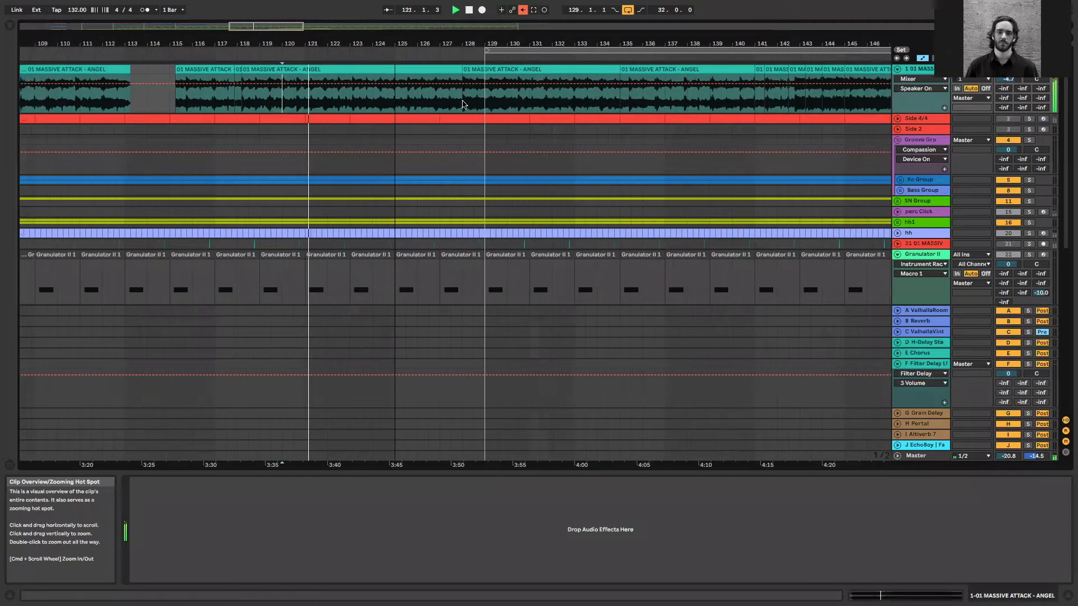
left_click(458, 105)
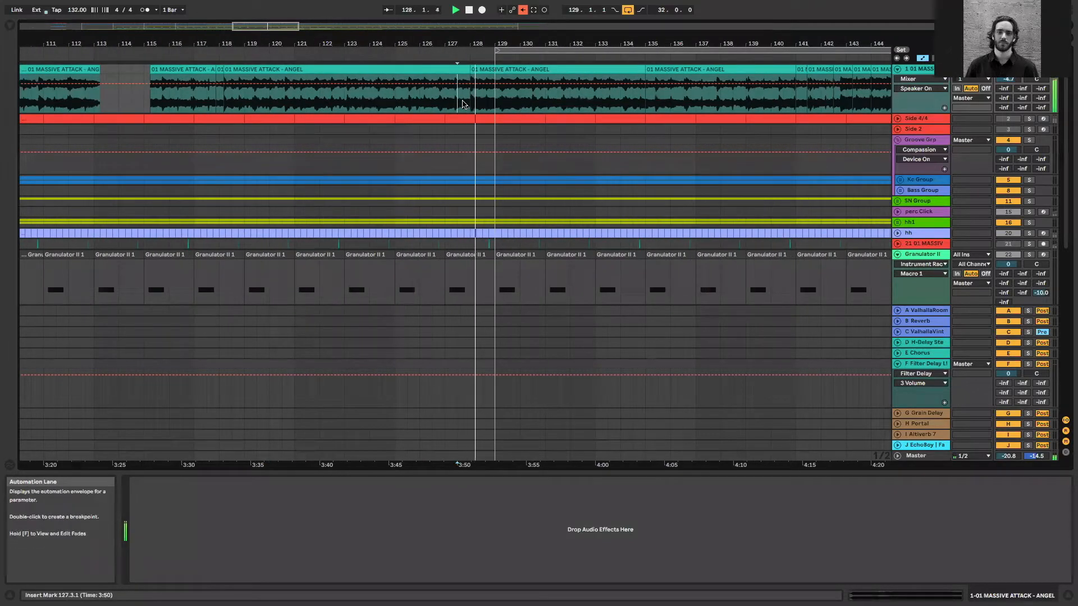
left_click(522, 100)
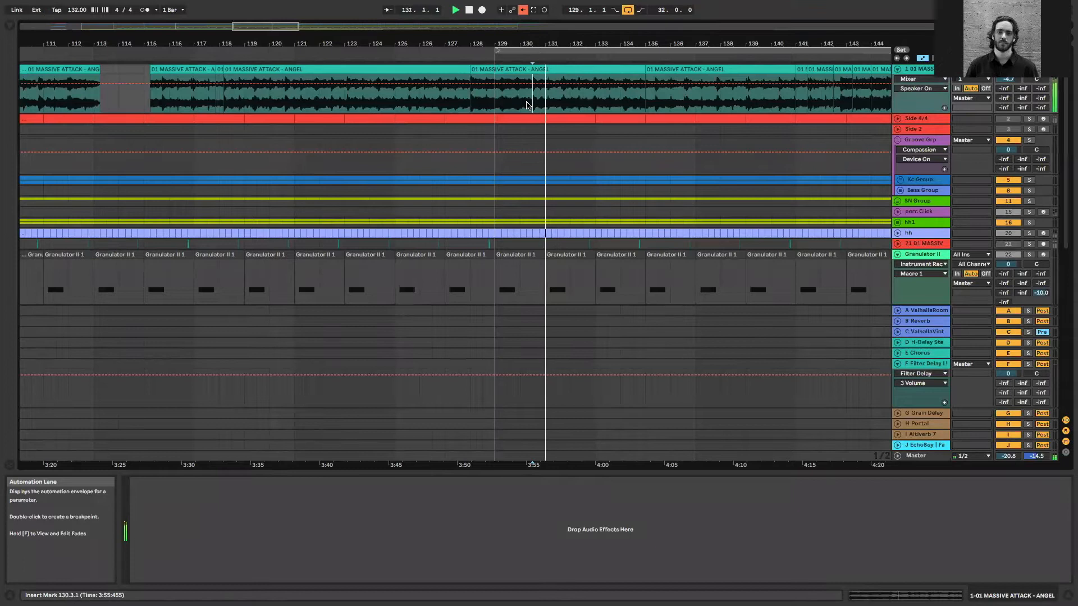
key("space")
Split out bars 130 to 132 of the Angel clip and crop that section into its own sample
left_click_drag(523, 99, 563, 91)
key("super+e")
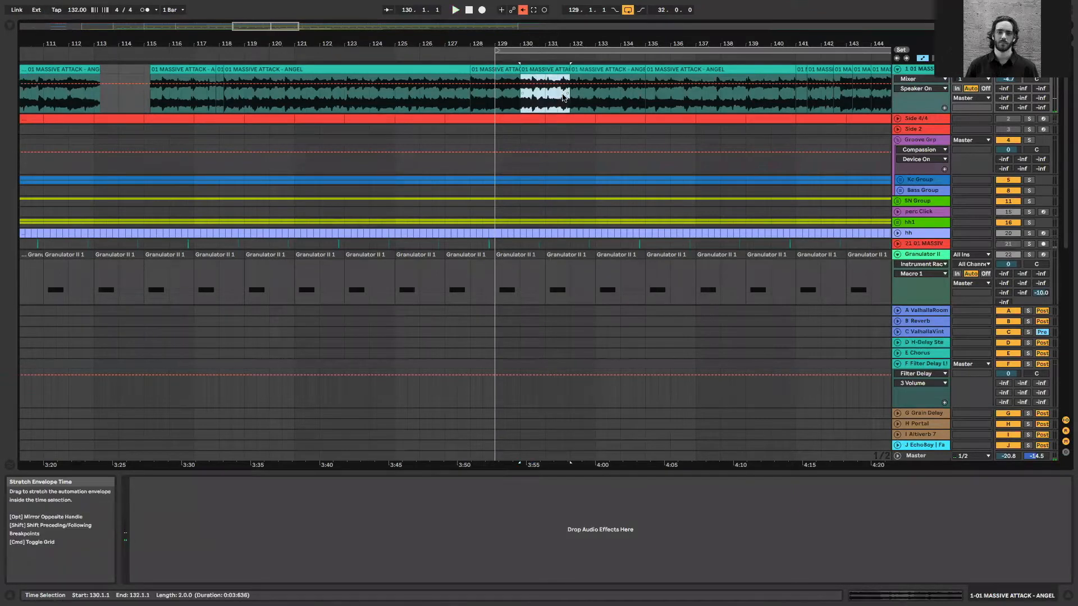
right_click(545, 73)
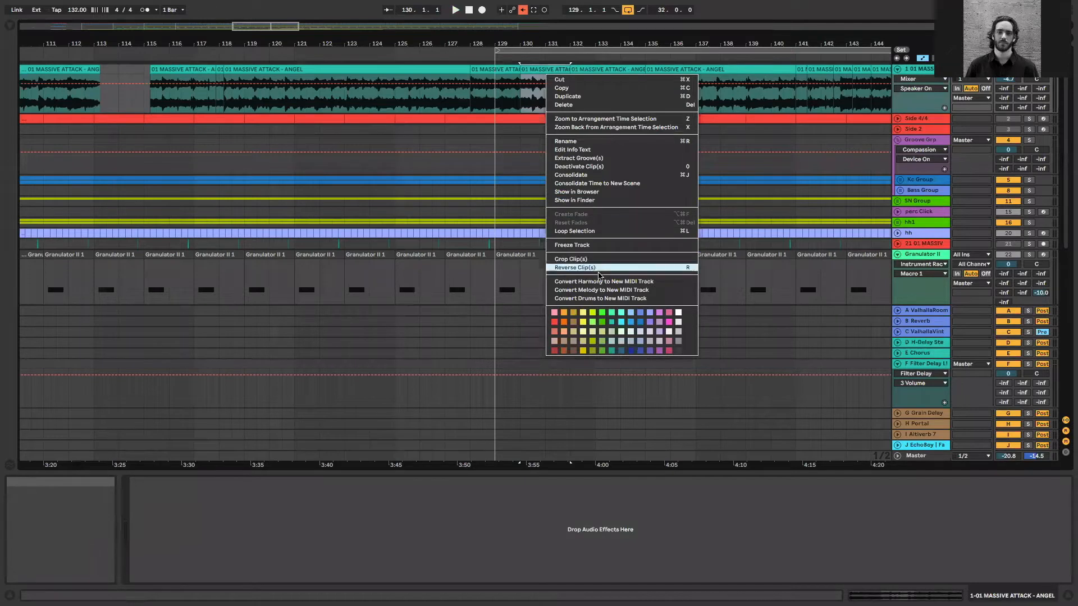
left_click(598, 259)
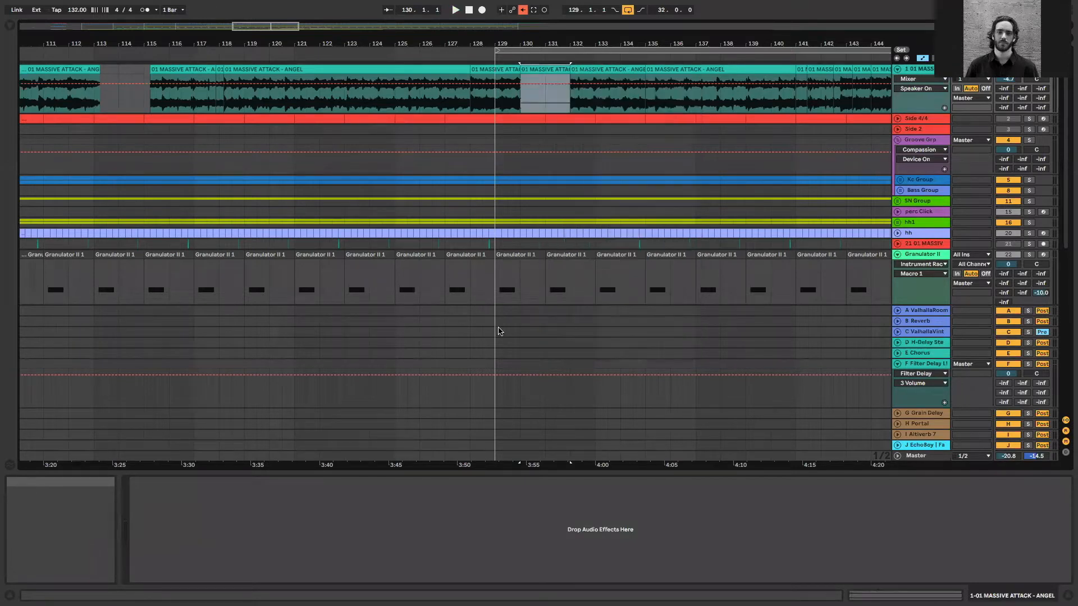
left_click(9, 27)
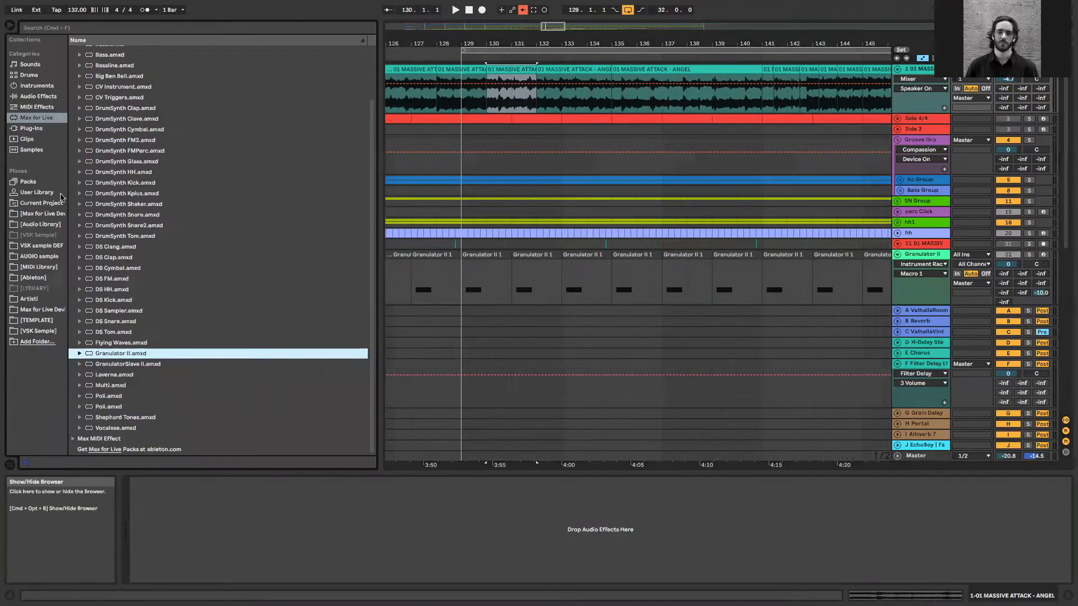
left_click(61, 201)
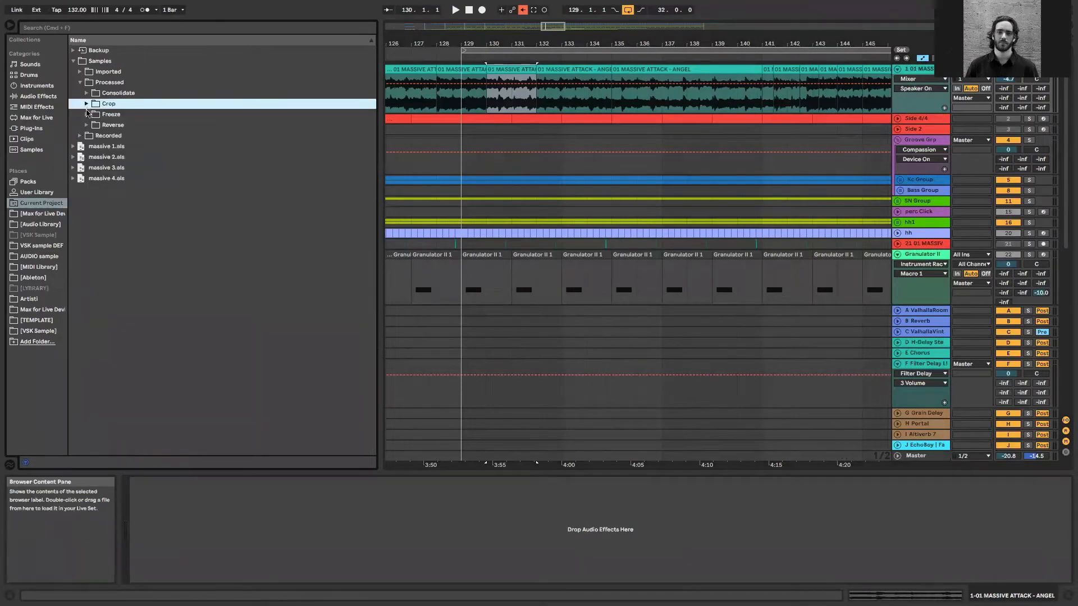
left_click(176, 286)
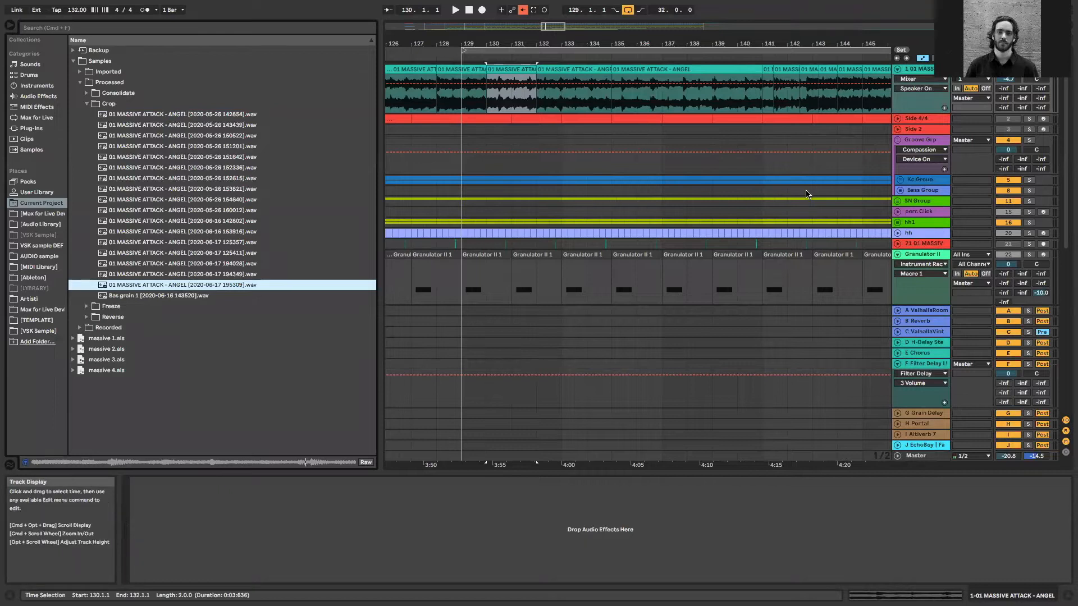
key("space")
left_click(940, 258)
key("space")
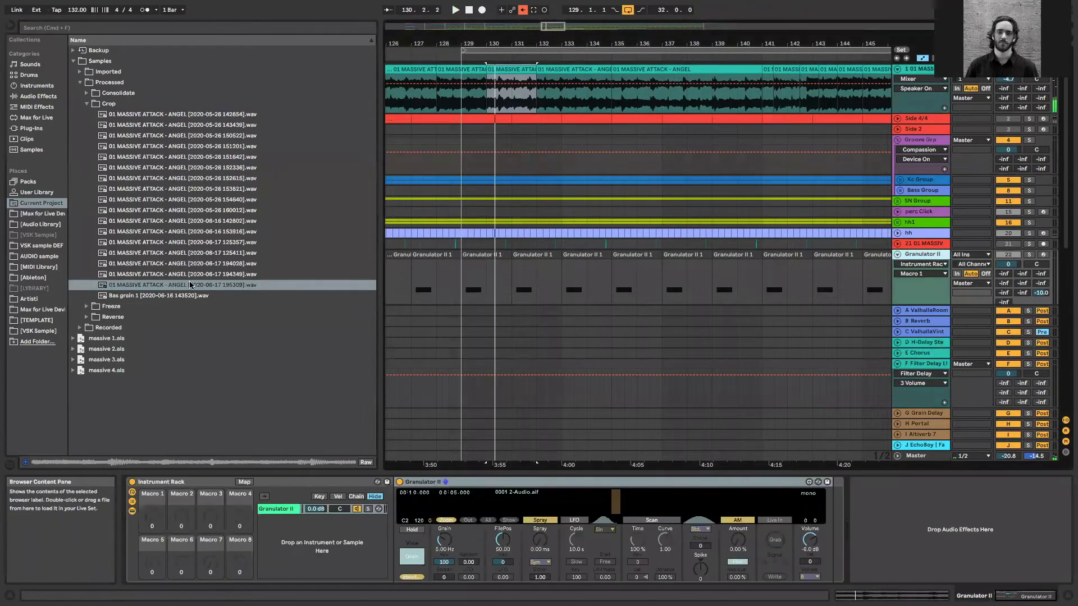
scroll(494, 456, "down", 1)
left_click_drag(535, 496, 537, 496)
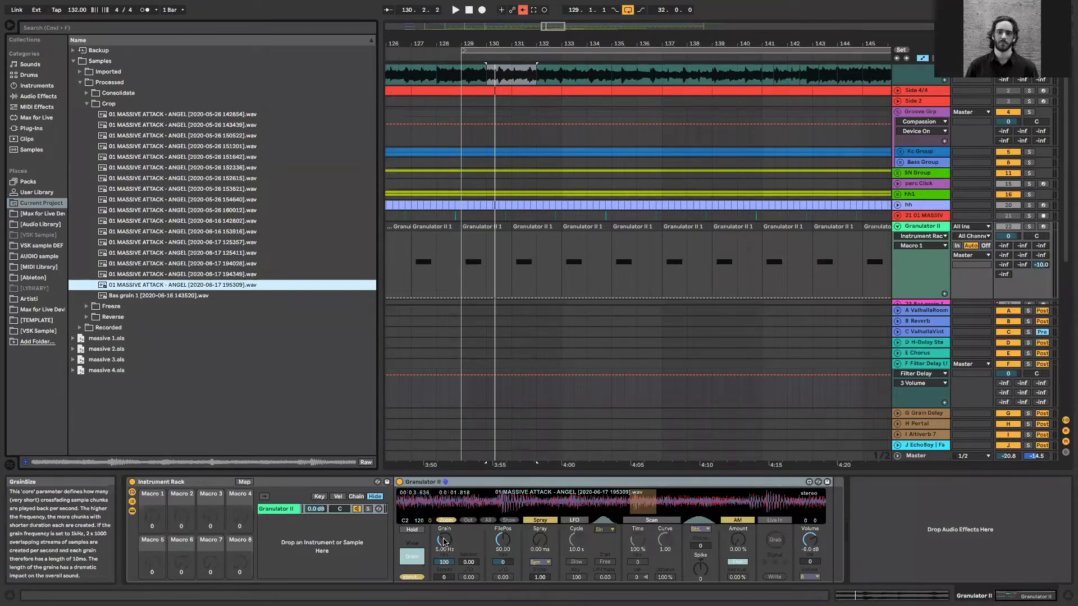
Hide the browser and map Granulator II's FilePos parameter to Macro 1 of the Instrument Rack
left_click(9, 25)
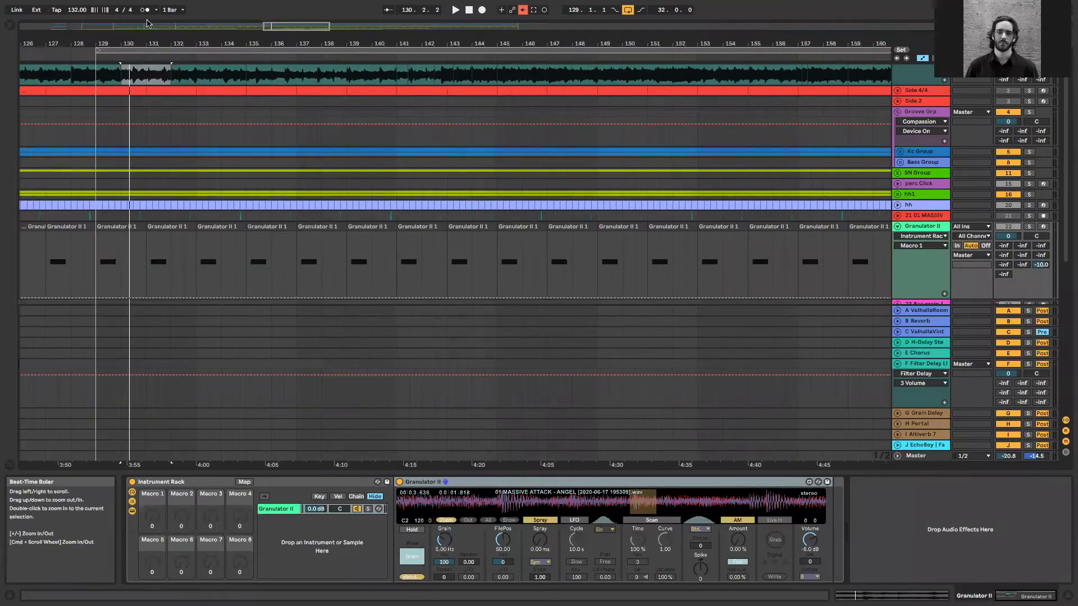
left_click_drag(290, 25, 291, 5)
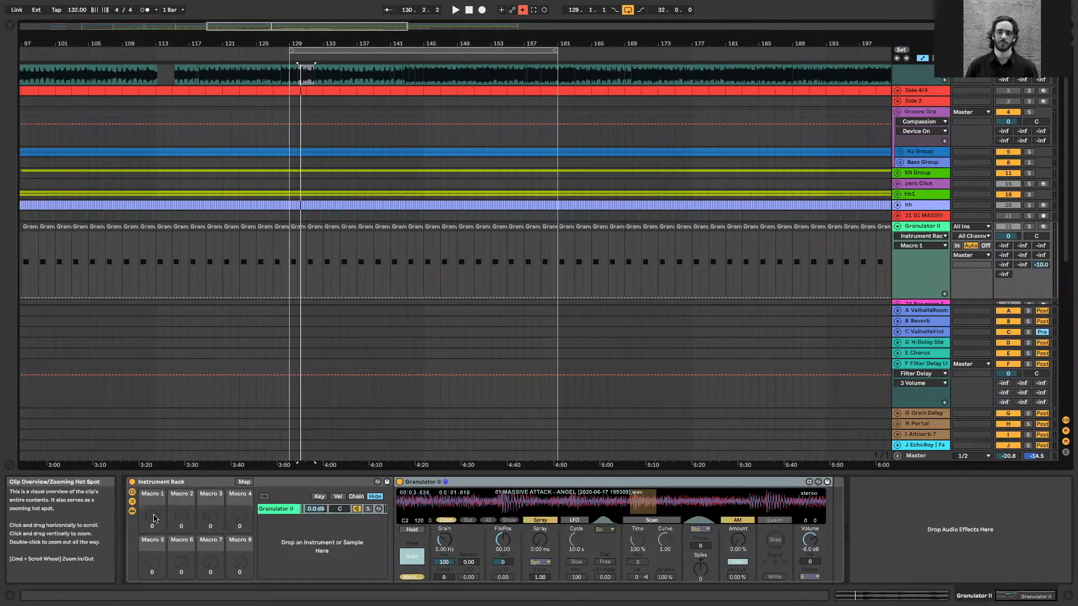
left_click(244, 482)
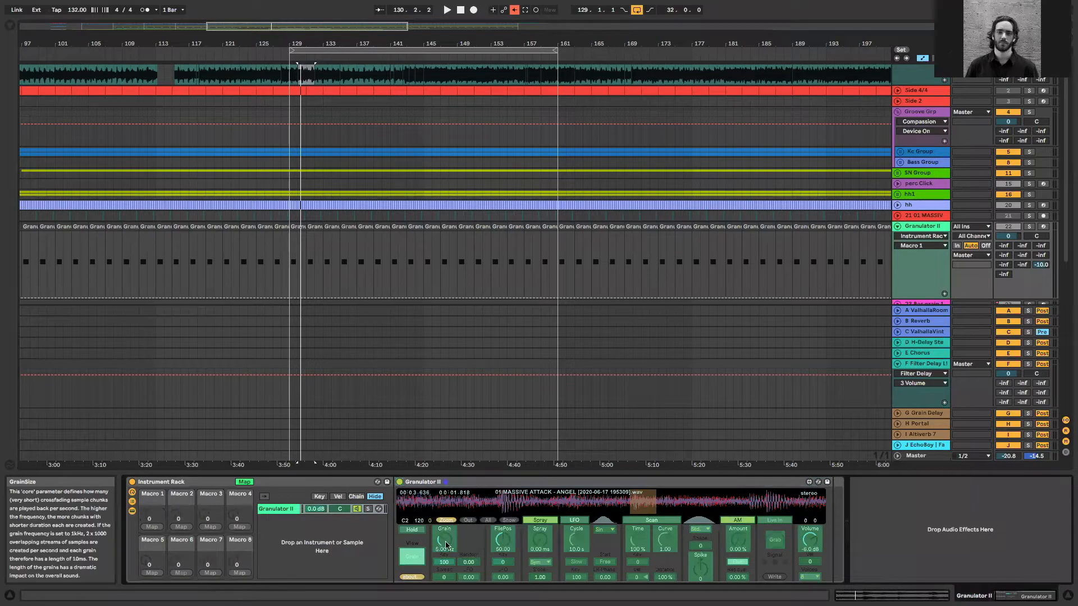
left_click(495, 540)
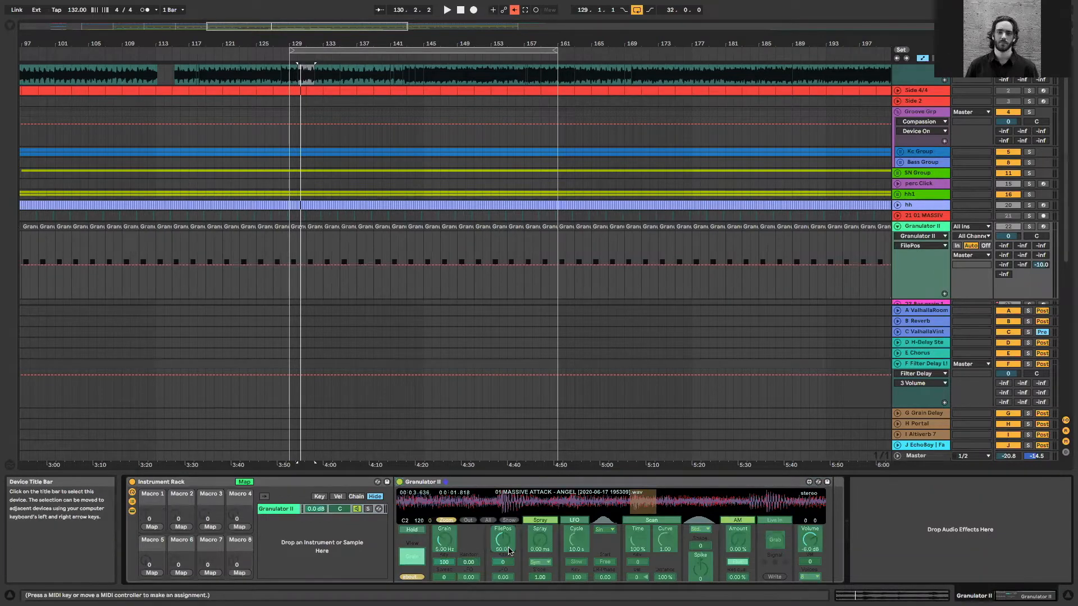
left_click(151, 526)
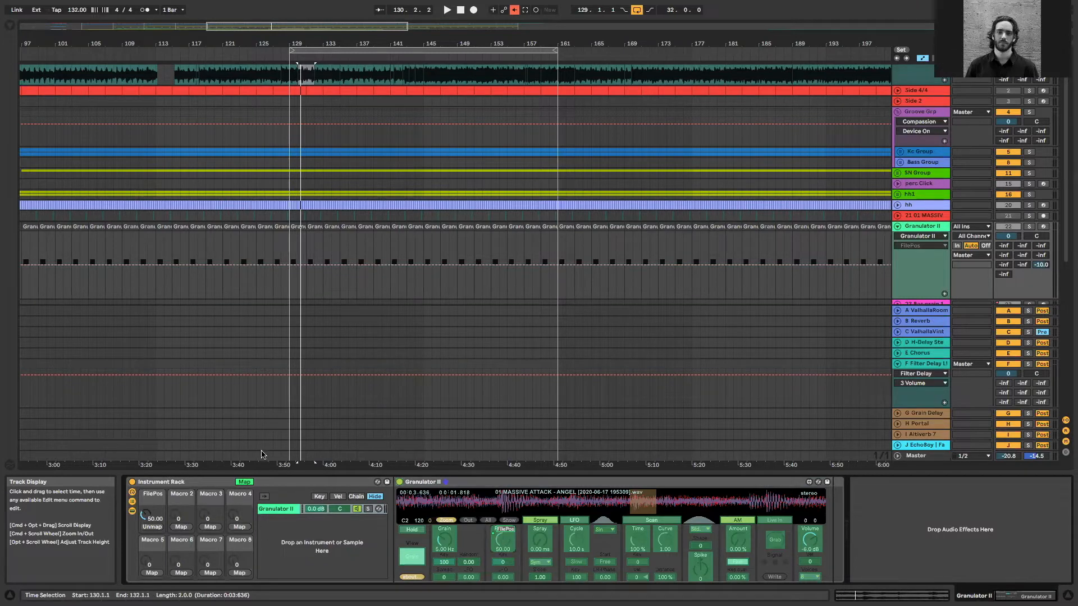
left_click(244, 482)
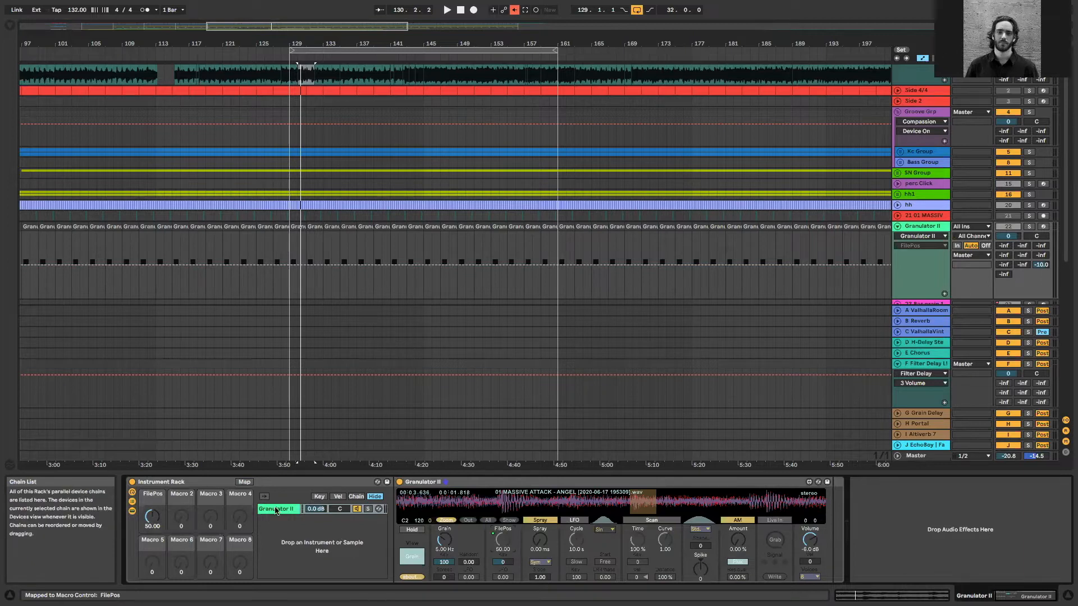
MIDI-map the FilePos macro to controller 1/13, replacing the previous mapping
key("ctrl+m")
left_click(160, 530)
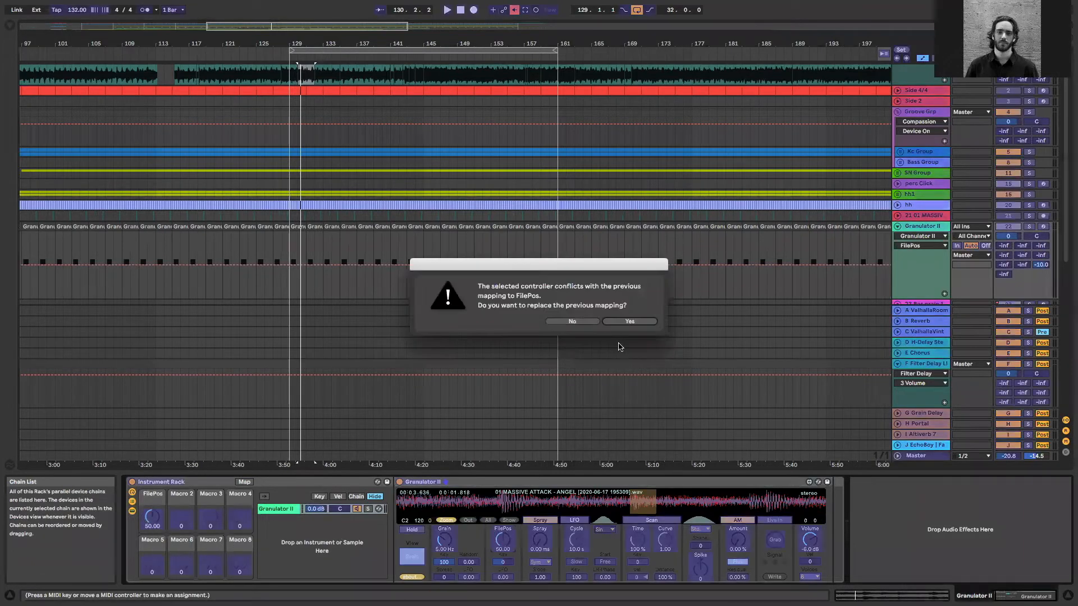
left_click(623, 321)
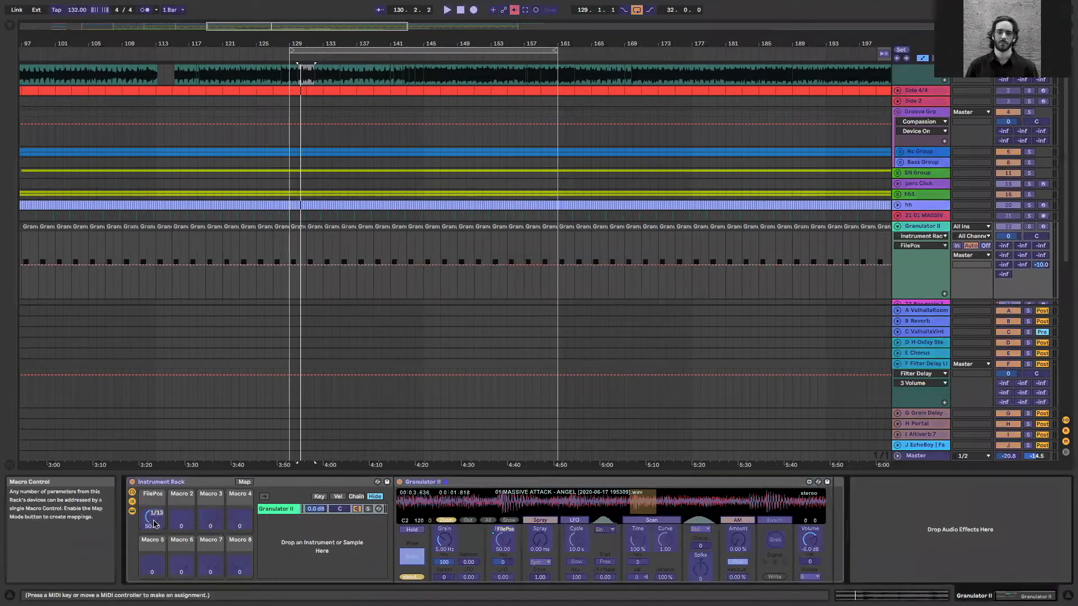
key("ctrl+m")
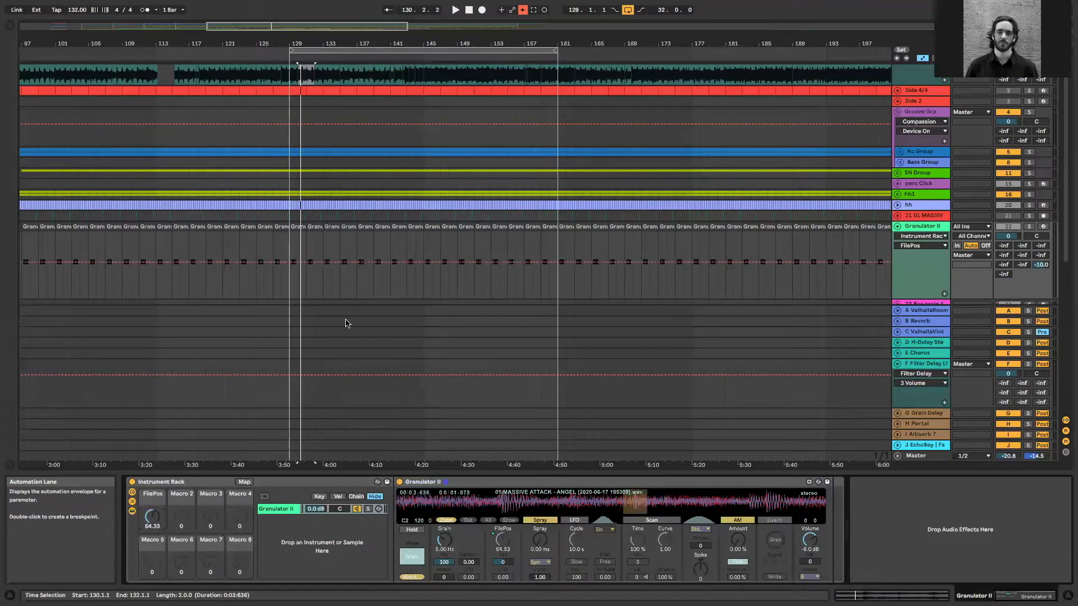
Select Macro 2 and look at the rack's MIDI assignments, leaving MIDI map mode
left_click(184, 517)
key("ctrl+m")
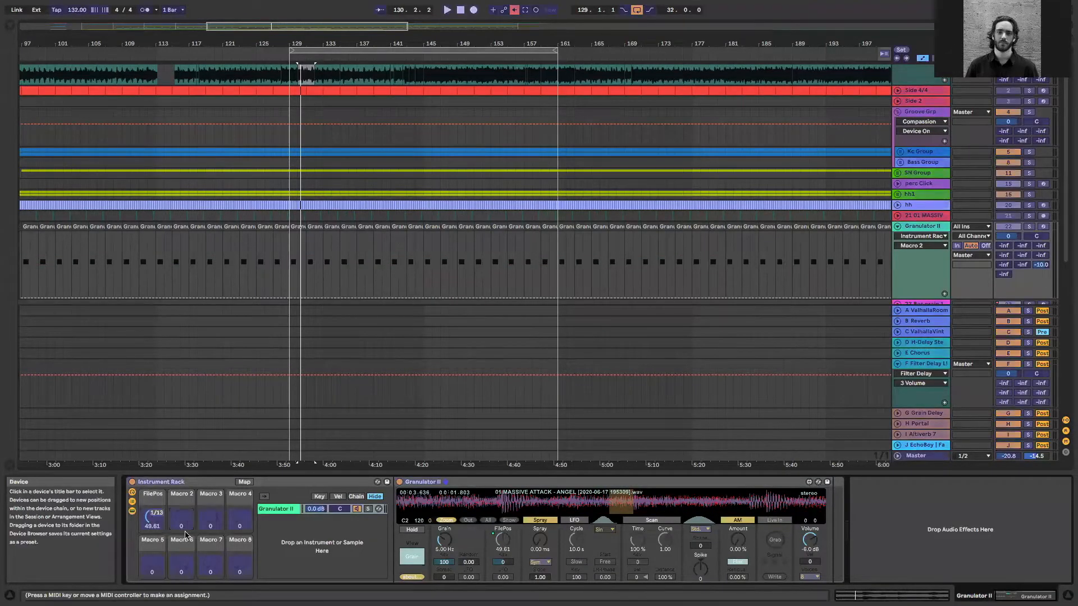
key("ctrl+m")
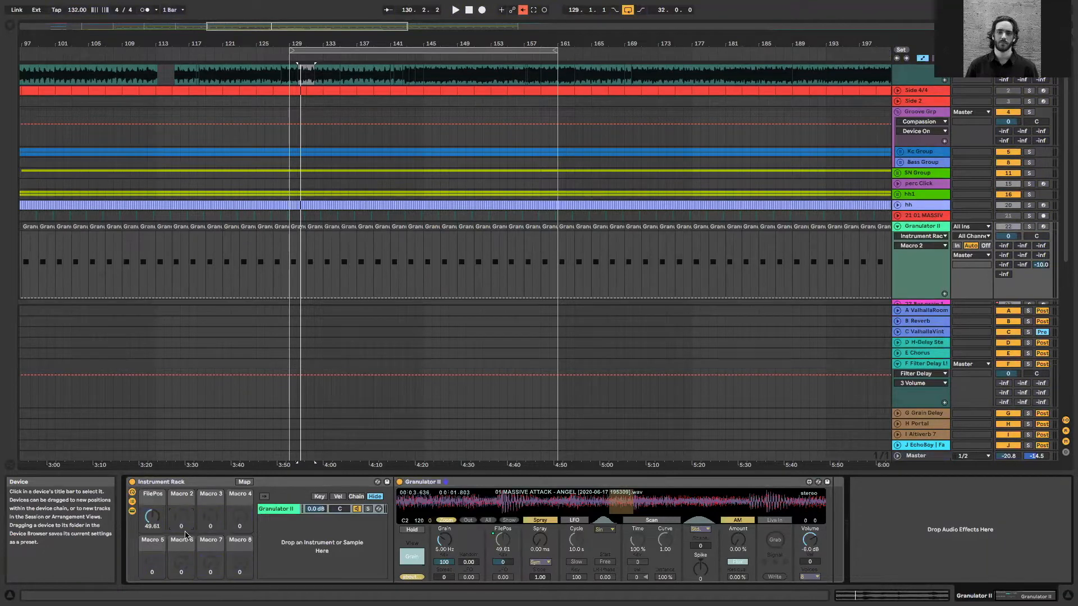
Map Granulator II's Grain parameter to Macro 2 of the Instrument Rack
key("ctrl+m")
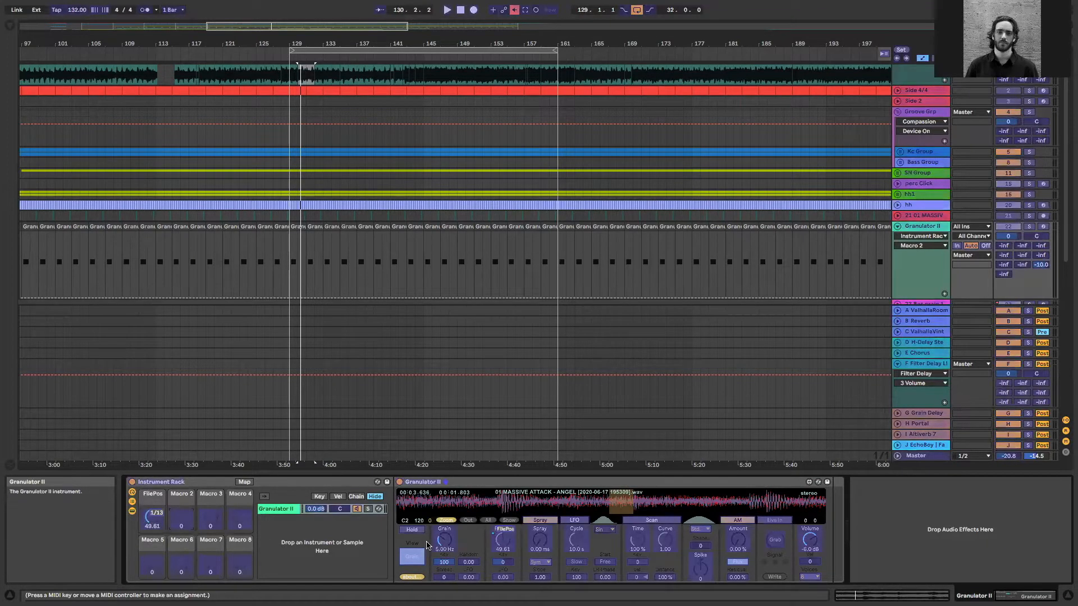
left_click(244, 484)
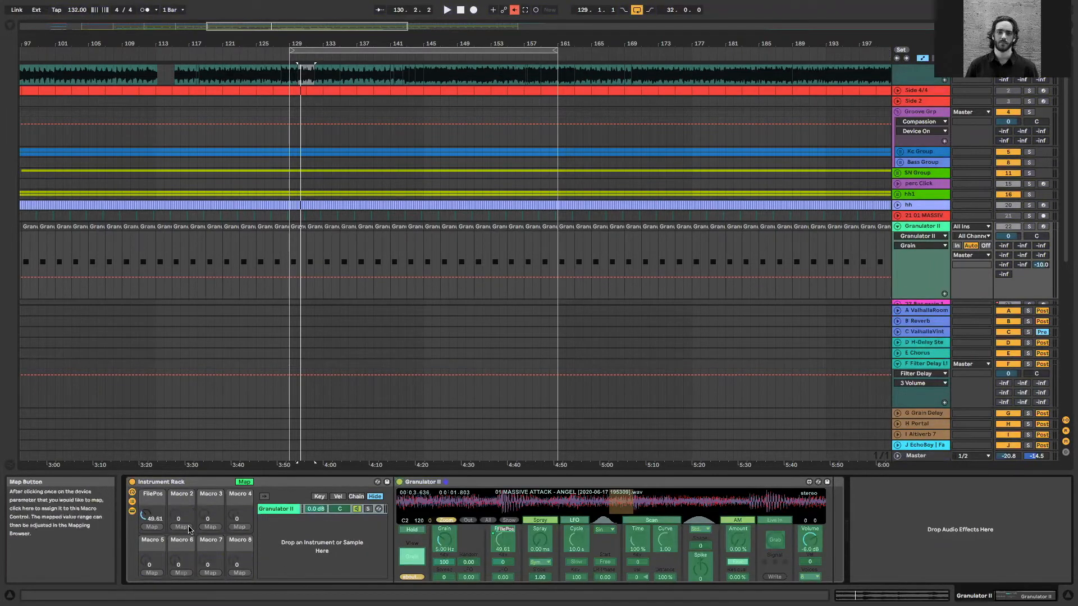
left_click(438, 544)
left_click(180, 527)
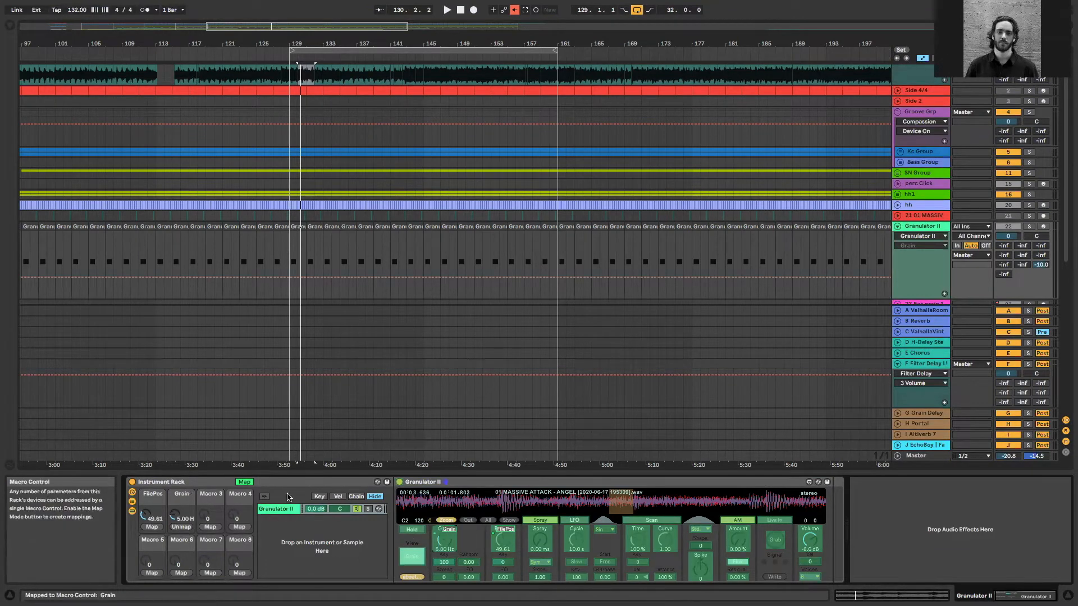
MIDI-map Granulator II's Grain parameter directly to controller 1/14, replacing its macro mapping
key("ctrl+m")
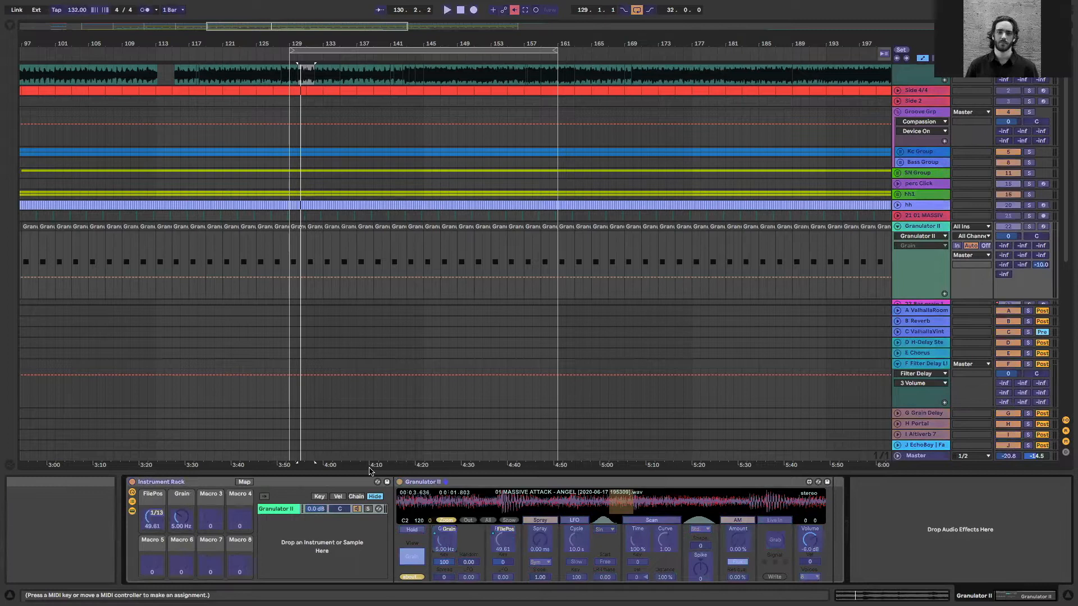
left_click(611, 321)
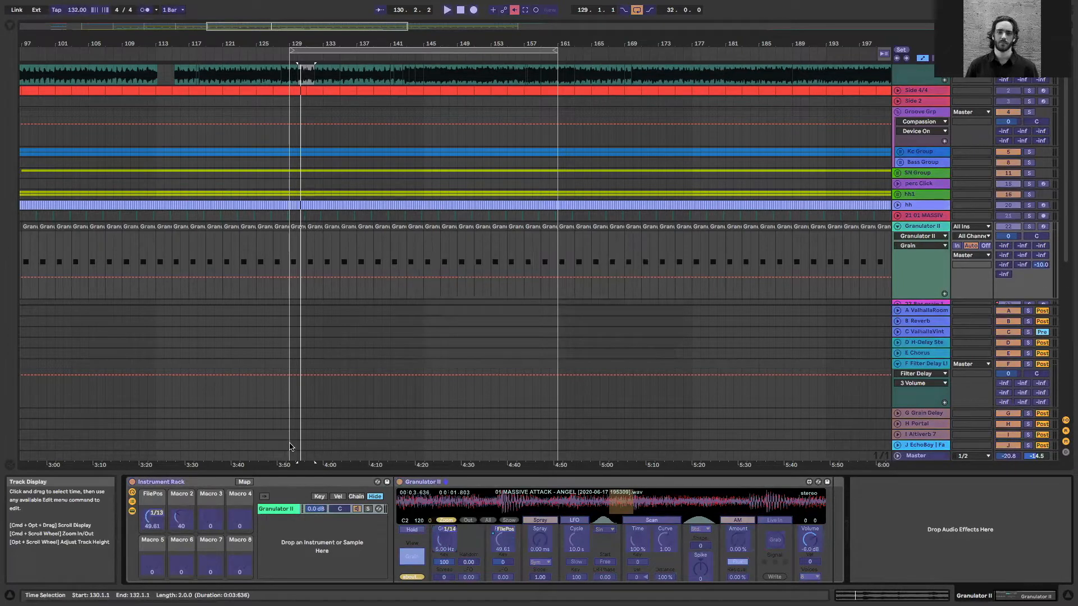
key("ctrl+m")
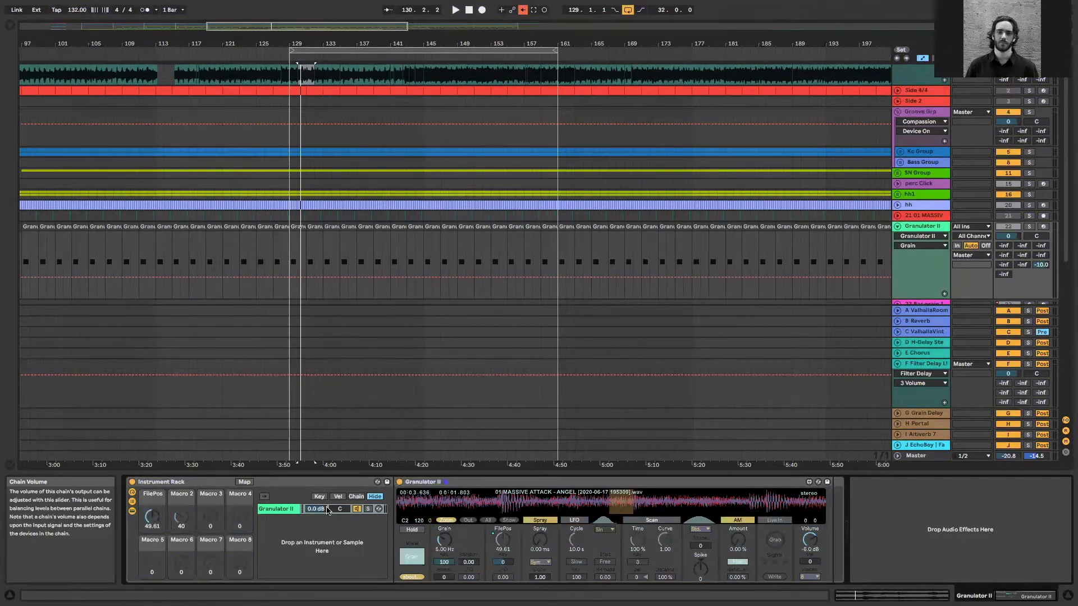
Reassign Granulator II's Grain parameter to Macro 2, replacing its direct MIDI controller mapping
left_click(182, 518)
left_click(244, 482)
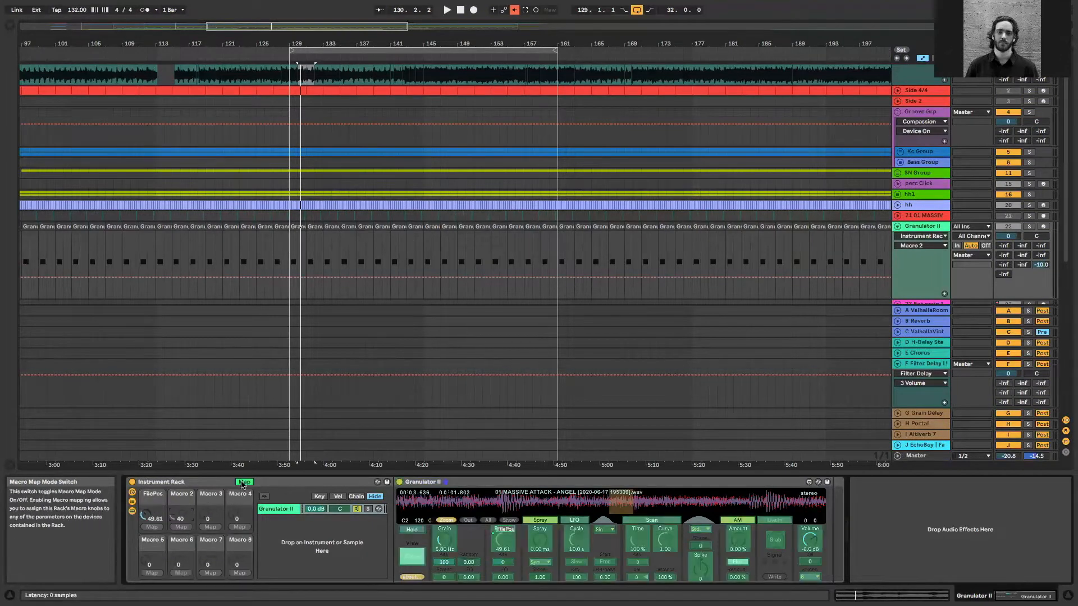
left_click(181, 527)
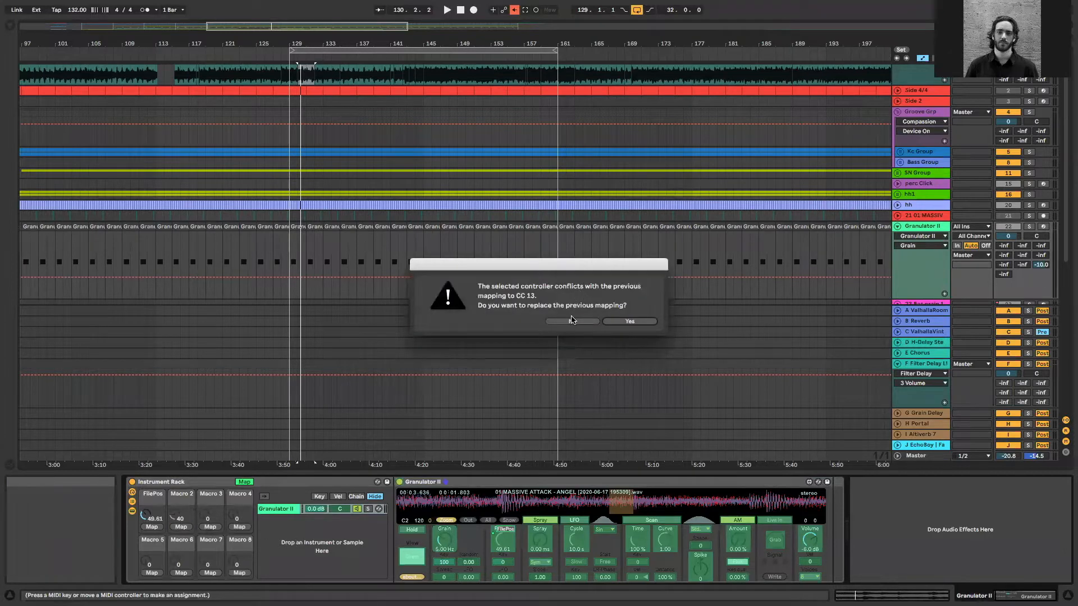
left_click(571, 322)
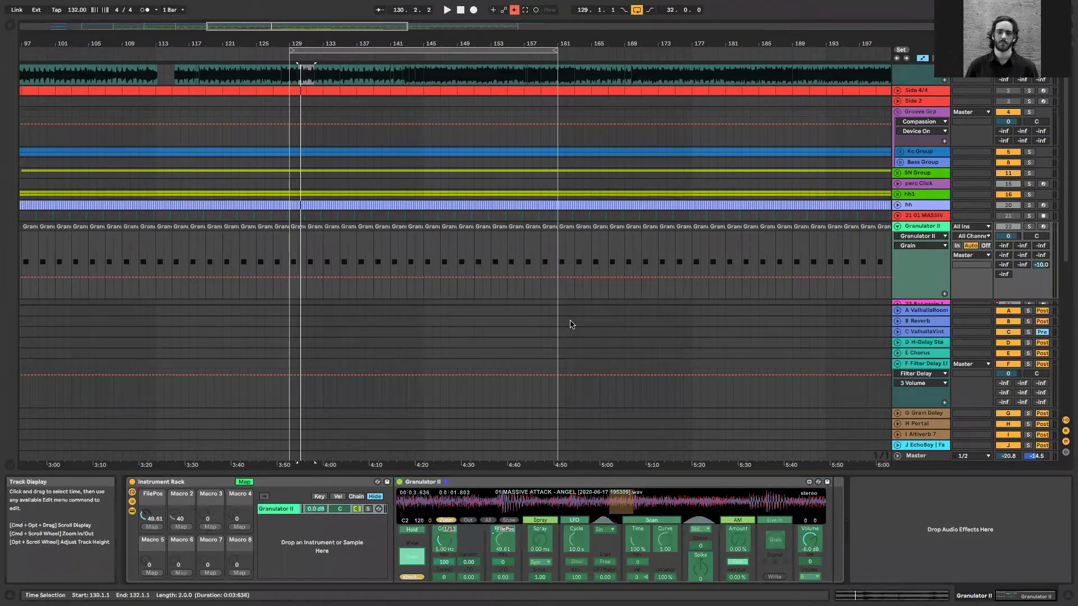
left_click(179, 519)
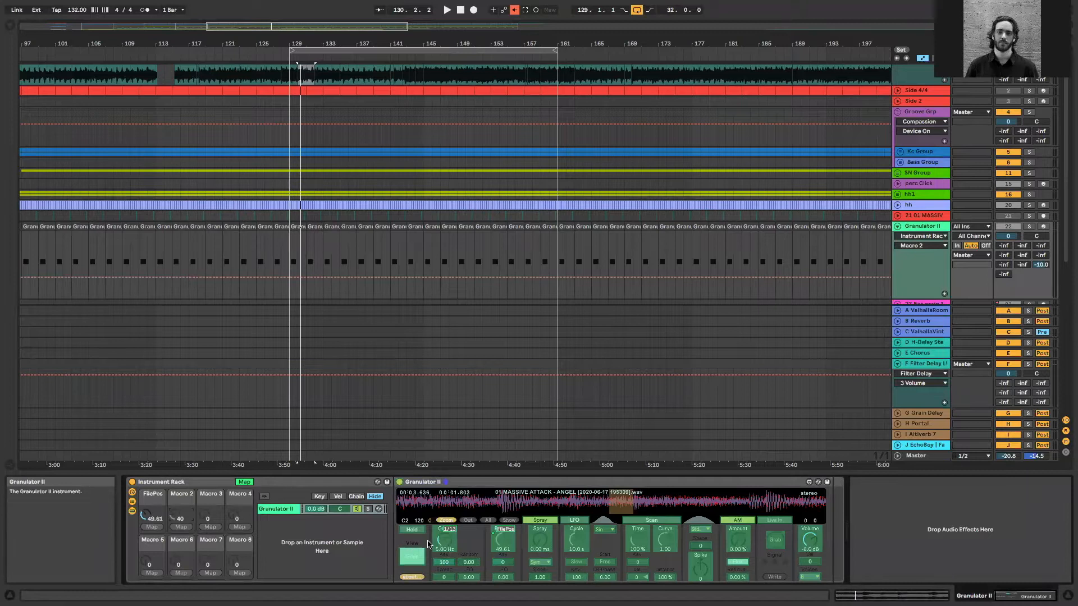
left_click(444, 543)
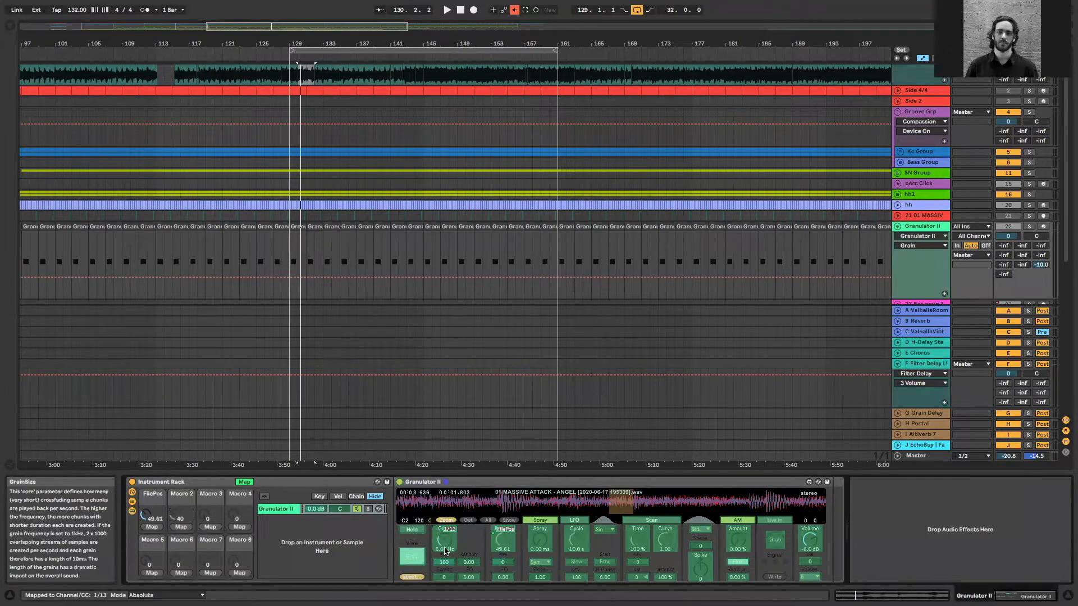
left_click(244, 530)
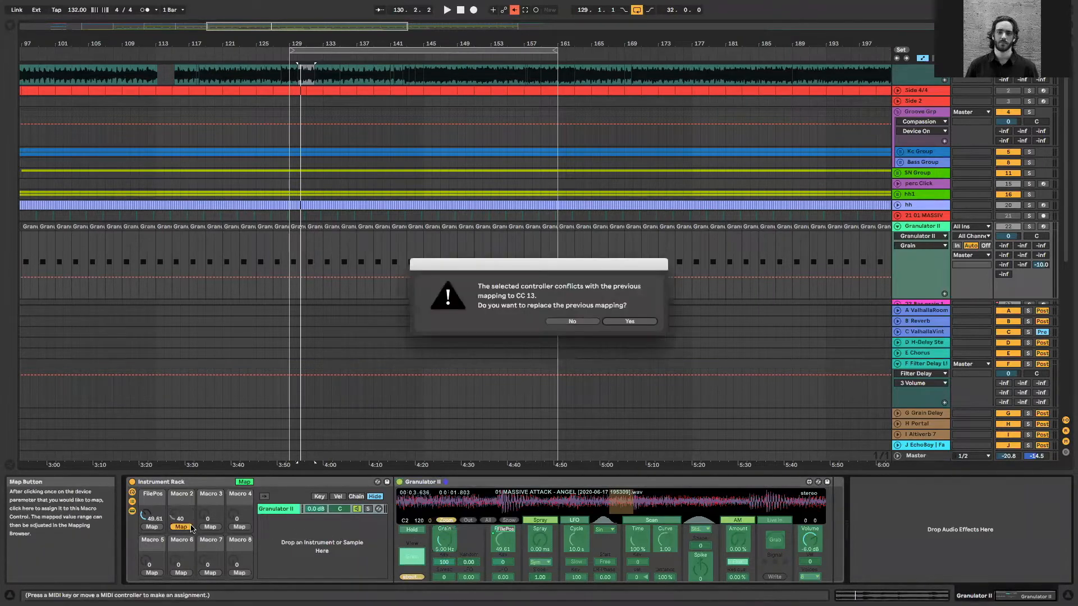
left_click(630, 323)
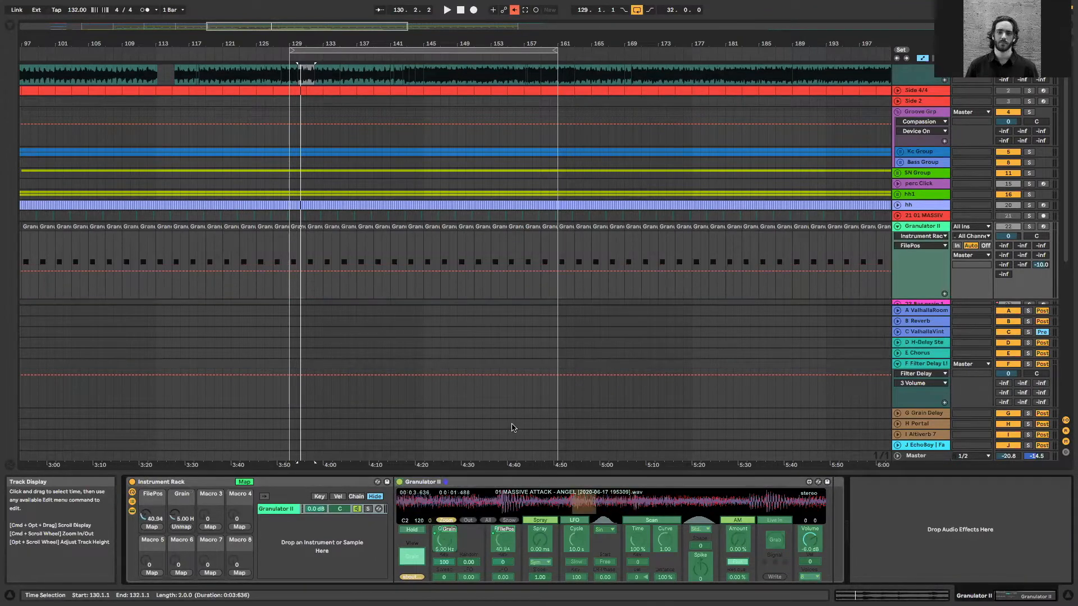
MIDI-map Granulator II's FilePos parameter directly to controller 1/13, replacing its macro mapping, and the Grain macro to 1/14
left_click(504, 530)
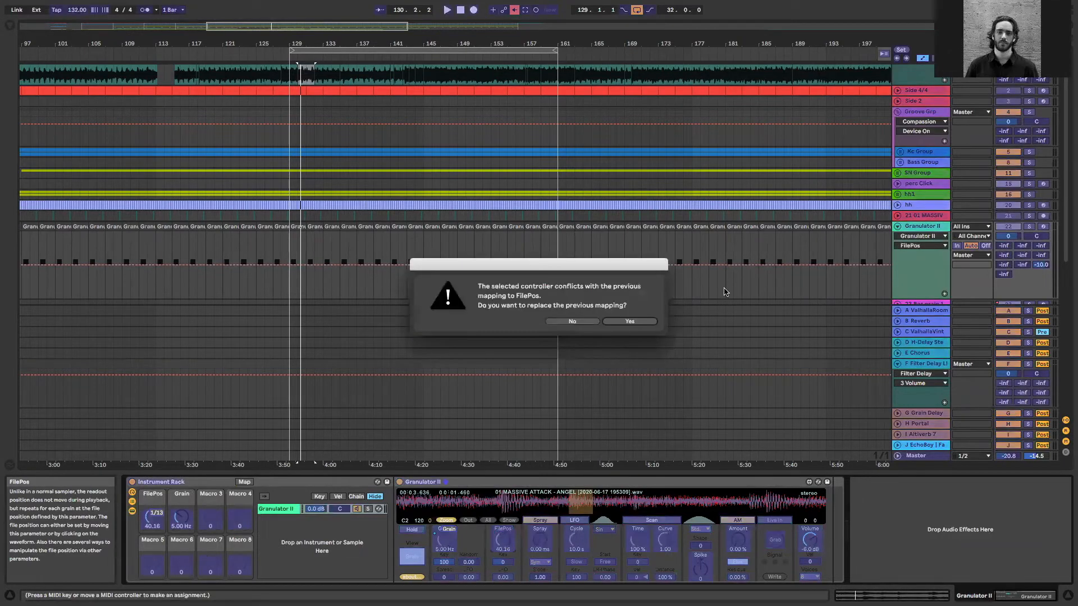
left_click(629, 322)
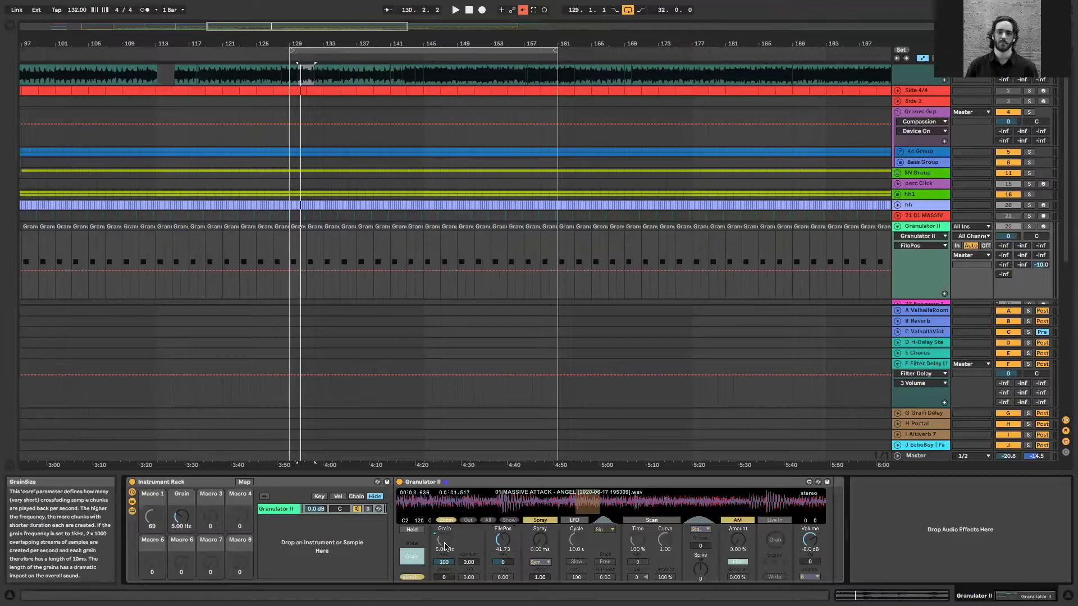
key("ctrl+m")
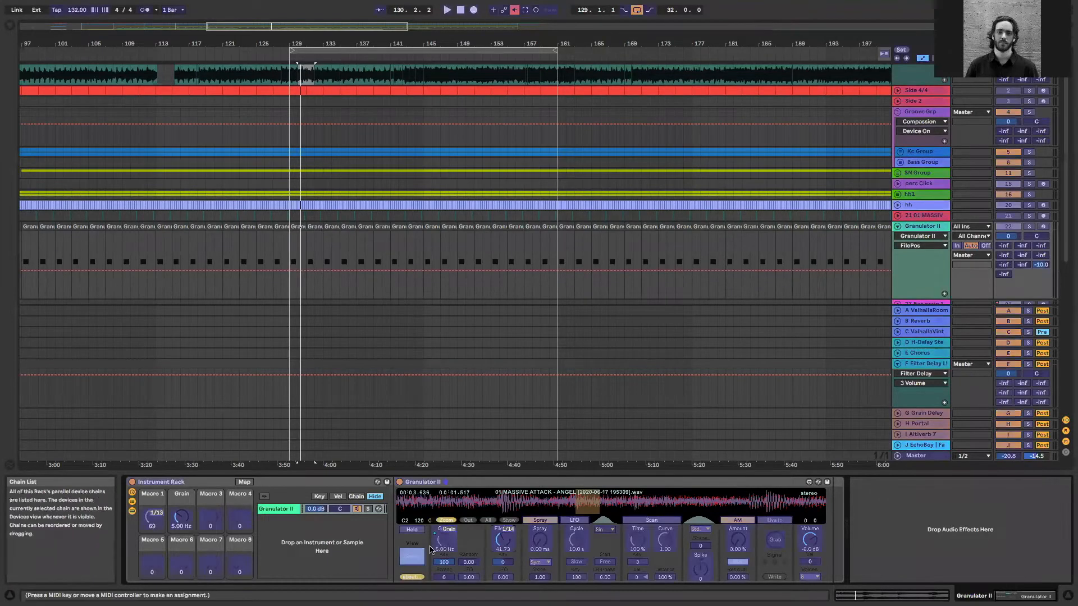
left_click(183, 518)
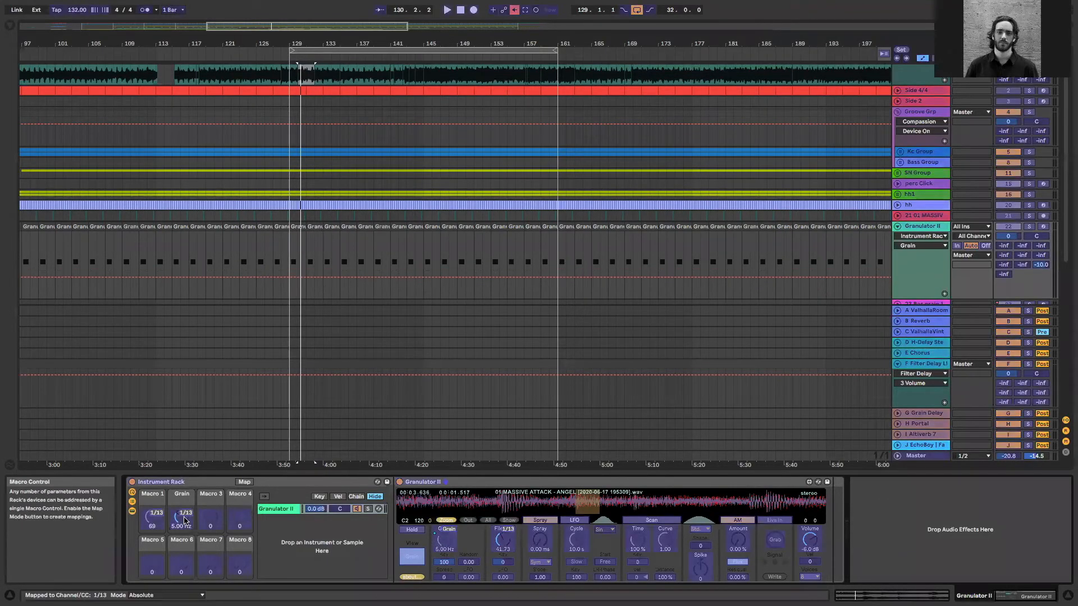
left_click(186, 520)
left_click(153, 521)
key("super+m")
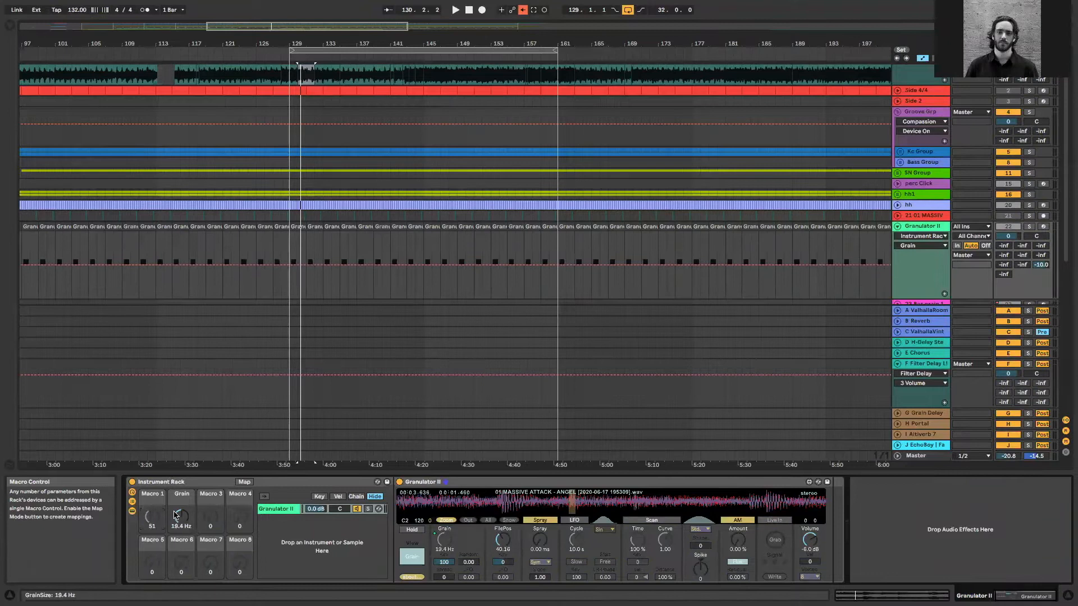
Vary the Grain macro and audition the soloed Granulator II track from bar 156
left_click_drag(175, 515, 175, 515)
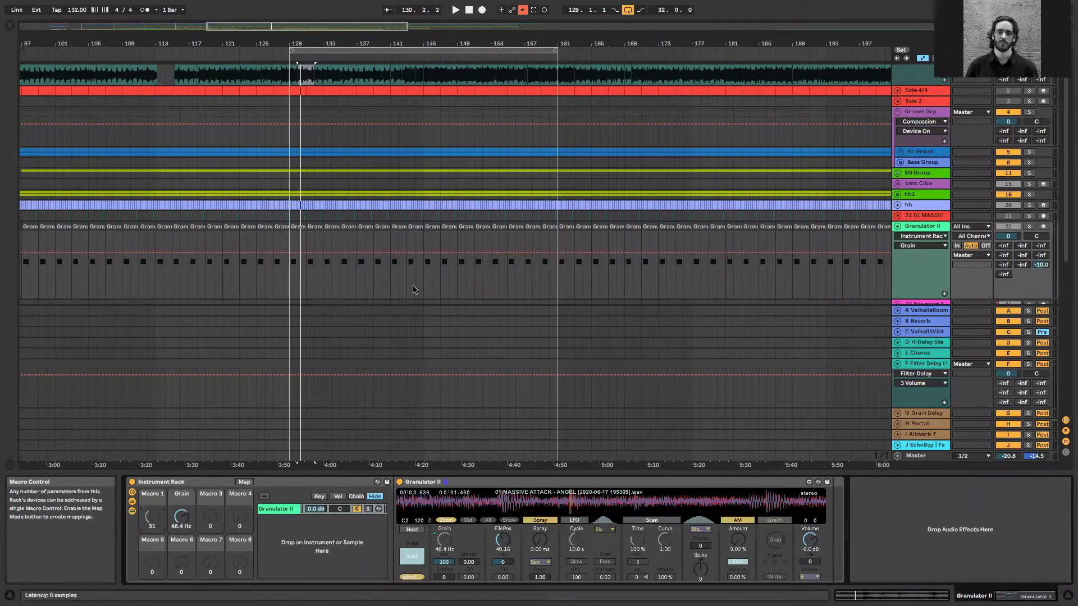
left_click(516, 239)
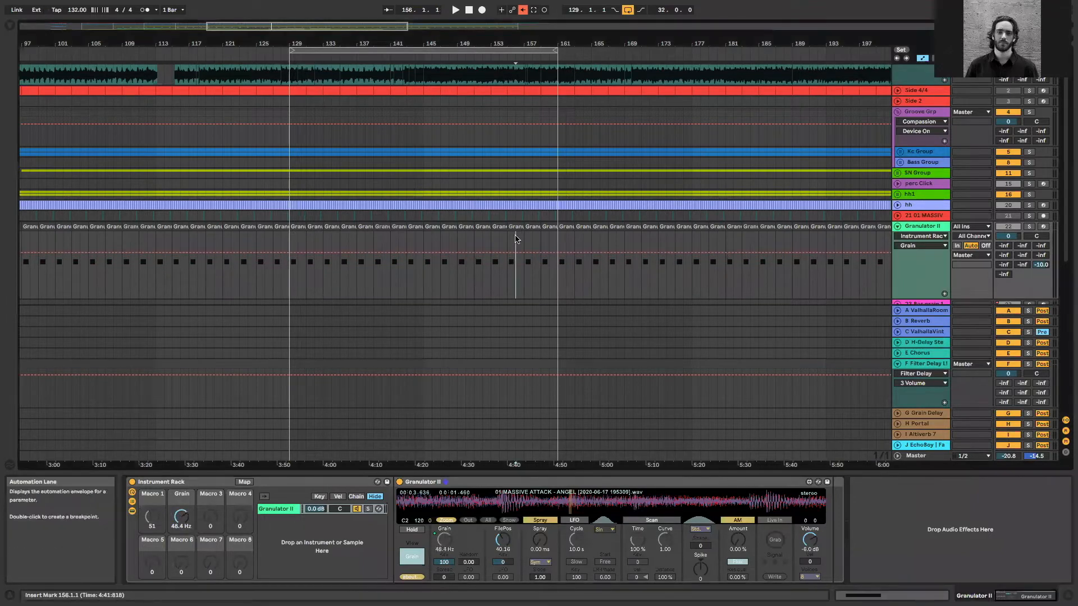
left_click(1029, 227)
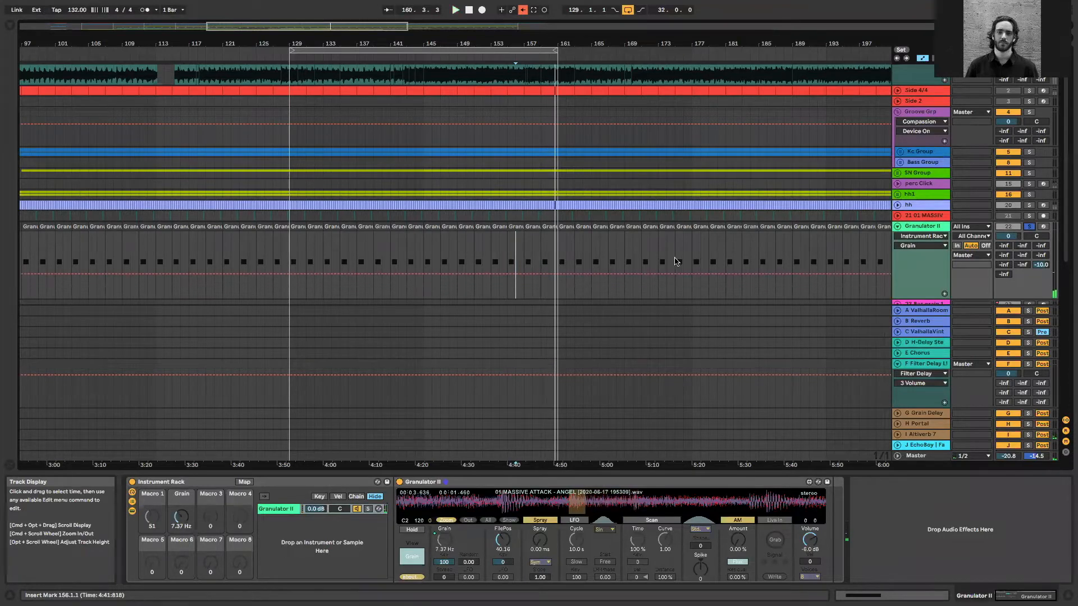
Map Granulator II's Spray parameter to Macro 3 of the Instrument Rack
key("ctrl+m")
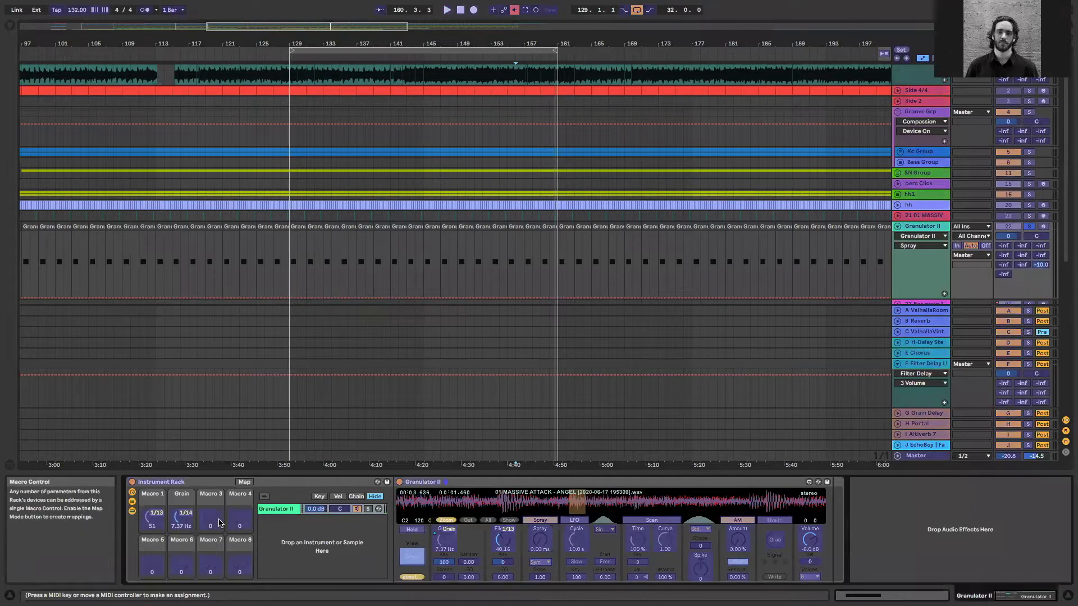
left_click(245, 482)
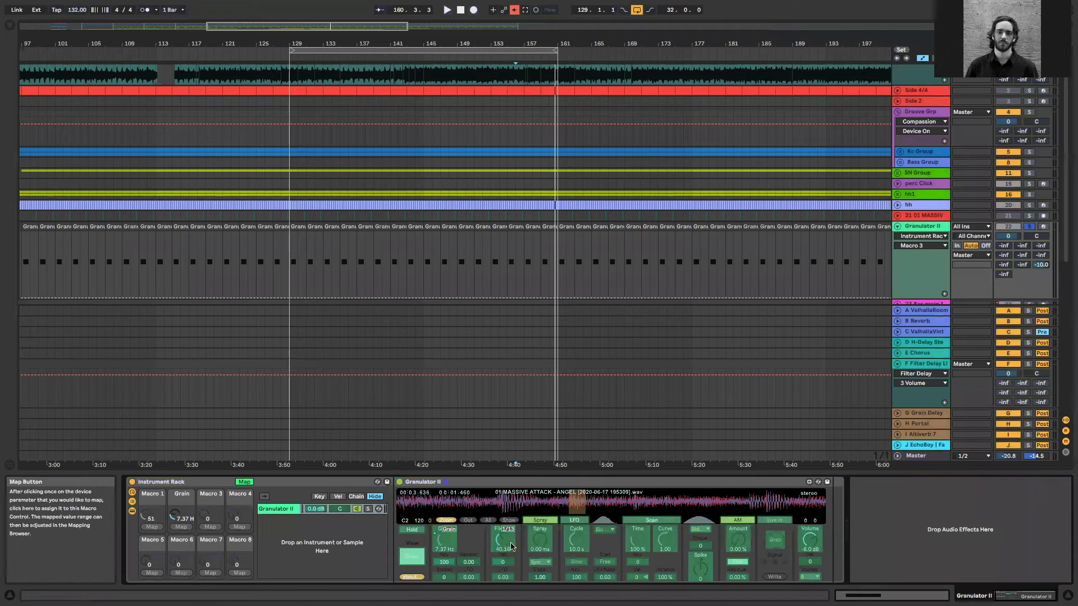
left_click(540, 541)
left_click(209, 526)
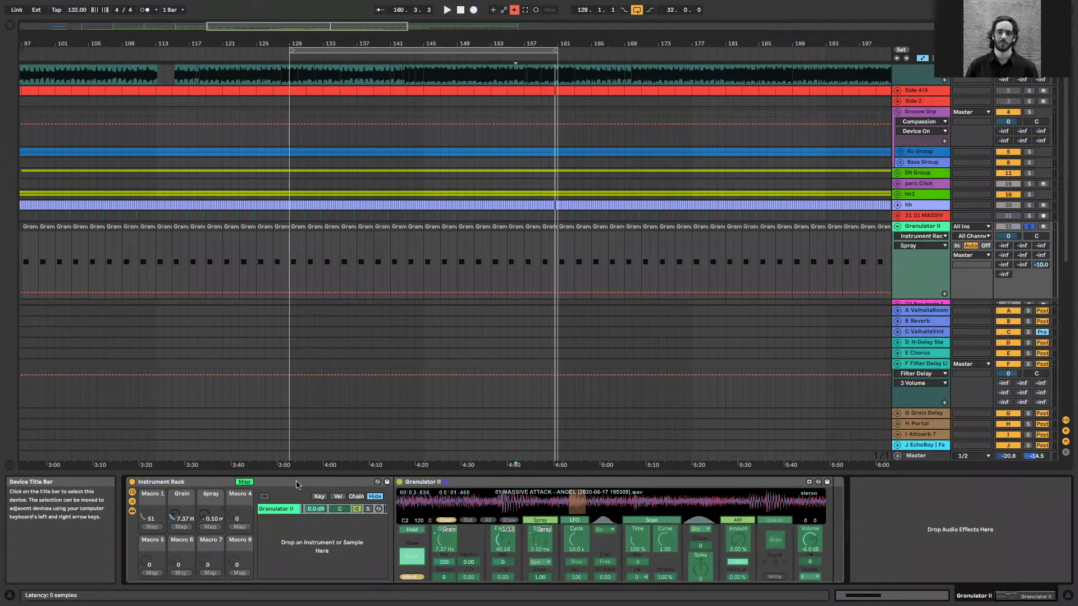
left_click(244, 482)
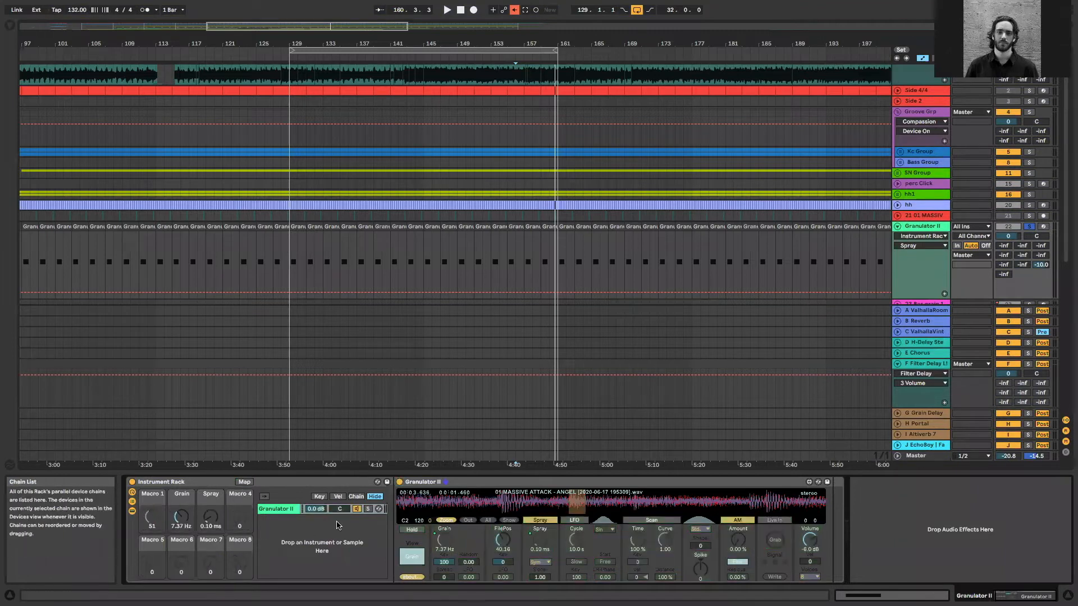
During playback, MIDI-map Granulator II's Spray parameter directly to controller 1/15, replacing its macro mapping
key("space")
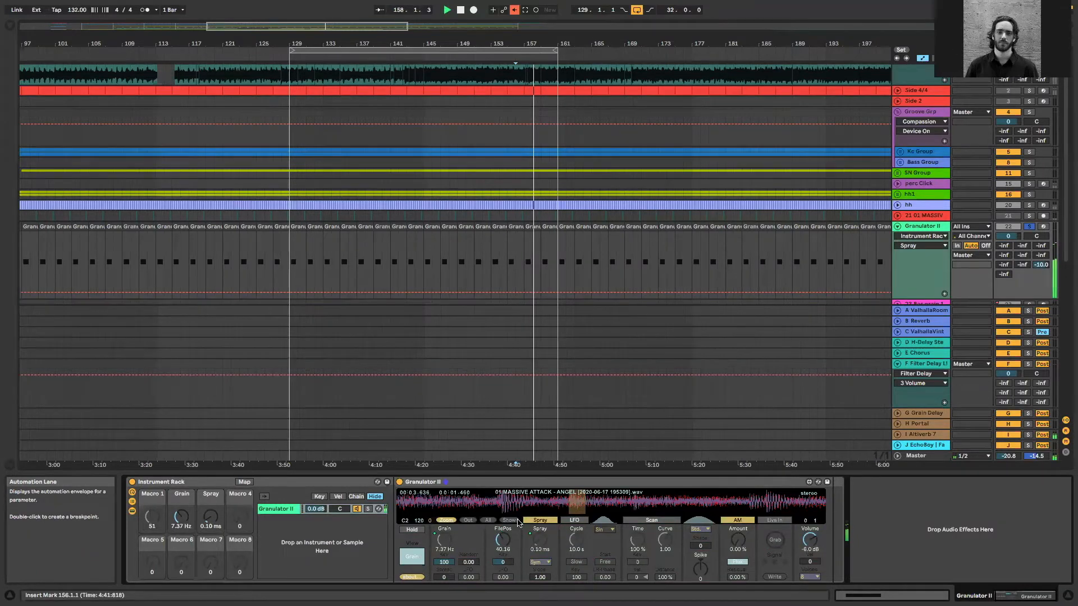
left_click(538, 547)
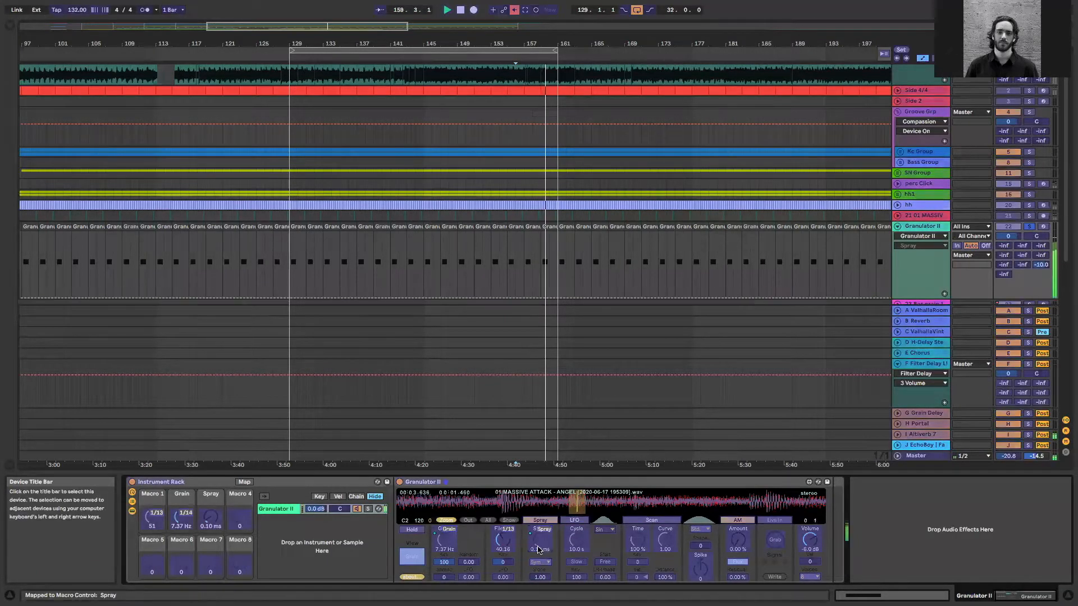
left_click(648, 330)
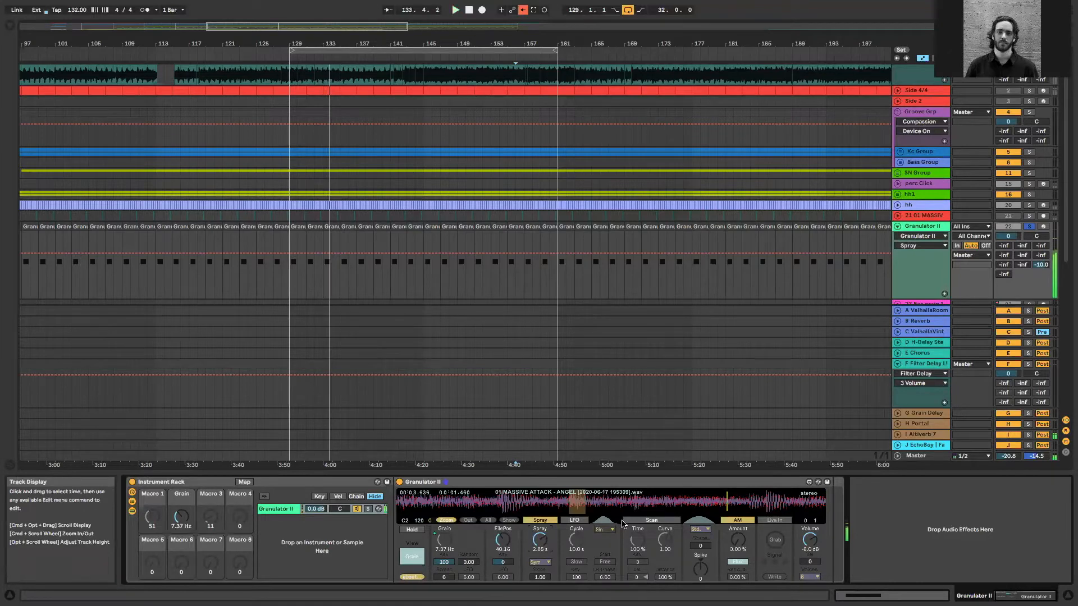
Turn on Granulator II's Scan section and assign its Time parameter to Macro 3 with MIDI controller 1/15
left_click(665, 523)
left_click(638, 539)
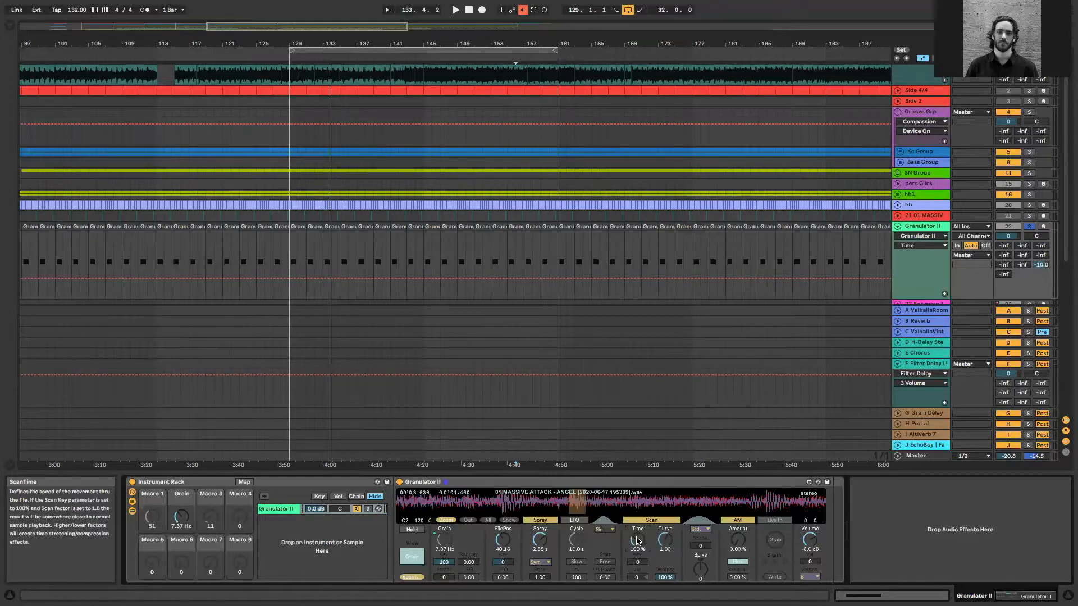
key("ctrl+m")
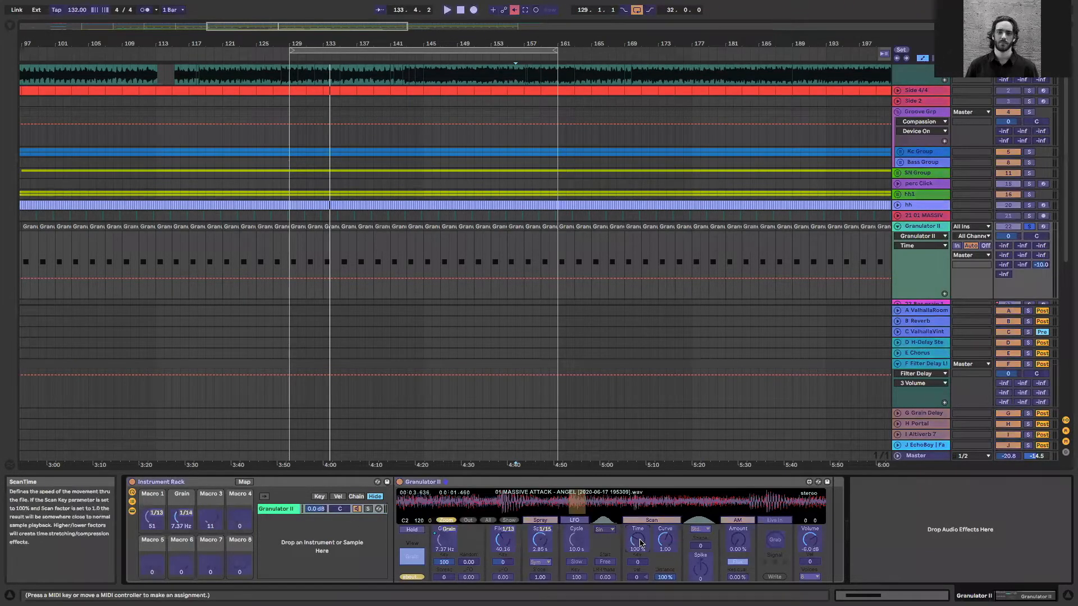
left_click(212, 522)
left_click(244, 482)
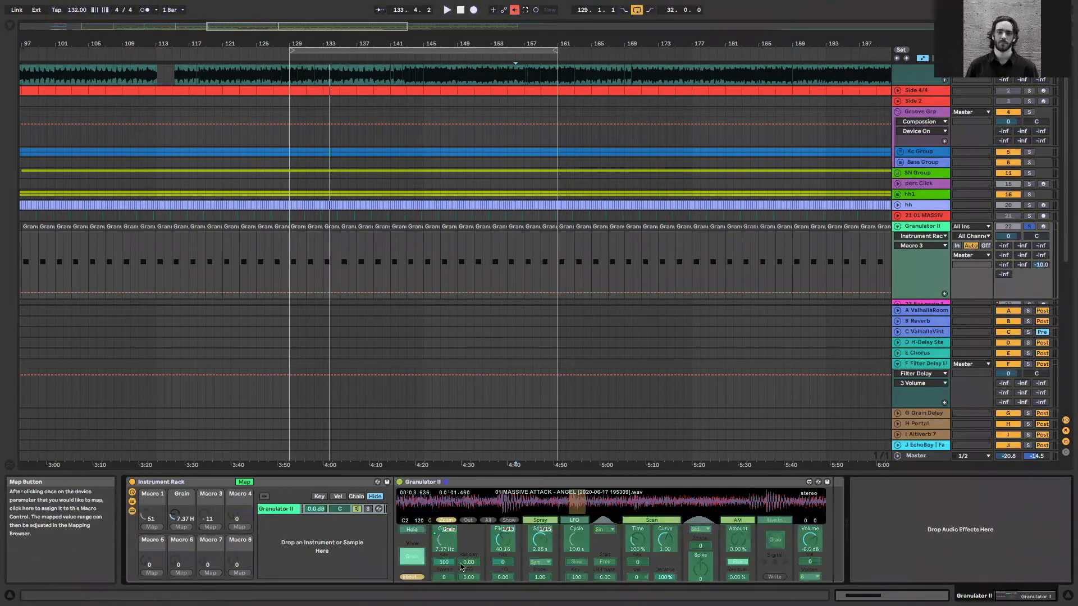
left_click(638, 540)
left_click(210, 527)
left_click(210, 527)
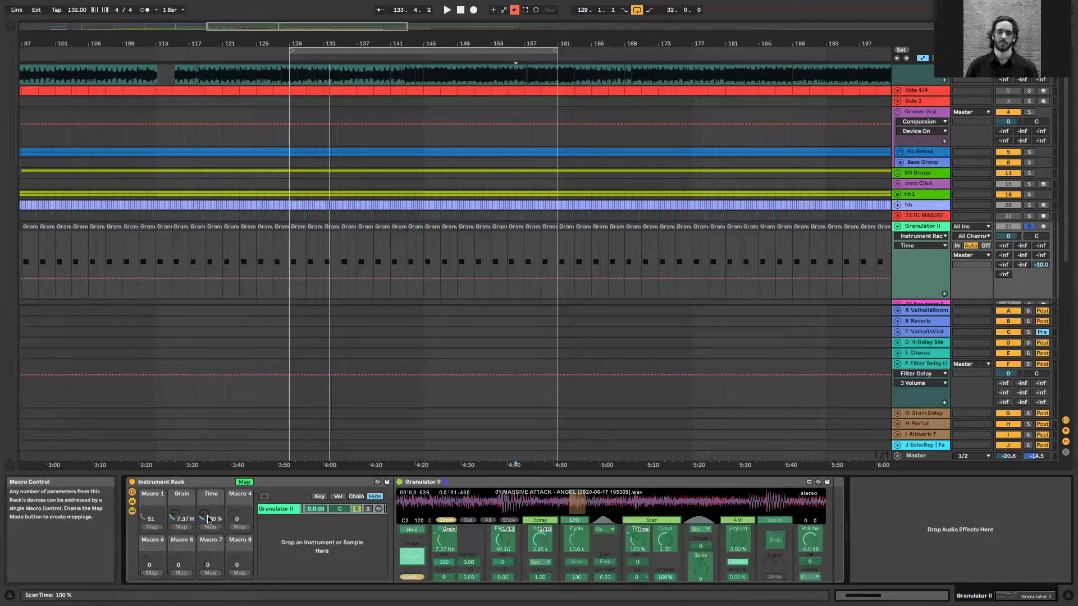
key("ctrl+m")
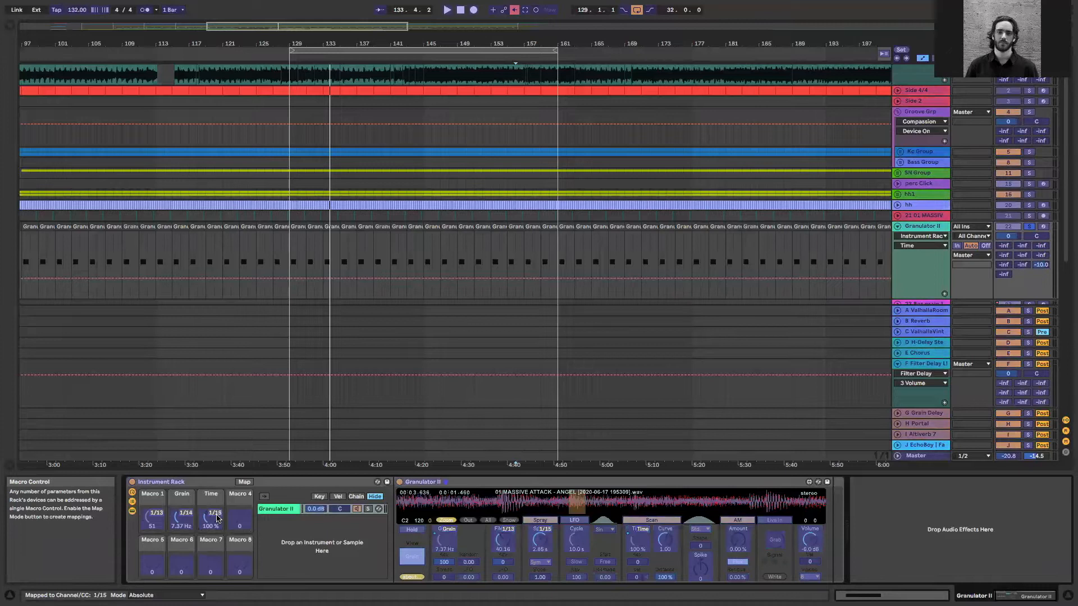
key("ctrl+m")
Delete the Granulator II track's clips from bar 107 to about bar 172 and place the insert marker at bar 129
left_click_drag(293, 237, 654, 230)
key("Delete")
left_click_drag(297, 231, 107, 223)
key("Delete")
key("minus")
key("minus")
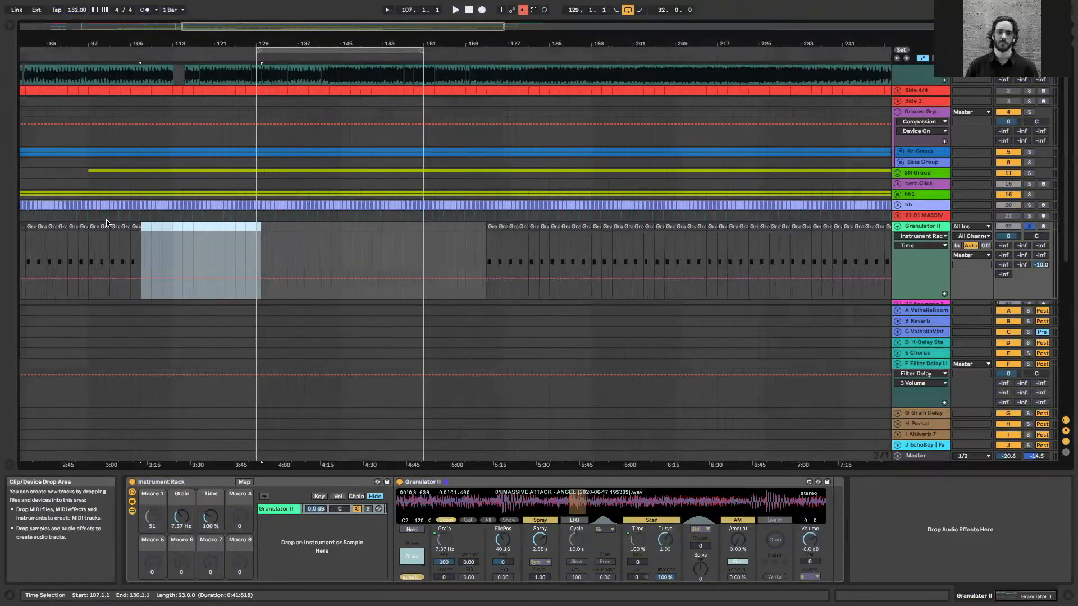
left_click_drag(236, 231, 286, 226)
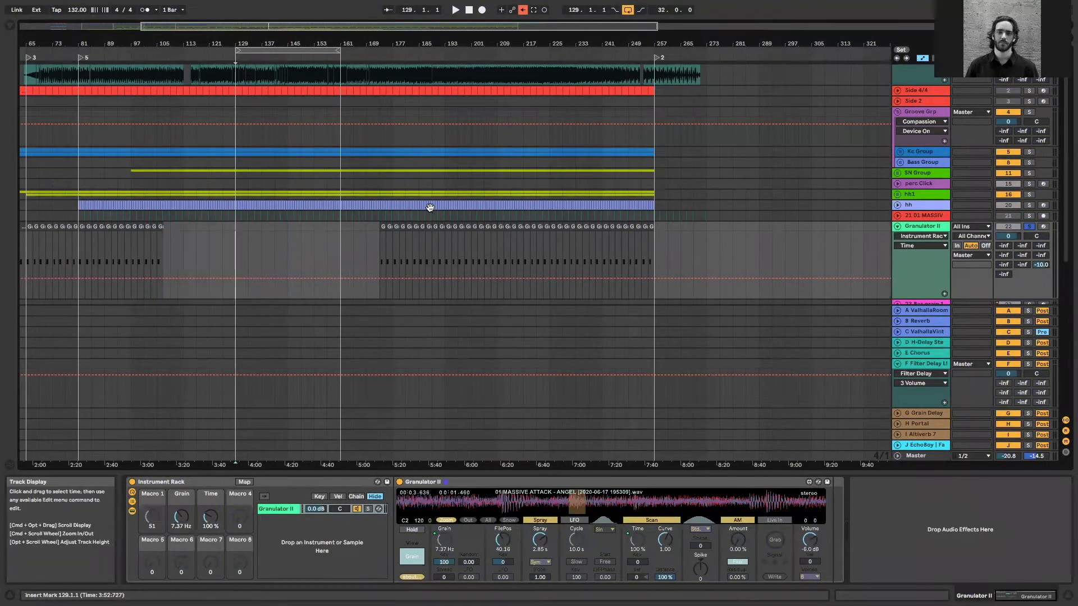
Insert a 16-bar MIDI clip at bar 129 on the Granulator II track and draw a C3 note spanning its full length
key("super+shift+m")
key("shift+Tab")
key("shift+Tab")
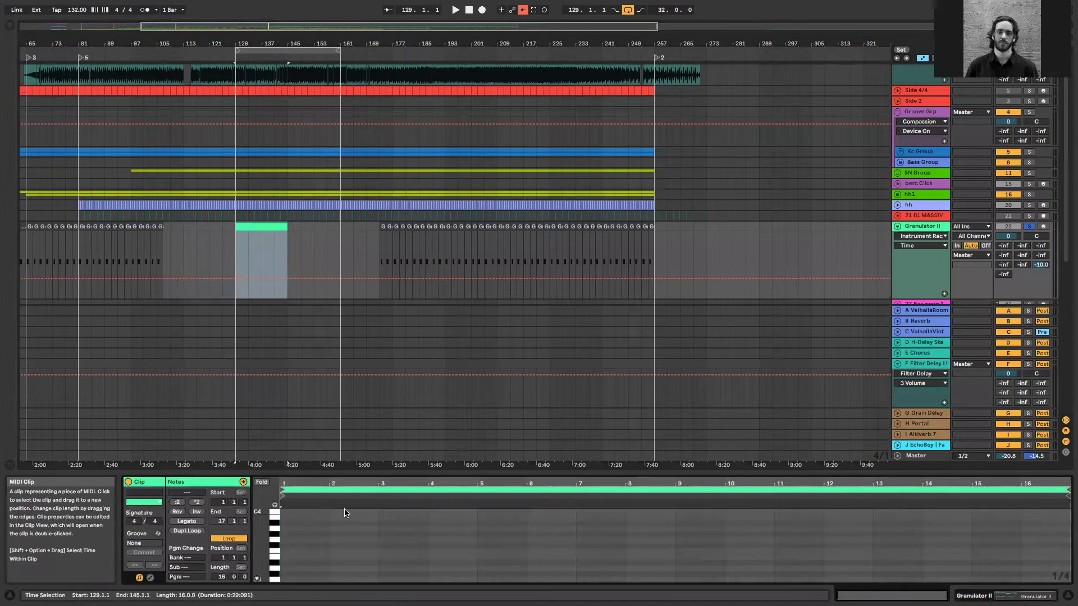
left_click(290, 581)
double_click(289, 580)
left_click_drag(290, 581, 1033, 528)
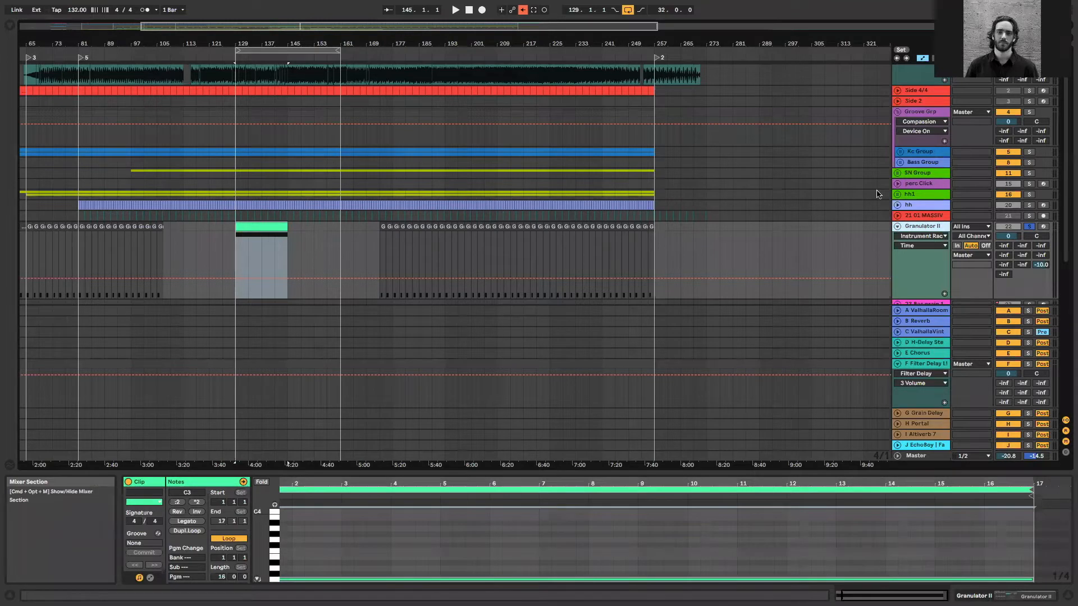
Add an audio track below Granulator II, set its input to Granulator II and arm it for recording
key("super+t")
left_click(973, 260)
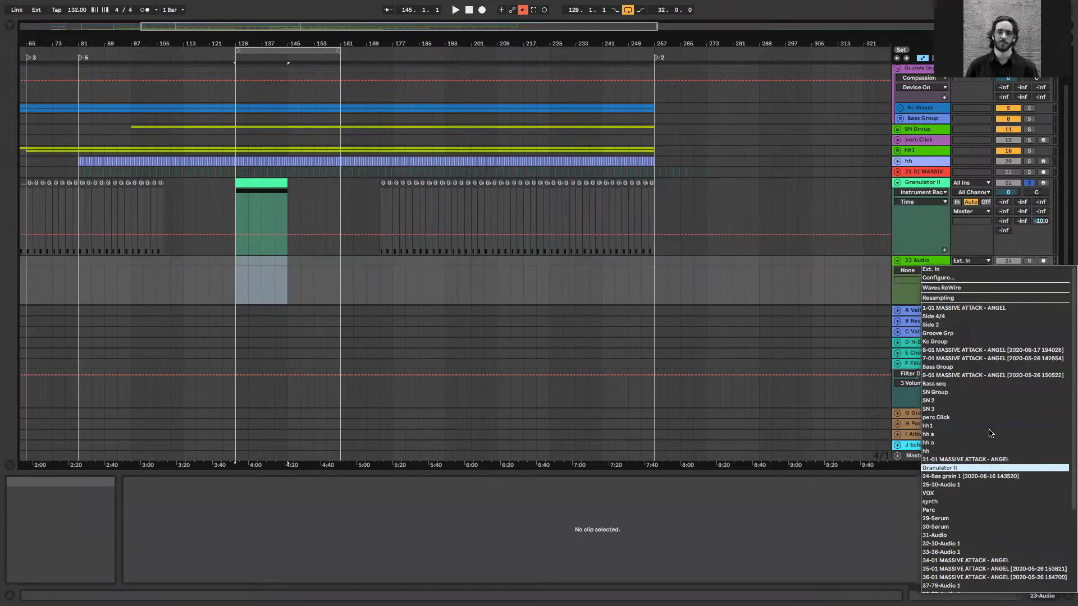
key("Return")
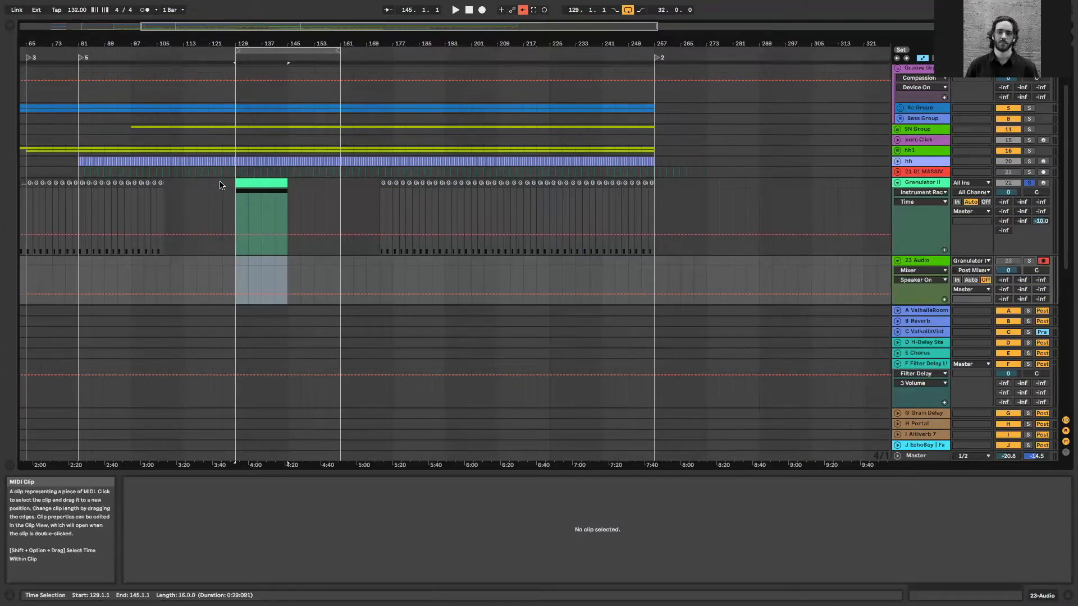
Loop the new Granulator II clip for 16 bars from bar 129, play it and show the track's devices
left_click(223, 183)
left_click(276, 181)
key("super+l")
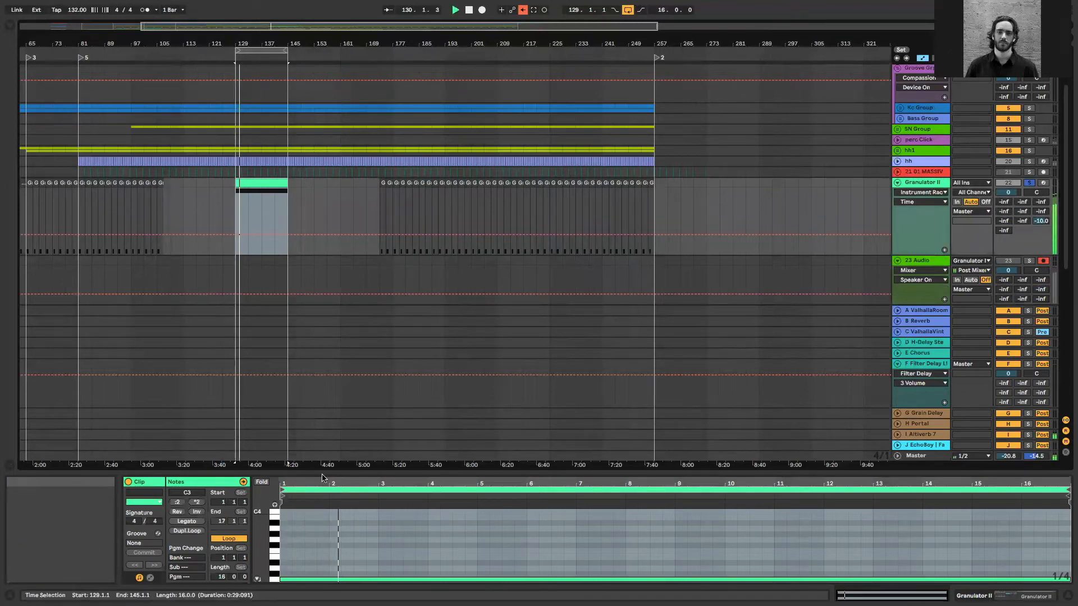
key("shift+Tab")
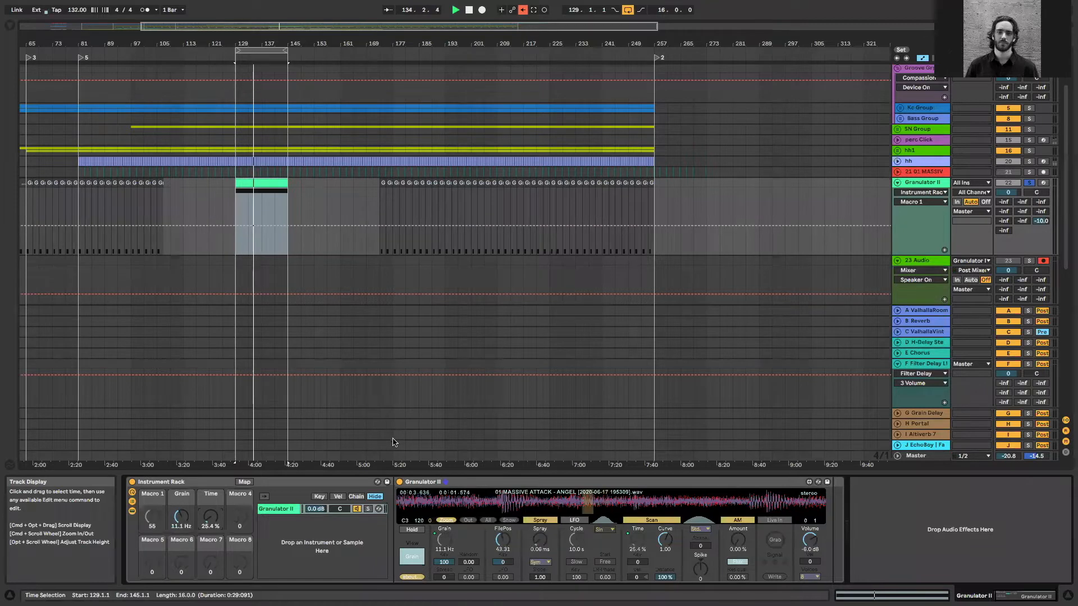
Audition the looped Granulator II clip and raise its send to C ValhallaVint to -10.6 dB
key("space")
key("space")
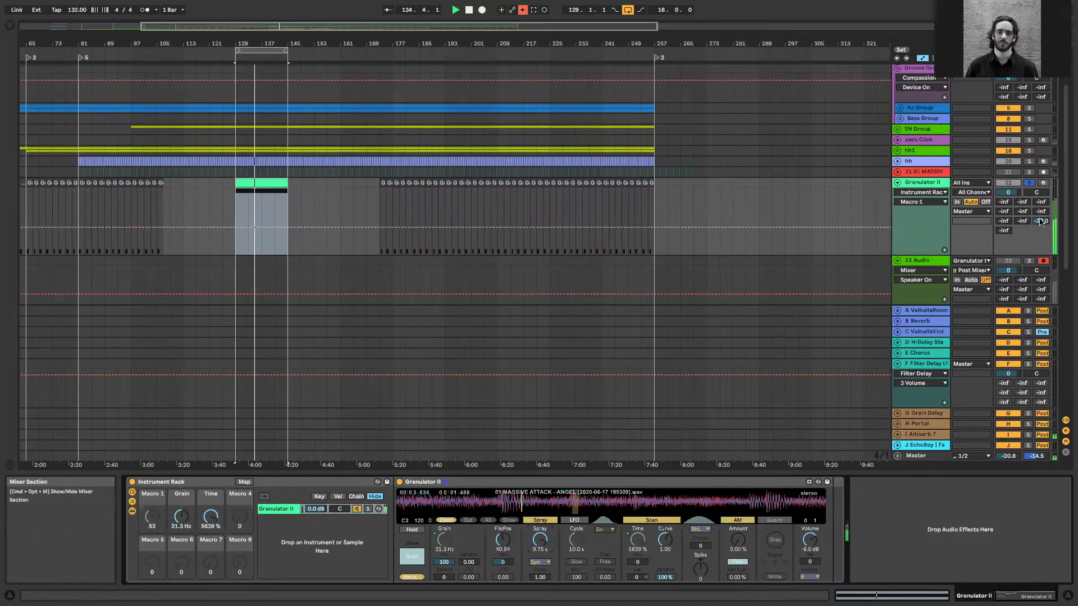
left_click_drag(1041, 202, 1041, 170)
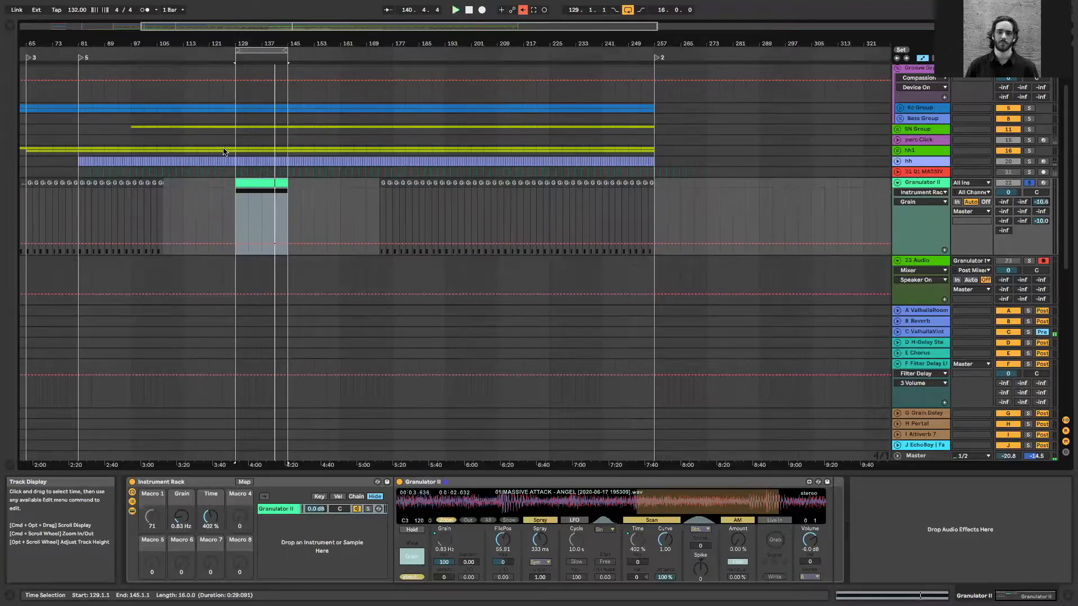
key("space")
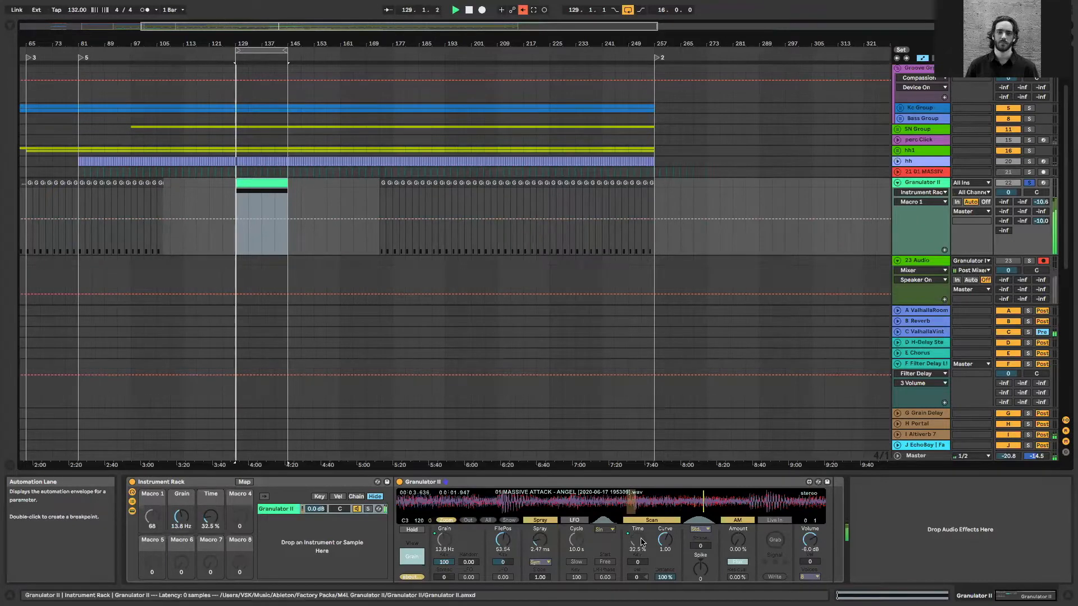
Remove the 1/15 MIDI controller mapping from the Instrument Rack's Time macro, leaving that controller on Spray
right_click(629, 525)
left_click(575, 583)
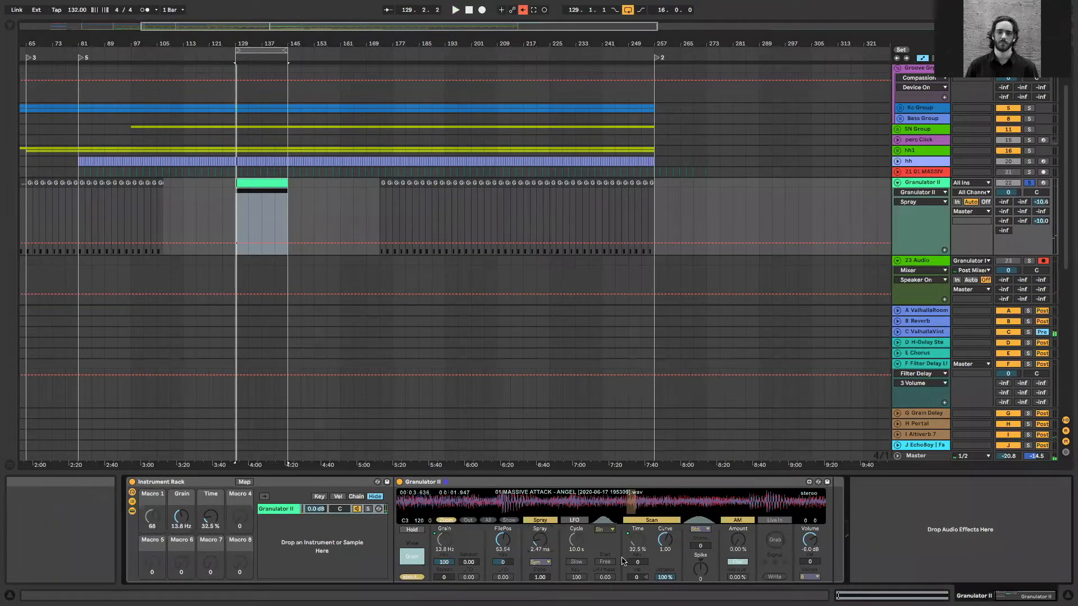
key("super+m")
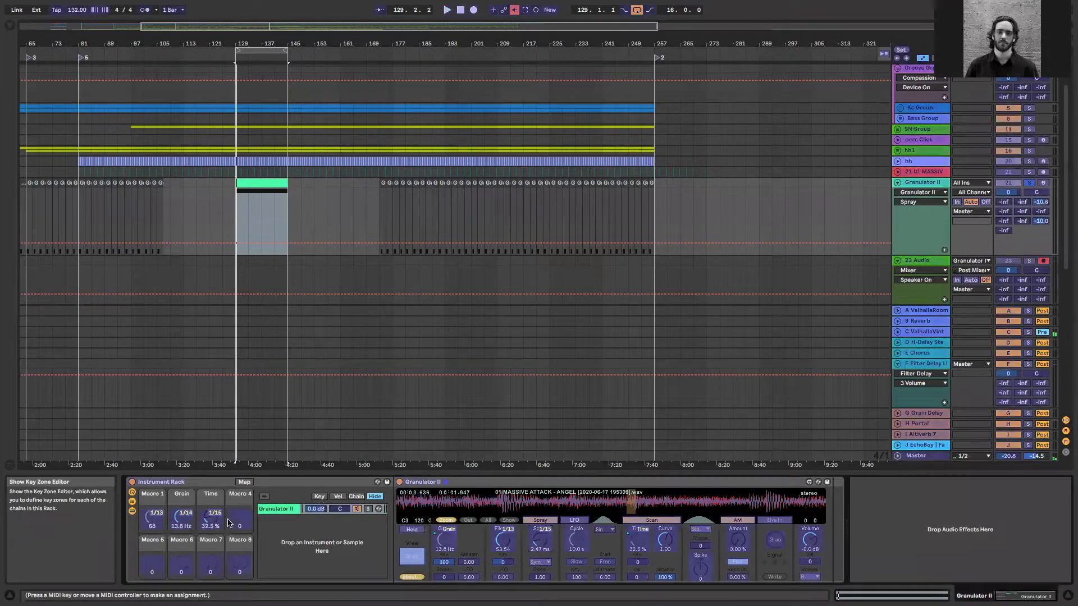
left_click(212, 521)
key("space")
left_click(636, 535)
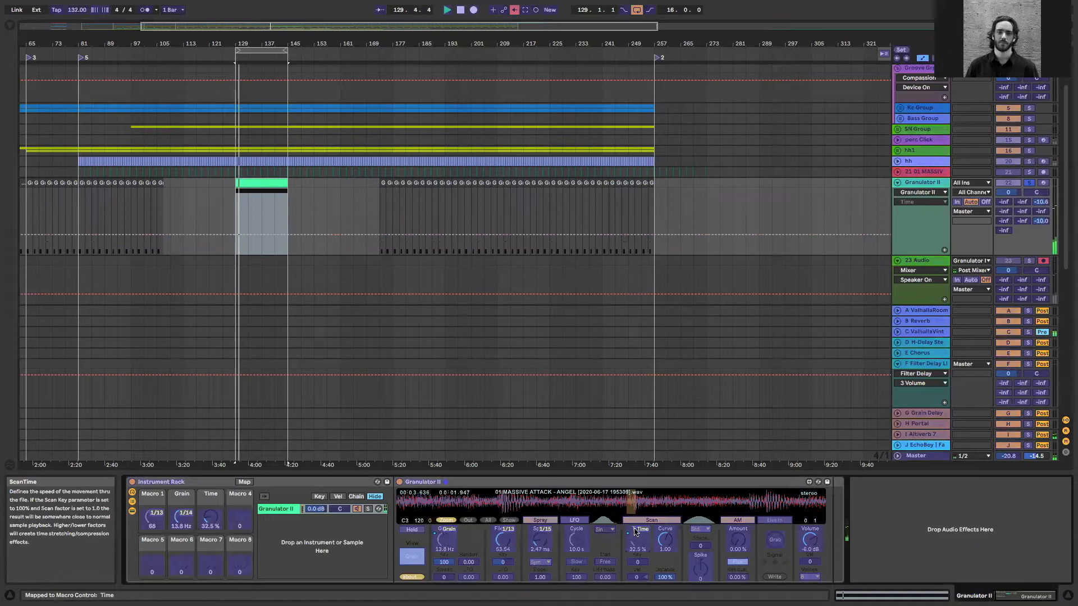
key("super+m")
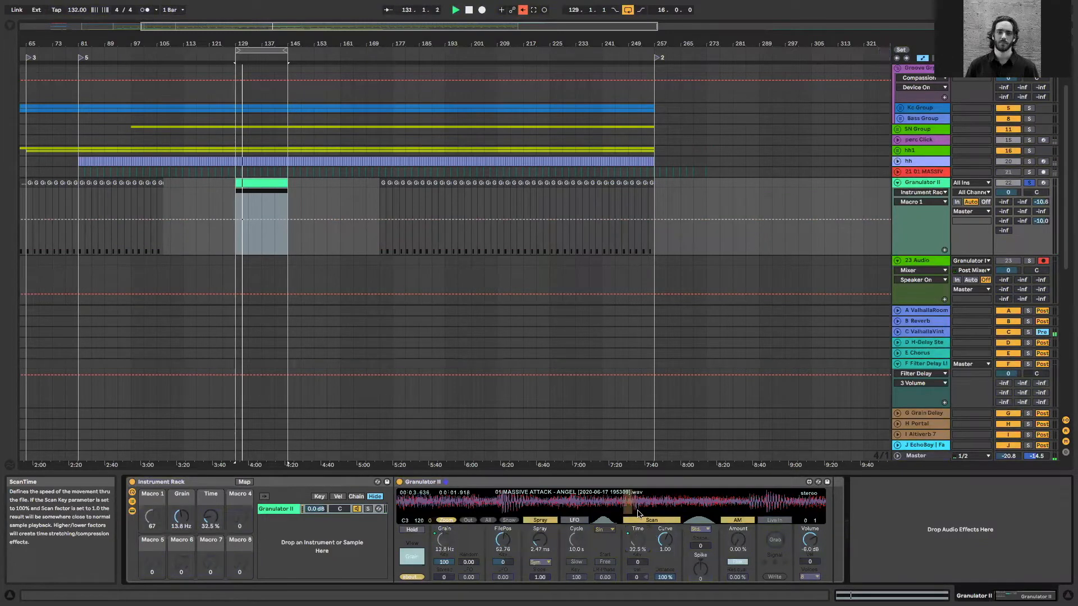
Raise the Instrument Rack's Time macro to about 1934% and play the loop
left_click_drag(208, 520, 209, 505)
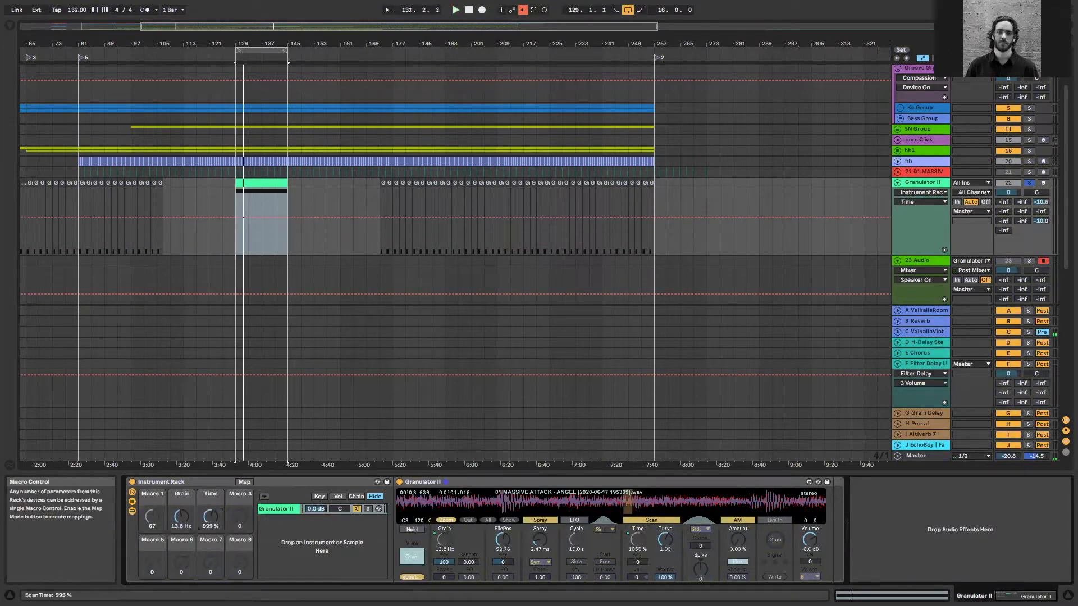
key("space")
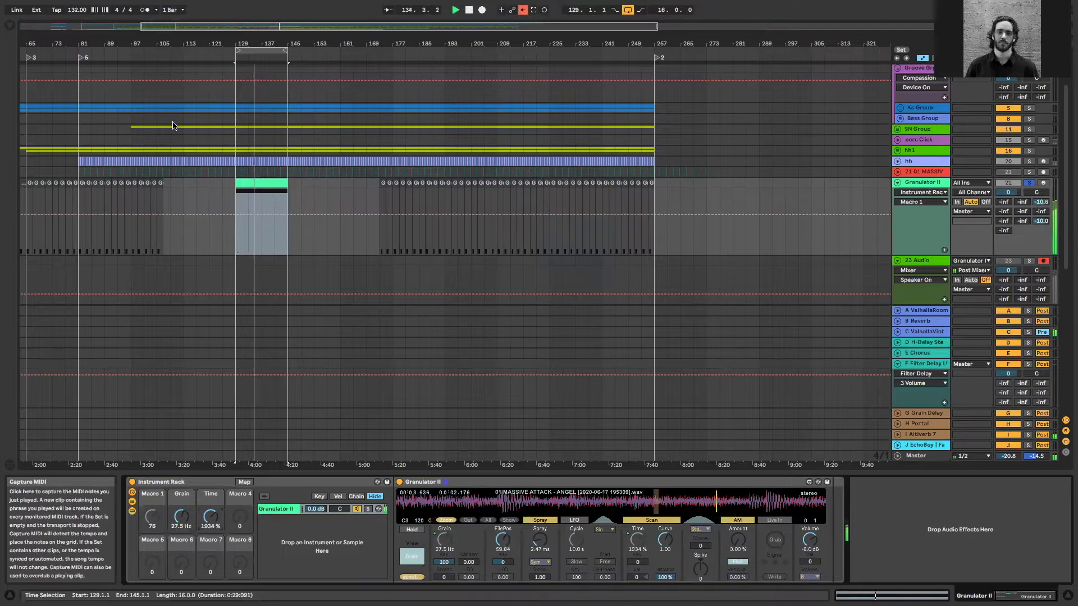
scroll(471, 224, "up", 3)
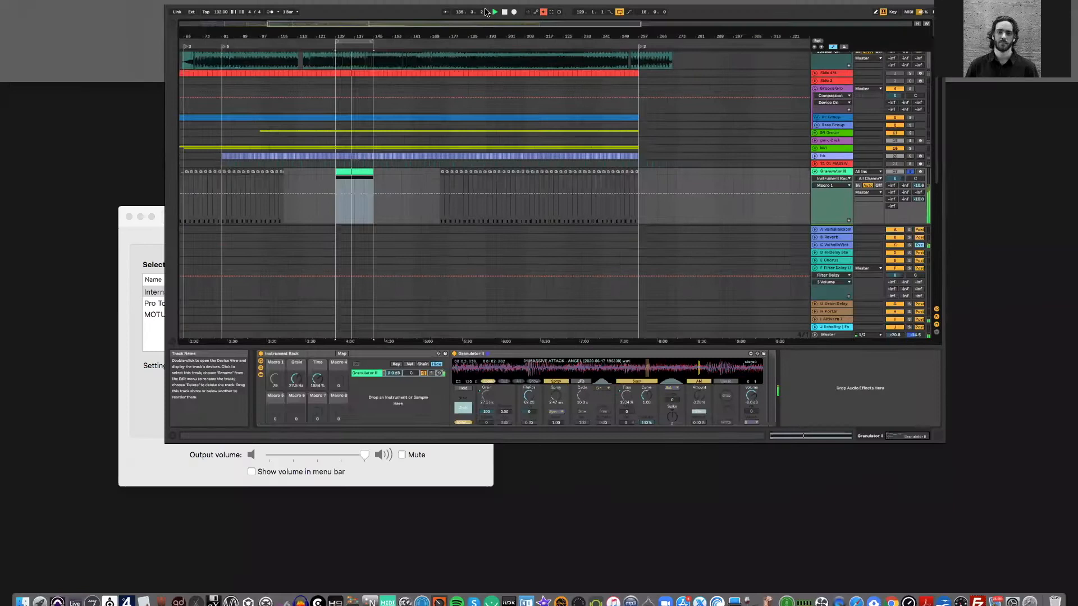
Start recording Granulator II's output onto the armed audio track during loop playback
key("ctrl+Up")
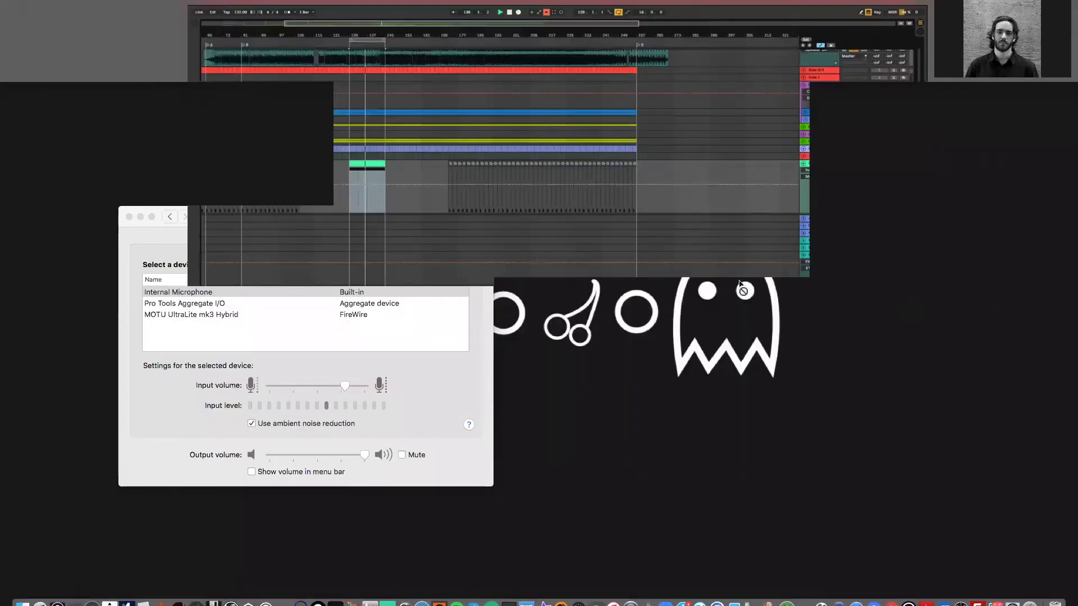
key("super+t")
key("F9")
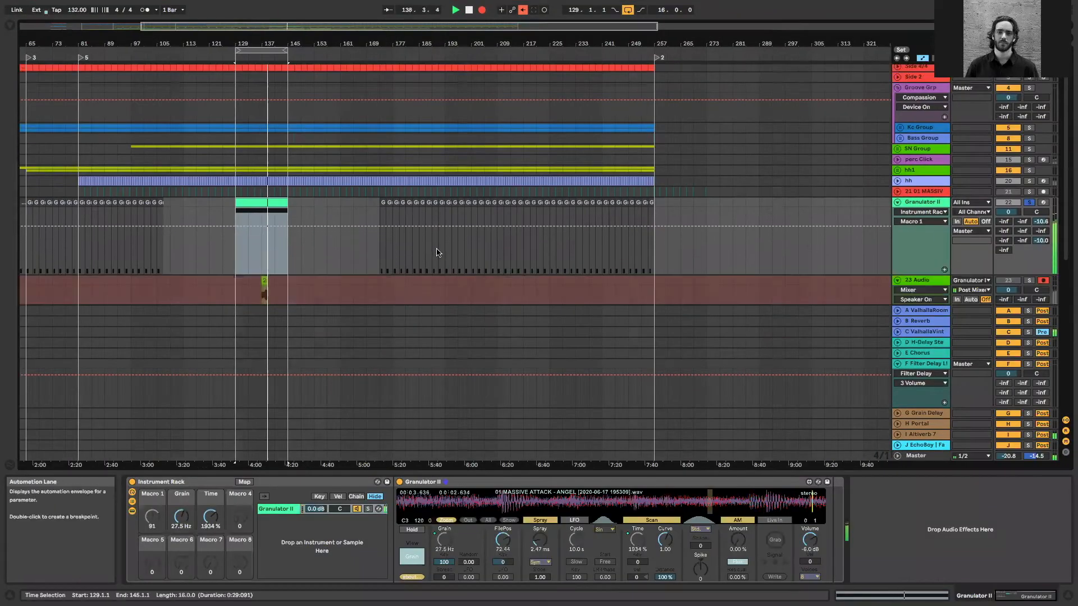
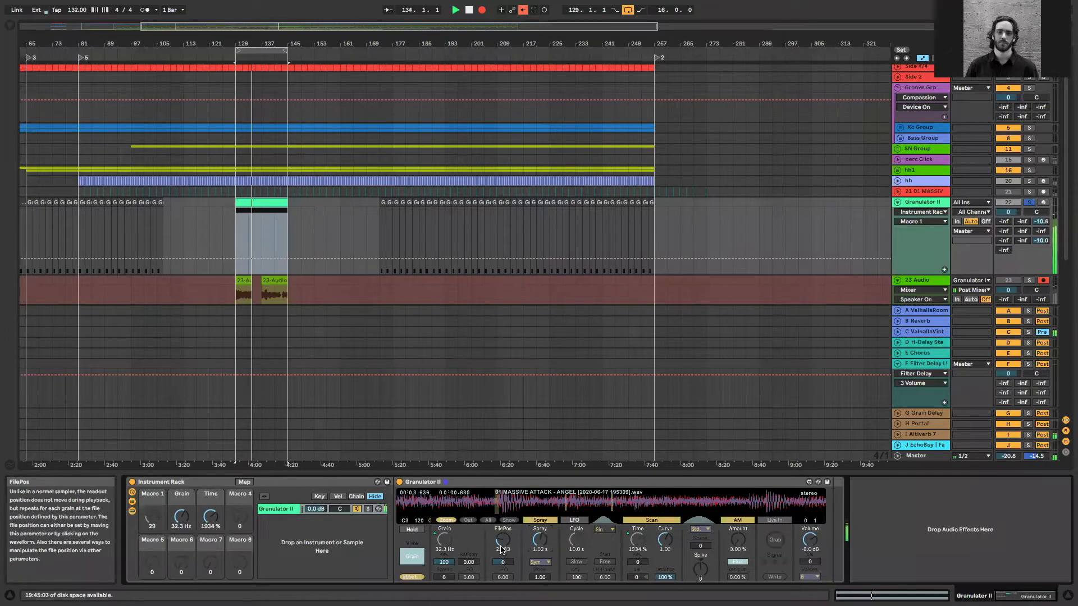
Raise Granulator II's Grain to about 64.9 Hz while recording, and stop the recording
left_click_drag(443, 540, 444, 542)
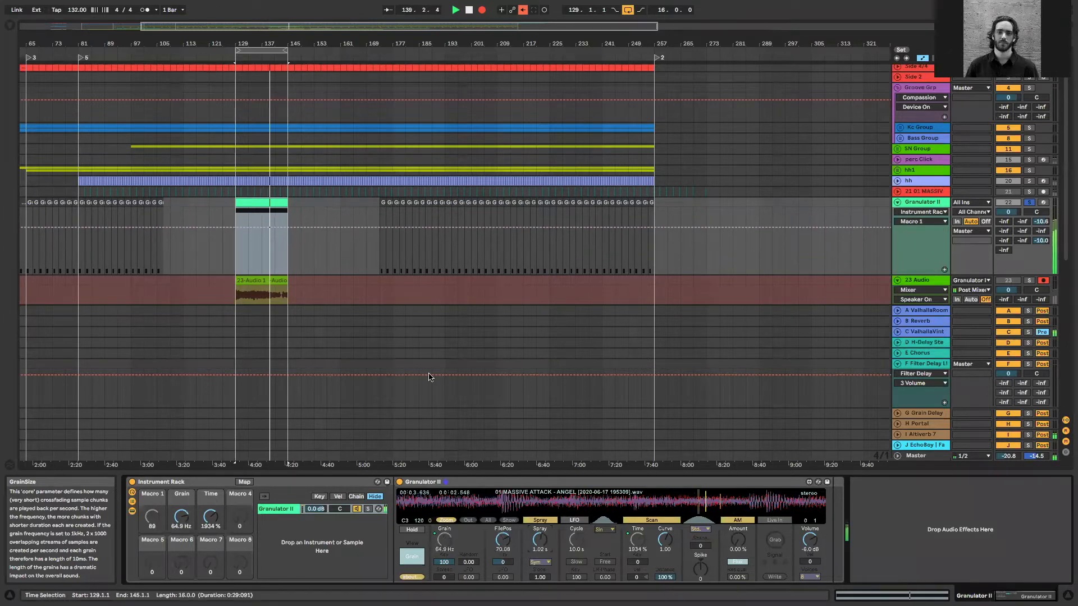
key("F9")
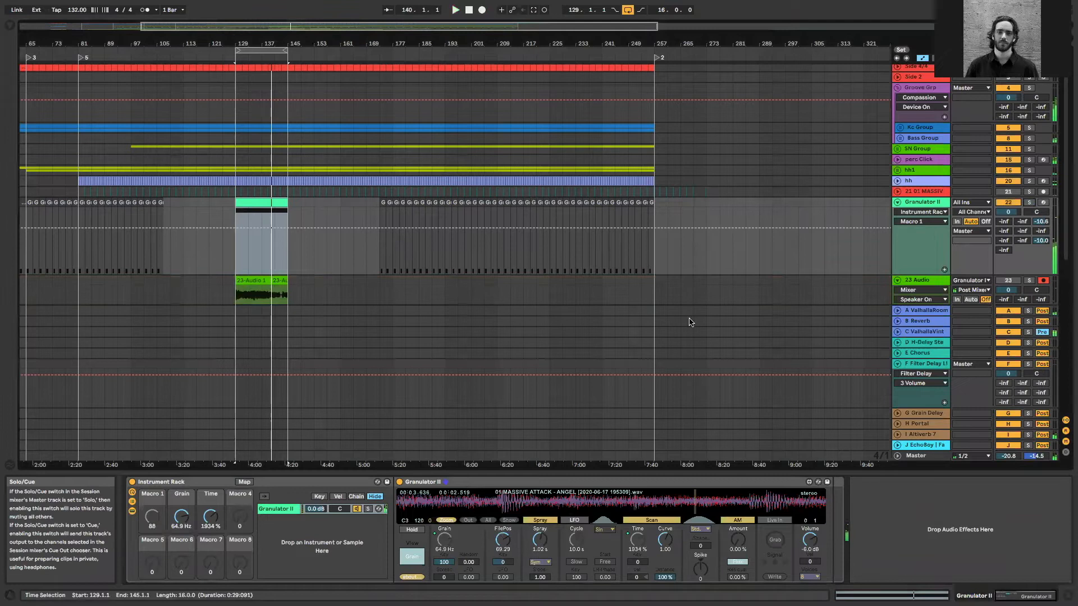
scroll(692, 320, "down", 3)
scroll(298, 332, "up", 2)
Solo the 23 Audio track and play its recorded clip from bar 137
left_click(261, 284)
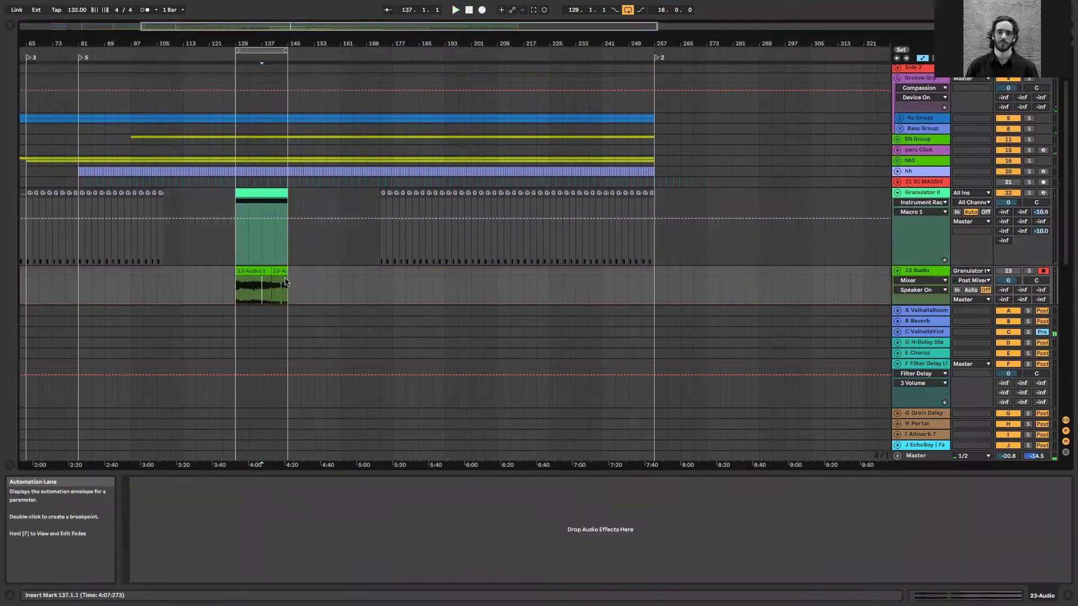
left_click(1029, 271)
key("space")
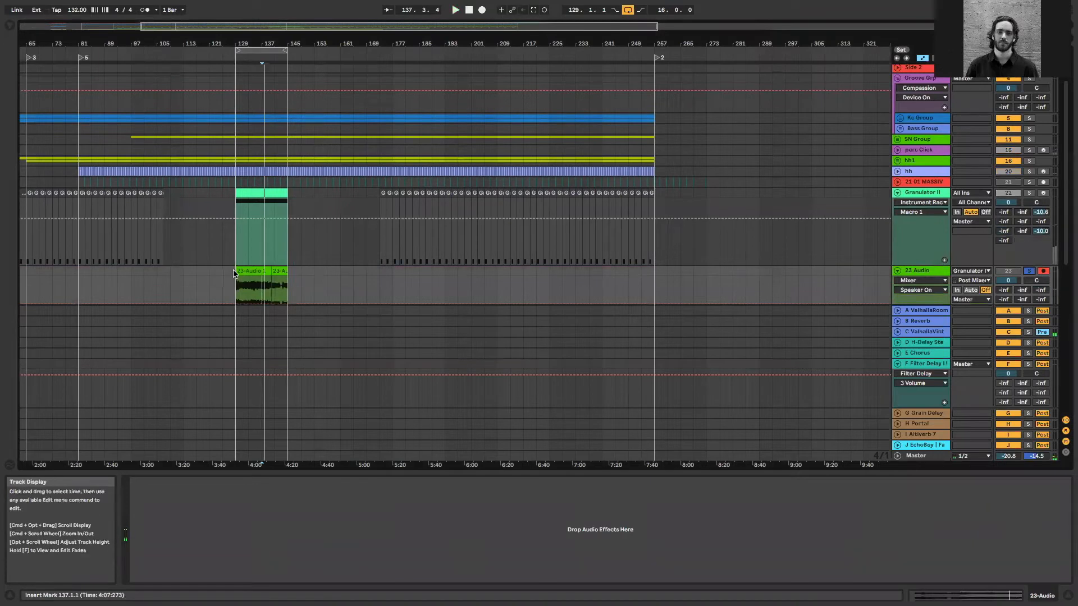
Extend the start of the first recorded clip on 23 Audio back to about bar 120.4 and audition the uncovered section
left_click_drag(235, 281, 210, 281)
key("plus")
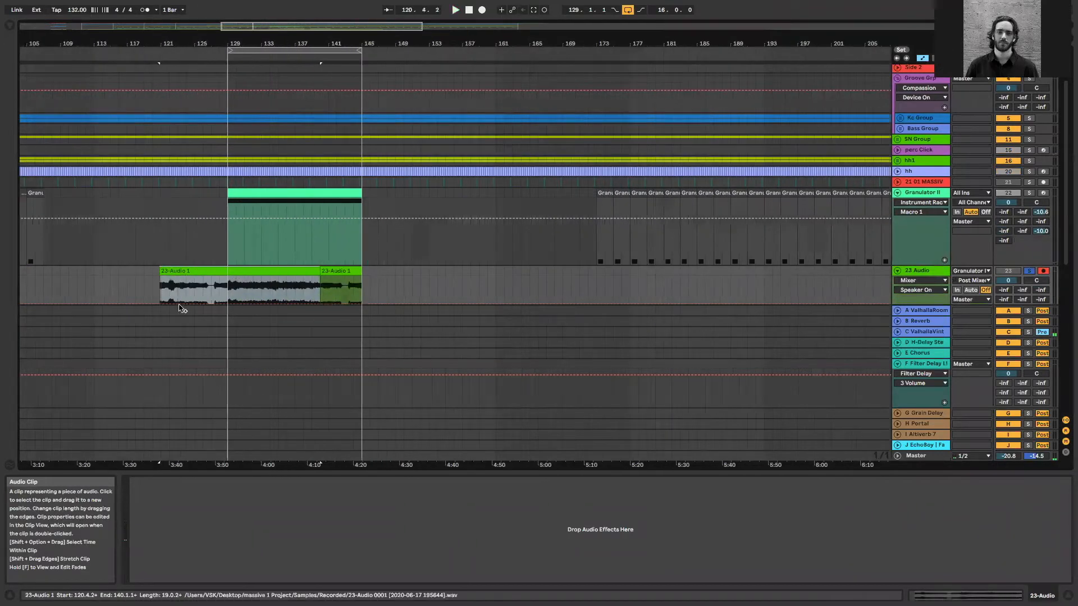
key("plus")
key("space")
left_click(140, 290)
left_click_drag(156, 44, 262, 74)
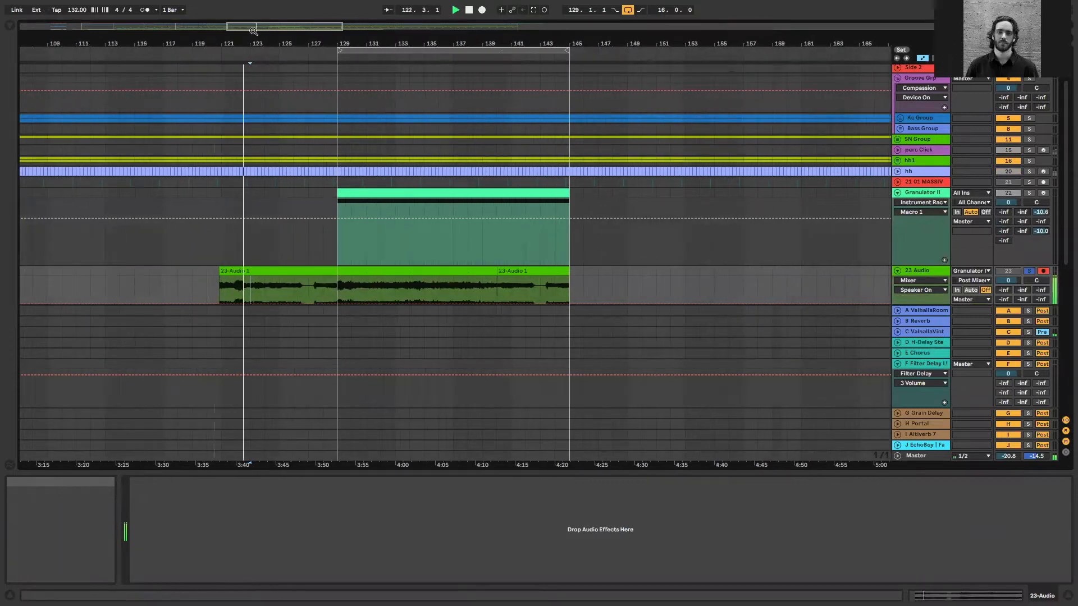
left_click_drag(254, 31, 275, 196)
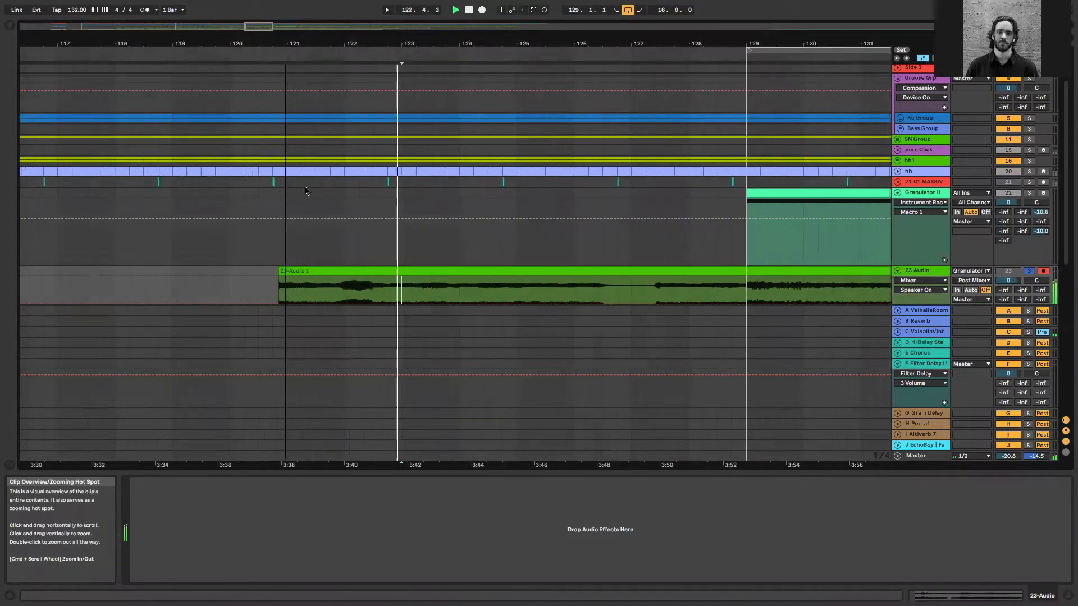
scroll(943, 210, "down", 1)
scroll(207, 209, "down", 5)
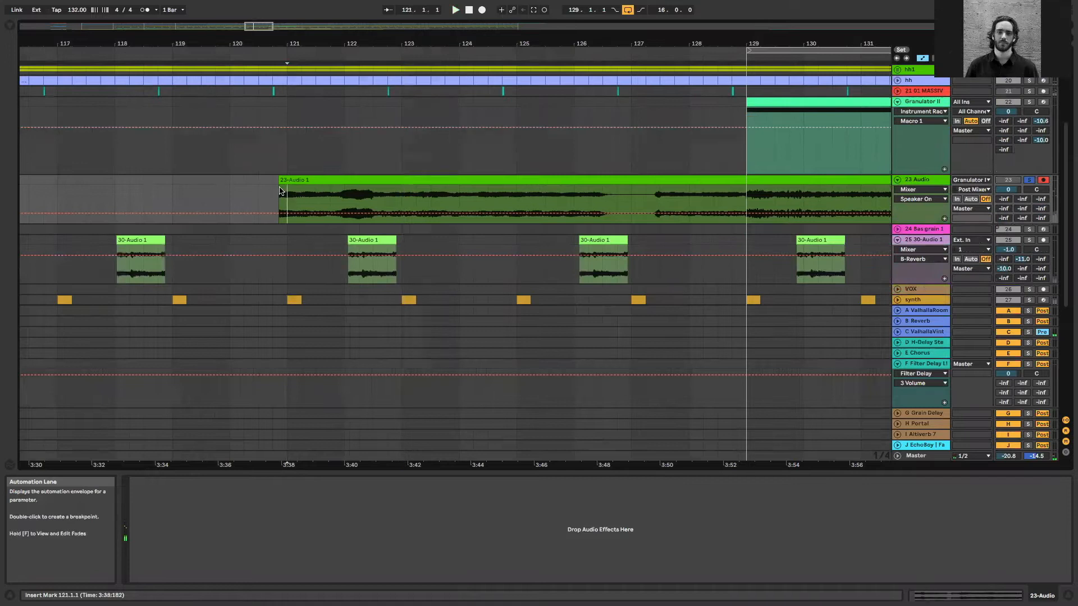
Stop playback and split the recorded clip at about bar 122.3, isolating its opening section
key("space")
left_click_drag(374, 209, 273, 198)
key("super+e")
Insert a MIDI track below 23 Audio and load the isolated clip section onto it as a Simpler sample
left_click(925, 180)
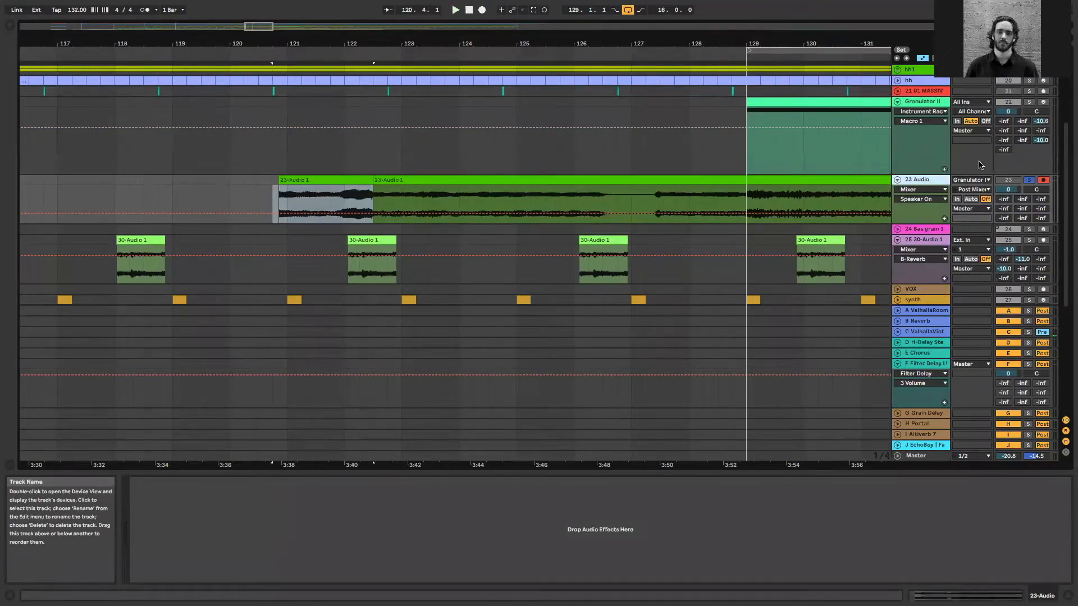
key("super+shift+t")
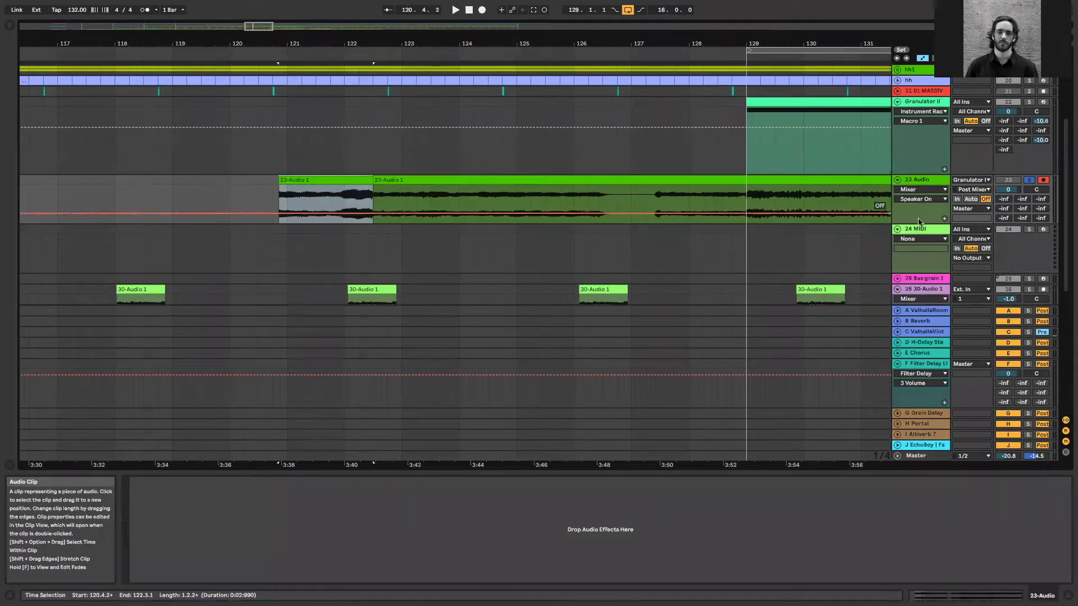
left_click_drag(326, 180, 318, 247)
left_click(316, 423)
left_click(325, 172)
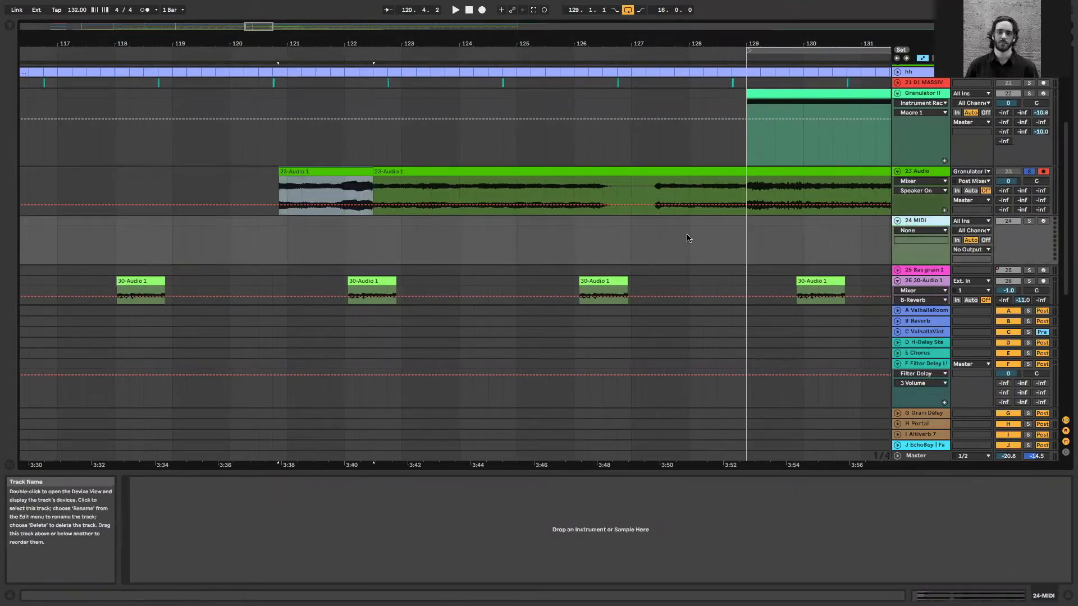
left_click_drag(335, 167, 402, 531)
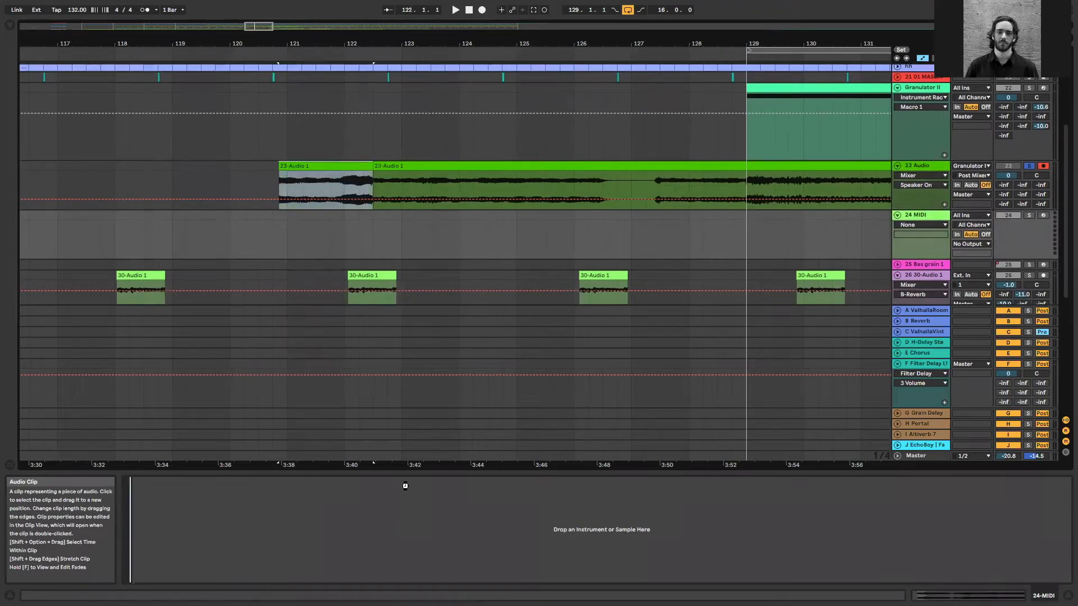
left_click_drag(401, 477, 401, 482)
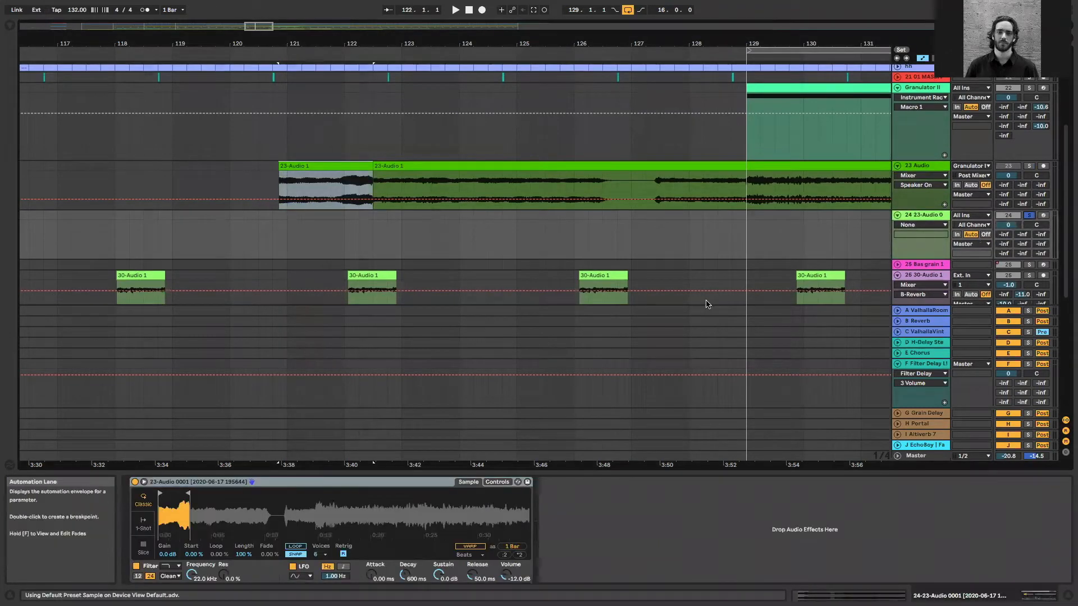
Arm the new Simpler track and raise Simpler's Volume to 9.14 dB
left_click(1043, 215)
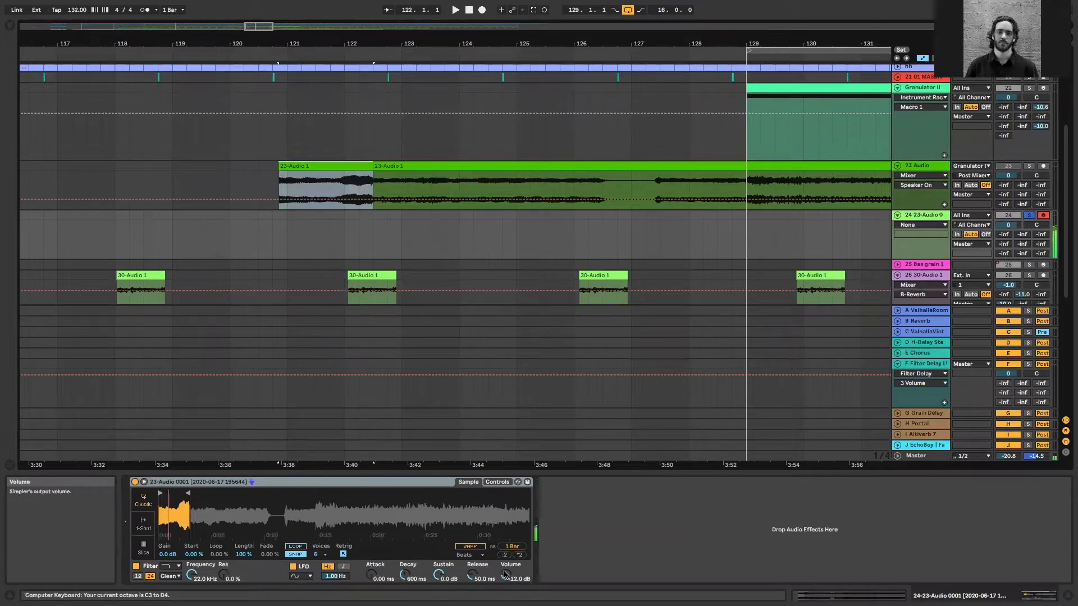
left_click_drag(504, 574, 505, 572)
Play the arrangement from about bar 66 and lower the Simpler track's volume to -11.7 dB
left_click_drag(163, 29, 163, 29)
scroll(218, 242, "down", 4)
scroll(303, 270, "left", 4)
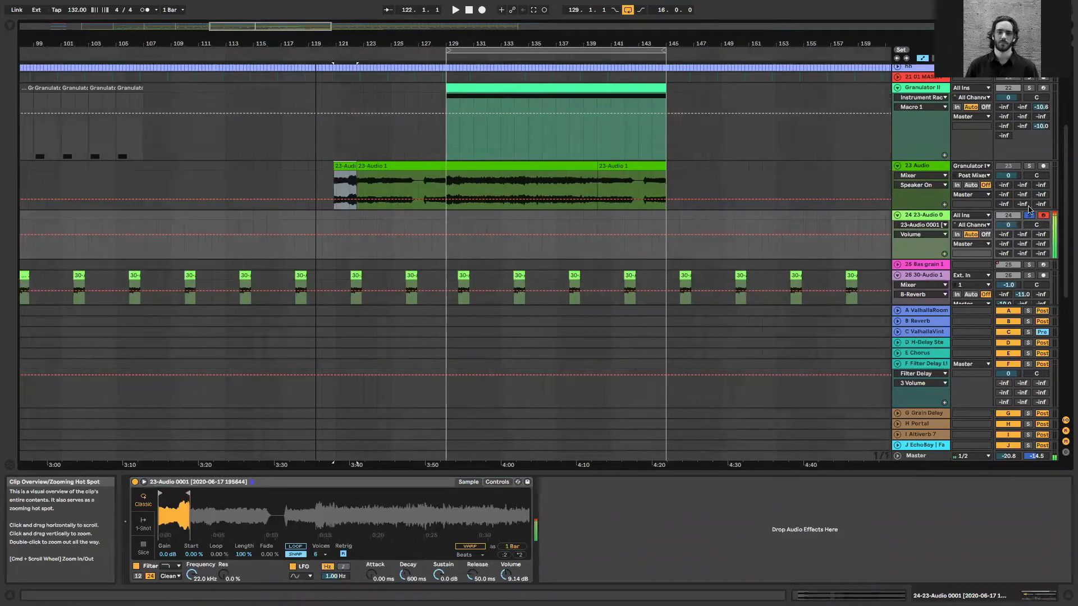
scroll(677, 151, "left", 10)
scroll(307, 60, "left", 3)
left_click_drag(181, 29, 180, 28)
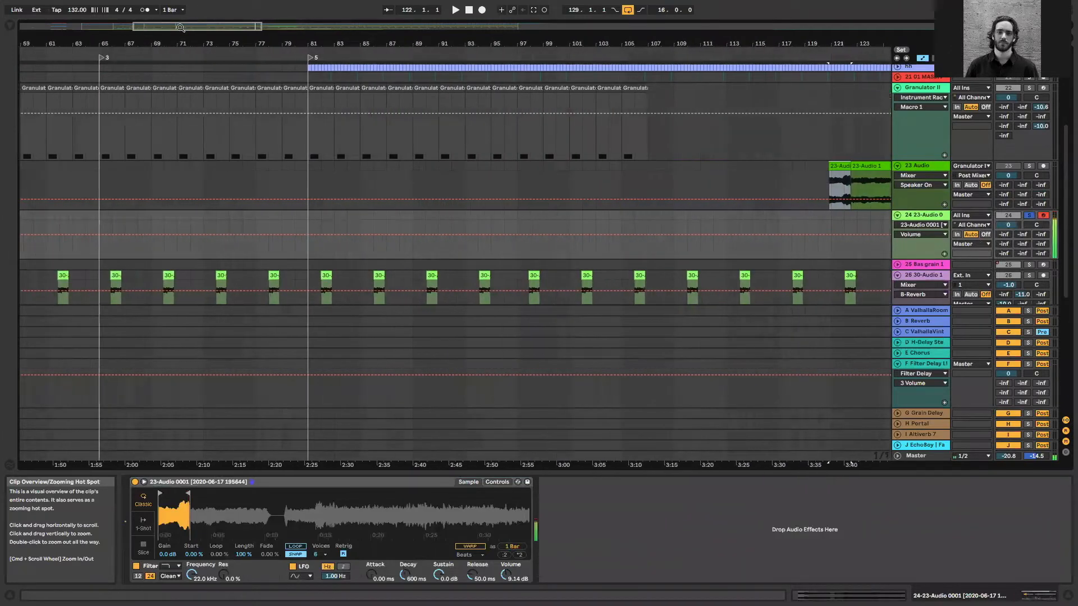
key("space")
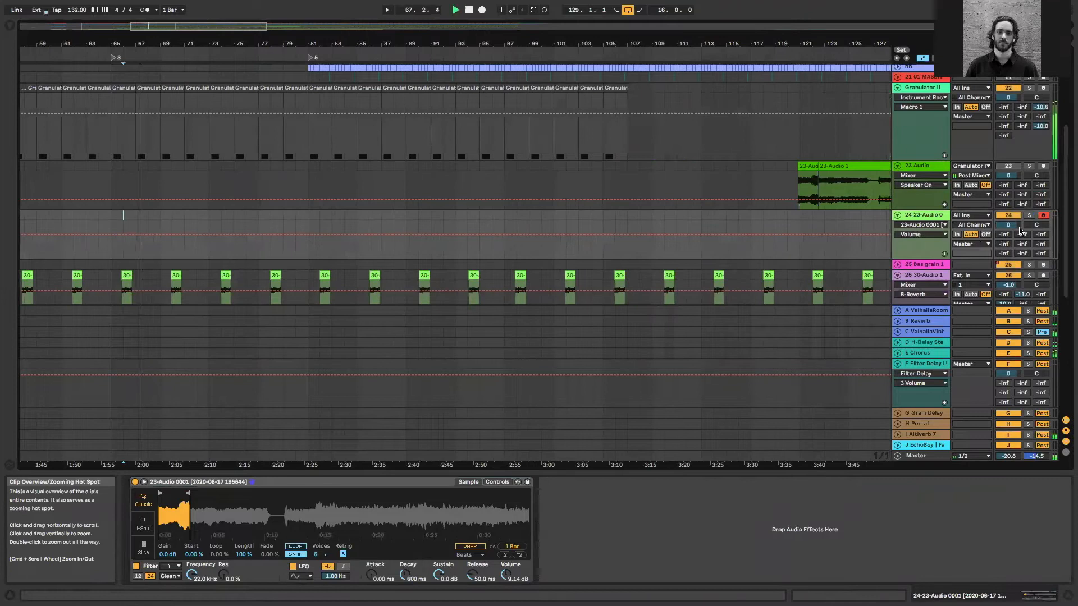
left_click_drag(1008, 225, 1008, 241)
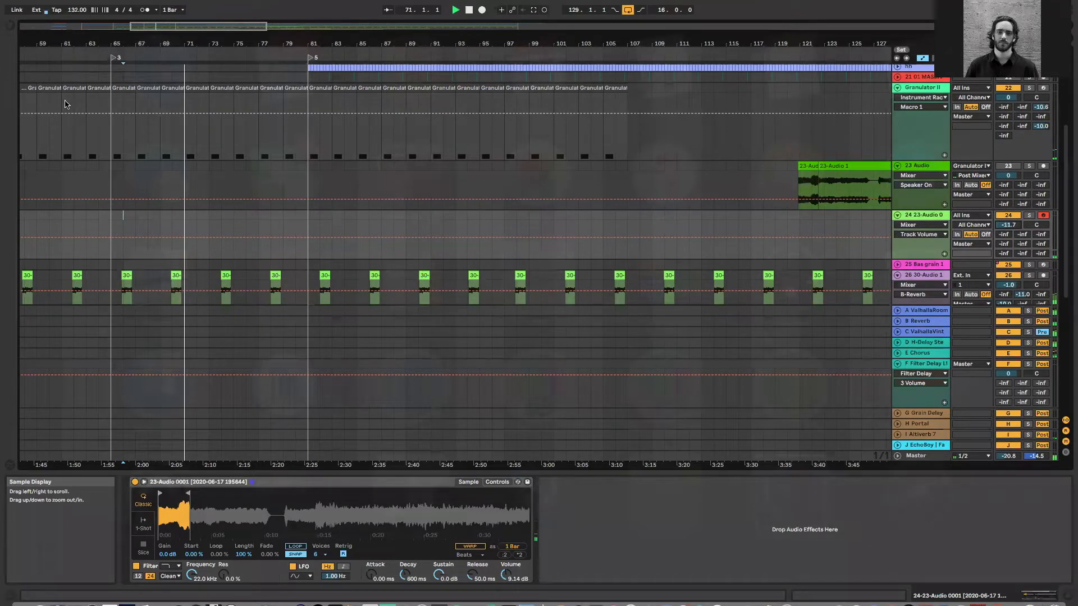
key("space")
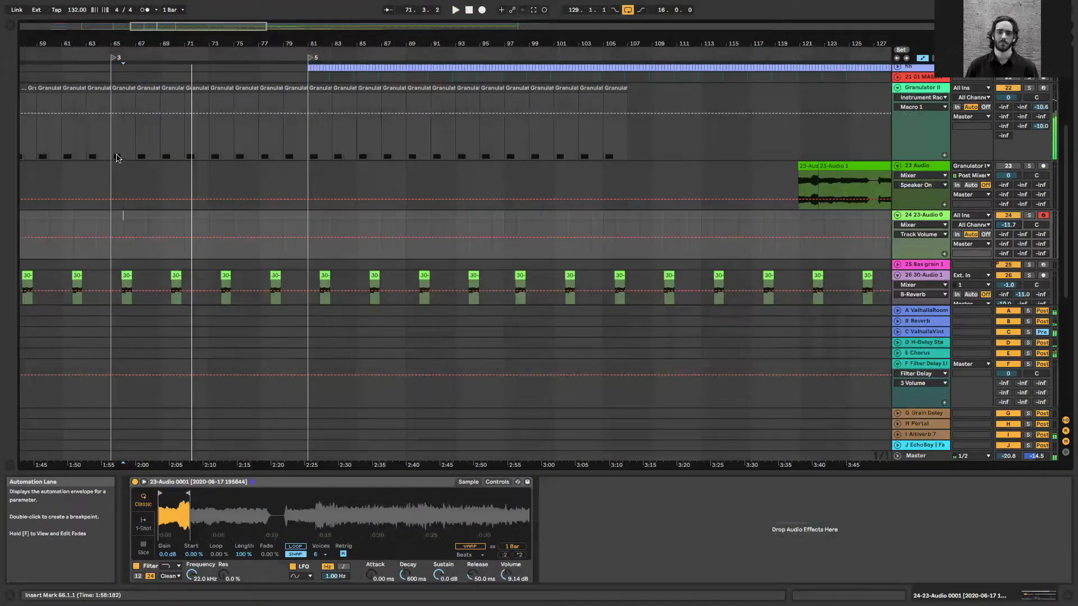
Load the Mono Sequencer Max MIDI effect onto the Simpler track and set its Transport to Sync
key("super+alt+b")
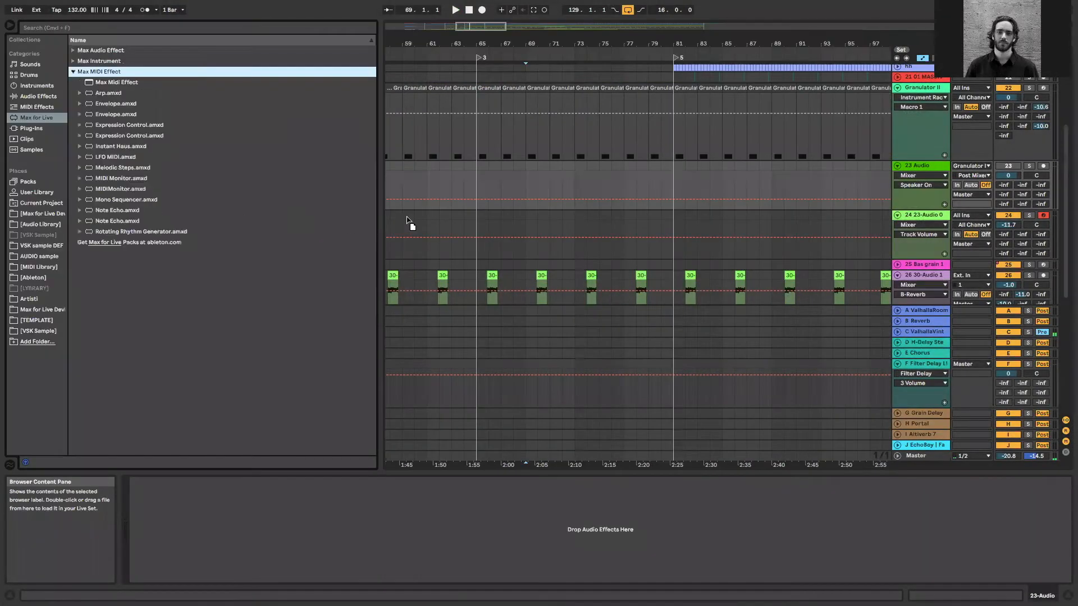
left_click_drag(409, 222, 408, 216)
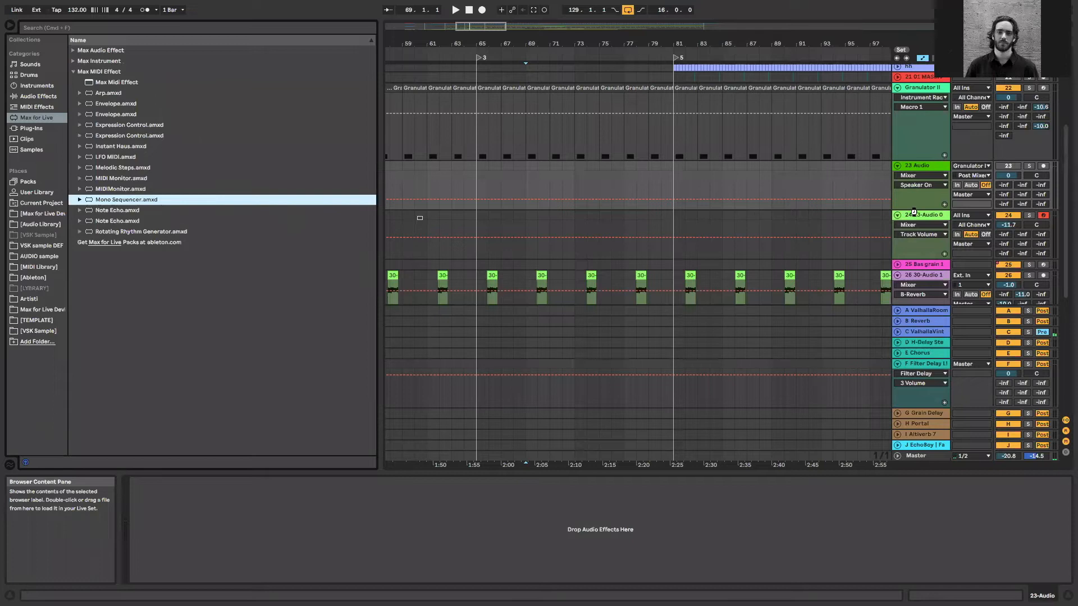
left_click_drag(924, 223, 924, 221)
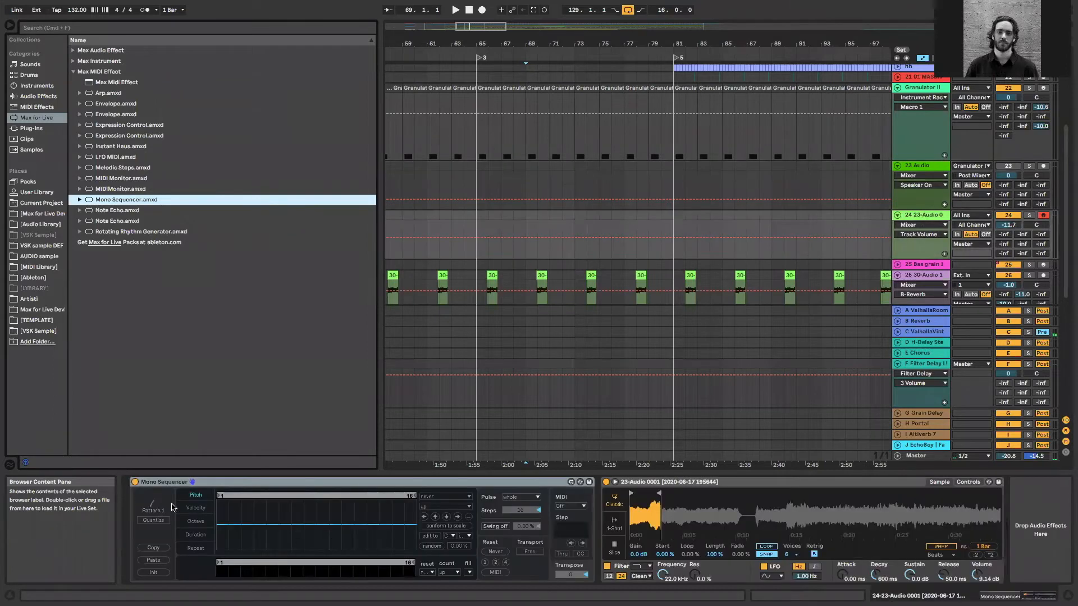
left_click(532, 552)
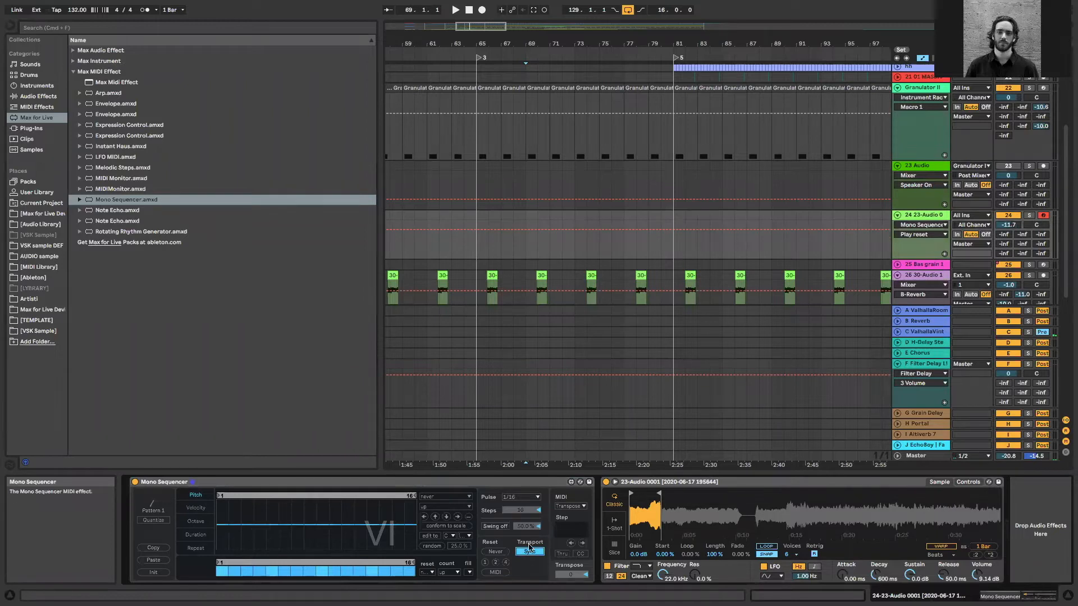
Solo the Simpler track and play its sequence from bar 65
left_click(480, 221)
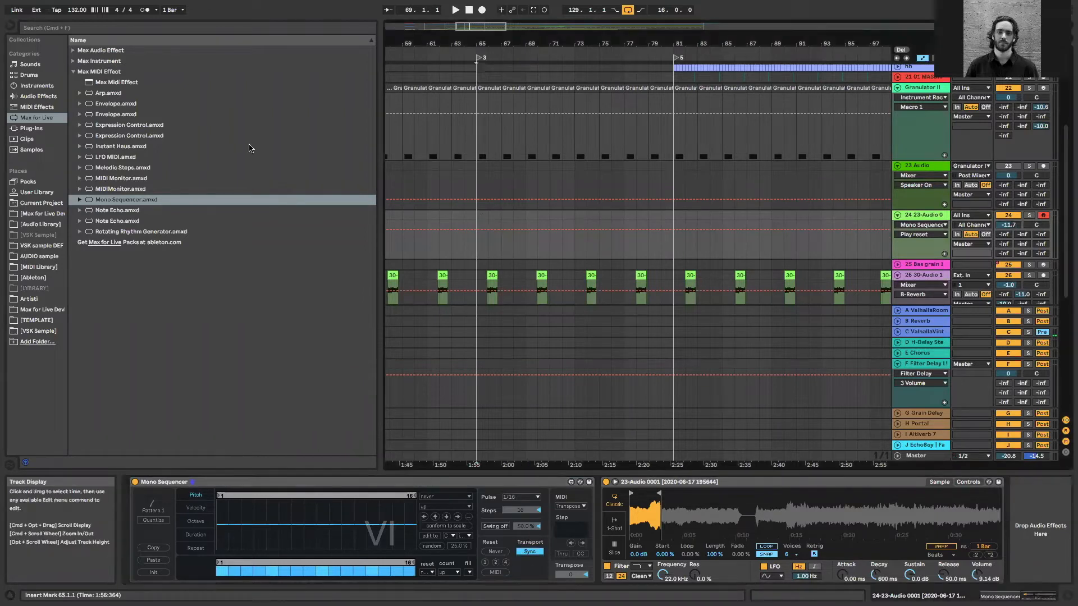
key("super+alt+b")
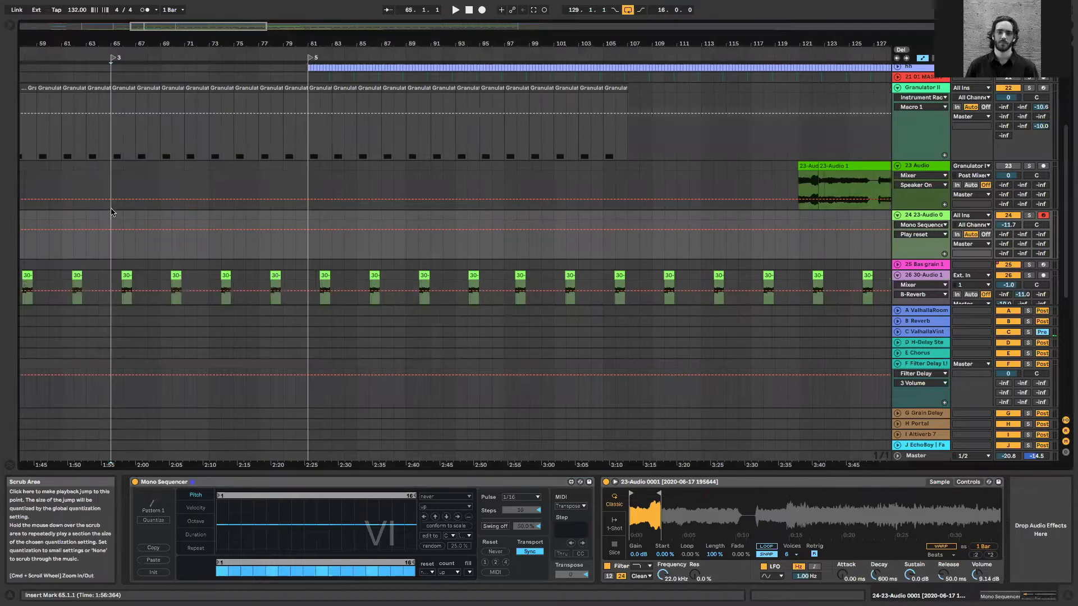
key("space")
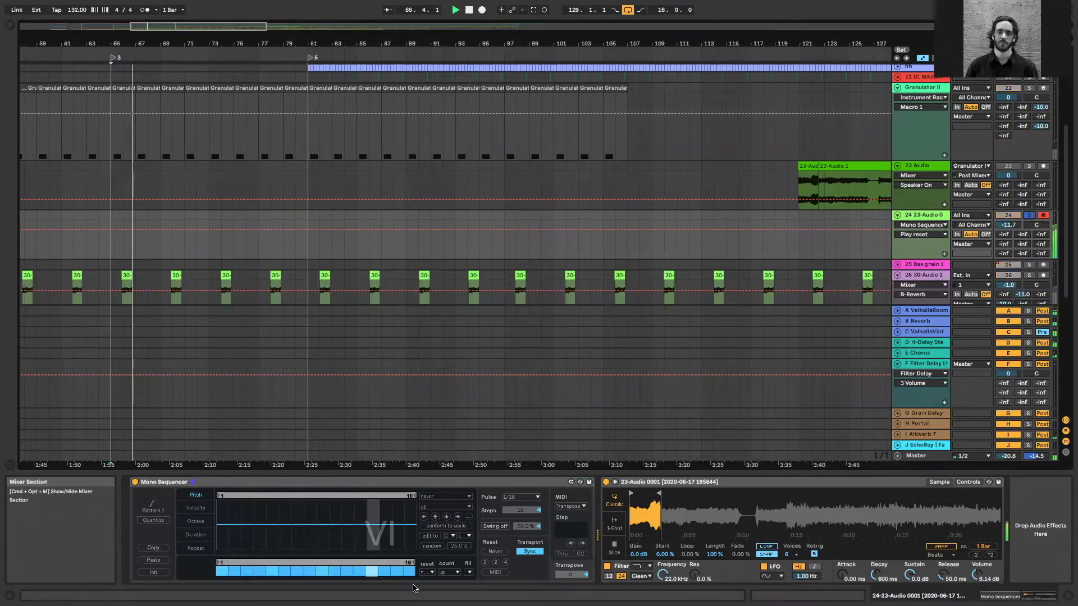
Randomise the Mono Sequencer's pattern of active steps using its step fill operations
left_click(470, 572)
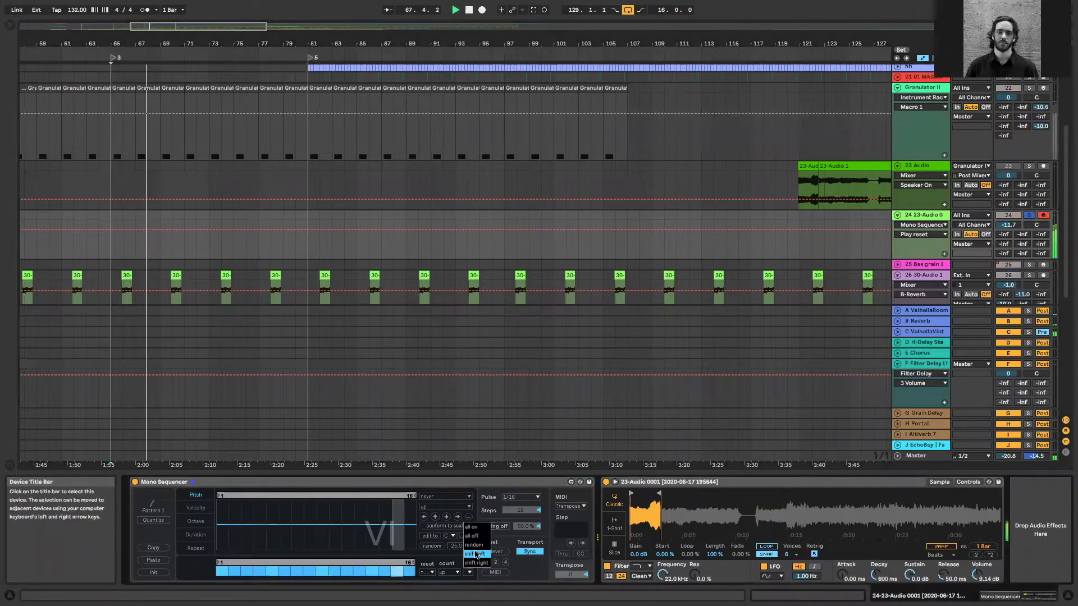
left_click(462, 563)
left_click(469, 573)
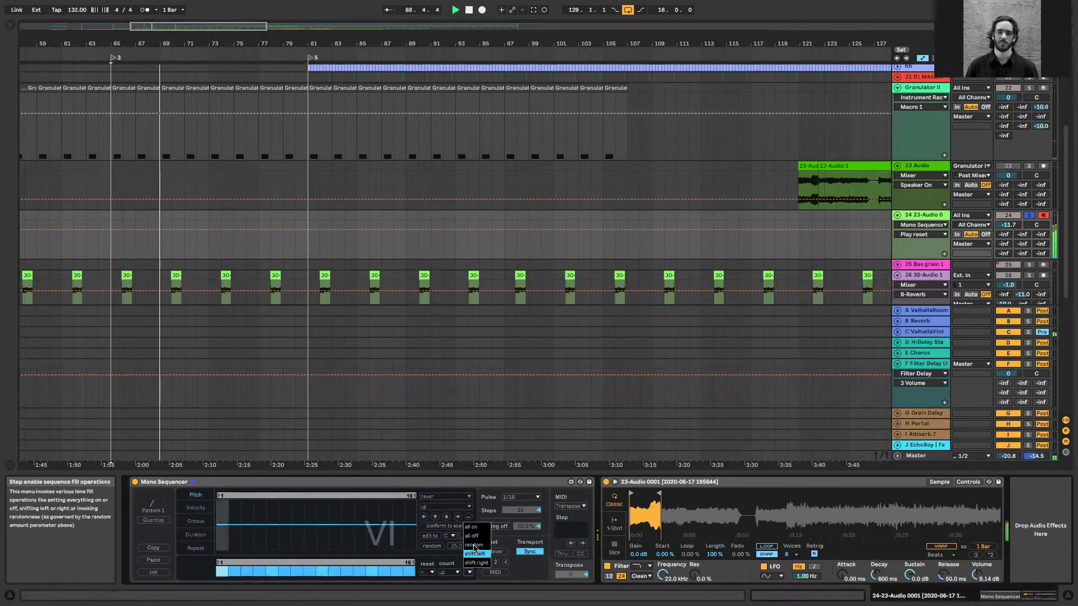
left_click(474, 545)
left_click(469, 570)
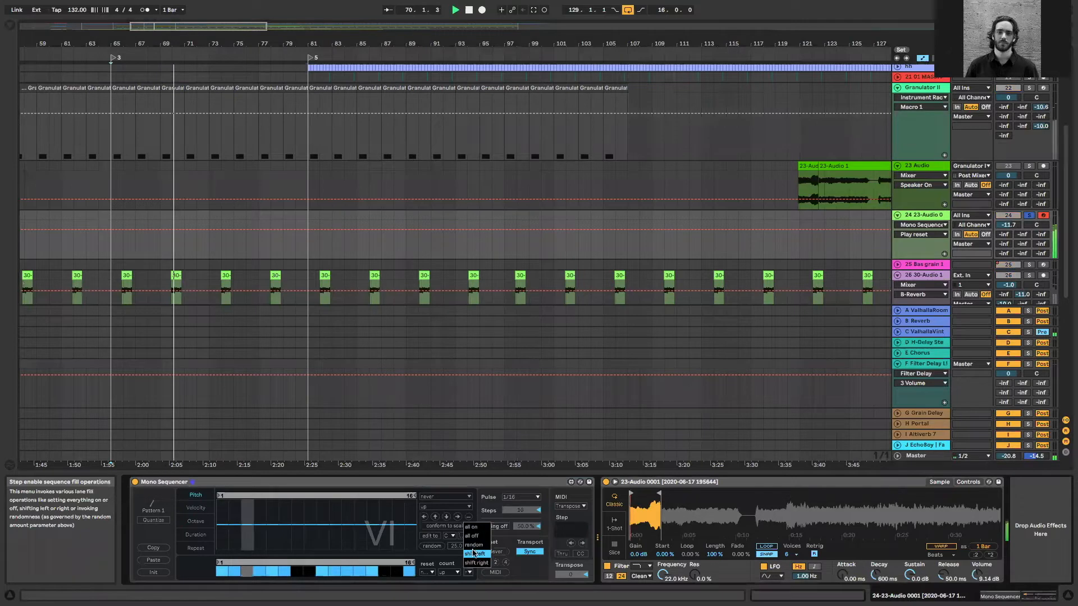
left_click(474, 553)
Raise the track's D H-Delay send to -5.3 dB, then lengthen Simpler's sample region and set its Decay to 2.17 s
left_click_drag(1003, 245, 1008, 215)
left_click_drag(659, 494, 673, 493)
left_click_drag(875, 575, 875, 564)
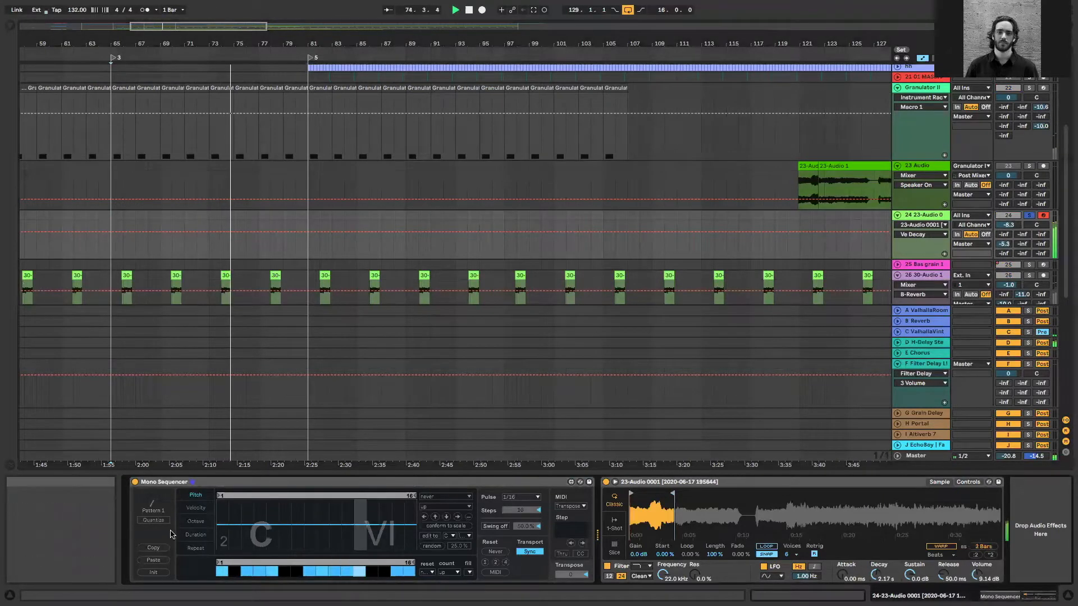
Randomise the Mono Sequencer's Duration lane and raise Simpler's Decay to 7.38 s
left_click(195, 534)
left_click(433, 547)
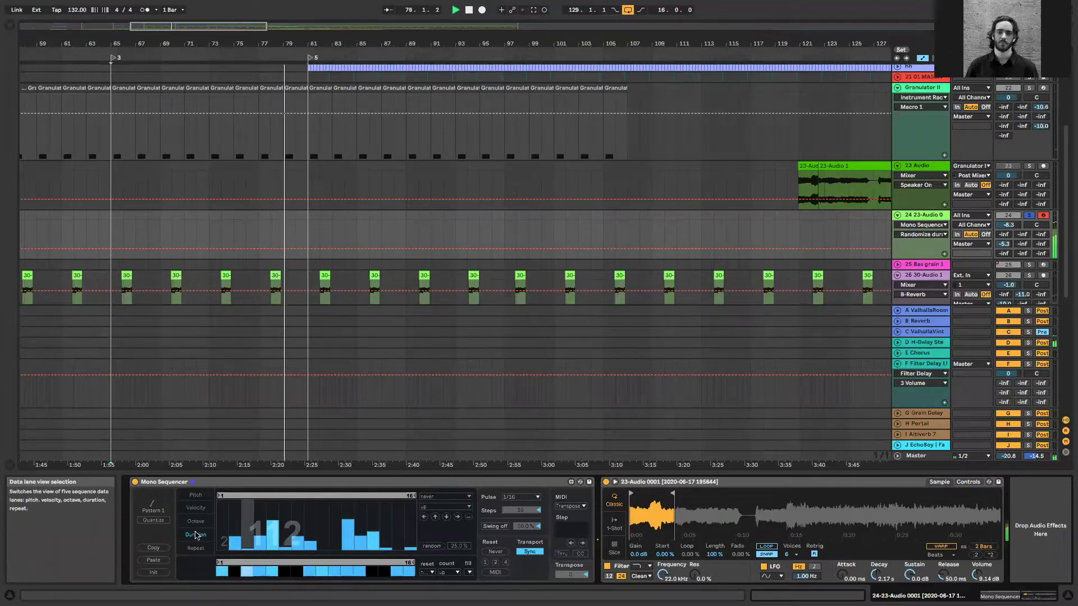
left_click_drag(876, 575, 876, 562)
Raise Simpler's Volume to 15.4 dB and the Simpler track's volume to -0.9 dB
left_click_drag(1008, 226, 1008, 216)
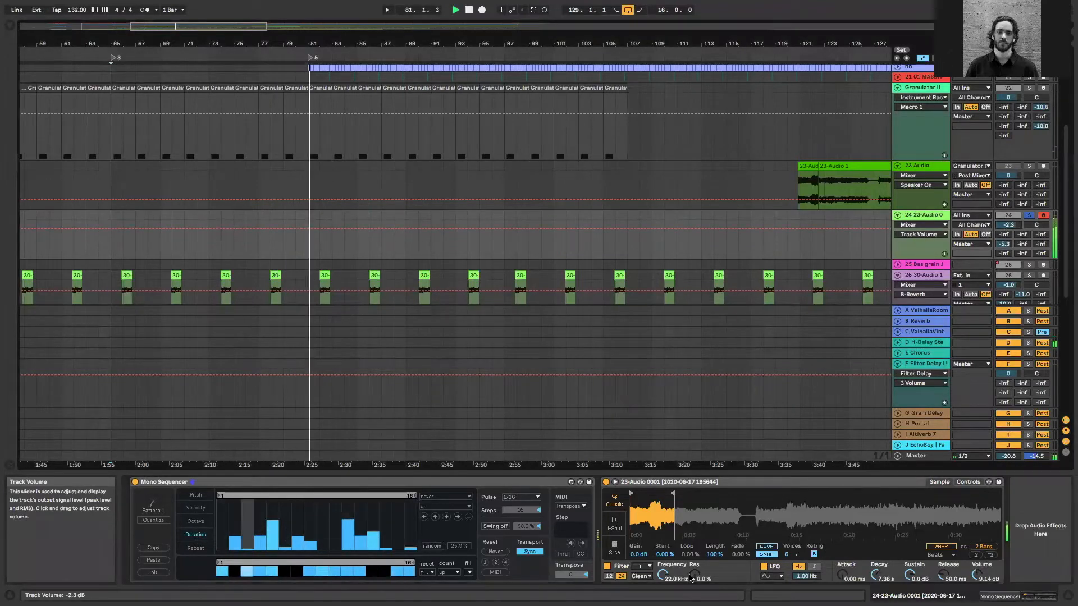
left_click_drag(977, 575, 977, 561)
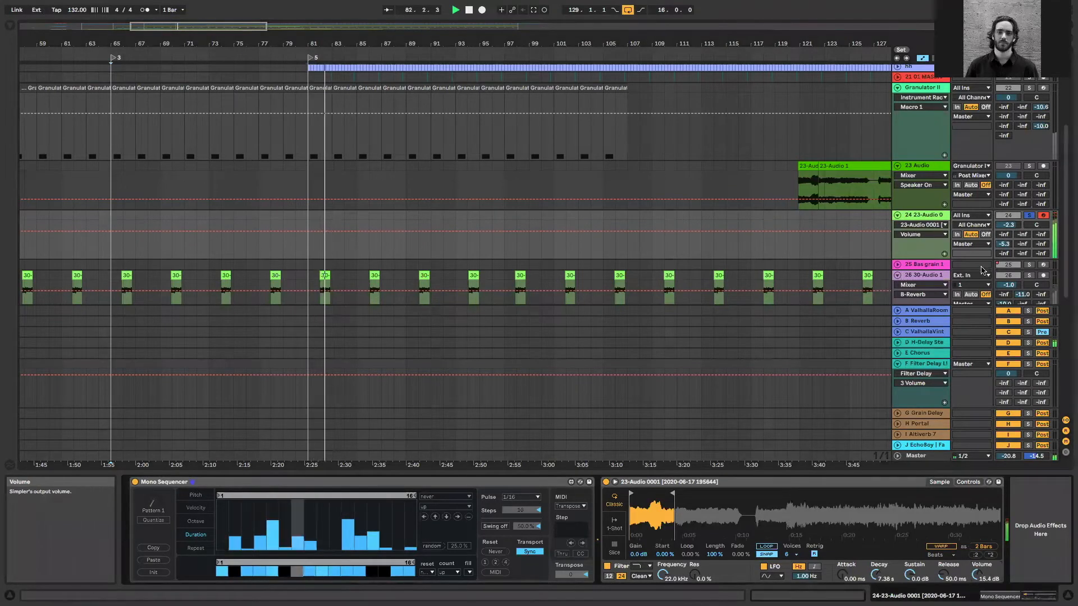
left_click_drag(1008, 225, 1009, 222)
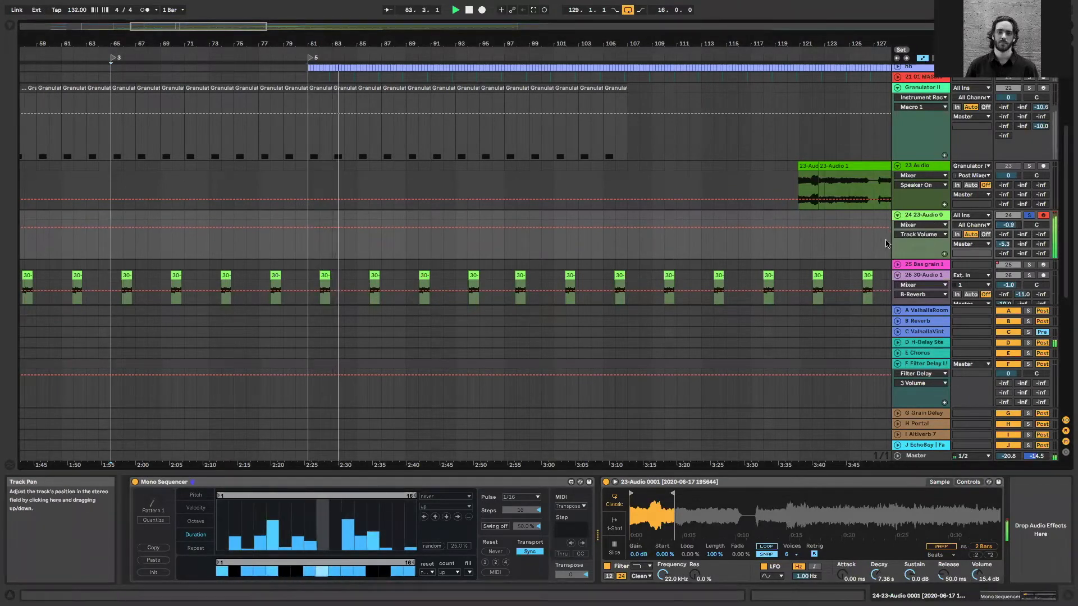
scroll(885, 243, "up", 5)
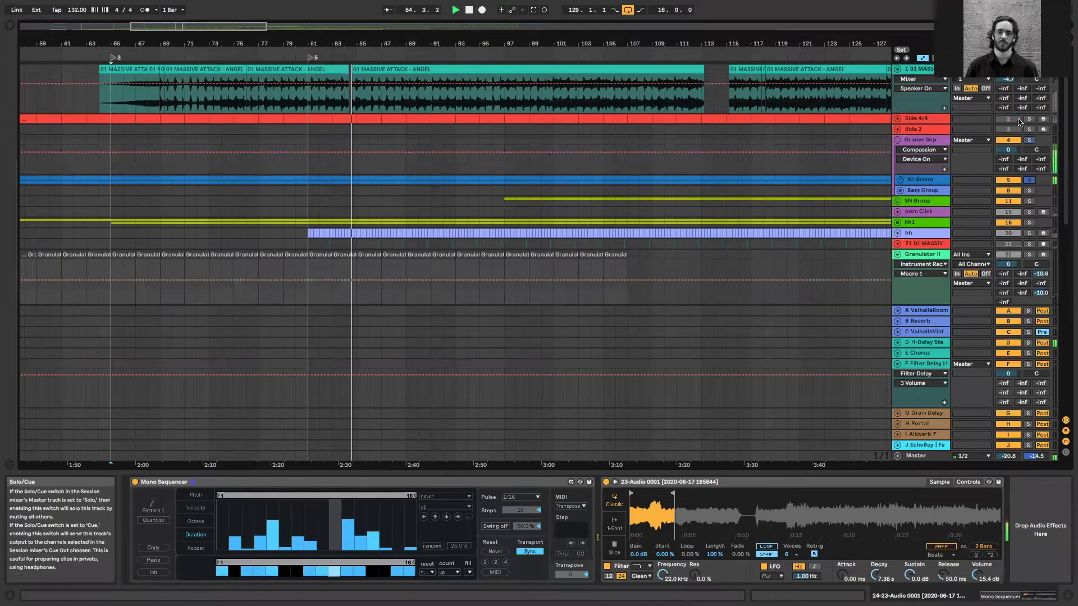
Add FabFilter Pro-Q 3 after Simpler on the 24 23-Audio track
scroll(1071, 210, "down", 2)
scroll(1071, 210, "down", 5)
left_click_drag(1009, 183, 1012, 195)
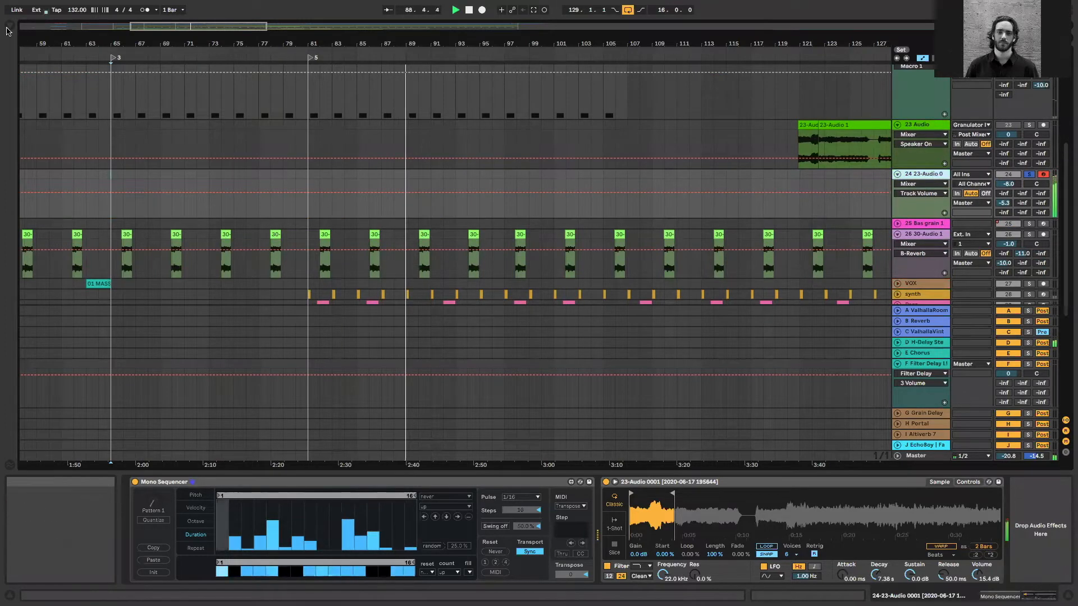
left_click(9, 26)
left_click(31, 128)
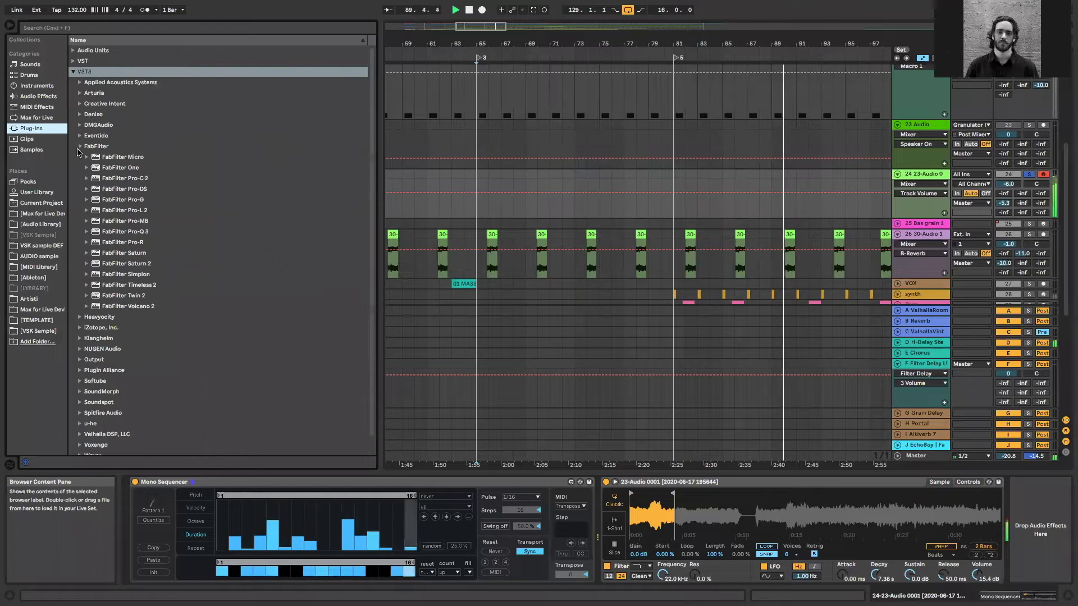
left_click(80, 146)
left_click(80, 146)
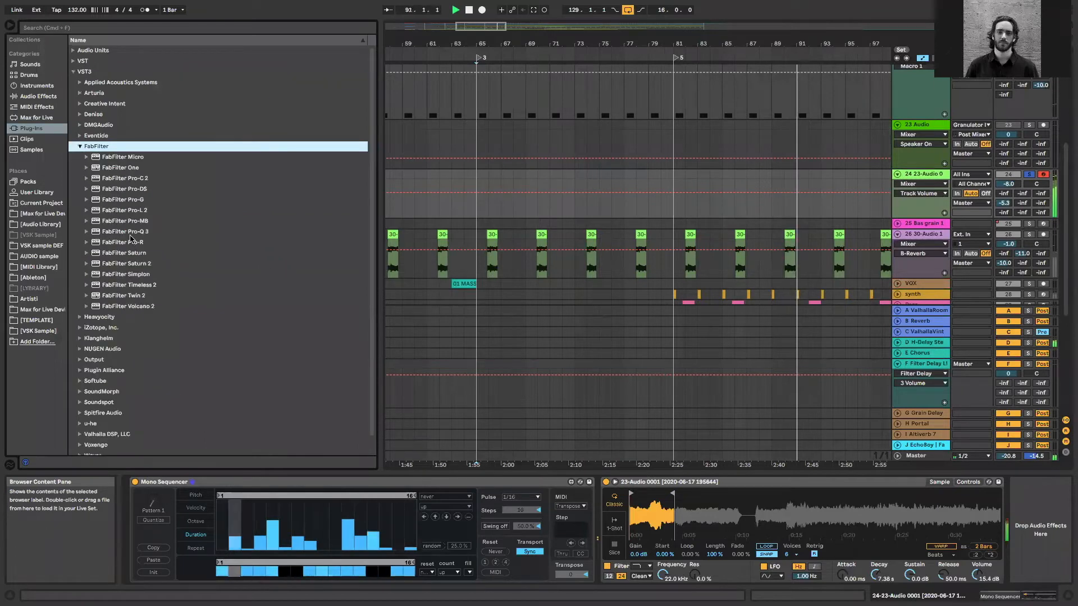
left_click(130, 234)
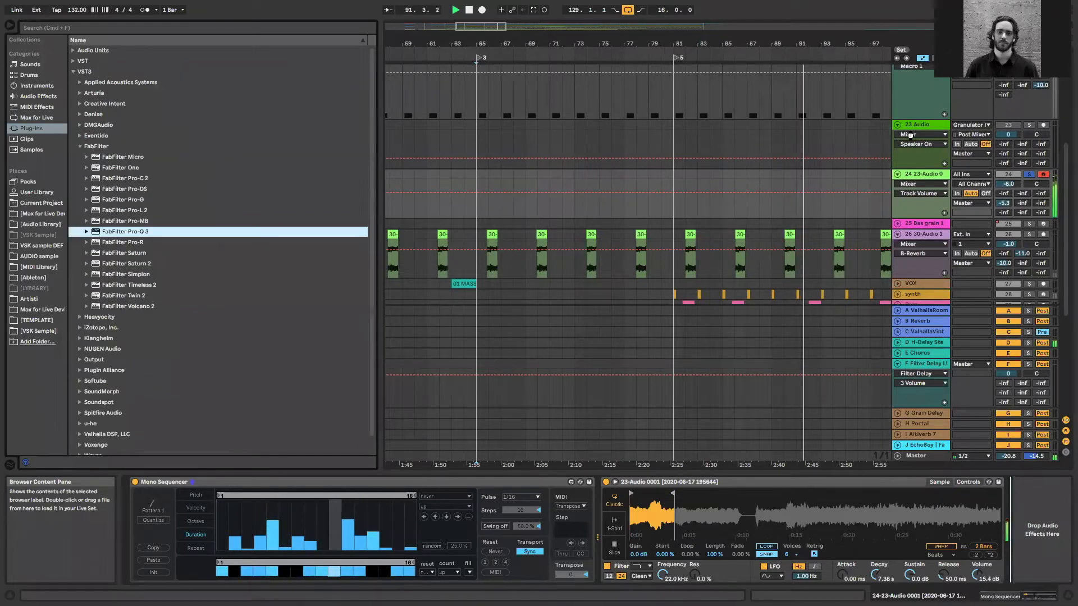
Turn off the Decapitator in the Groove Grp chain and close the Pro-Q 3 window and the browser
scroll(910, 135, "up", 5)
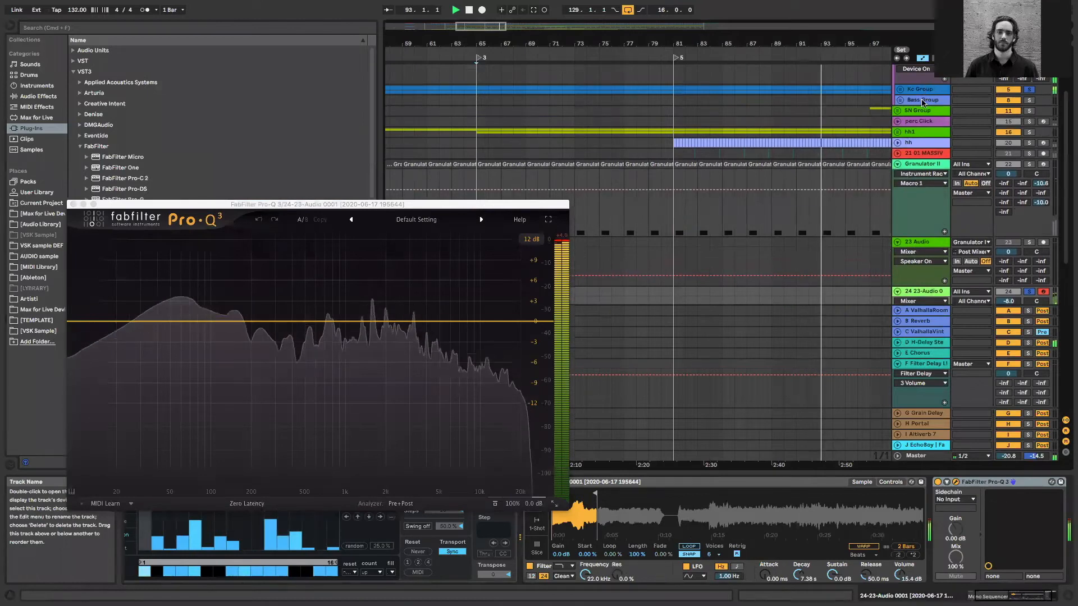
scroll(922, 110, "up", 2)
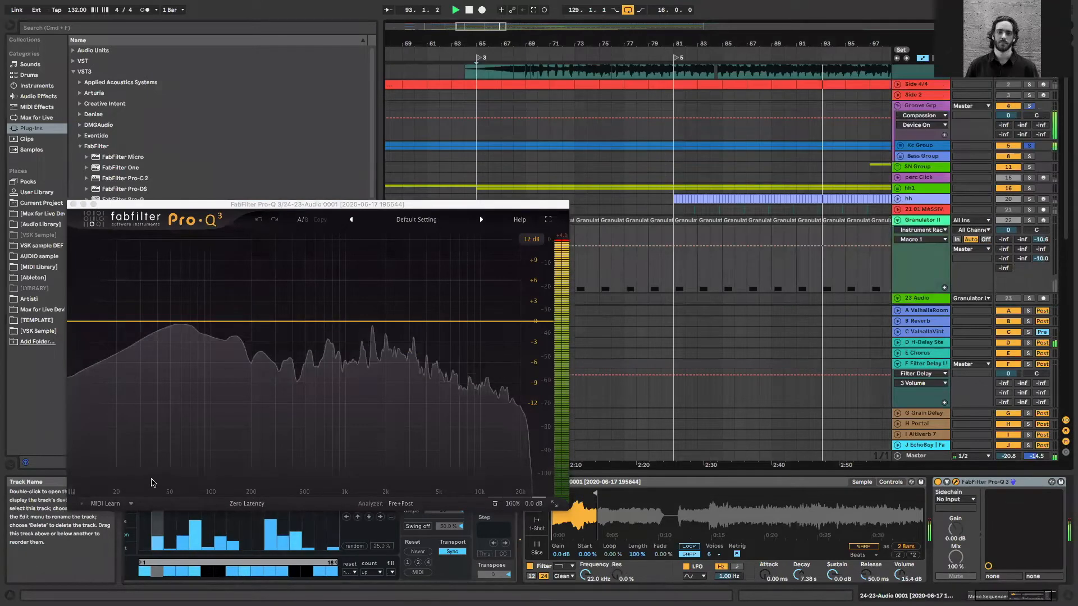
left_click(920, 106)
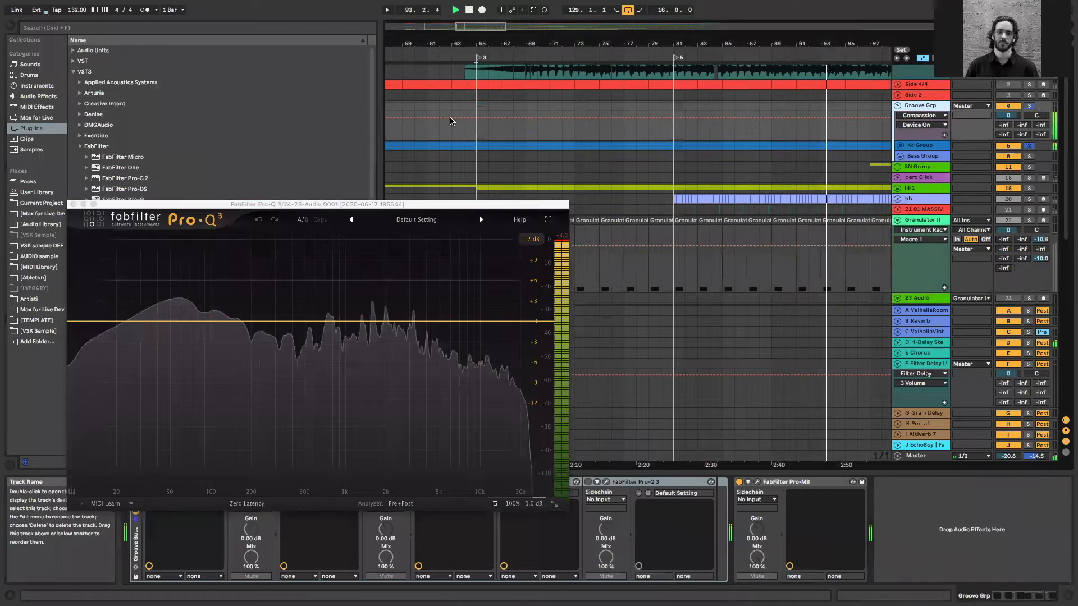
left_click(74, 204)
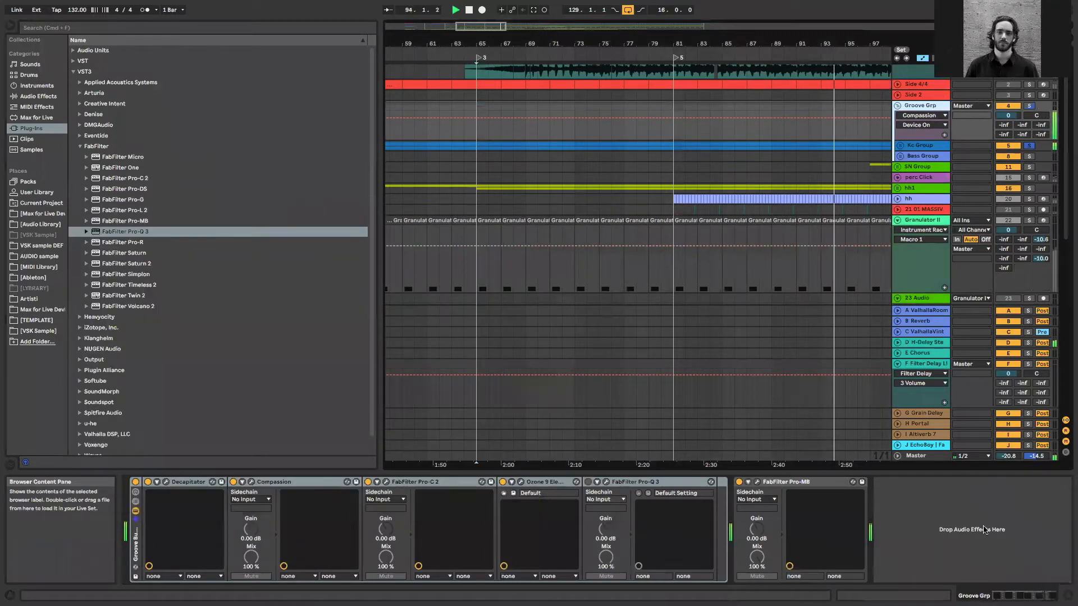
key("super+alt+b")
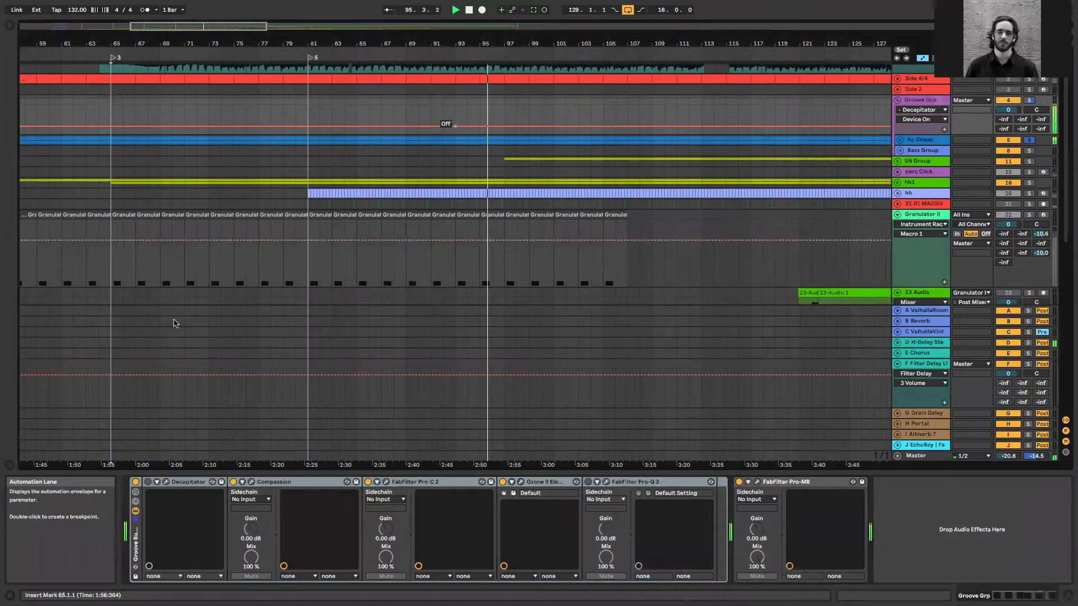
Create a low-frequency Pro-Q 3 band at about 54 Hz on the Simpler track and set Simpler's Volume to 4.57 dB
scroll(455, 126, "down", 5)
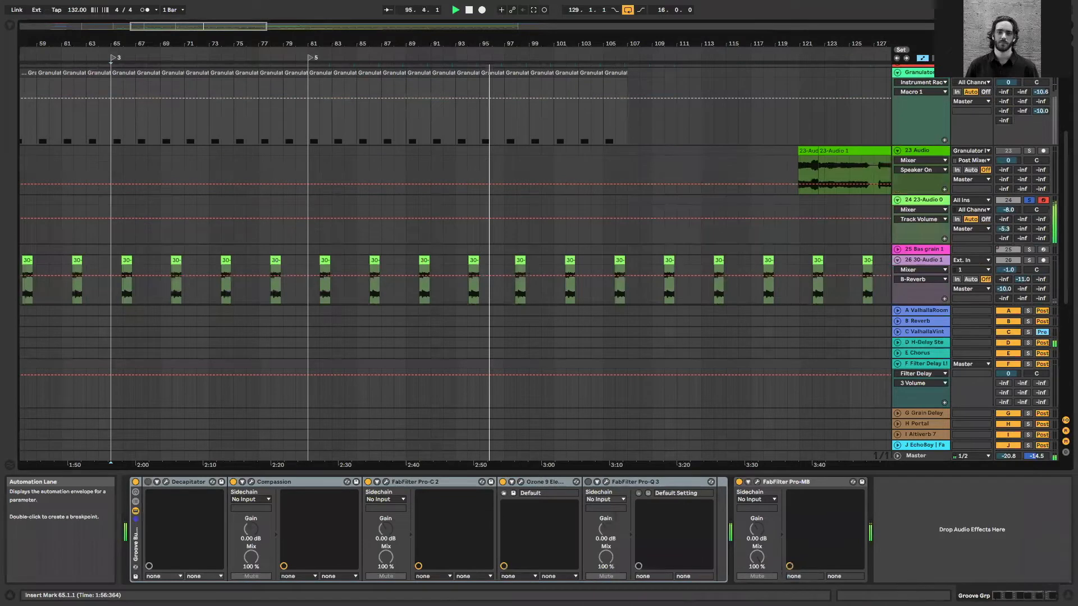
scroll(365, 394, "down", 3)
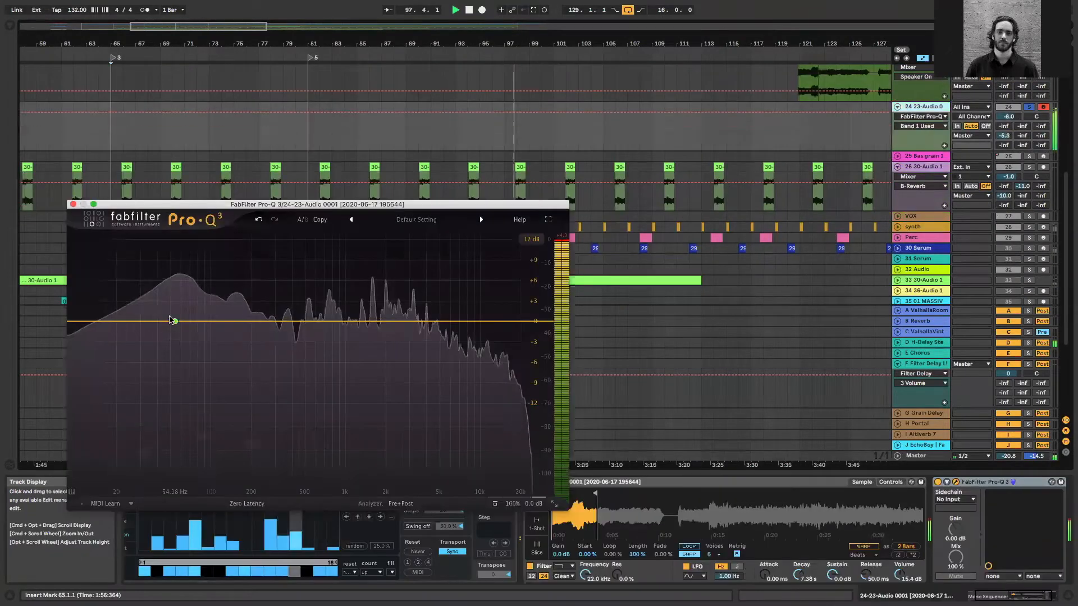
left_click(175, 321)
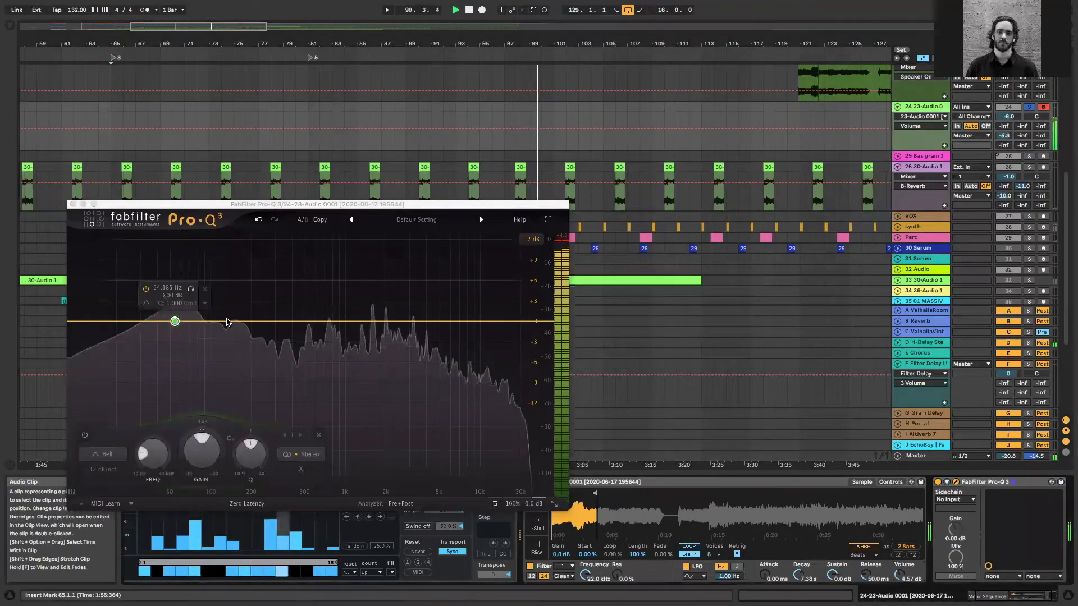
left_click(72, 205)
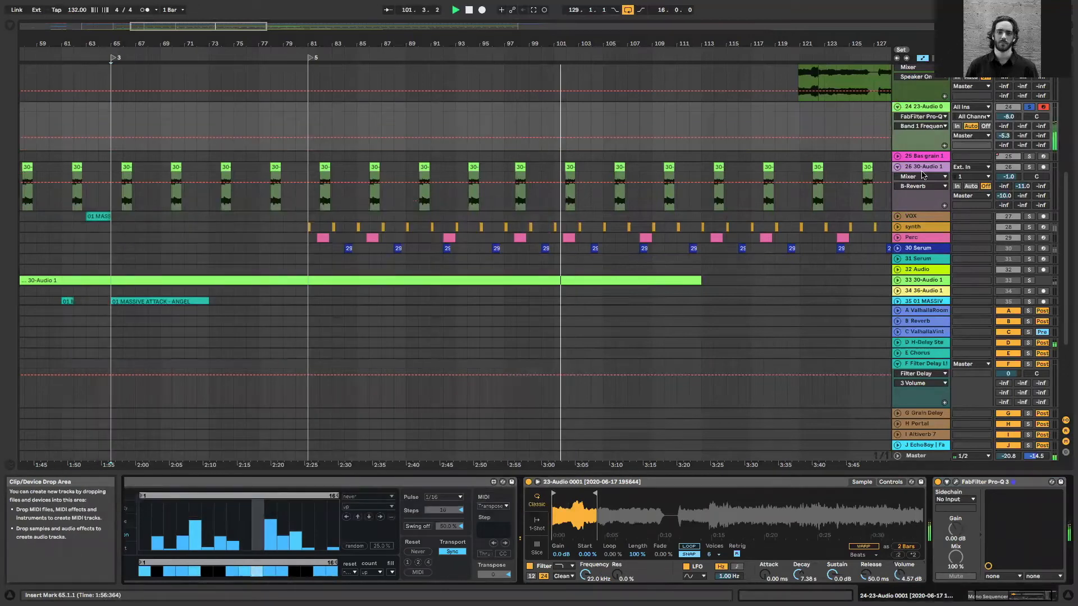
Copy the Side 4/4-triggered Compressor from Bass Group to the end of the Simpler track's chain and set its Release to 158 ms
scroll(924, 175, "up", 3)
scroll(921, 197, "up", 3)
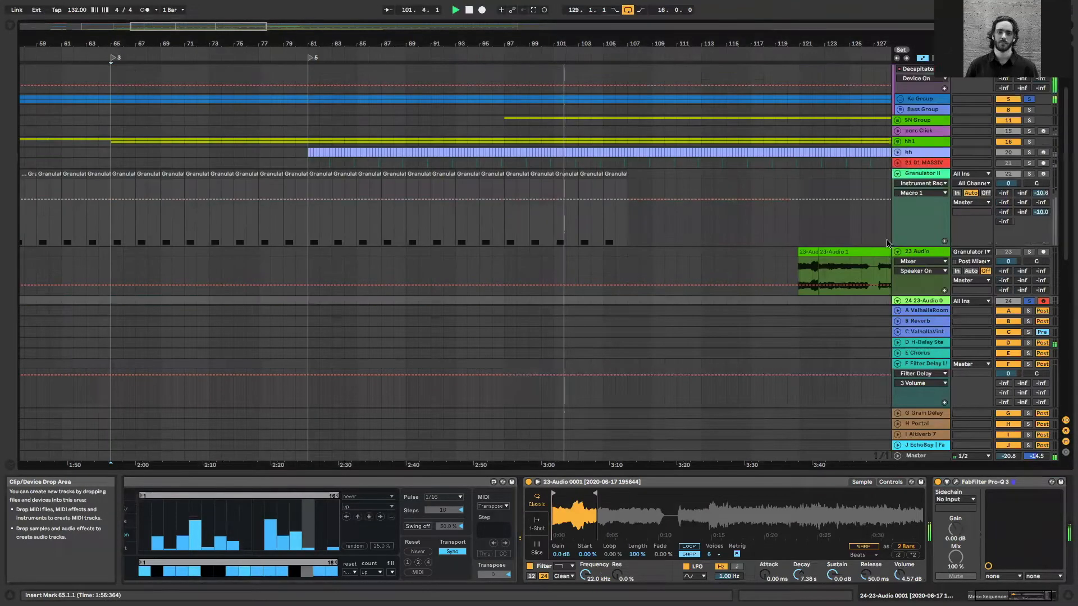
scroll(668, 467, "up", 3)
left_click(901, 191)
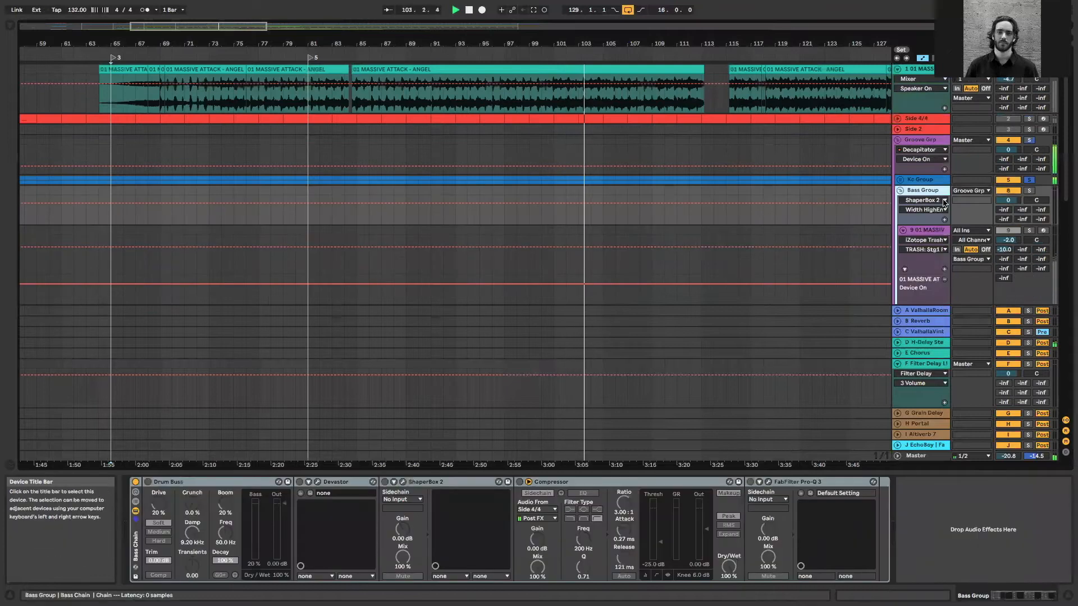
scroll(949, 337, "down", 6)
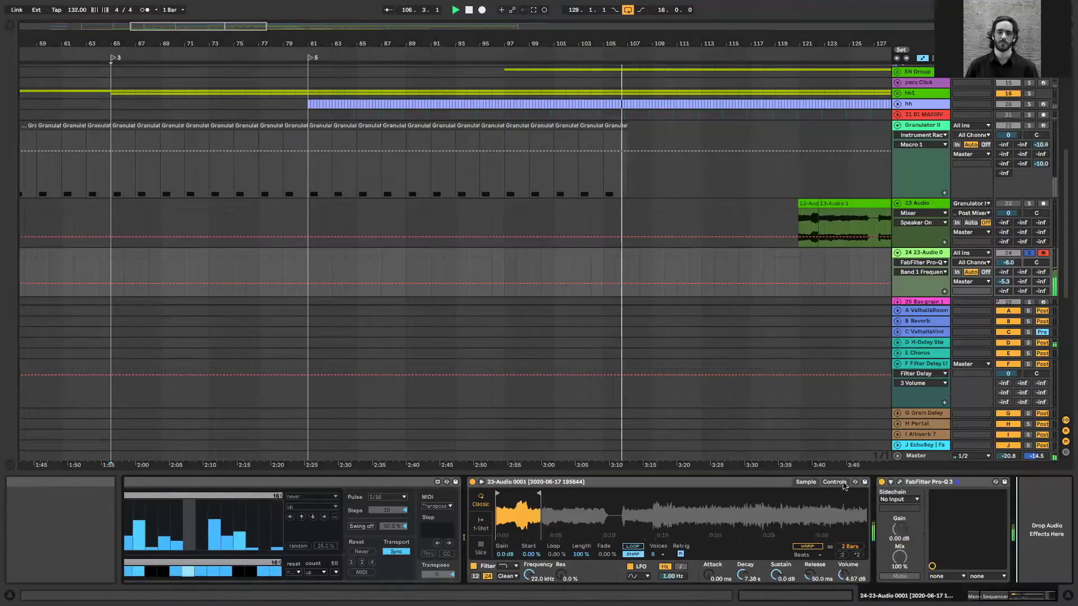
key("super+v")
left_click(841, 483)
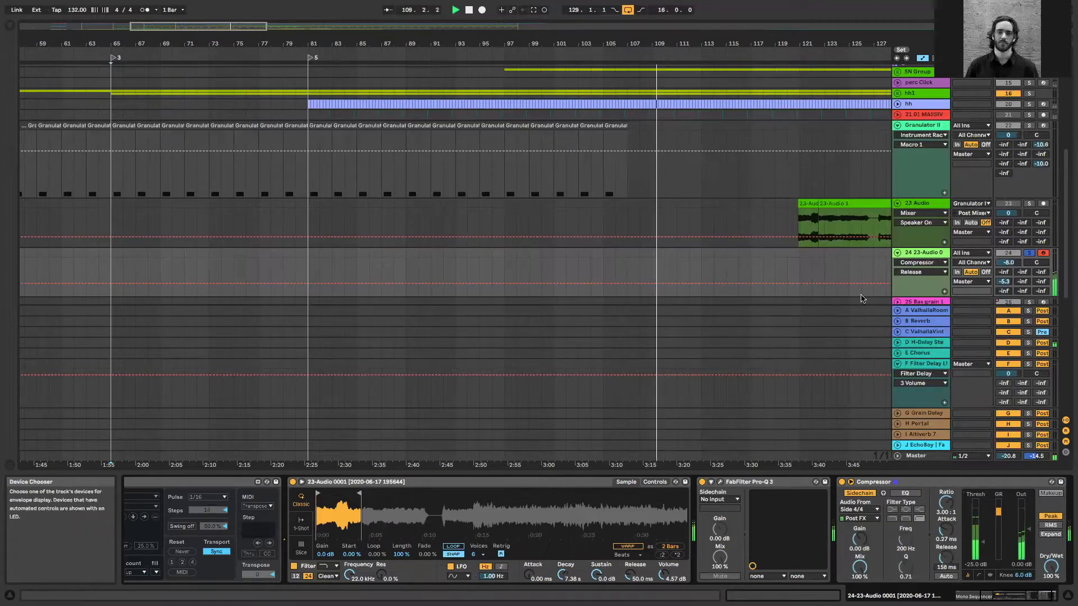
Look through the arrangement for the original Granulator II audio recording
scroll(920, 270, "up", 2)
scroll(373, 86, "up", 1)
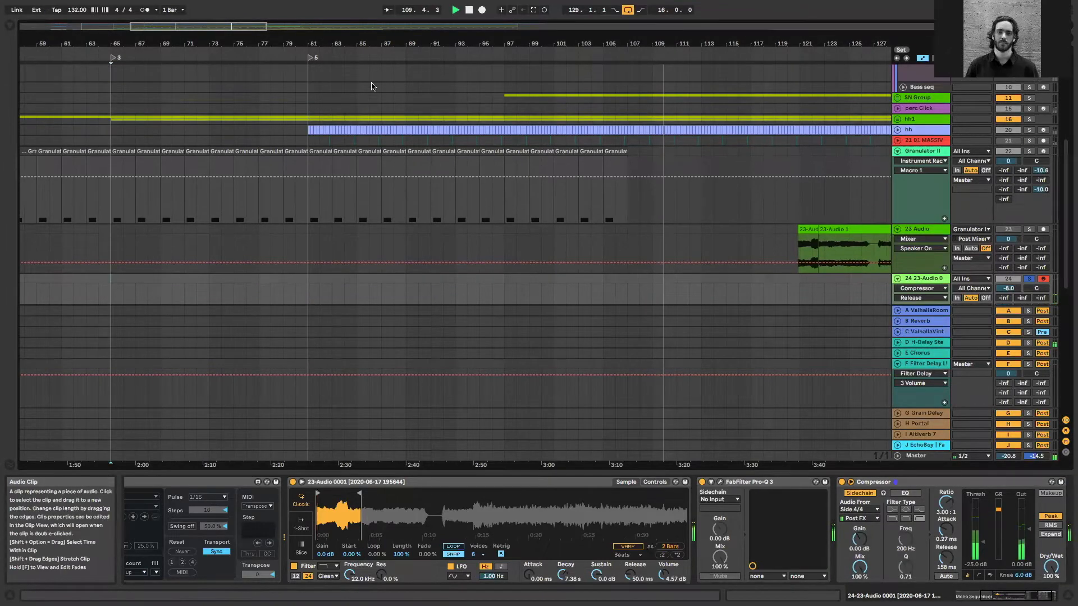
scroll(373, 86, "down", 2)
scroll(685, 200, "up", 2)
scroll(730, 202, "up", 3)
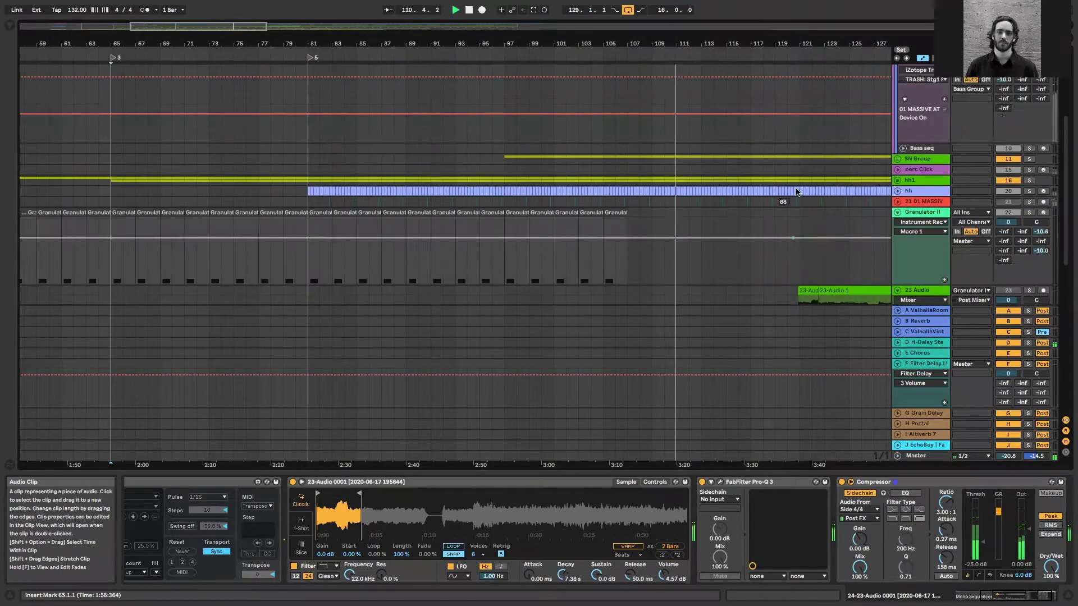
scroll(712, 292, "down", 4)
scroll(714, 330, "down", 1)
left_click_drag(222, 27, 222, 19)
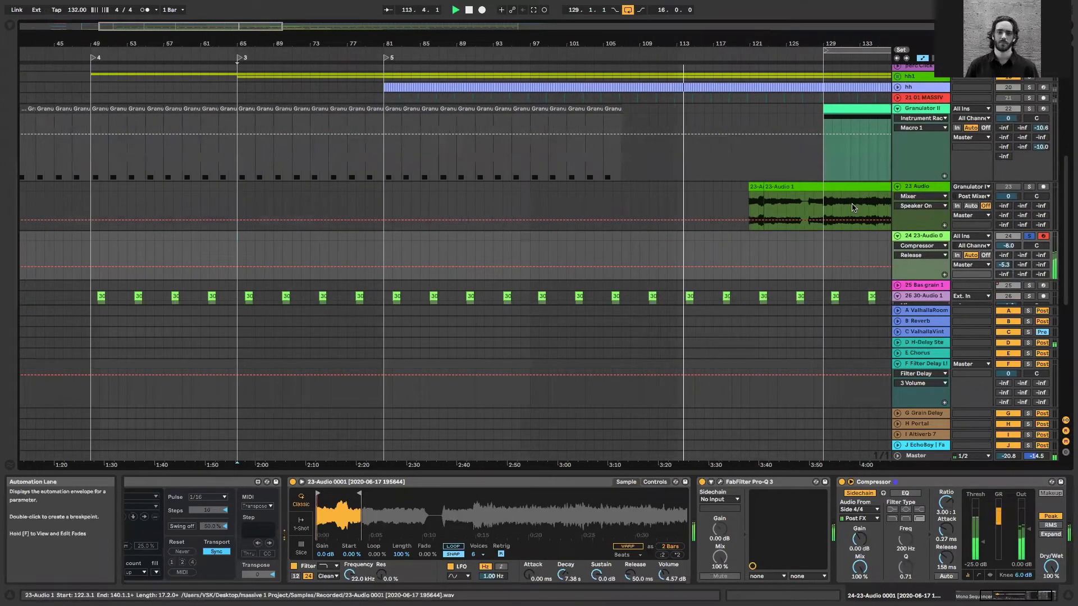
Solo the 23 Audio track and play its recorded texture from bar 129
left_click(797, 205)
key("plus")
key("plus")
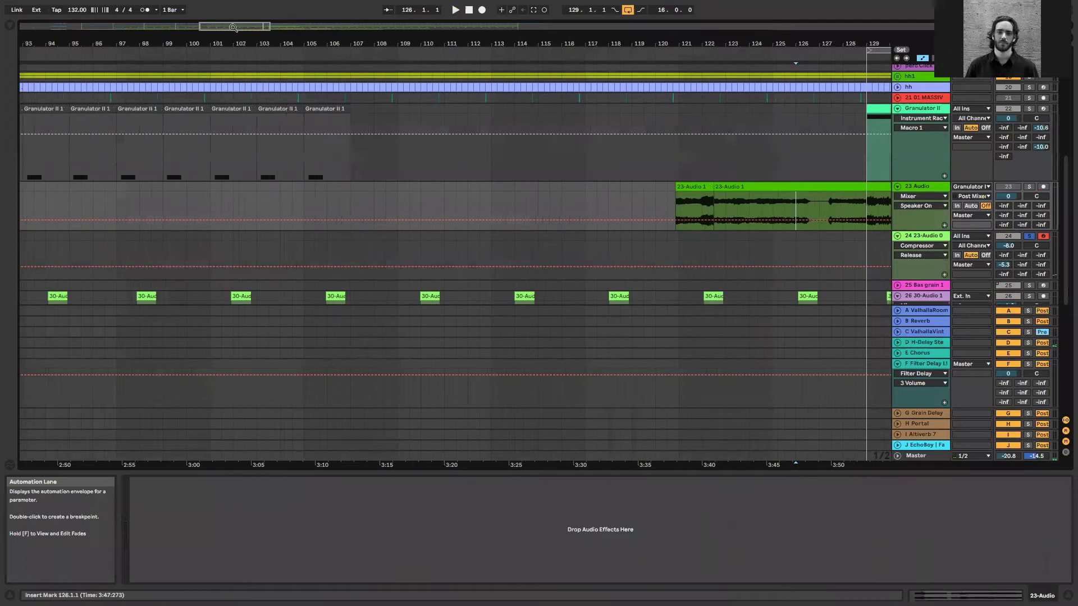
scroll(343, 177, "right", 4)
scroll(381, 195, "right", 4)
scroll(381, 194, "down", 3)
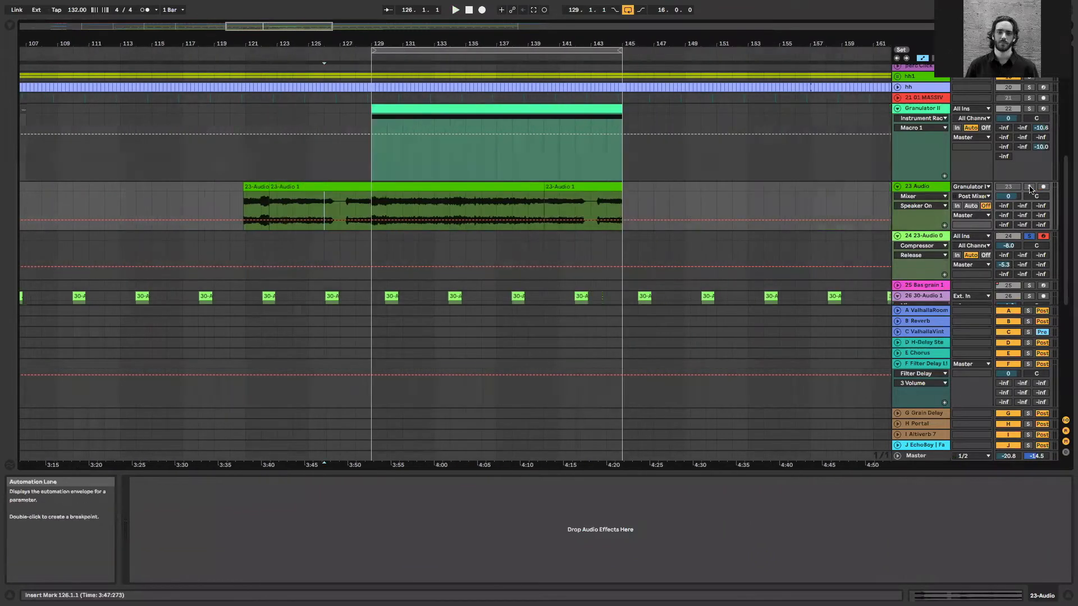
key("space")
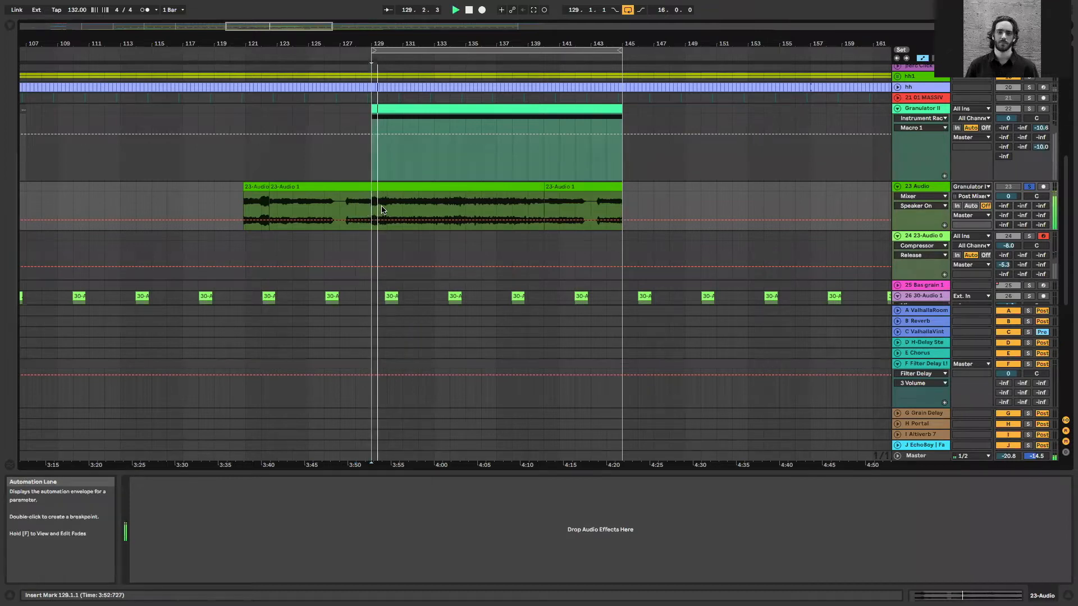
scroll(376, 209, "up", 3)
left_click_drag(281, 26, 312, 47)
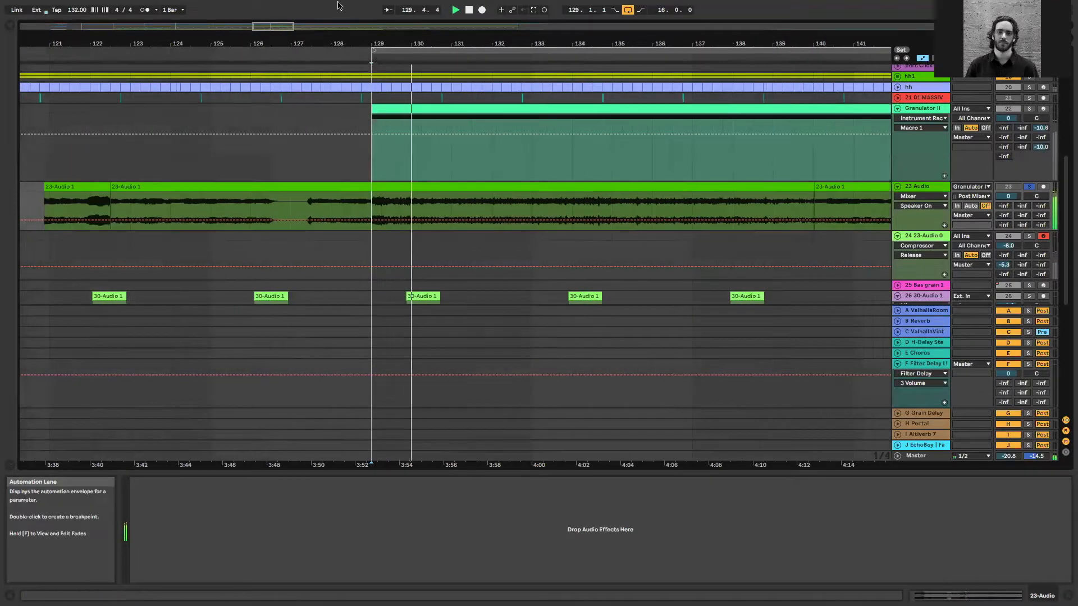
left_click_drag(337, 6, 350, 5)
scroll(475, 208, "right", 5)
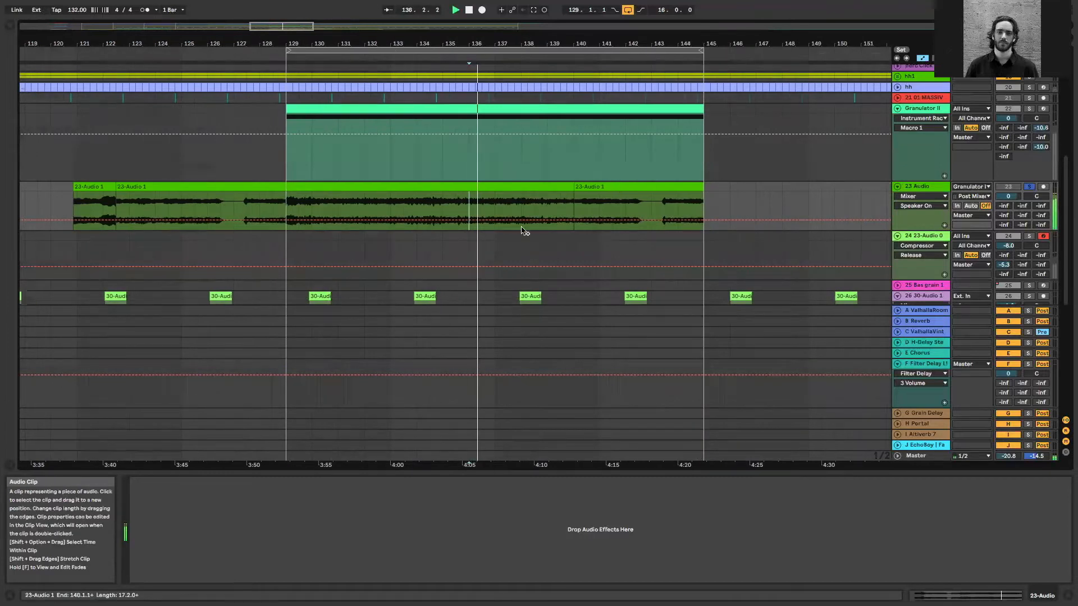
Play further into the 23-Audio recording, then isolate the section from bar 137 to 138.4.3 and cut it
left_click(520, 187)
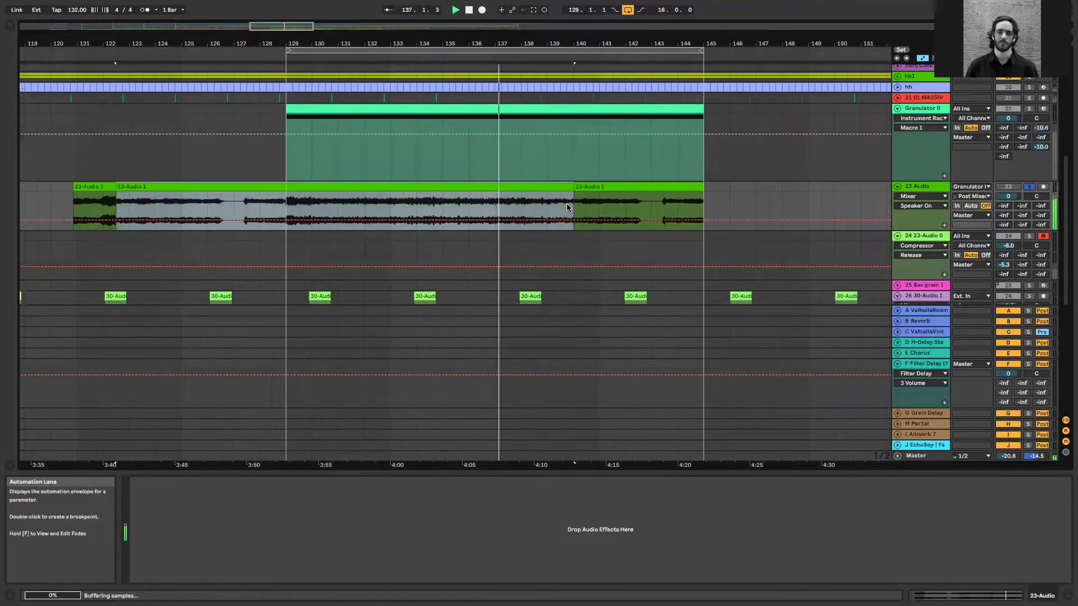
key("Right")
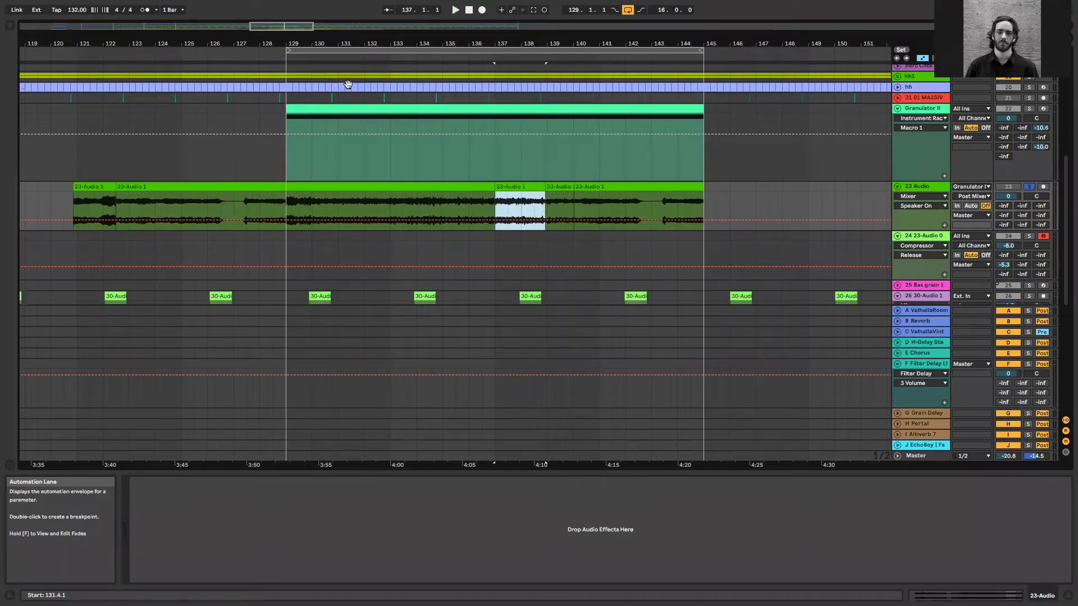
left_click(515, 186)
scroll(479, 150, "down", 1)
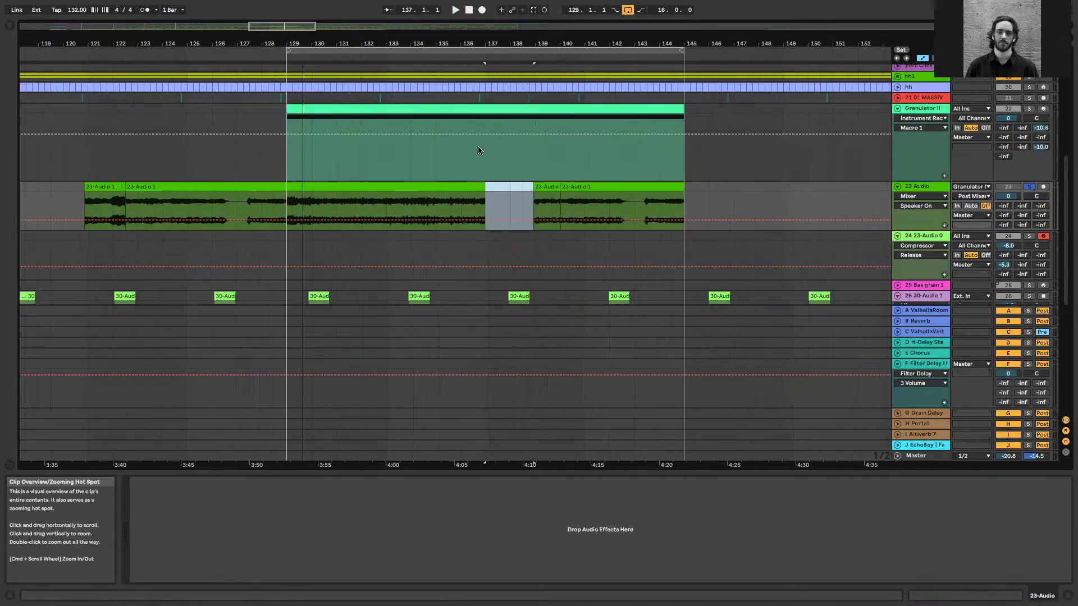
Insert a new MIDI track directly below the 24 23-Audio Simpler track
scroll(479, 149, "right", 2)
left_click(911, 228)
left_click(912, 236)
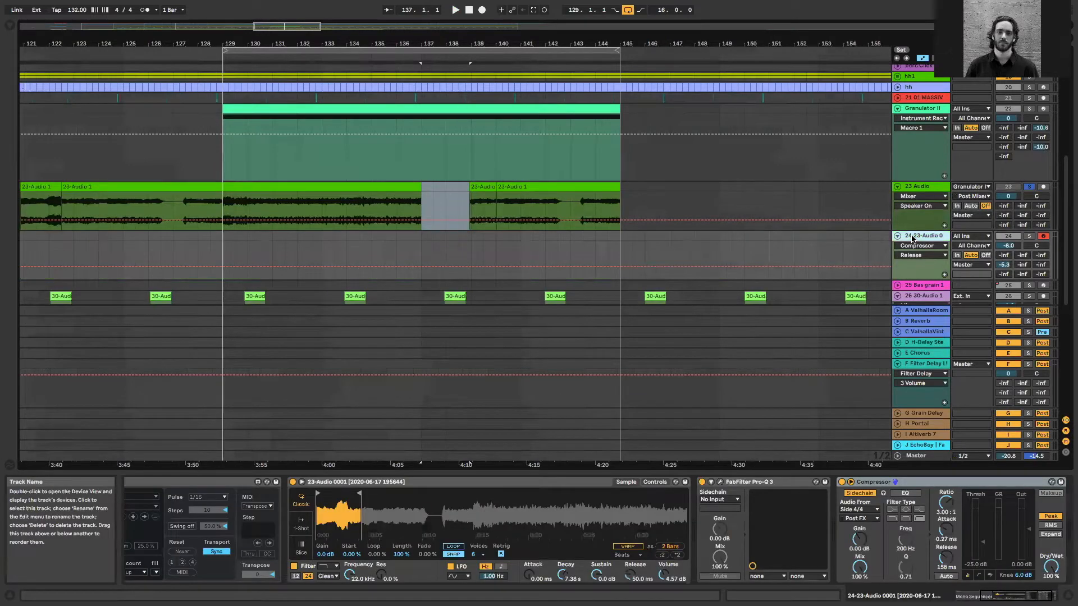
key("super+shift+t")
Paste the cut 23-Audio segment at bar 129 on the new track
left_click(224, 259)
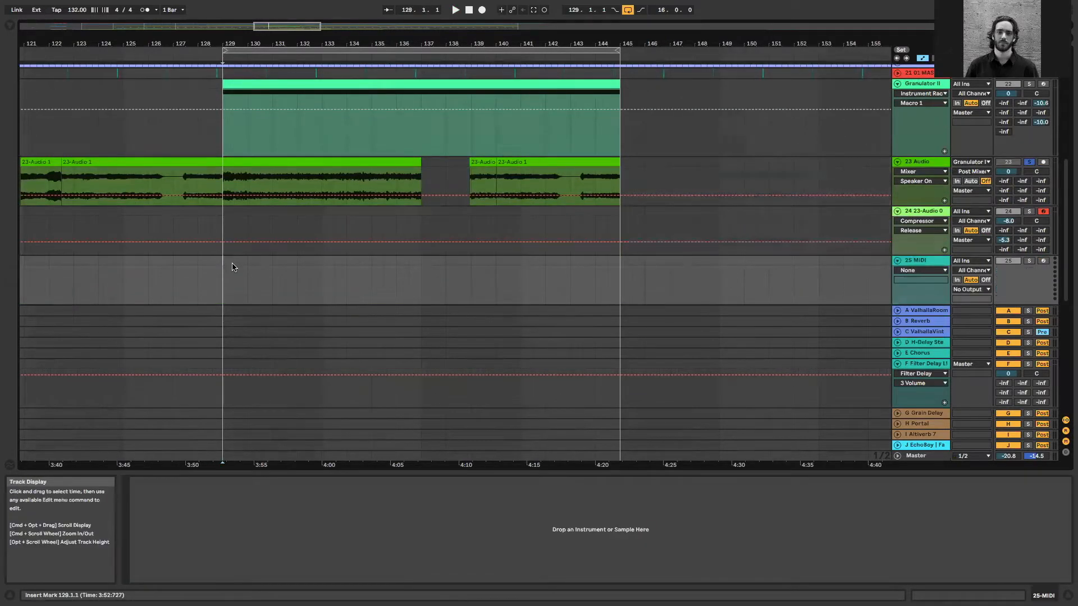
right_click(260, 268)
left_click(280, 273)
left_click(234, 236)
key("super+v")
key("super+z")
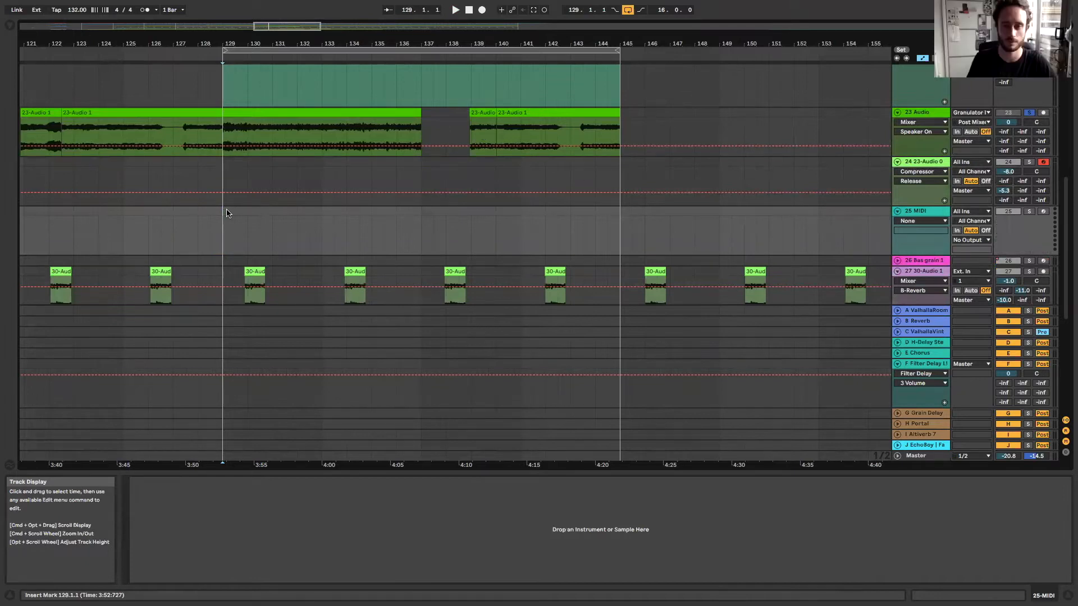
key("super+v")
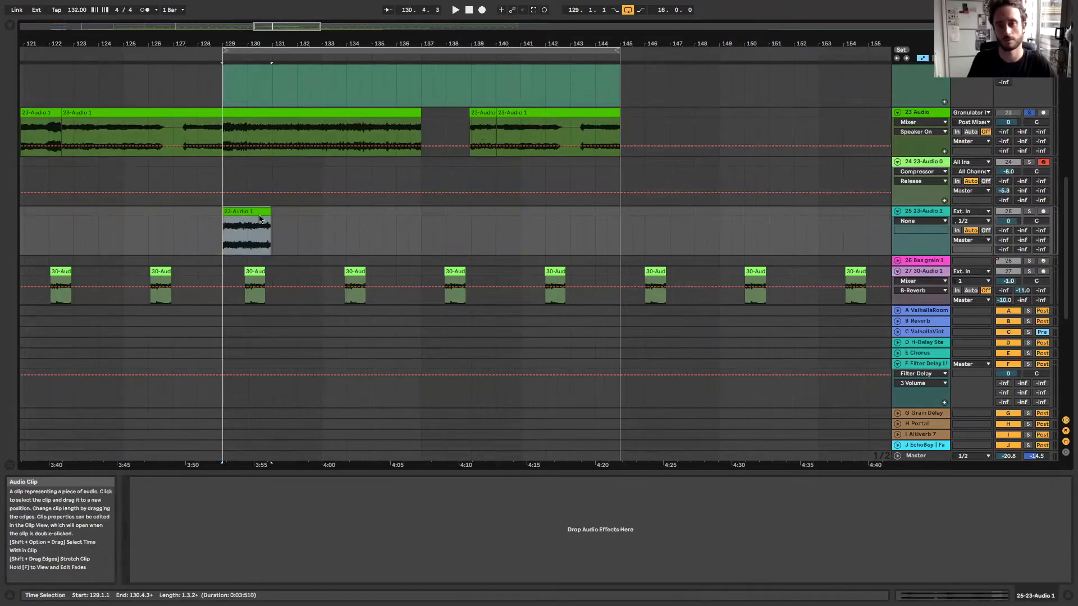
Add FabFilter Pro-Q 3 to the 25 23-Audio 1 track
left_click(10, 25)
left_click(39, 118)
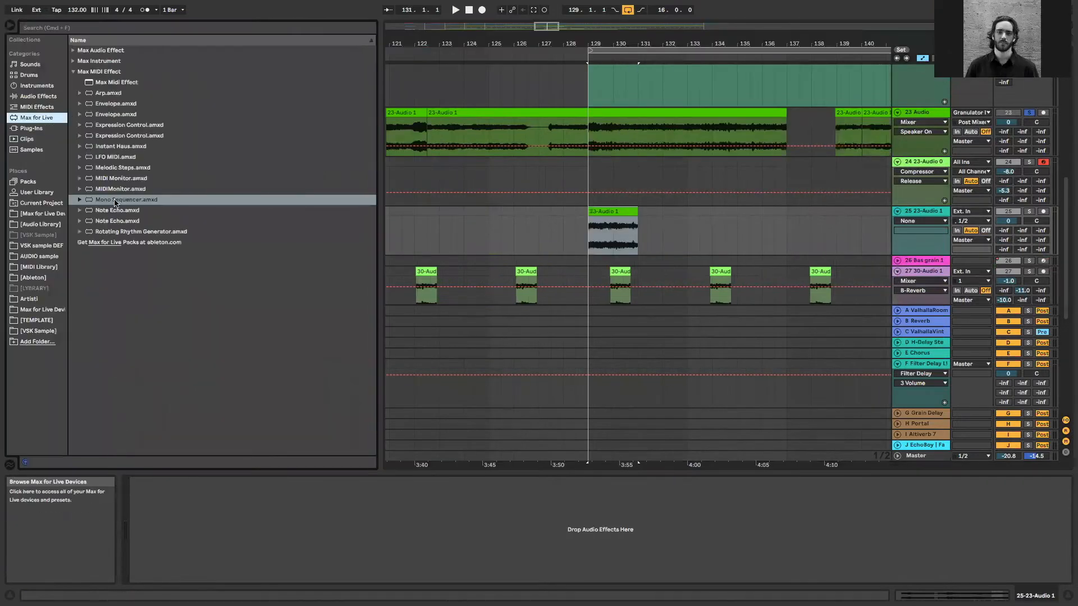
left_click(30, 128)
left_click_drag(137, 232, 555, 244)
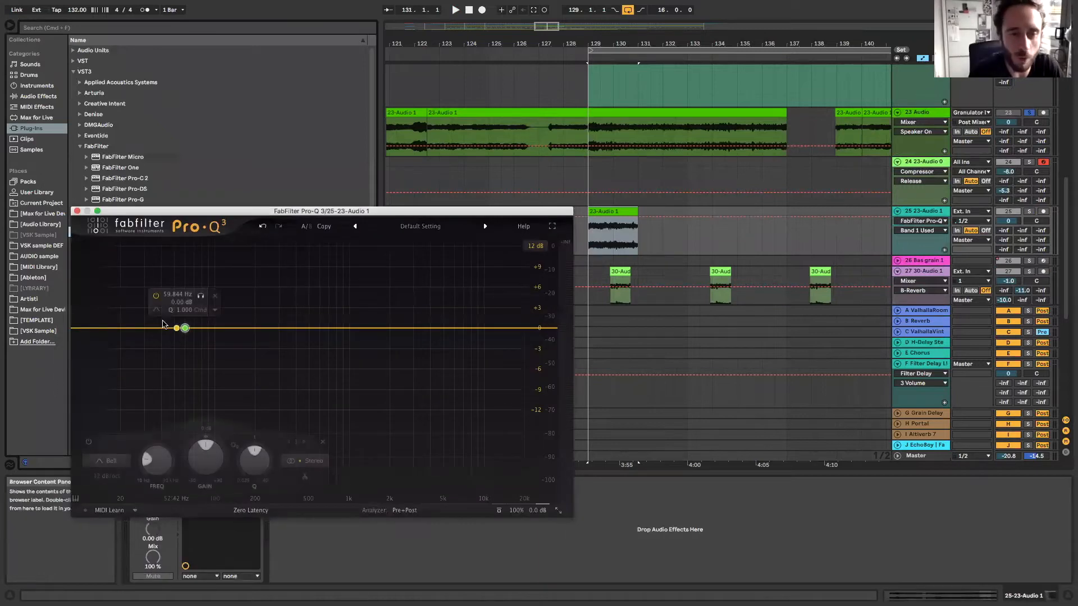
Create a Low Cut band in Pro-Q 3 and move its cutoff up to about 7.1 kHz
left_click(167, 324)
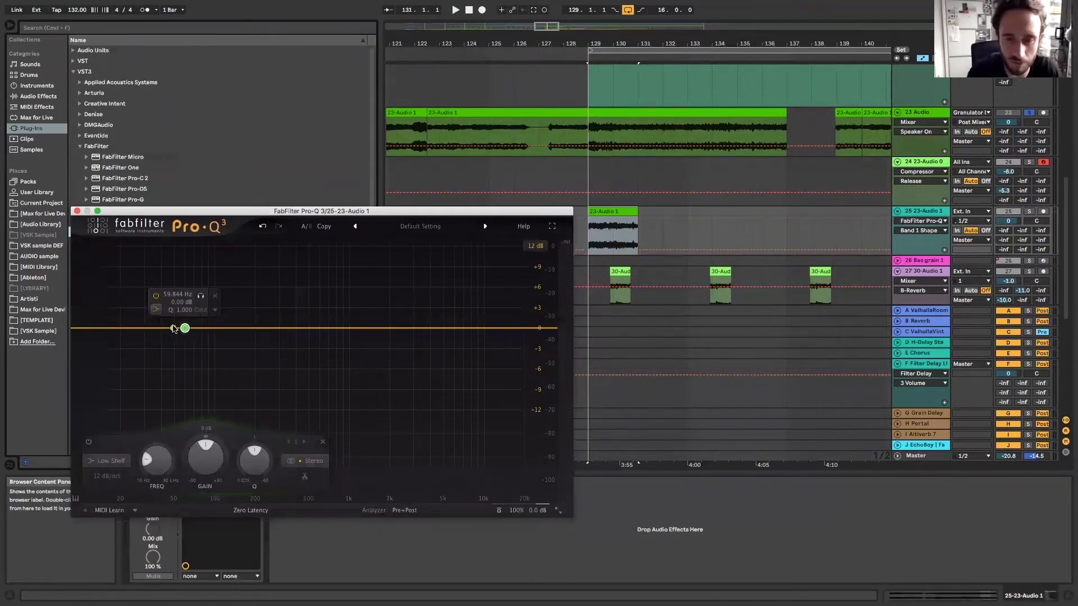
left_click(157, 311)
left_click(180, 323)
left_click_drag(184, 328, 463, 329)
left_click(77, 212)
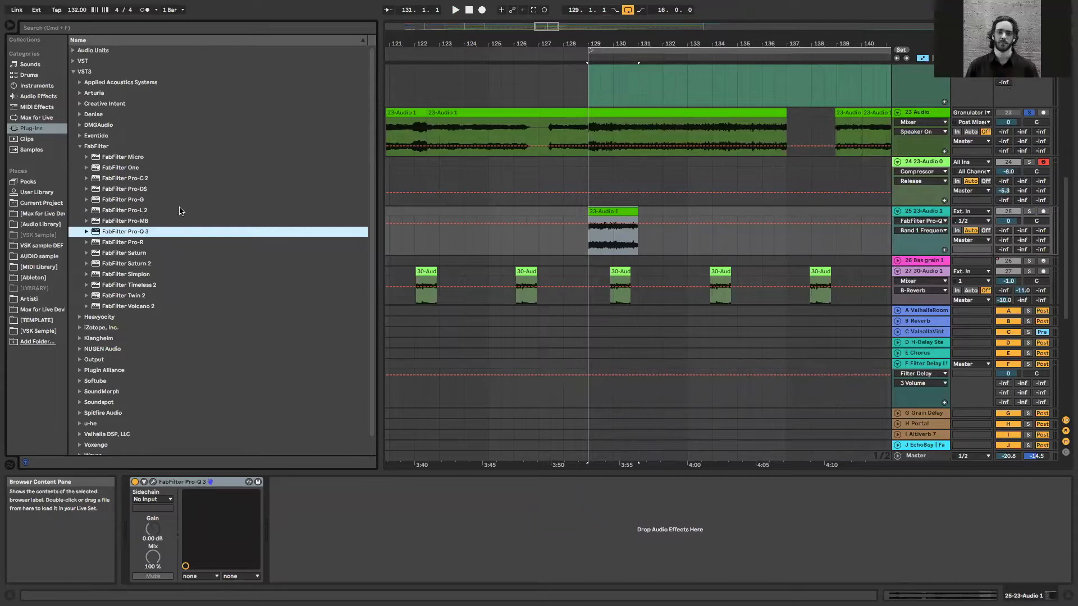
left_click(9, 25)
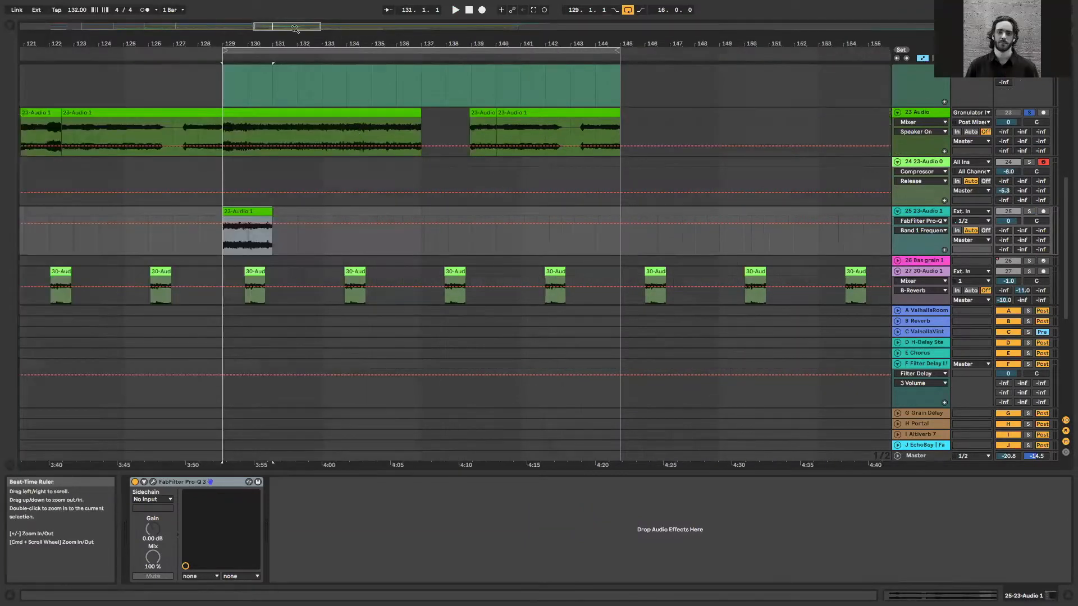
Check the sidechain source of the 24 23-Audio track's Compressor, then fold the Bass Group and unfold the Side 4/4 track
scroll(432, 180, "down", 3)
left_click(410, 171)
scroll(664, 241, "up", 4)
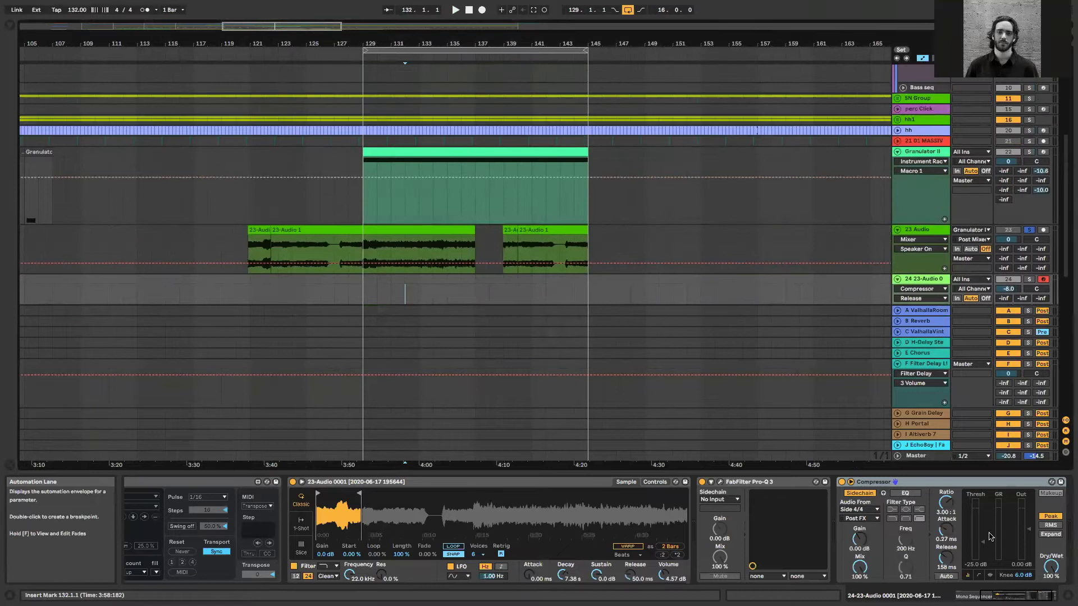
scroll(780, 342, "up", 1)
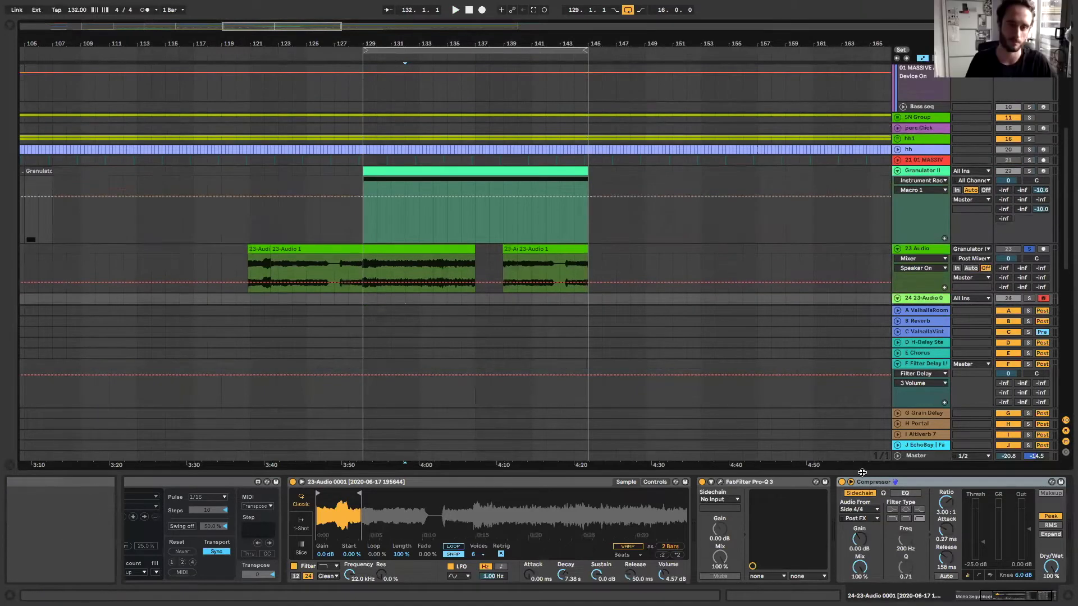
scroll(801, 234, "up", 3)
scroll(853, 180, "up", 5)
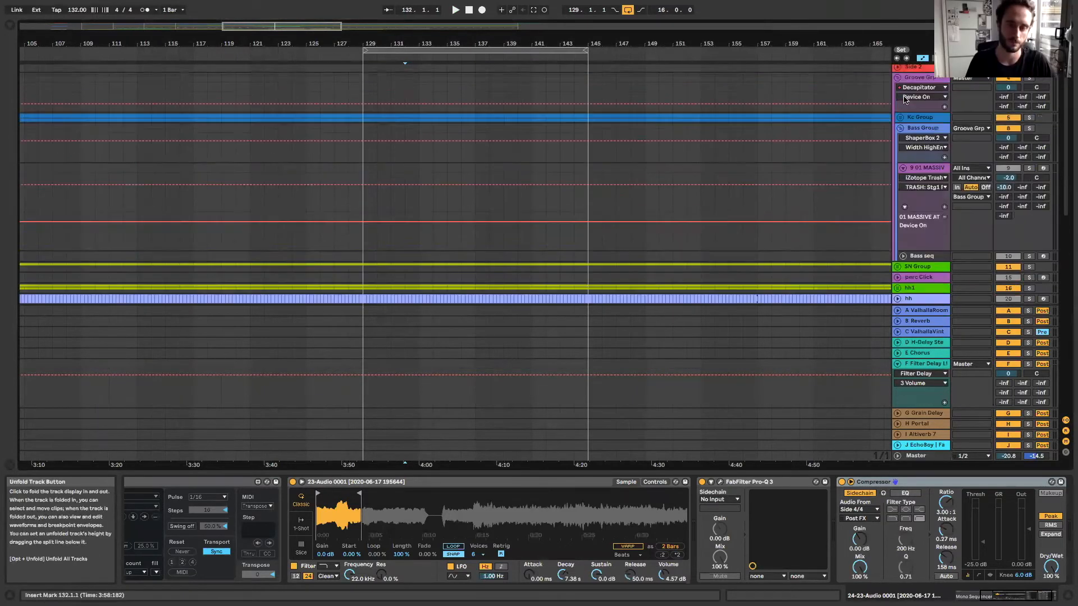
left_click(899, 128)
left_click(900, 117)
scroll(900, 122, "up", 3)
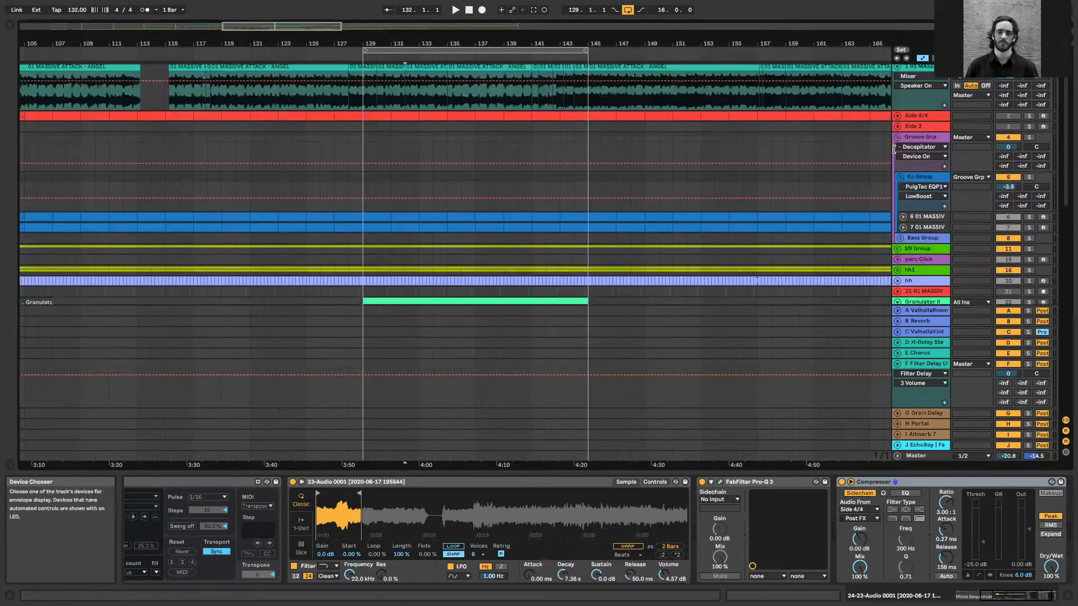
left_click(898, 119)
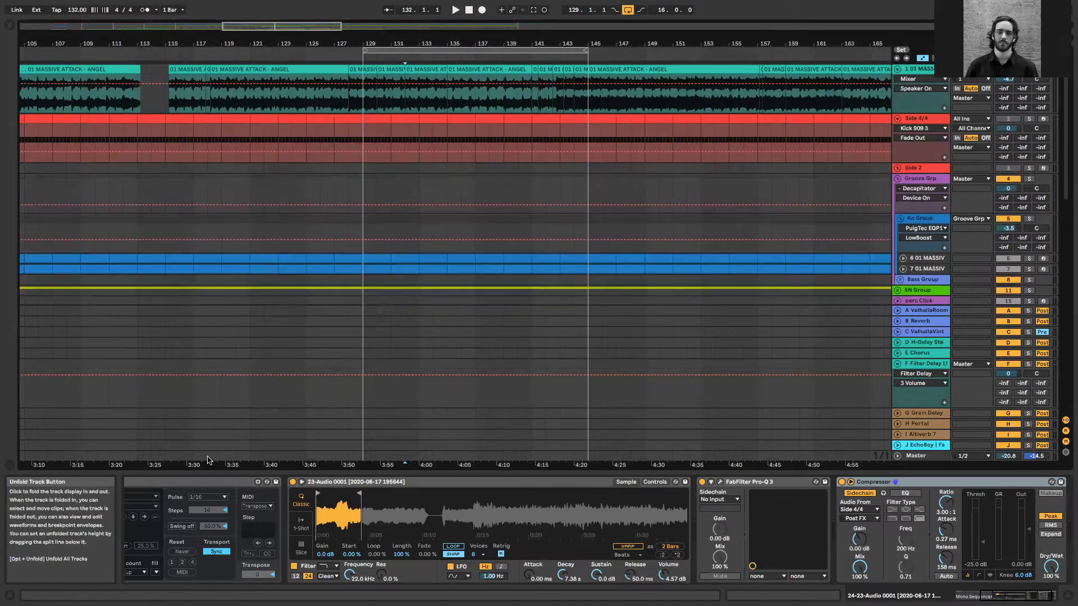
Copy bars 129 to 131 of the Side 4/4 clip onto the unfolded Side 2 track at bar 129
left_click(372, 148)
key("plus")
key("plus")
key("plus")
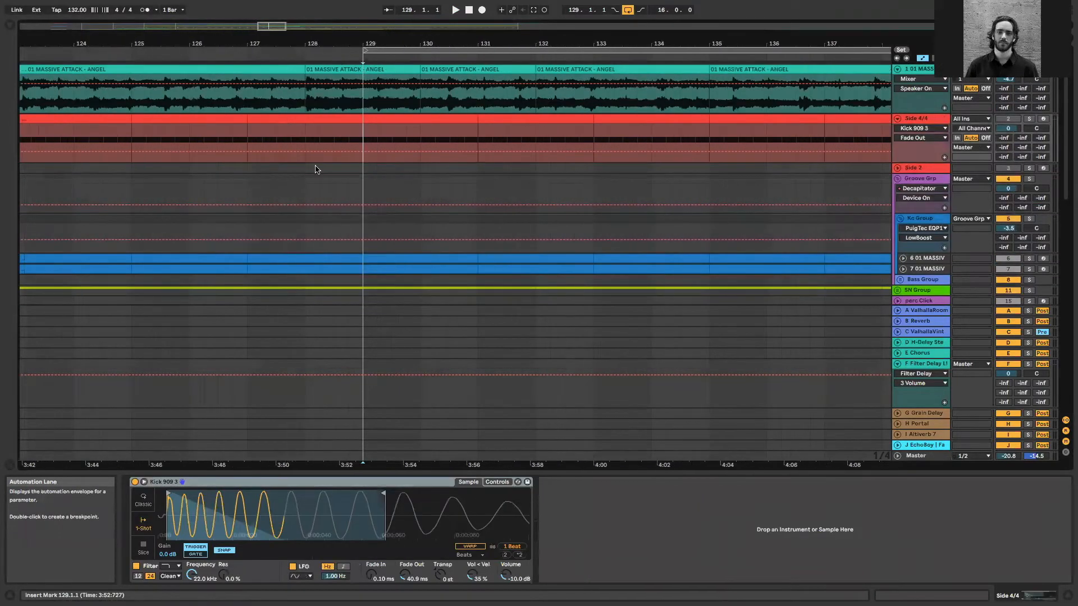
left_click(898, 168)
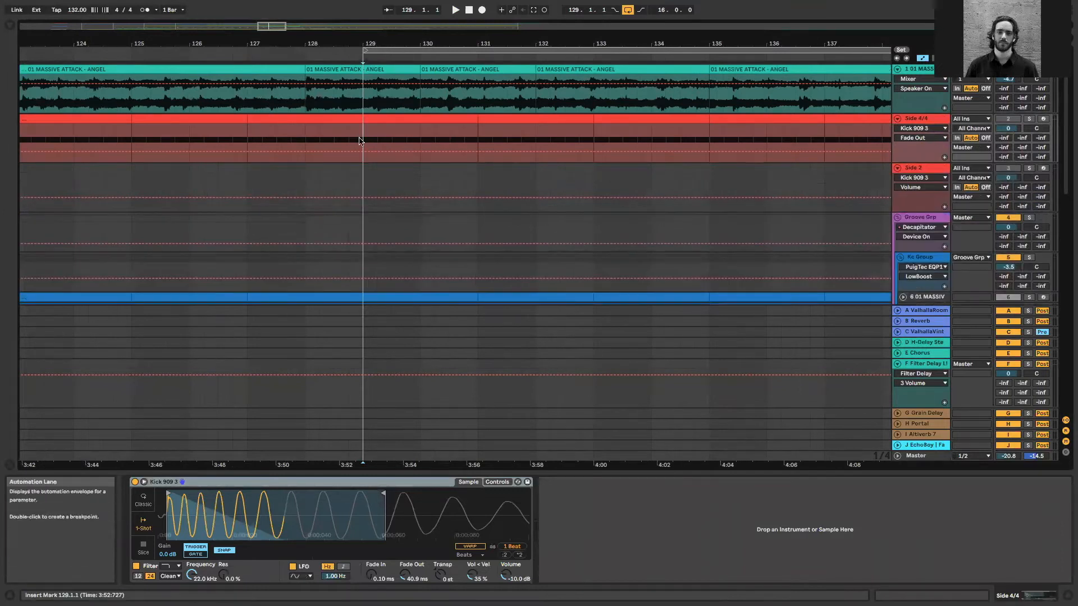
left_click(388, 129)
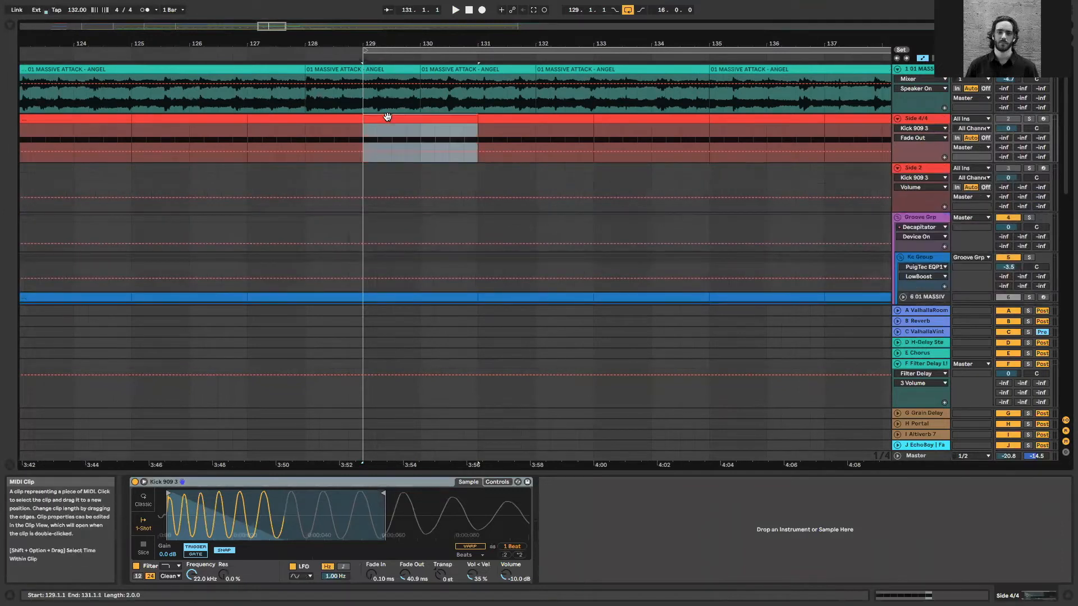
left_click(361, 172)
key("super+v")
key("plus")
key("plus")
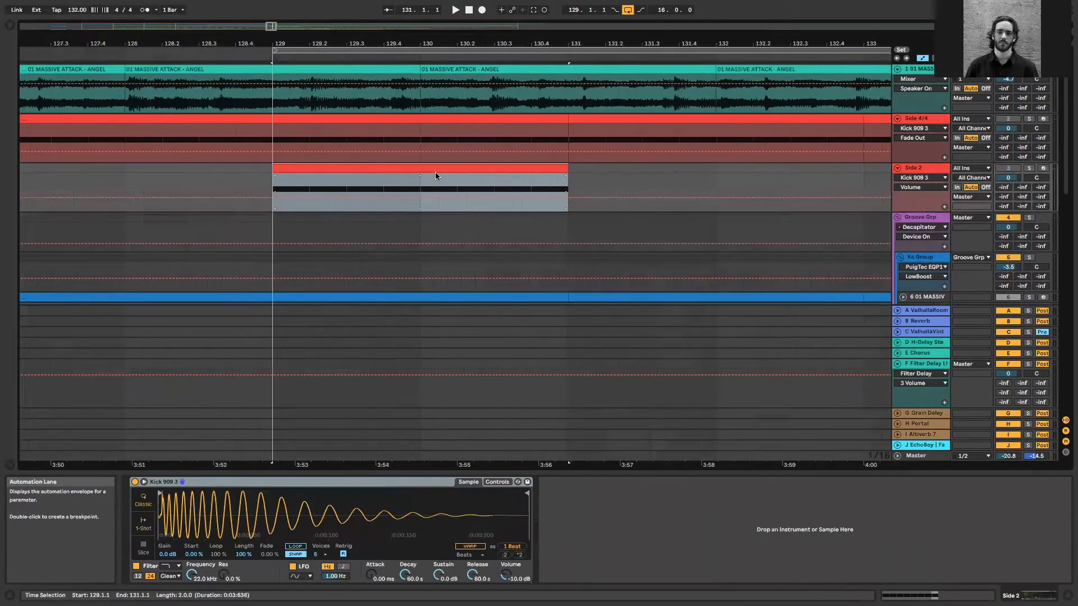
Trim the Side 2 clip to its first beat and consolidate bar 129 into a one-bar clip
left_click_drag(309, 187, 584, 167)
key("Delete")
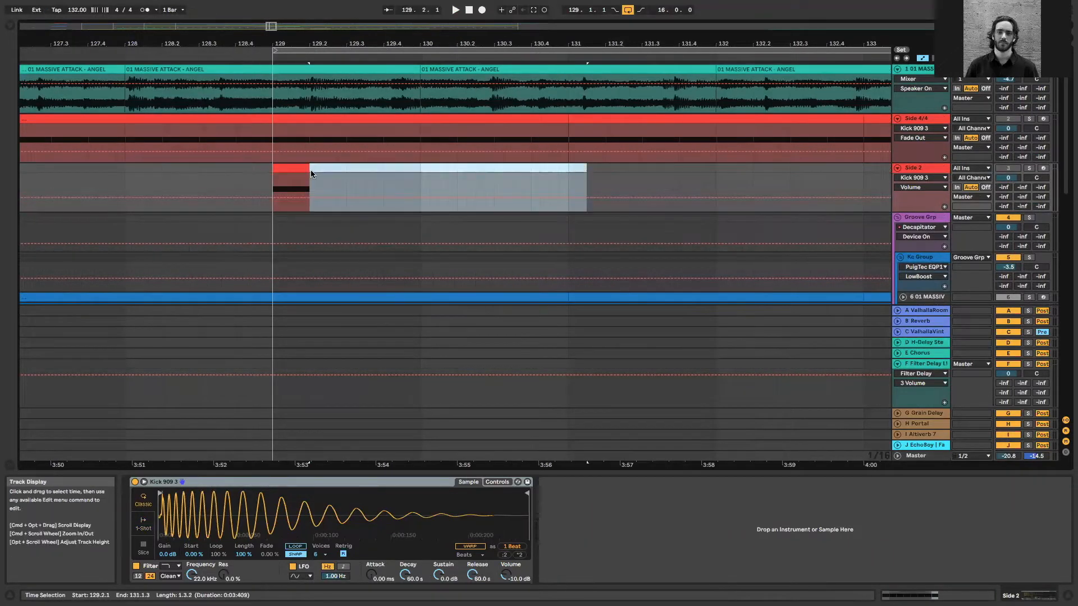
left_click(299, 169)
left_click(422, 171, "shift")
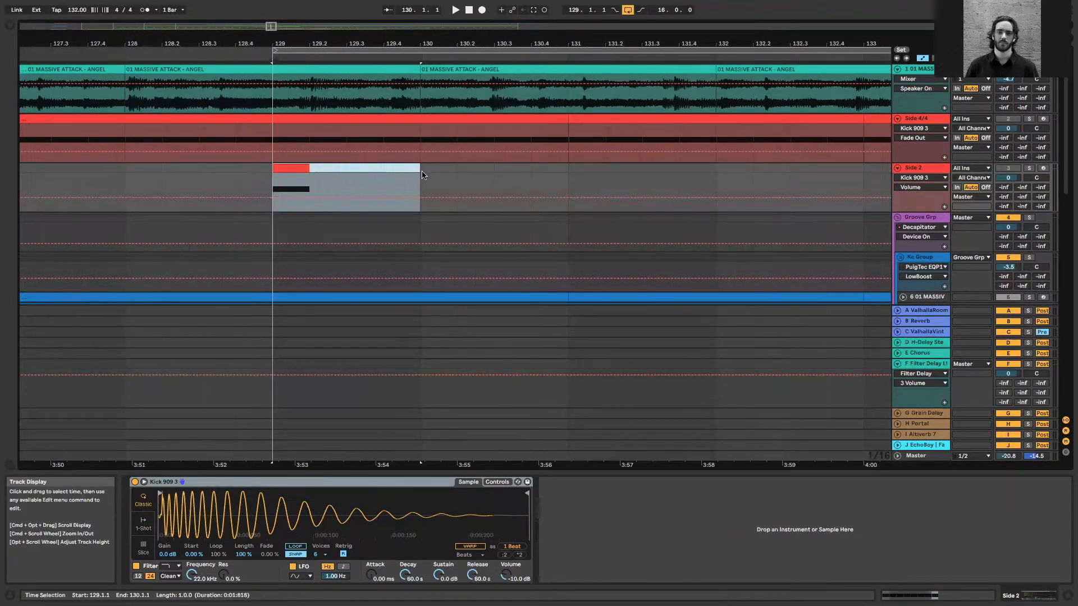
key("super+j")
Build a syncopated C3 pattern in the one-bar Side 2 clip with notes at 1.1.1, 1.1.4, 1.2.3, 1.3.3 and 1.4.3
left_click(368, 178)
double_click(365, 169)
left_click(489, 533)
left_click_drag(472, 511, 417, 517)
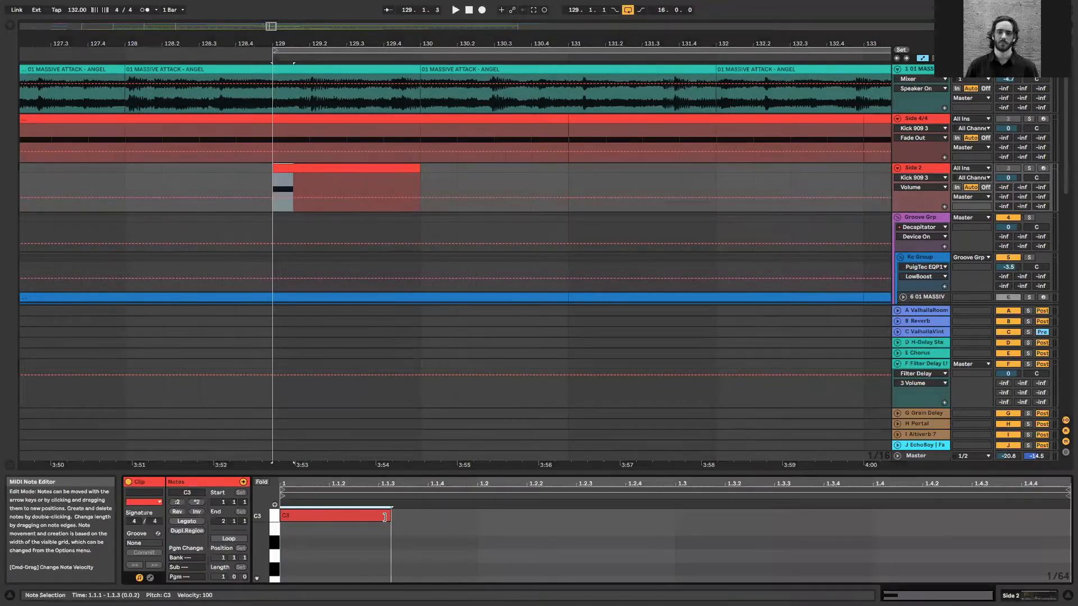
key("Left")
left_click_drag(376, 517, 1011, 525)
left_click(362, 169)
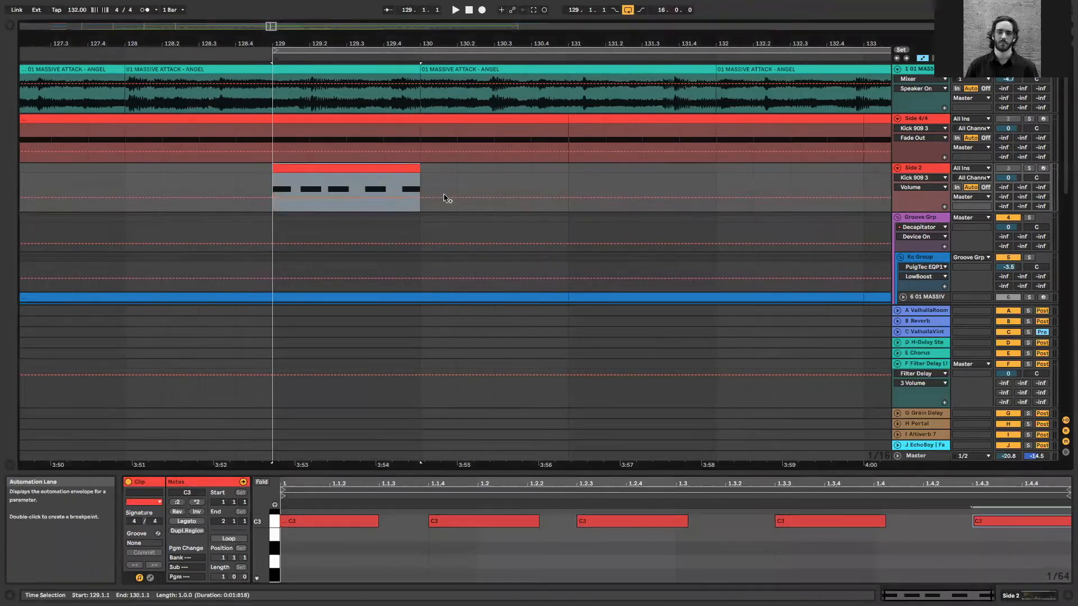
Duplicate the one-bar Side 2 pattern four times so it runs from bar 129 to 134
key("super+d")
key("super+d")
key("super+d")
key("super+d")
key("minus")
key("minus")
key("minus")
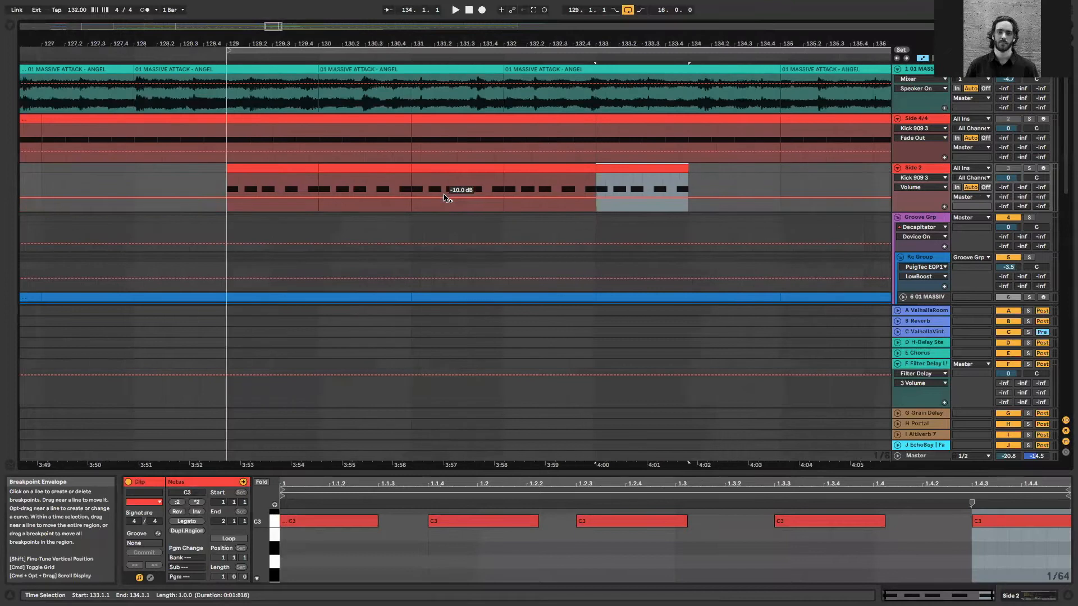
Set the arrangement loop to the four bars from 129 to 133 over the Side 2 pattern
left_click(489, 118)
key("shift+Tab")
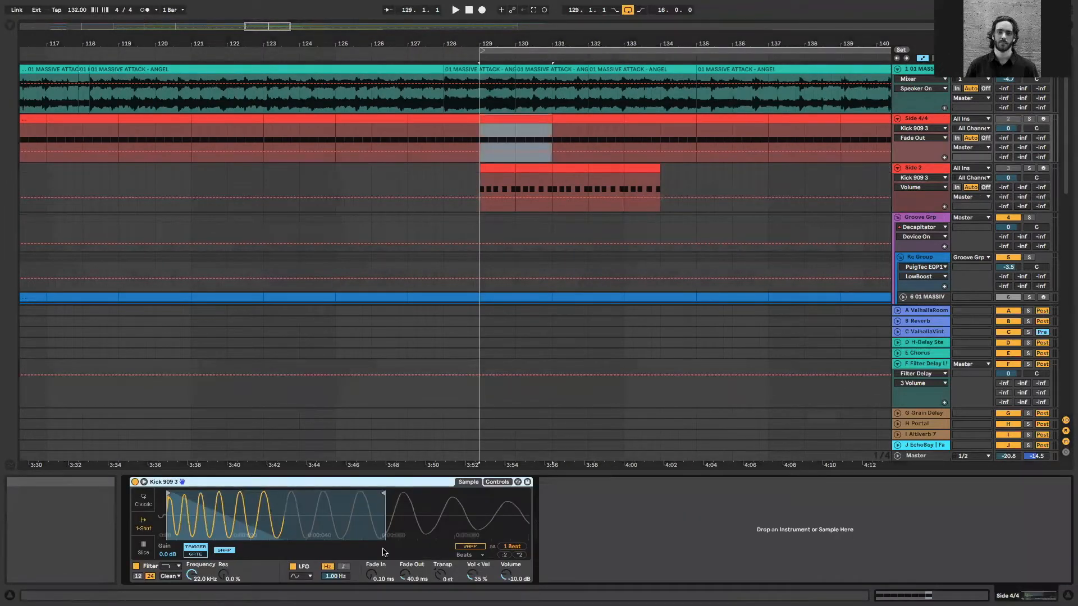
scroll(574, 254, "down", 3)
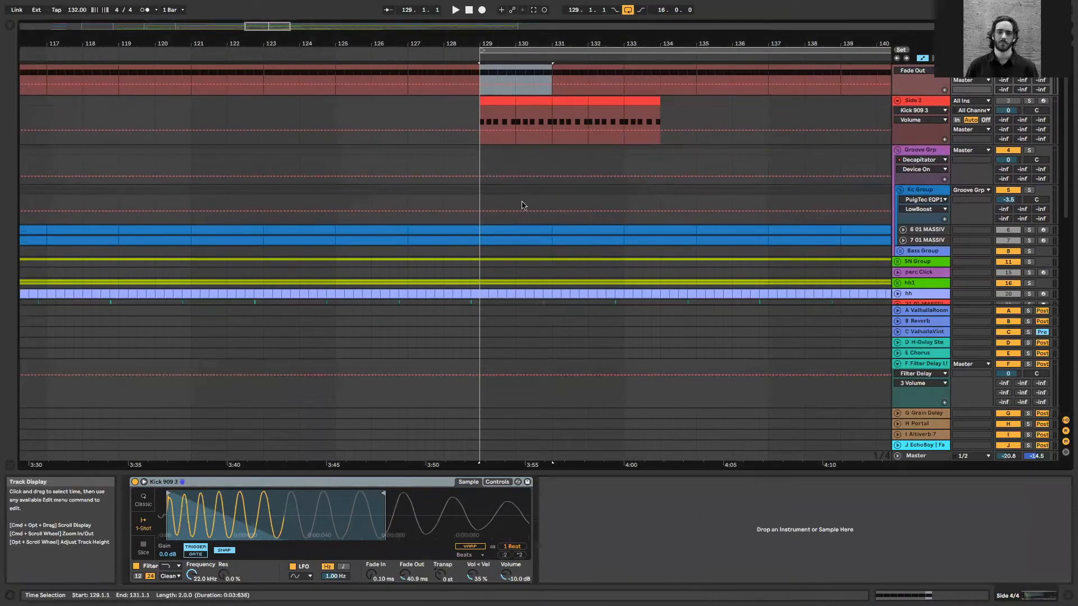
scroll(522, 205, "up", 2)
left_click_drag(626, 126, 497, 123)
Duplicate the 23-Audio clip on the 25 23-Audio 1 track so it fills the loop up to bar 133
scroll(736, 234, "down", 9)
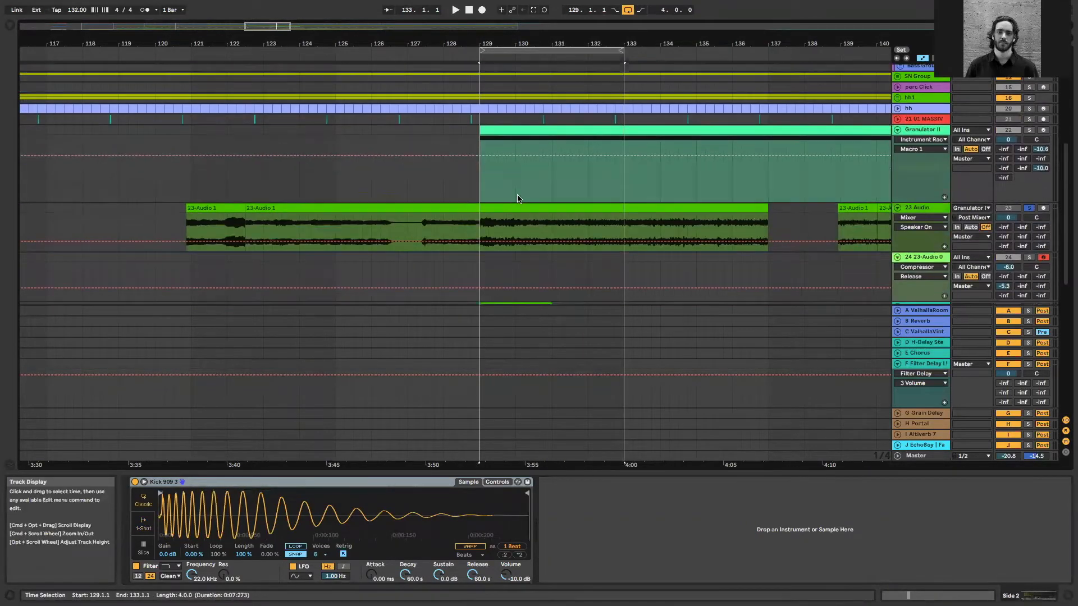
scroll(528, 215, "down", 4)
left_click(498, 203)
left_click(538, 214)
key("super+d")
Solo the 25 23-Audio 1 track instead of 23 Audio and play the loop
left_click(982, 205)
left_click(1029, 215)
key("space")
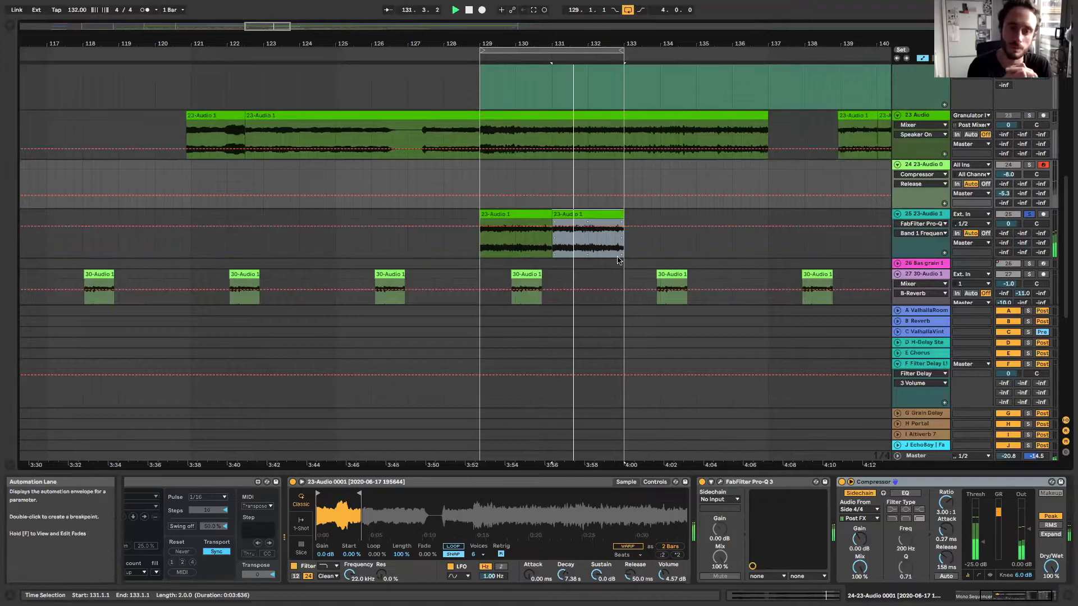
Raise the resonance of the Pro-Q 3 low cut on the 25 23-Audio 1 track to a Q of about 1.37
left_click(913, 216)
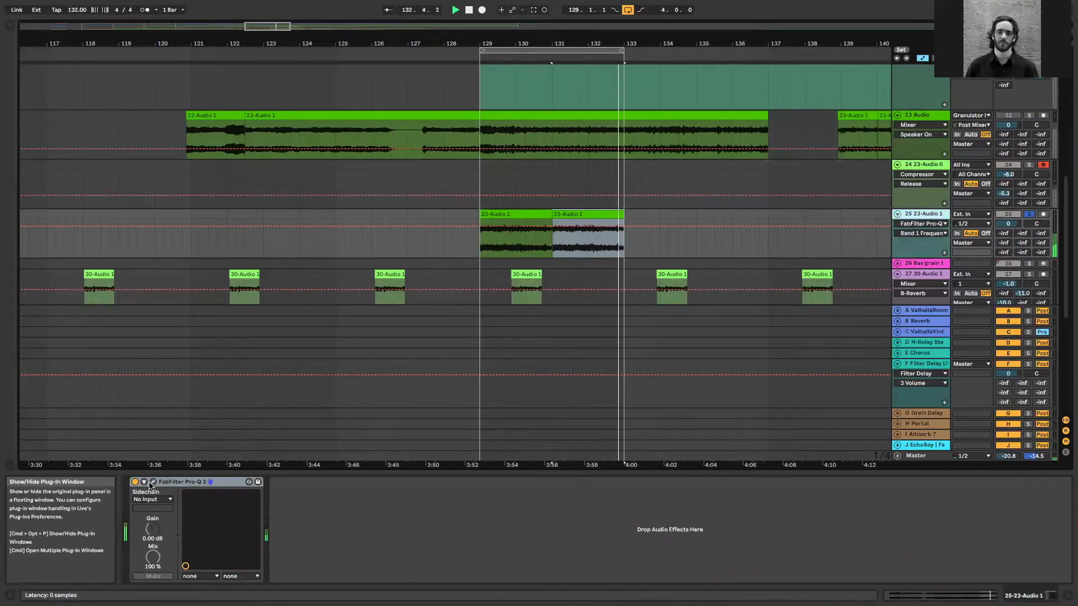
left_click(153, 482)
left_click_drag(464, 329, 464, 312)
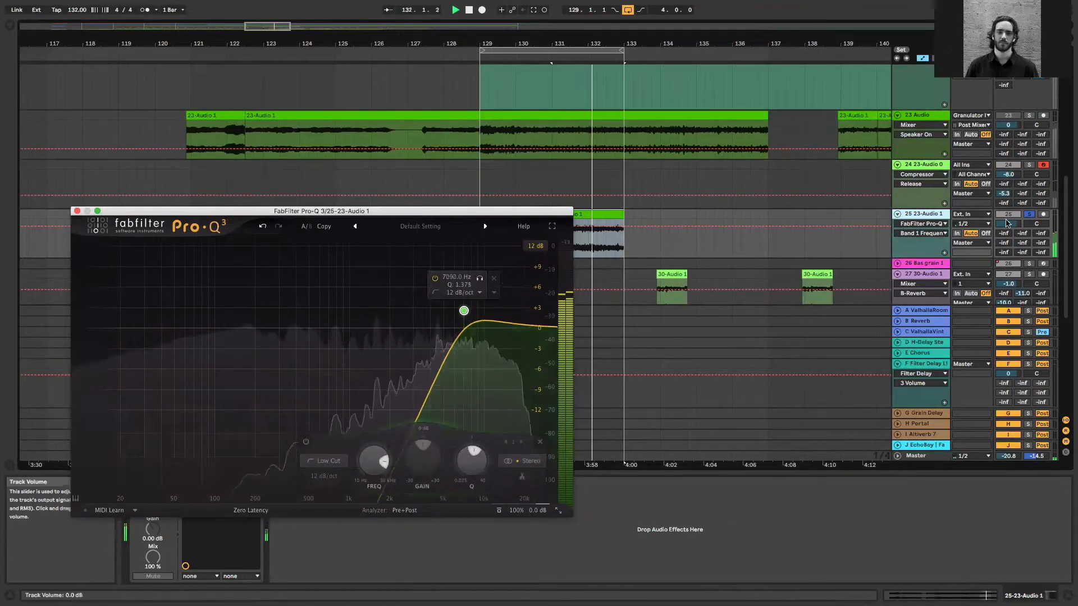
left_click(77, 211)
Add a Compressor audio effect to the 25 23-Audio 1 track
left_click(9, 26)
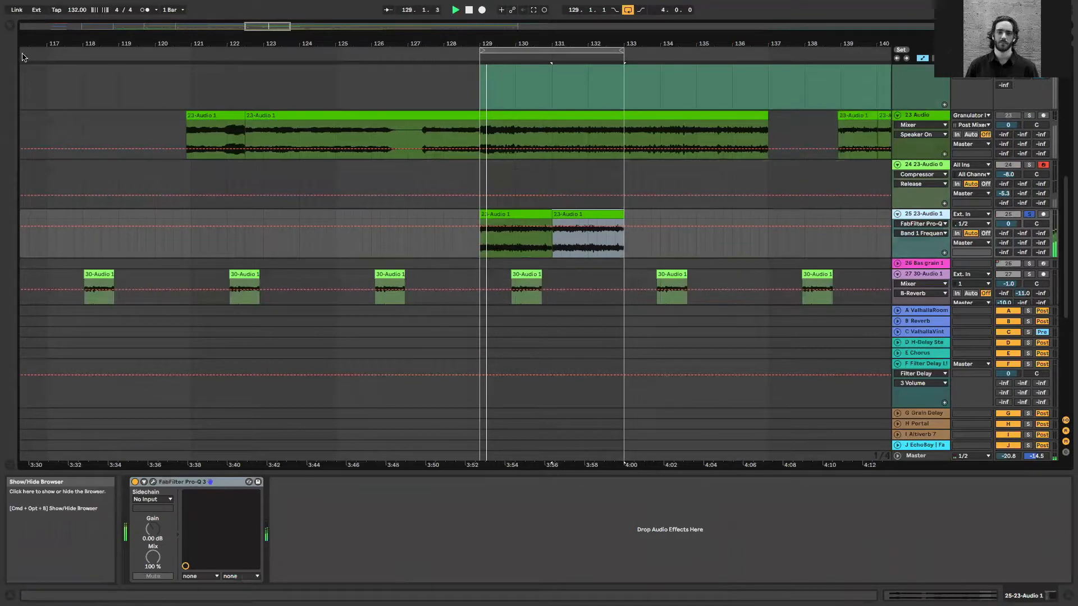
left_click(45, 96)
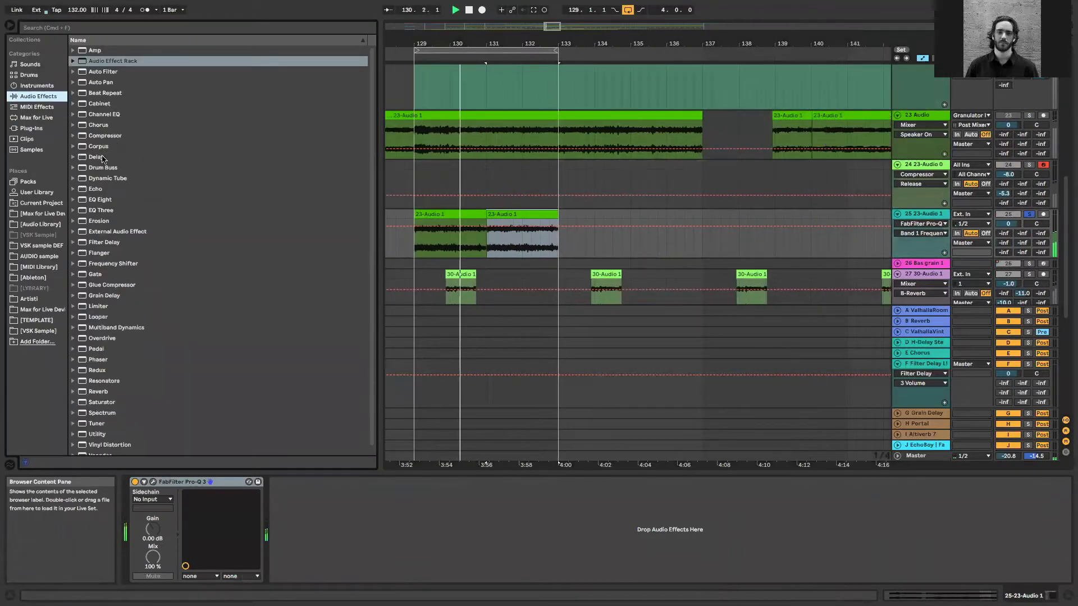
left_click_drag(105, 135, 504, 247)
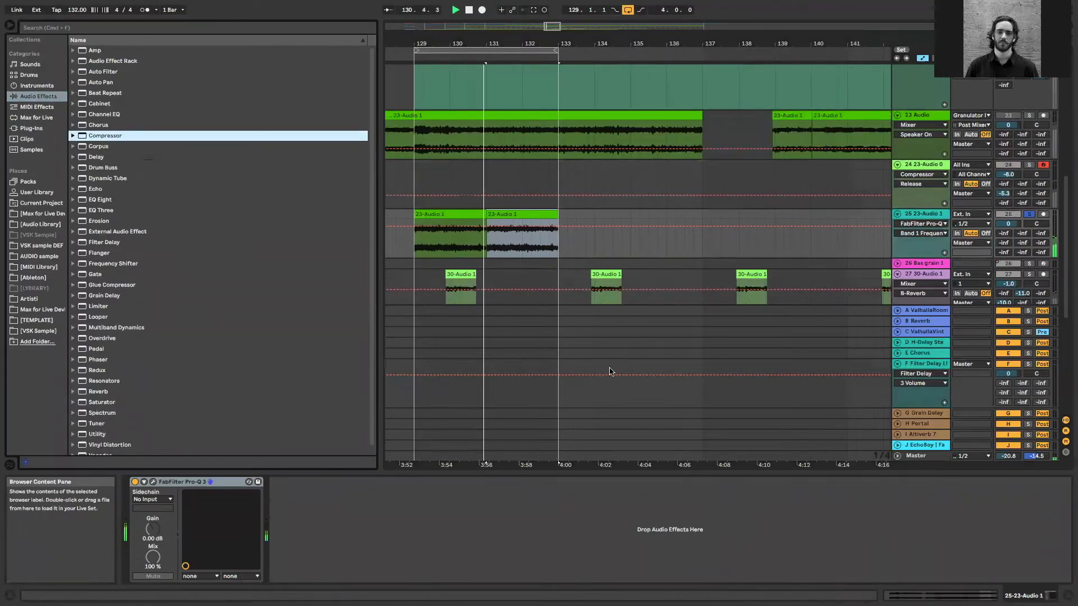
Sidechain the new Compressor from Side 2, with the threshold at -33.1 dB and the attack at 1.83 ms
left_click(284, 482)
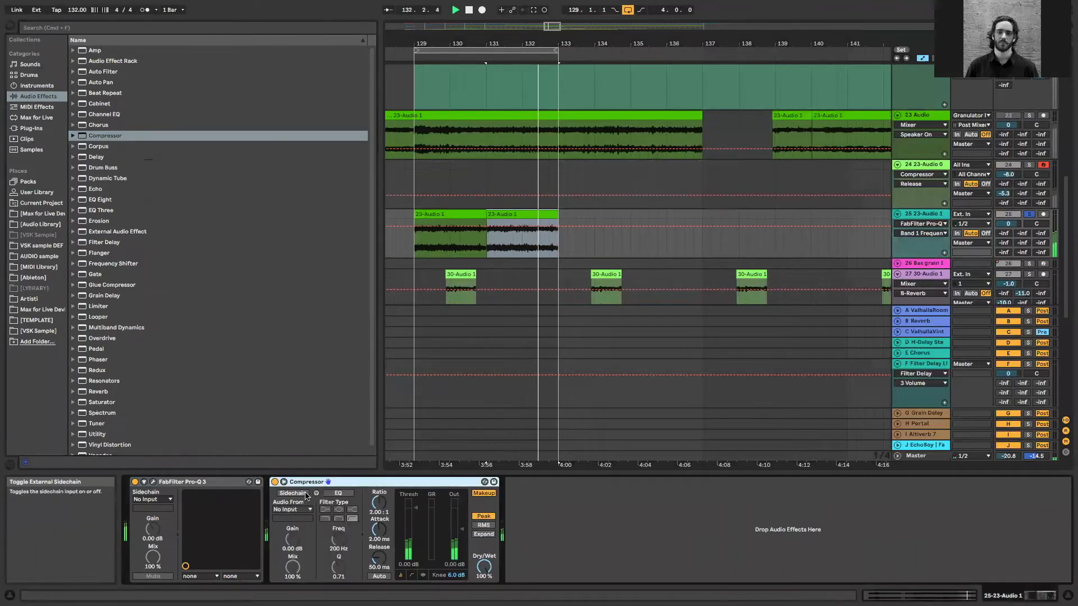
left_click(293, 509)
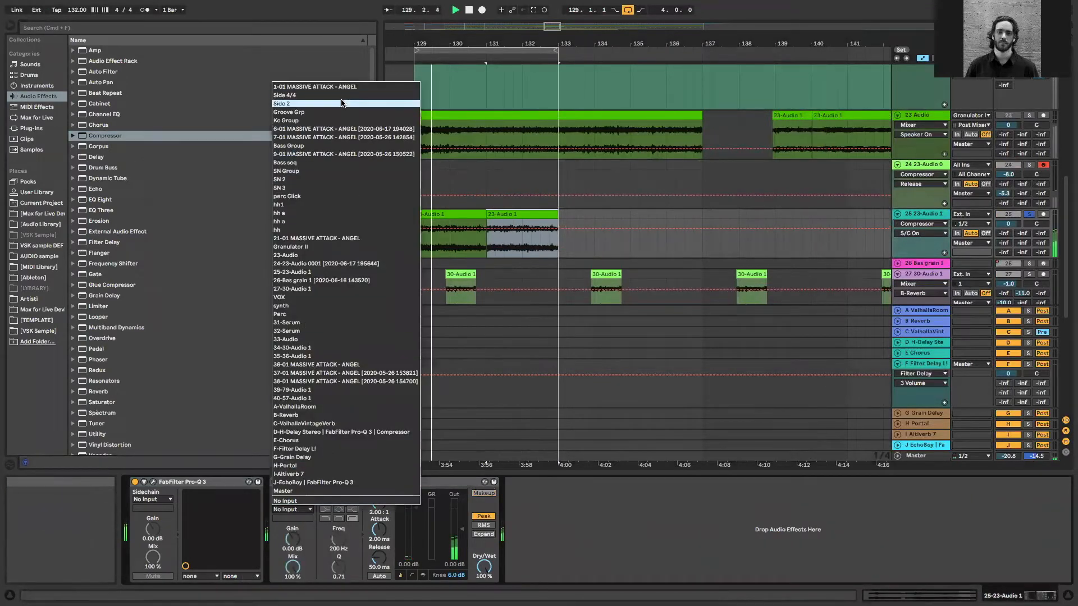
key("Return")
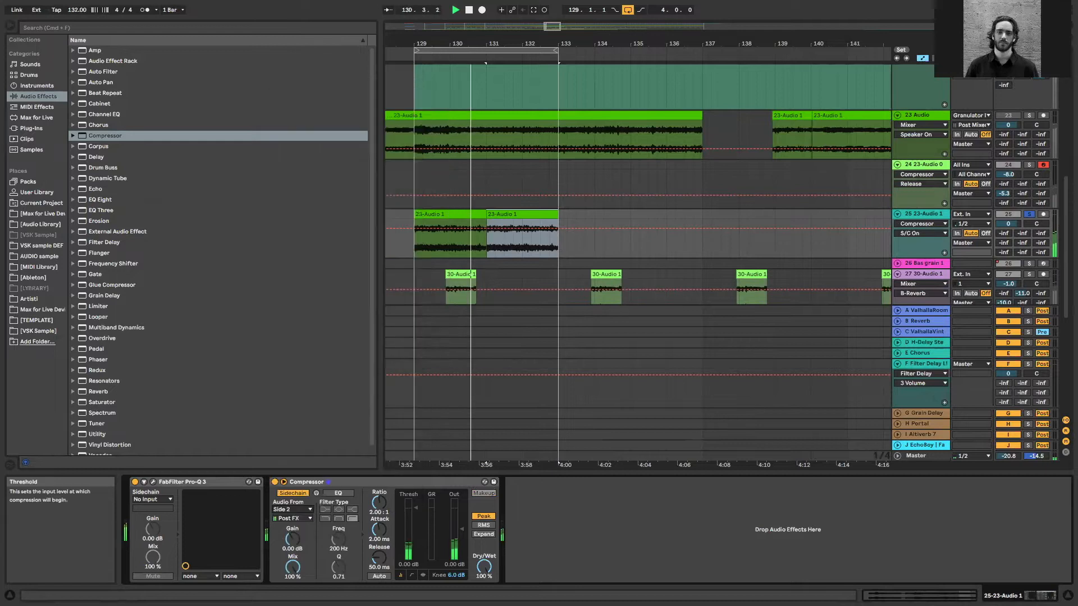
left_click_drag(382, 531, 382, 533)
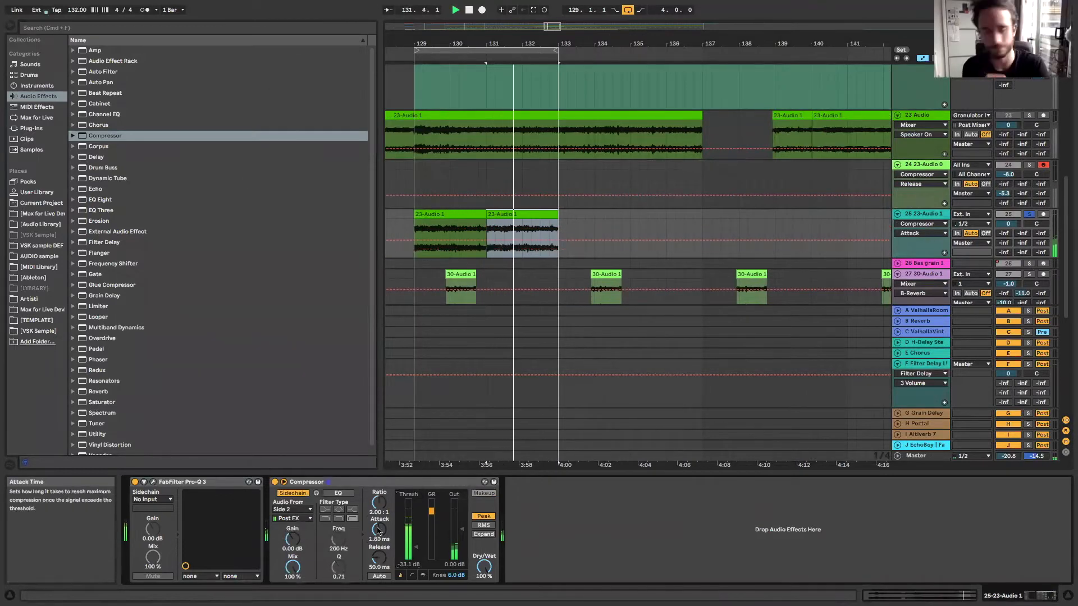
left_click(10, 25)
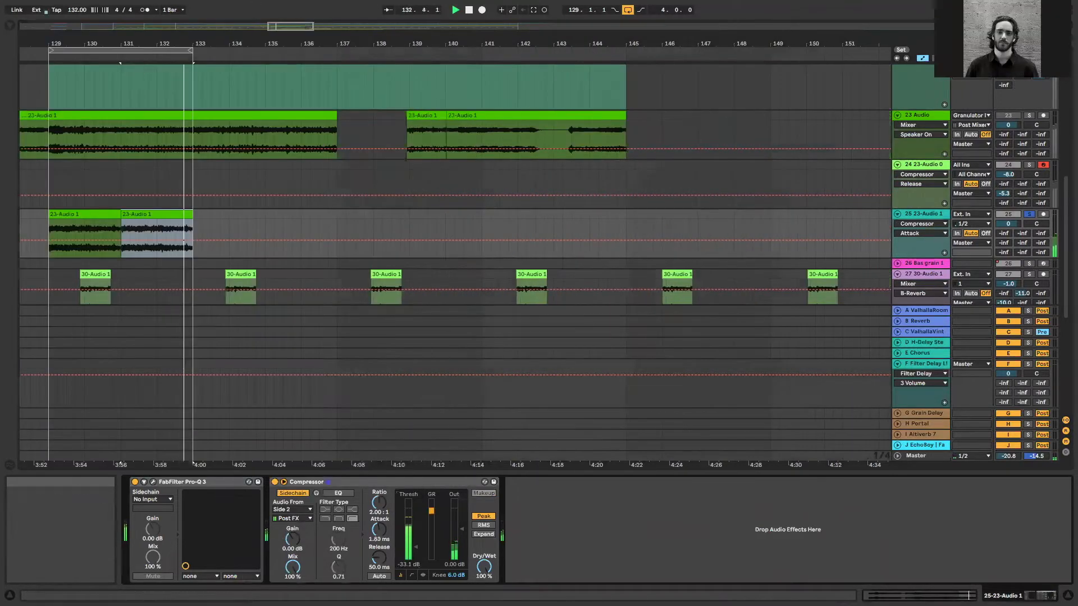
Set the 24 23-Audio track's volume to -6.8 dB and solo it together with the SN Group
left_click_drag(294, 26, 295, 13)
left_click_drag(1014, 169, 1014, 177)
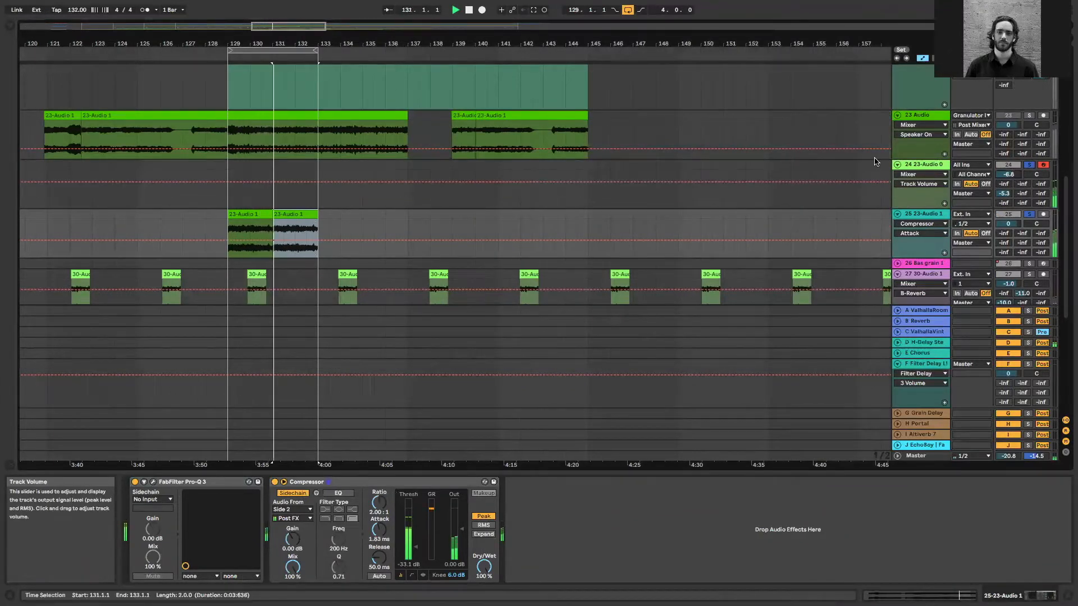
scroll(1025, 182, "up", 6)
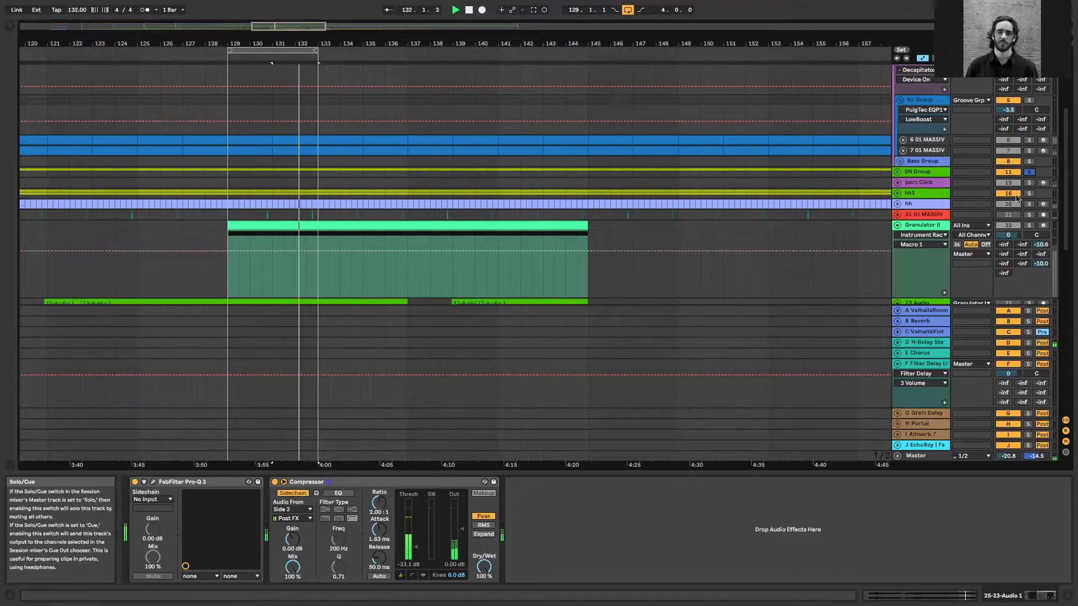
Set the 25 23-Audio 1 Compressor's threshold to -45.5 dB, attack to 0.39 ms and release to 27.7 ms
scroll(1024, 111, "up", 2)
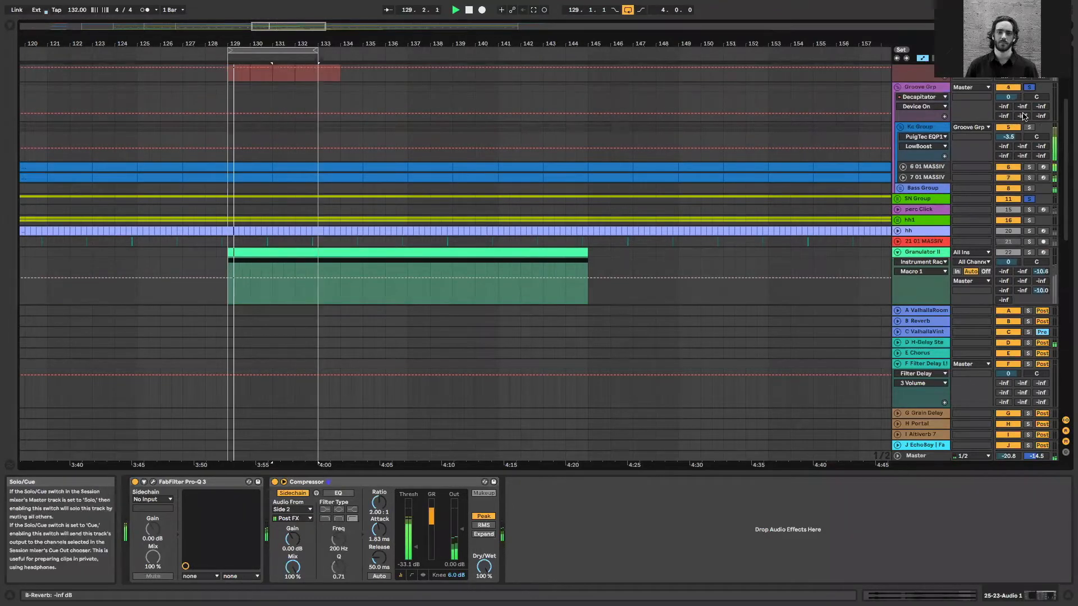
scroll(854, 185, "down", 8)
left_click(554, 216)
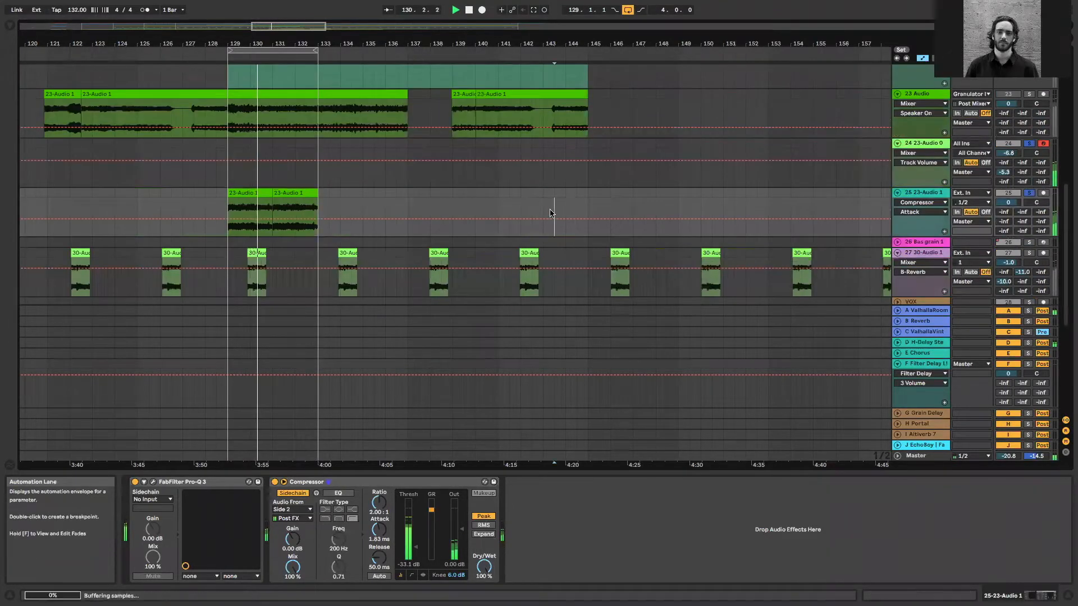
mouse_move(379, 558)
left_mouse_down()
mouse_move(379, 537)
mouse_move(416, 553)
mouse_move(385, 558)
left_mouse_up()
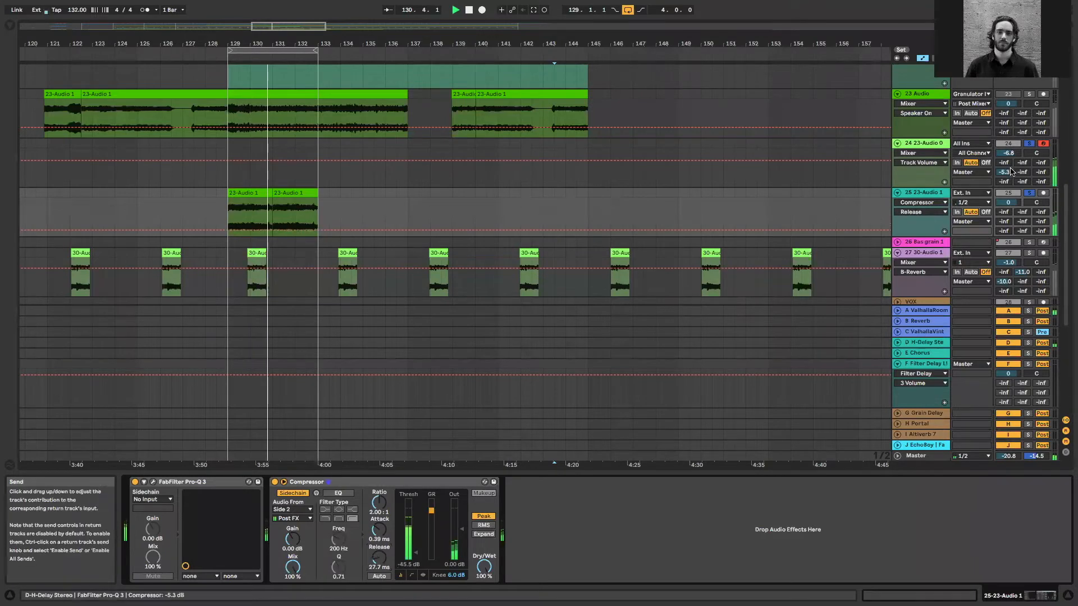
Set the 24 23-Audio volume to -5.0 dB and its C-Valhalla send to -30.5 dB, with the Master at -17.8 dB
left_click(935, 135)
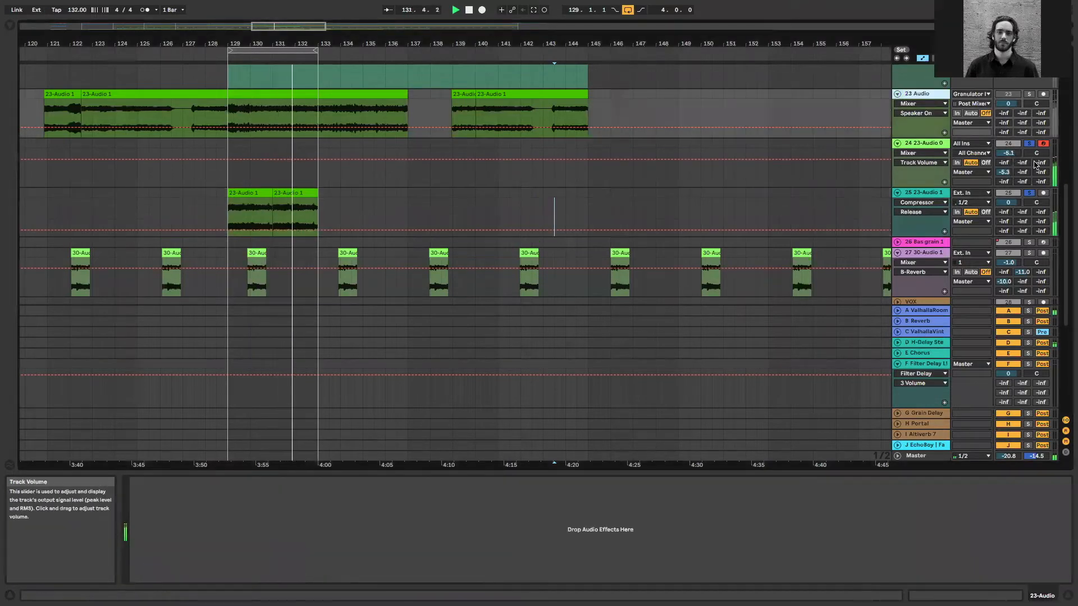
left_click_drag(1040, 163, 1009, 152)
left_click_drag(1009, 456, 1008, 453)
left_click_drag(1041, 162, 1041, 168)
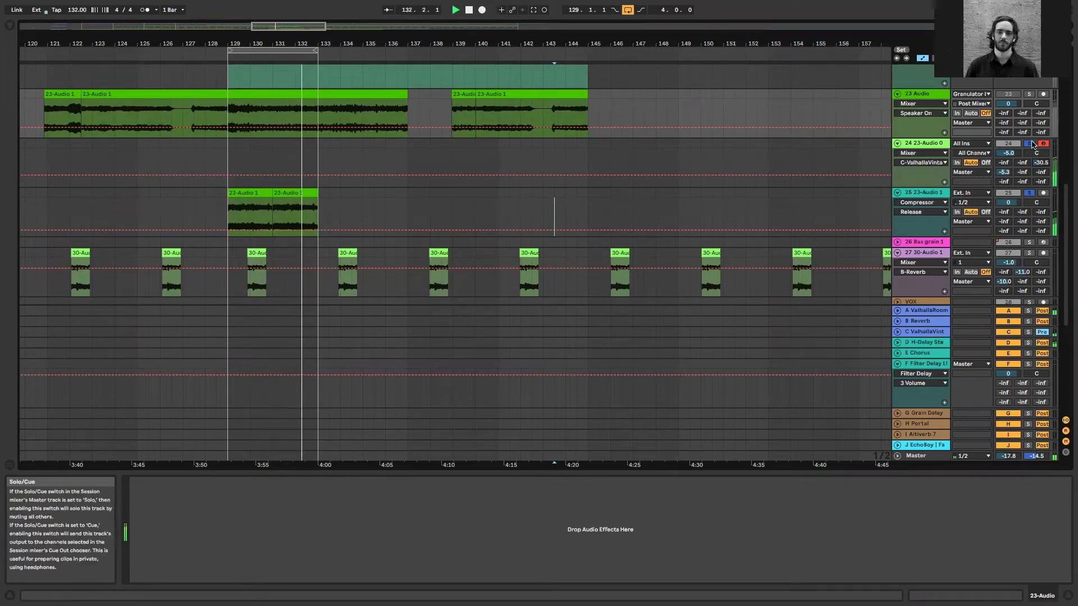
Stop playback, clear the existing solos and solo only the 25 23-Audio 1 track
left_click(1030, 144)
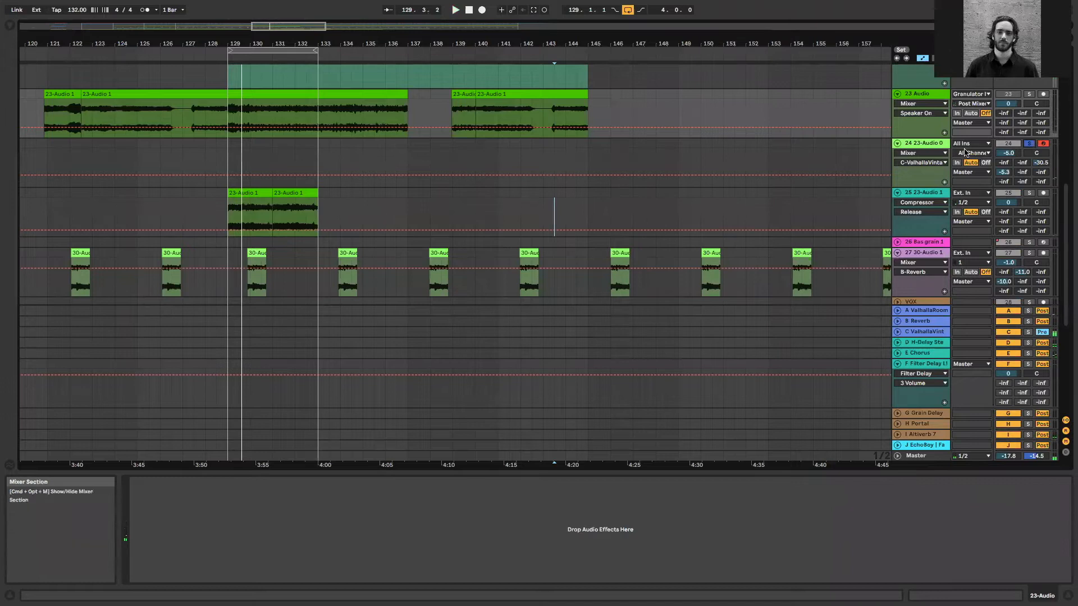
left_click(933, 153)
left_click(931, 149)
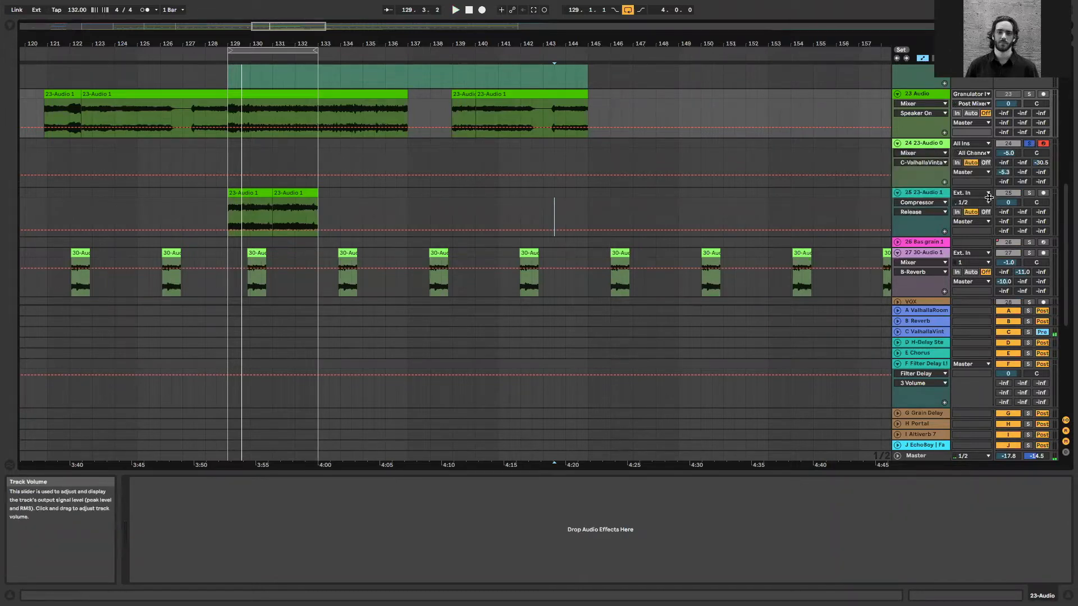
left_click(1029, 193)
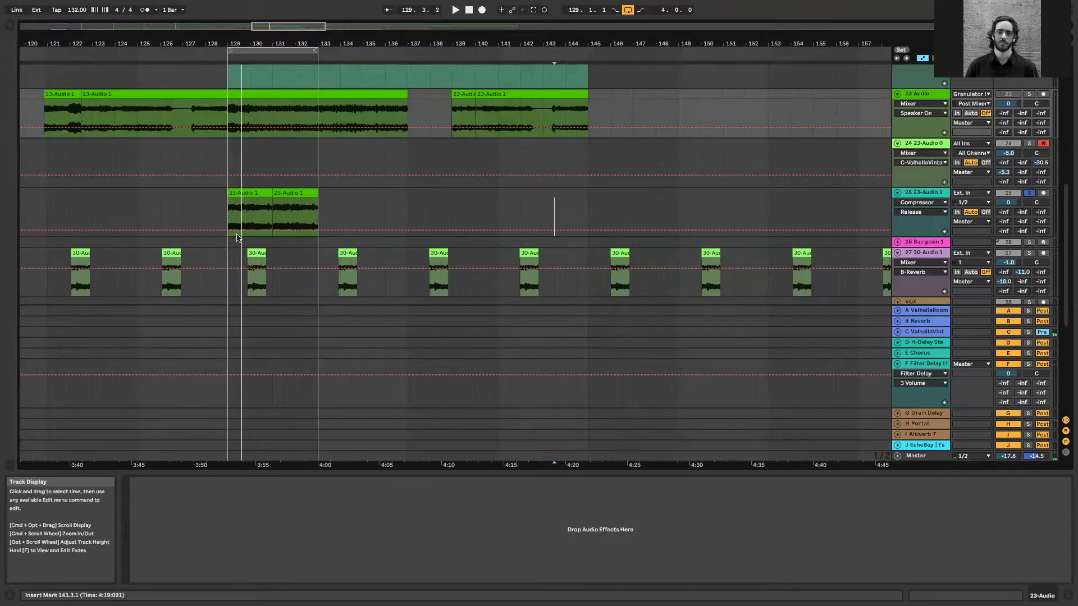
Extend the second 23-Audio 1 clip on the 25 23-Audio 1 track back to bar 129, over the first clip
left_click(273, 215)
left_click_drag(274, 193, 226, 193)
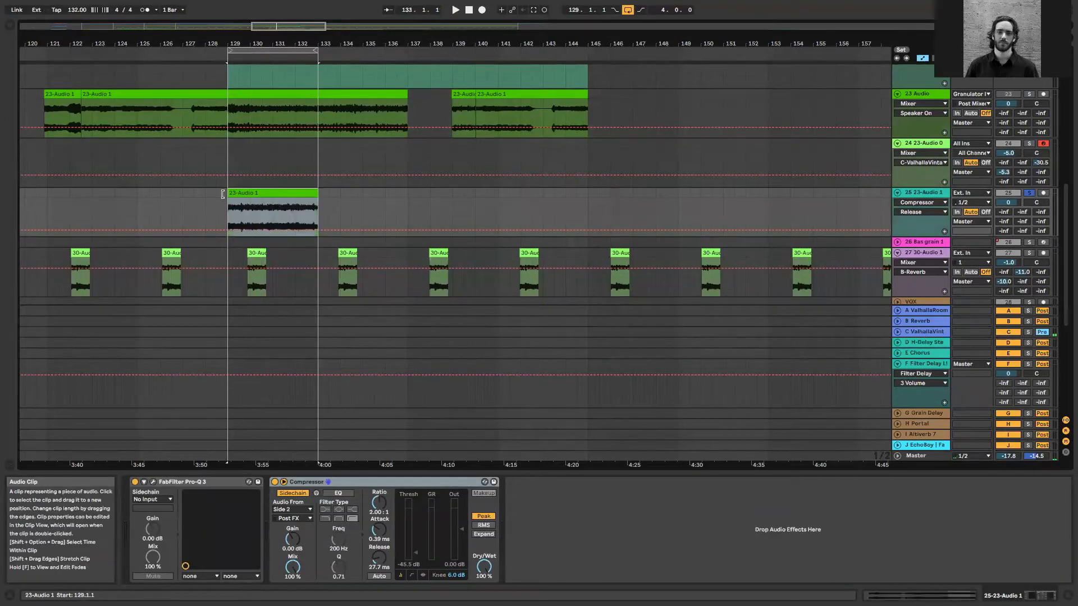
left_click(272, 207)
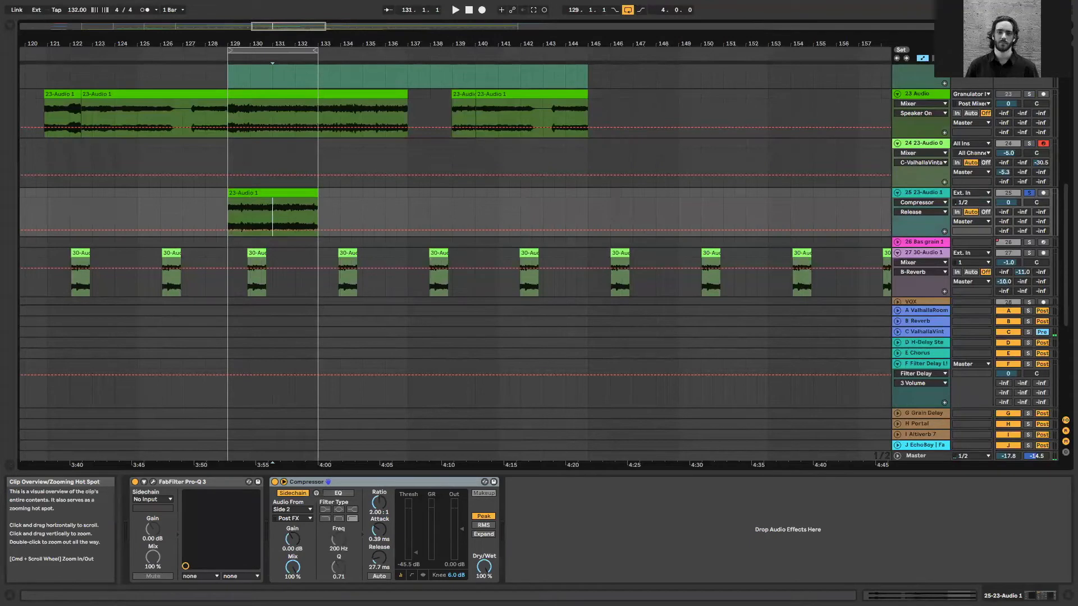
Solo the 23 Audio track and audition its long clip from about bar 127.3
left_click_drag(300, 44, 357, 40)
left_click(268, 119)
key("space")
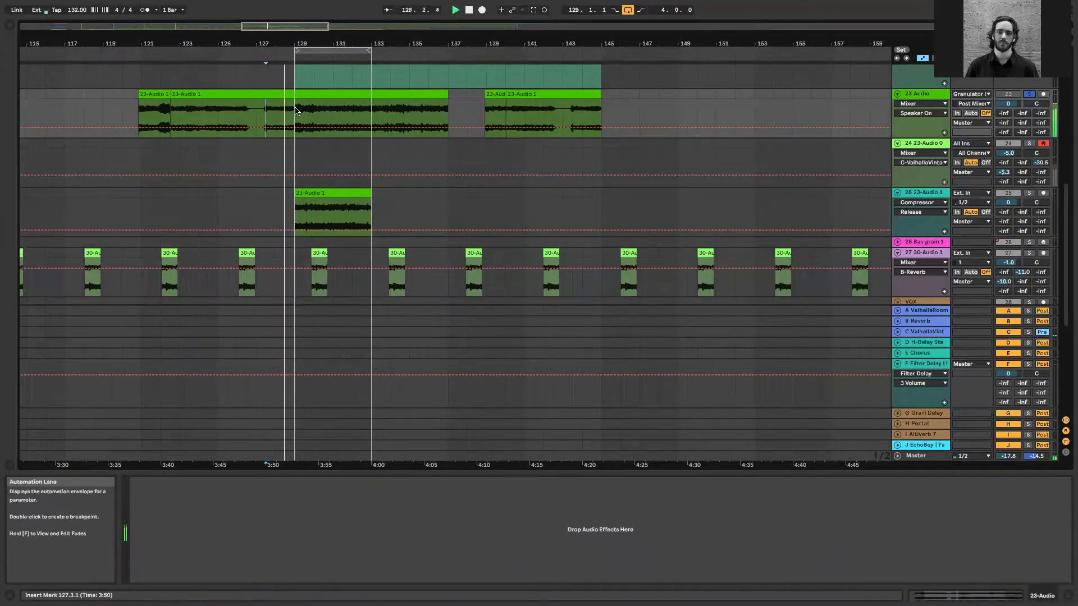
left_click(402, 114)
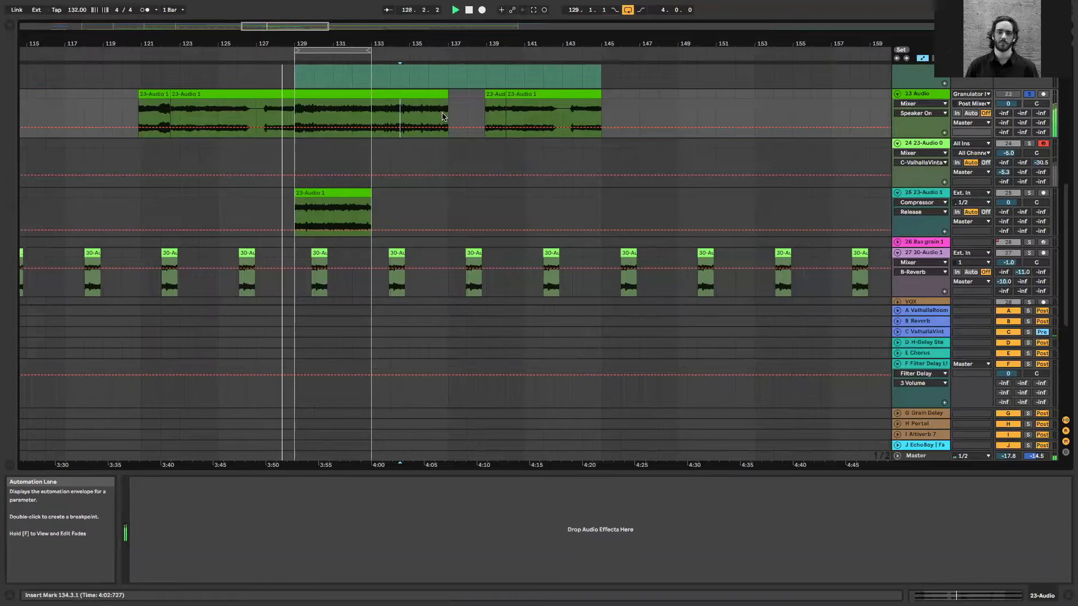
Audition the 27 30-Audio 1 clip near bar 138 with its track soloed, ending with playback stopped
left_click(474, 275)
left_click(1034, 253)
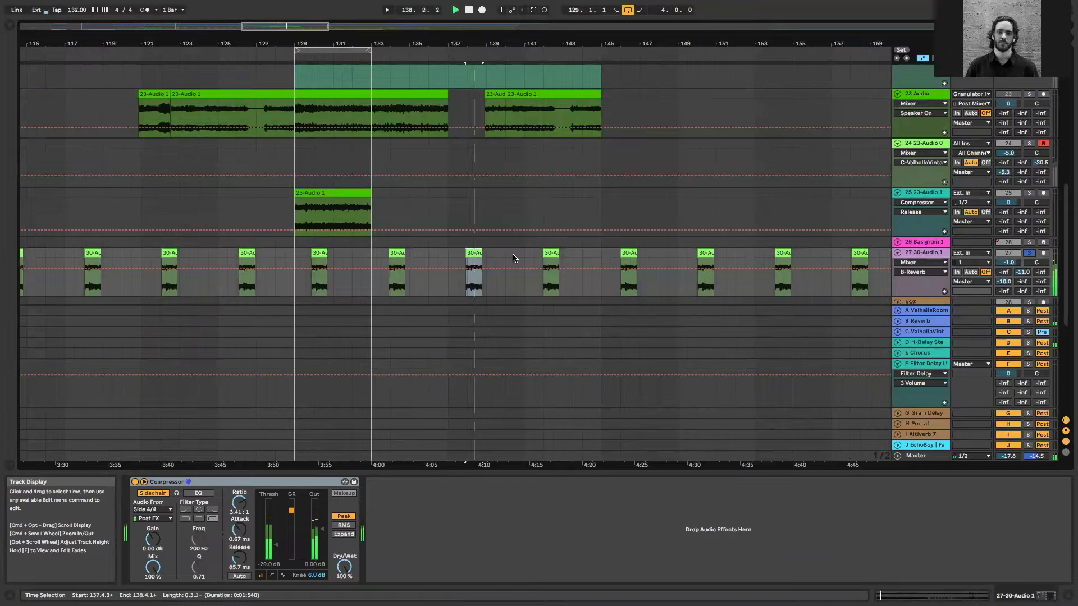
key("space")
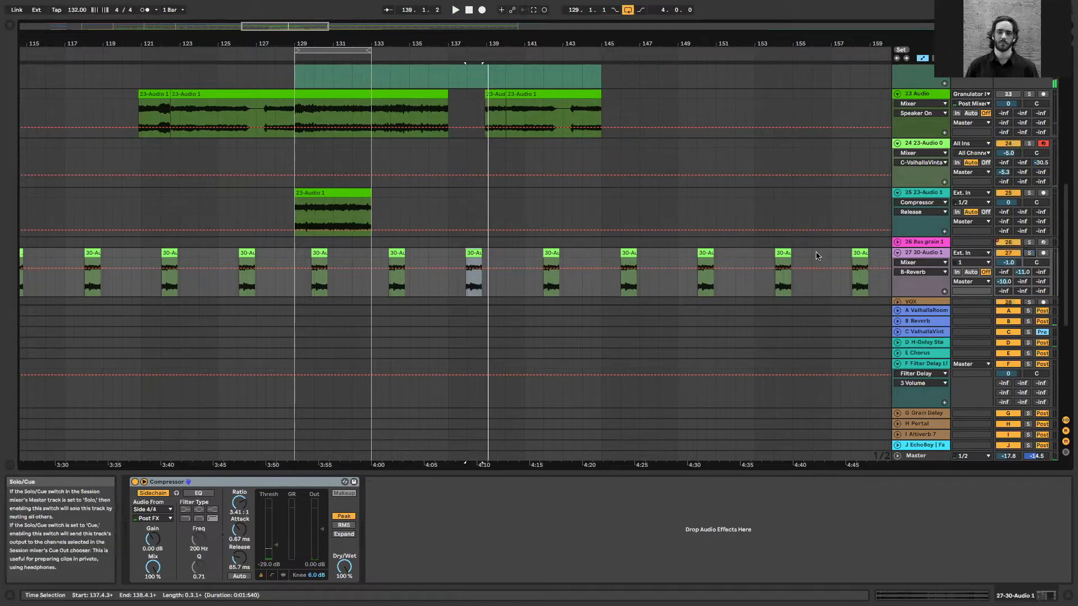
Fold the 27 30-Audio 1 and 24 23-Audio tracks, briefly playing the arrangement from bar 135
left_click(898, 254)
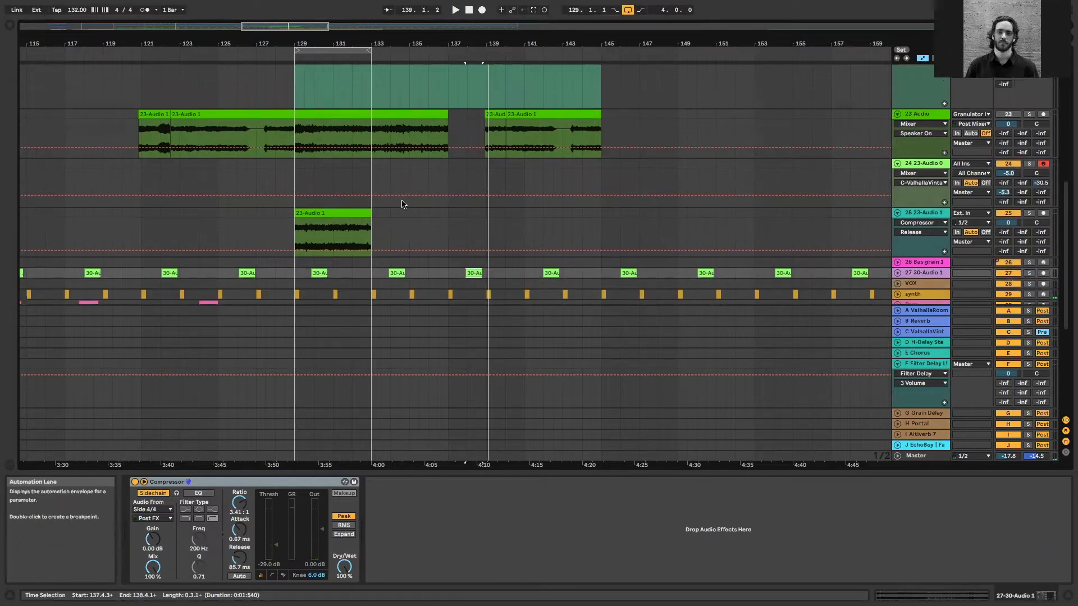
left_click(407, 225)
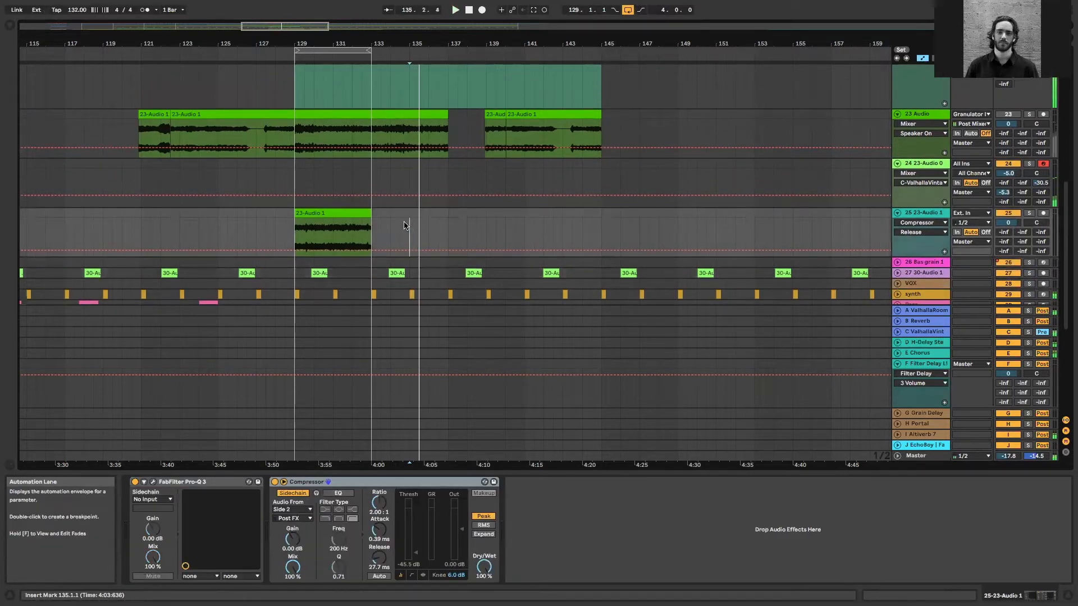
scroll(874, 201, "up", 1)
left_click(897, 188)
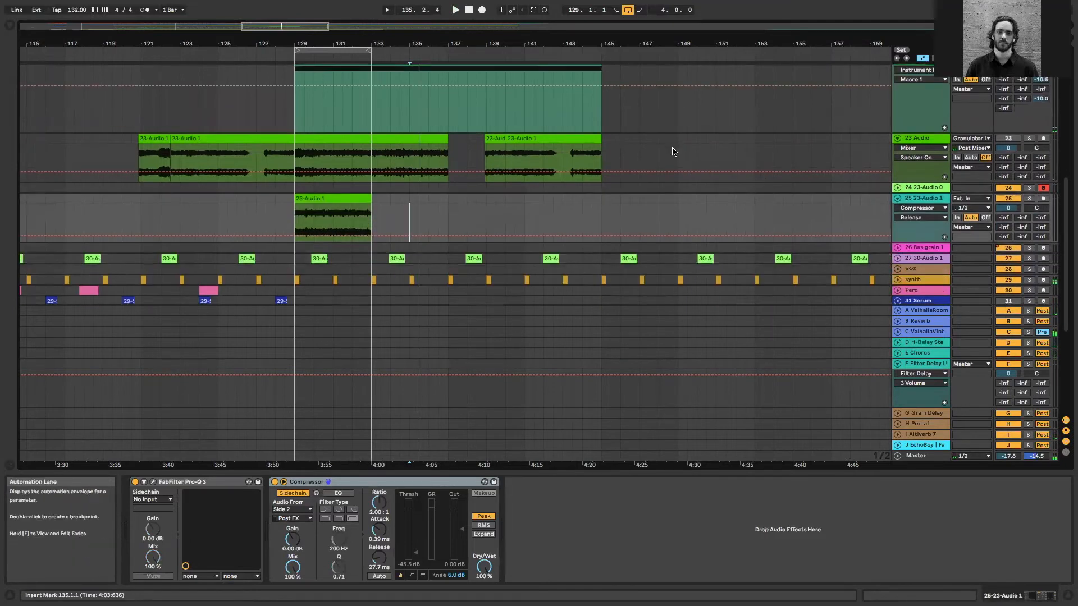
Inspect the device chains of the 31 Serum and Perc tracks
scroll(675, 151, "down", 4)
left_click_drag(141, 43, 141, 23)
left_click(245, 211)
scroll(238, 299, "left", 5)
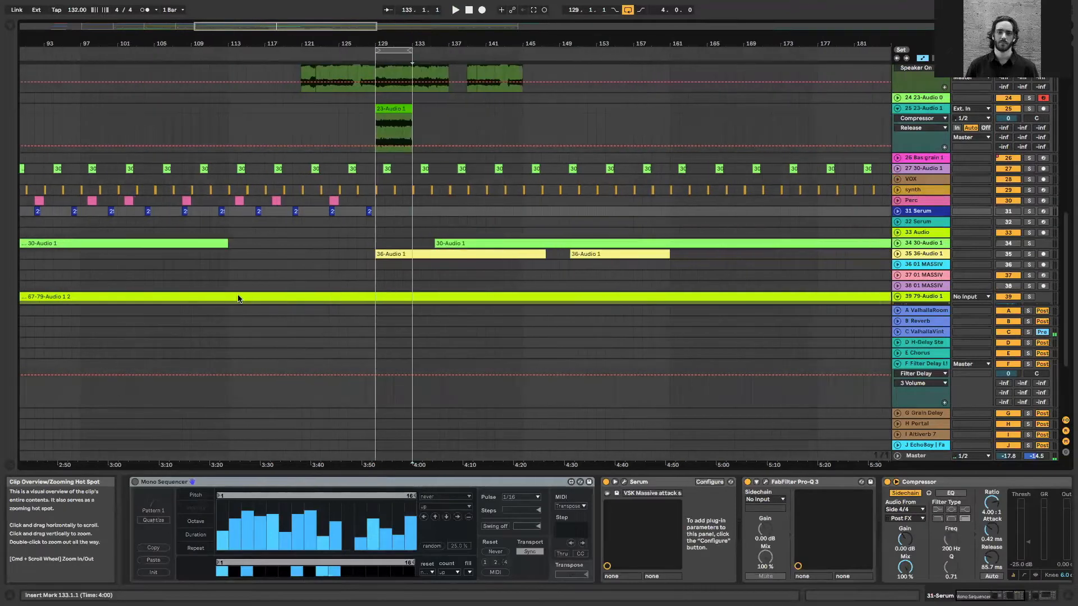
left_click(364, 201)
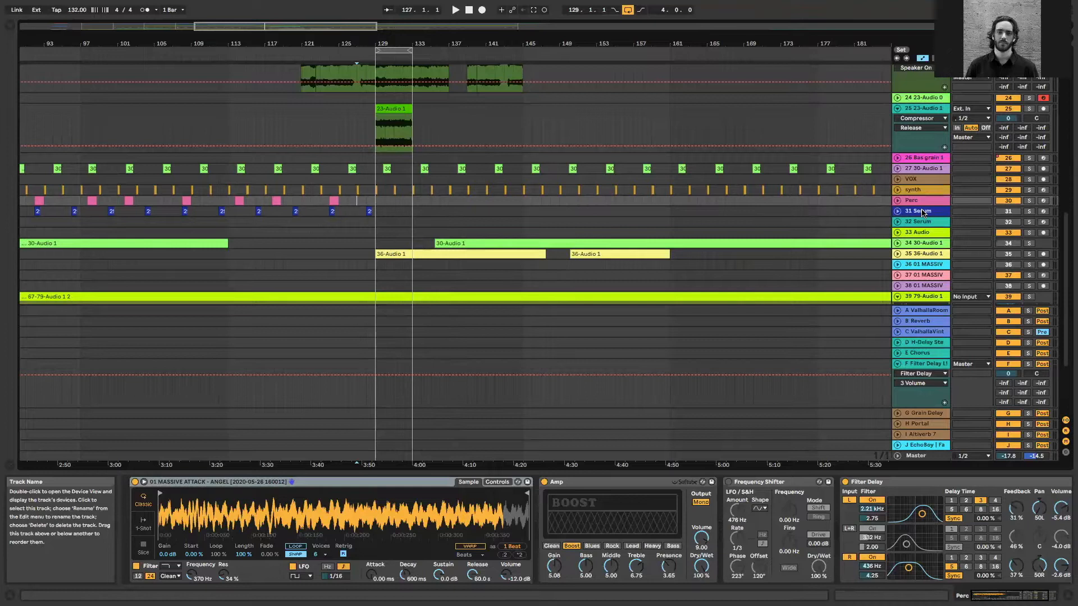
scroll(898, 216, "up", 4)
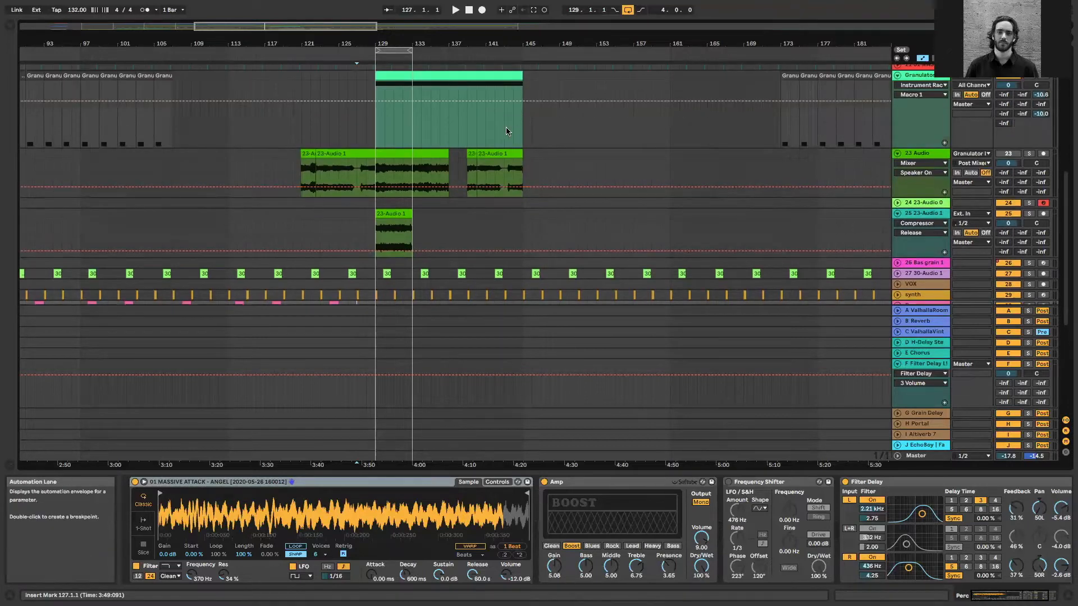
Select the 16-bar Granulator II clip starting at bar 129 and solo its track
left_click(507, 129)
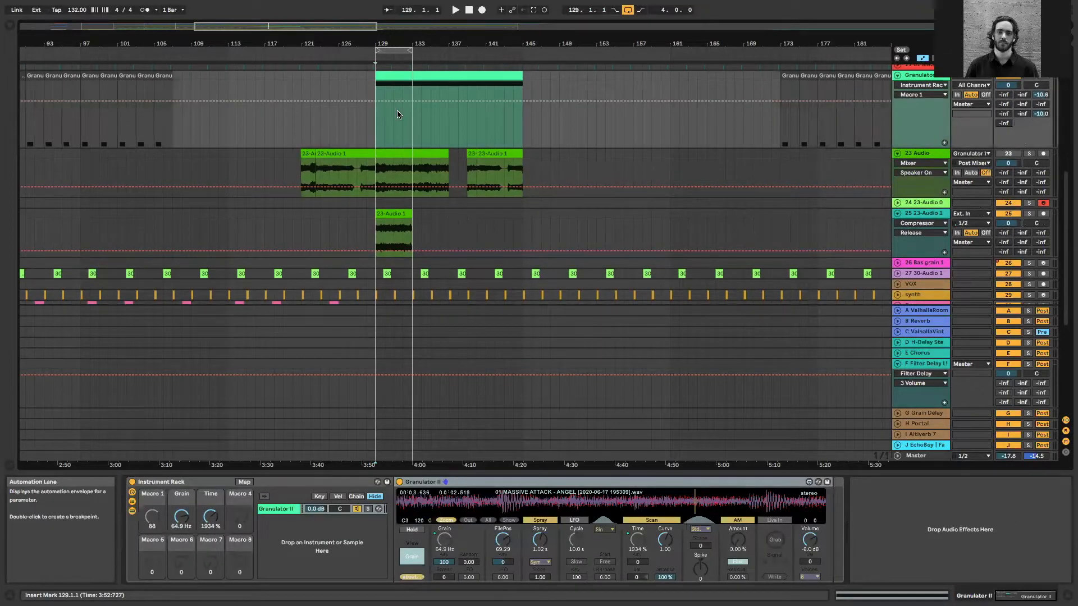
left_click_drag(339, 26, 339, 23)
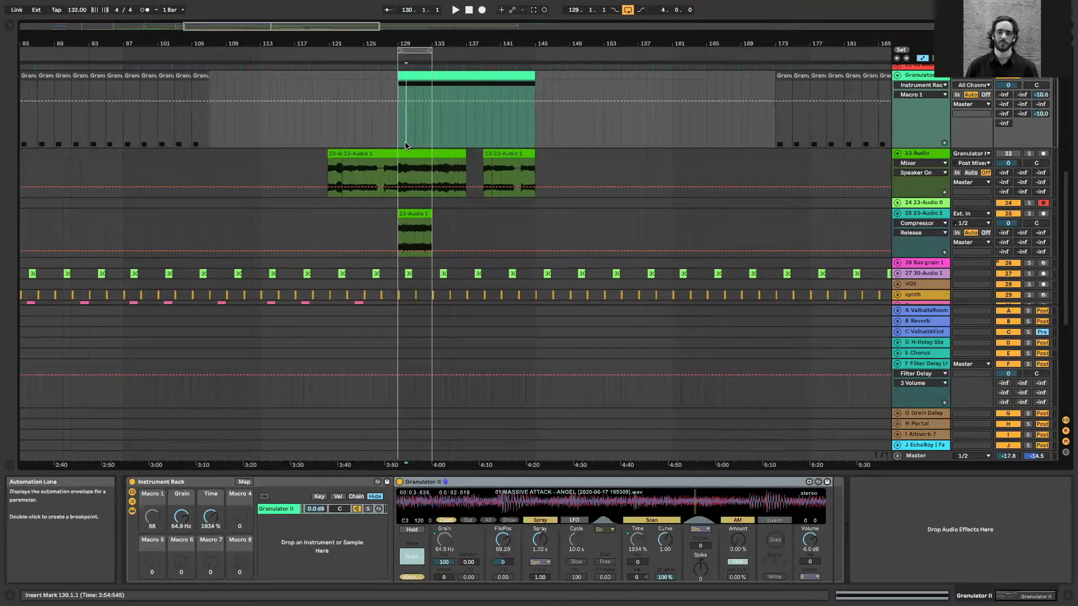
scroll(405, 145, "up", 5)
scroll(645, 142, "up", 2)
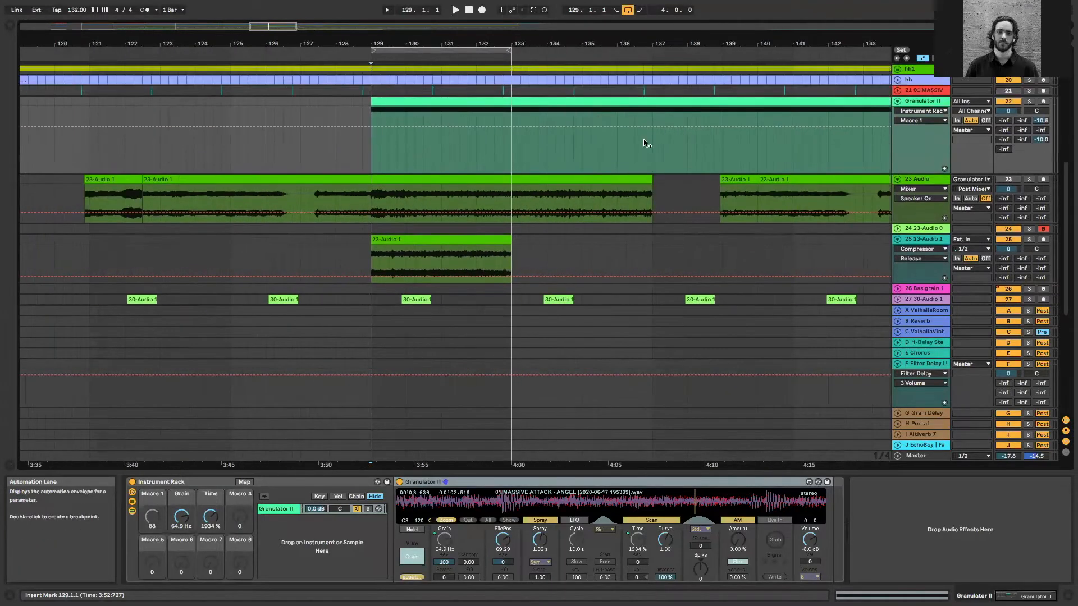
left_click(643, 102)
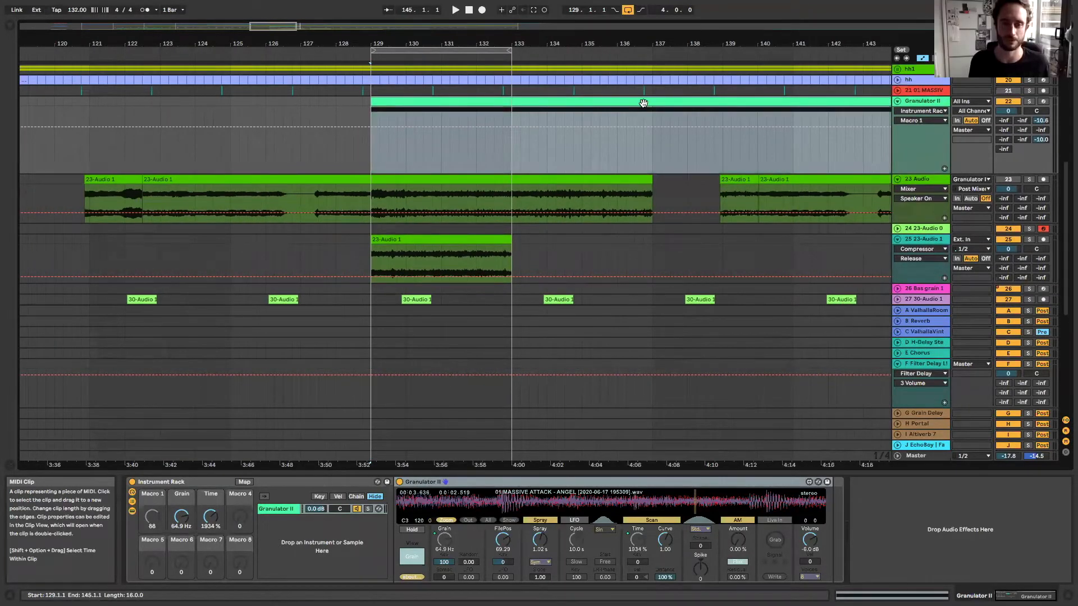
left_click(1031, 102)
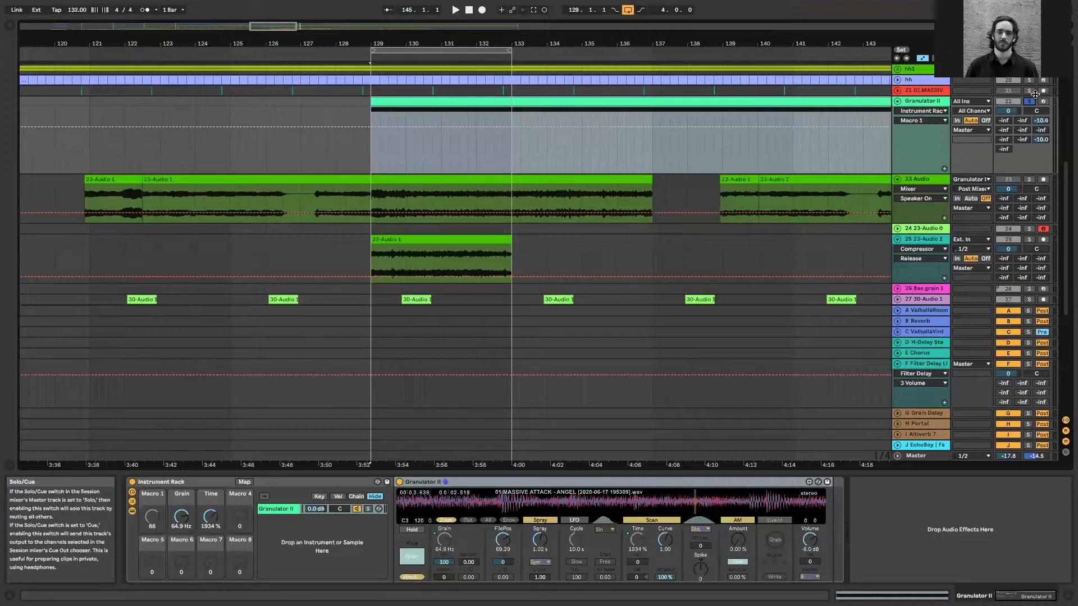
Examine the notes of the Granulator II clip at bar 129, returning to the track's device chain
scroll(512, 250, "up", 2)
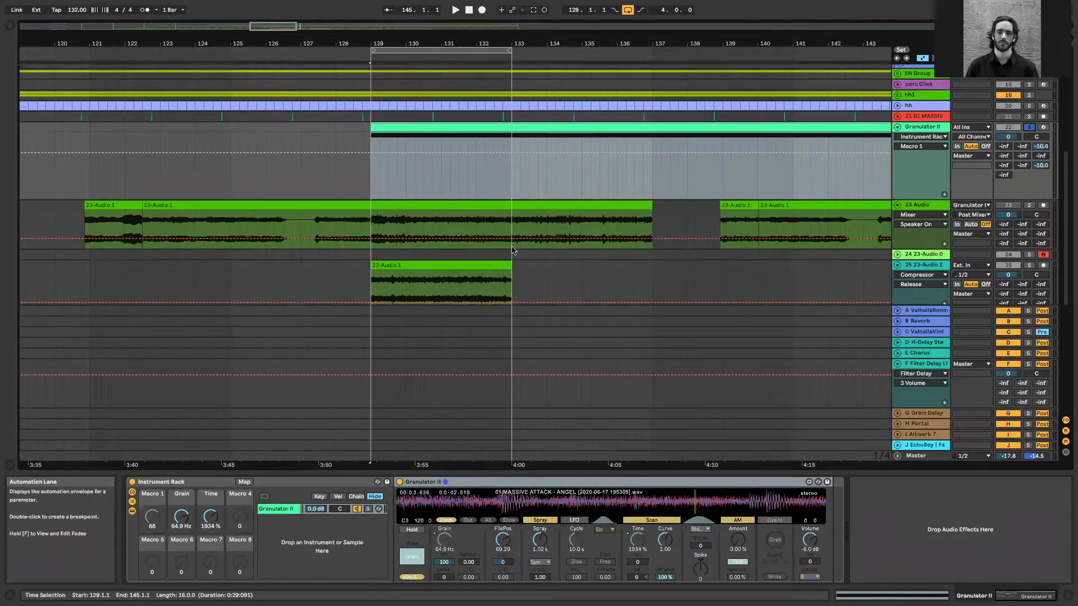
left_click_drag(275, 25, 288, 25)
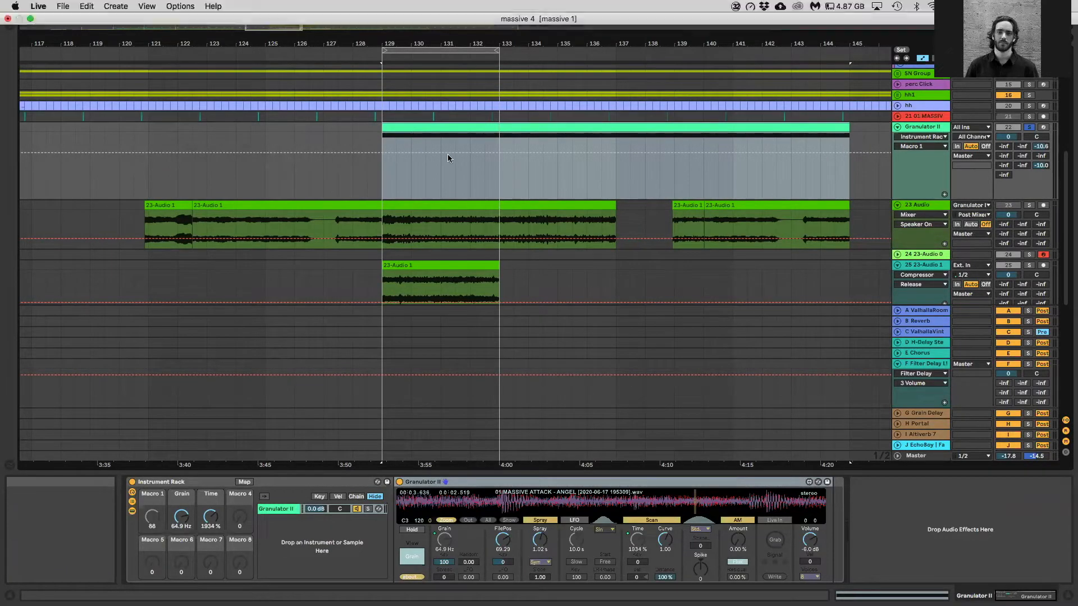
left_click(455, 186)
scroll(432, 203, "down", 3)
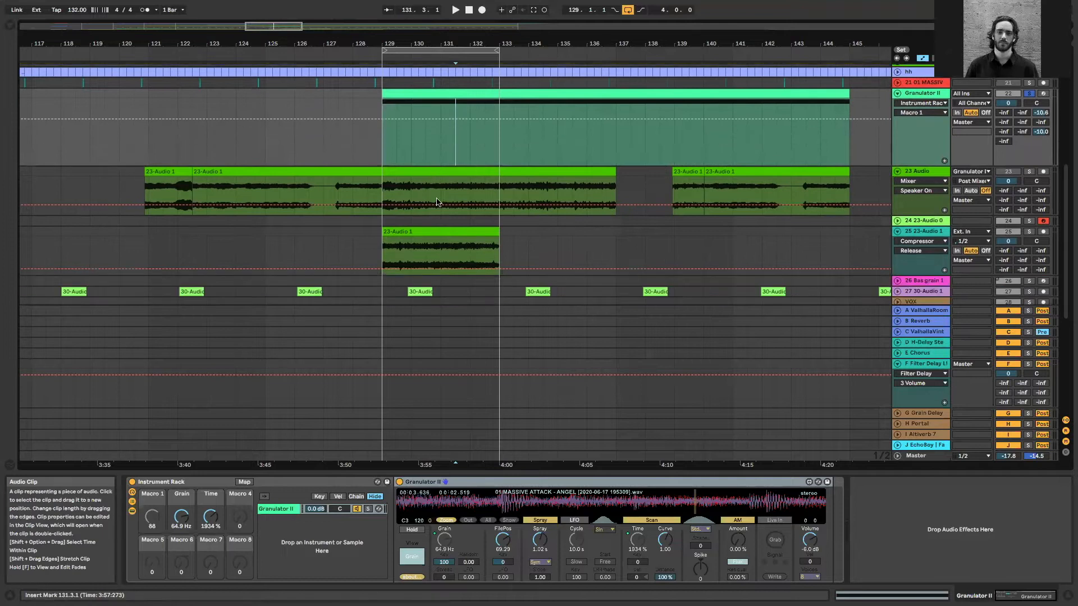
left_click(466, 93)
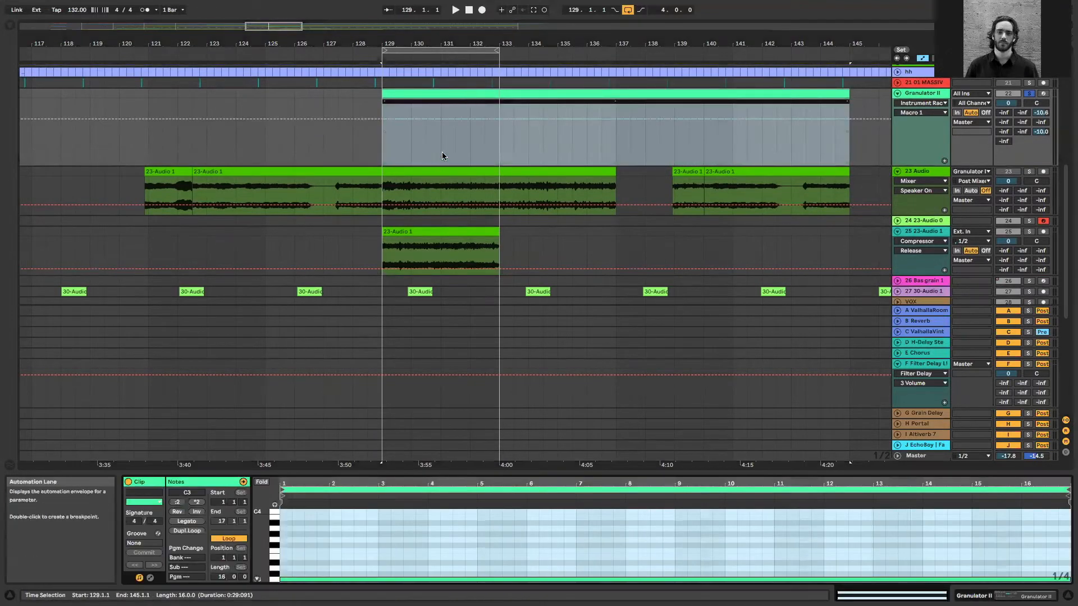
right_click(442, 147)
key("shift+Tab")
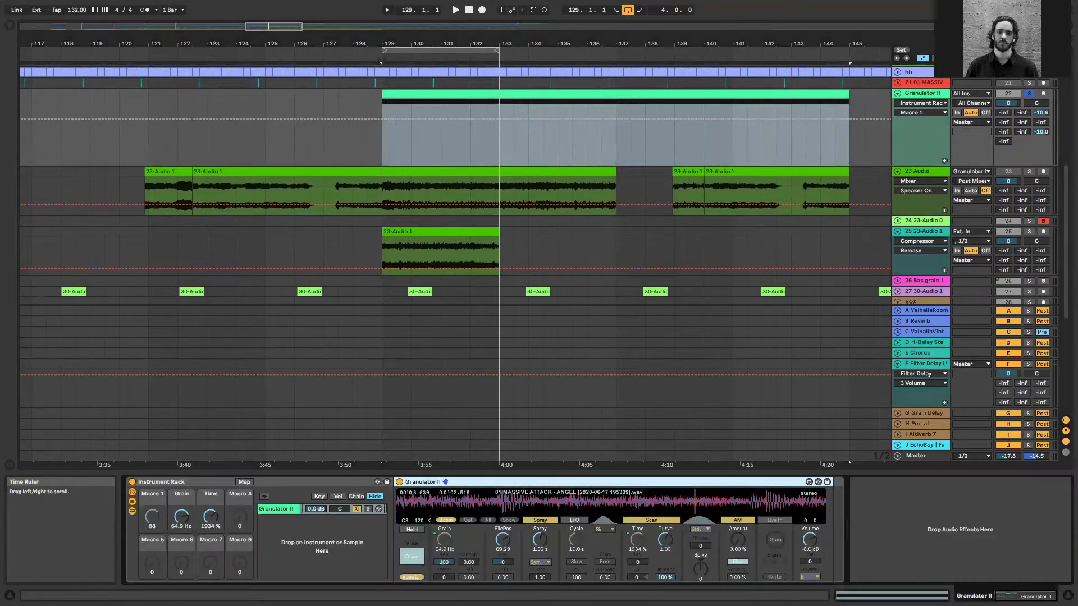
In Granulator II's Filter view, set the tune to +4 st and enable FM at 82.2 Hz with an amount of 86.04
left_click(416, 558)
left_click(503, 530)
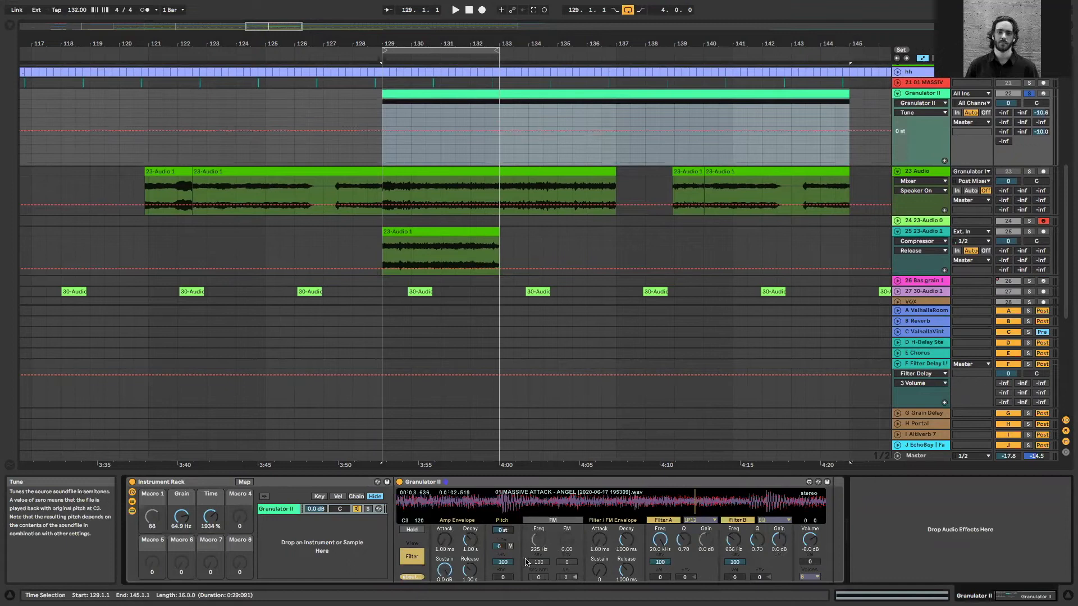
left_click_drag(502, 530, 567, 492)
left_click(553, 520)
left_click_drag(540, 550, 540, 584)
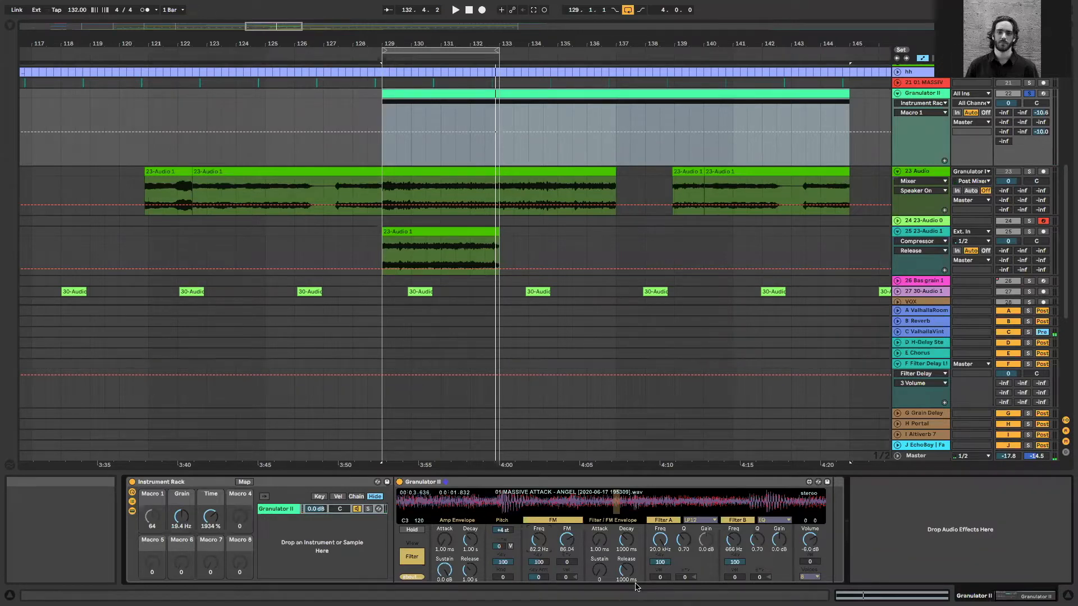
Play from bar 129 while setting the Grain macro to 42.1 Hz, the FM frequency to 7.78 Hz and the tune to +48 st
left_click(379, 112)
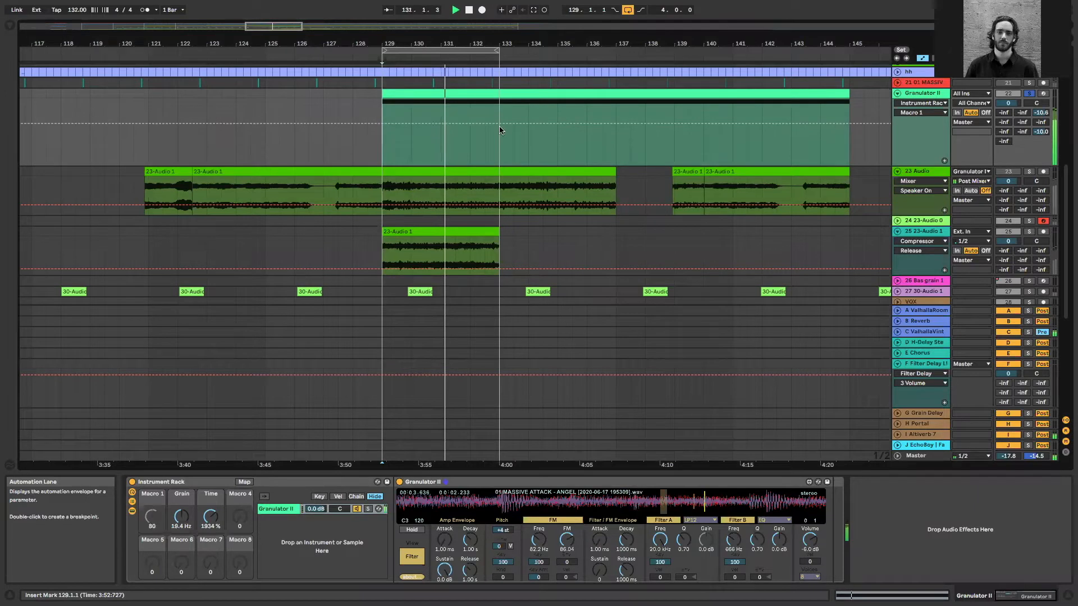
mouse_move(181, 516)
left_mouse_down()
mouse_move(181, 494)
mouse_move(181, 525)
mouse_move(182, 504)
left_mouse_up()
left_click(153, 516)
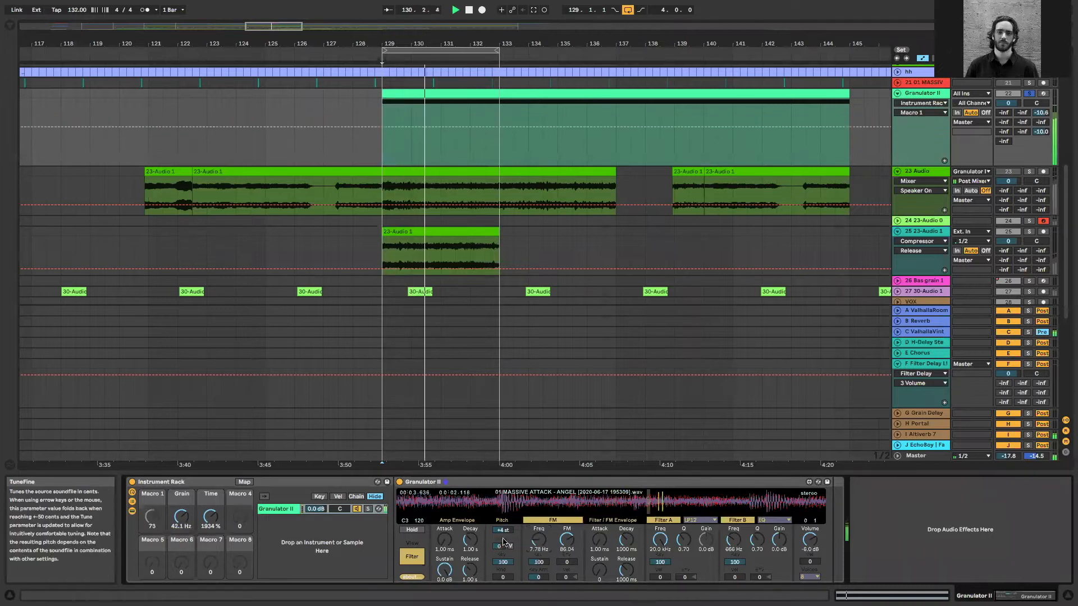
left_click_drag(503, 530, 503, 486)
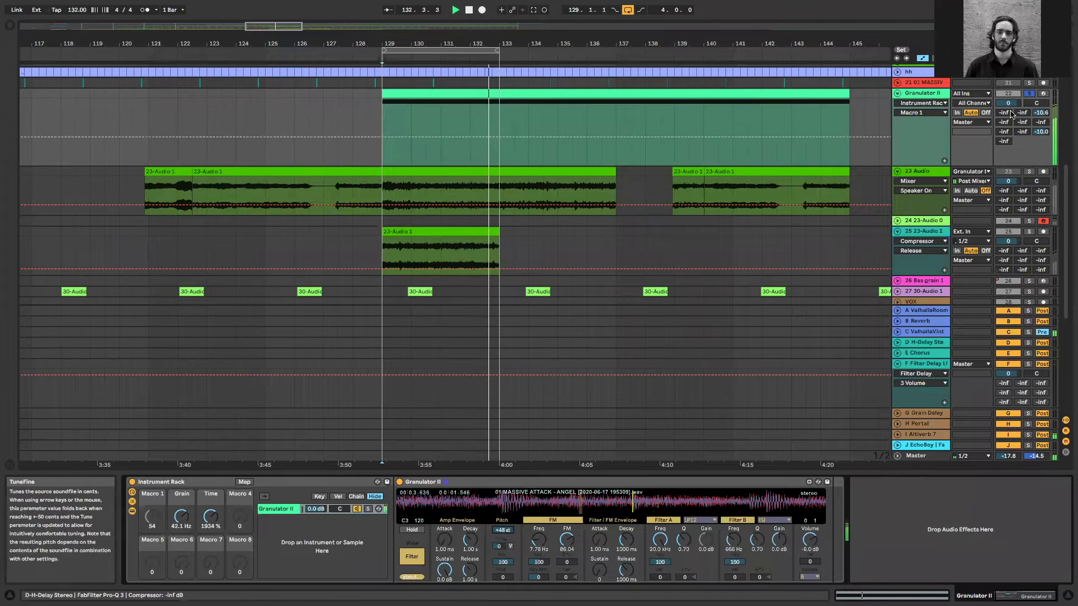
Unsolo the Granulator II track and bring its device chain back up
left_click(1022, 94)
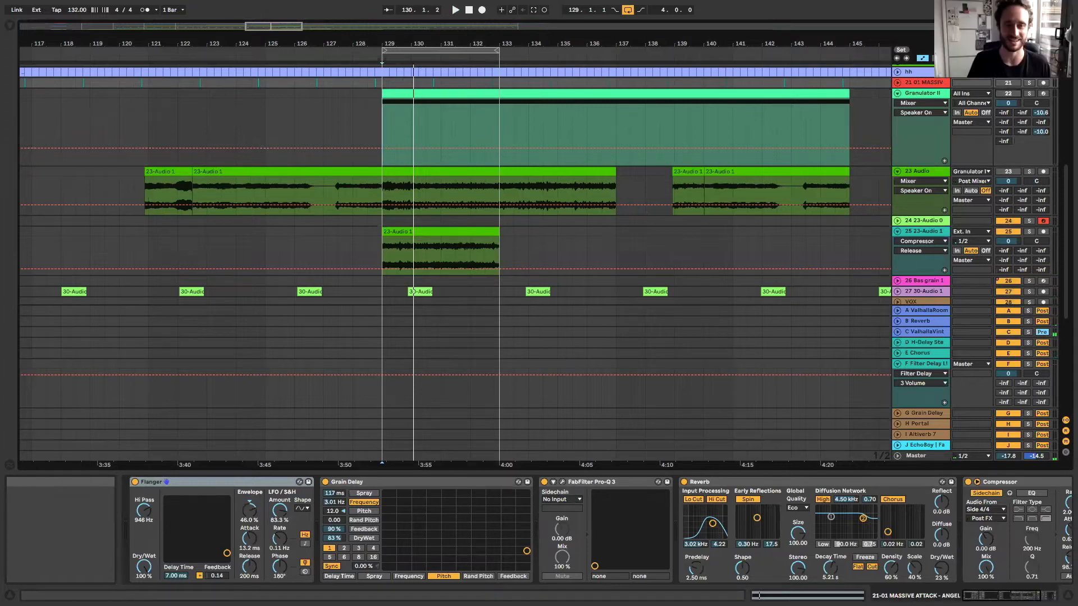
left_click(900, 95)
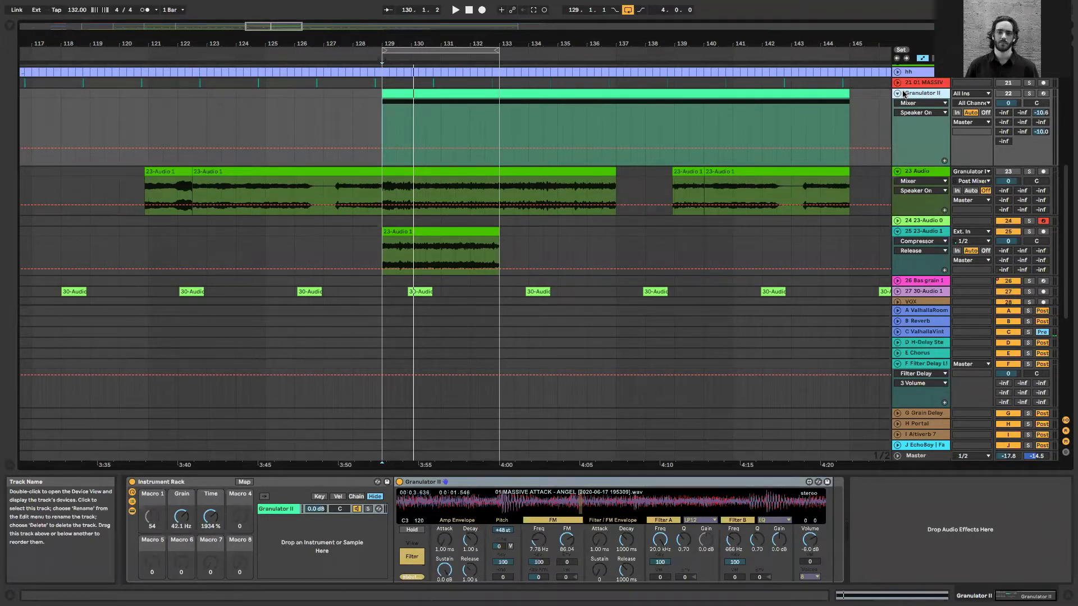
left_click(601, 119)
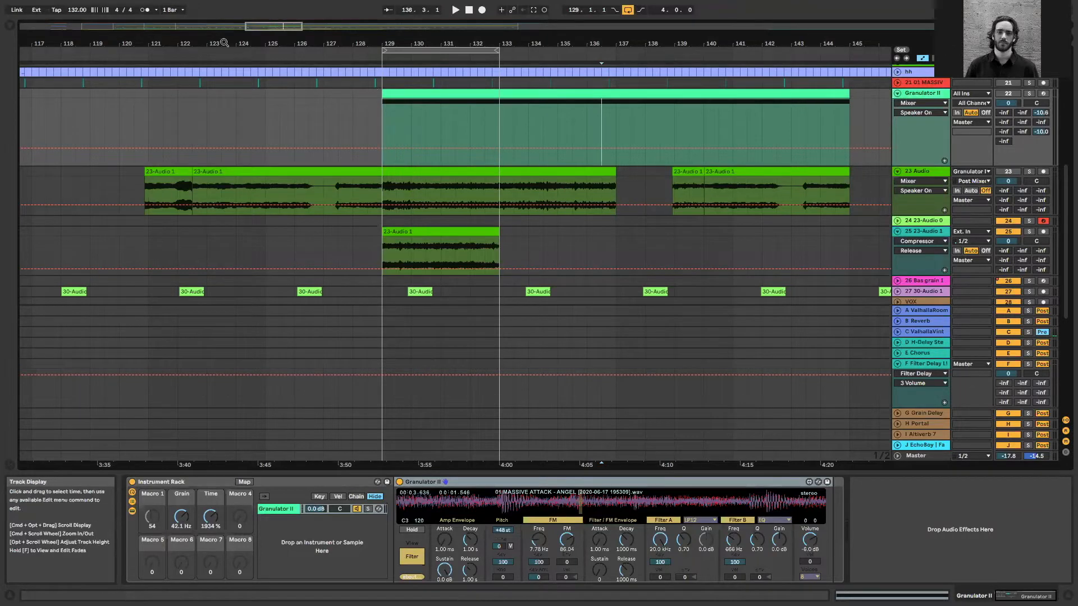
scroll(262, 63, "down", 5)
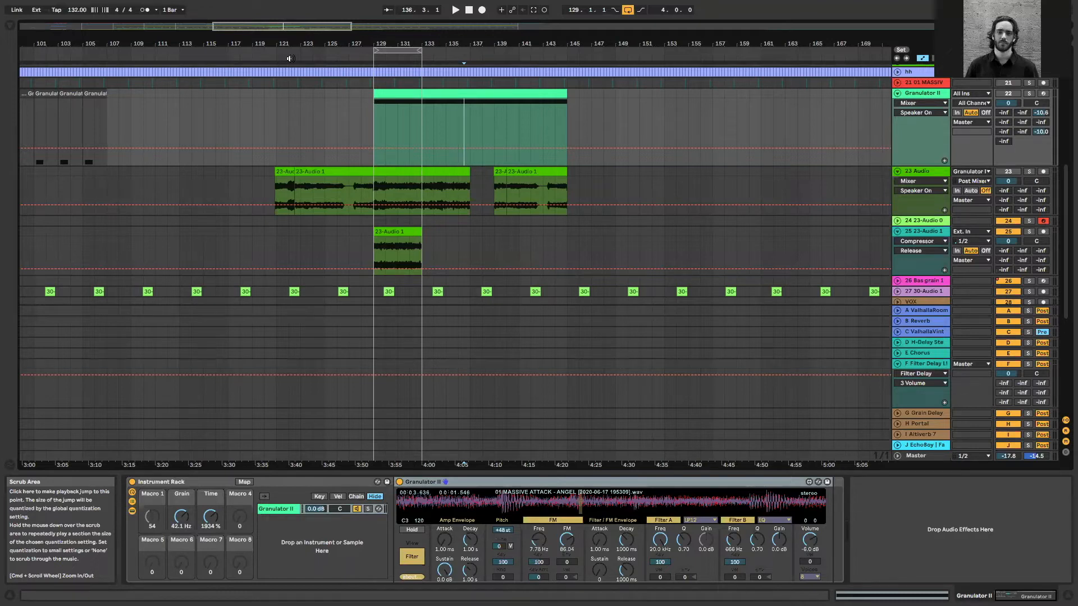
left_click(591, 129)
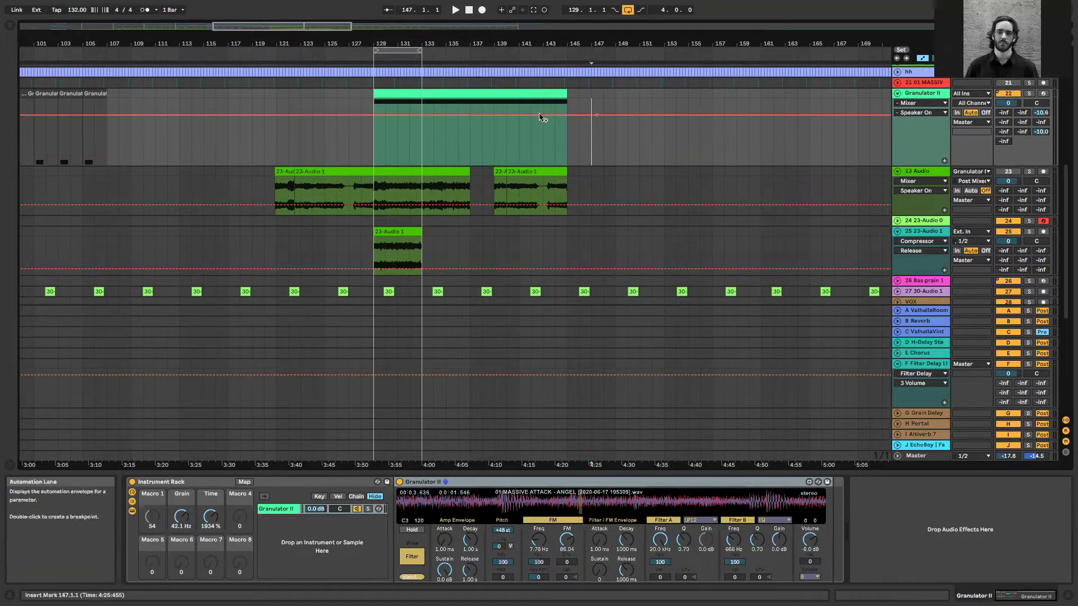
Solo and play the Granulator II clip at bar 129 while setting tune to -16 st, FM frequency to 2.41 Hz and FM amount to 0.27
left_click(485, 97)
left_click(1029, 93)
left_click(504, 95)
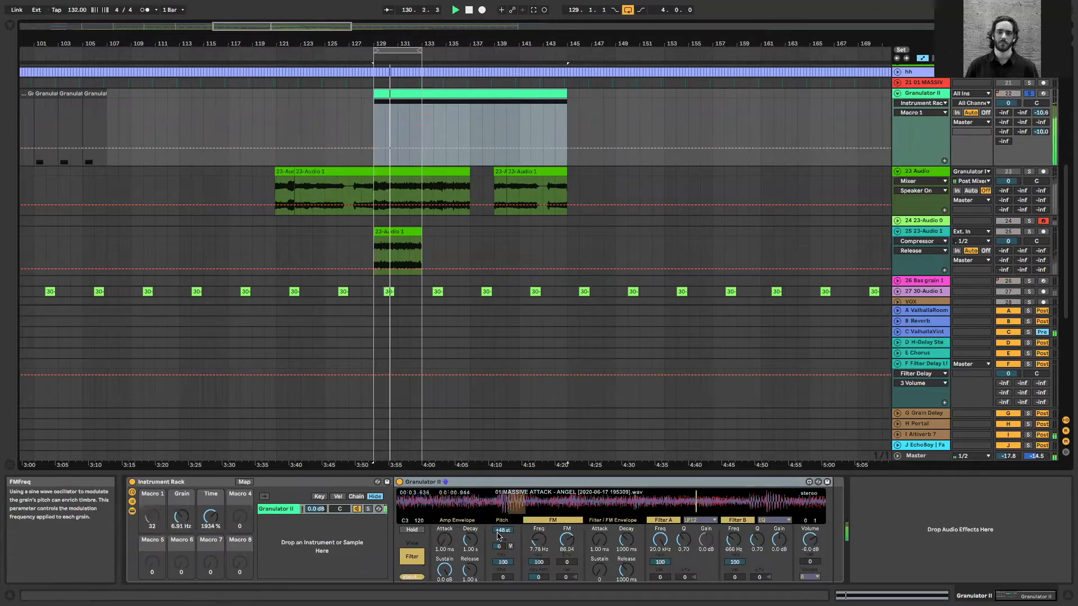
left_click_drag(501, 530, 566, 589)
left_click_drag(539, 540, 538, 573)
left_click_drag(507, 529, 507, 555)
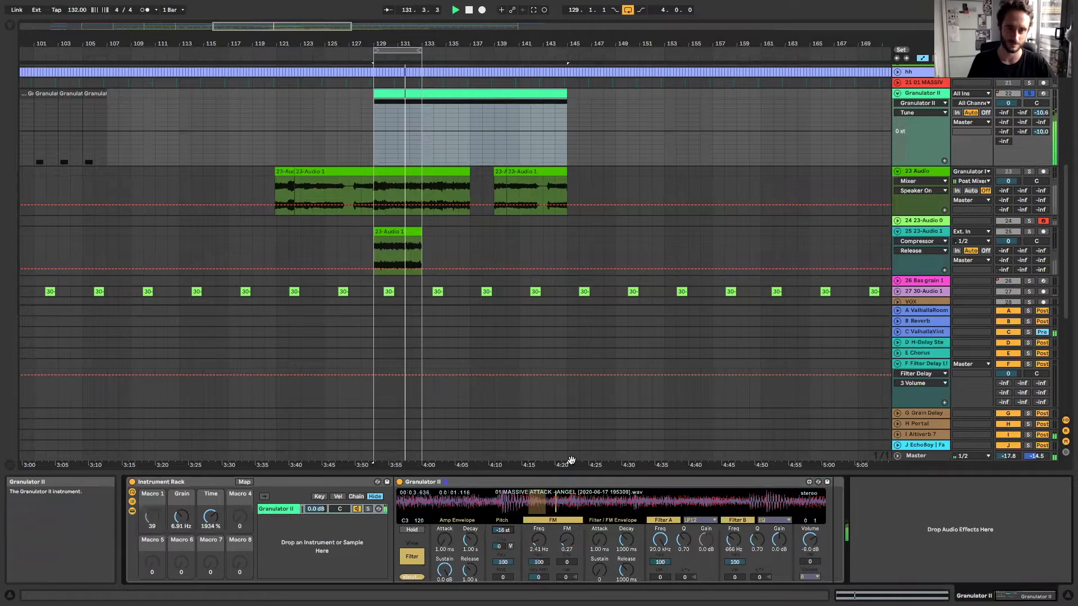
left_click(1009, 94)
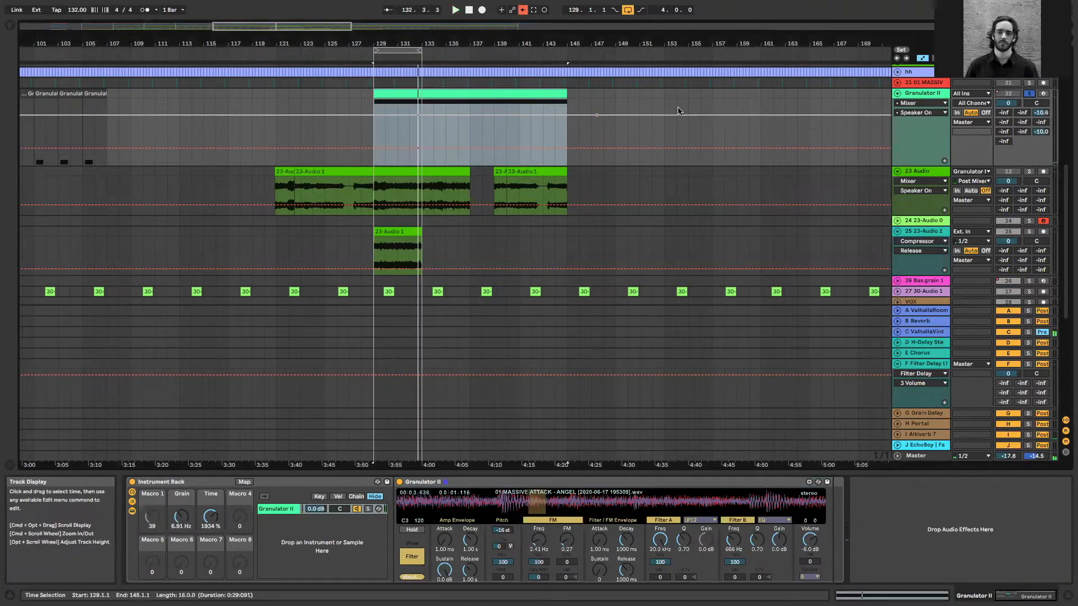
Fold the Granulator II and 23 Audio tracks in the arrangement
left_click(514, 141)
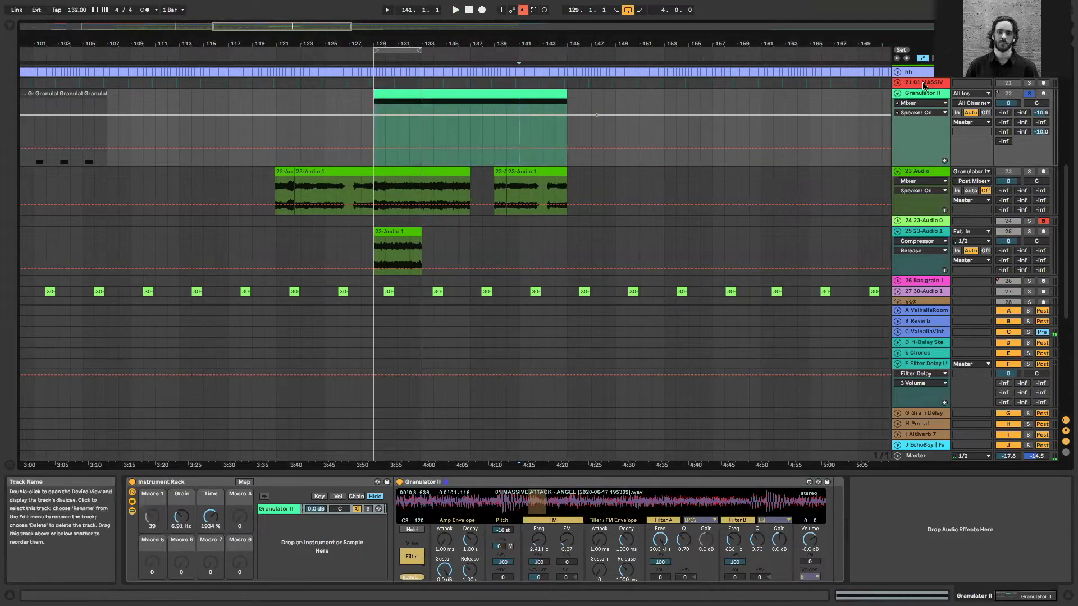
left_click(897, 93)
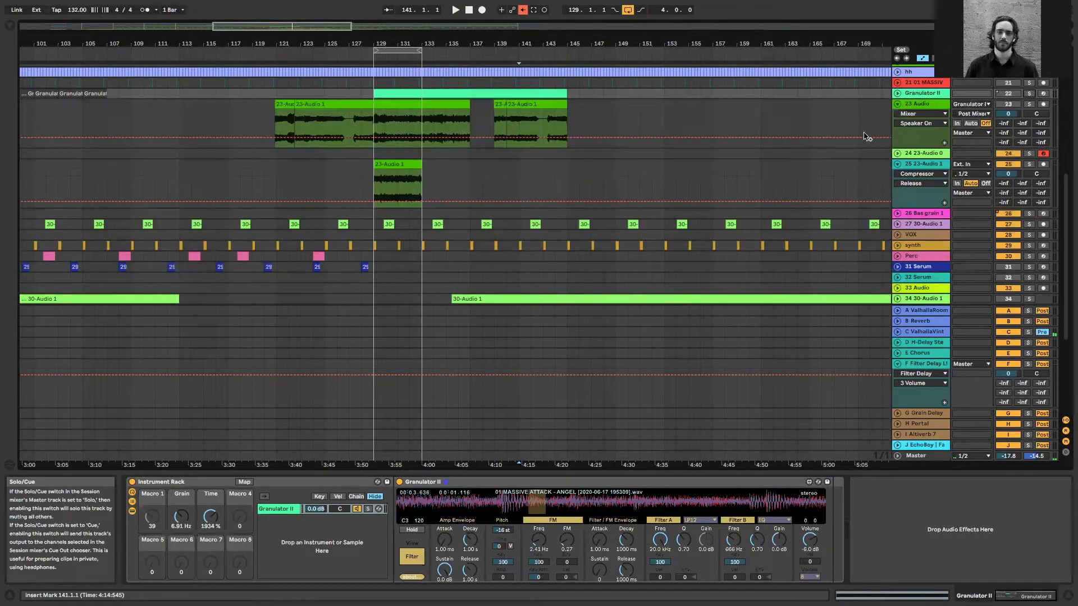
left_click(897, 103)
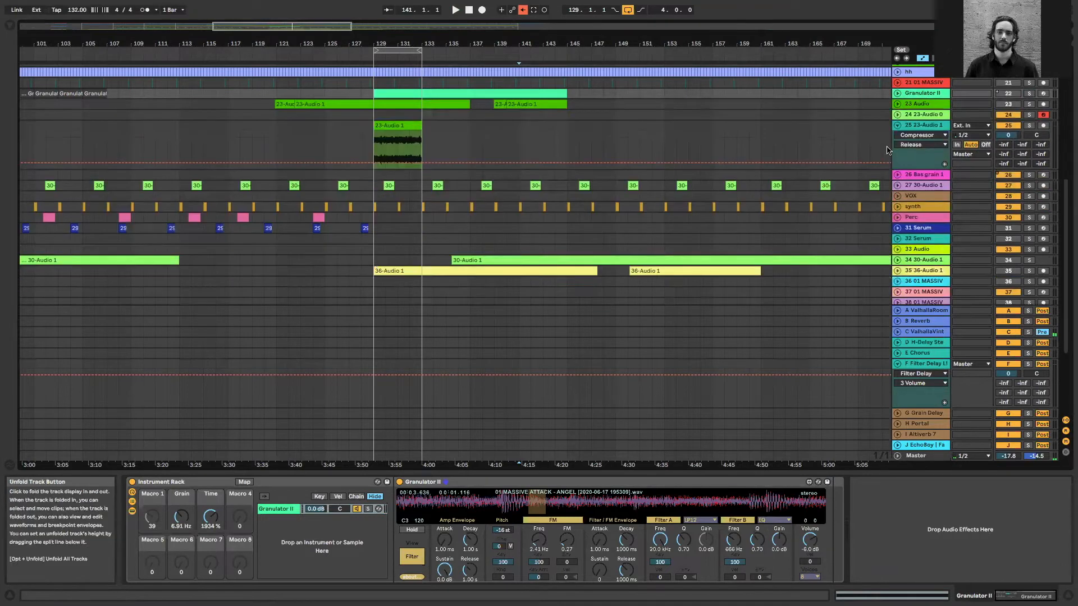
Examine the device chain of the synth track below VOX
left_click(926, 198)
left_click(920, 207)
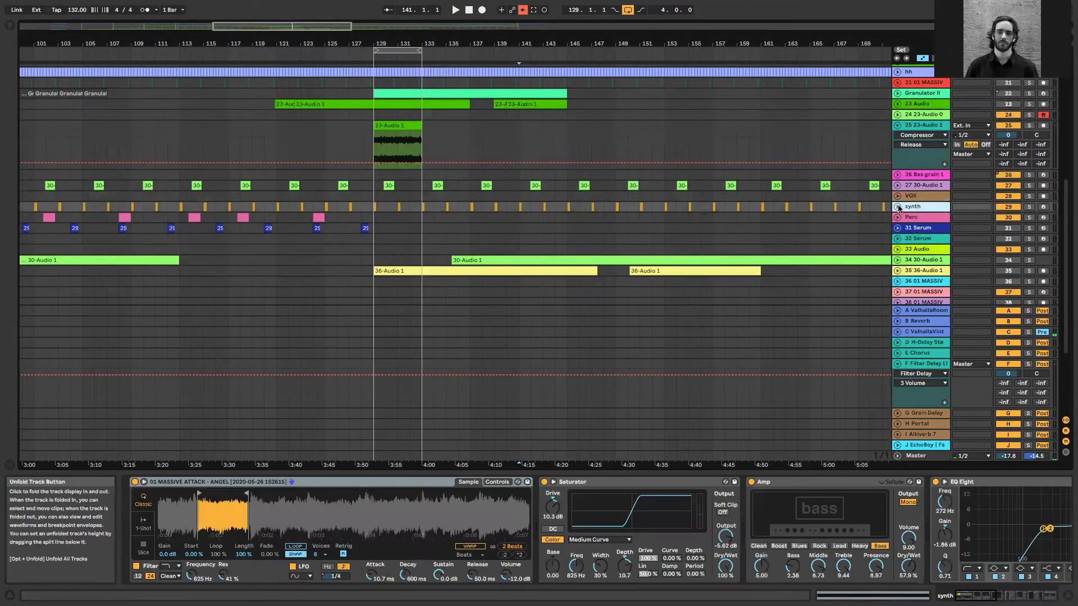
left_click(897, 207)
left_click(898, 207)
scroll(574, 243, "down", 1)
left_click(337, 212)
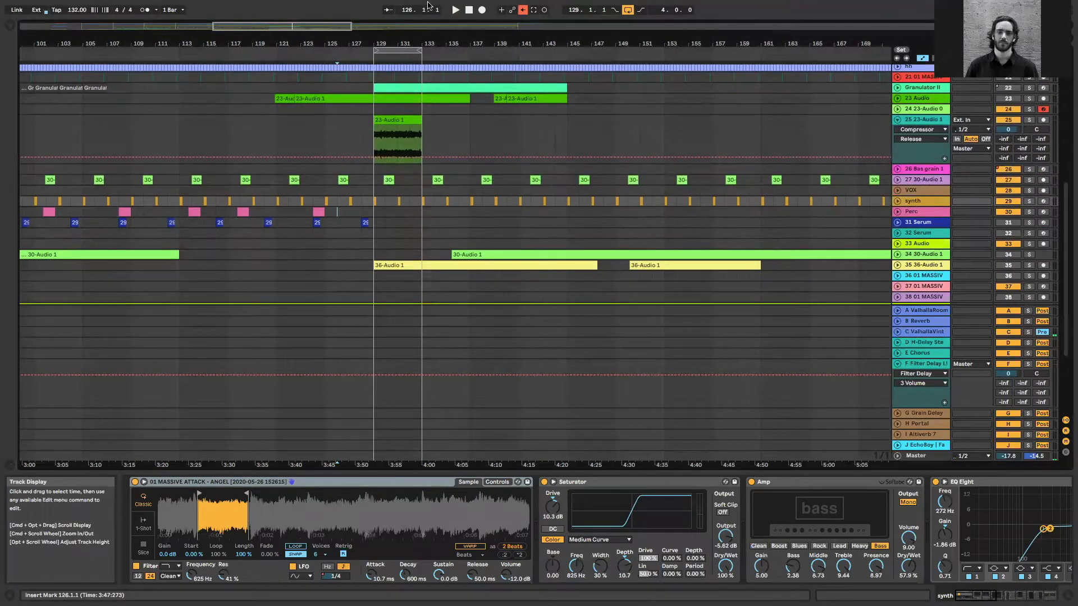
Activate and unfold the 32 Serum track, open its Serum plug-in window and move it clear of the track
left_click(944, 223)
left_click(1013, 234)
left_click(929, 234)
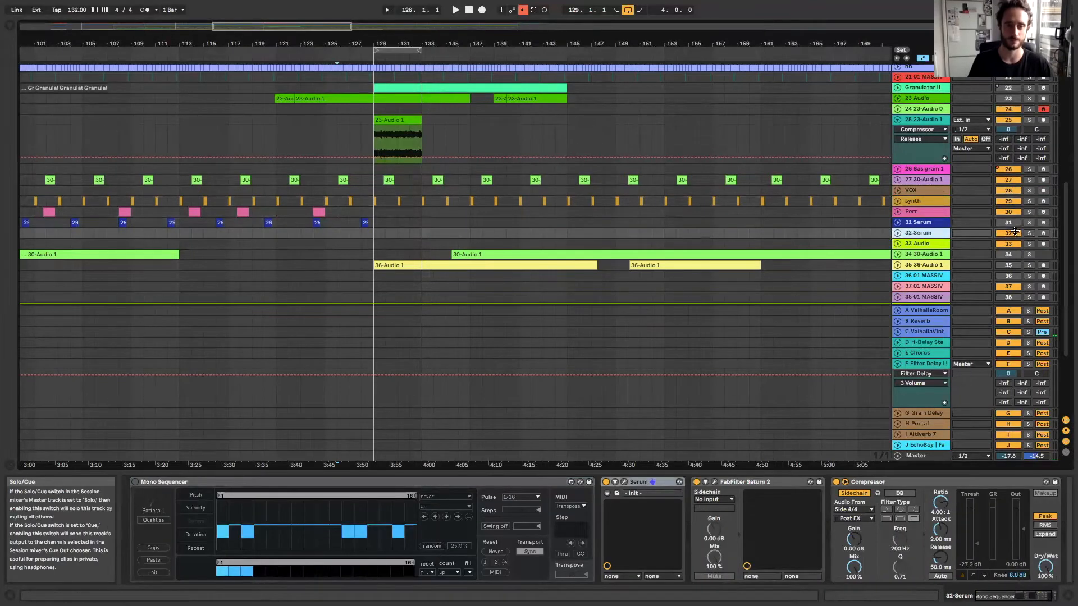
left_click(896, 233)
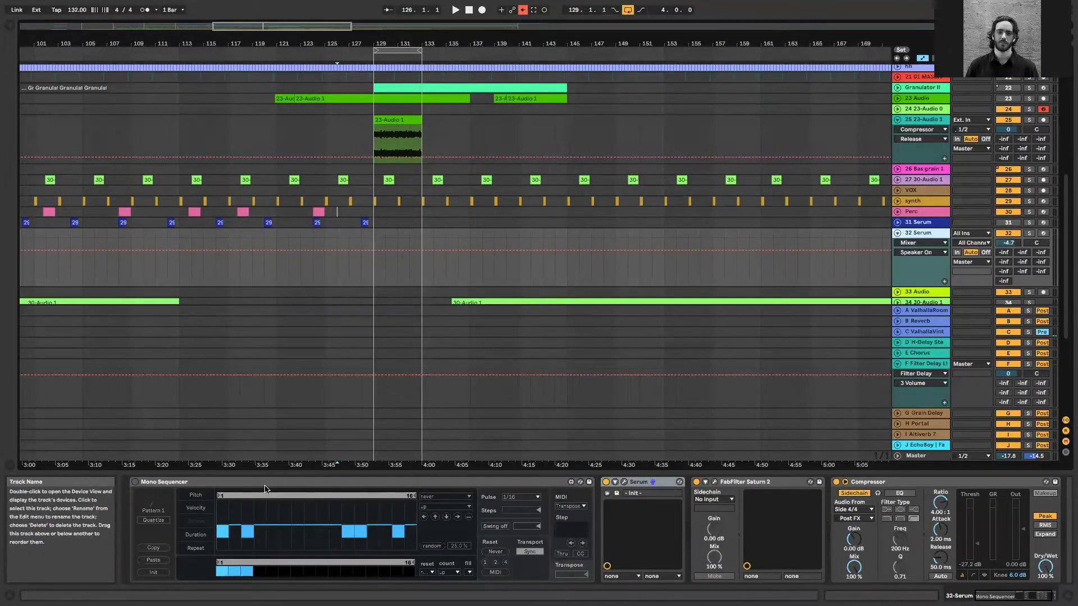
left_click(626, 483)
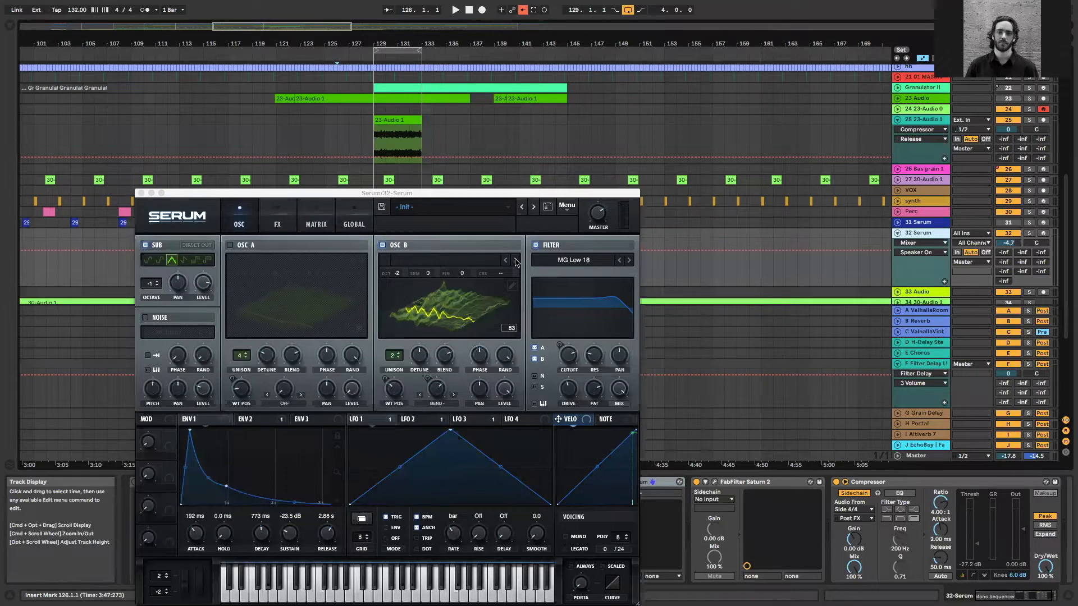
left_click_drag(518, 195, 567, 255)
left_click_drag(390, 255, 400, 324)
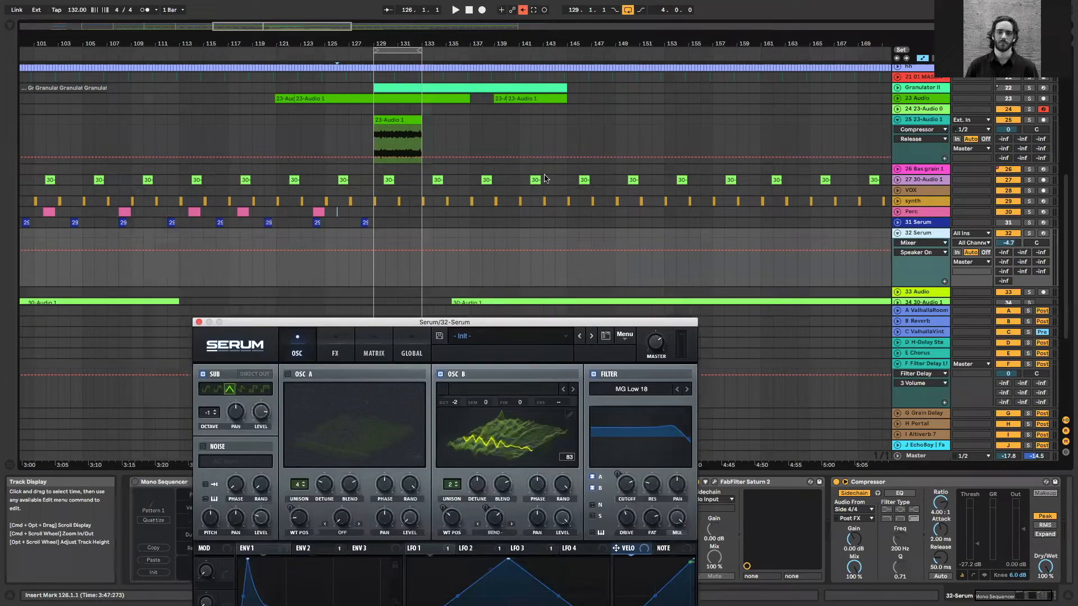
Show the 31 Serum track's devices and activate it, and test 32 Serum with the computer keyboard one octave lower
left_click(505, 223)
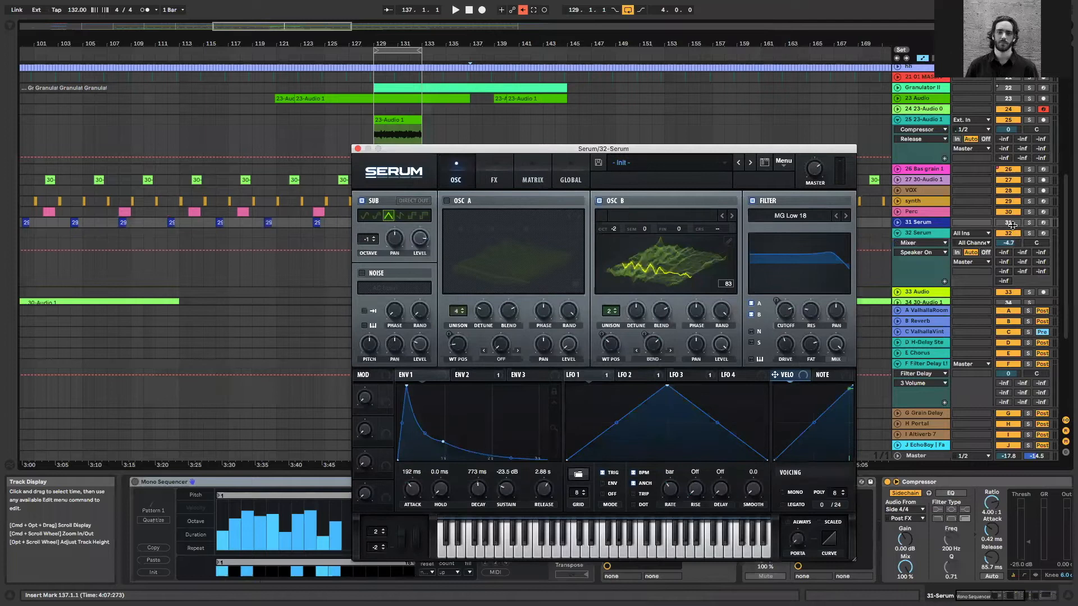
left_click(929, 223)
left_click(1009, 212)
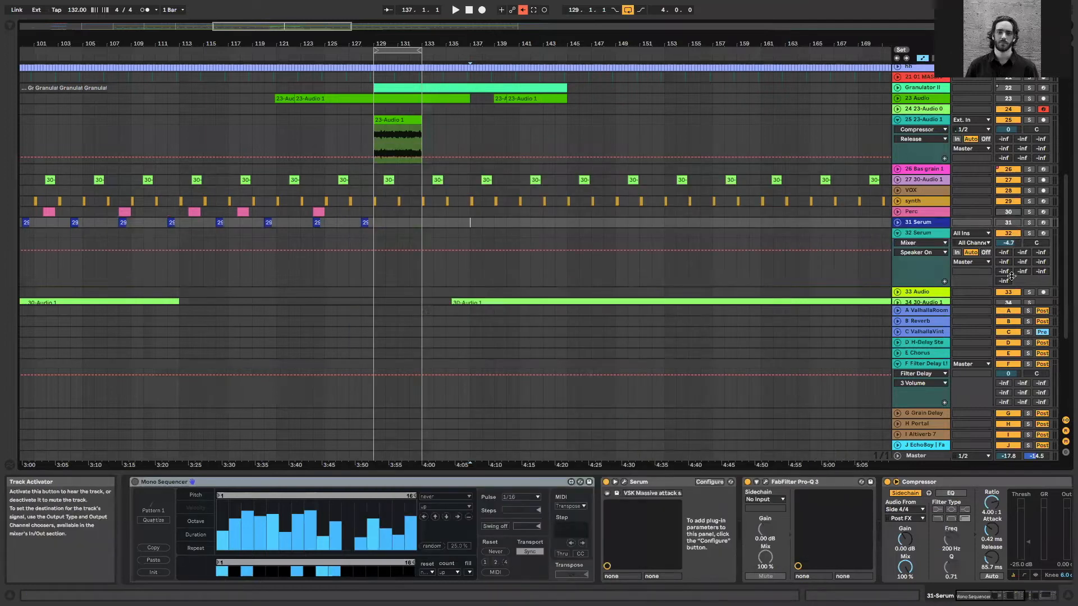
left_click(942, 283)
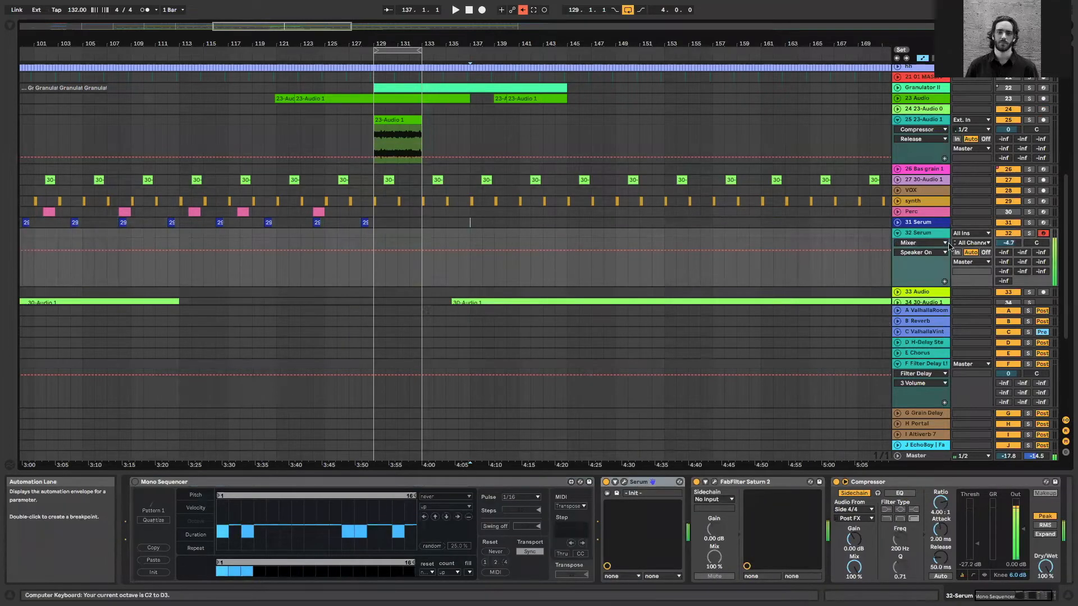
key("z")
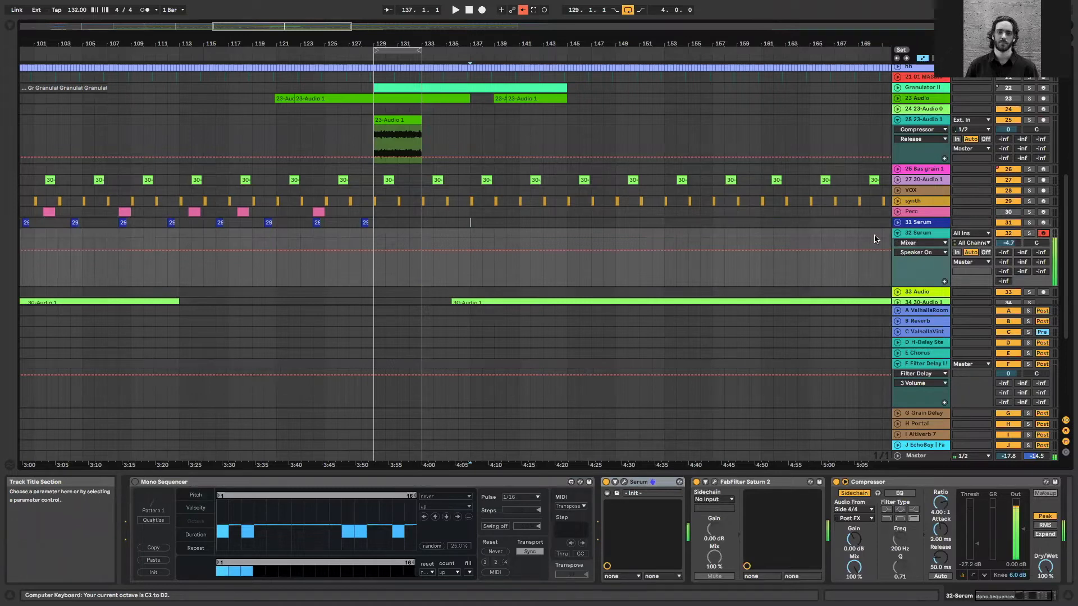
Delete the 32 Serum track and insert a new MIDI track
right_click(921, 237)
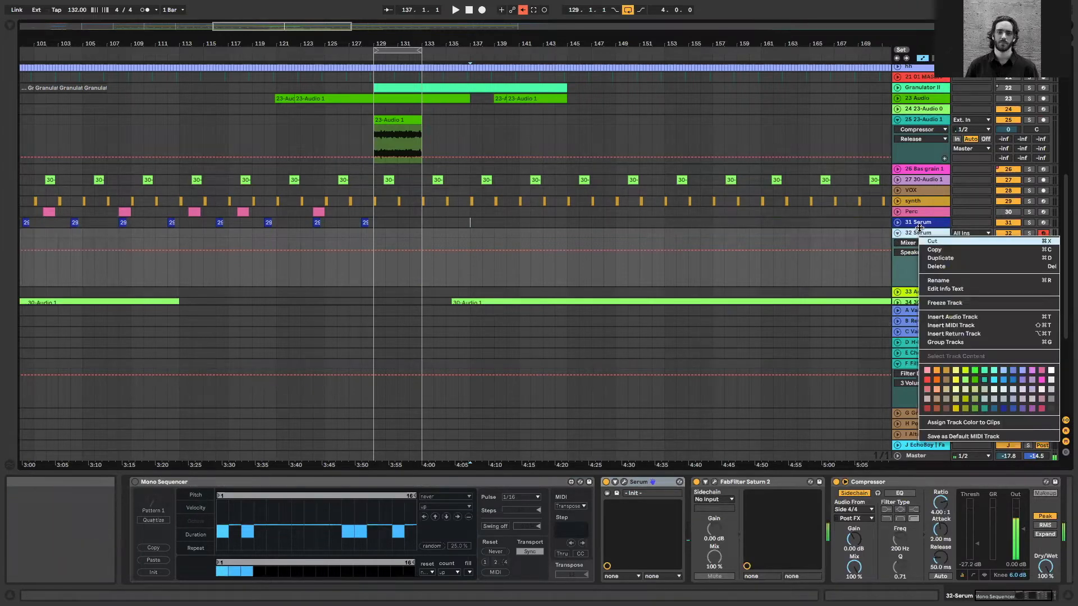
key("Delete")
key("ctrl+shift+t")
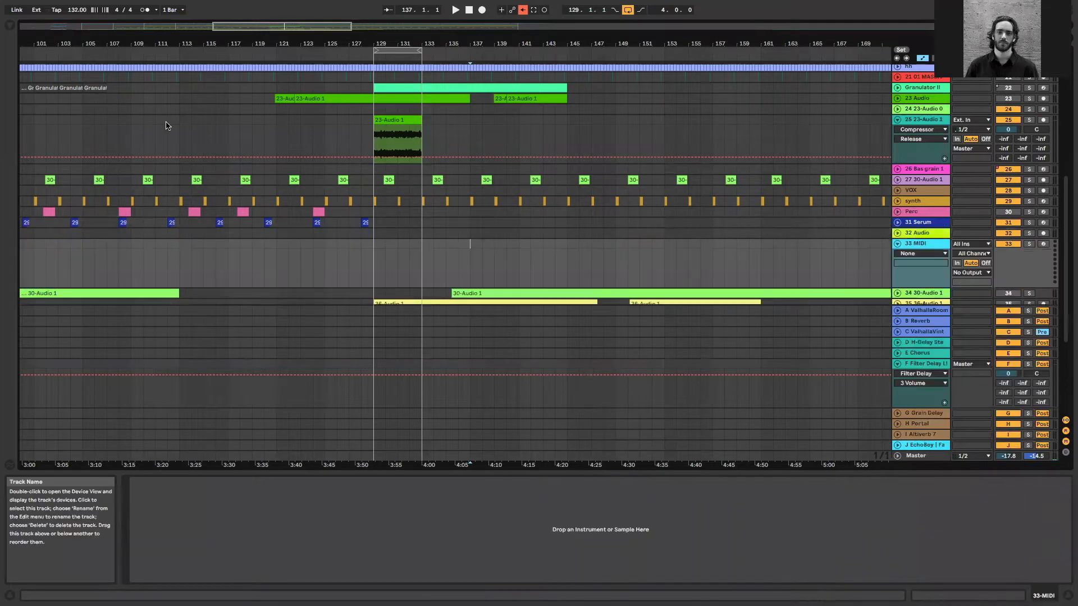
Load Serum from the VST Custom Synth plug-ins onto the new MIDI track and play a low test note
key("super+alt+b")
left_click(35, 128)
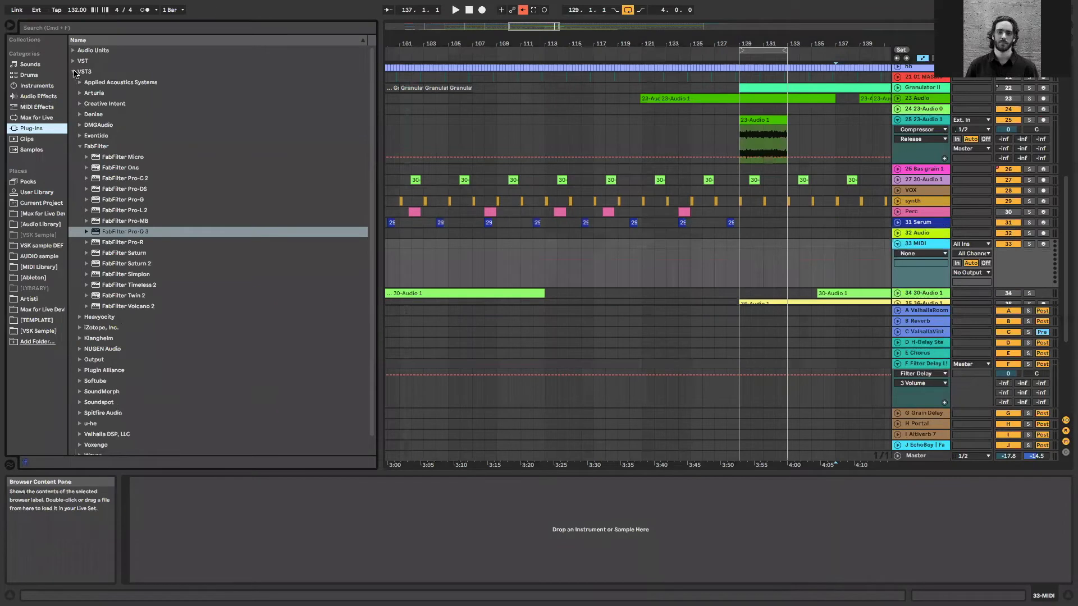
left_click(73, 72)
key("Up")
key("Right")
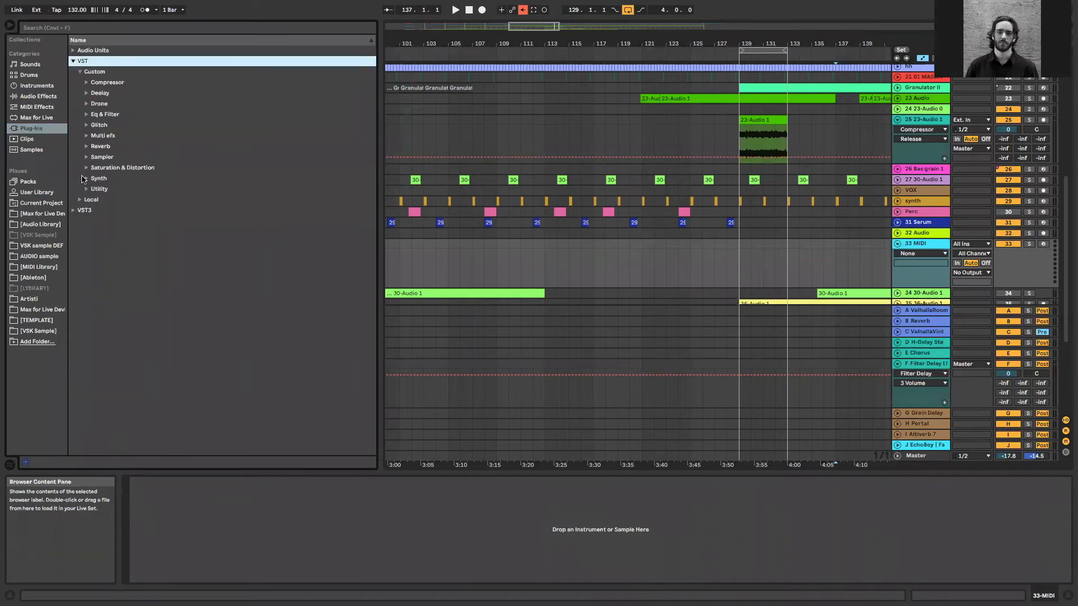
left_click(87, 178)
left_click_drag(110, 288, 552, 264)
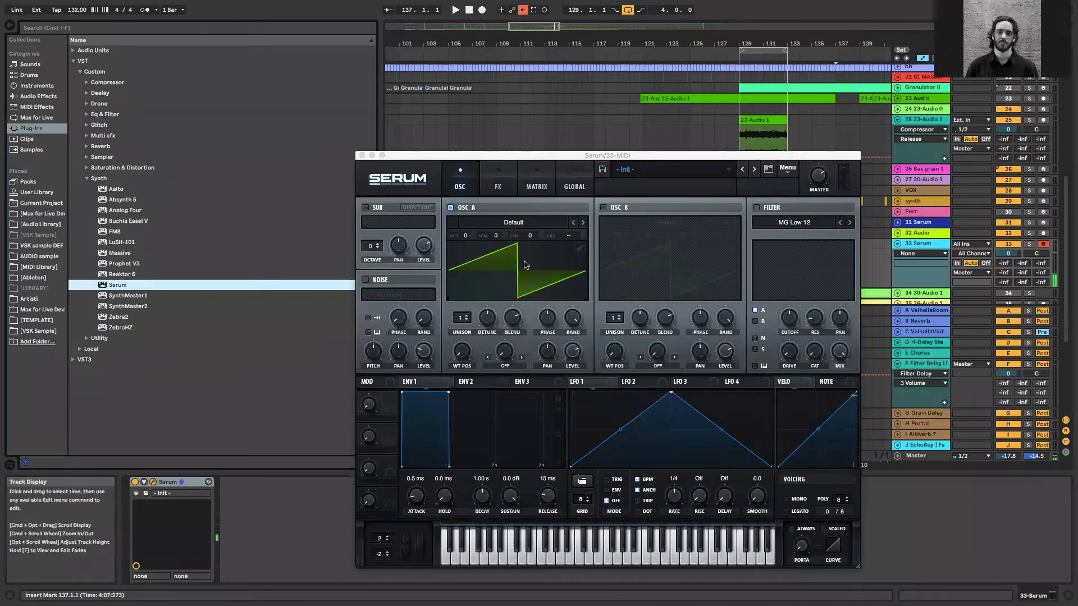
key("z")
key("a")
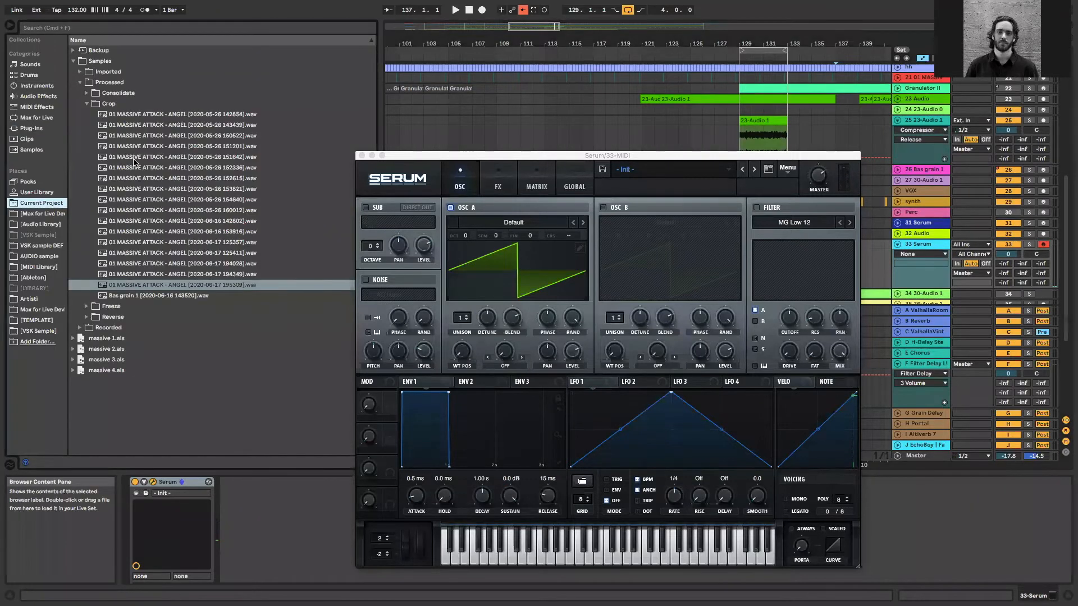
left_click(179, 168)
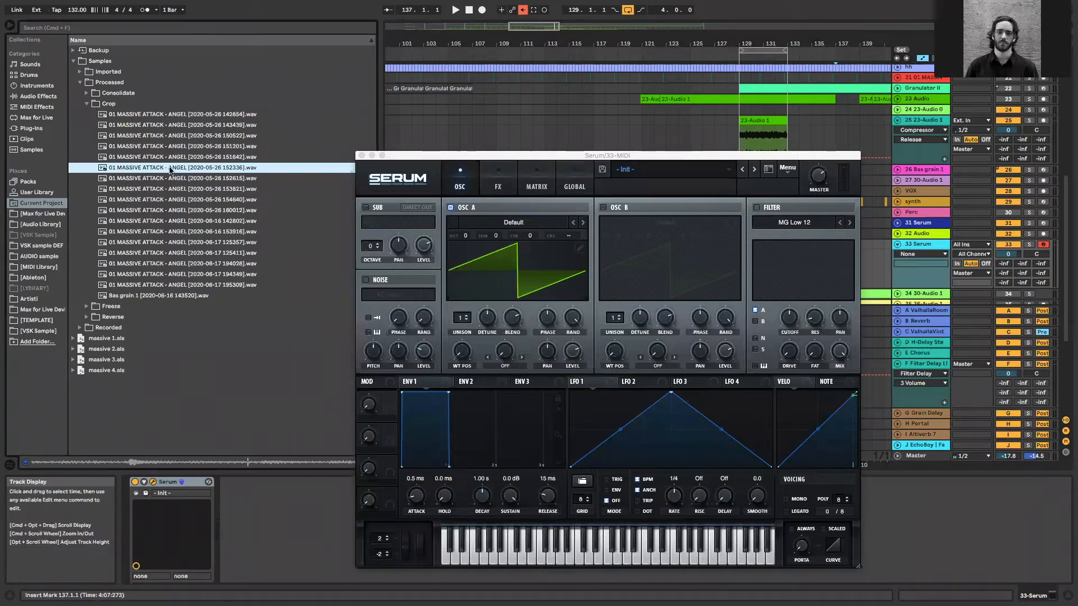
left_click_drag(184, 168, 512, 267)
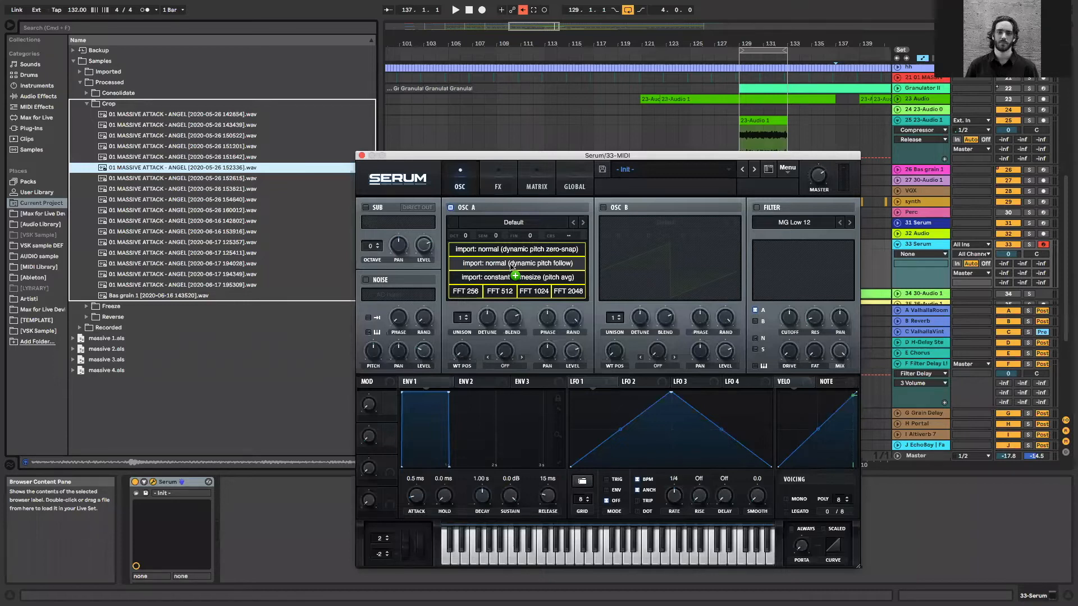
left_click_drag(512, 265, 535, 265)
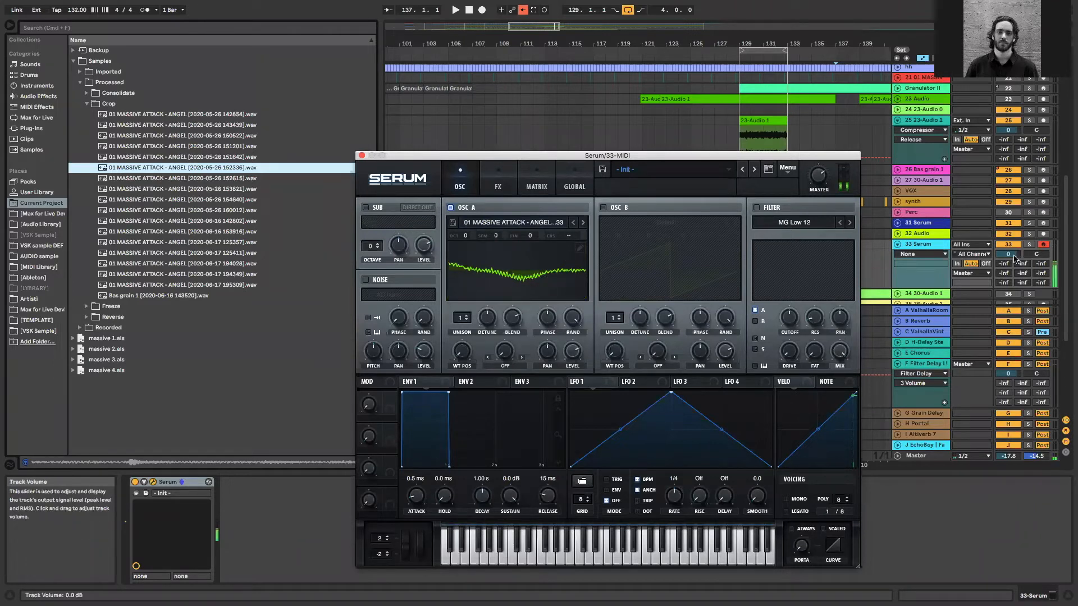
left_click_drag(1008, 254, 1009, 224)
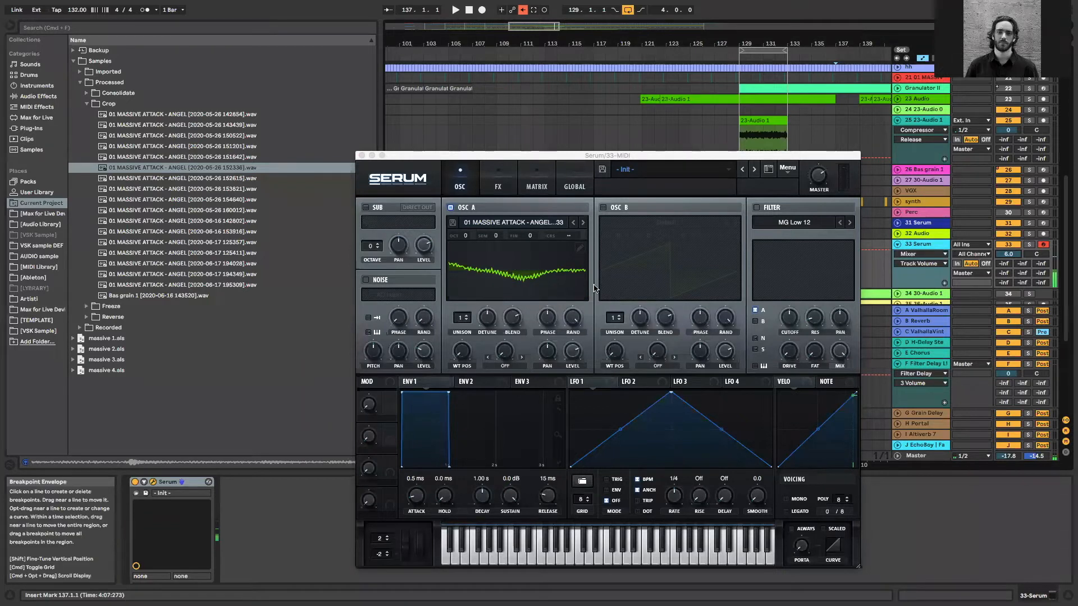
Show OSC A's wavetable in 3D, set its wavetable position to 49 and audition the source sample for comparison
left_click(372, 257)
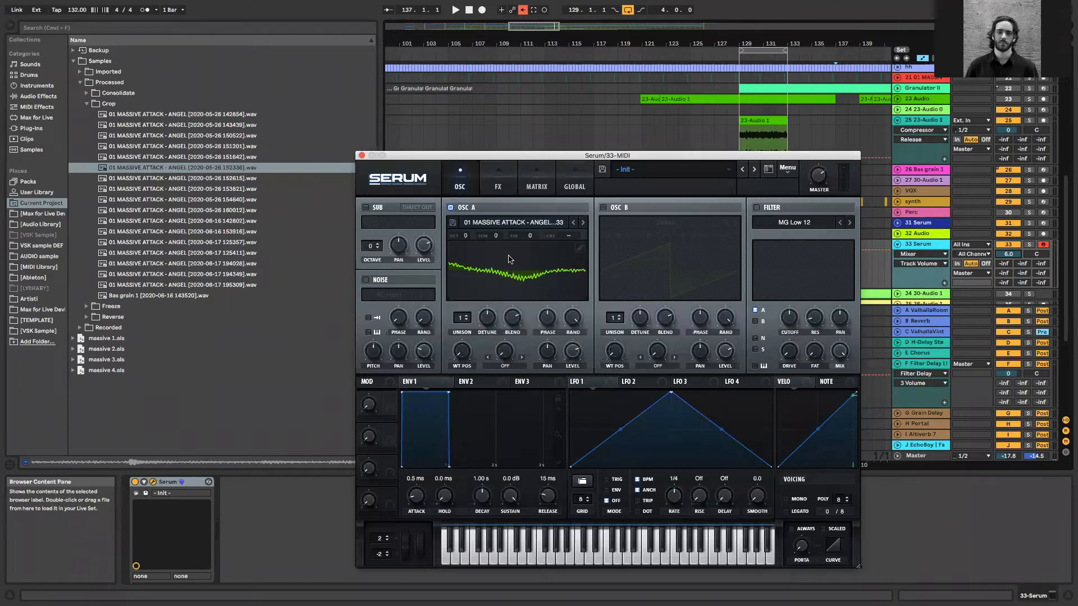
left_click(493, 298)
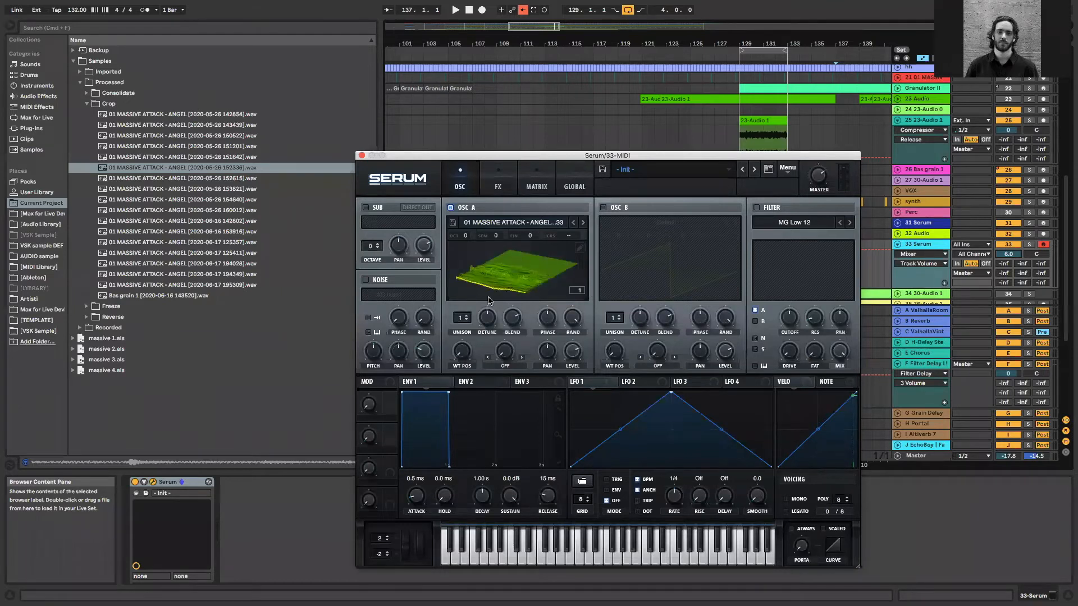
left_click(464, 354)
left_click_drag(463, 344, 481, 325)
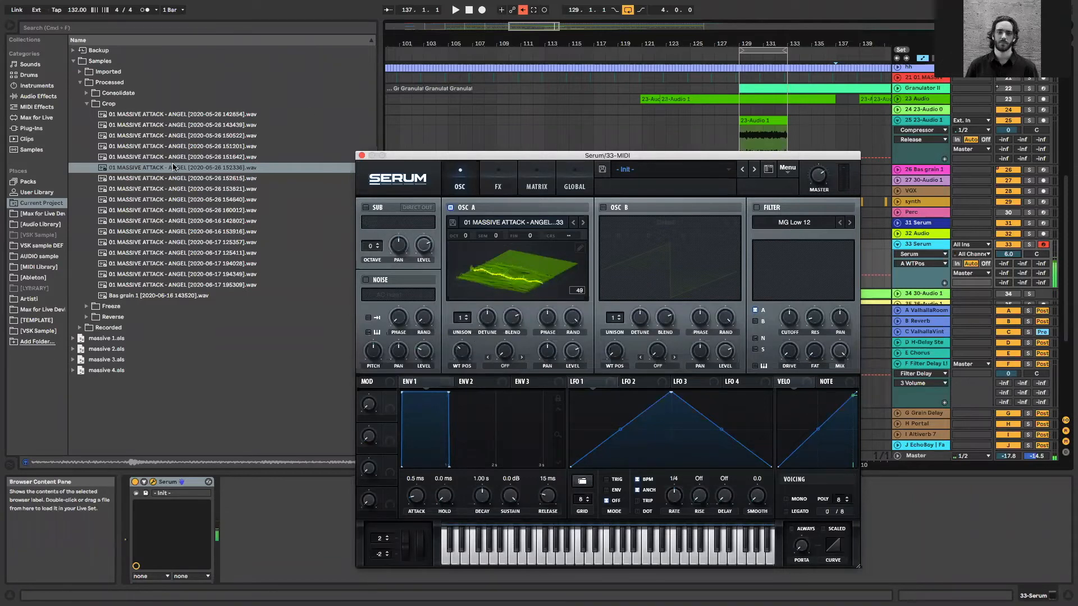
left_click(249, 360)
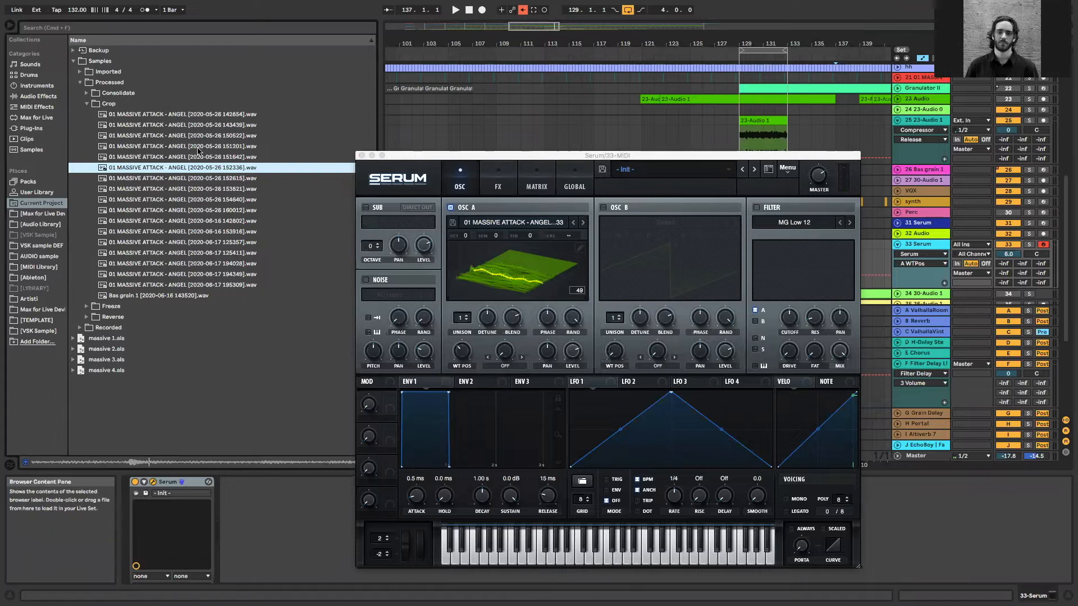
Set OSC A's wavetable position to 43 while playing a note, and open its wavetable in the table editor
key("Left")
mouse_move(461, 359)
left_mouse_down()
mouse_move(464, 347)
mouse_move(459, 356)
left_mouse_up()
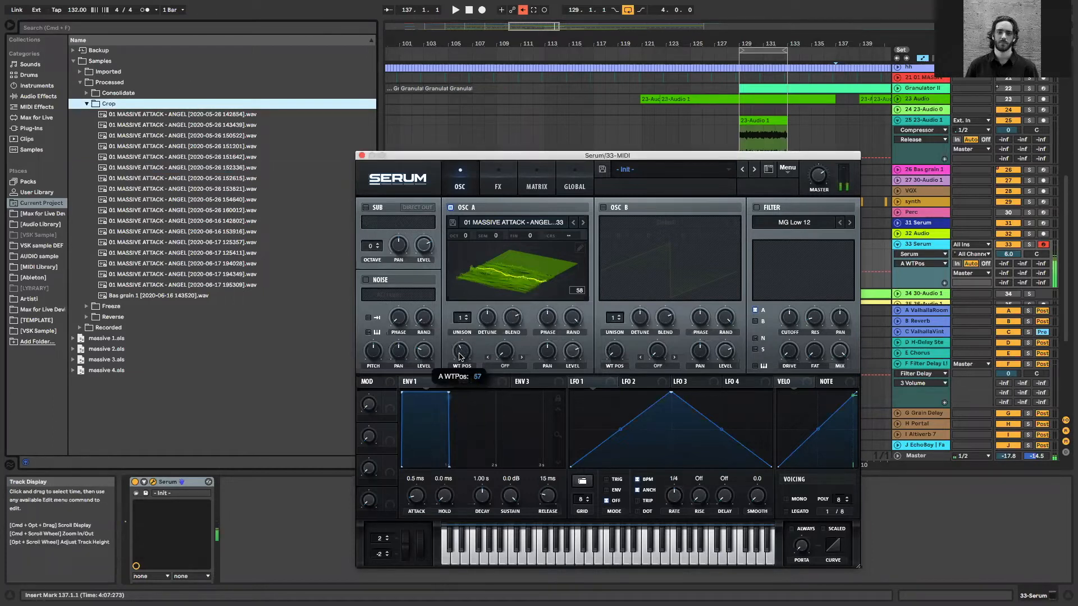
left_click_drag(473, 196, 578, 268)
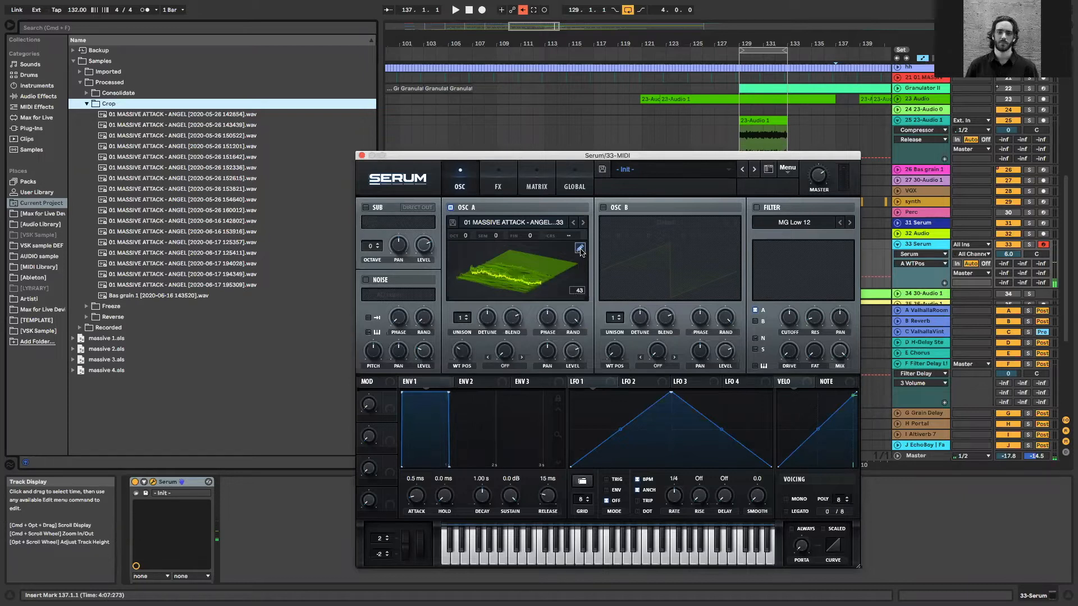
left_click(461, 289)
Process the OSC A wavetable with Remove DC Offset
left_click(470, 284)
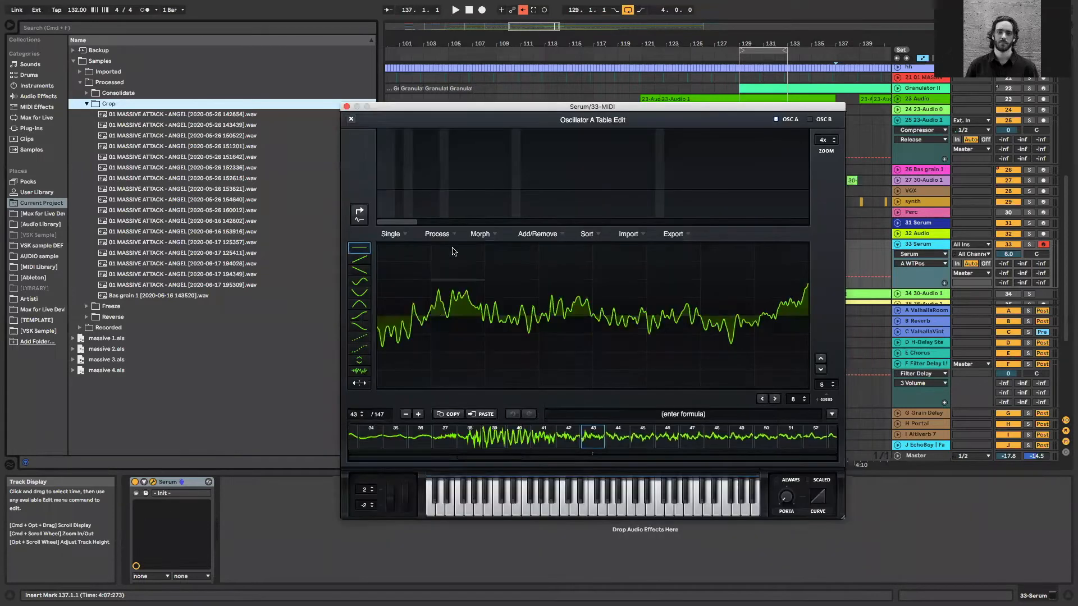
left_click(439, 234)
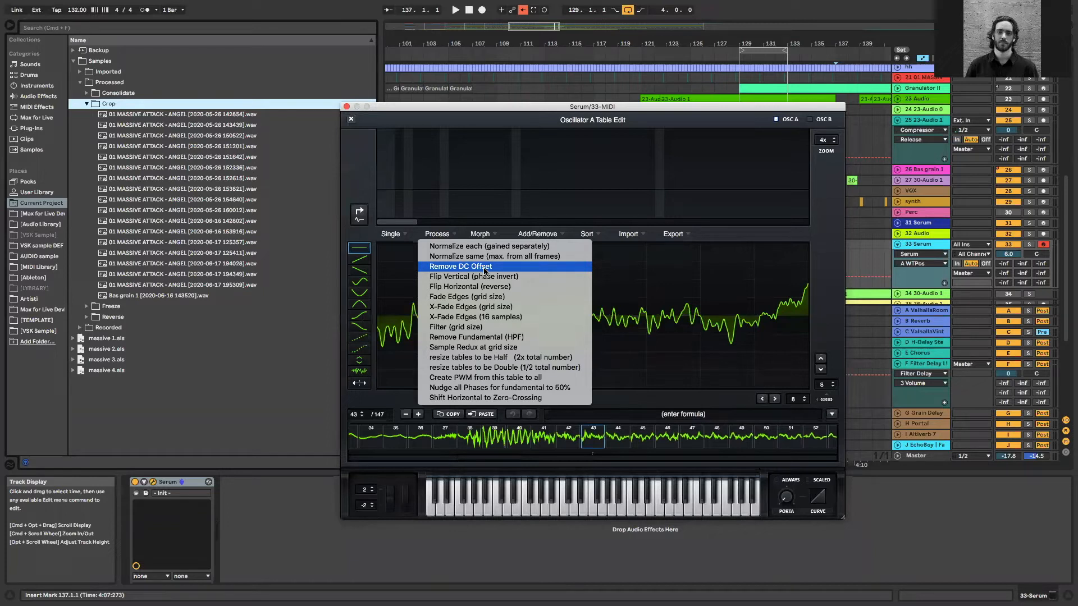
left_click(482, 267)
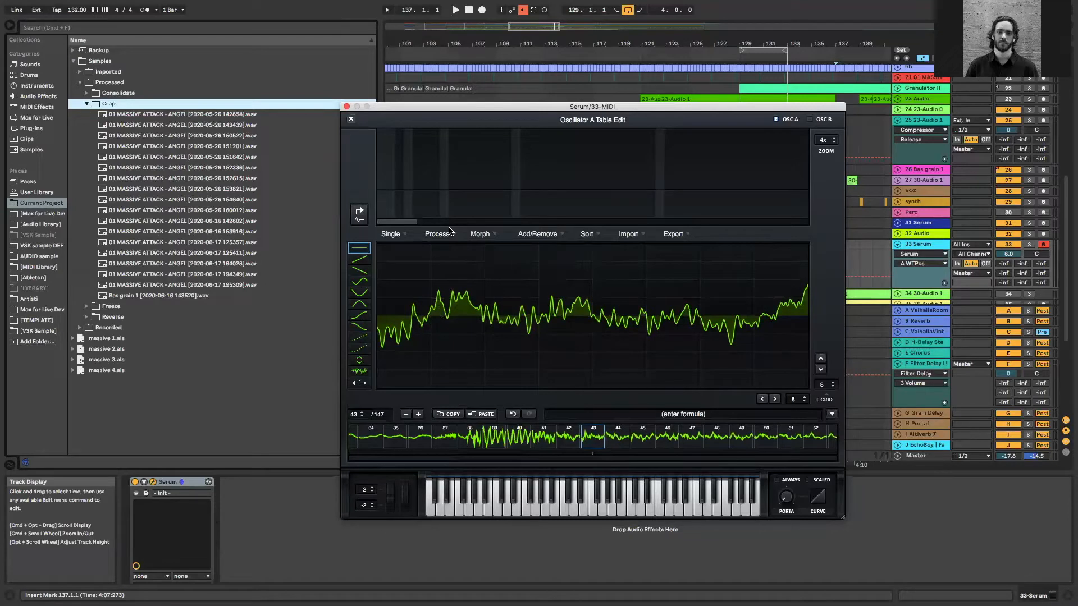
Try to remove the silent frames from 83 to 147 of the wavetable using the selected-to-end removal
left_click_drag(499, 459, 864, 463)
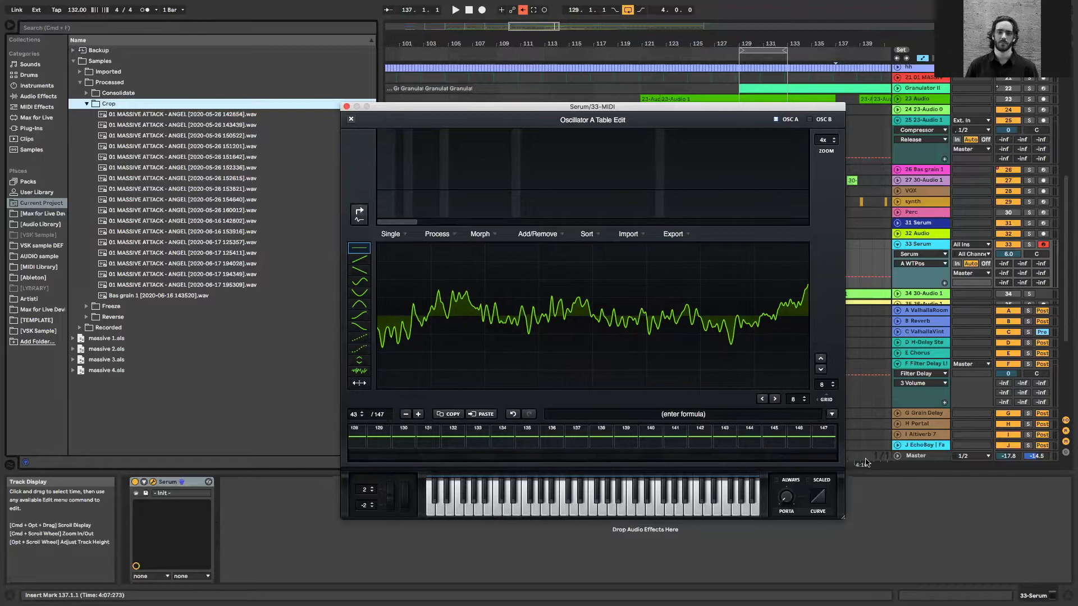
left_click(824, 442)
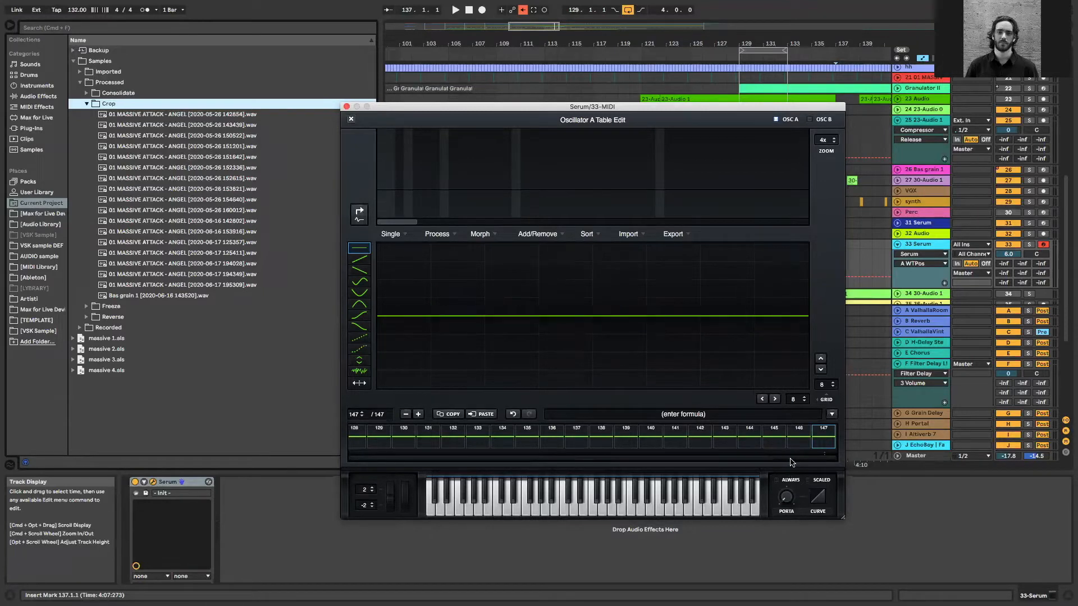
left_click_drag(776, 464, 609, 459)
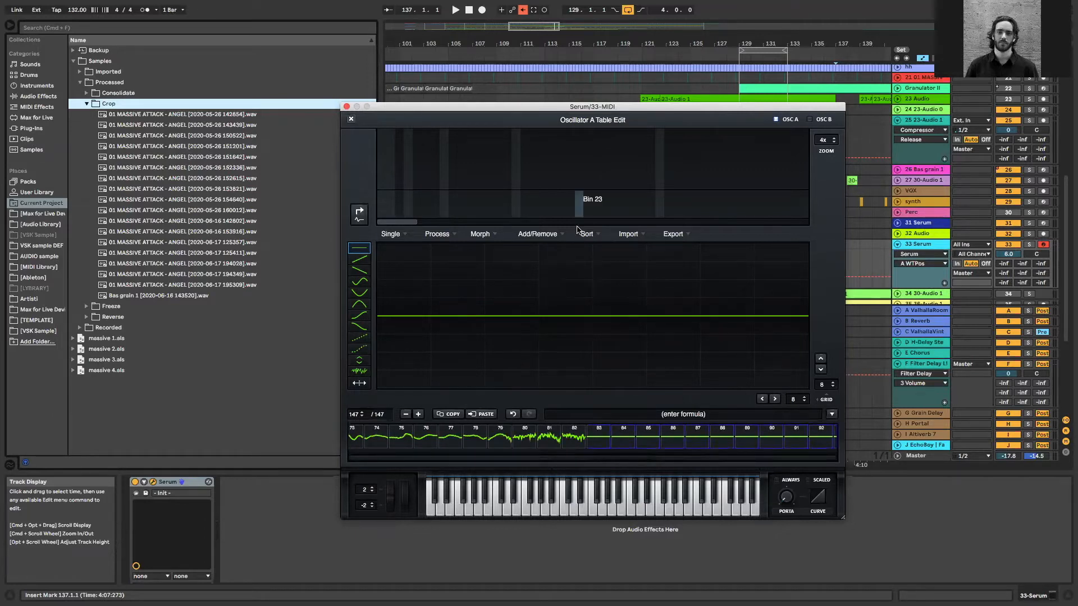
left_click(559, 234)
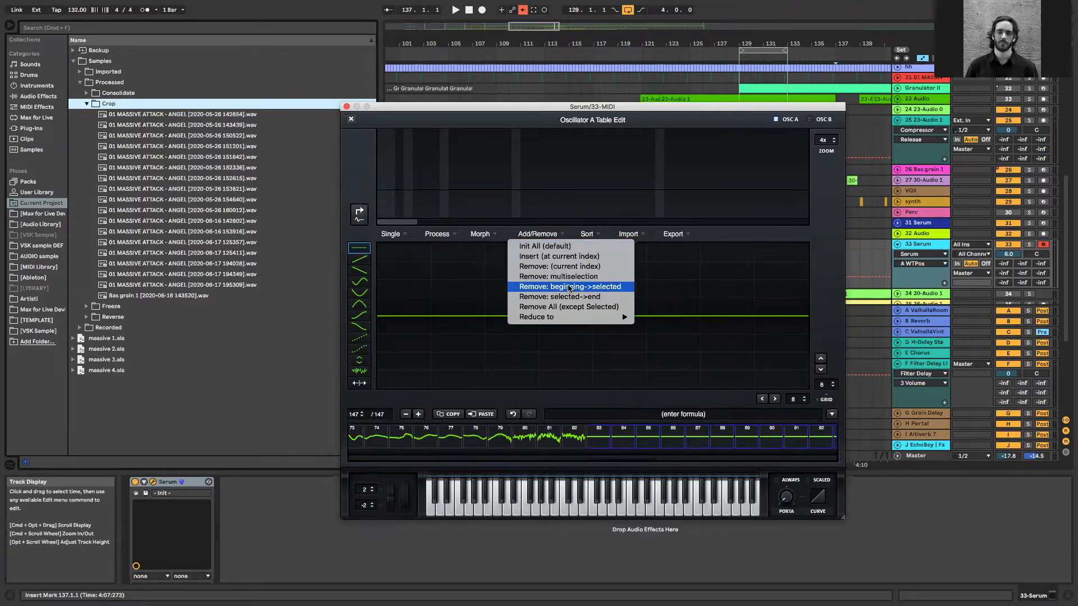
left_click(577, 297)
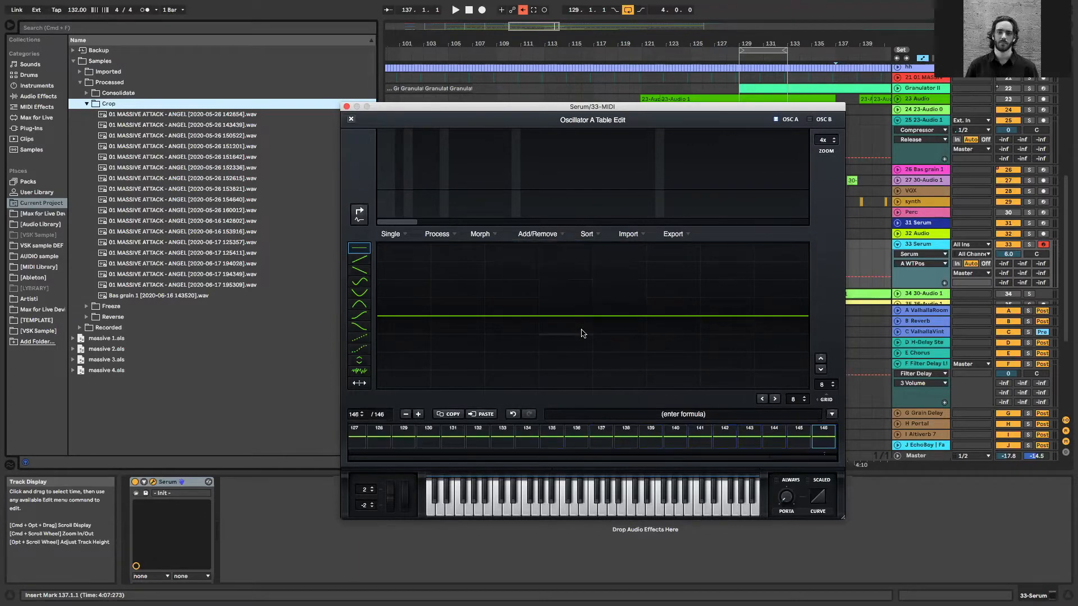
Remove all silent wavetable frames from 83 to the end and return to the start of the frame strip
left_click_drag(785, 458, 619, 459)
left_click(475, 435)
left_click_drag(648, 458, 884, 448)
left_click(825, 430, "shift")
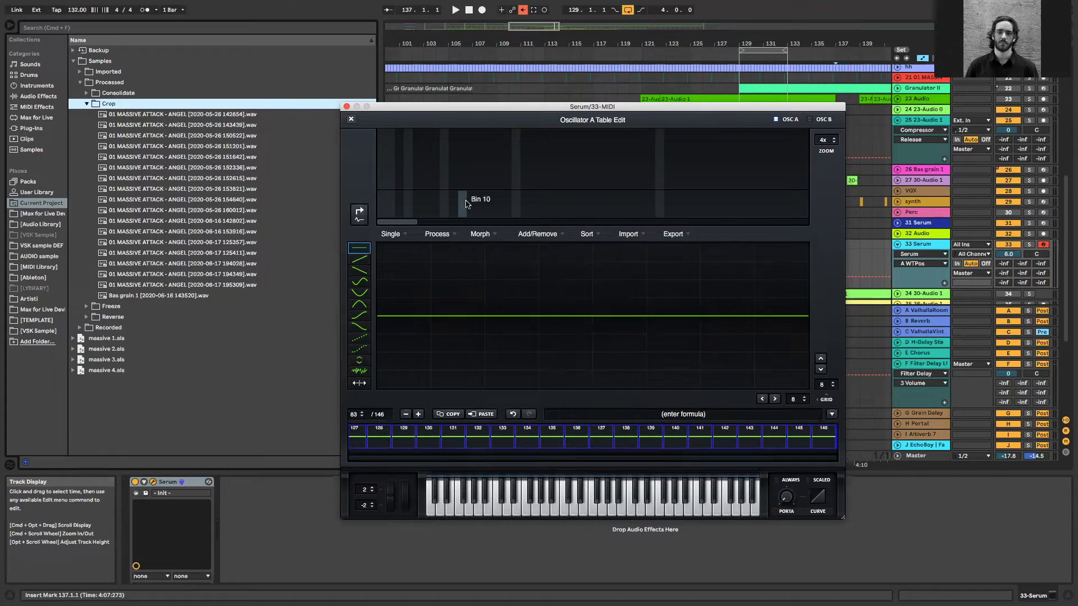
left_click(549, 236)
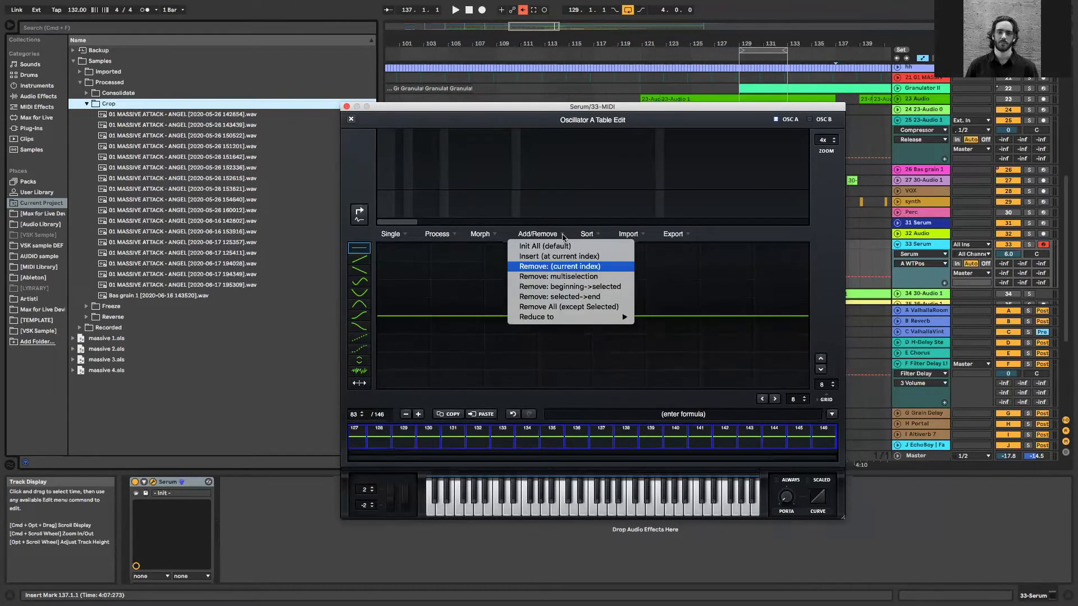
left_click(564, 292)
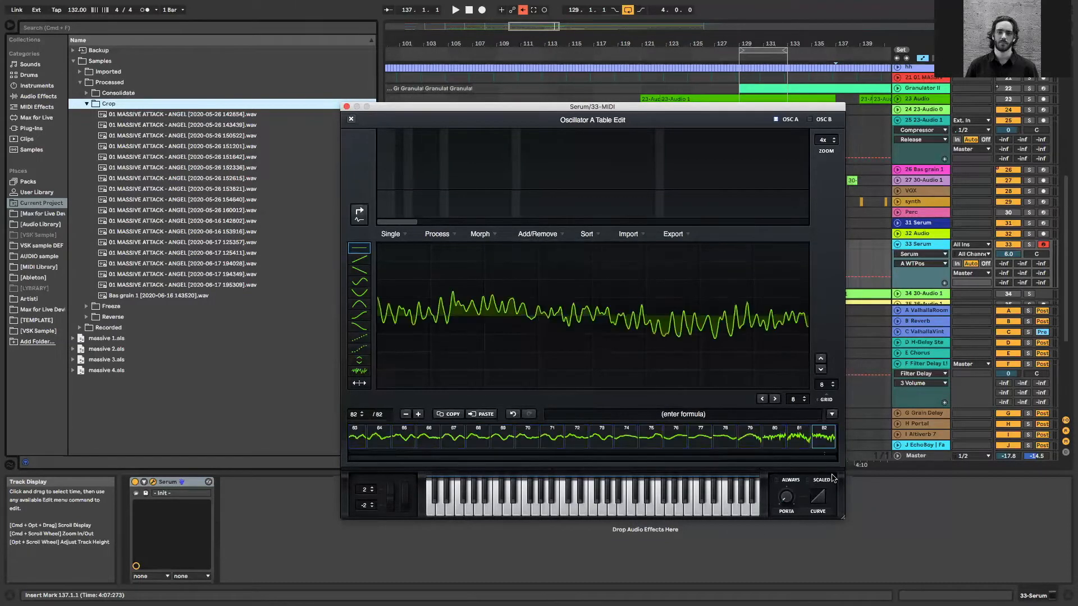
left_click_drag(730, 459, 376, 440)
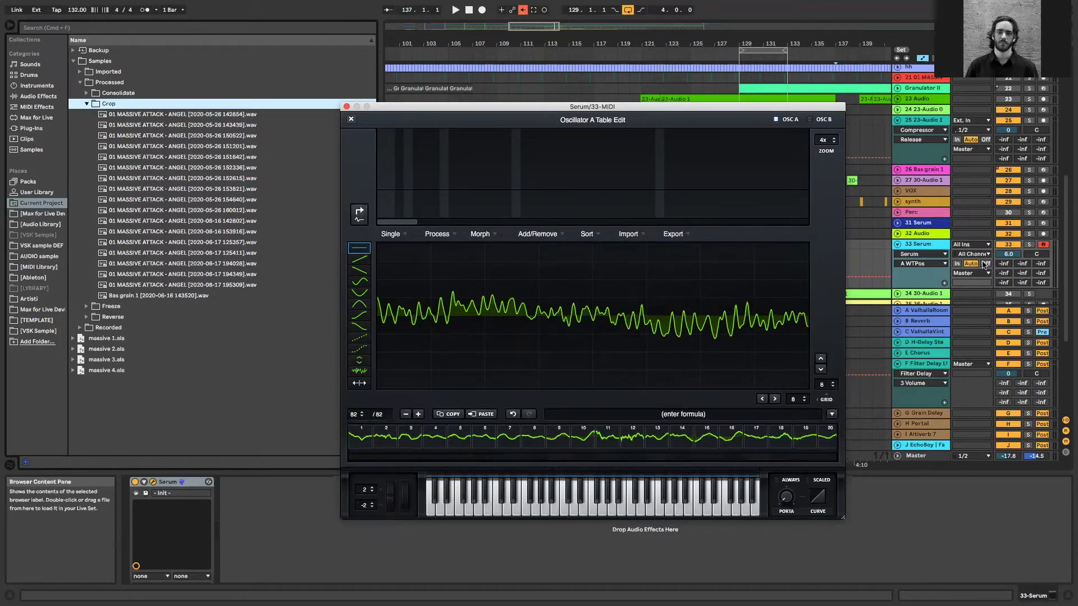
Leave the table editor and audition the trimmed wavetable by sweeping OSC A's wavetable position down to 12
left_click(923, 245)
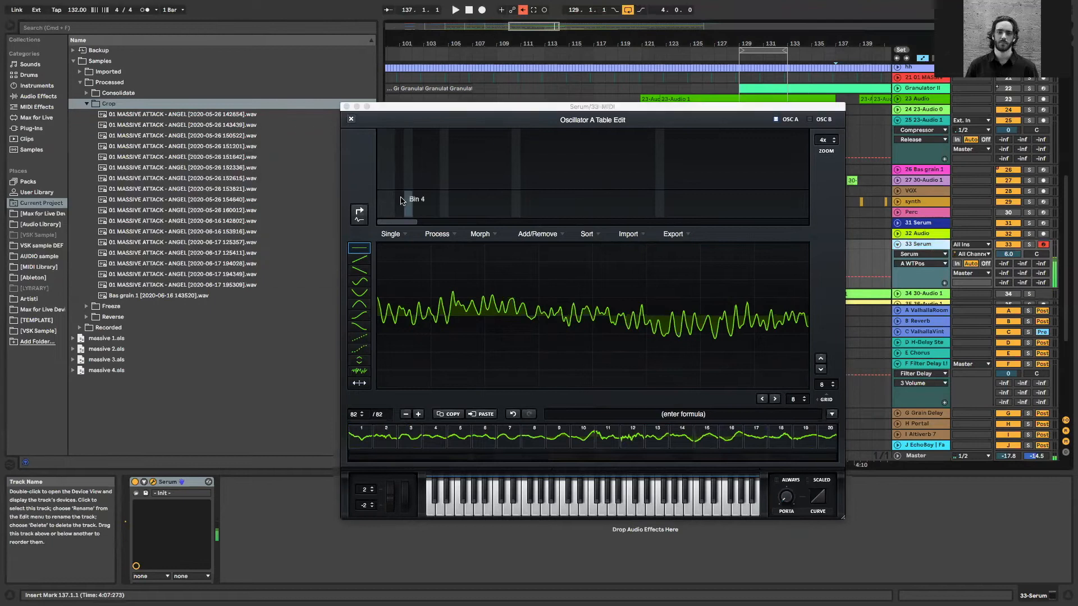
left_click(493, 237)
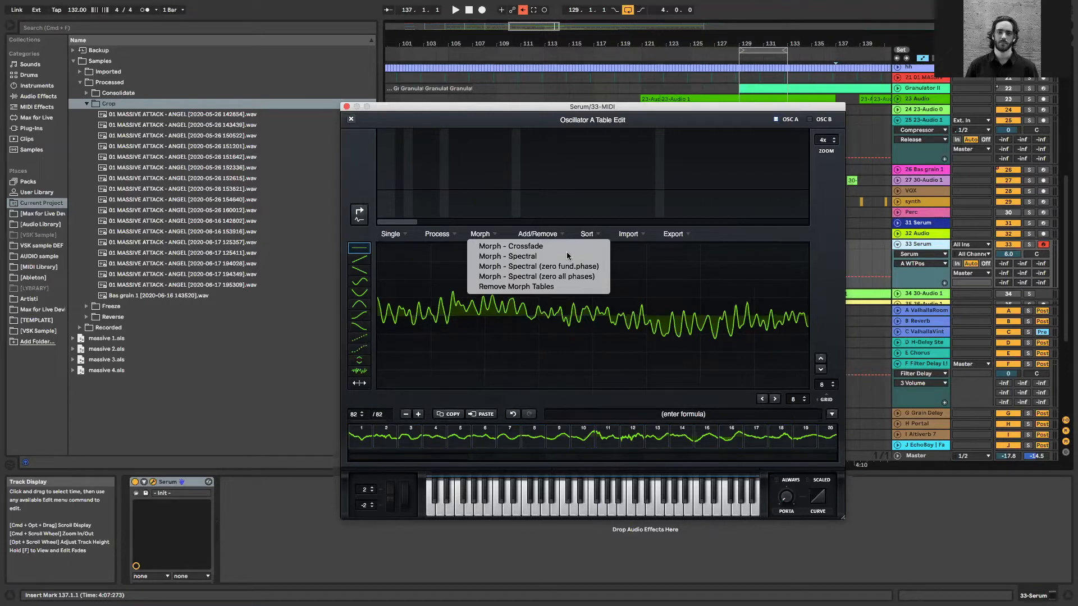
left_click(388, 235)
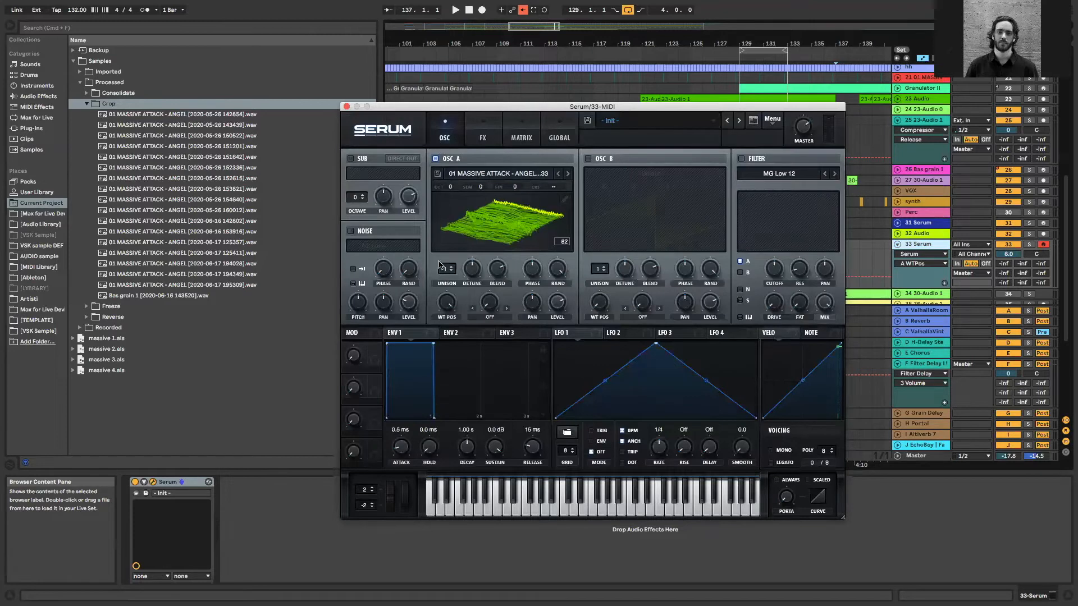
left_click_drag(447, 303, 425, 365)
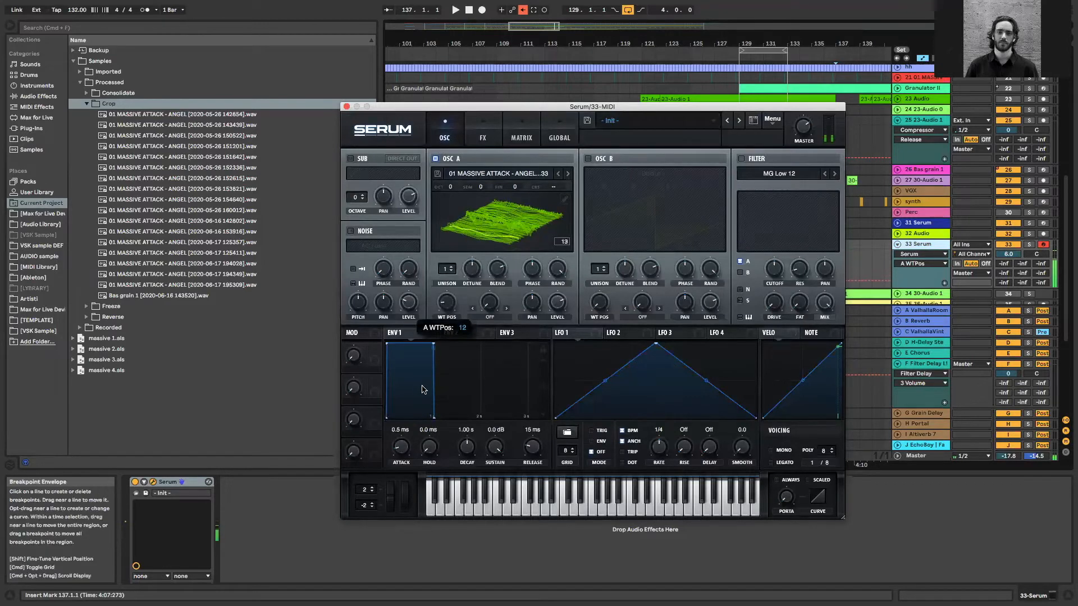
Apply Morph - Crossfade to OSC A's wavetable in the table editor and return to the oscillator view
left_click(564, 199)
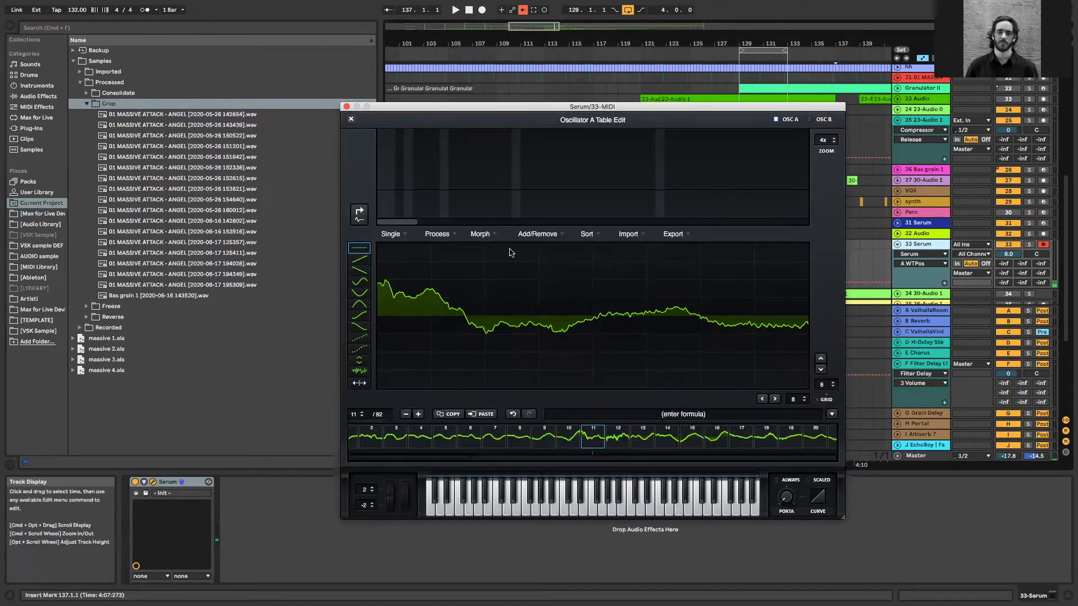
left_click(497, 234)
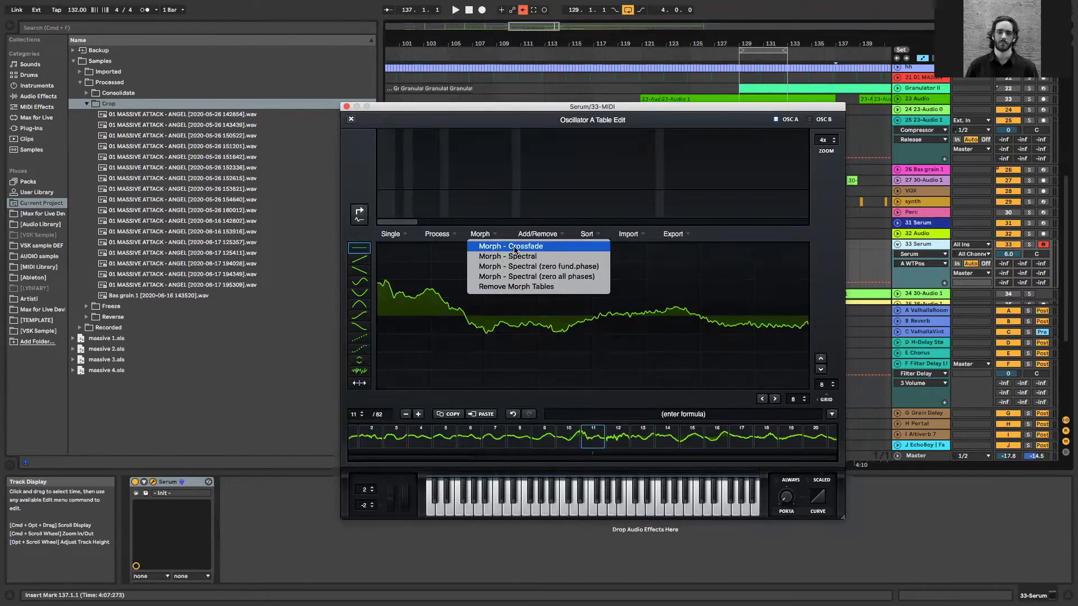
left_click(515, 248)
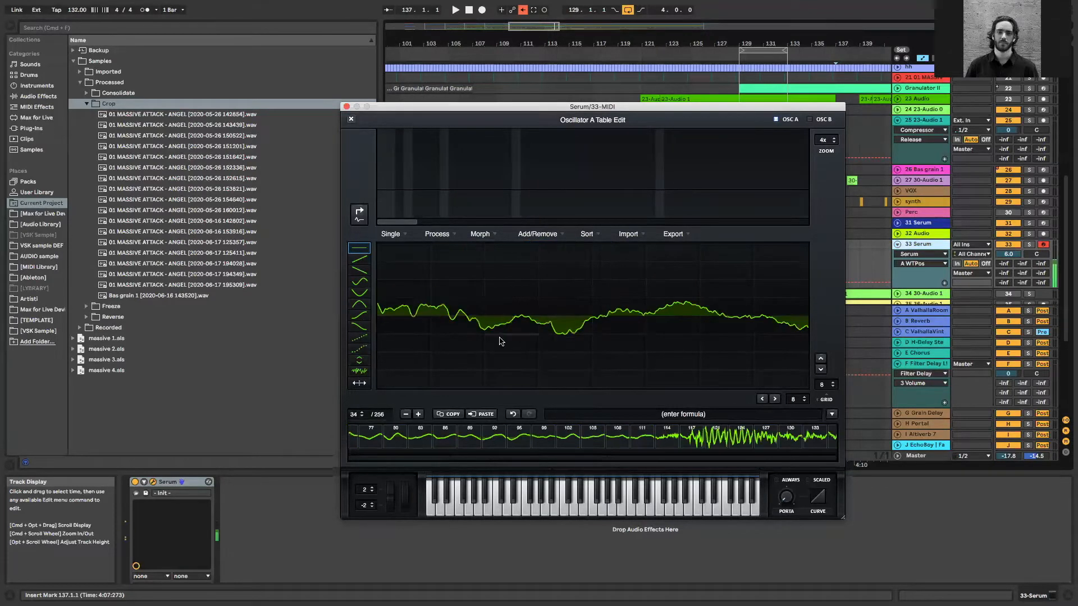
left_click(351, 118)
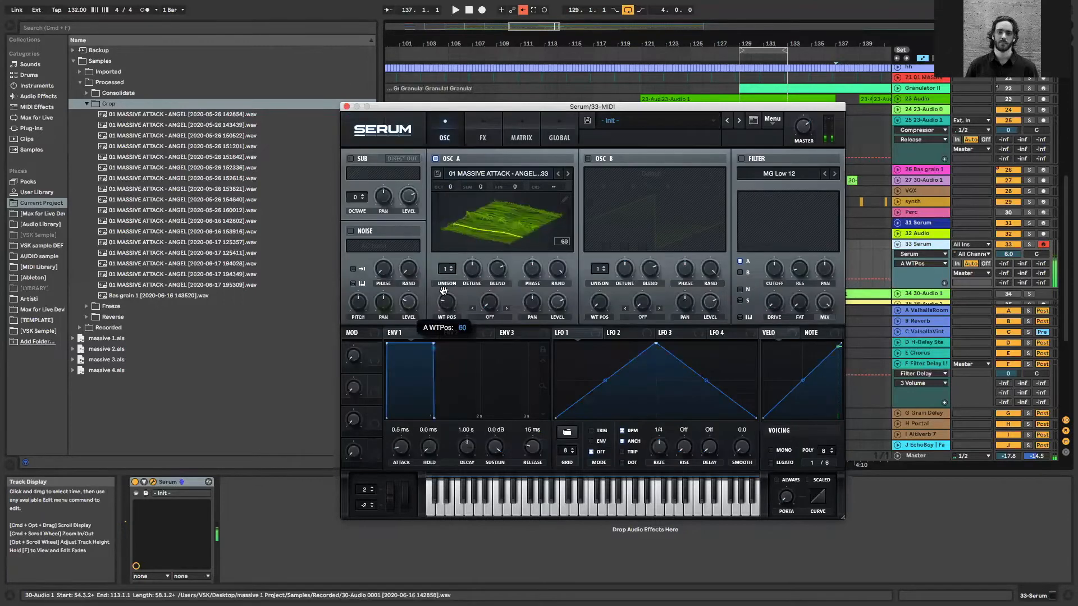
Sweep OSC A's wavetable position up to 170 and back down to audition the morph, and raise OSC A's level
left_click_drag(449, 279, 458, 255)
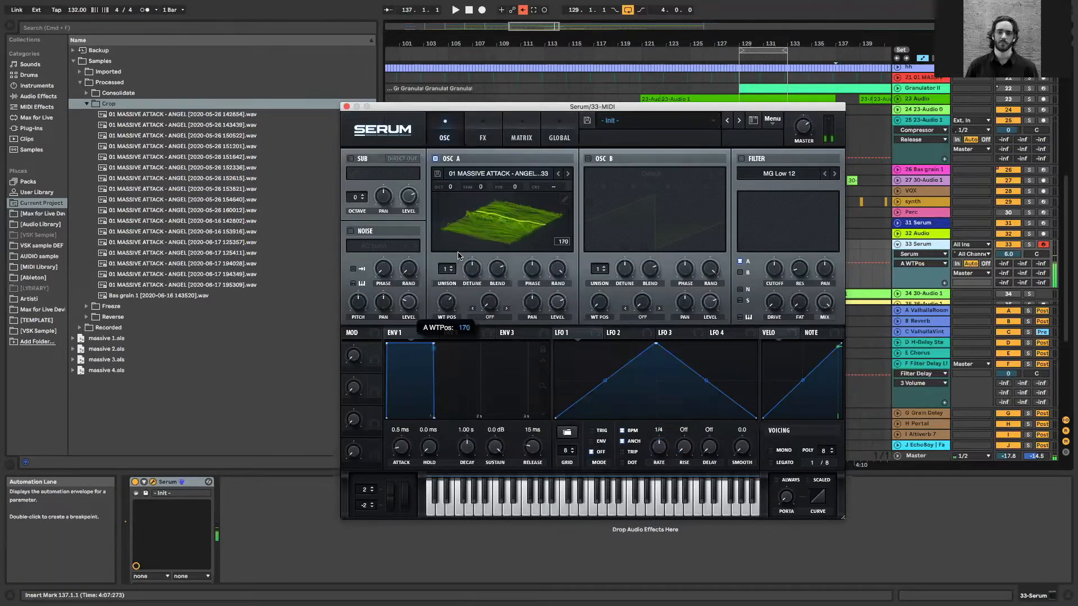
left_click_drag(563, 305, 562, 278)
left_click_drag(448, 304, 438, 352)
mouse_move(445, 329)
left_mouse_down()
mouse_move(442, 319)
mouse_move(445, 334)
left_mouse_up()
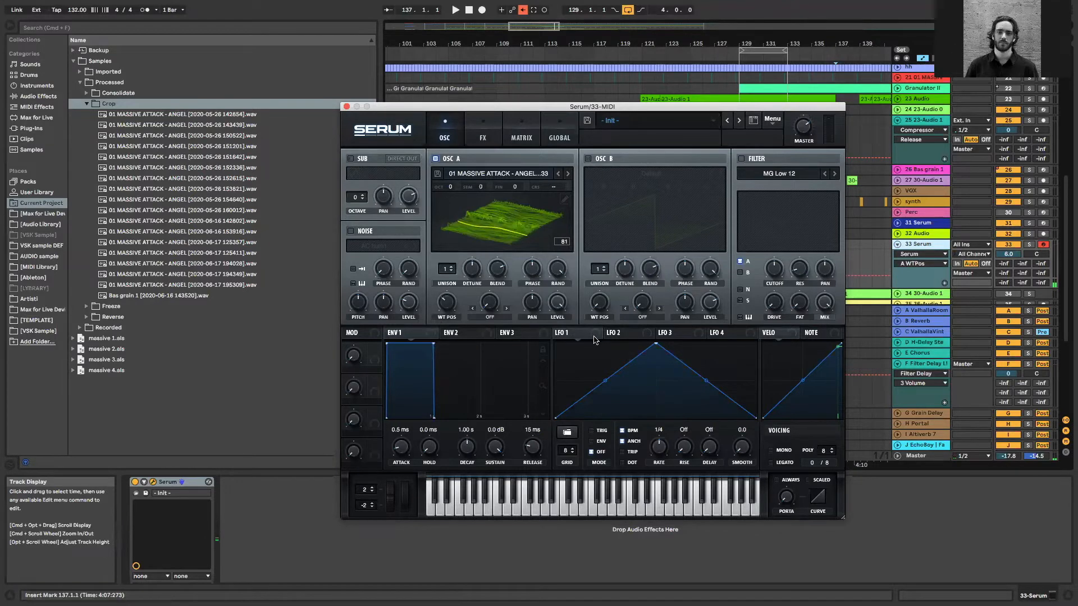
Modulate OSC A's wavetable position with LFO 1 in ENV mode at a rate of one bar
left_click_drag(594, 339, 483, 306)
left_click_drag(446, 304, 465, 321)
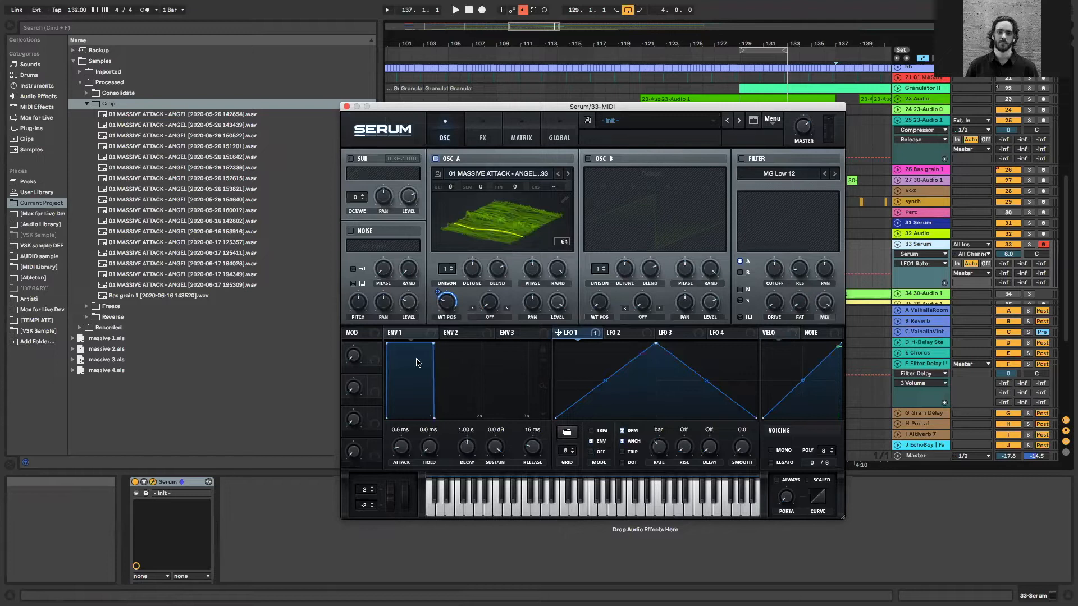
Shape ENV 1 with 399 ms decay, -12.4 dB sustain and 792 ms release, and adjust OSC A's wavetable position modulation
left_click_drag(433, 343, 418, 361)
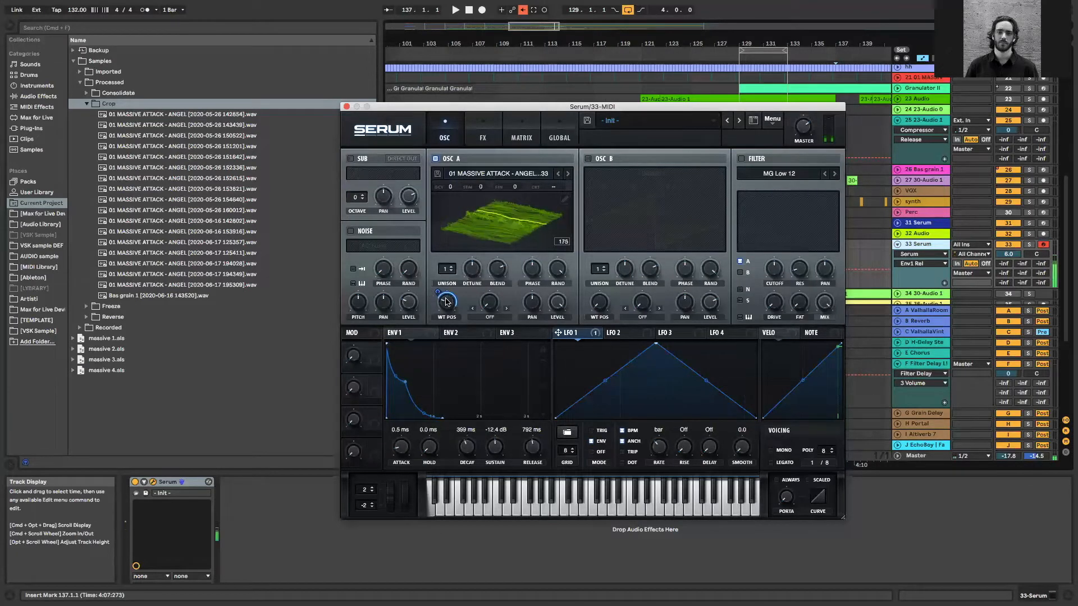
left_click_drag(446, 302, 446, 292)
left_click(489, 306)
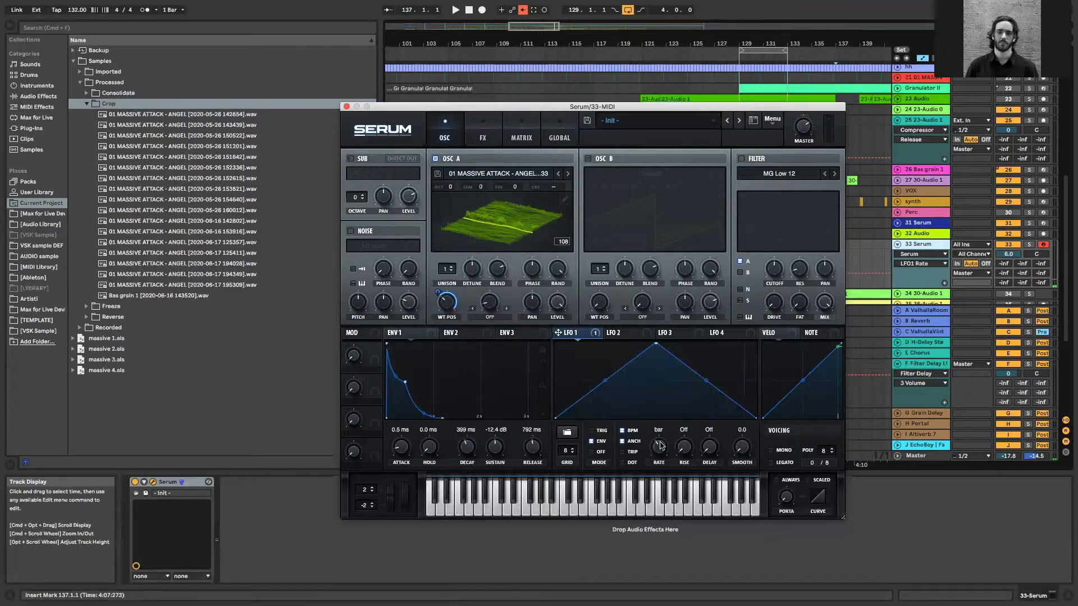
left_click(453, 302)
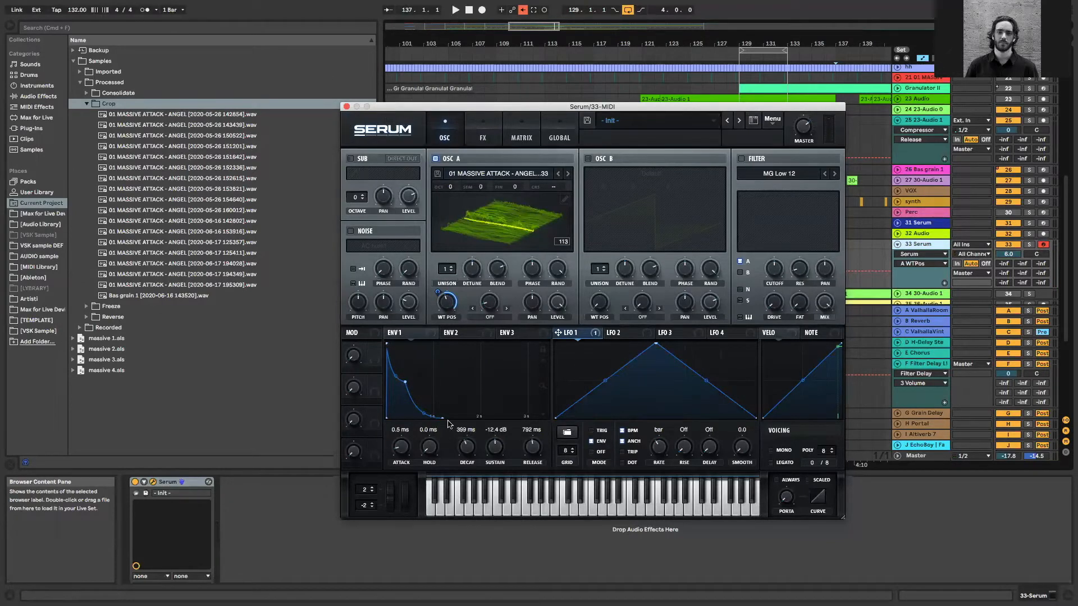
Enable the MG Low 12 filter and modulate its cutoff with LFO 2 shaped as a rising ramp
left_click(742, 159)
left_click_drag(774, 268, 774, 257)
left_click(650, 334)
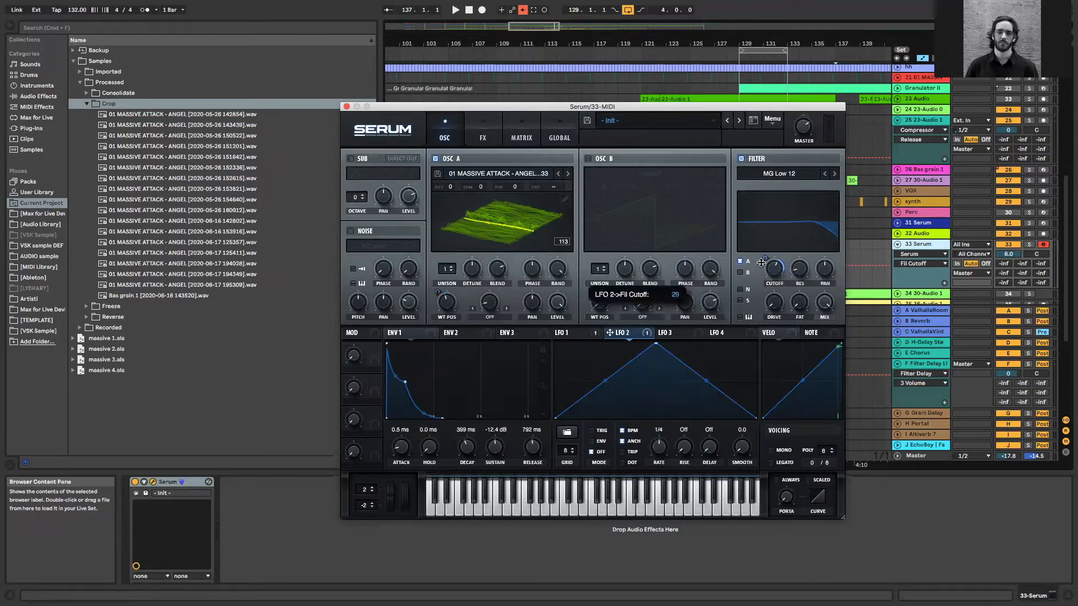
left_click_drag(658, 346, 758, 339)
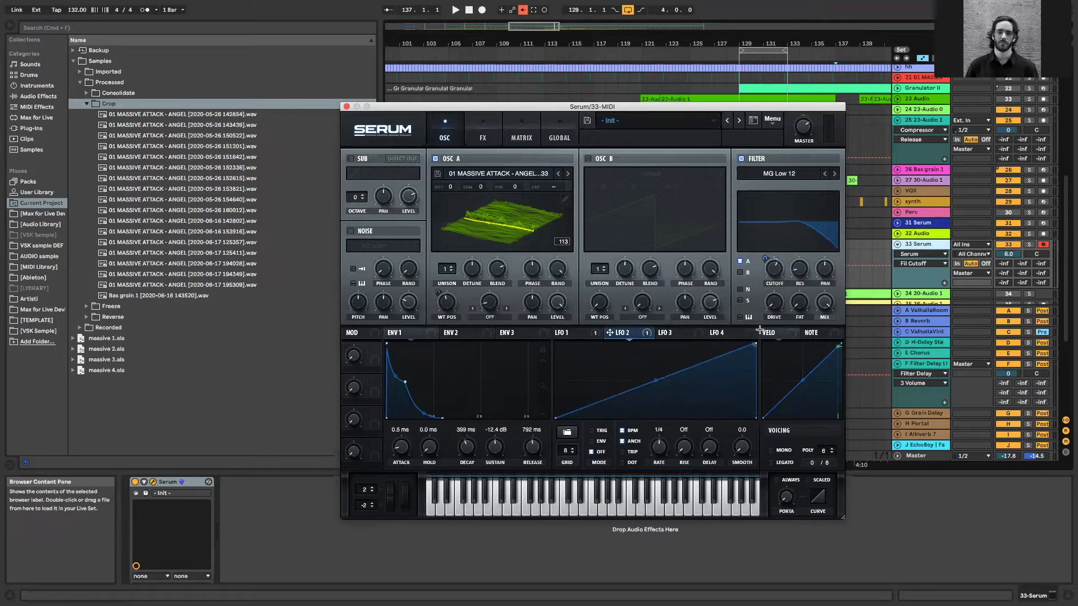
Adjust the filter's cutoff and the depth of its LFO 2 modulation
left_click_drag(768, 282, 784, 219)
left_click(771, 300)
mouse_move(772, 269)
left_mouse_down()
mouse_move(768, 290)
mouse_move(767, 258)
left_mouse_up()
Fine-tune OSC A's wavetable position, show LFO 1, and lower the computer keyboard to the C0 to D1 octave for testing
left_click_drag(447, 298, 447, 307)
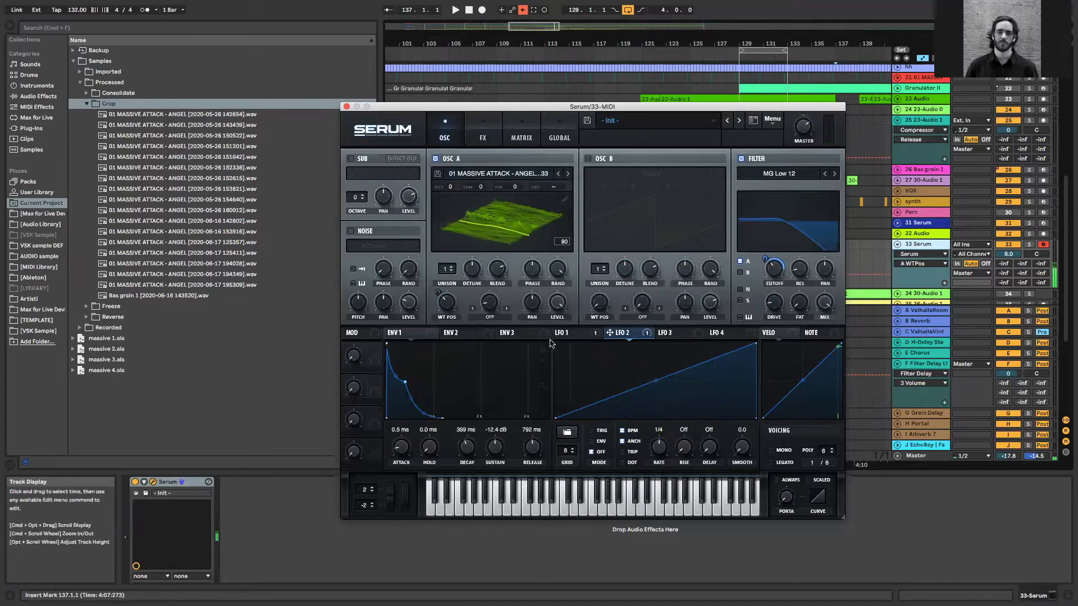
left_click(561, 333)
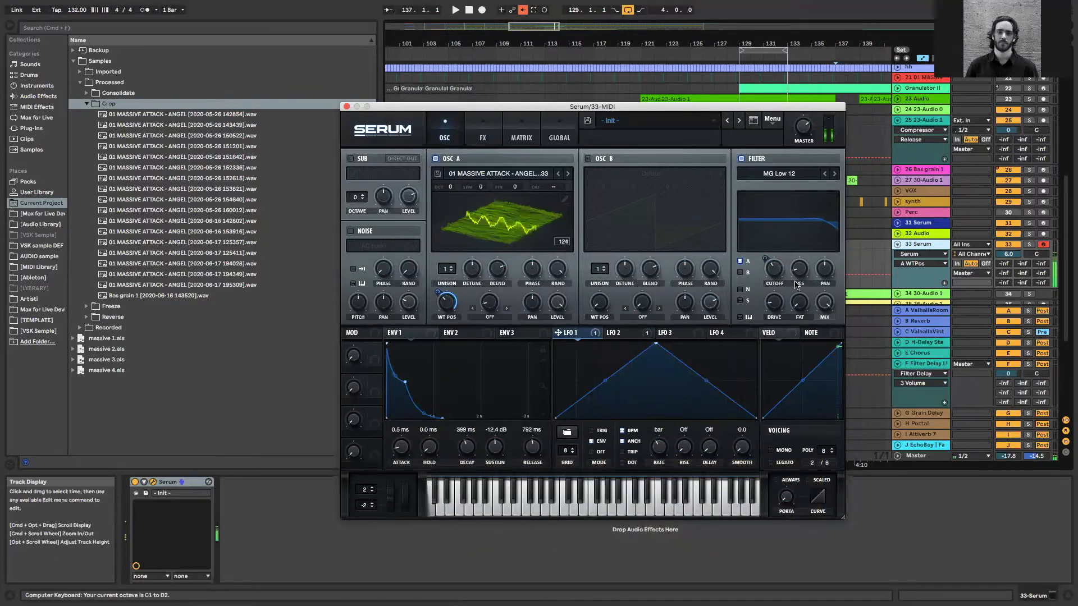
key("z")
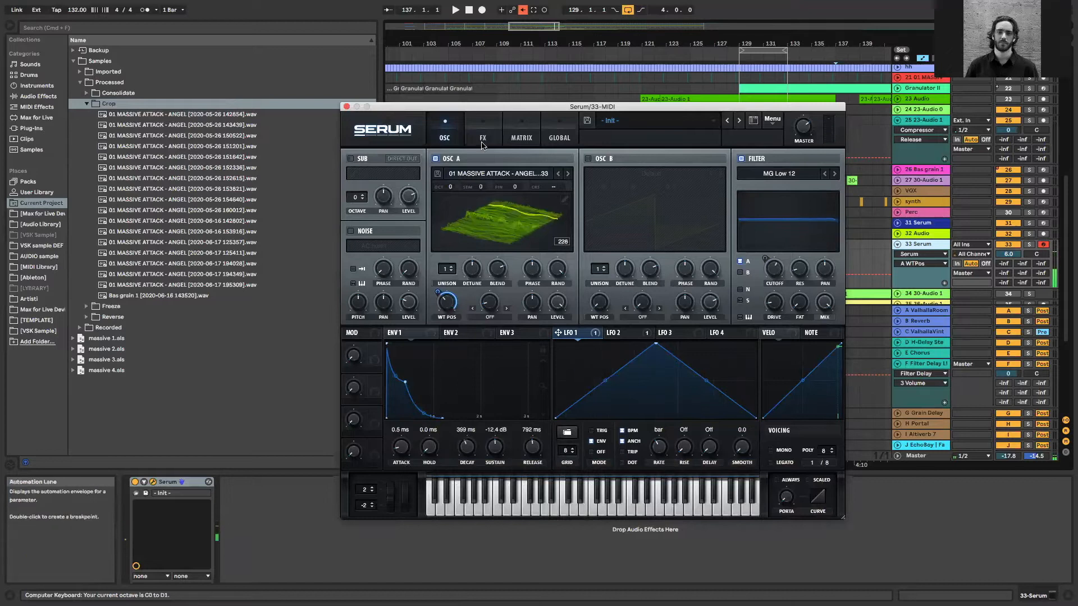
Load the VST3 effect FabFilter Saturn 2 after Serum on track 33
left_click(31, 128)
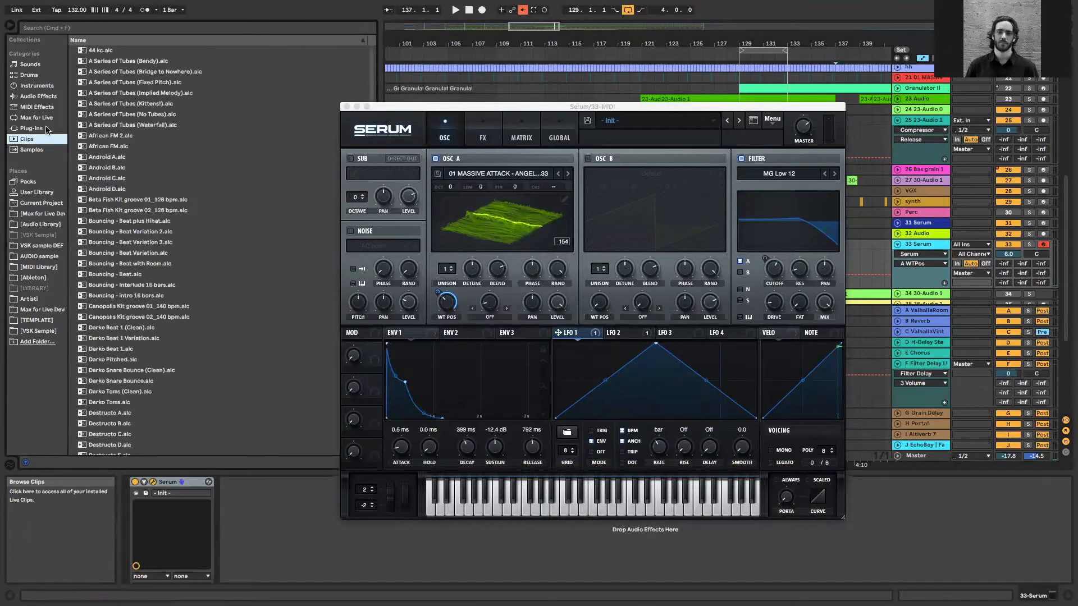
left_click(80, 72)
left_click(73, 93)
left_click(80, 147)
left_click(80, 147)
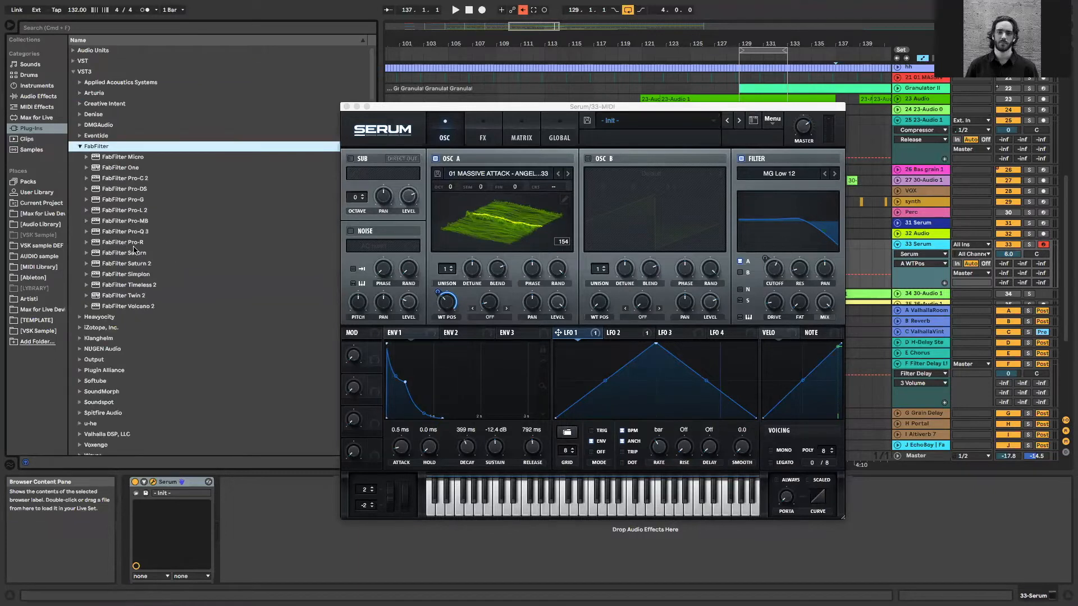
left_click(134, 263)
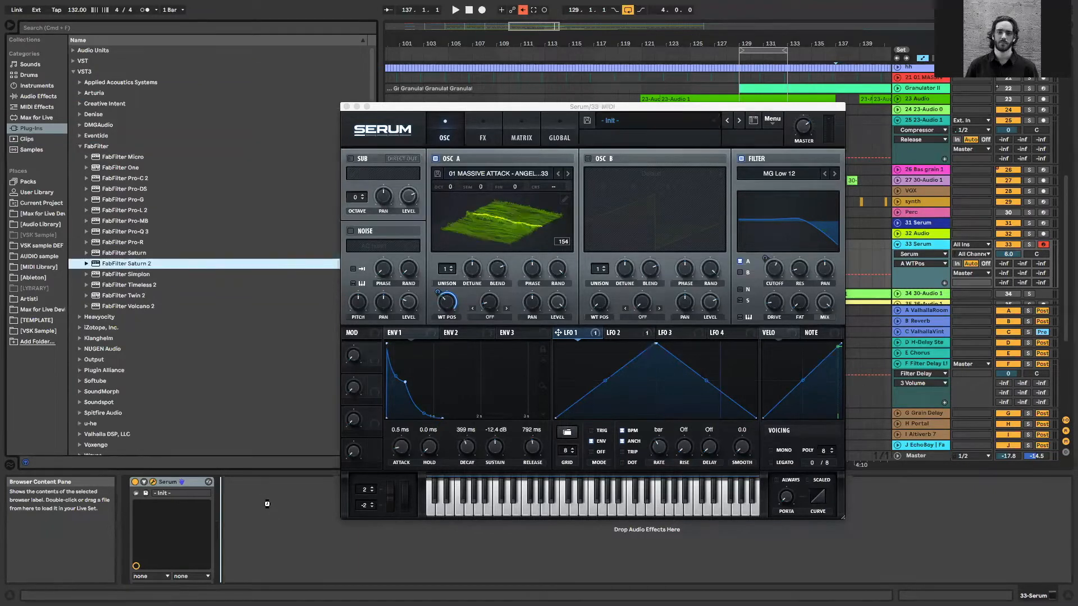
left_click_drag(302, 456, 320, 484)
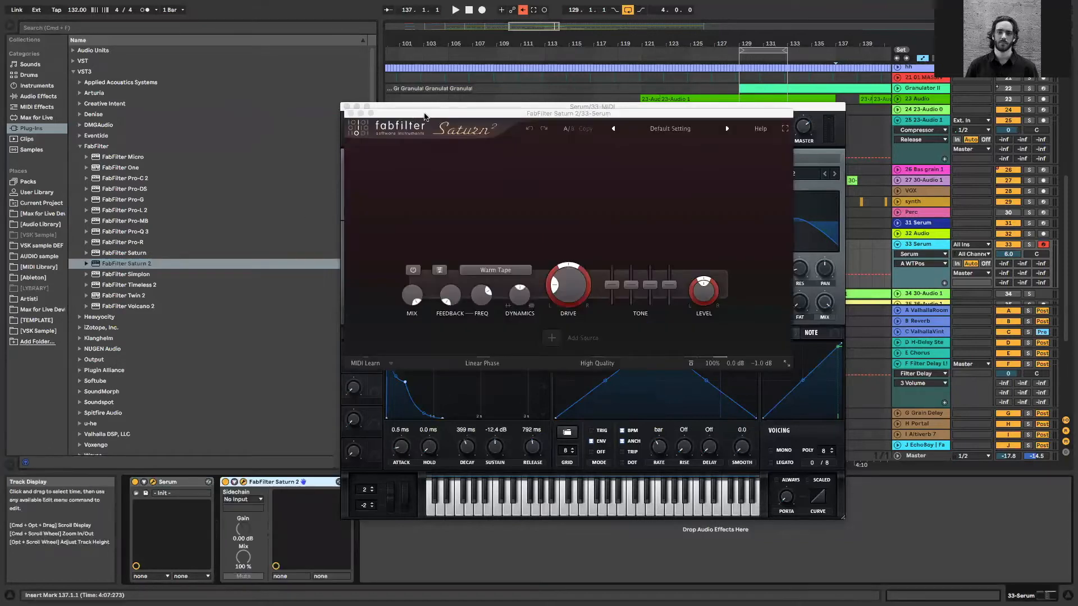
Set Saturn 2's drive to 74.38% and feedback to 10.575%, adjust the feedback frequency, and arrange the plug-in windows to uncover the track's sends
left_click_drag(756, 248, 779, 200)
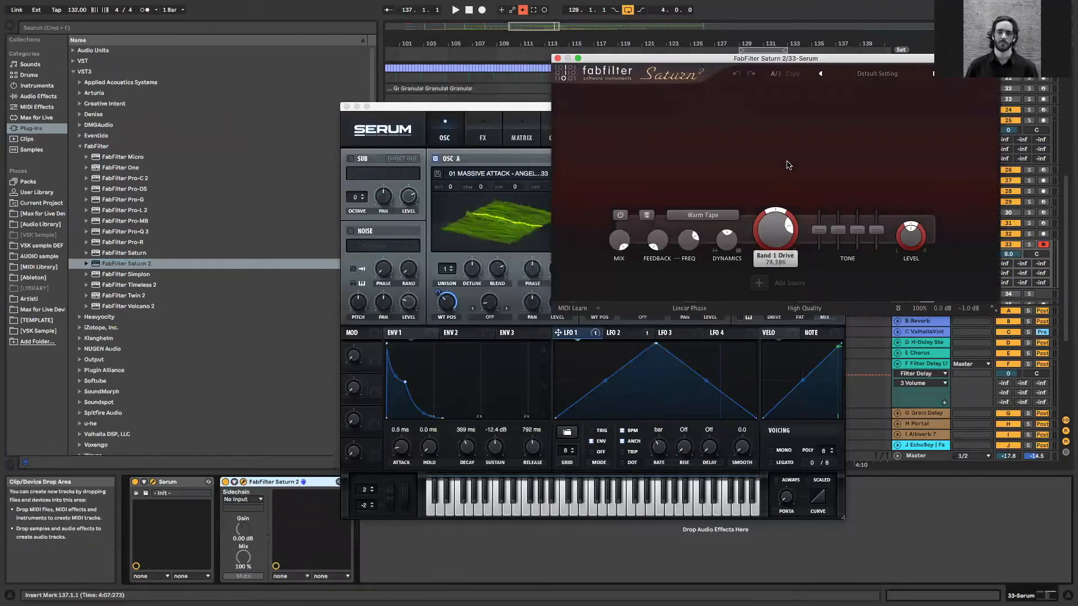
left_click_drag(636, 59, 771, 59)
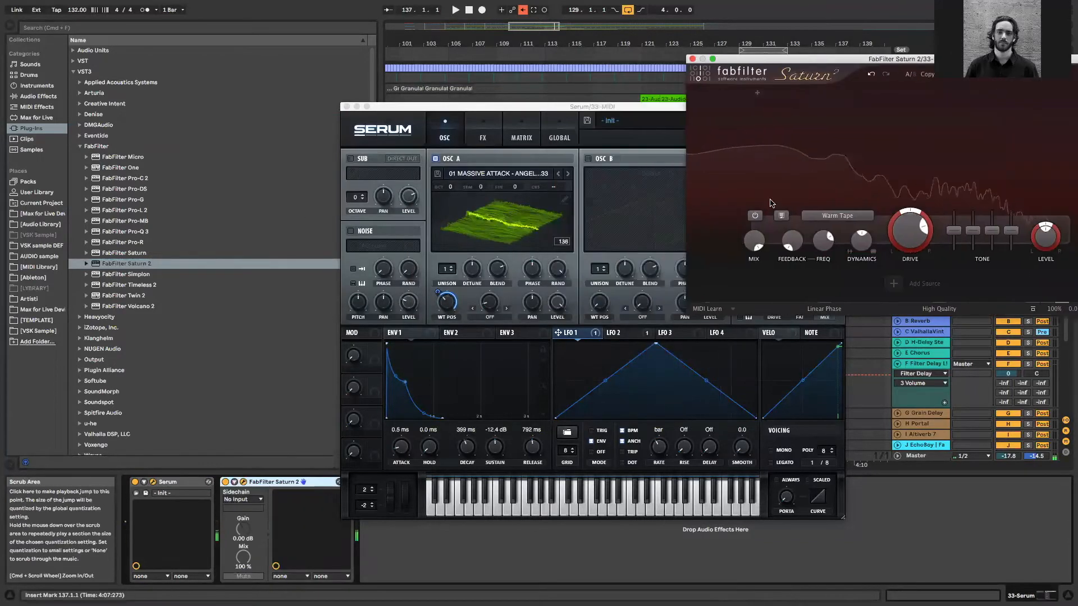
left_click_drag(792, 241, 802, 209)
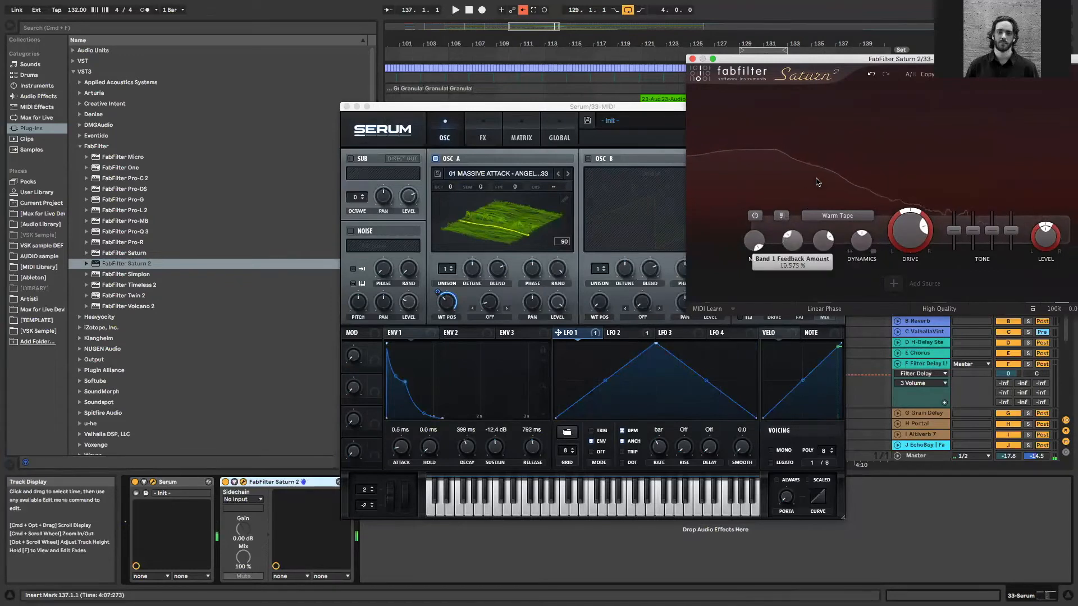
left_click_drag(617, 106, 470, 67)
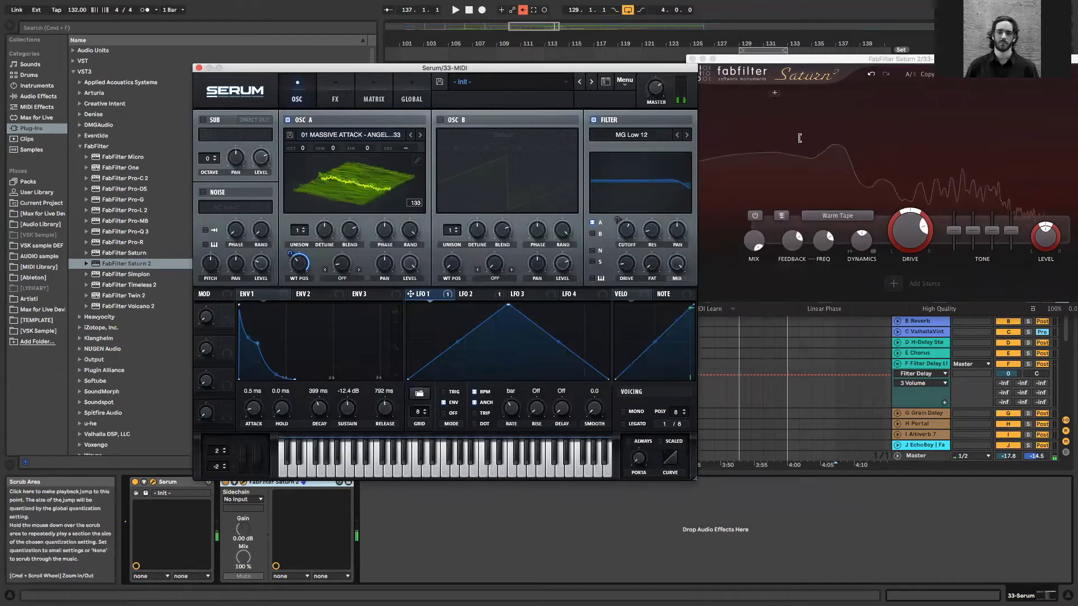
left_click_drag(823, 240, 822, 252)
left_click_drag(744, 58, 744, 251)
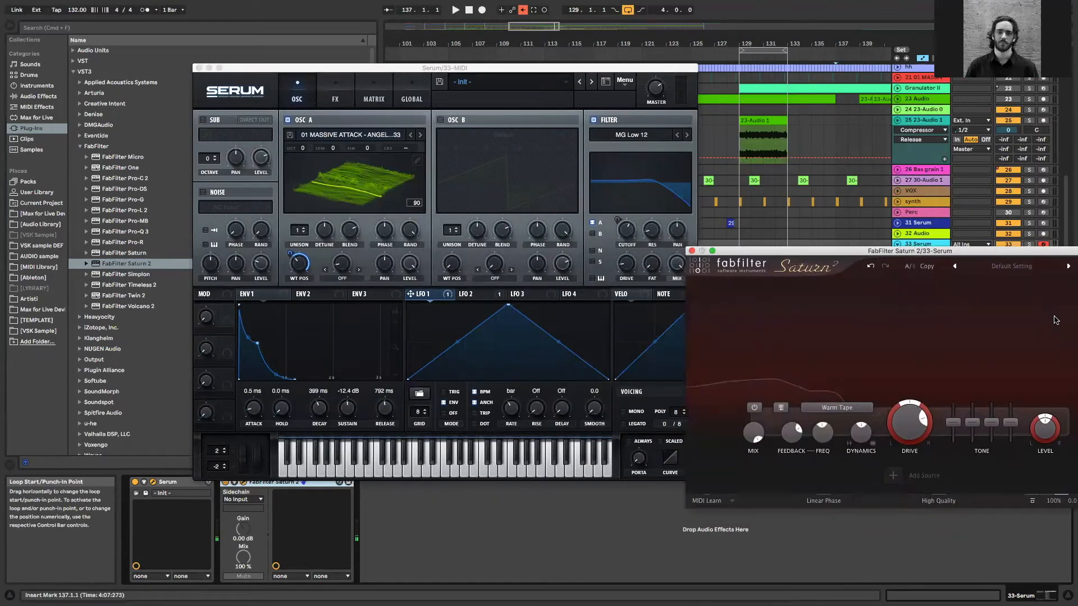
left_click_drag(977, 251, 1007, 238)
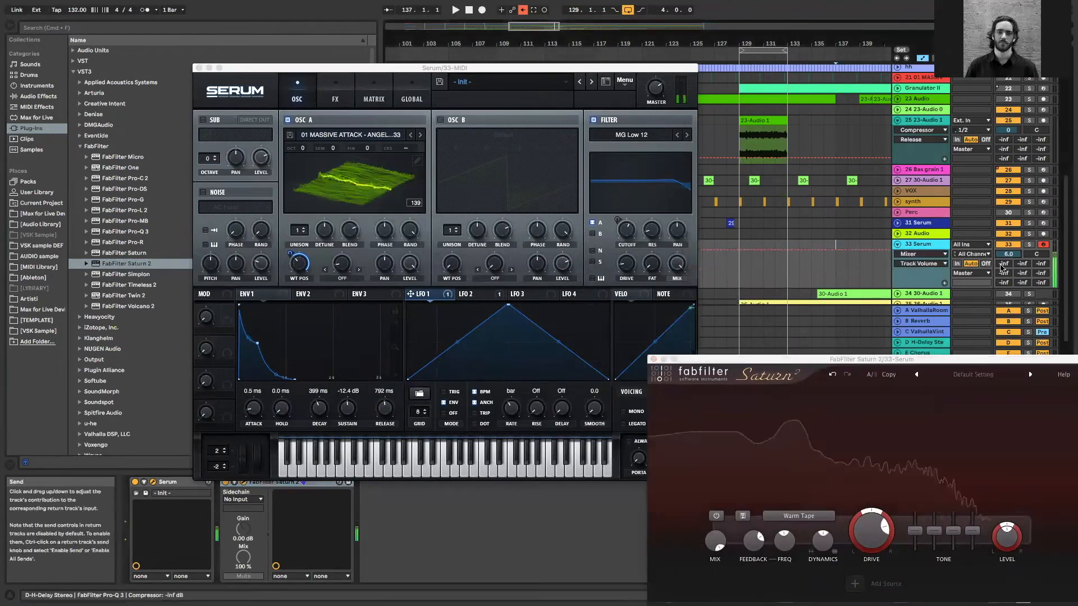
Set OSC A's wavetable position to 60 and the Serum track's send to the H-Delay return to -2.8 dB
left_click(624, 123)
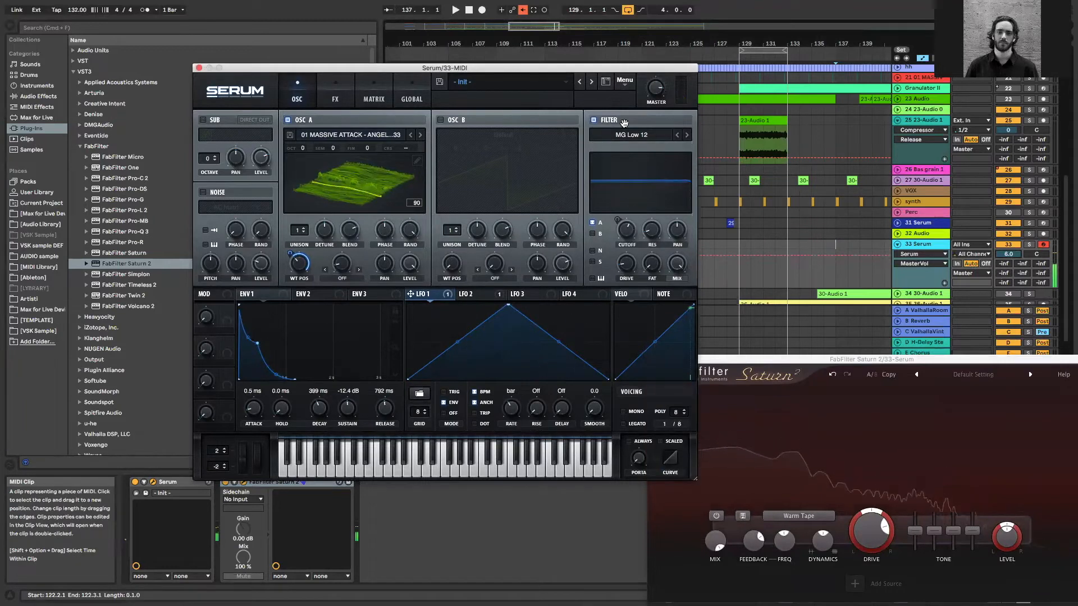
left_click(297, 265)
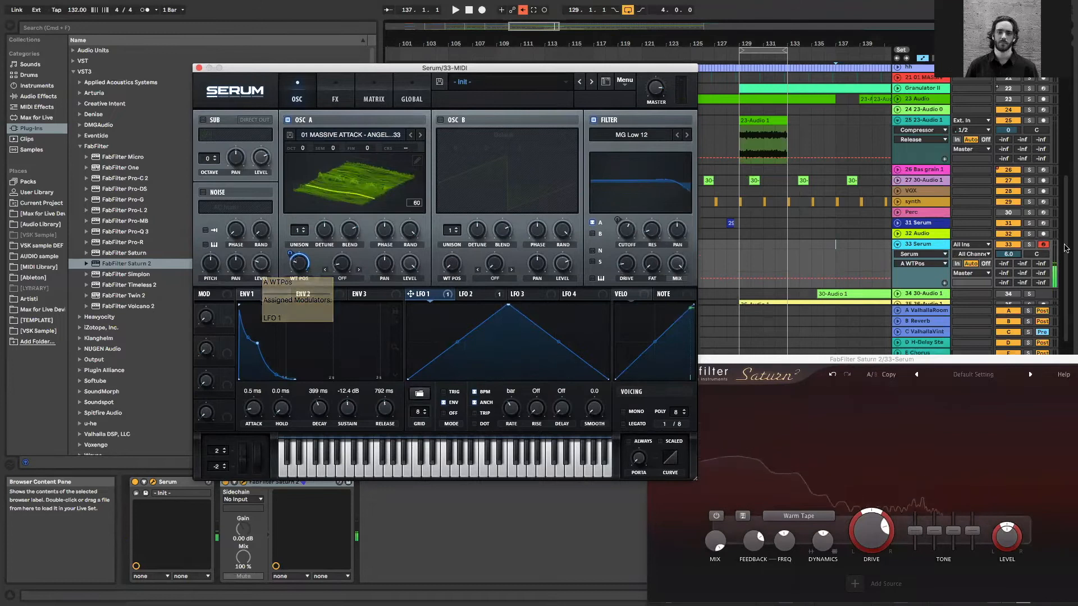
left_click_drag(1004, 273, 1003, 264)
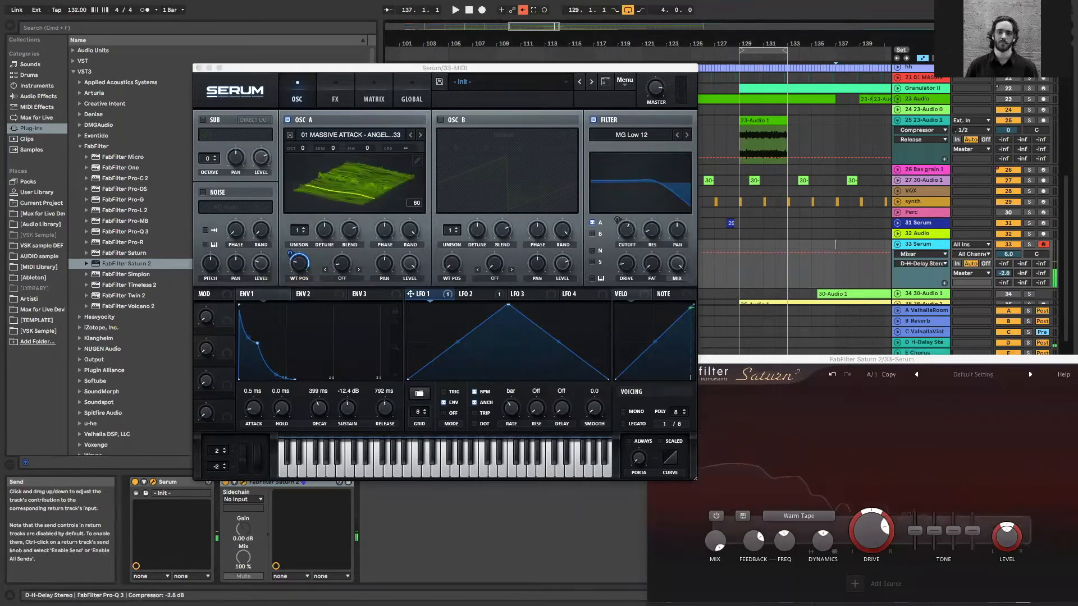
left_click_drag(869, 360, 890, 503)
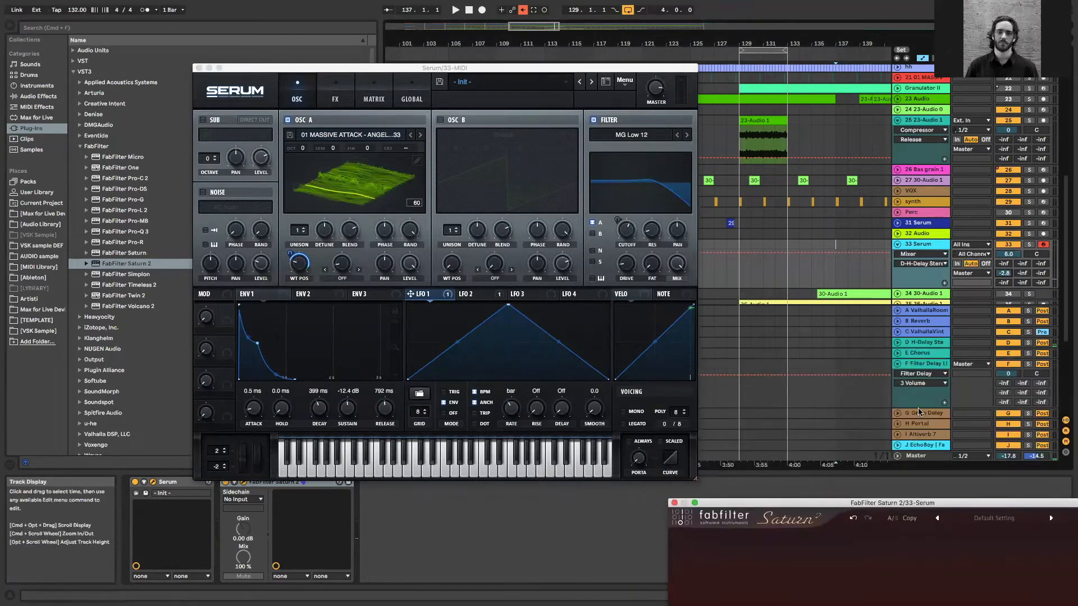
Open H-Delay on return track D and raise the computer keyboard to the C1 to D2 octave to test the delayed bass
left_click(927, 342)
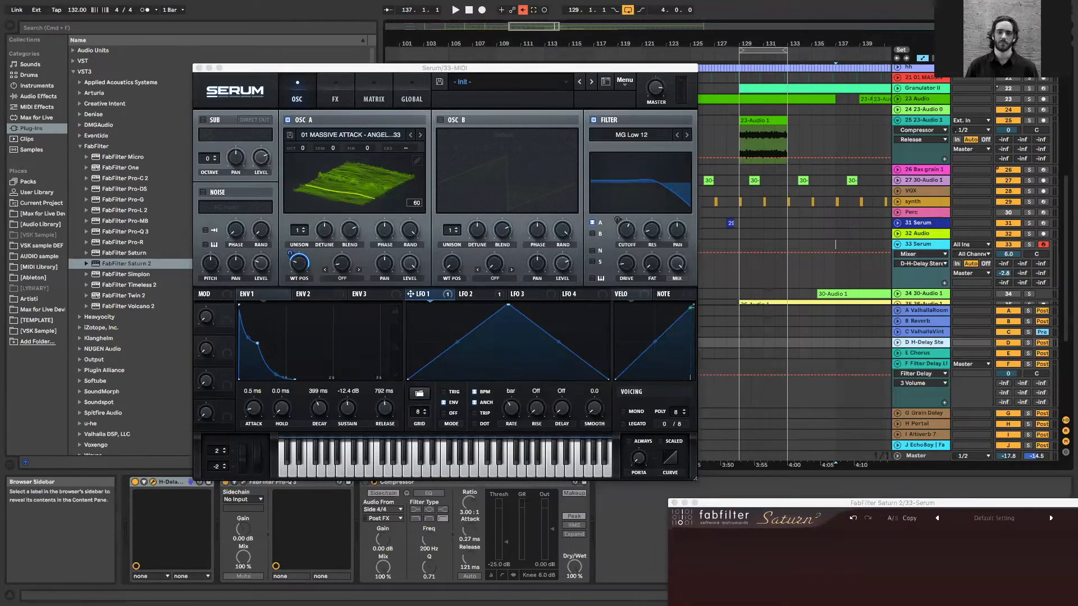
left_click(152, 482)
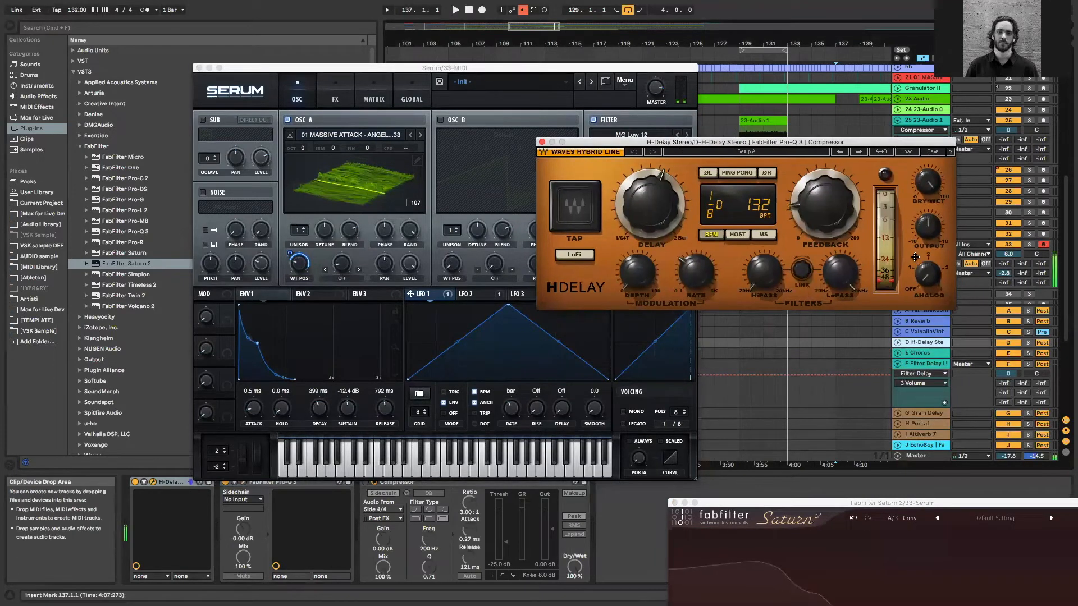
left_click_drag(1011, 274, 1011, 263)
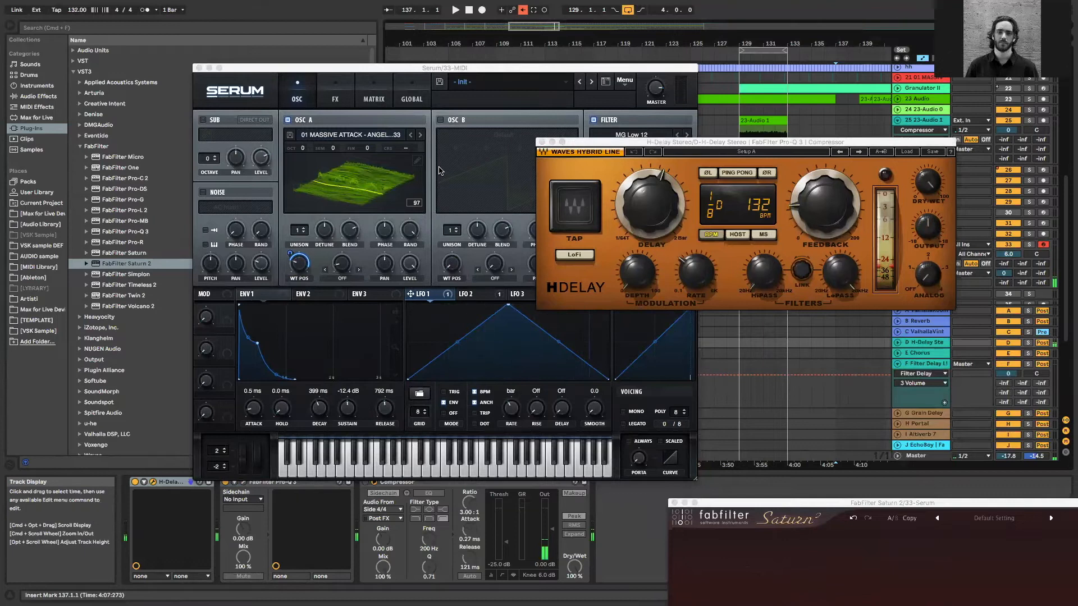
key("a")
key("x")
key("a")
key("x")
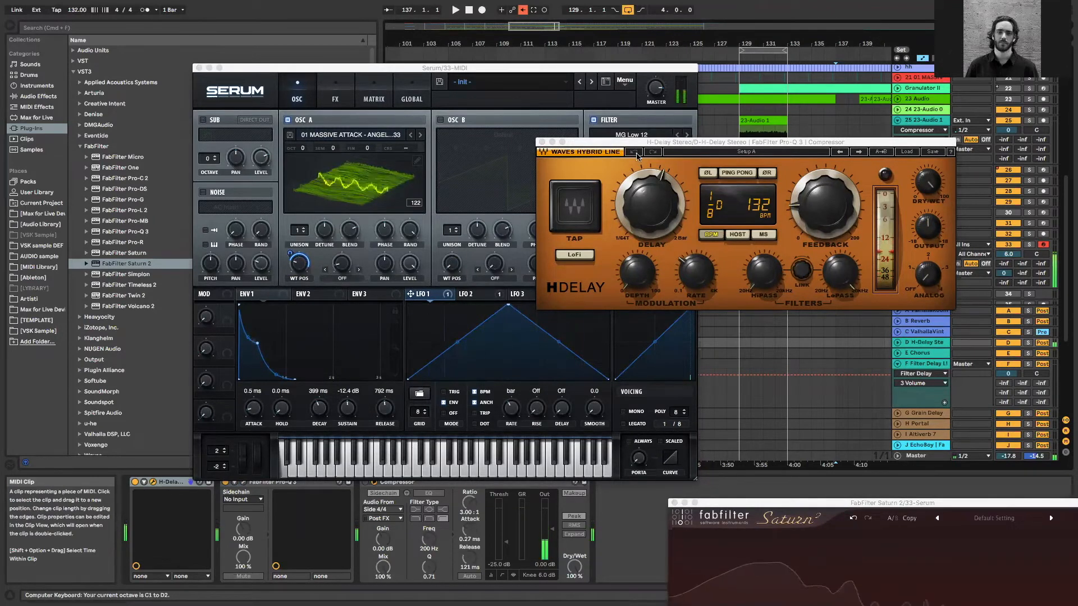
Adjust the depth of LFO 1's modulation of OSC A's wavetable position in Serum
left_click_drag(628, 144, 723, 409)
left_click(290, 254)
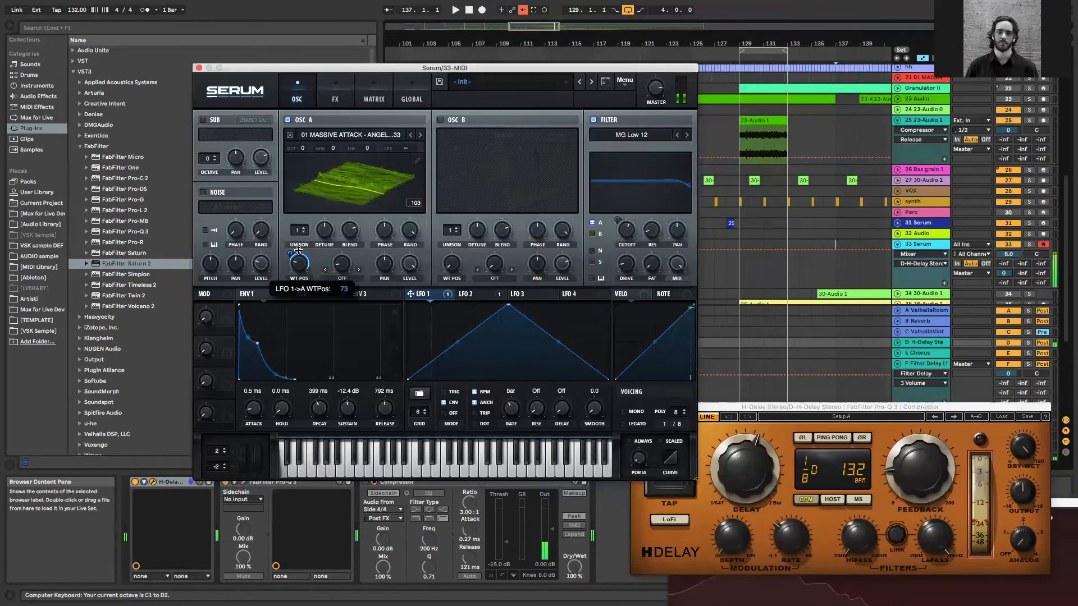
left_click_drag(290, 252, 289, 273)
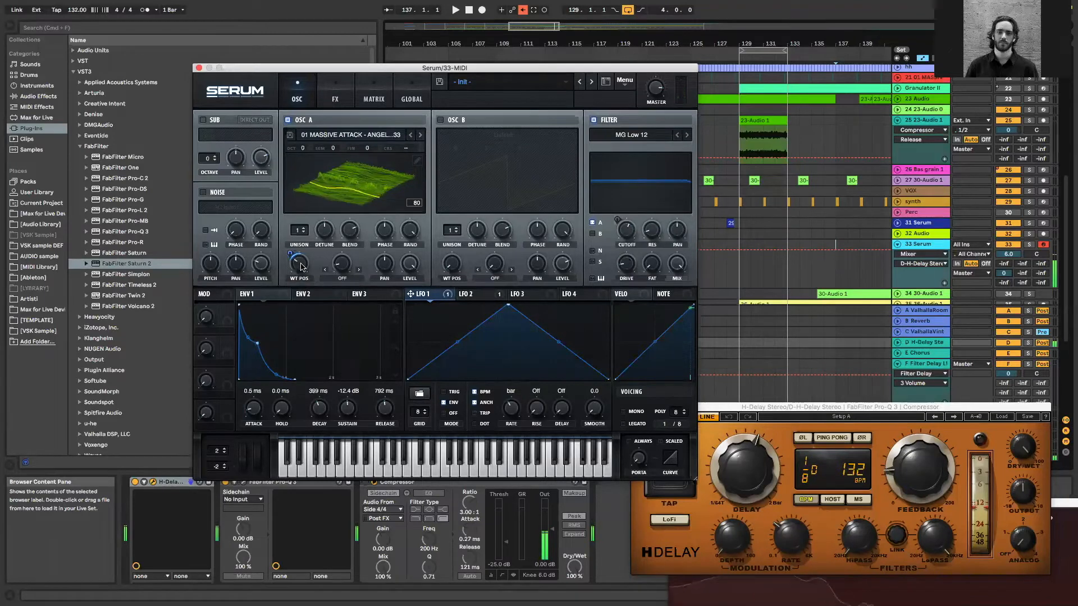
left_click(336, 269)
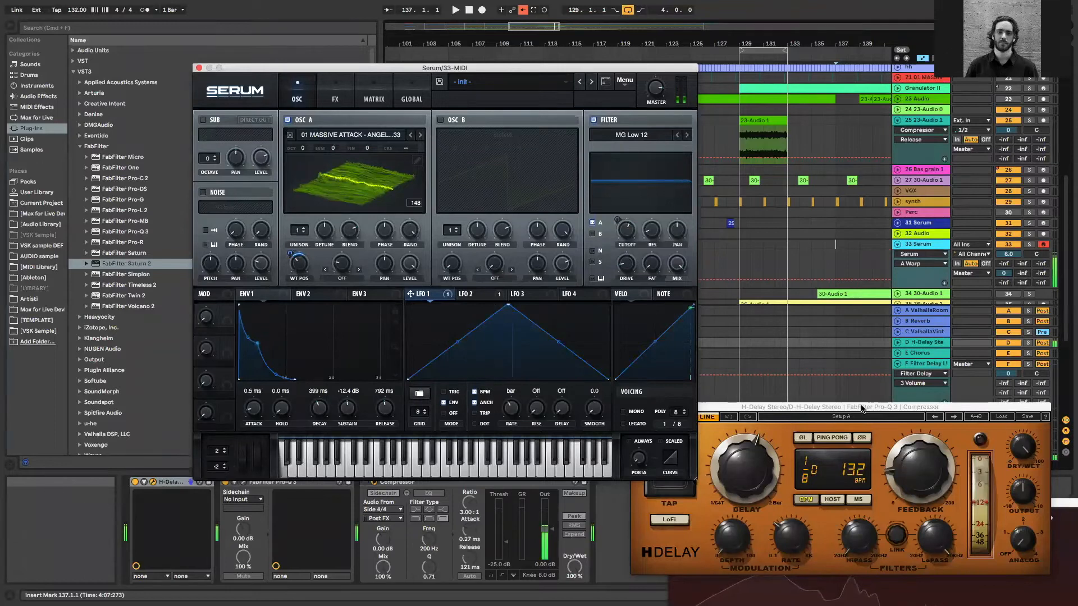
Readjust Saturn 2's feedback settings and lower the computer keyboard to the C0 to D1 octave
left_click_drag(863, 408, 344, 407)
left_click_drag(819, 496, 761, 274)
left_click_drag(729, 462, 688, 446)
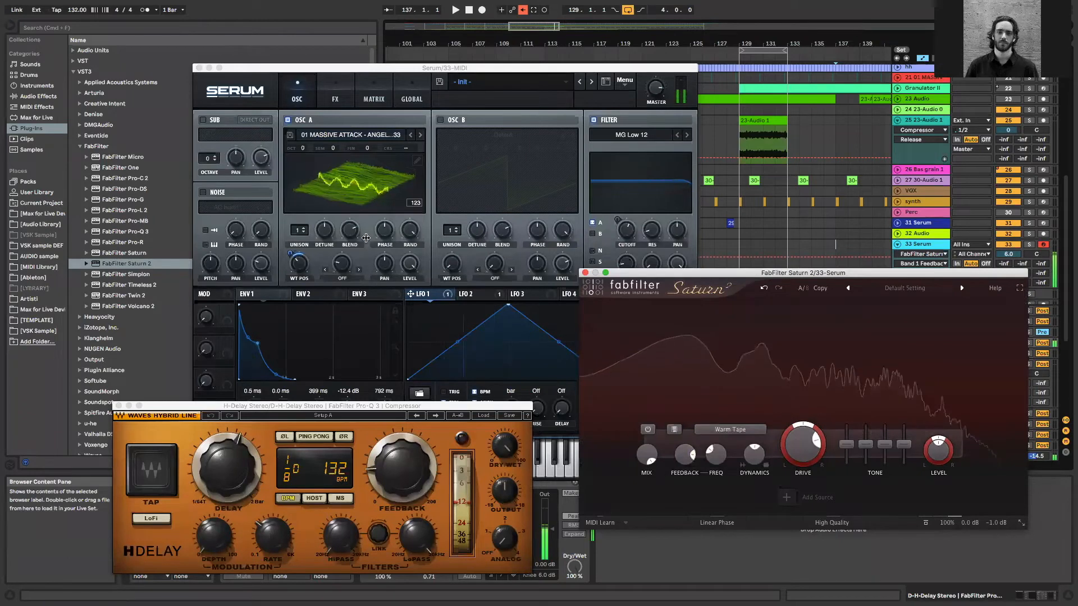
key("z")
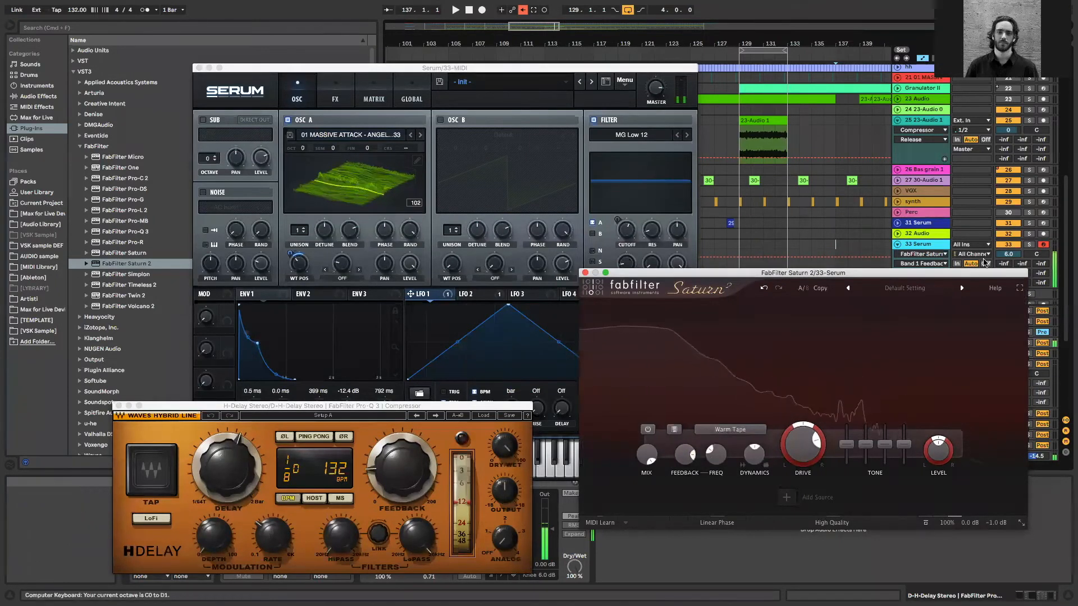
Set the Serum track's send to the ValhallaVintageVerb return to -10 dB and move Saturn 2 clear of Serum
left_click_drag(984, 273, 964, 350)
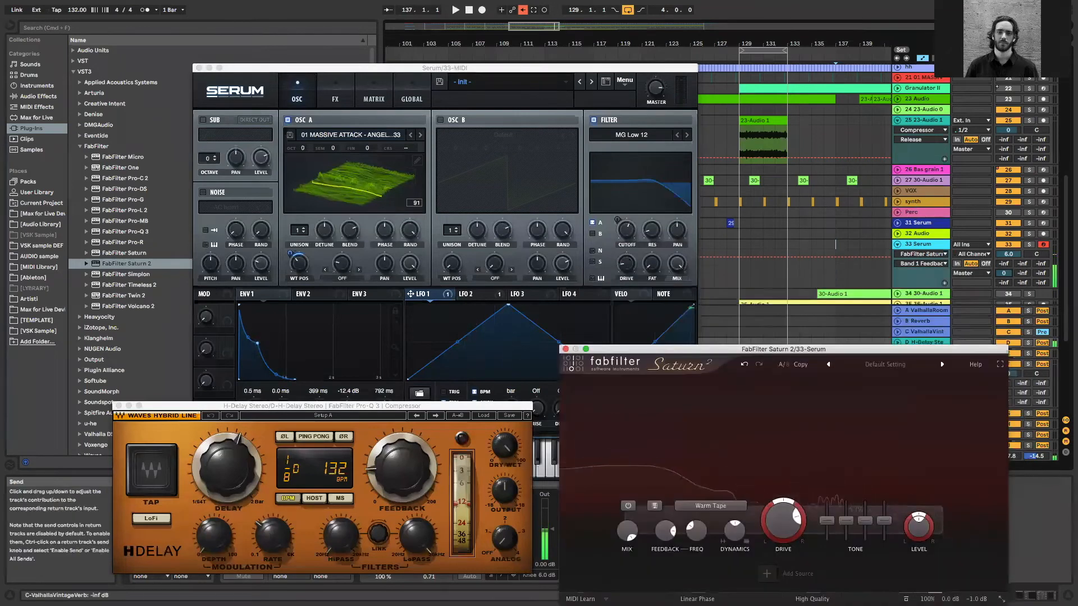
left_click_drag(1040, 263, 1040, 227)
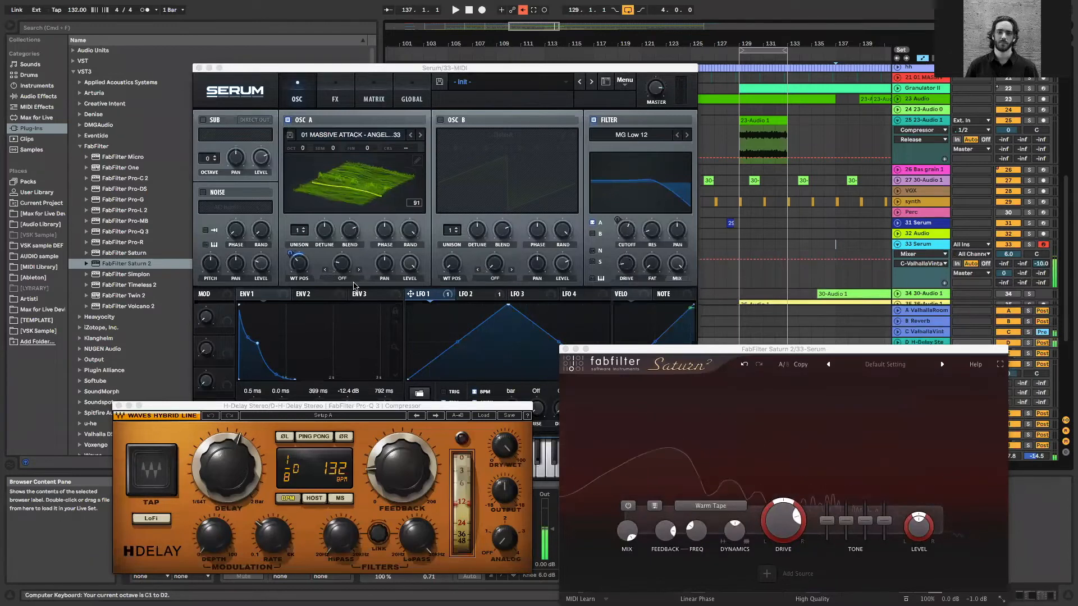
left_click_drag(613, 349, 750, 453)
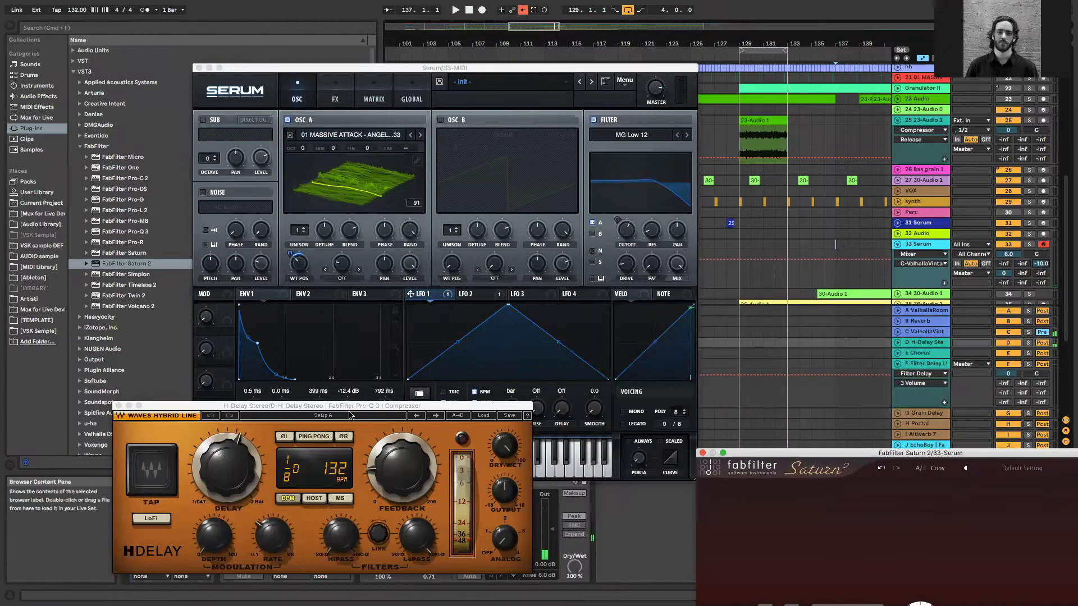
Set OSC A's warp mode to Bend + and switch its wavetable display to the 2D waveform view
left_click(348, 281)
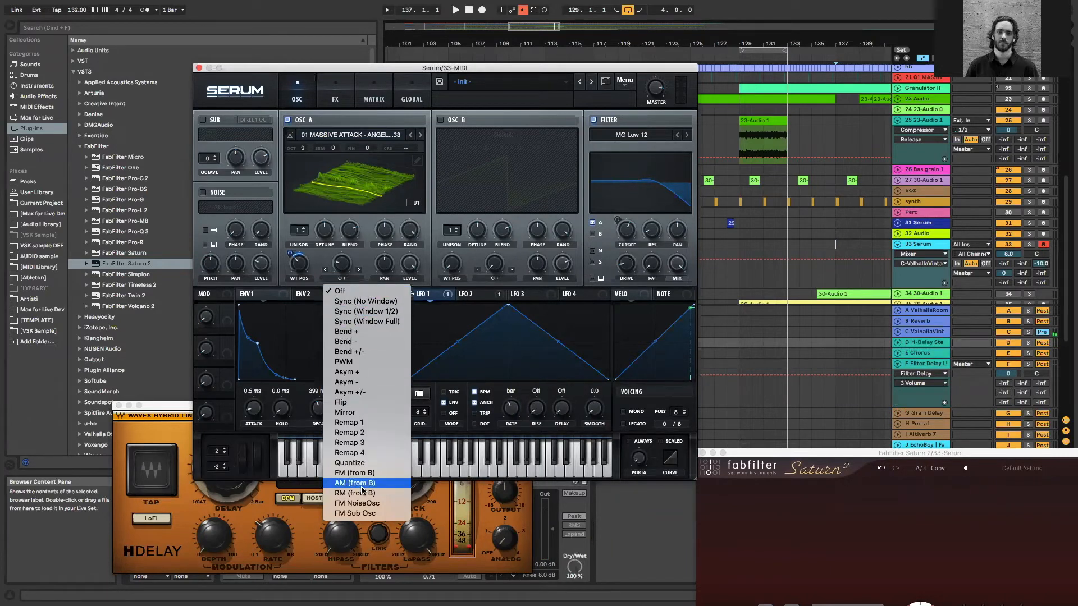
left_click(352, 254)
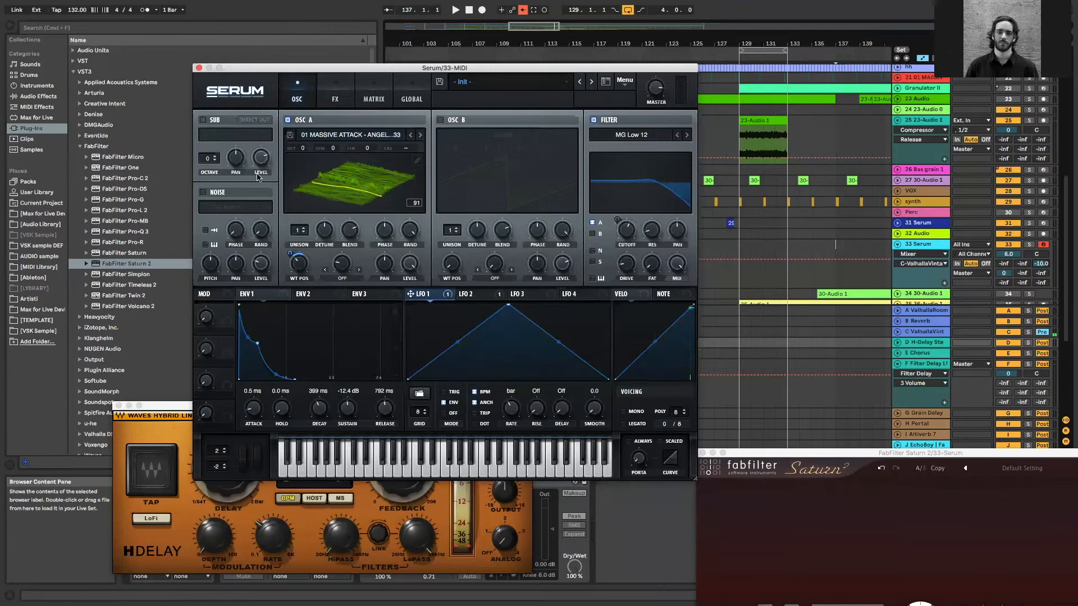
left_click(346, 283)
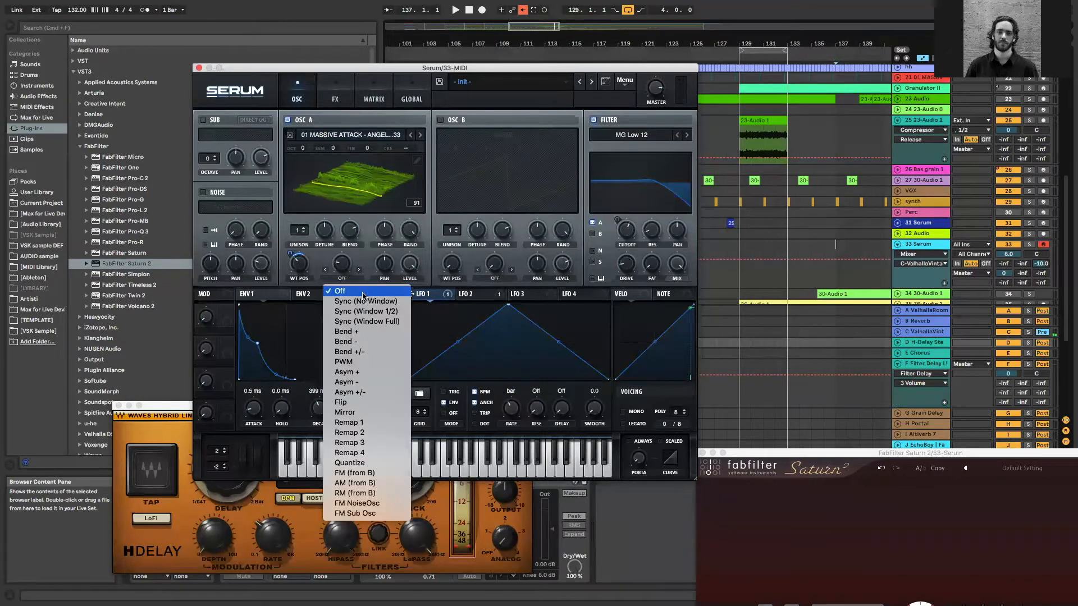
left_click(389, 331)
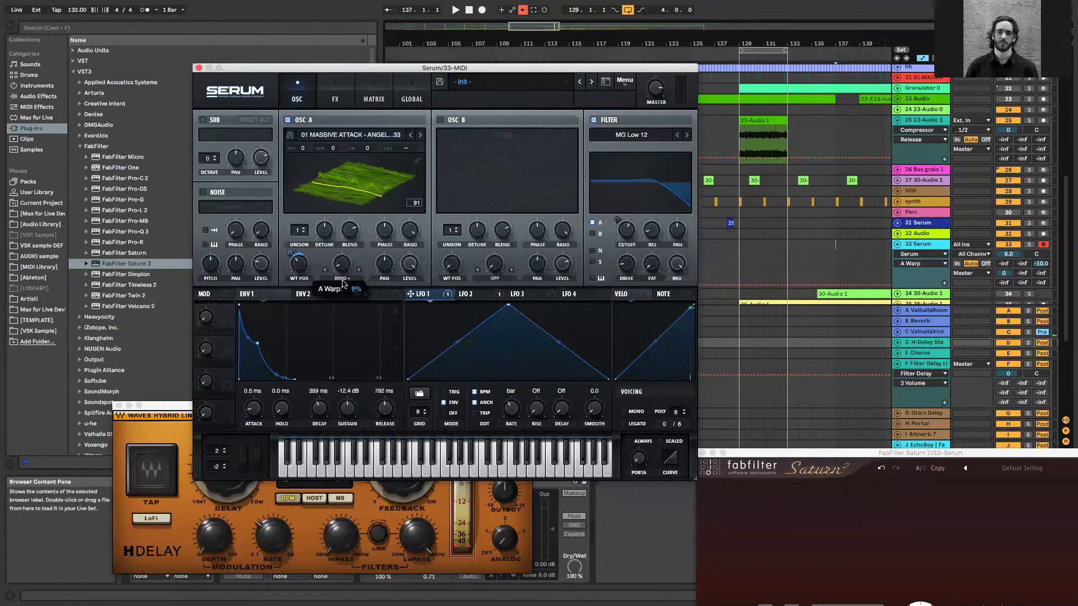
left_click(417, 161)
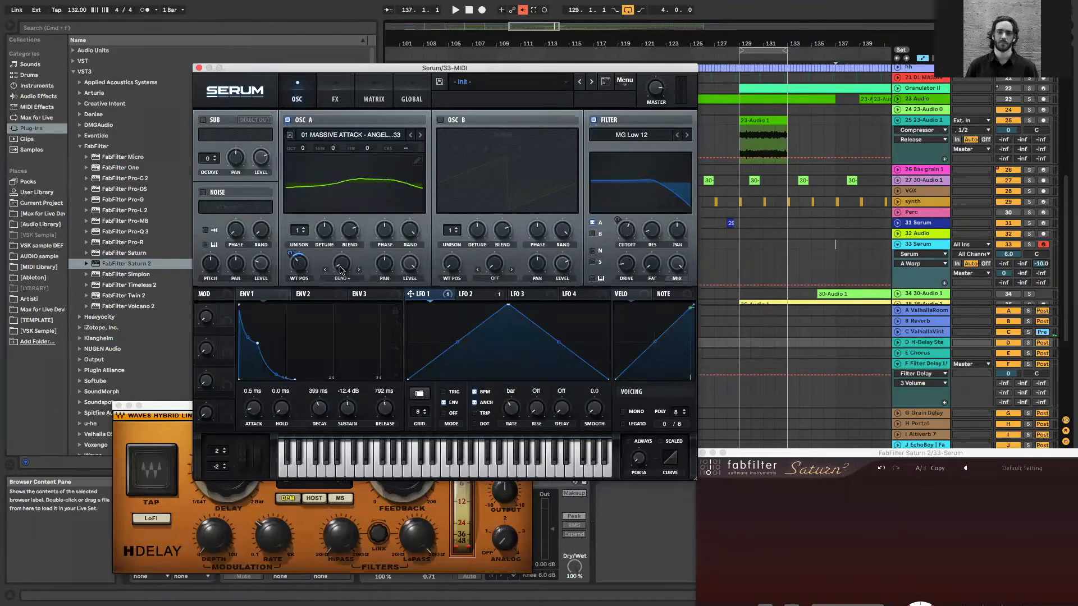
Try out OSC A's warp amount, return it to 0%, and modulate it with LFO 3 at a 4 bar rate
left_click_drag(347, 253, 365, 223)
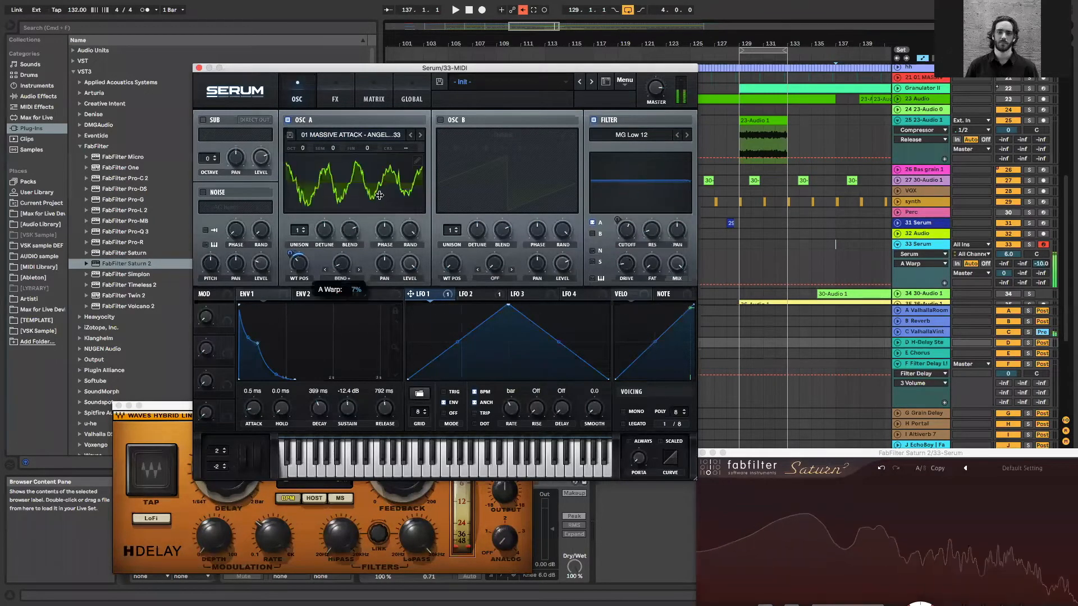
left_click_drag(342, 263, 359, 163)
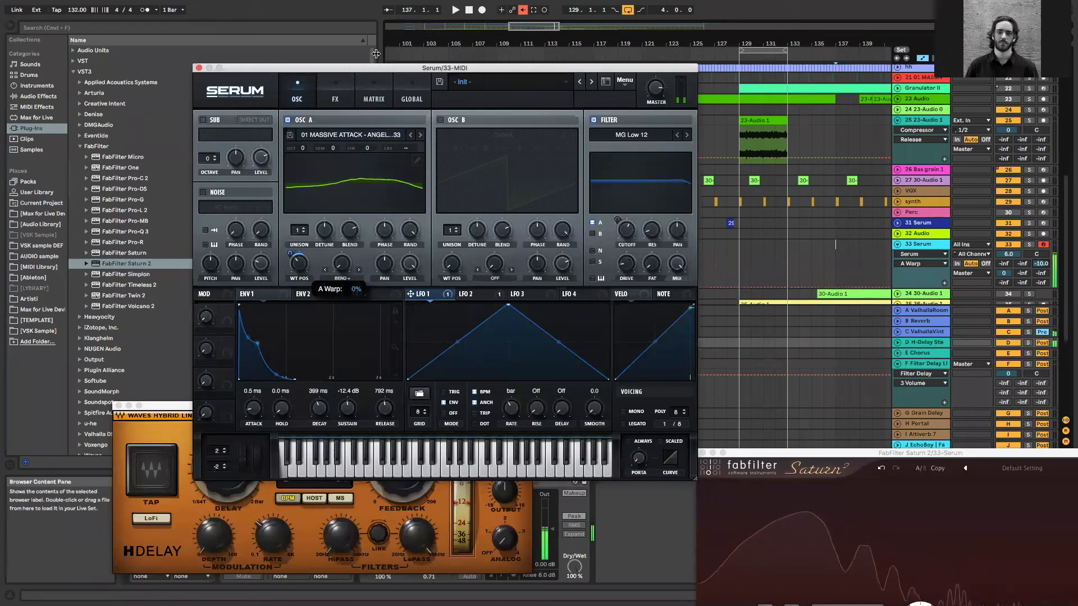
left_click(525, 294)
left_click_drag(514, 293, 330, 262)
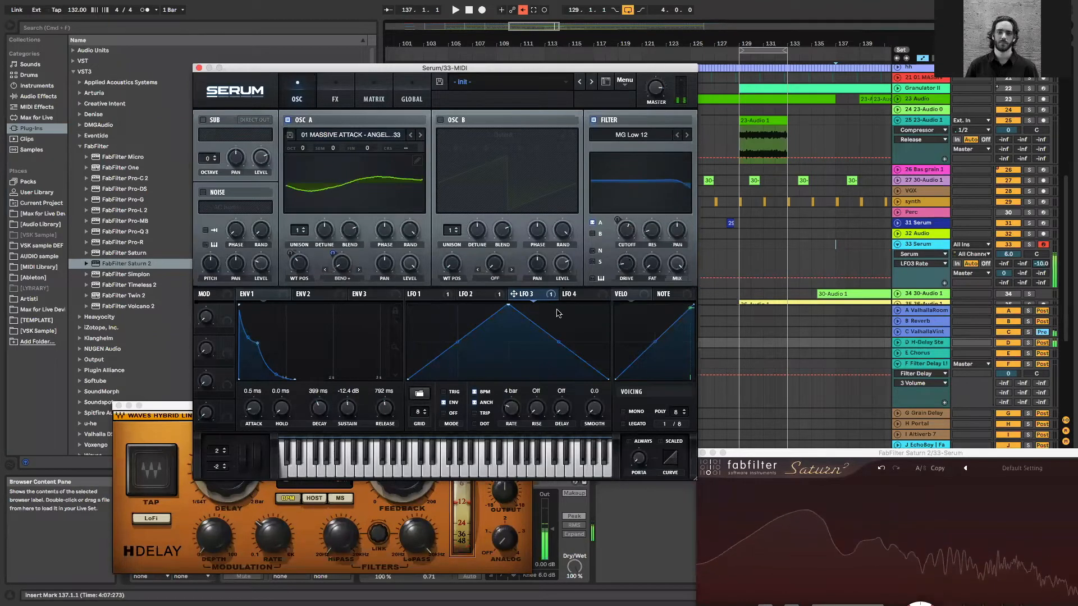
left_click_drag(335, 256, 333, 249)
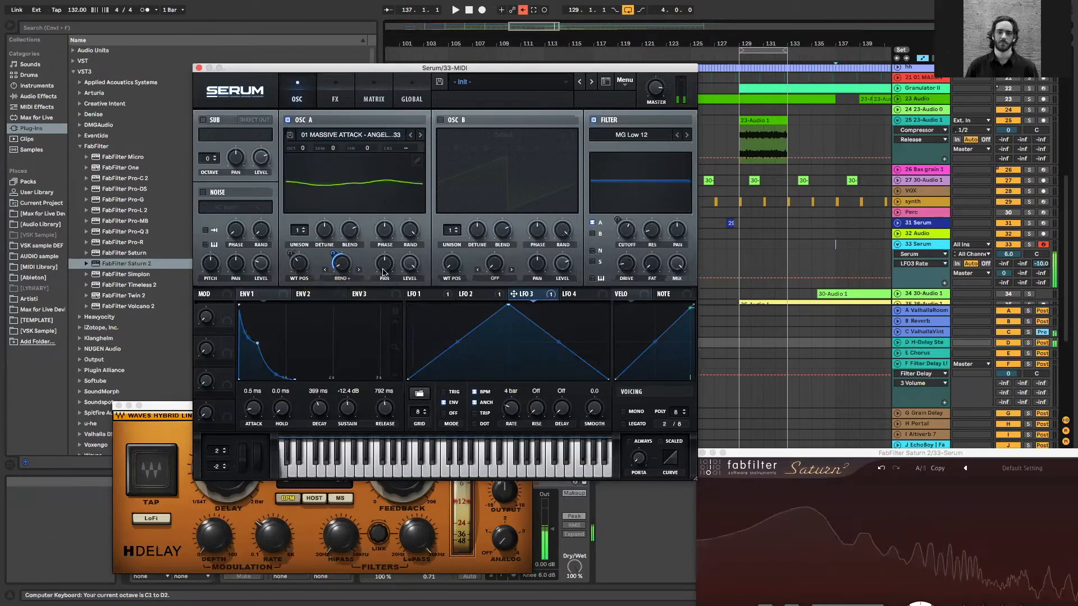
Audition the modulated bass, then close the Serum, Saturn 2 and H-Delay plug-in windows
key("z")
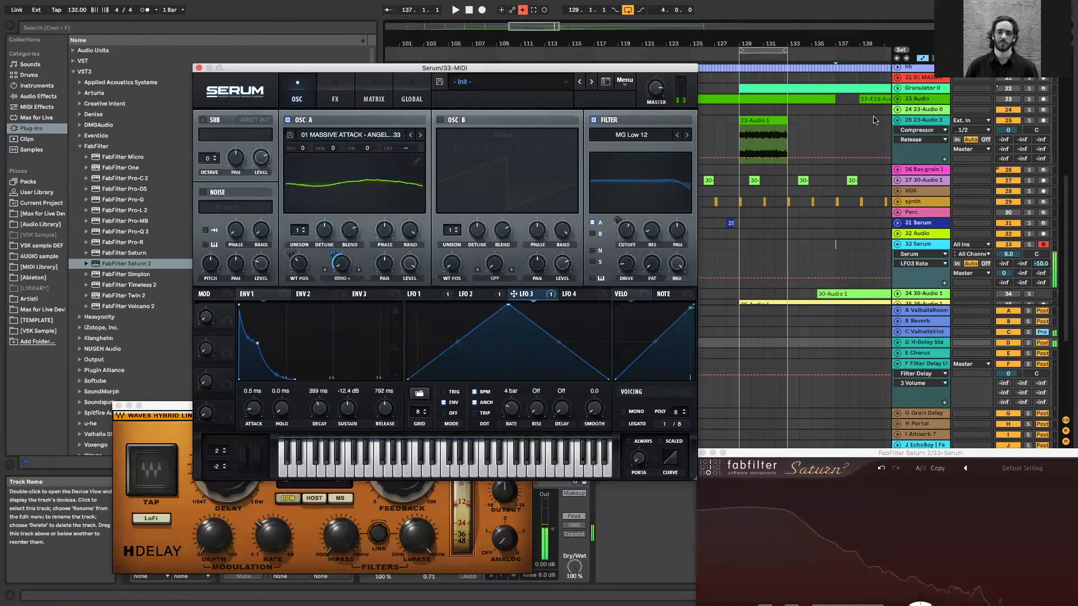
left_click(655, 88)
left_click(198, 69)
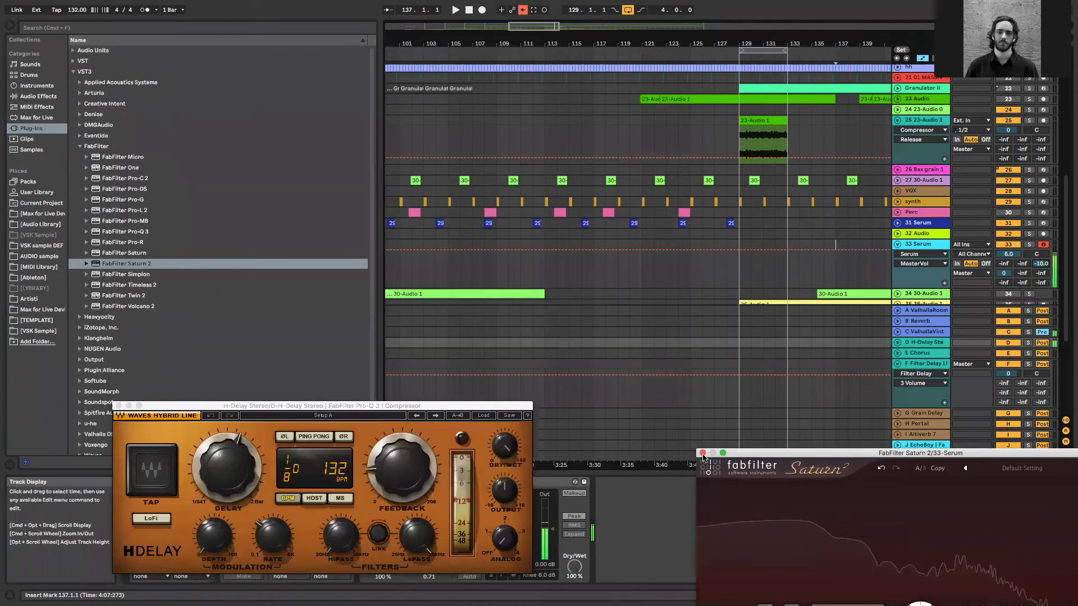
left_click(702, 452)
left_click(119, 406)
Add Live's Compressor after Saturn 2 on the 33 Serum track
left_click(927, 246)
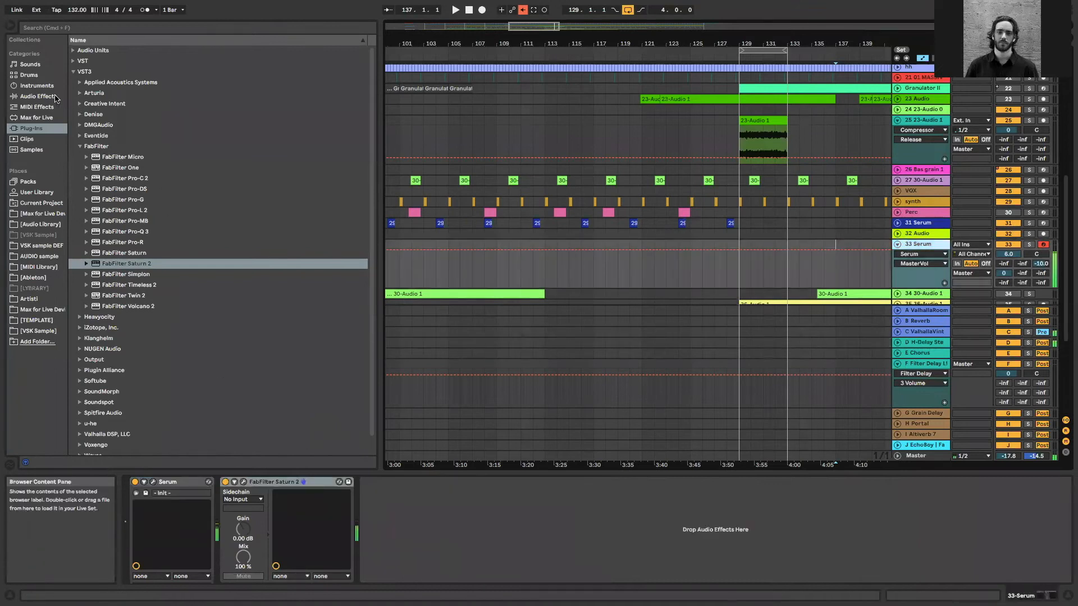
left_click(55, 96)
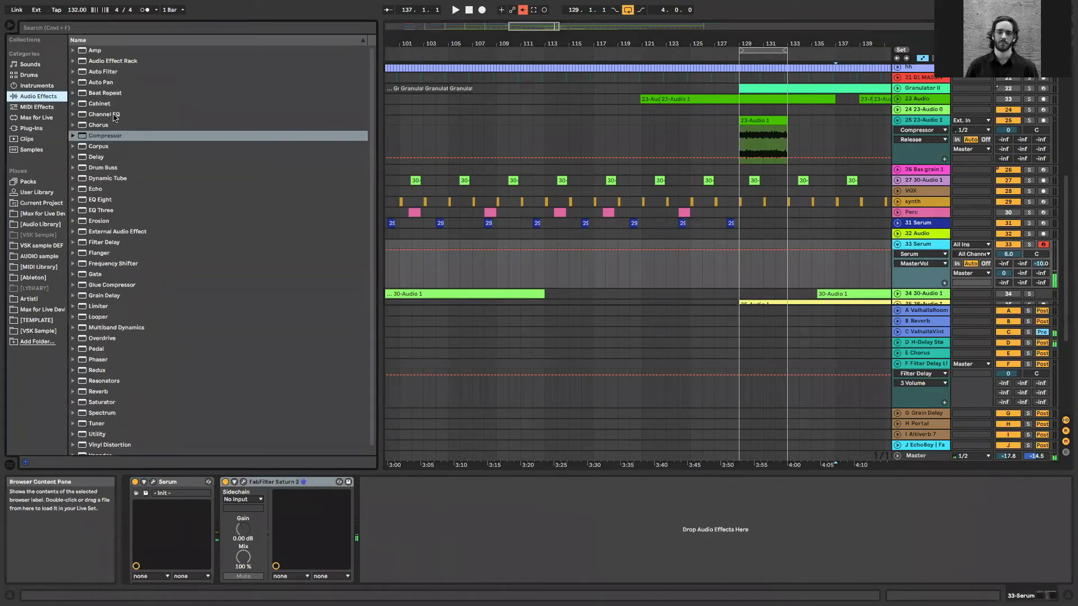
left_click_drag(101, 136, 348, 291)
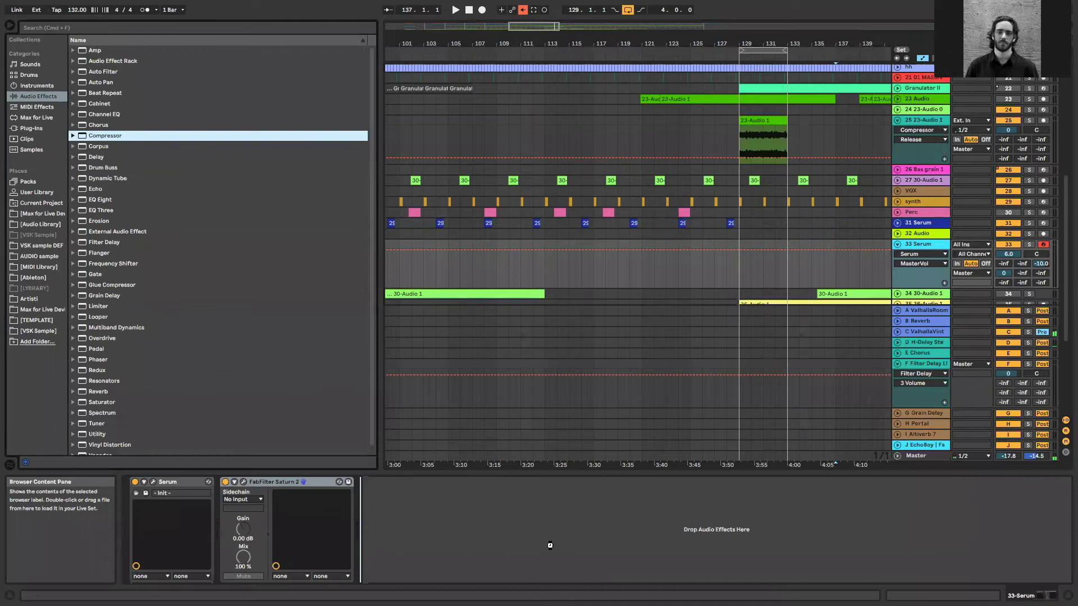
left_click_drag(459, 518, 374, 511)
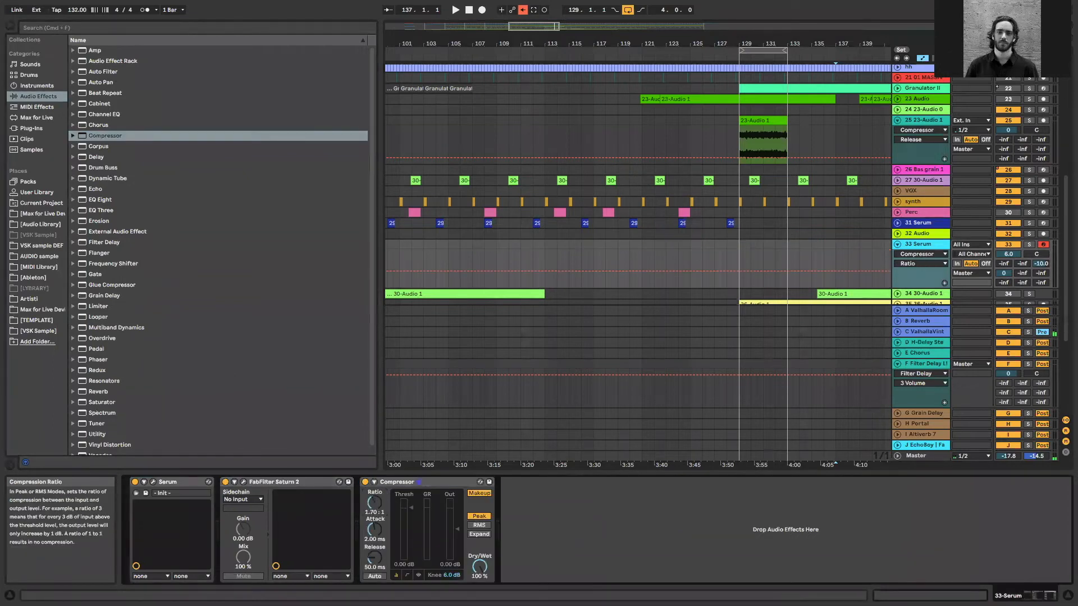
Set the Compressor to ratio 2.63:1, threshold -25.5 dB, attack 0.12 ms, release 158 ms and output -1.65 dB
left_click_drag(374, 503, 375, 474)
left_click_drag(411, 507, 411, 542)
mouse_move(375, 529)
left_mouse_down()
mouse_move(375, 554)
mouse_move(375, 540)
left_mouse_up()
left_click_drag(457, 529, 457, 530)
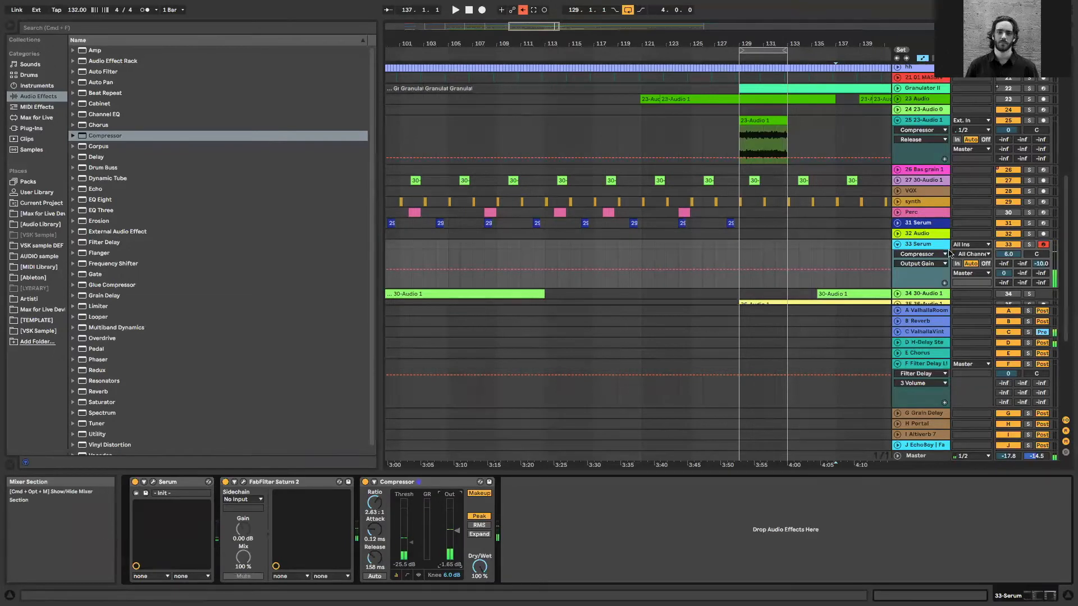
Reopen Serum clear of the browser and look through the cropped Massive Attack - Angel samples in the current project
left_click(947, 251)
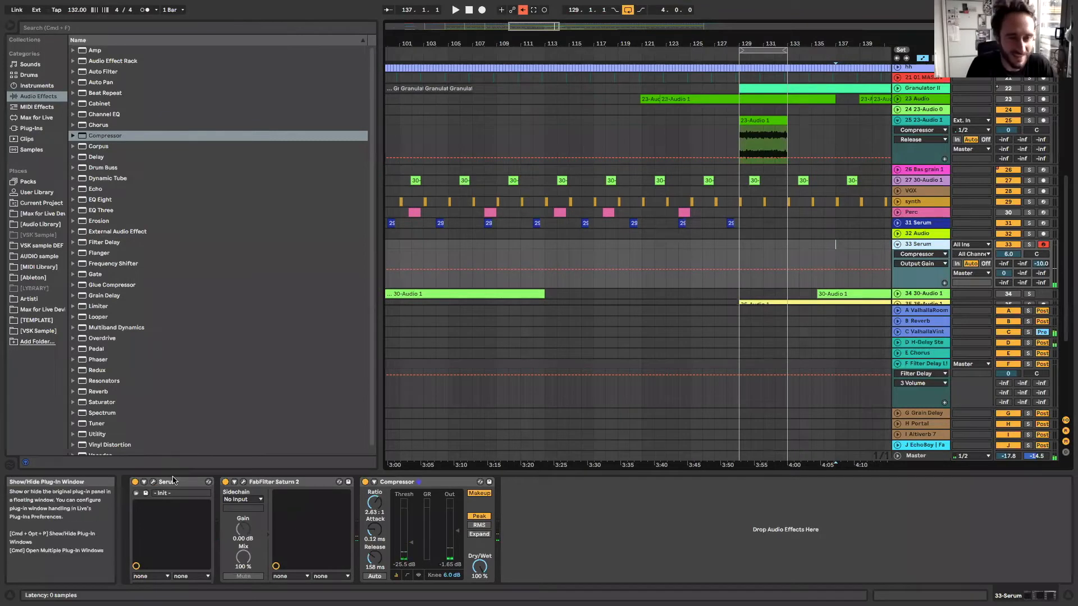
left_click(154, 481)
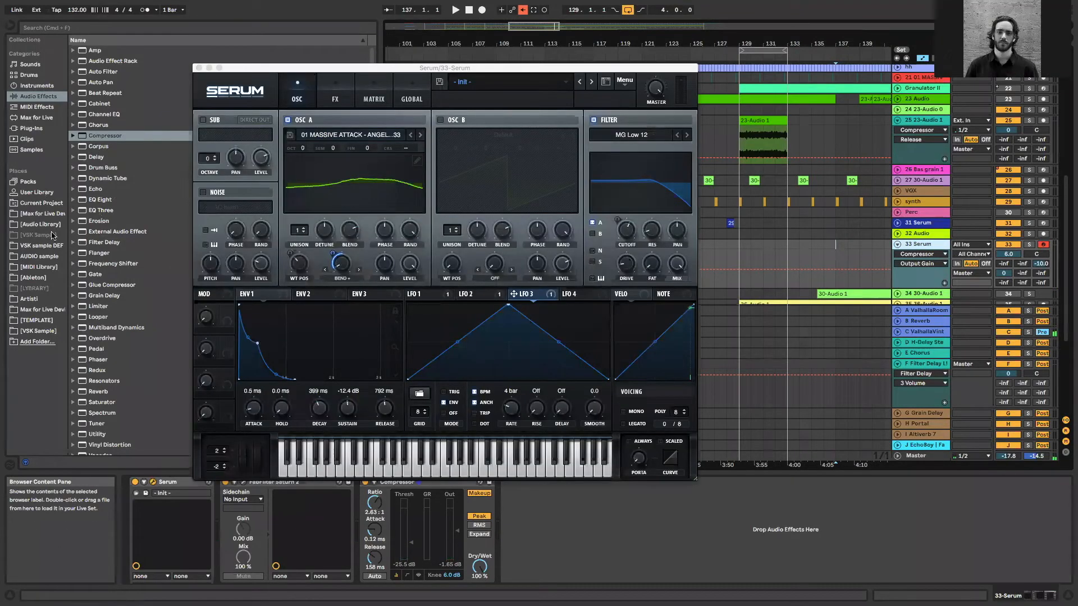
left_click(42, 202)
left_click(142, 136)
left_click_drag(520, 67, 777, 69)
left_click(151, 157)
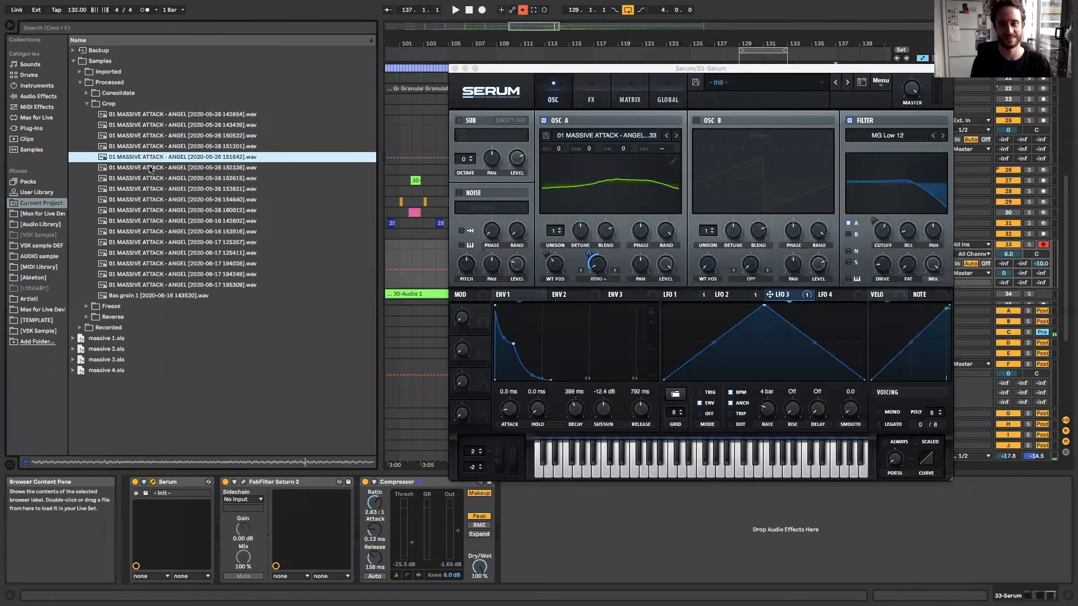
left_click(149, 168)
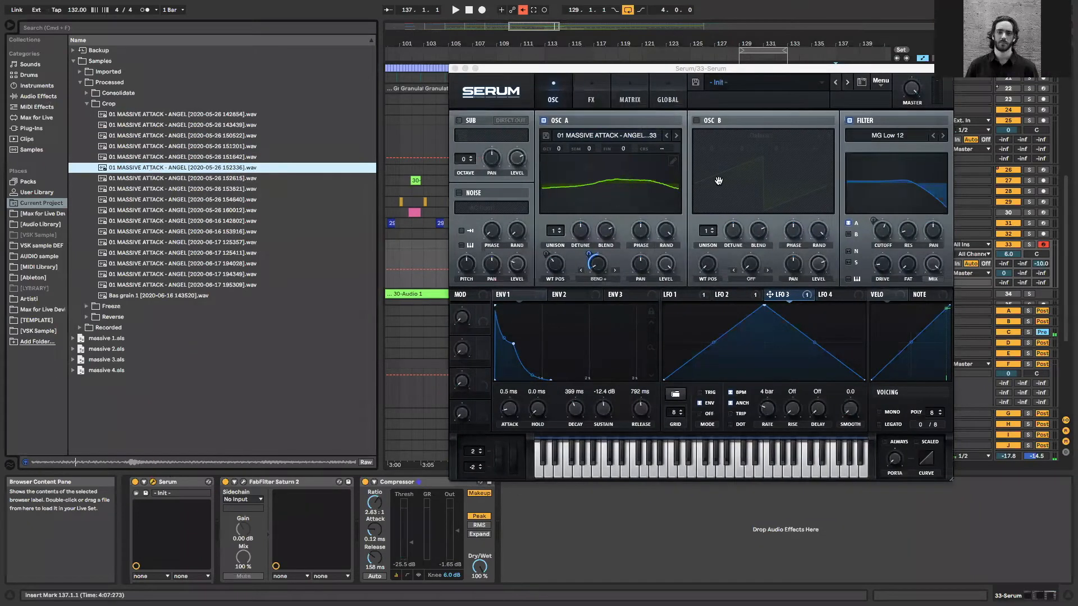
Solo the 33 Serum track, audition the compressed bass in the C1 to D2 octave, and close Serum
left_click(1029, 244)
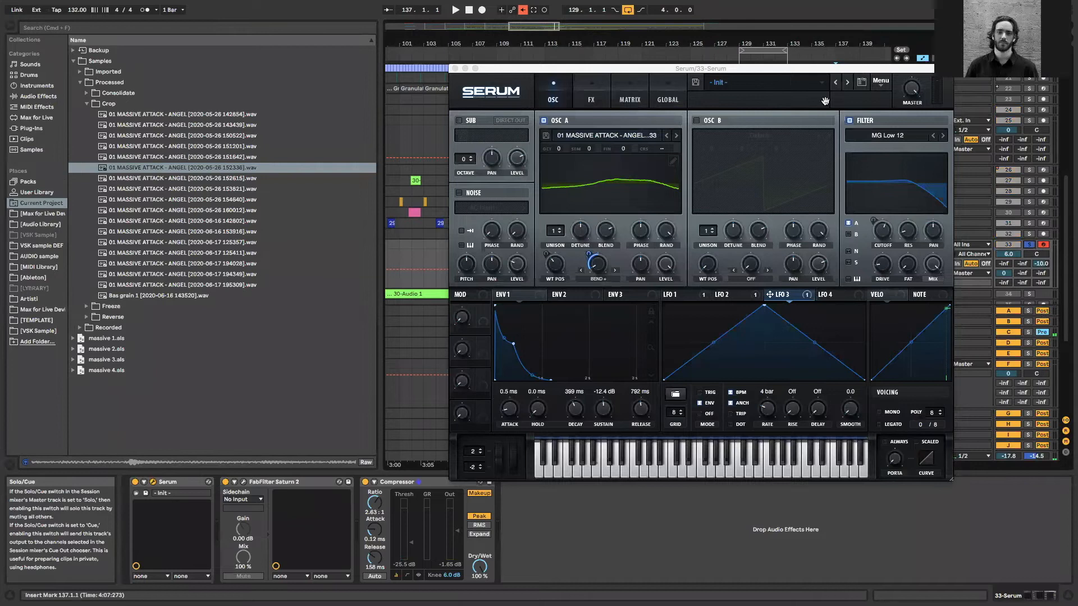
key("z")
key("a")
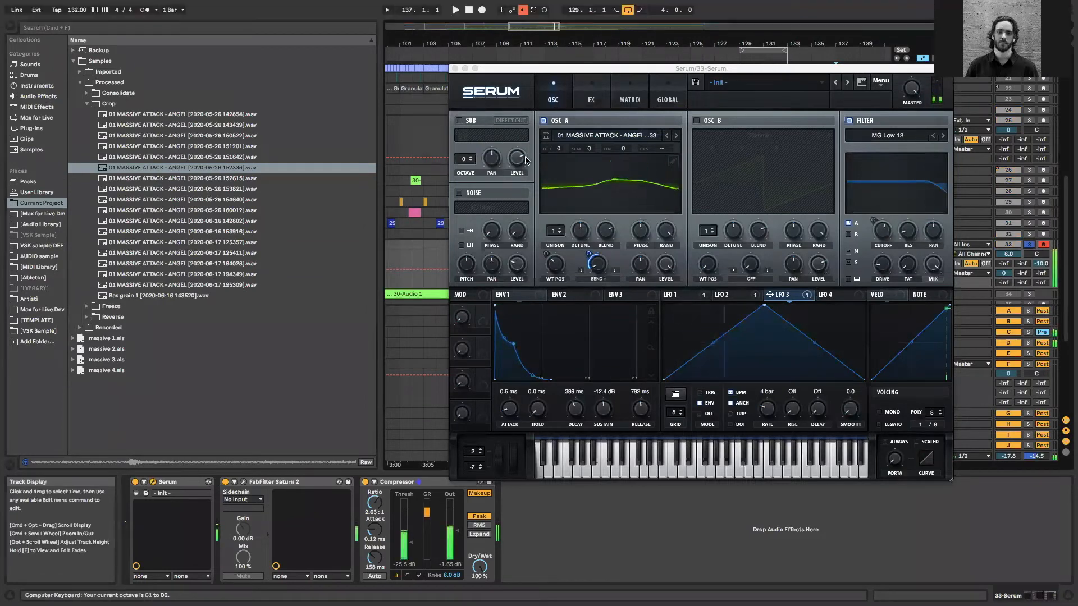
left_click(455, 68)
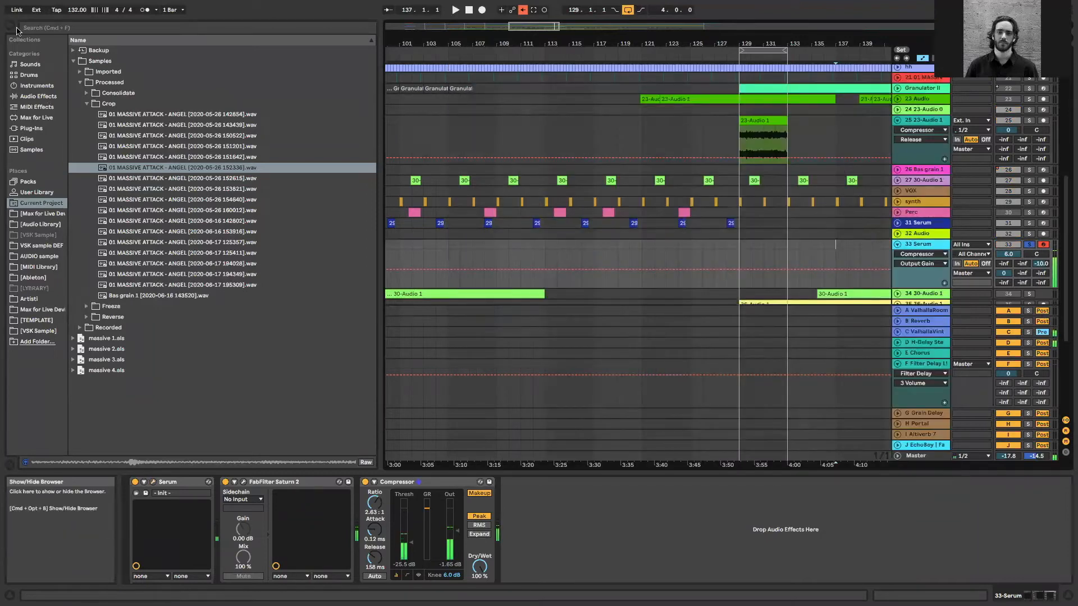
Hide the browser, show the whole arrangement, loop bars 65 to 81 and start playback
left_click(9, 25)
double_click(281, 27)
left_click_drag(137, 246, 163, 248)
key("super+l")
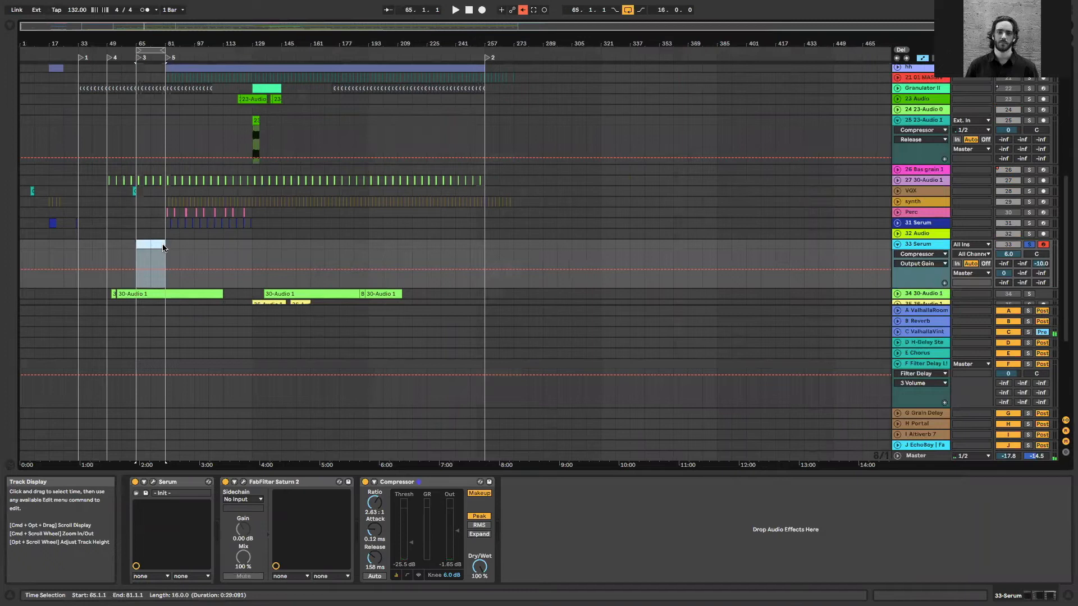
key("space")
Unsolo the Serum track, set its volume to -1.4 dB, and play the bass live over the loop
left_click(1029, 244)
left_click_drag(1008, 253, 1008, 268)
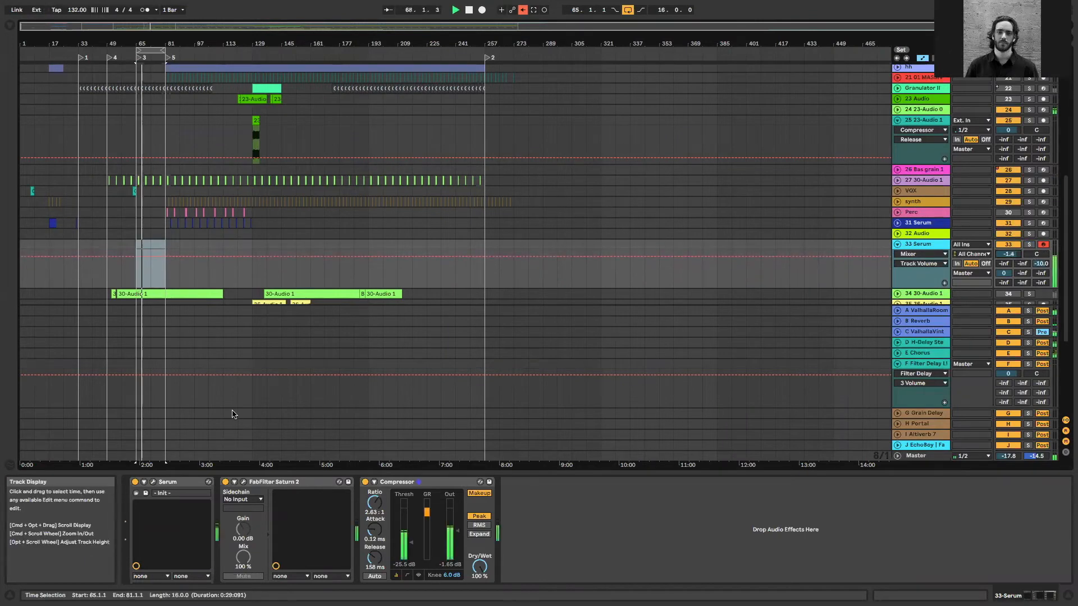
left_click_drag(142, 26, 122, 51)
key("z")
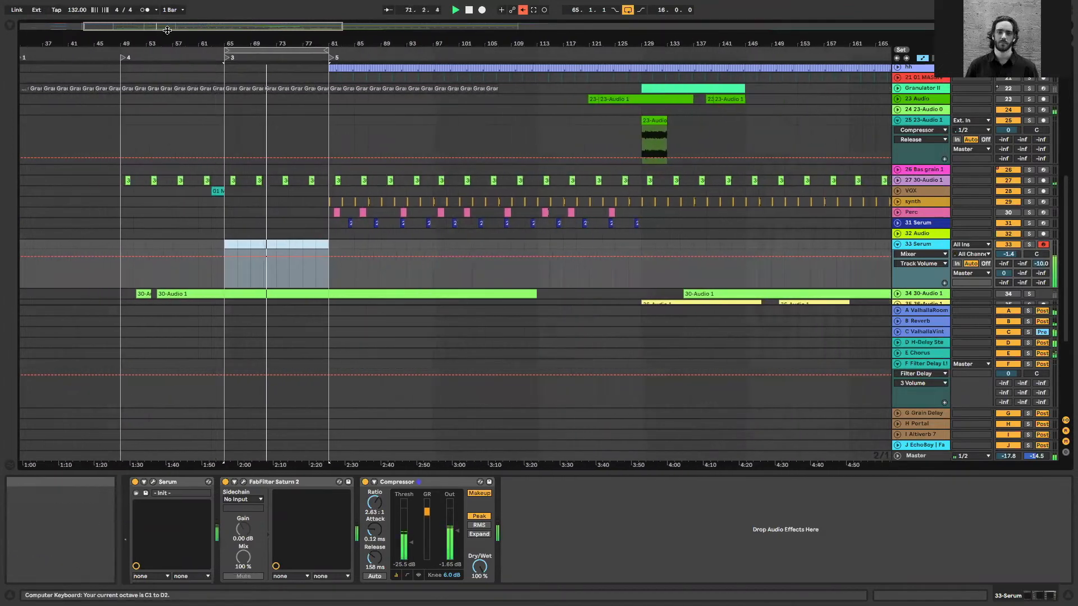
key("z")
key("z")
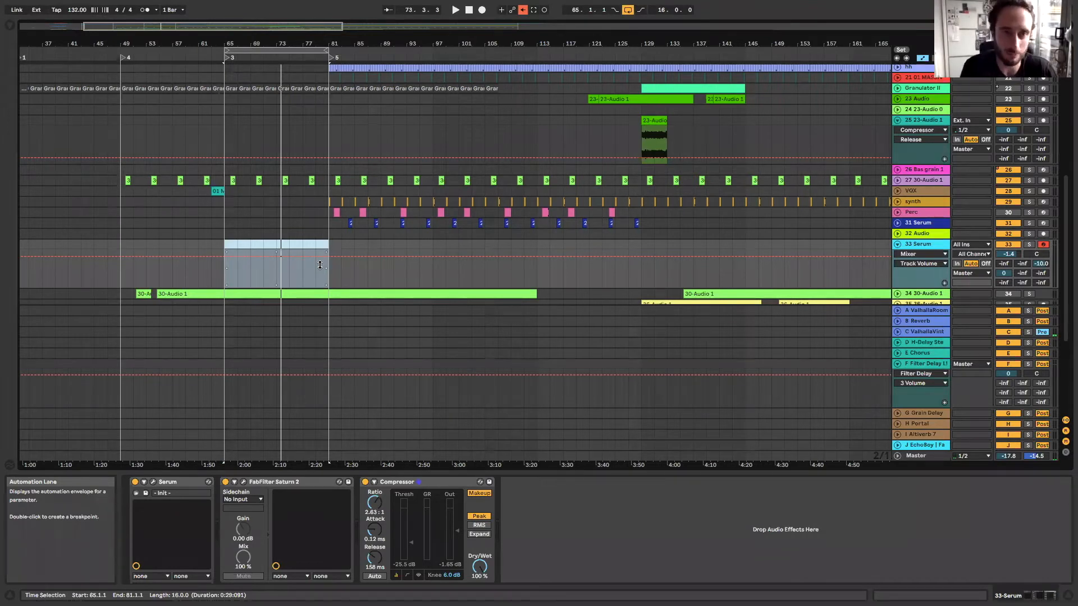
left_click(320, 244)
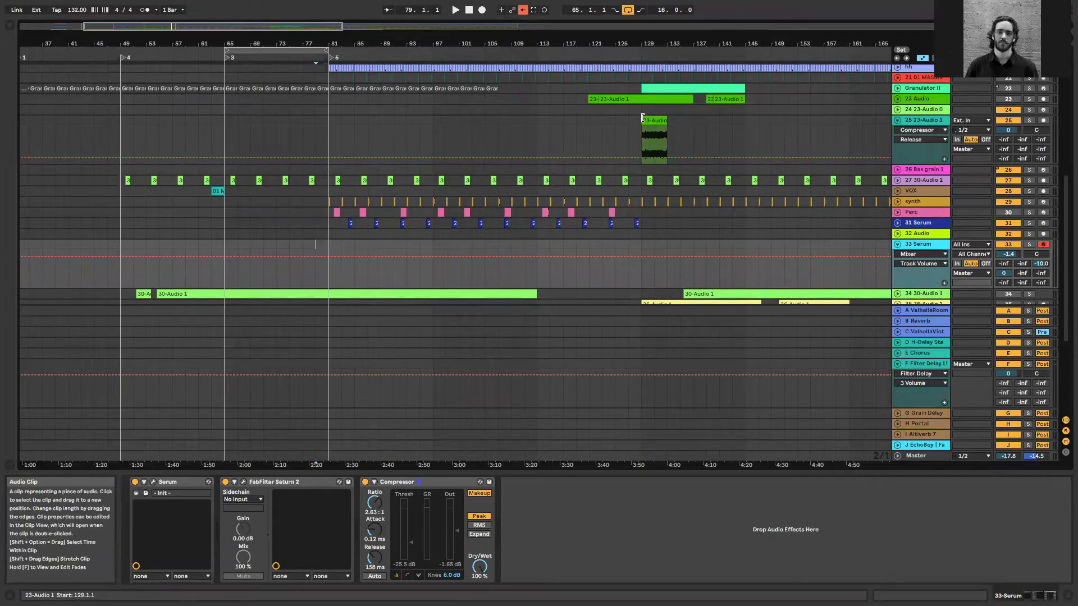
Unfold the 23 Audio track and inspect its recorded audio clips around bar 121
left_click_drag(251, 24, 254, 8)
scroll(564, 138, "up", 3)
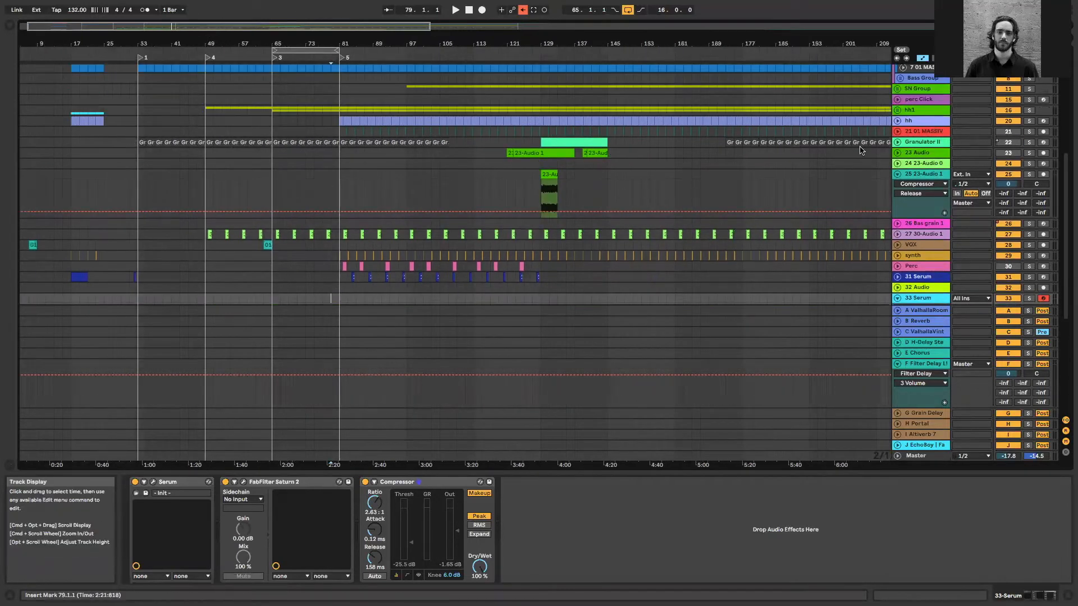
left_click(898, 153)
left_click(549, 154)
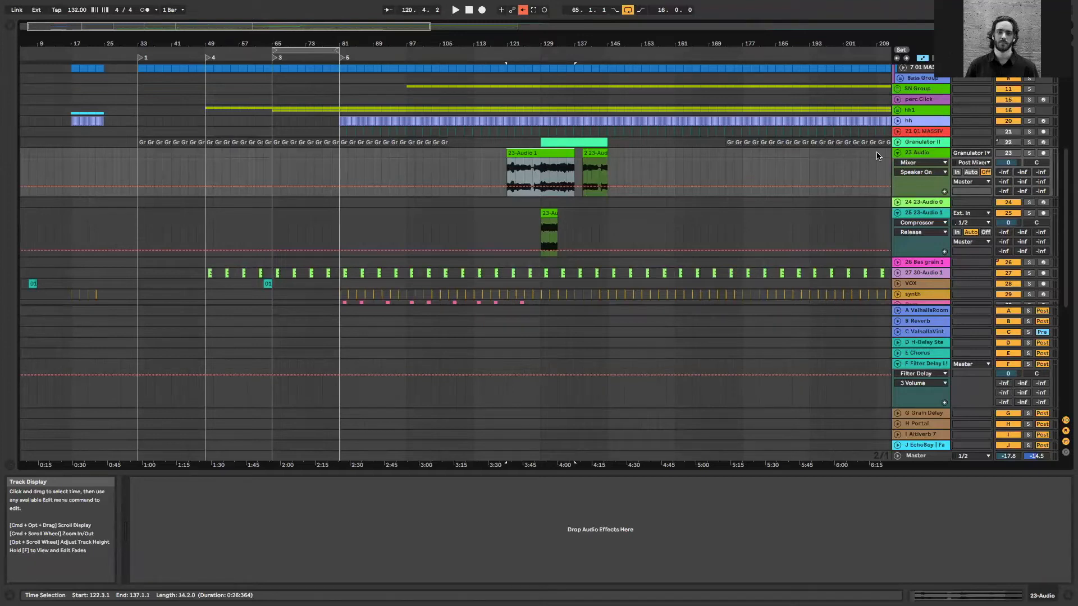
left_click(493, 141)
left_click(489, 156)
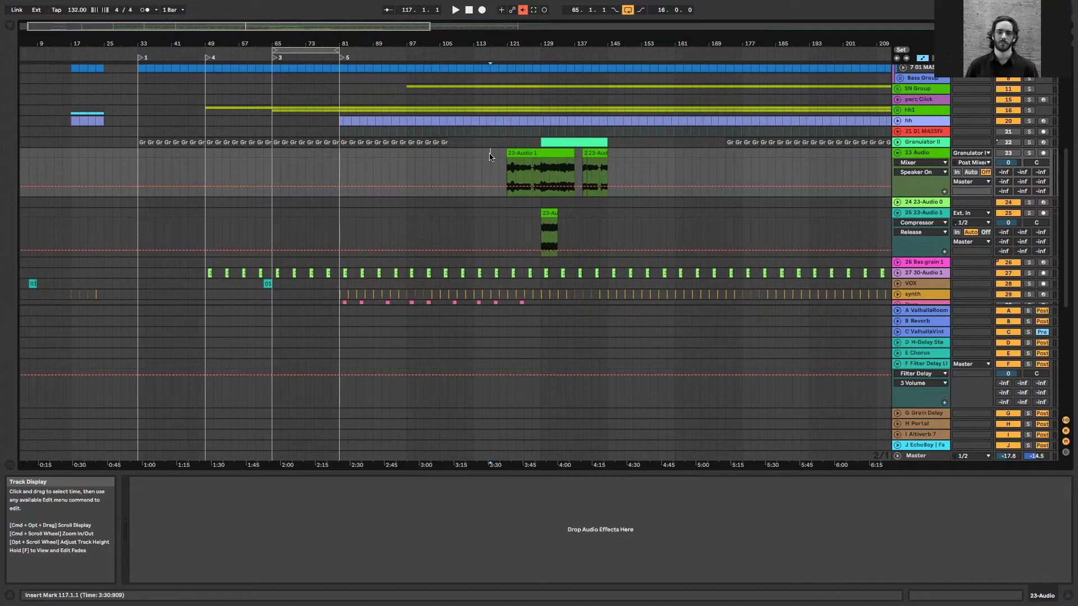
Open Serum from the 33 Serum track and reshape LFO 3 into a high plateau followed by a curved decay
scroll(936, 245, "down", 1)
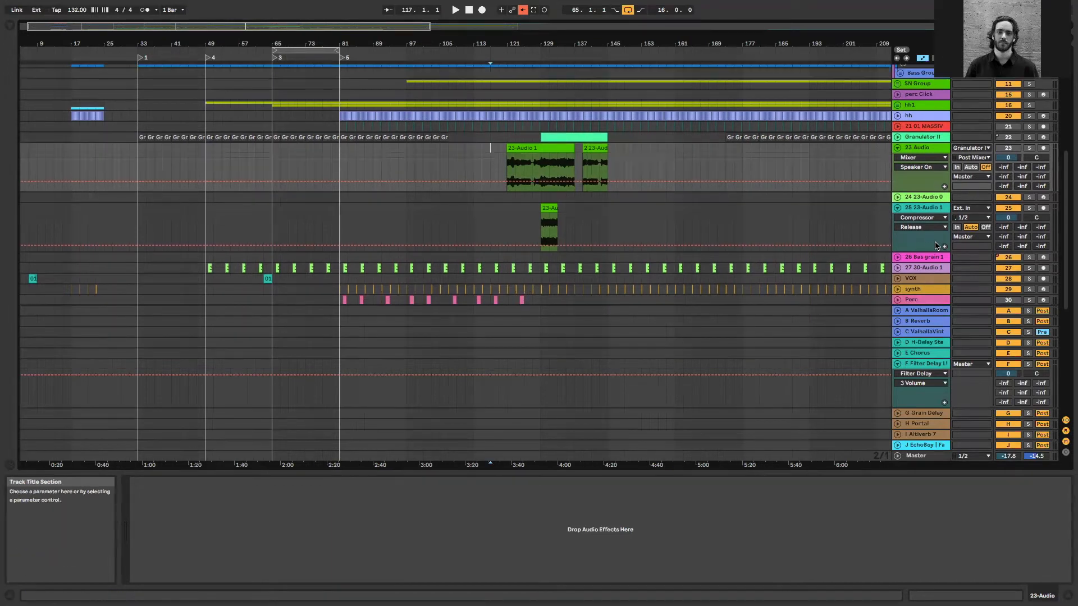
scroll(936, 245, "down", 3)
left_click(921, 298)
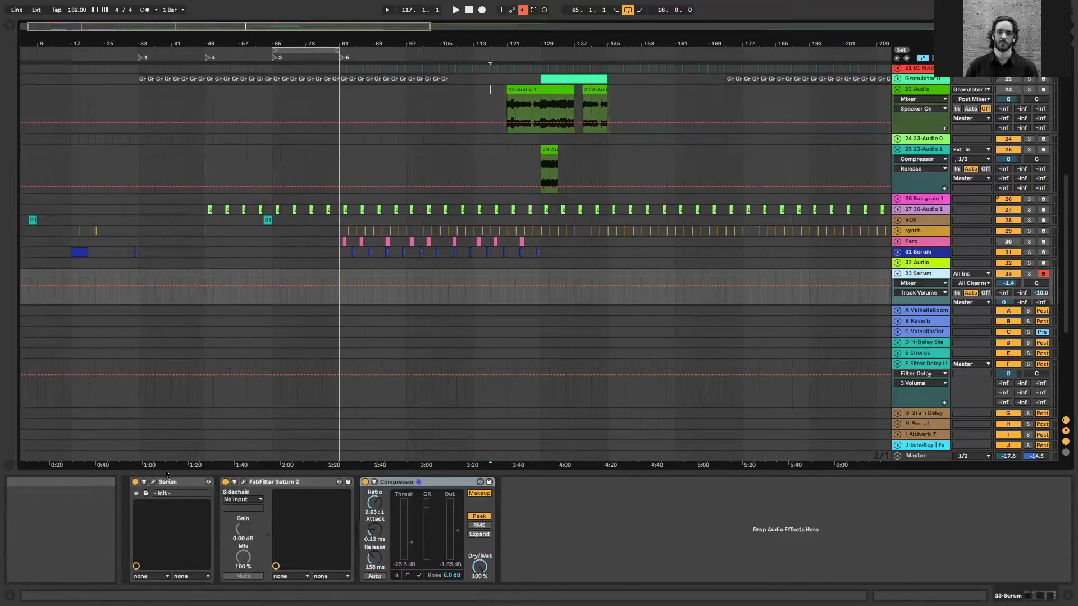
left_click(152, 482)
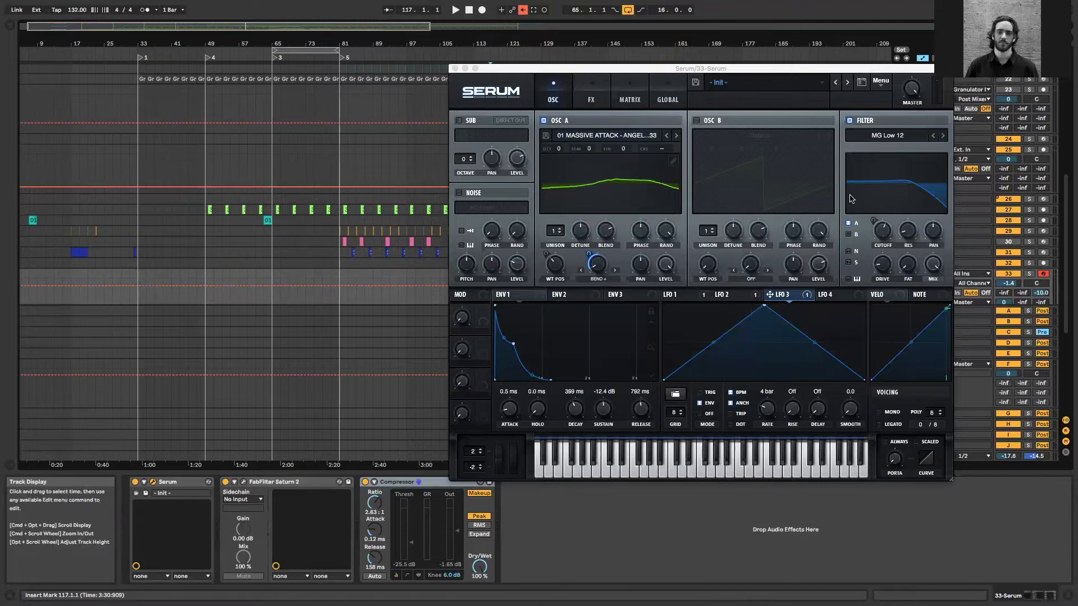
left_click_drag(716, 343, 736, 324)
left_click_drag(803, 352, 759, 366)
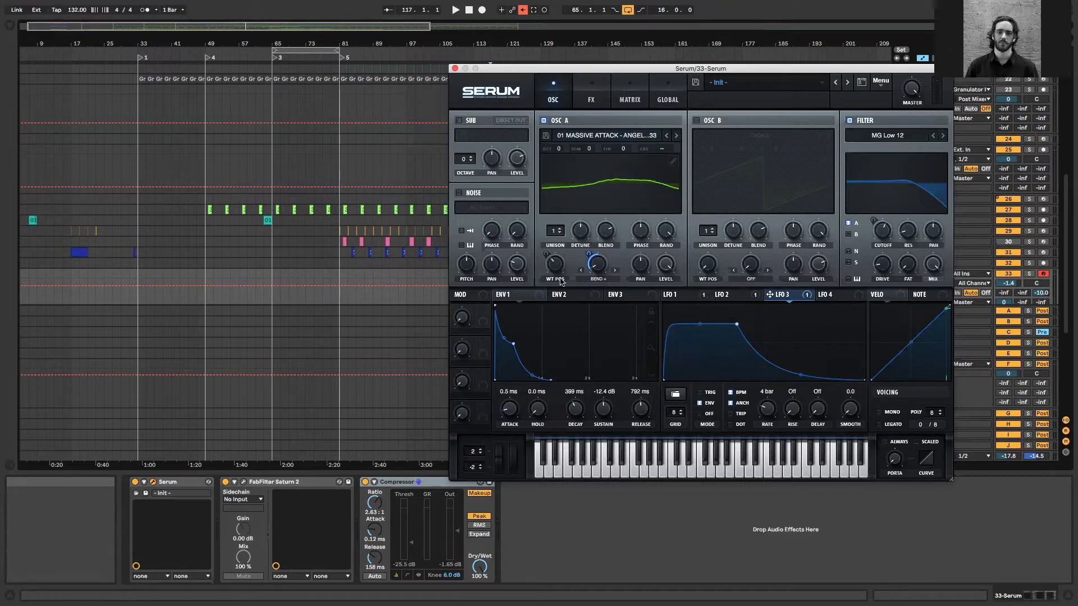
Reshape LFO 1 with an early peak, an added midway dip, a late second peak and a flat tail
left_click(688, 294)
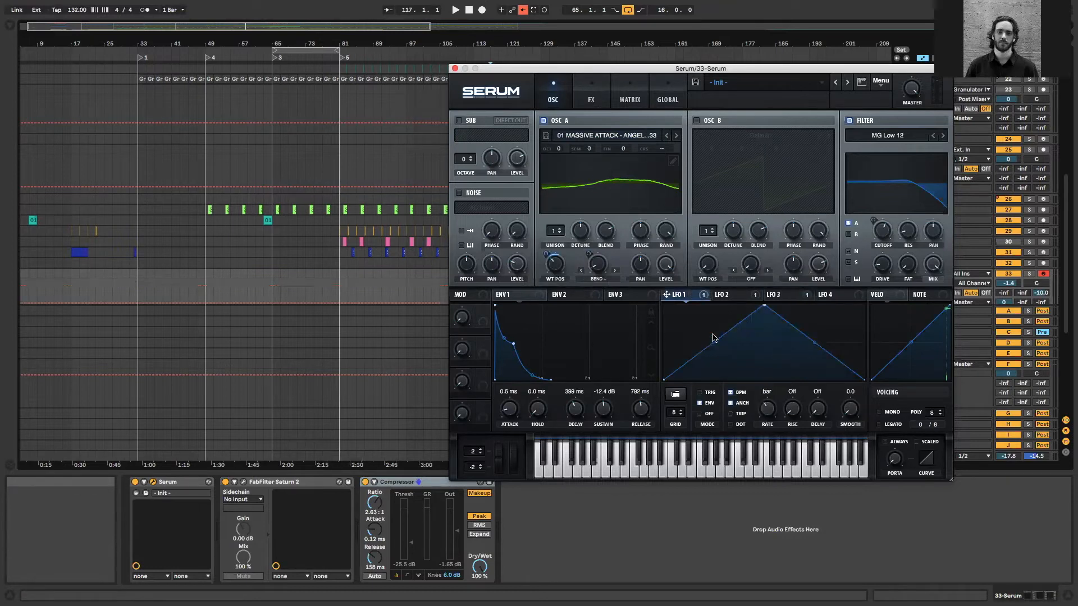
left_click_drag(738, 321, 692, 310)
left_click_drag(764, 305, 827, 301)
double_click(754, 345)
left_click_drag(846, 342, 809, 394)
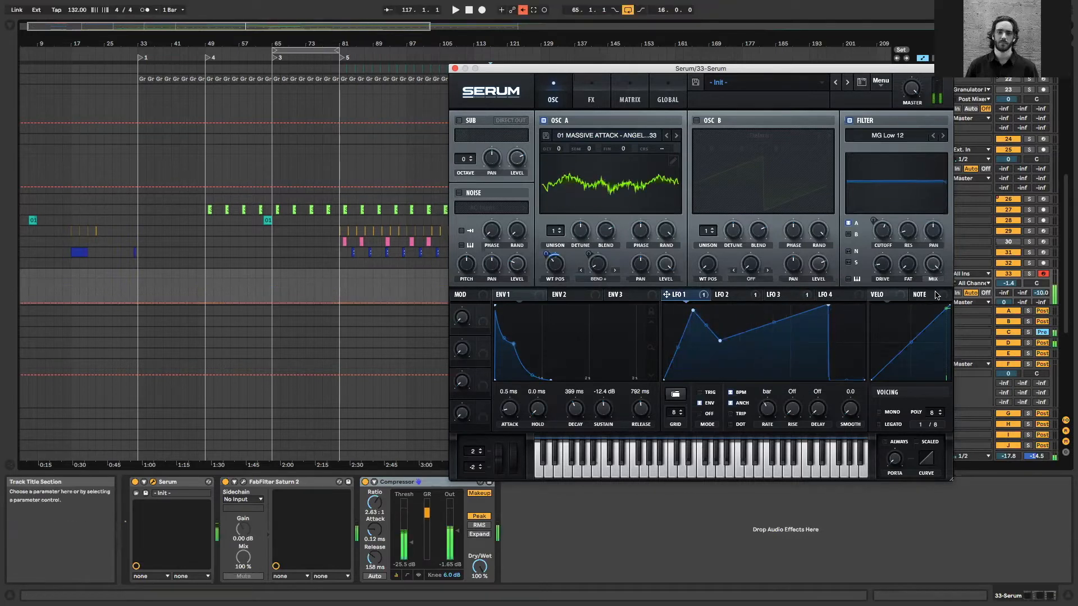
Lower the Serum track's ValhallaVintageVerb send to -14.4 dB, refine LFO 1 into two separate peaks, and close Serum
left_click_drag(1040, 292, 1040, 298)
left_click_drag(720, 341, 724, 380)
left_click_drag(817, 328, 768, 333)
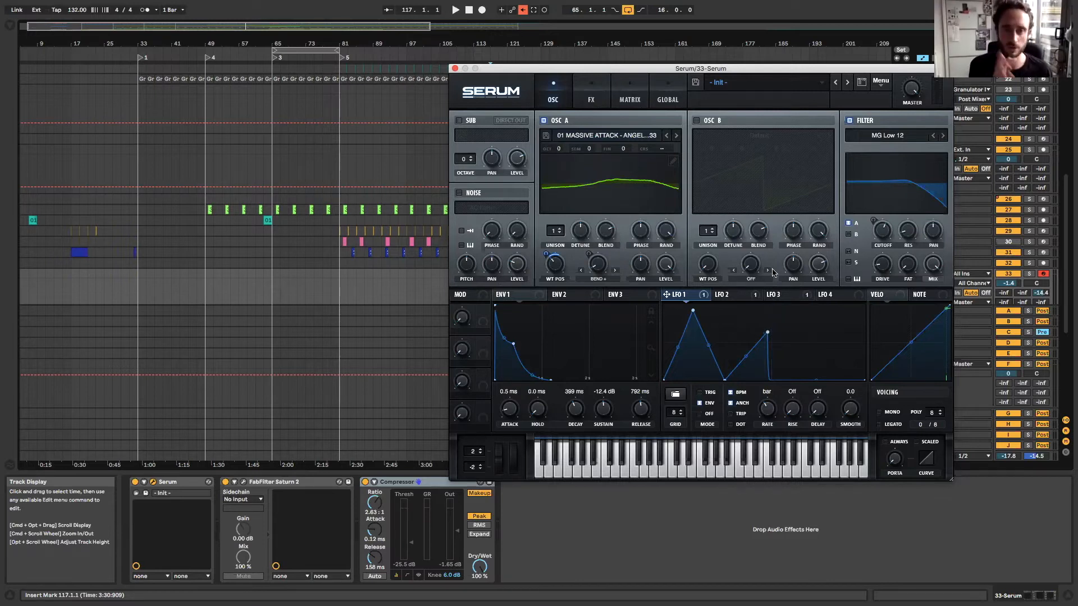
left_click(455, 68)
Select the Groove Grp track and examine the Decapitator settings in its effects chain
scroll(916, 183, "up", 10)
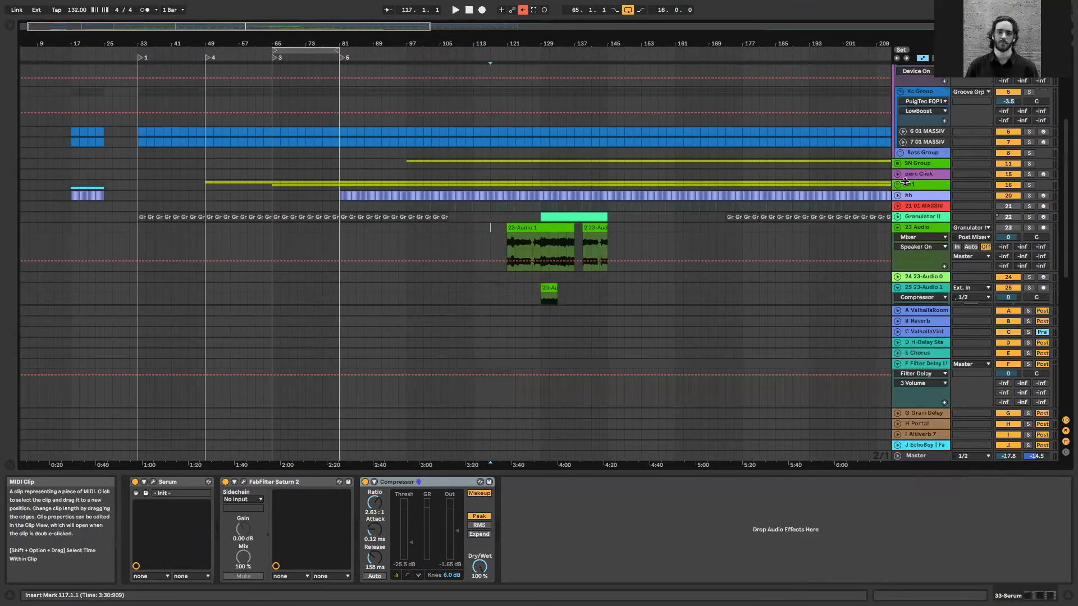
left_click(920, 167)
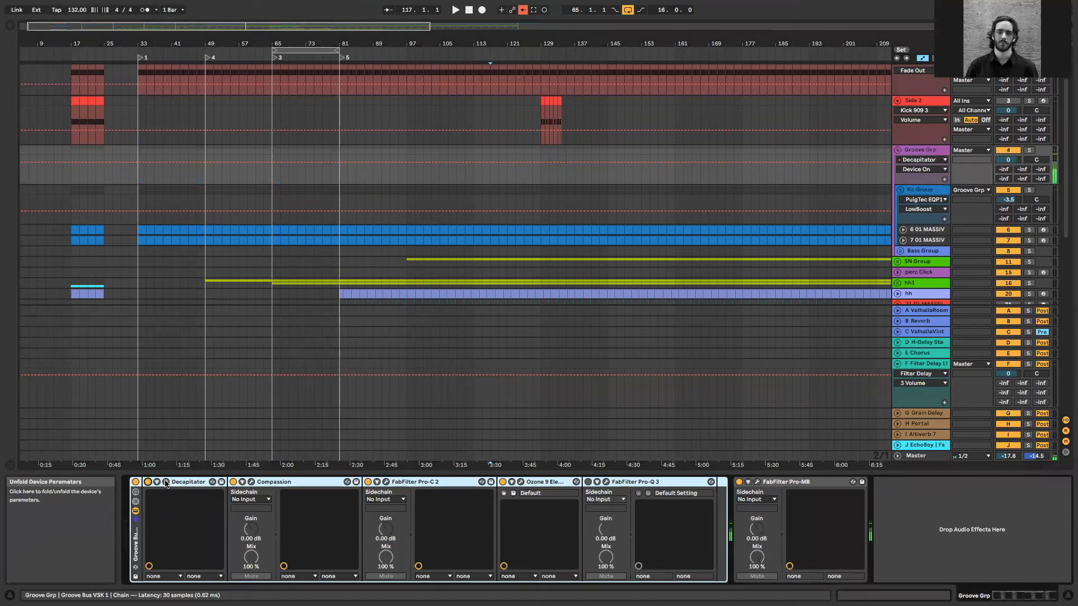
left_click(171, 483)
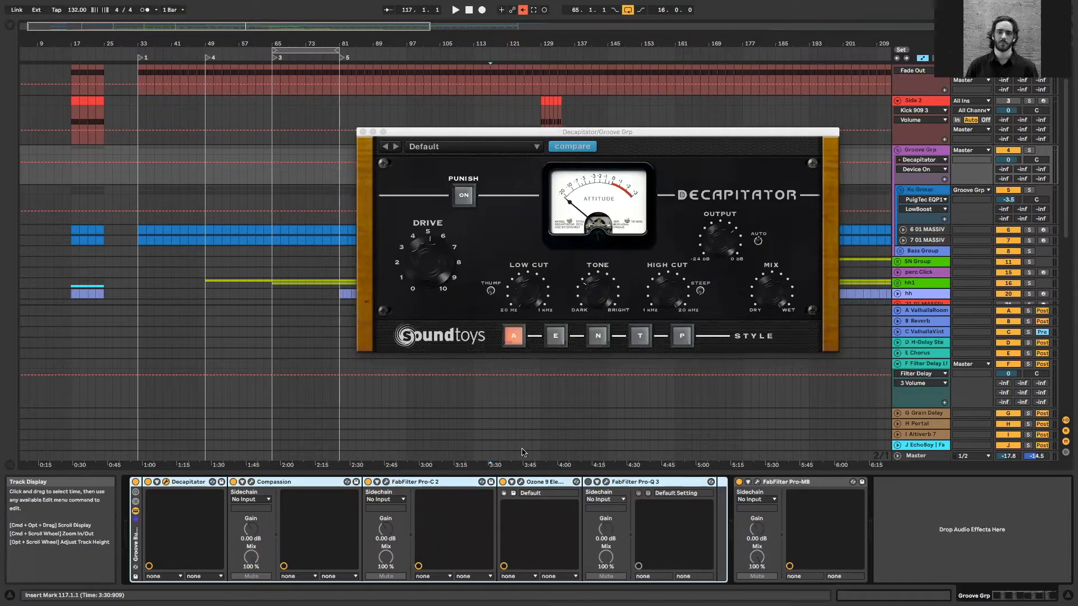
left_click(363, 132)
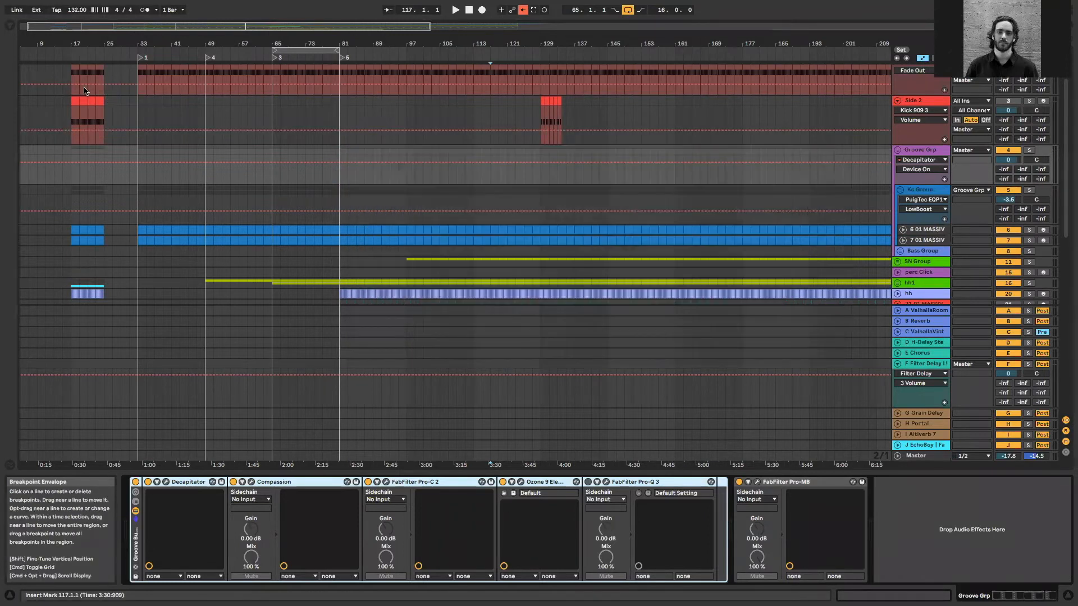
Insert the VST3 iZotope Trash 2 after Decapitator in the Groove Grp effects chain and switch Decapitator off
left_click(9, 25)
left_click(31, 128)
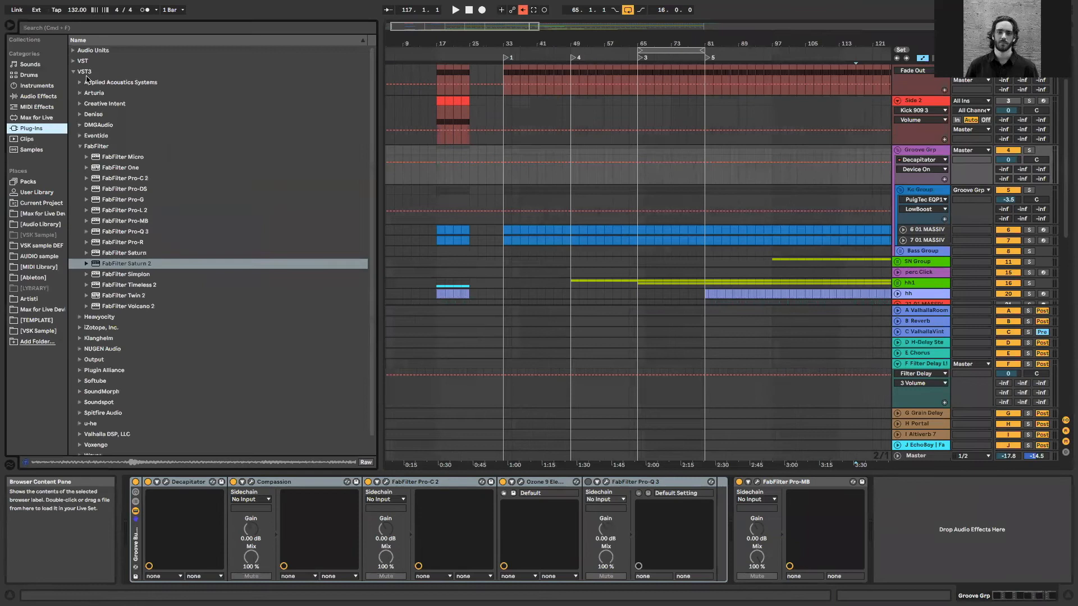
left_click(80, 145)
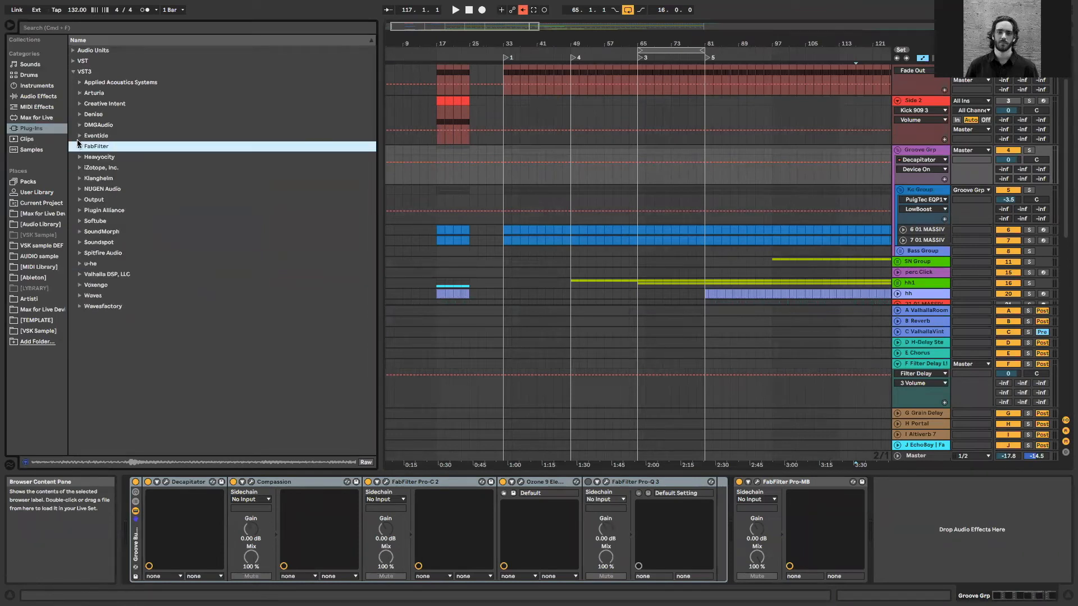
left_click(80, 168)
left_click_drag(133, 211, 236, 508)
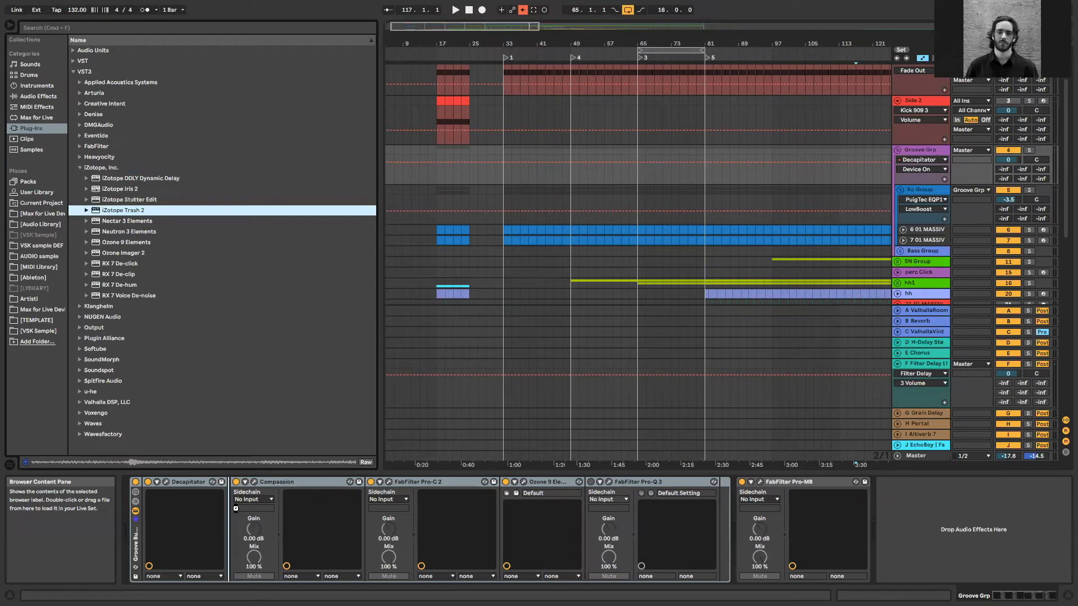
left_click(148, 483)
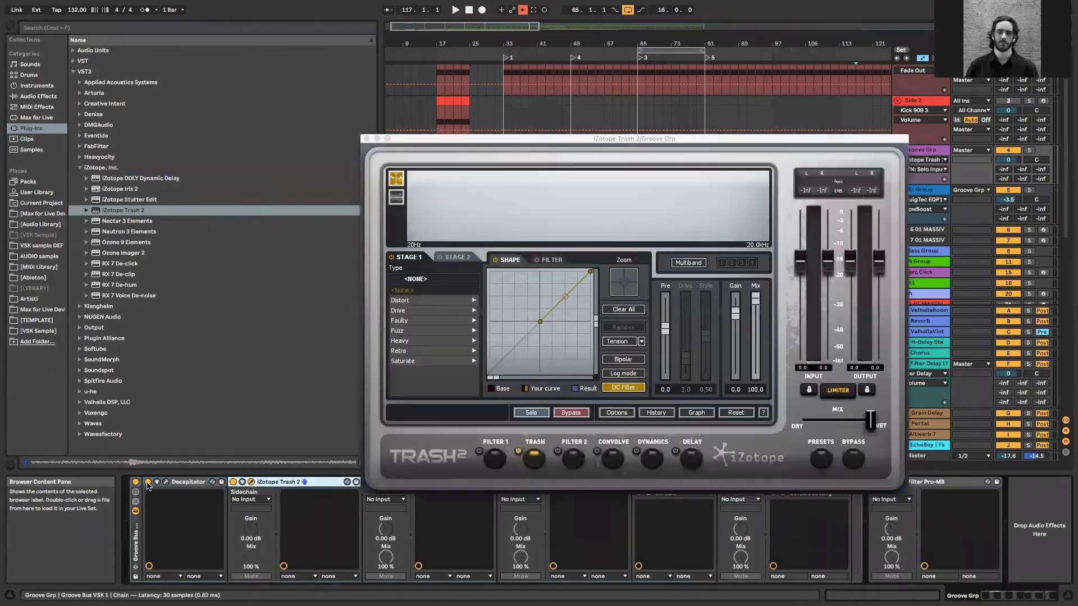
Browse the Heavy and Retro distortion types in Trash 2, and close the plug-in window
left_click(419, 343)
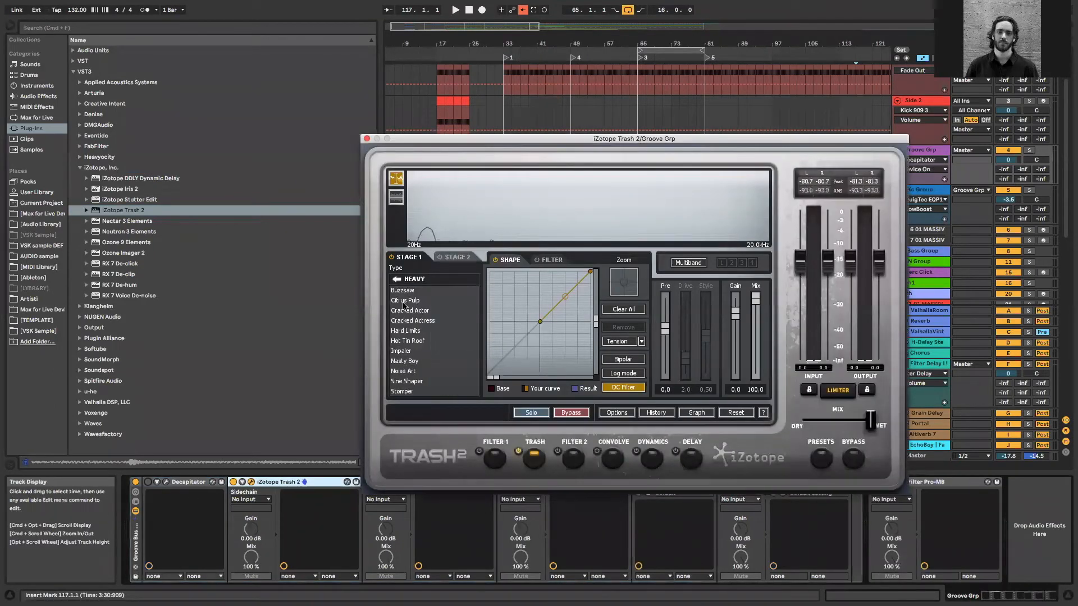
left_click(396, 279)
left_click(409, 353)
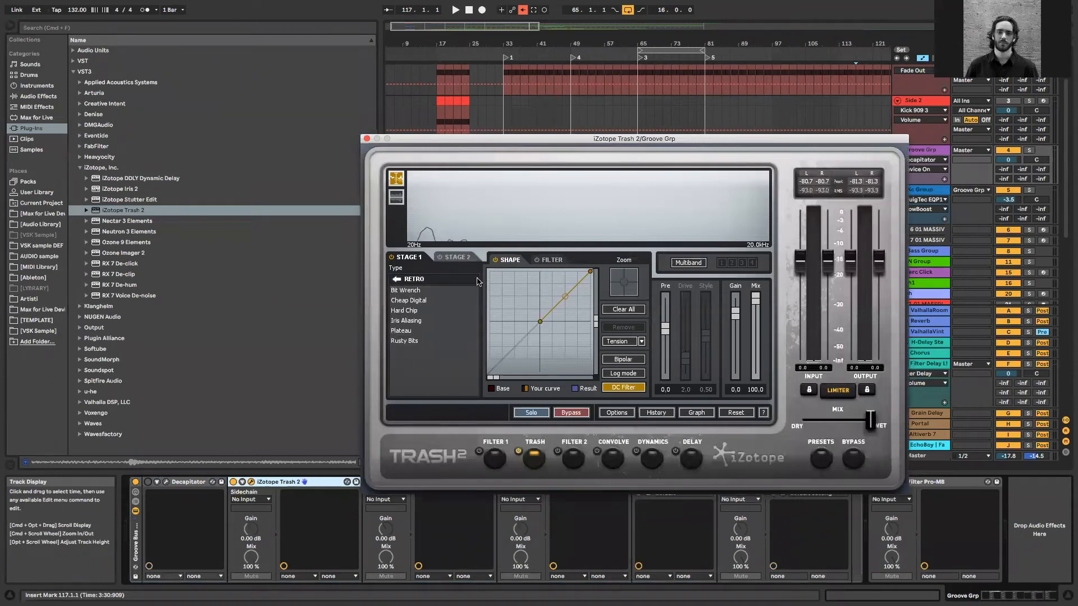
left_click(276, 487)
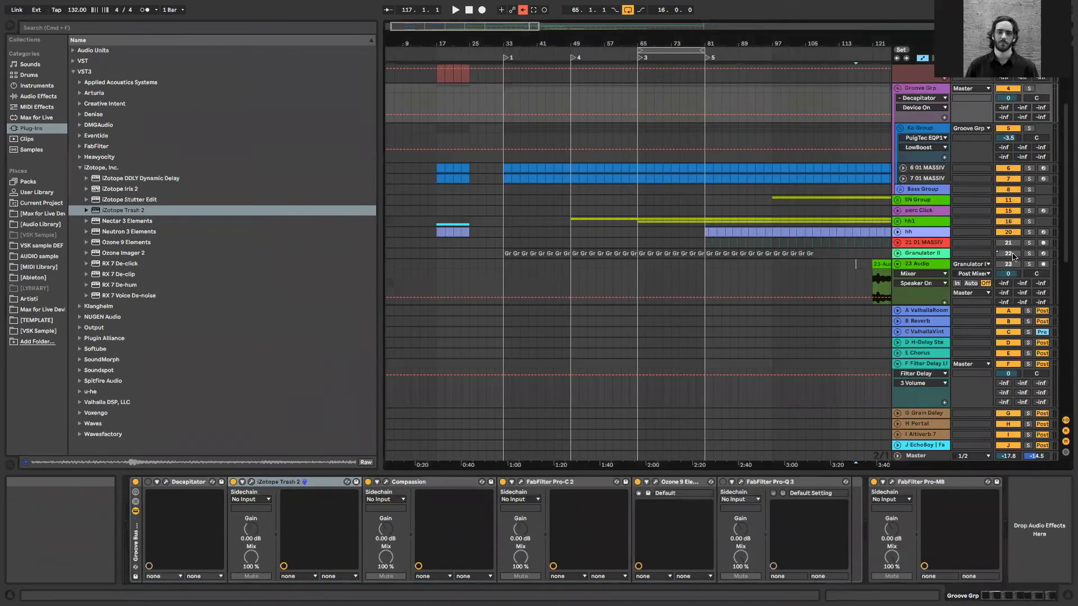
Select the 33 Serum track and open its FabFilter Saturn 2, moving the plug-in window clear of the track headers
left_click(929, 188)
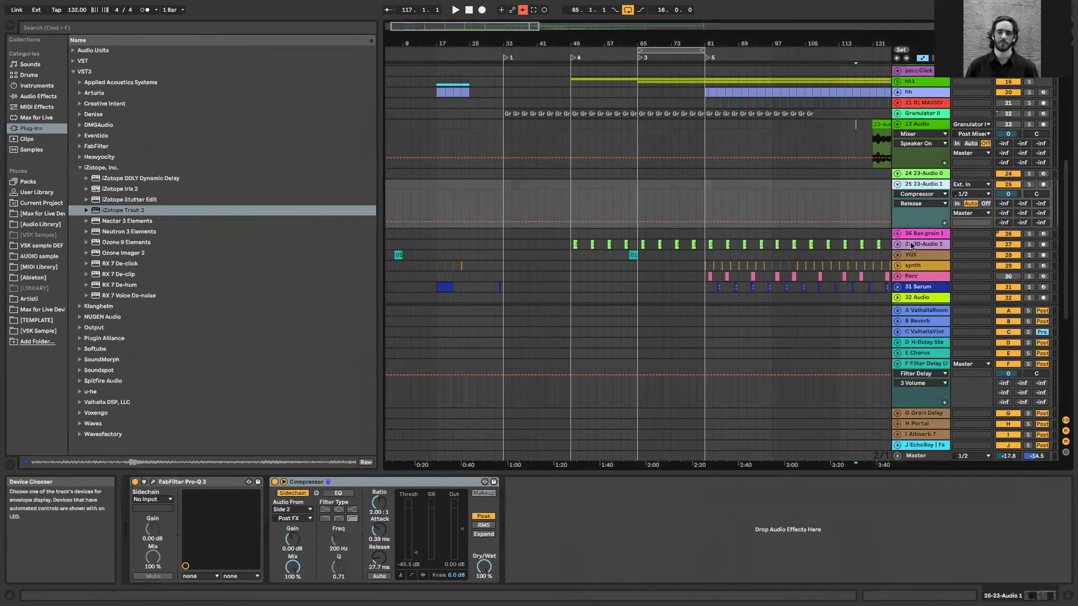
scroll(914, 238, "down", 1)
scroll(925, 273, "down", 1)
scroll(925, 273, "down", 1)
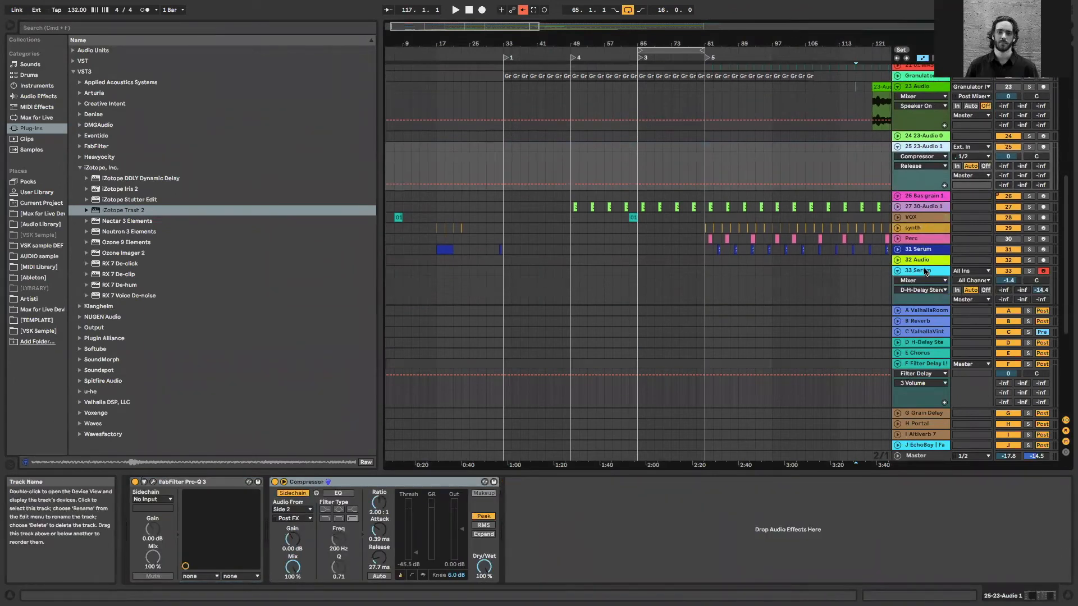
left_click(921, 271)
left_click(243, 482)
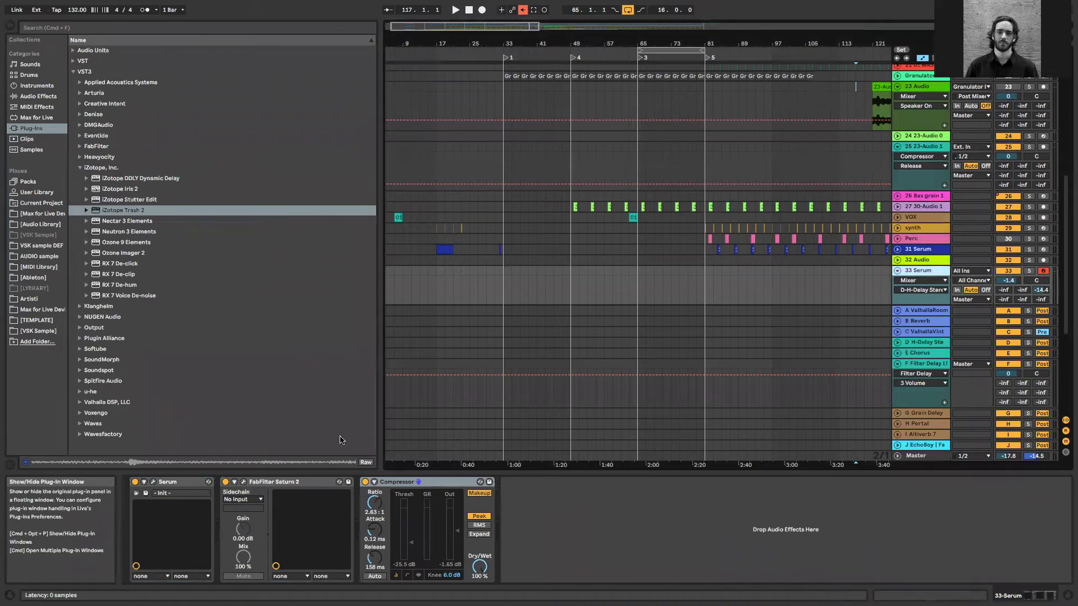
left_click_drag(774, 351, 414, 95)
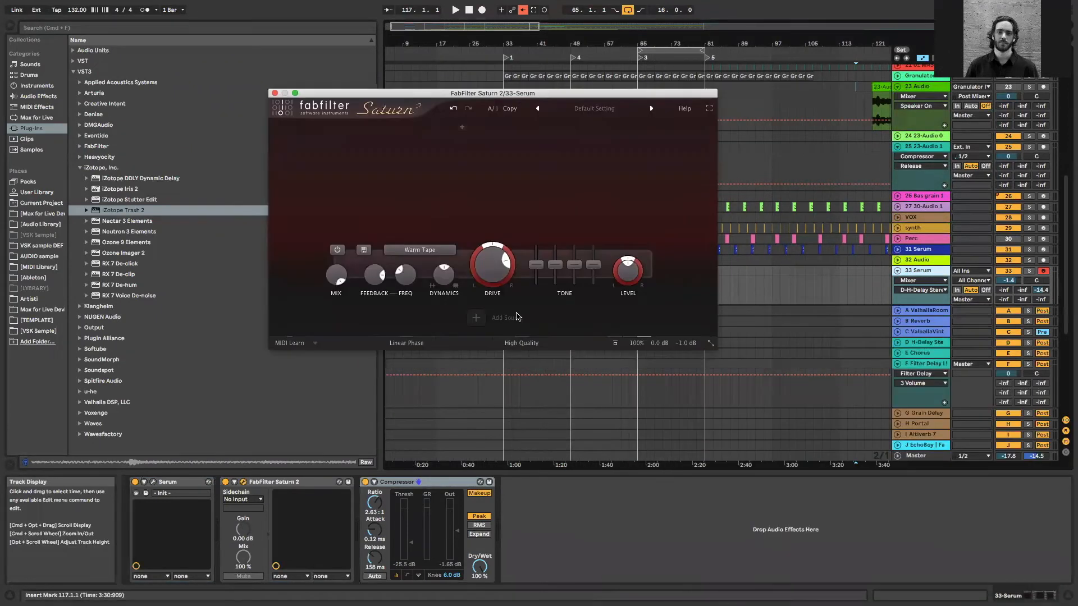
Set Saturn 2's Band 1 feedback amount to about 70% and raise its feedback frequency close to maximum
left_click_drag(375, 280, 376, 284)
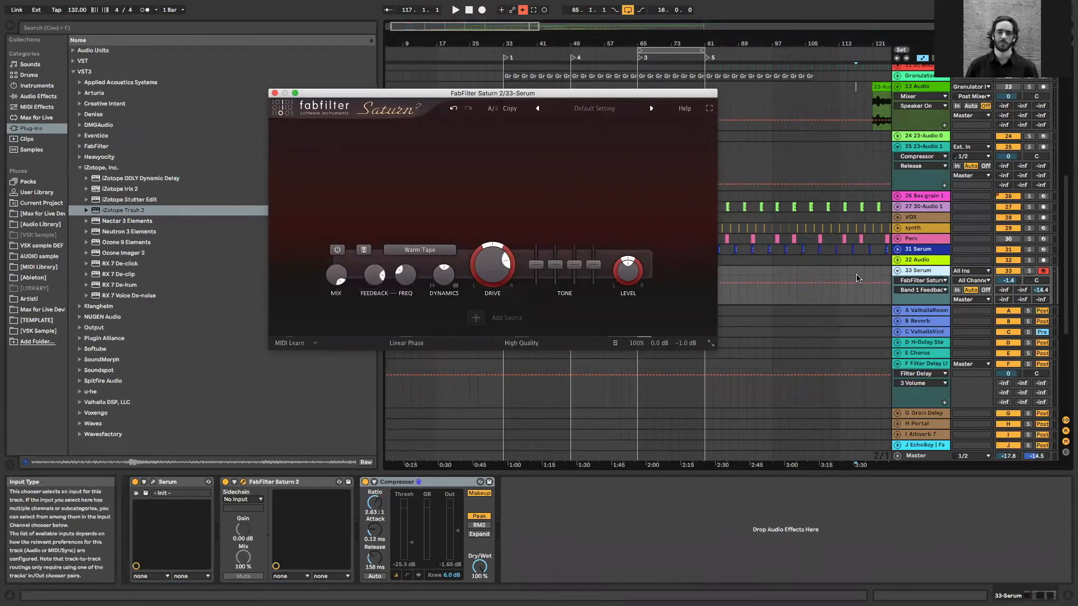
left_click(936, 273)
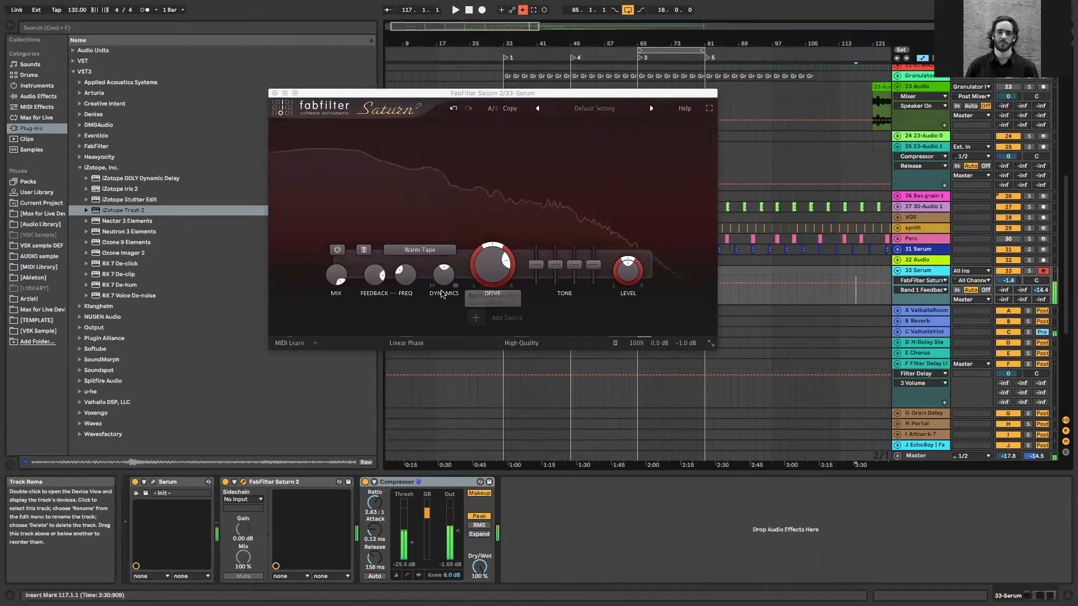
left_click(406, 267)
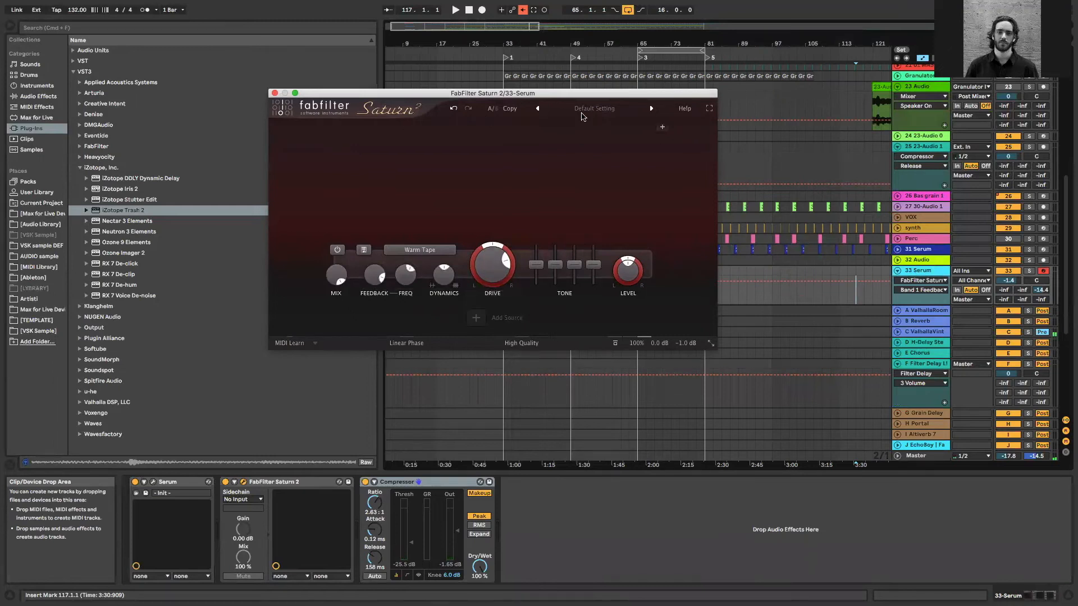
mouse_move(372, 279)
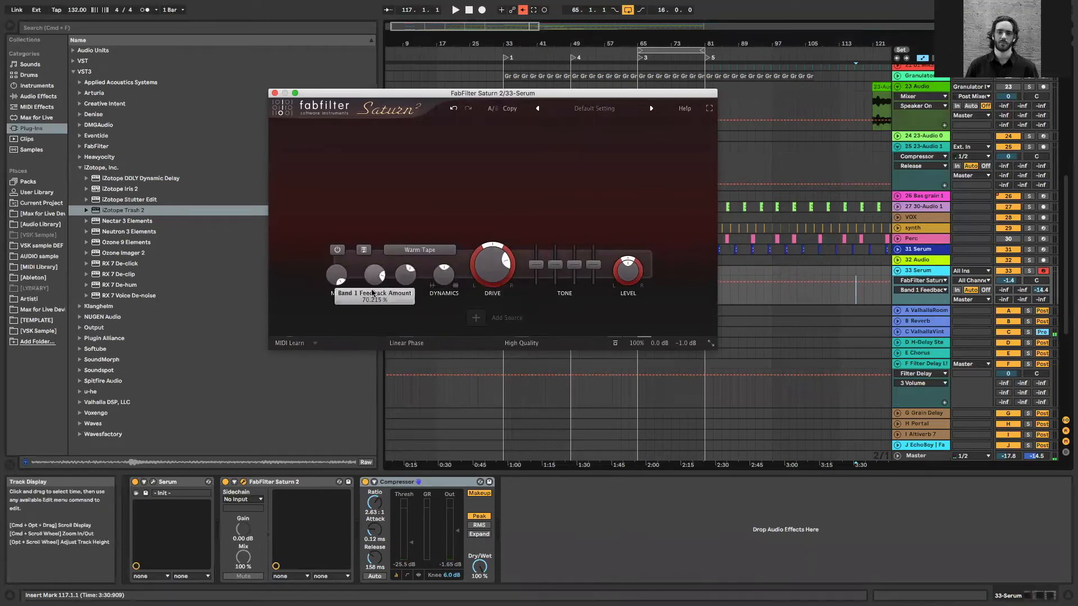
left_click_drag(400, 256, 412, 227)
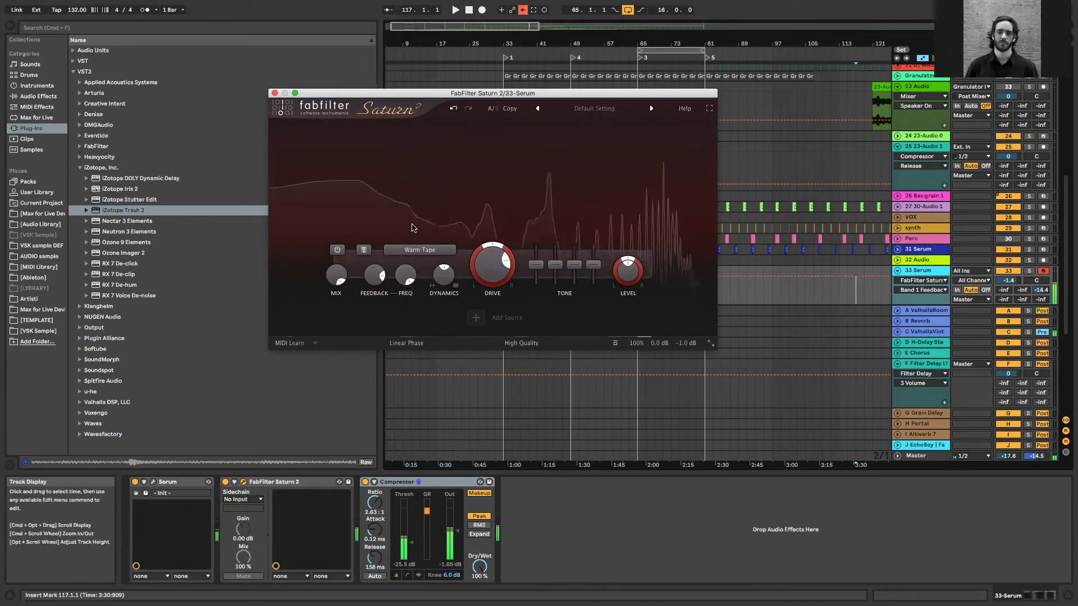
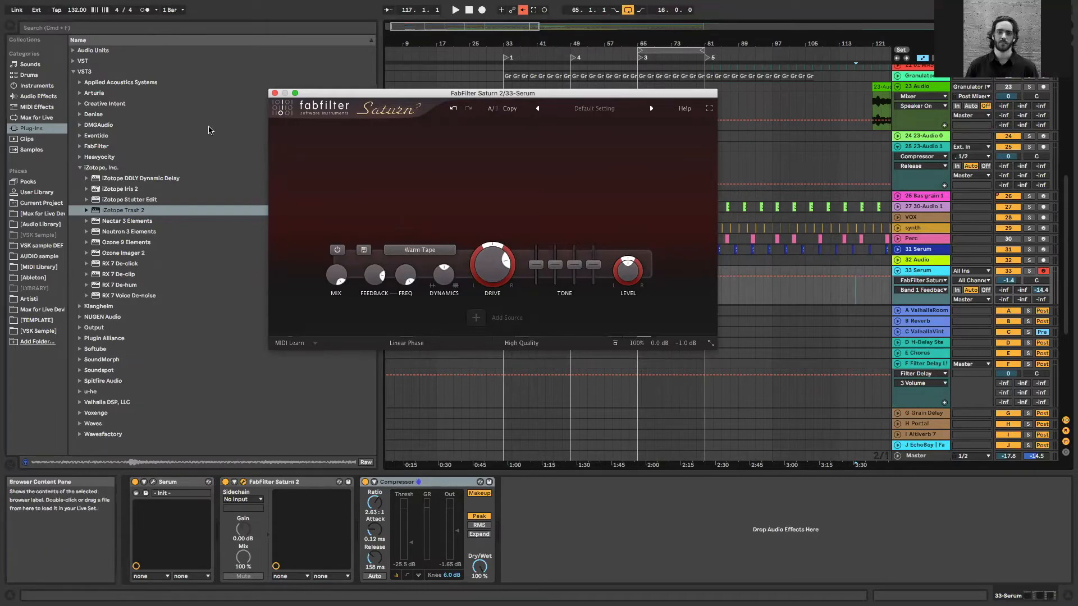
Close the Saturn 2 window, place the insert marker in the first 23 Audio clip, and hide the browser
left_click(275, 94)
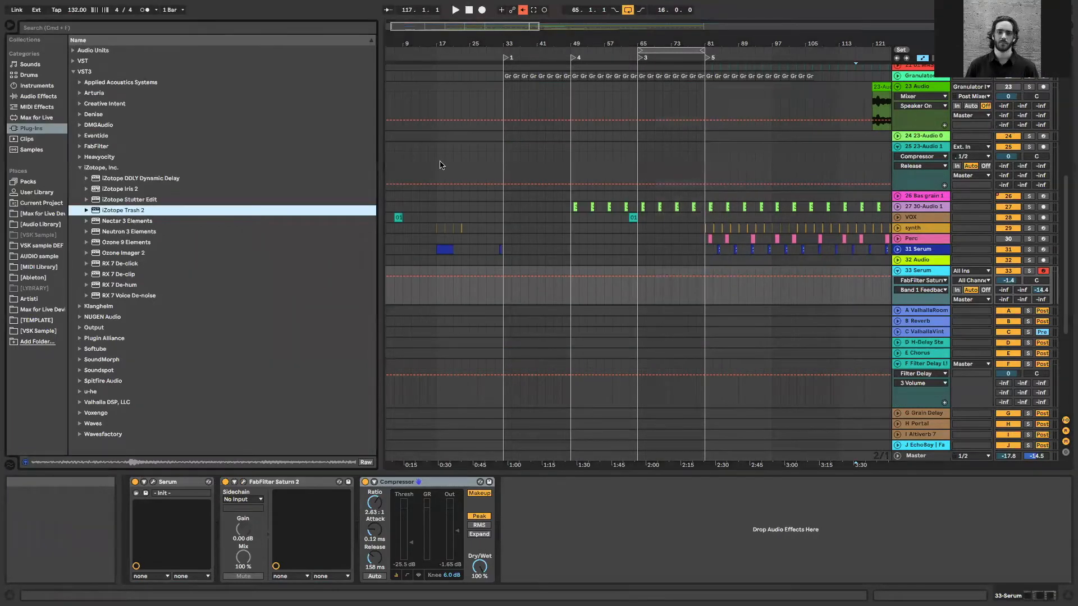
scroll(646, 119, "up", 3)
scroll(645, 140, "right", 5)
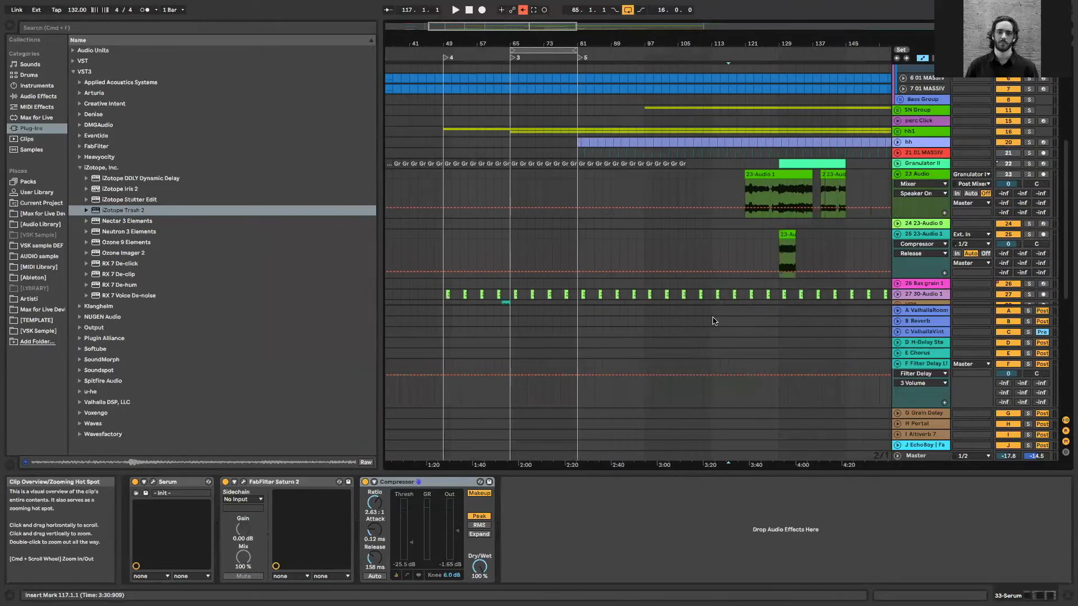
left_click(758, 195)
left_click(753, 192)
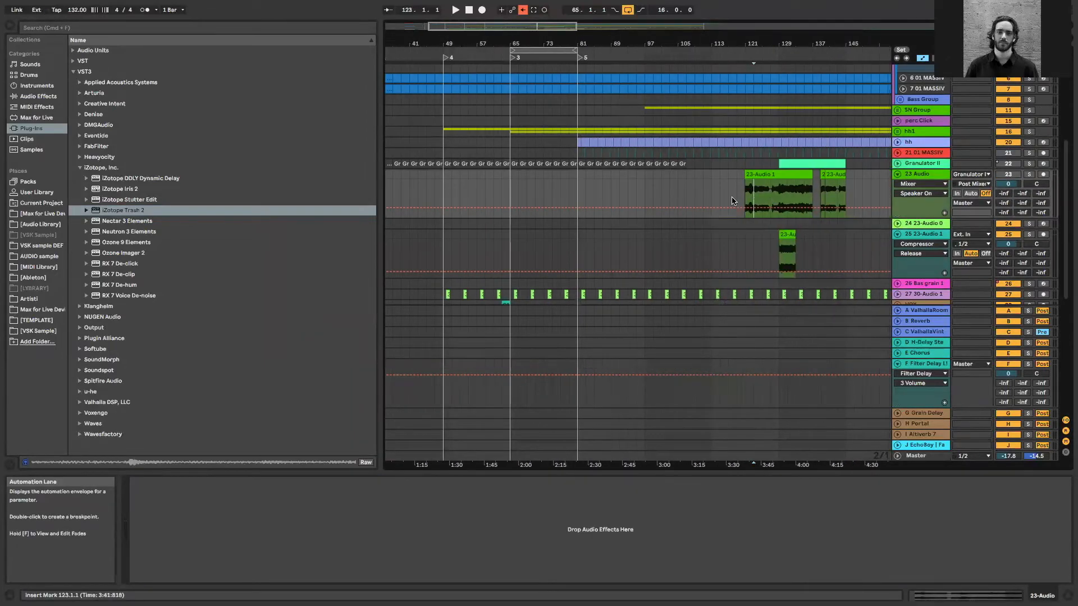
left_click(10, 26)
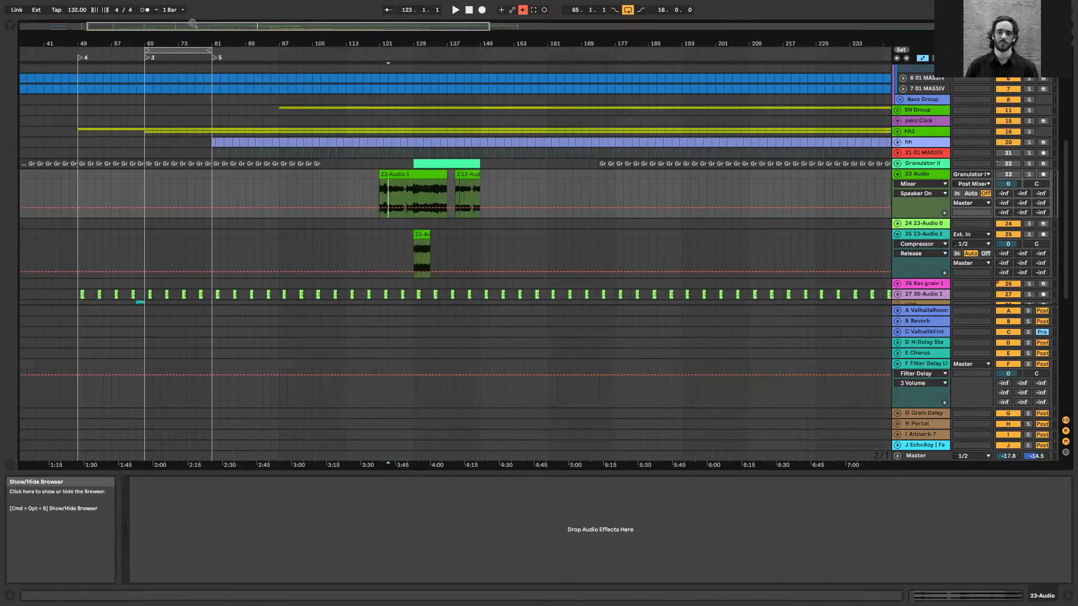
Select the 23 Audio section from 122.3.1 to 126.1.4 and play it with the track soloed
left_click_drag(427, 44, 477, 97)
left_click(410, 187)
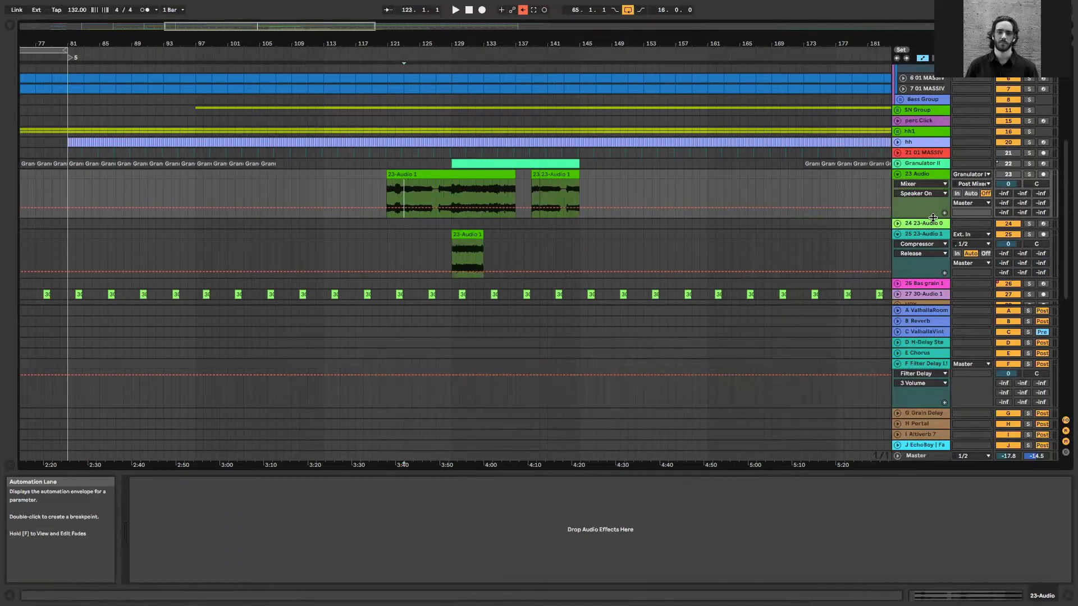
scroll(917, 169, "down", 3)
scroll(917, 169, "up", 1)
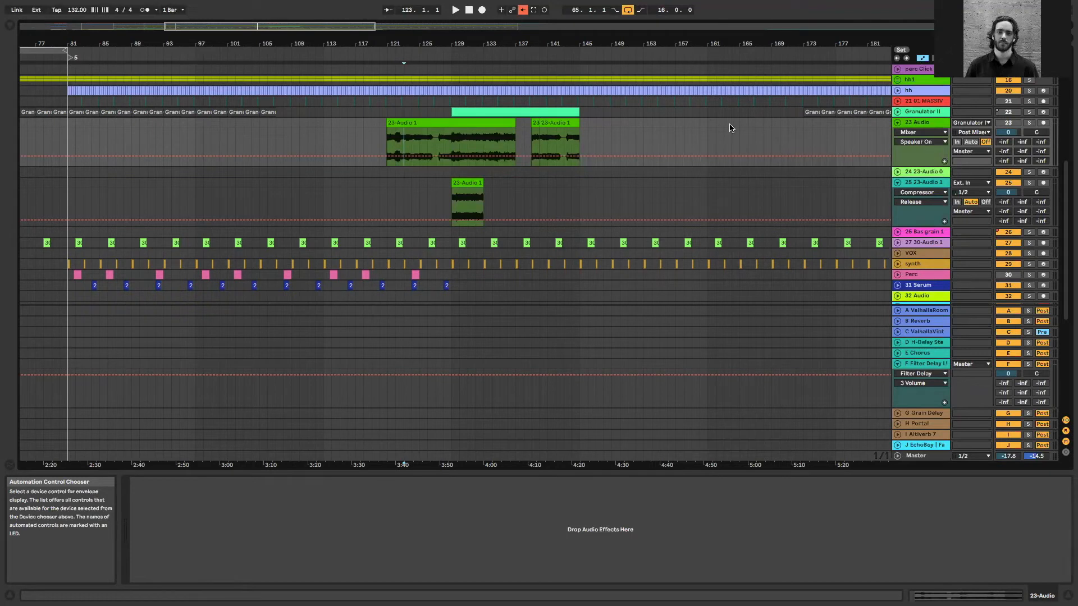
left_click(409, 140)
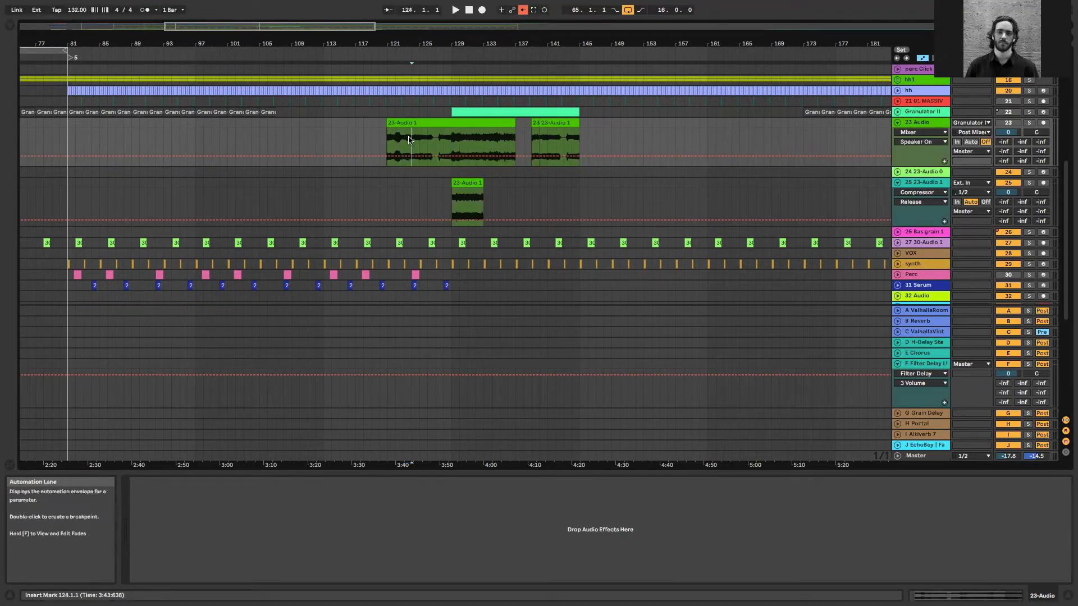
scroll(409, 140, "up", 3)
left_click_drag(382, 147, 447, 154)
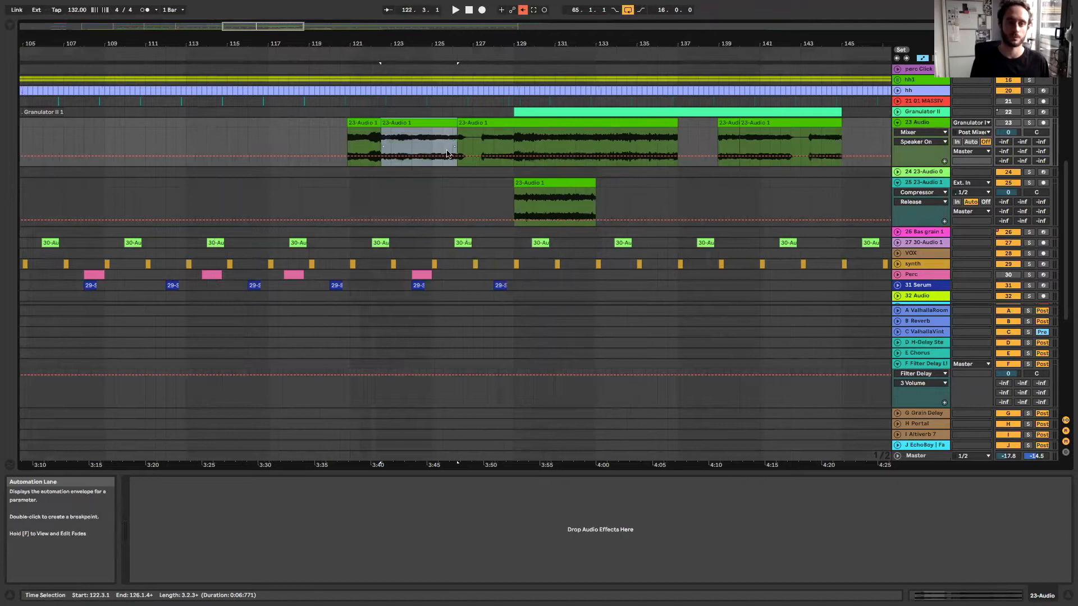
key("space")
left_click(1028, 123)
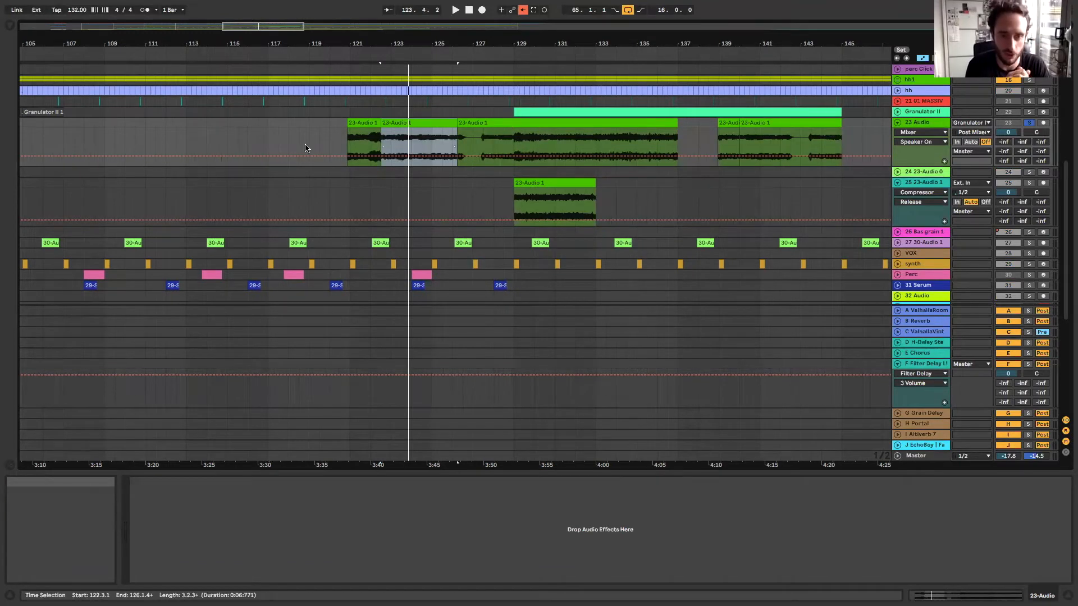
Place the insert marker at bar 124 on 23 Audio, turn off the track's solo, and fold it
left_click_drag(251, 29, 251, 35)
left_click(403, 137)
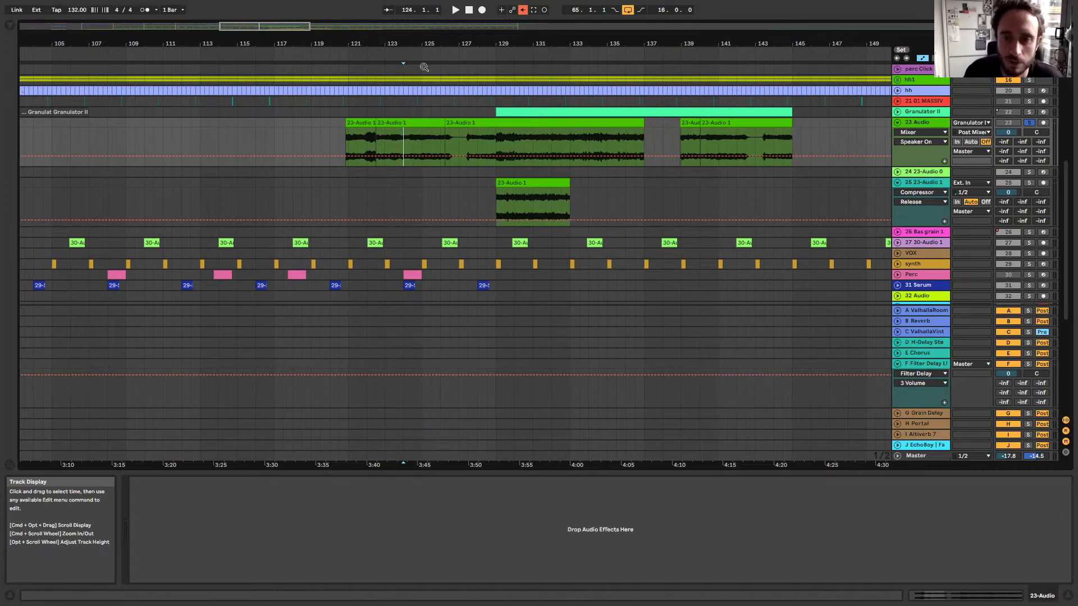
left_click_drag(423, 45, 588, 10)
left_click(1030, 122)
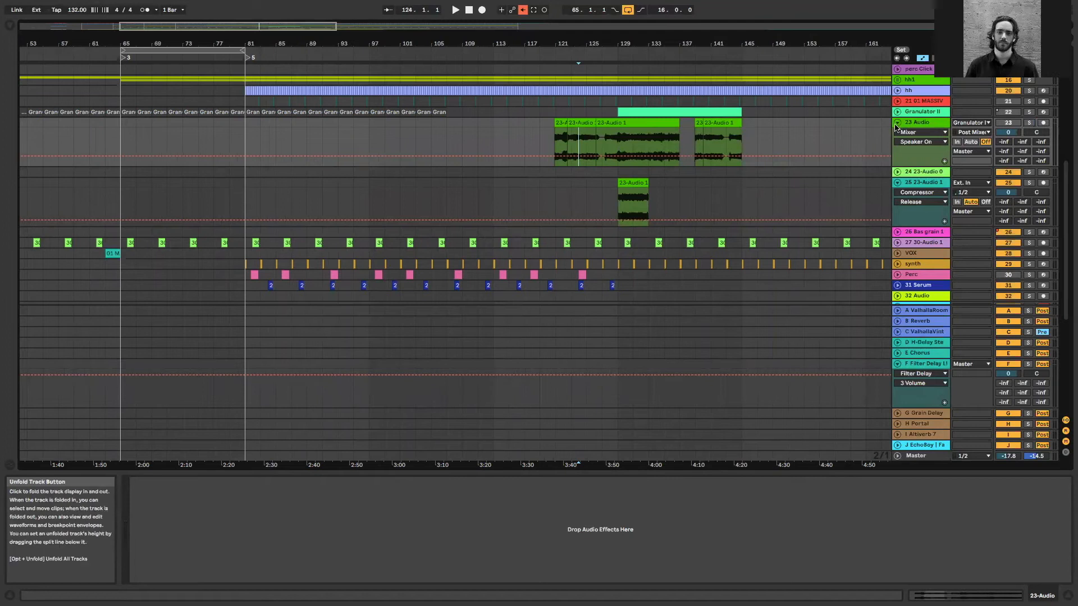
left_click(896, 122)
Insert a new audio track below 40 57-Audio 1 and set its input to Resampling
scroll(909, 168, "down", 5)
left_click(911, 197)
key("ctrl+t")
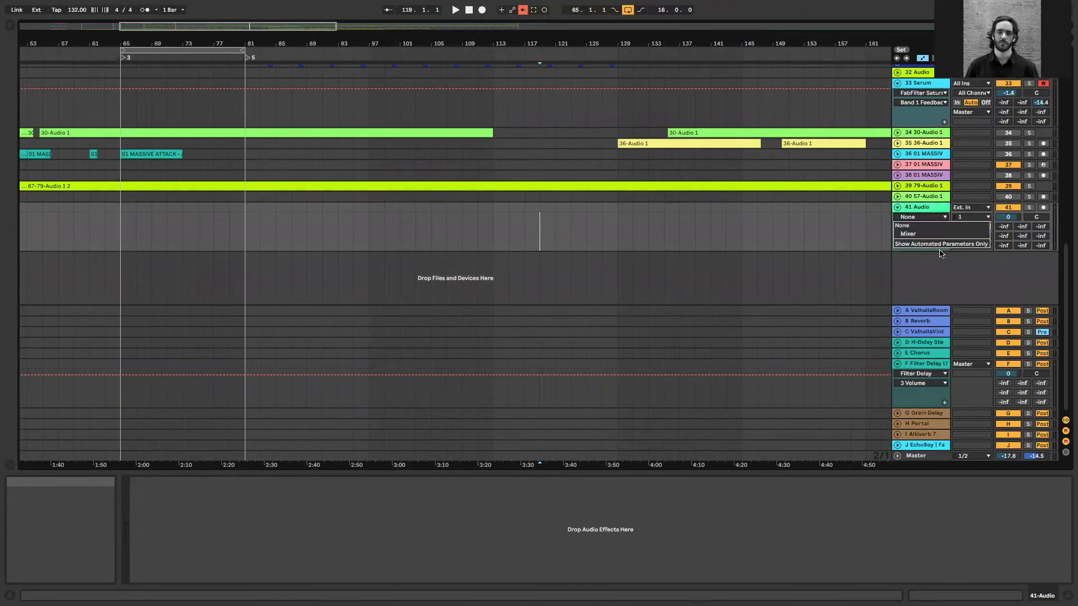
left_click(961, 208)
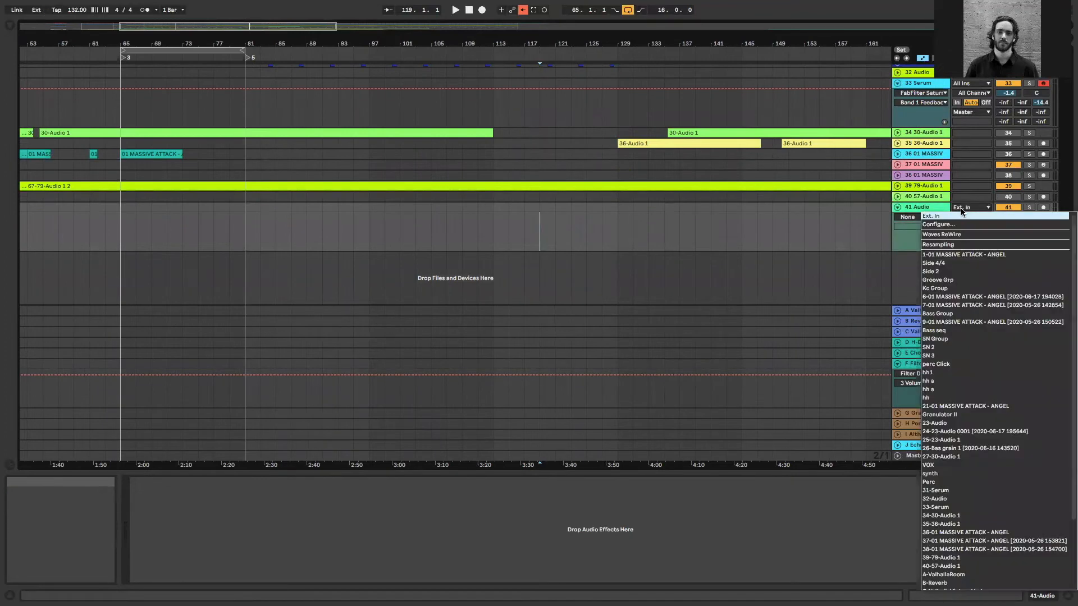
left_click(949, 245)
Increase the height of the 41 Audio track and arm it for recording
left_click_drag(207, 27, 207, 18)
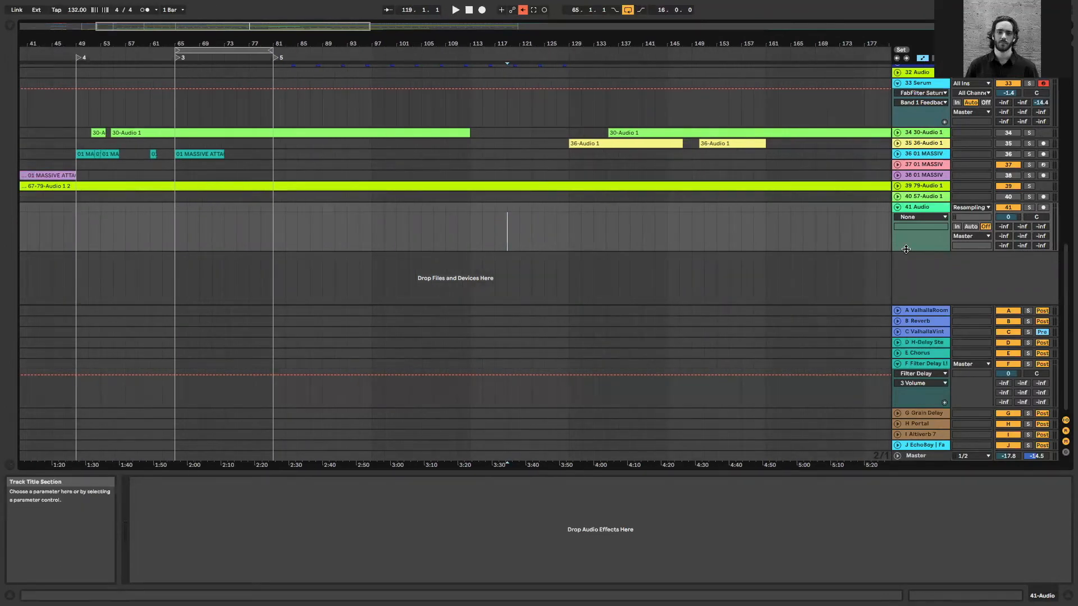
left_click_drag(901, 251, 901, 280)
left_click_drag(188, 27, 188, 16)
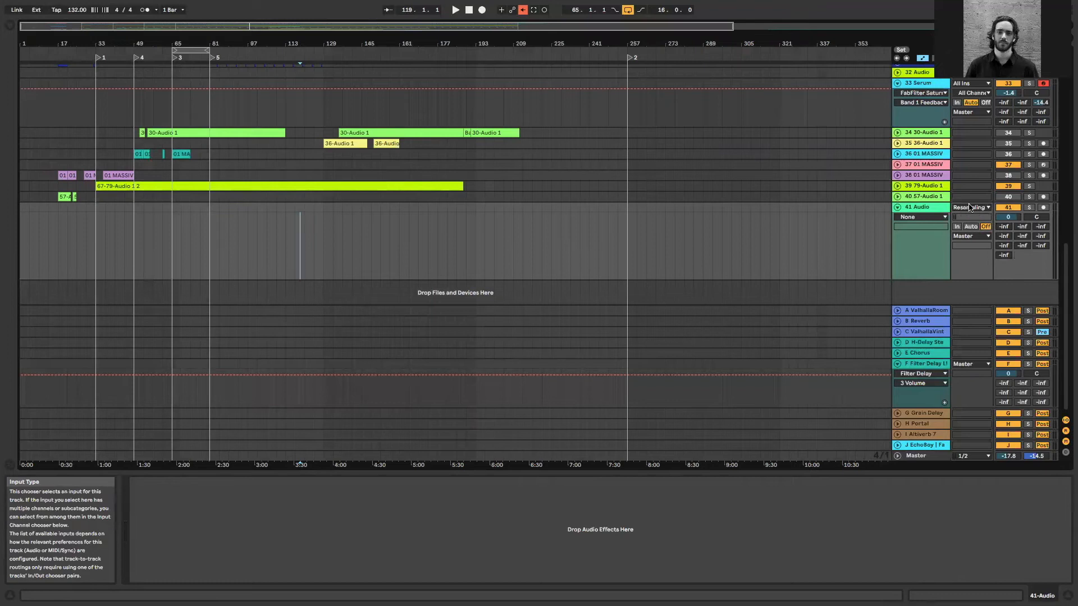
left_click(228, 231)
left_click(1043, 208)
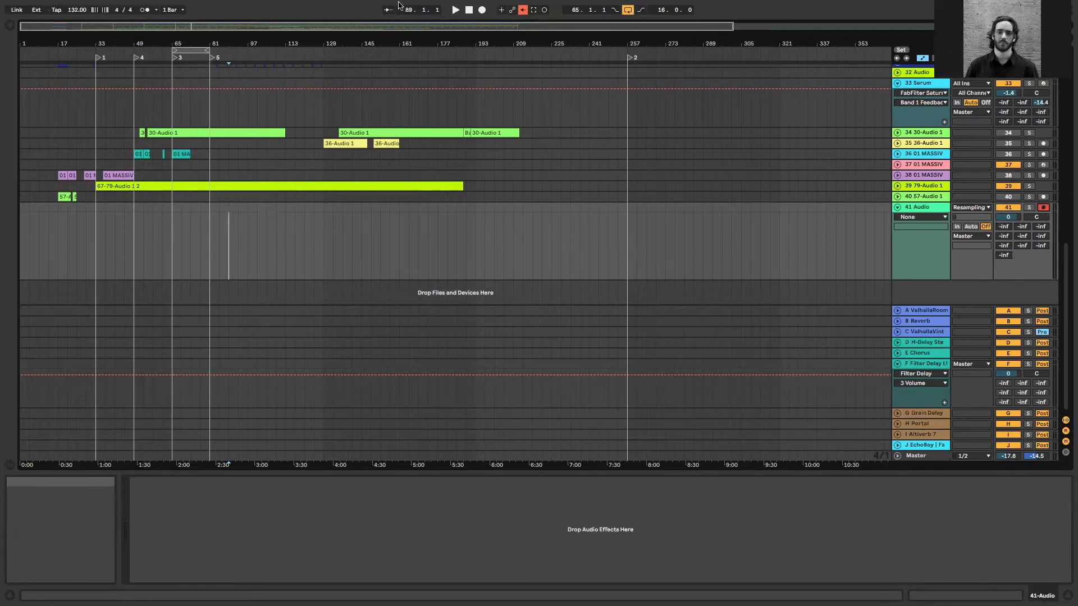
Start playback in the empty area before marker 2, and restart it from bar 53
left_click(572, 154)
key("space")
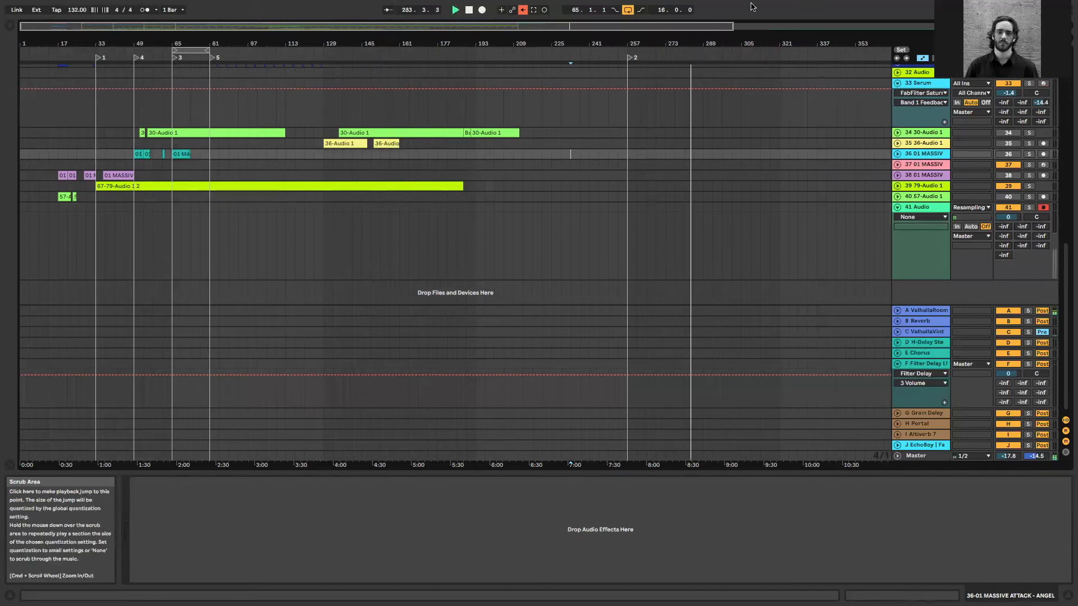
left_click(144, 101)
key("space")
key("space")
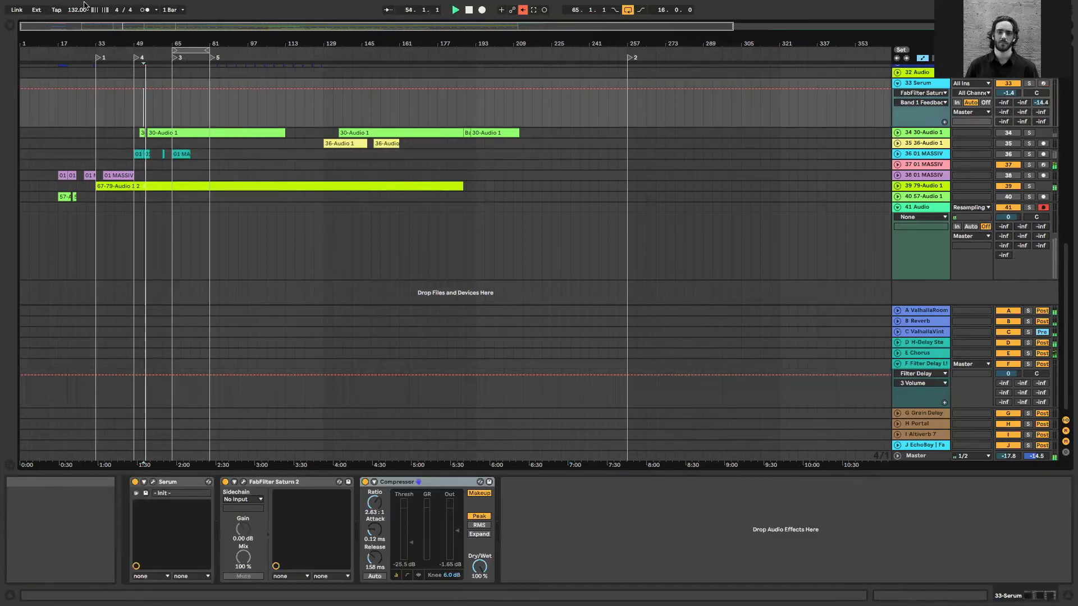
Take the Live window out of full screen, then reposition and enlarge it to fill the space below the system menu bar
mouse_move(62, 4)
left_click(30, 18)
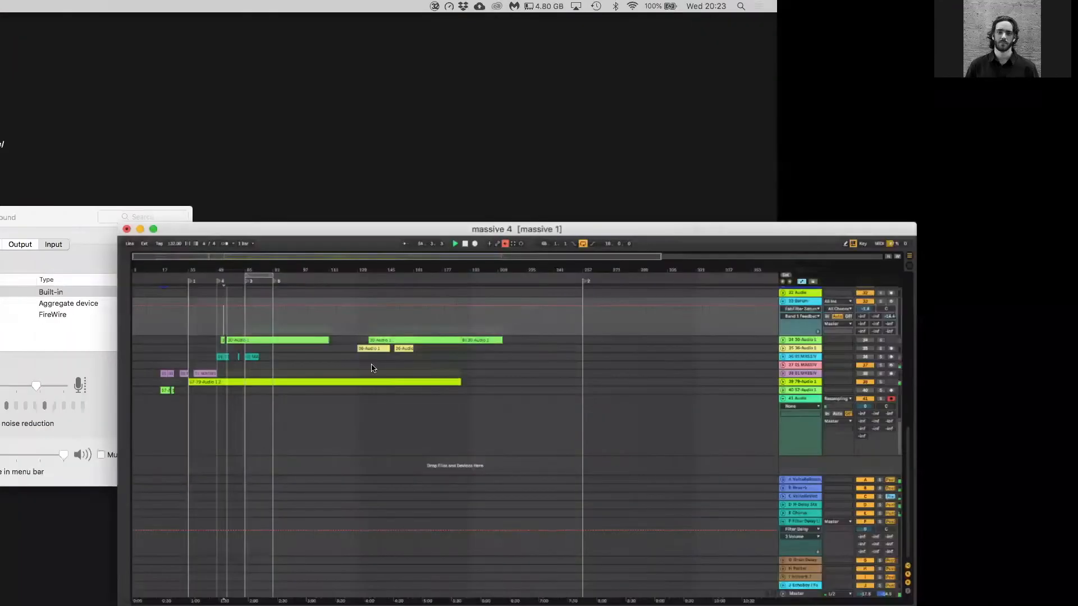
left_click_drag(267, 183, 260, 109)
left_click_drag(944, 580, 944, 580)
left_click_drag(836, 531, 1009, 605)
left_click_drag(451, 103, 393, 16)
key("ctrl+Up")
left_click(948, 522)
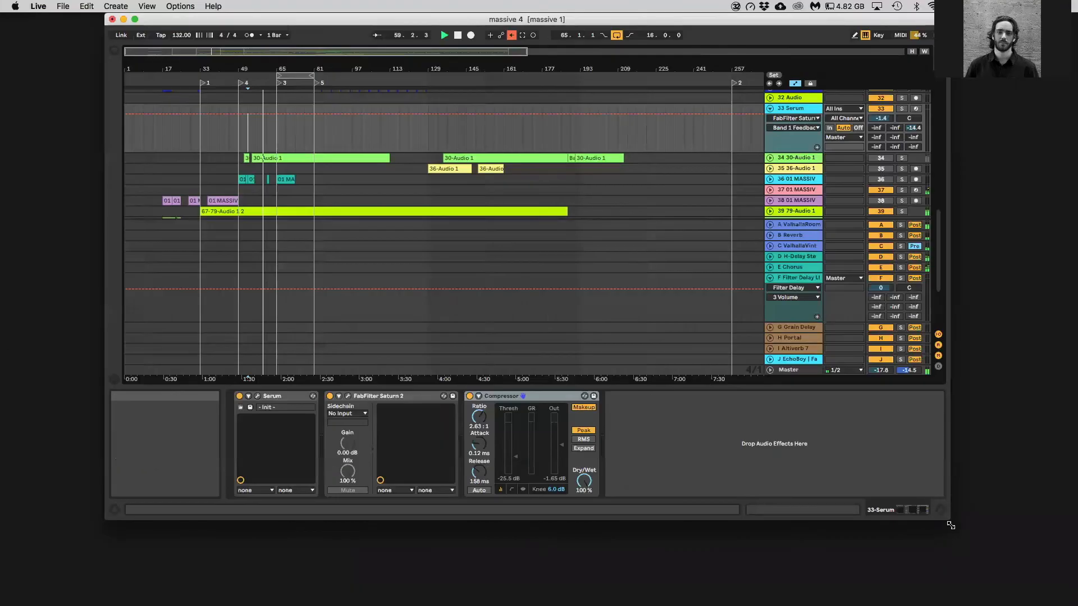
left_click_drag(950, 524, 1075, 604)
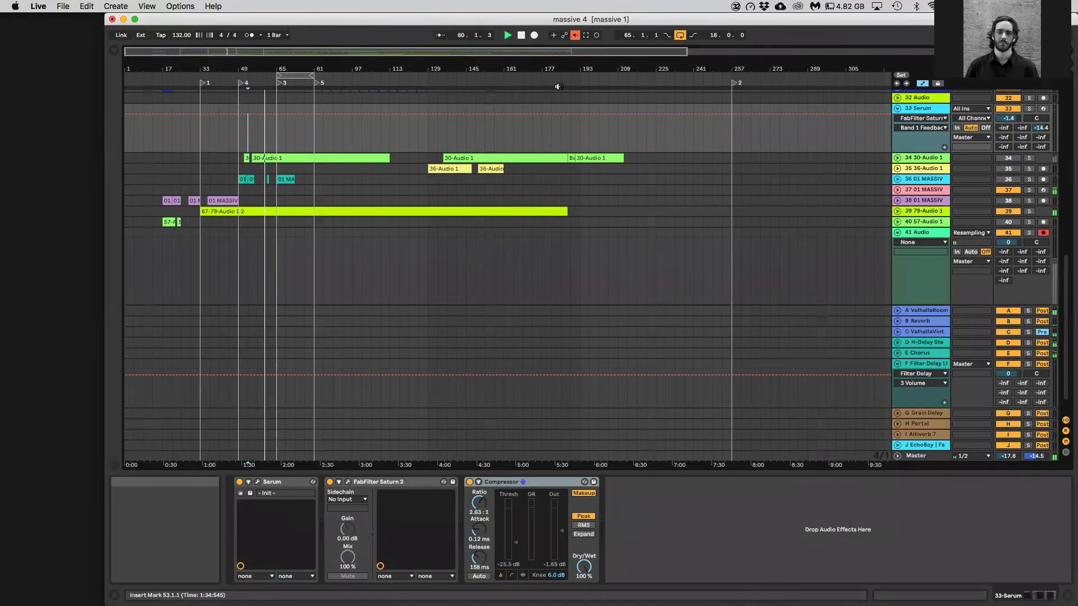
Record the resampled mix into the 41 Audio track from about bar 61 to bar 64, and fold the track
left_click(535, 36)
left_click_drag(250, 51, 852, 331)
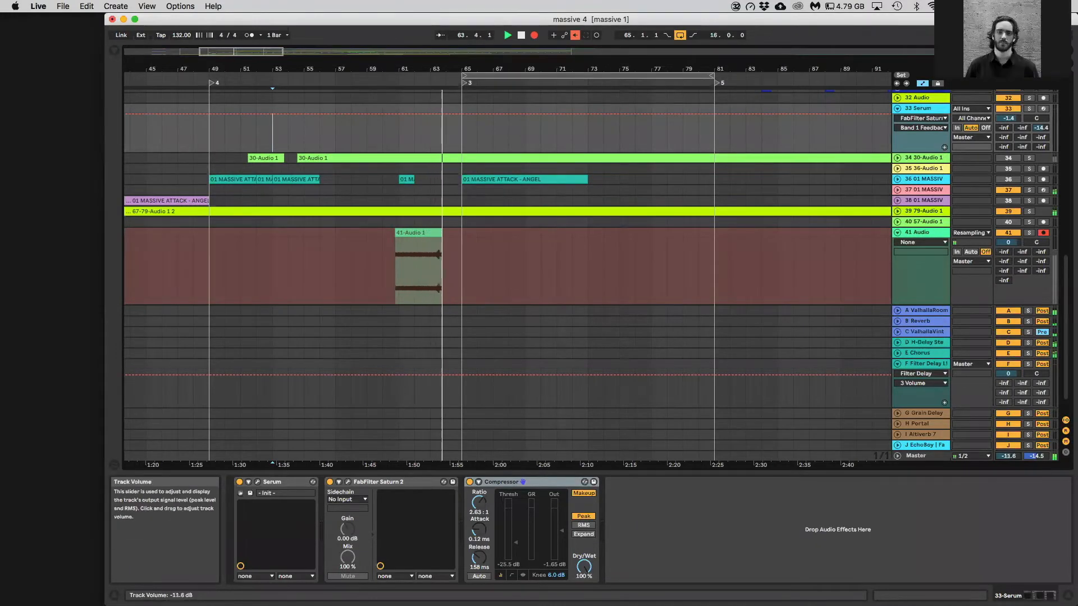
key("space")
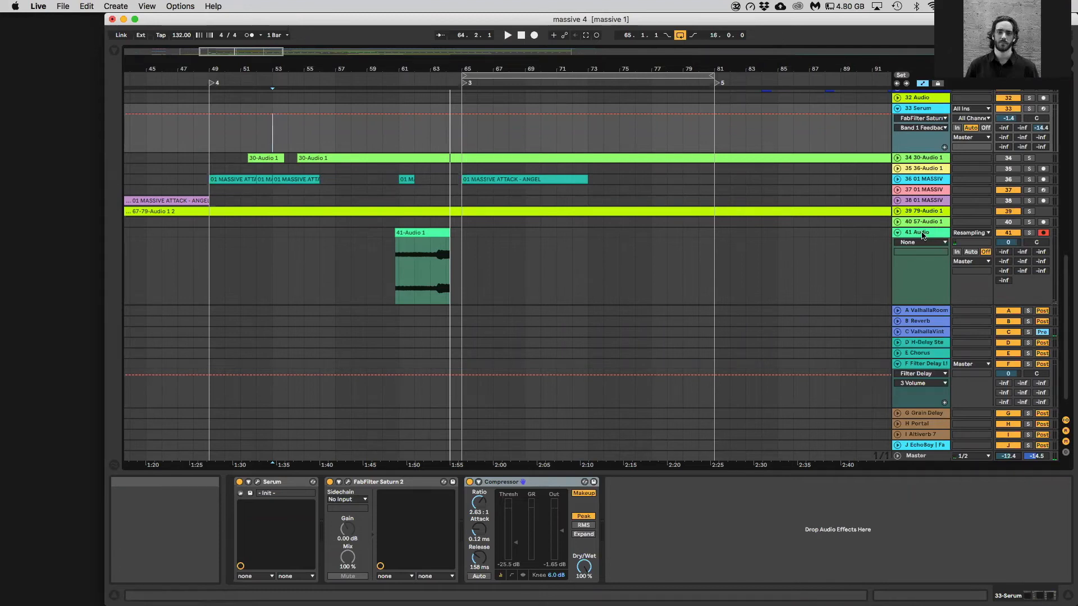
left_click(897, 231)
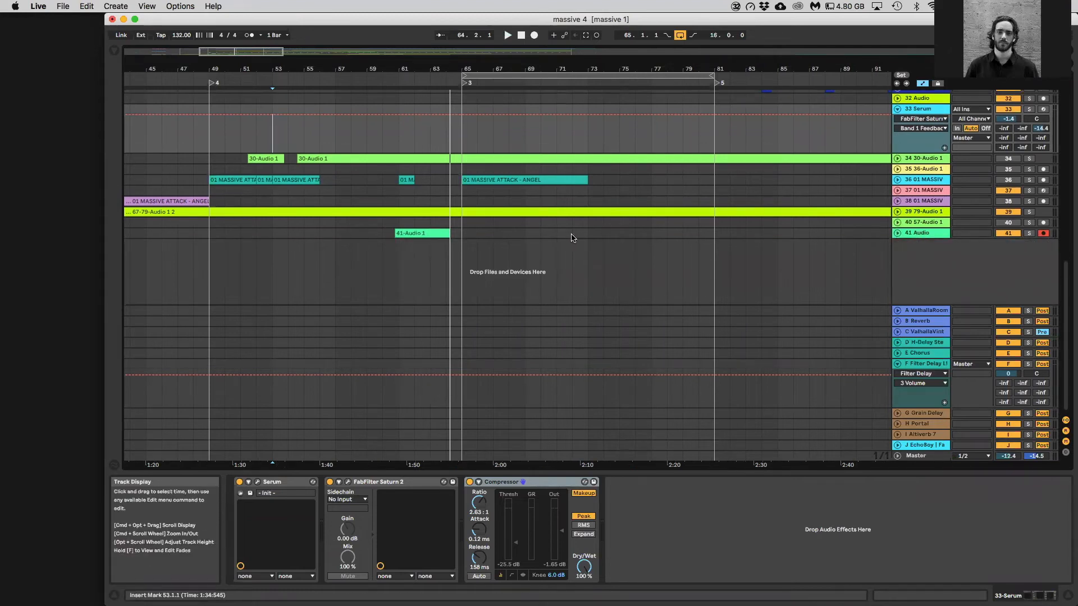
Select the 33 Serum track and insert a new audio track directly below it
scroll(796, 332, "up", 1)
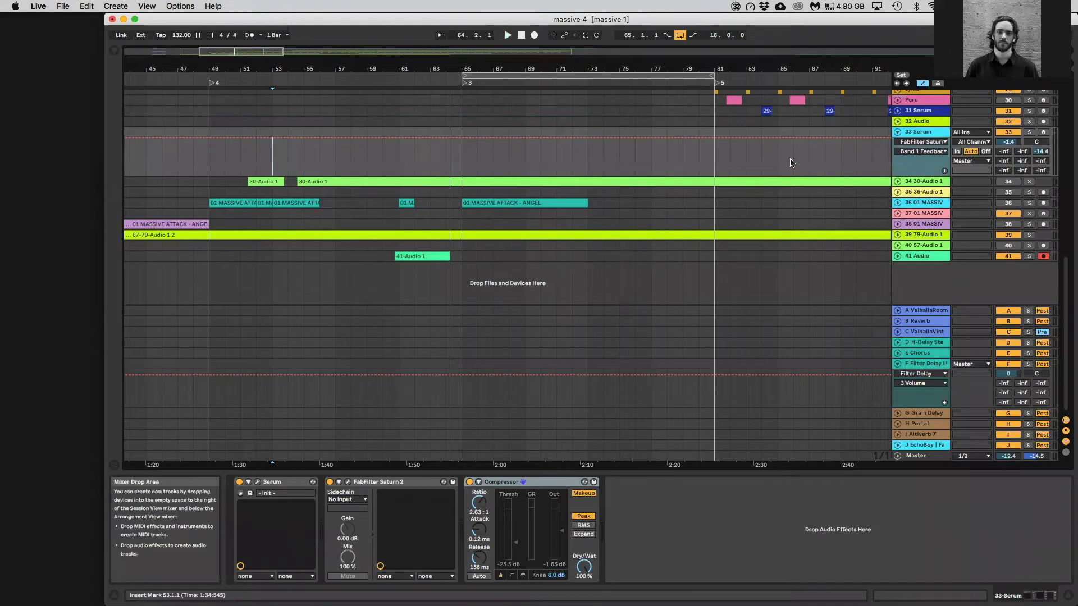
left_click(897, 132)
left_click(897, 133)
left_click(936, 135)
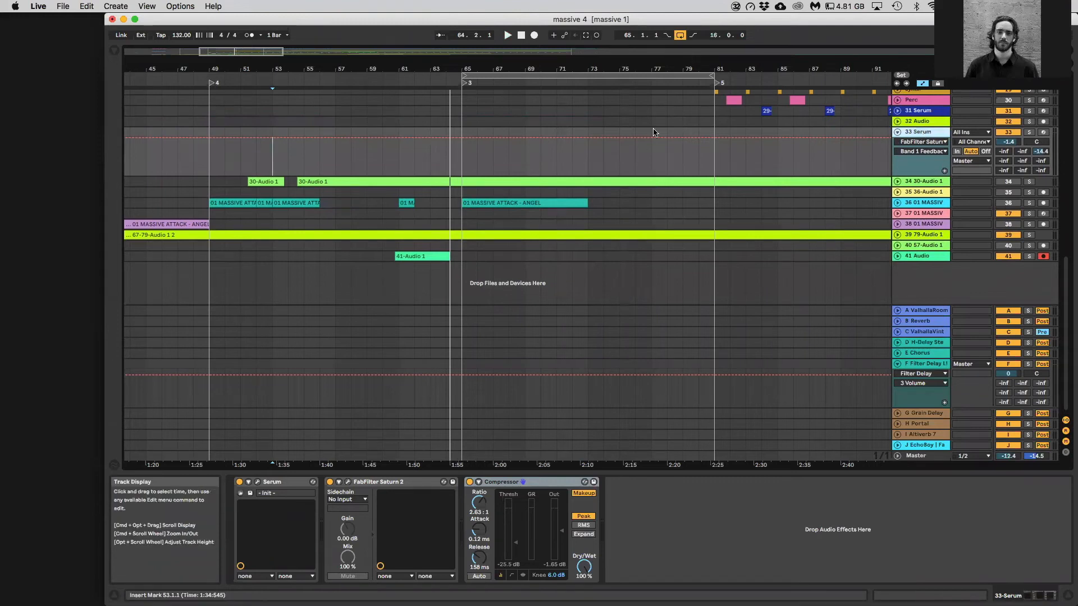
left_click(602, 137)
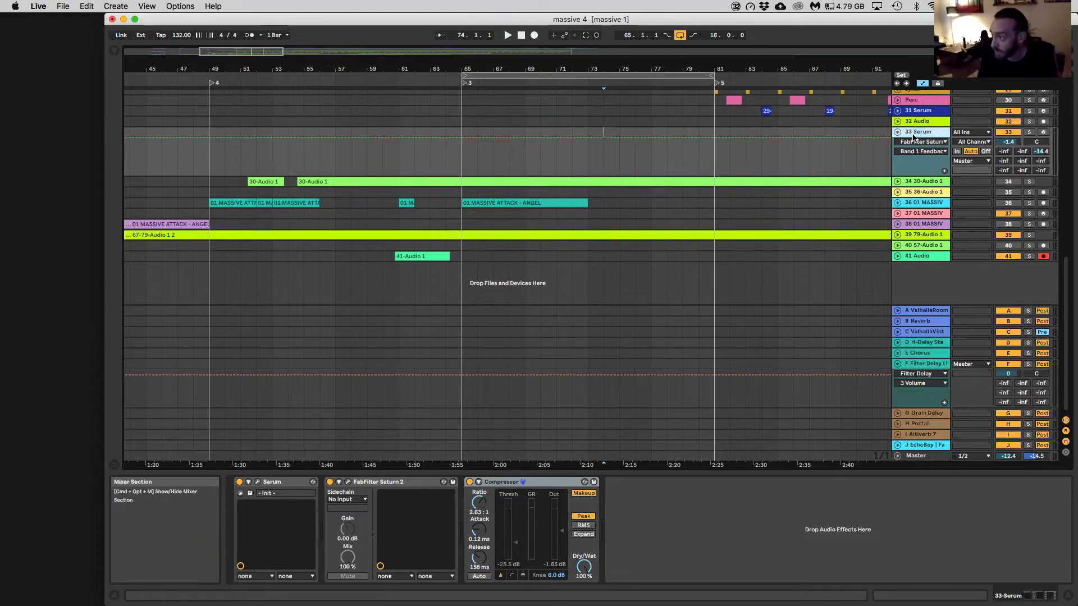
key("super+t")
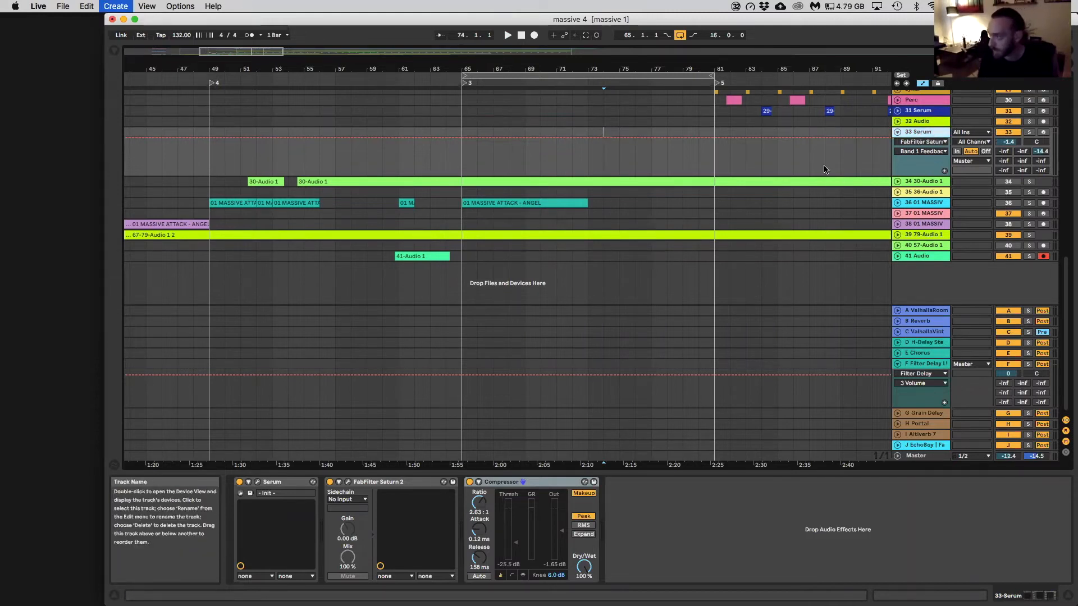
Unfold the D H-Delay return track and set the 34 Audio track's input to D-H-Delay Stereo | FabFilter Pro-Q 3 | Compressor
left_click(969, 181)
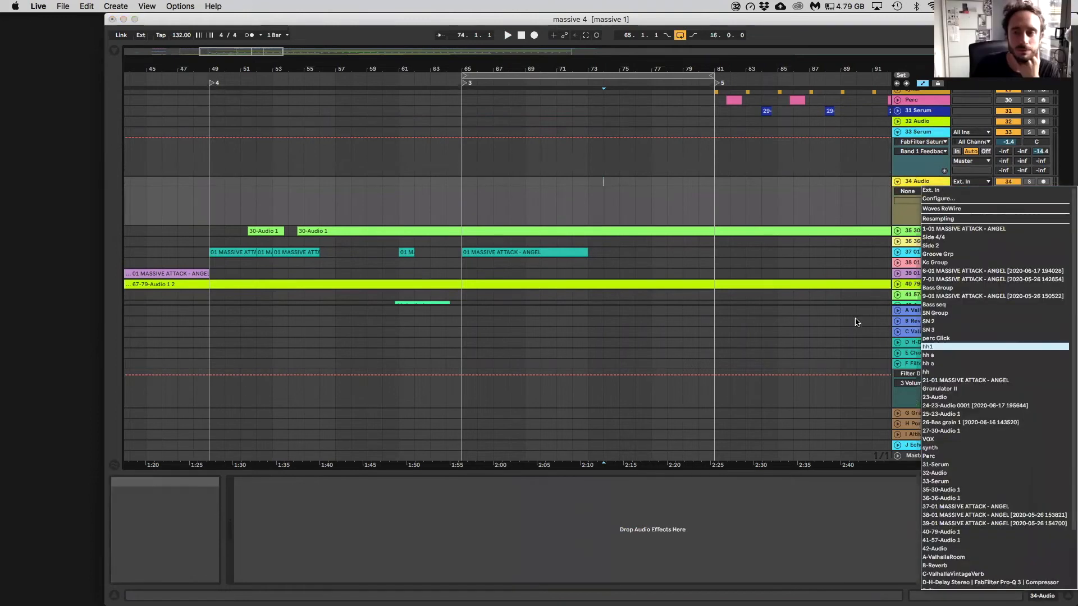
left_click(790, 161)
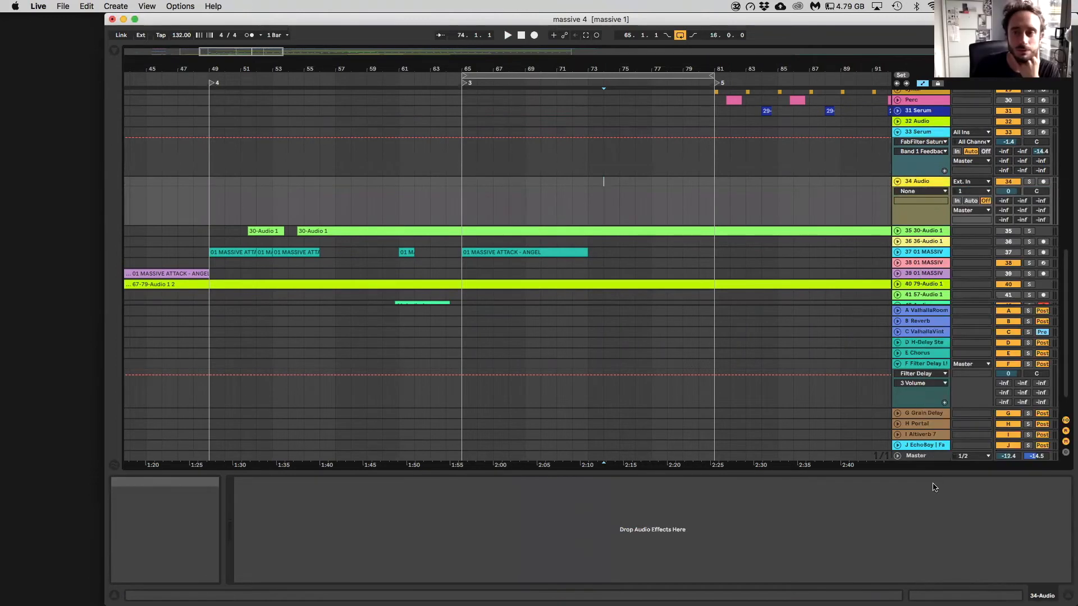
left_click(923, 342)
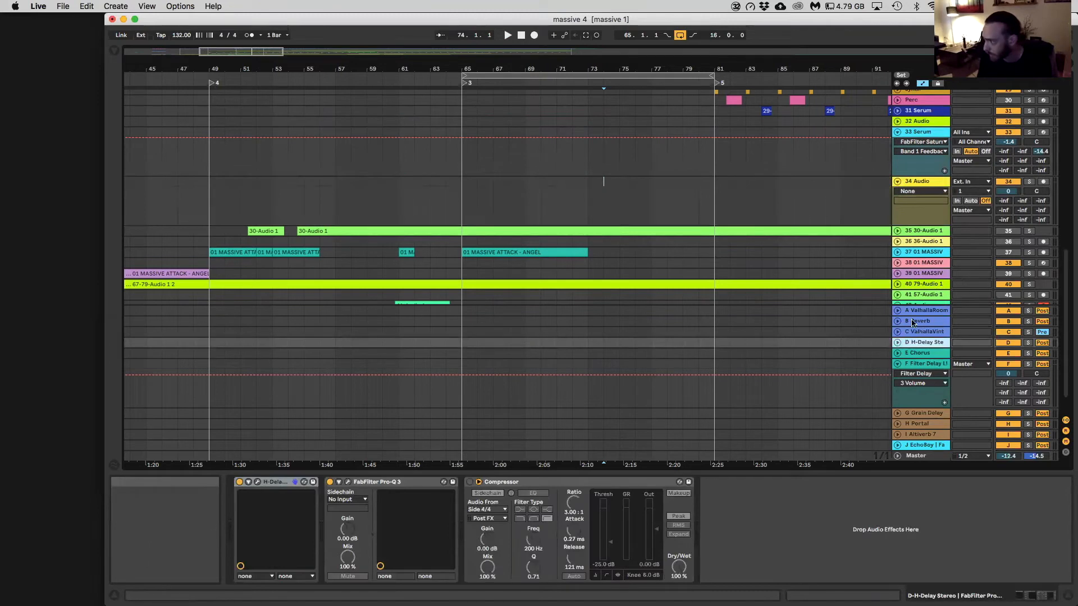
left_click(898, 342)
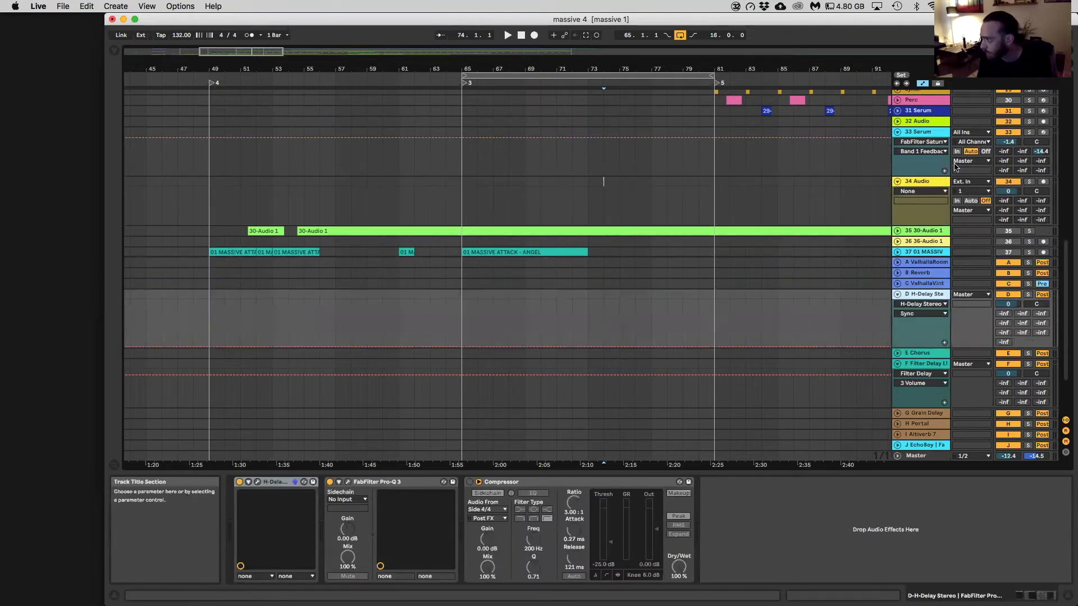
left_click(919, 171)
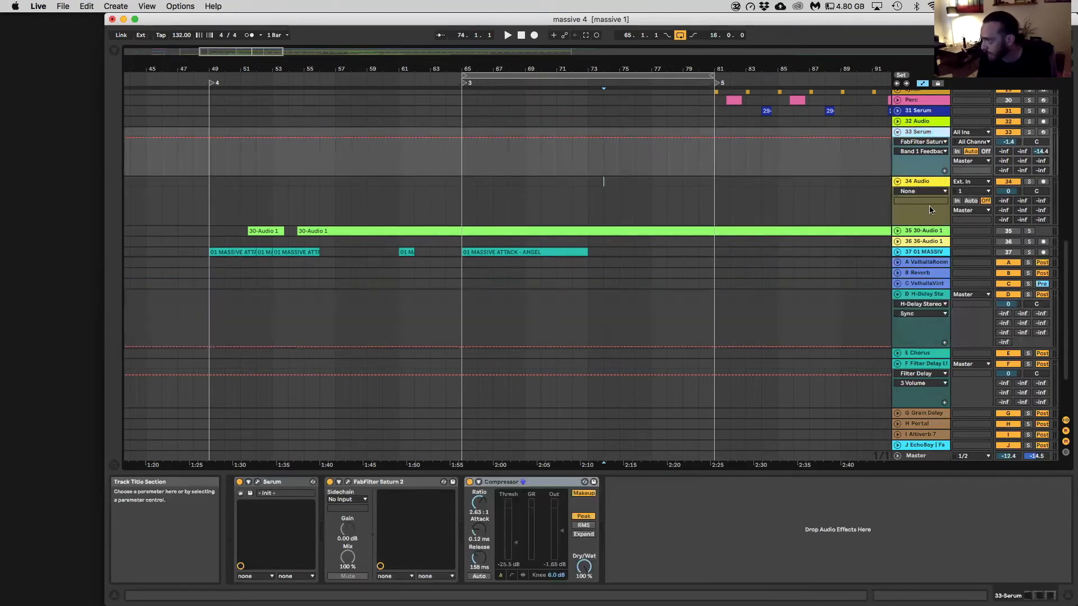
left_click(970, 183)
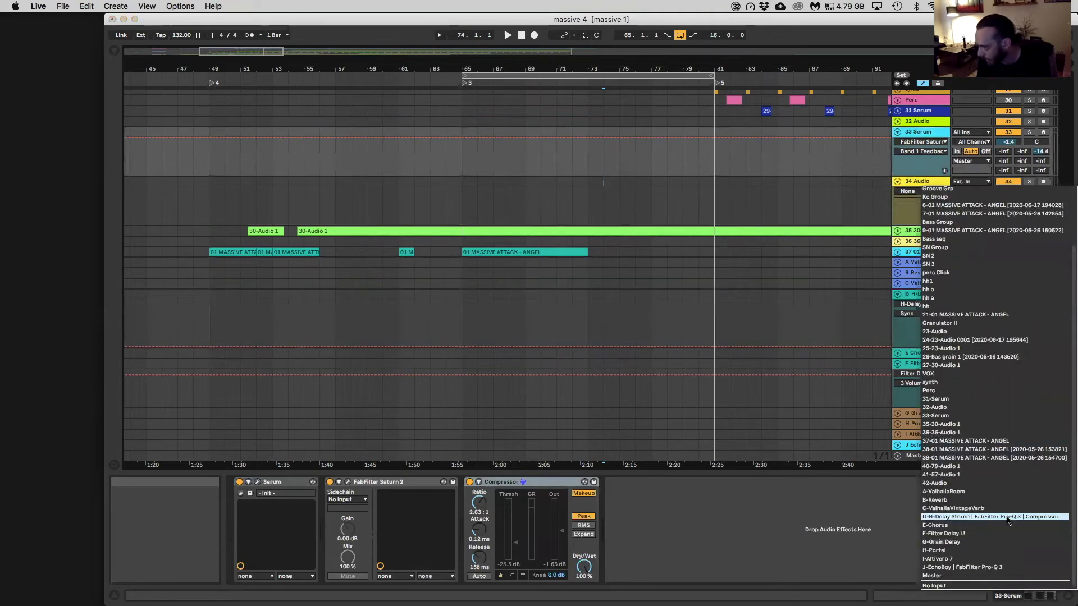
left_click(1007, 181)
Solo the 33 Serum track and start playback from bar 66
left_click(1029, 132)
left_click(479, 162)
key("space")
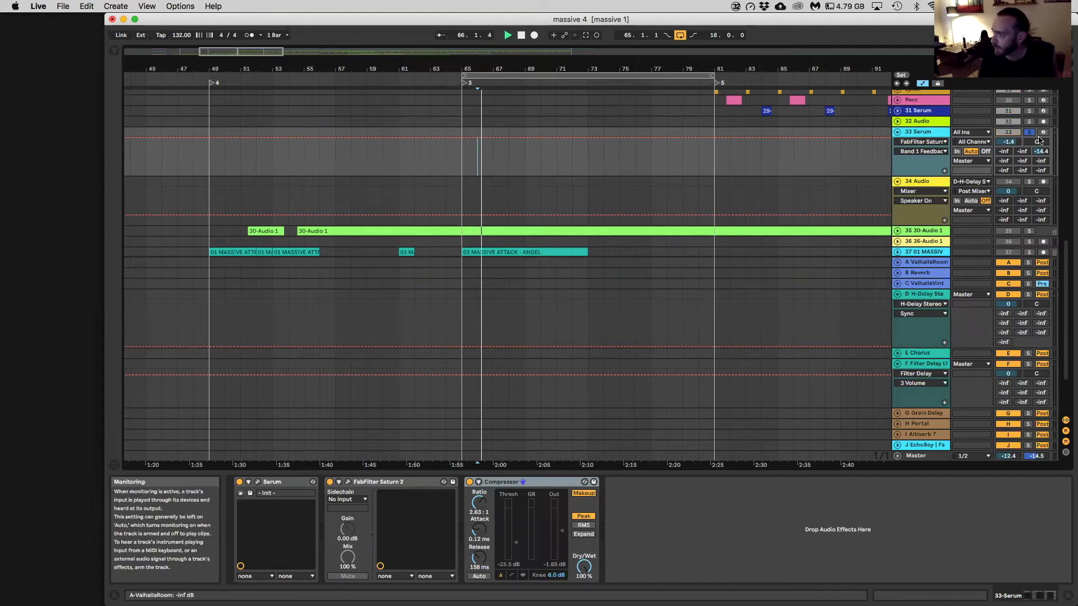
Arm 33 Serum with its D-H-Delay send at 0 dB and open the H-Delay plug-in on the D return track
left_click_drag(1003, 161, 1002, 109)
left_click(923, 181)
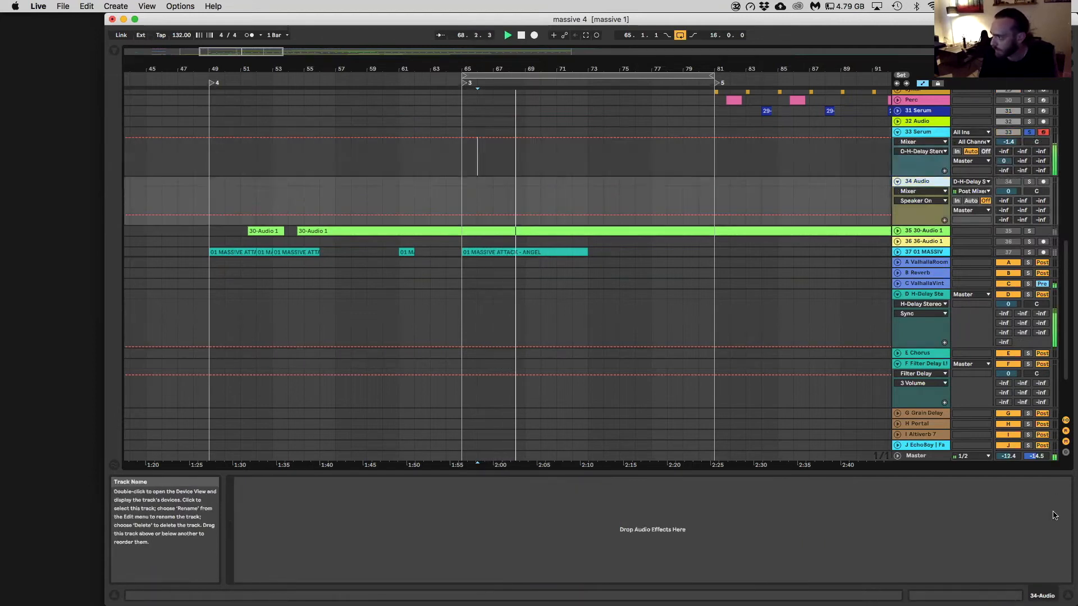
left_click(928, 298)
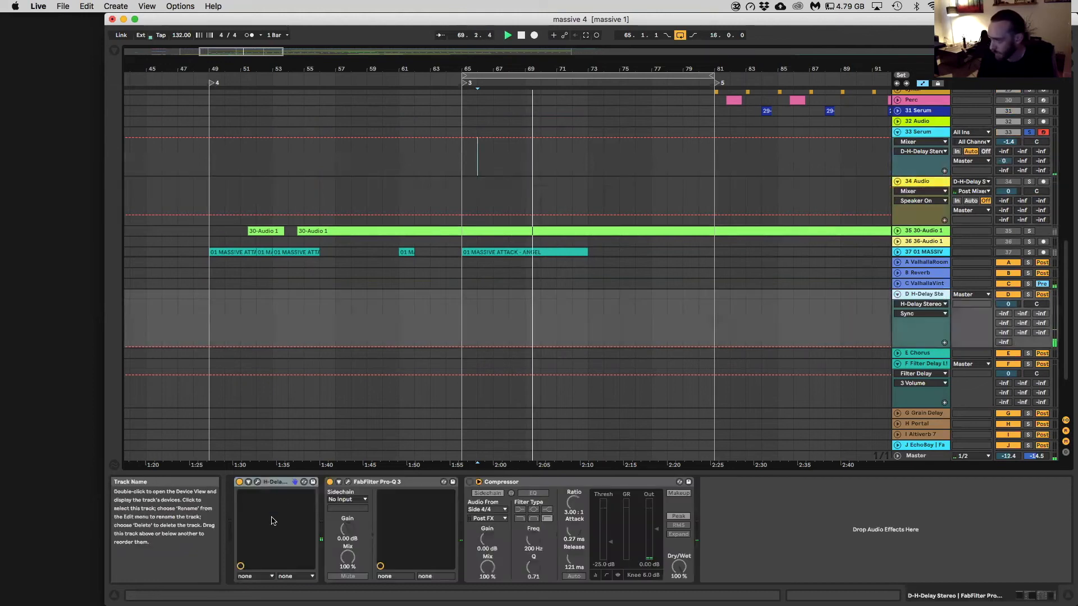
left_click(267, 487)
left_click_drag(275, 405, 394, 227)
Adjust H-Delay's feedback, set its delay time to 1/4 T, and move the plug-in window clear of the tracks
left_click(528, 282)
mouse_move(528, 282)
left_mouse_down()
mouse_move(528, 247)
mouse_move(528, 274)
left_mouse_up()
left_click(355, 289)
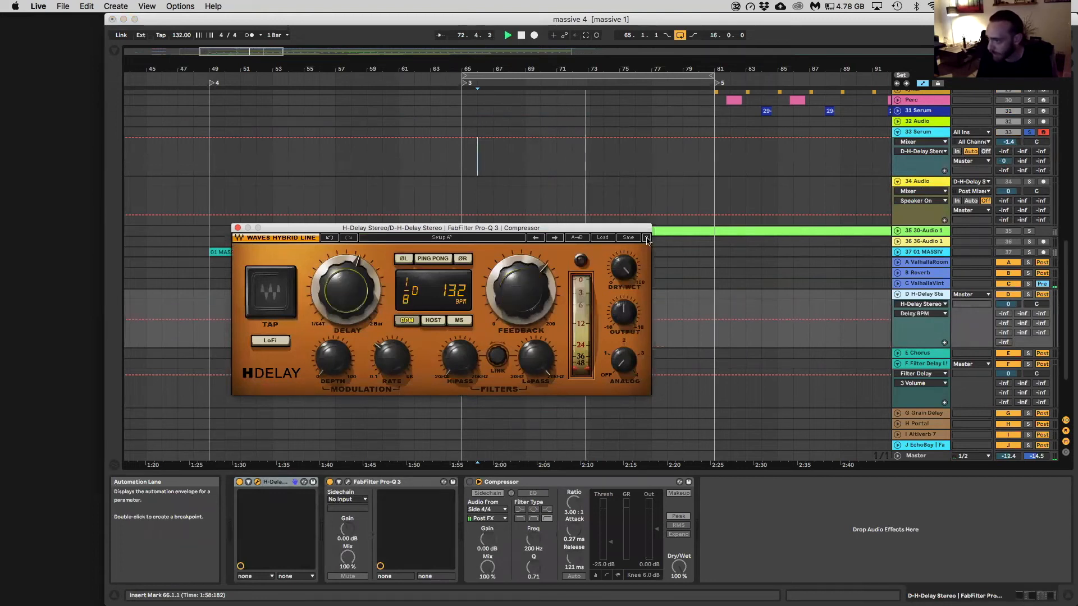
mouse_move(355, 289)
left_mouse_down()
mouse_move(355, 243)
mouse_move(355, 269)
left_mouse_up()
left_click_drag(436, 228, 739, 454)
left_click_drag(741, 408, 722, 356)
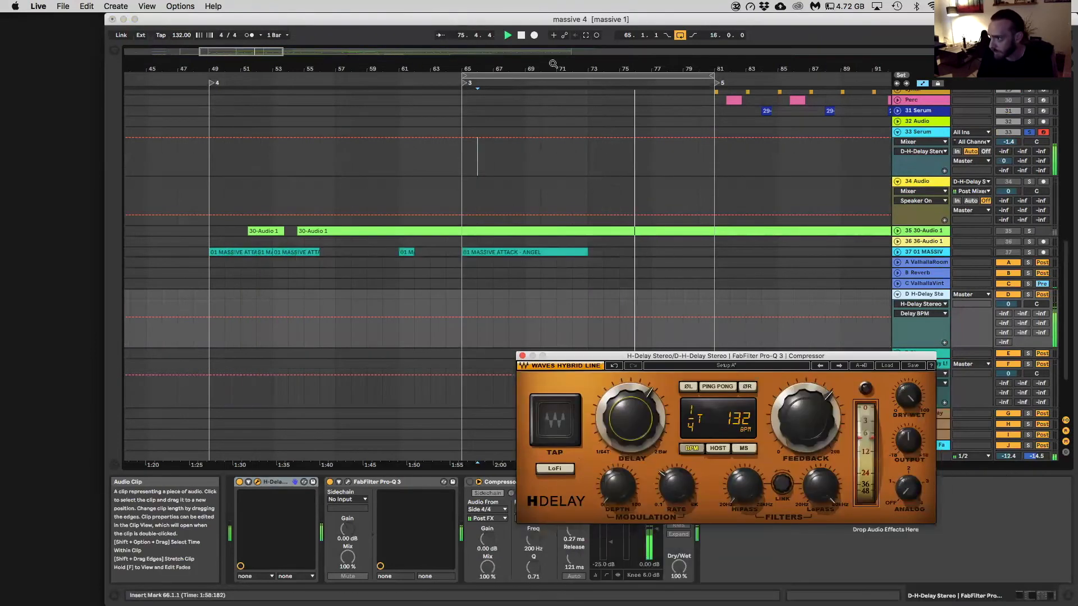
Start arrangement recording with 34 Audio armed while varying H-Delay's feedback and changing its delay time to 1/4
left_click(534, 35)
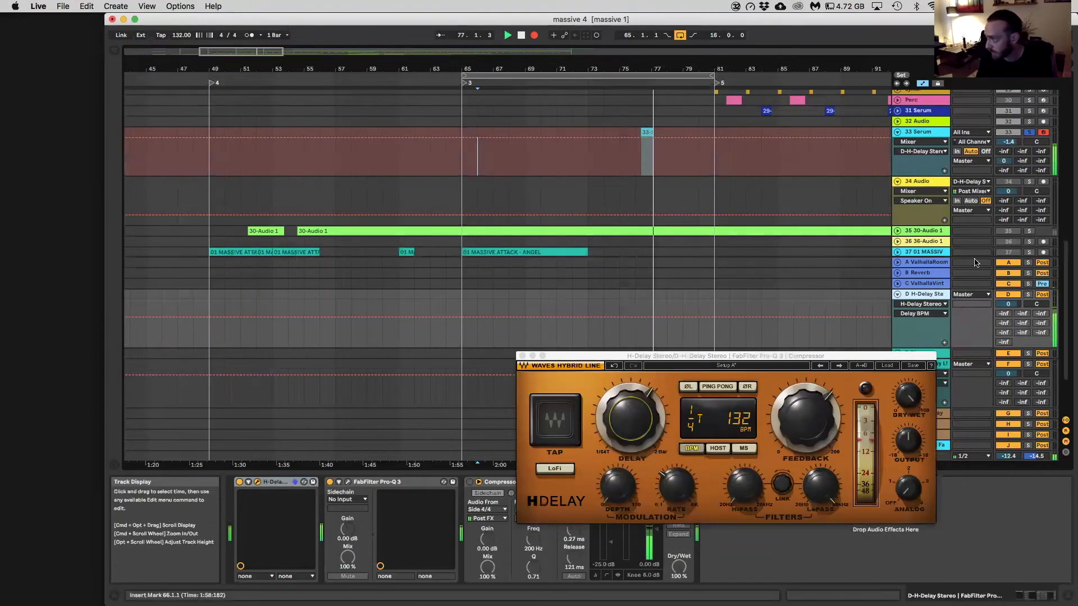
left_click(1043, 182)
left_click_drag(623, 394, 623, 443)
left_click_drag(618, 481, 577, 506)
left_click_drag(781, 439, 780, 393)
left_click_drag(645, 438, 654, 393)
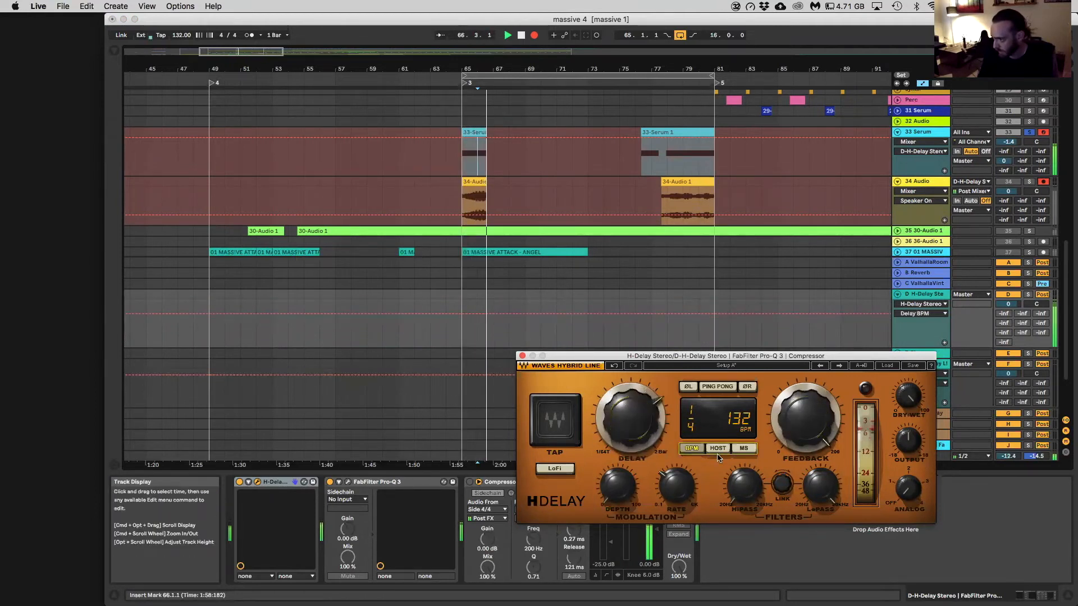
Switch H-Delay to MS timing, sweep the delay up to 3500 while recording, and stop the recording
left_click(744, 448)
left_click_drag(630, 418, 716, 243)
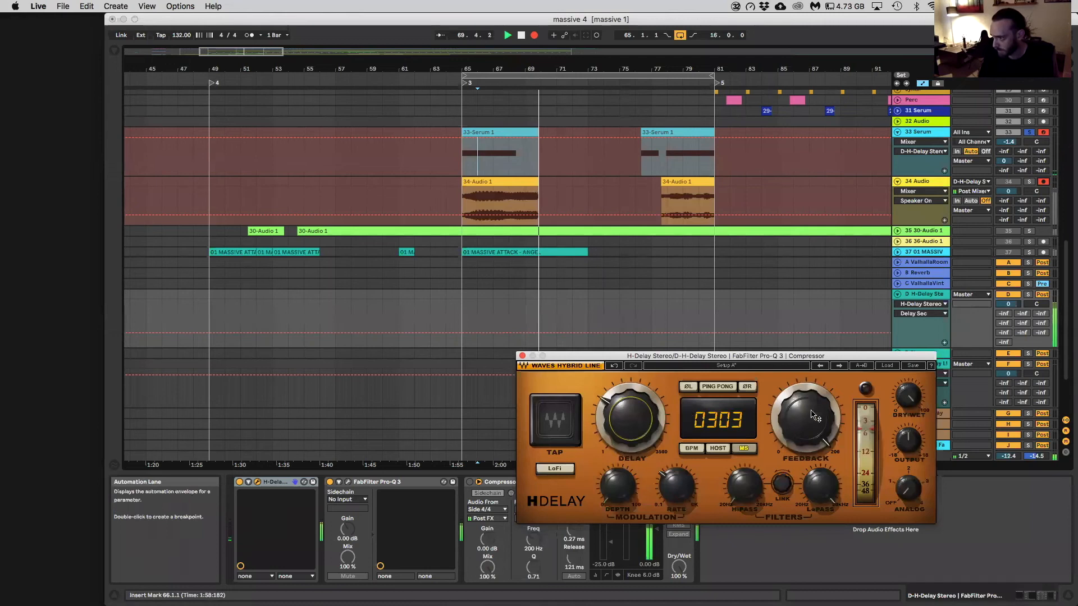
left_click_drag(630, 419, 626, 325)
key("space")
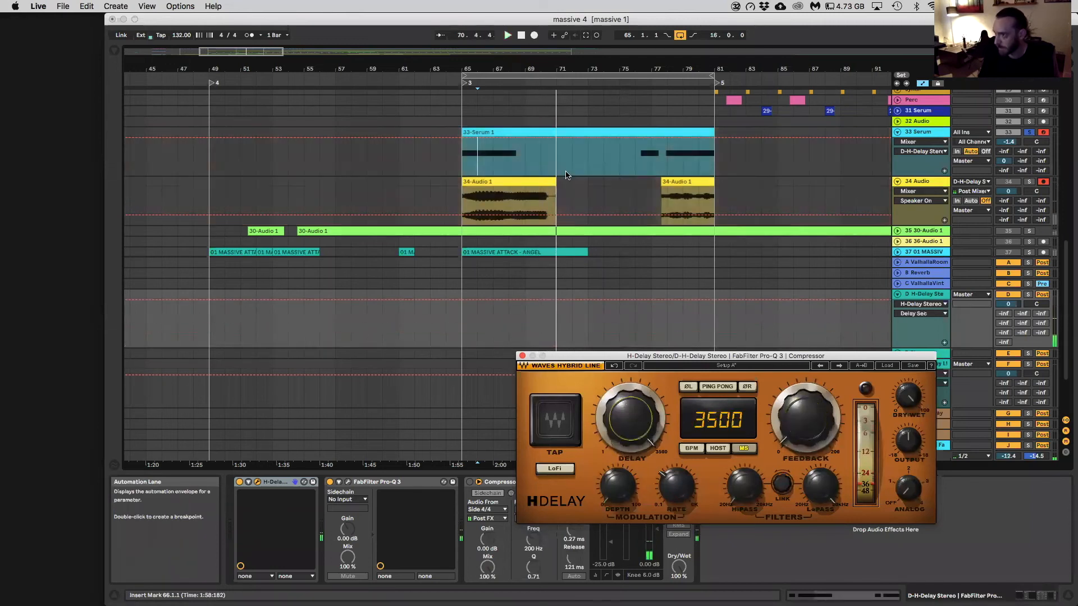
Solo 34 Audio, play back the recorded delay from bar 66, and select the first recorded clip
left_click(572, 182)
left_click(1029, 181)
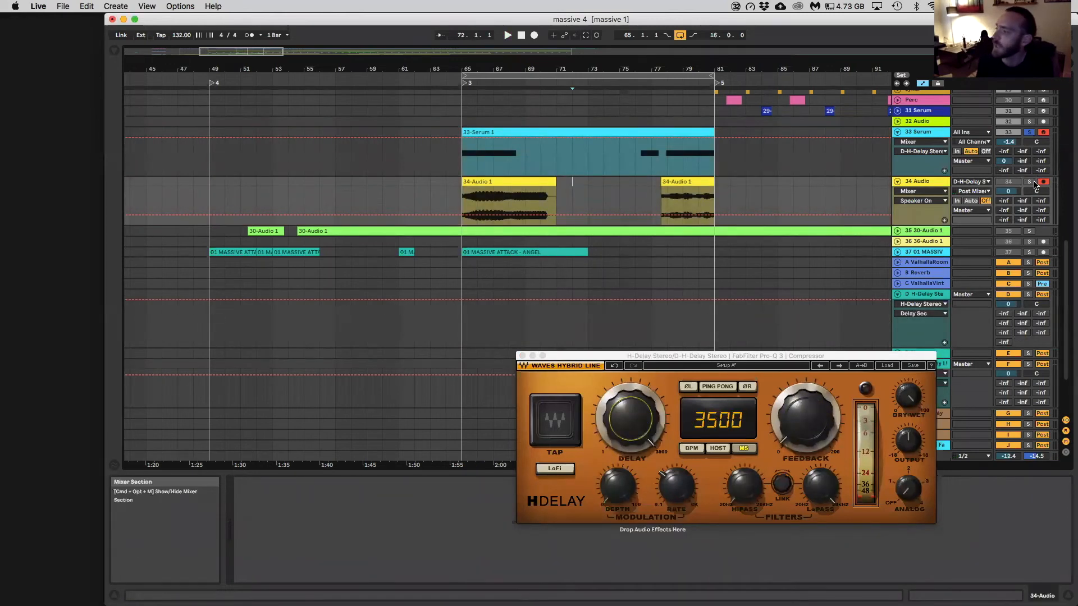
left_click(491, 205)
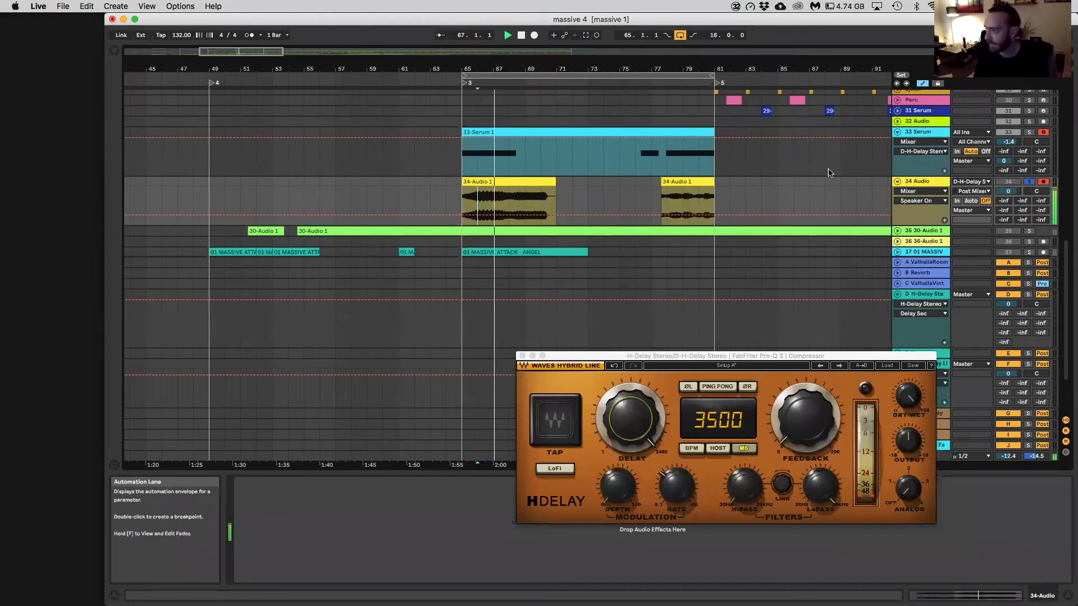
left_click(548, 196)
scroll(548, 196, "up", 3)
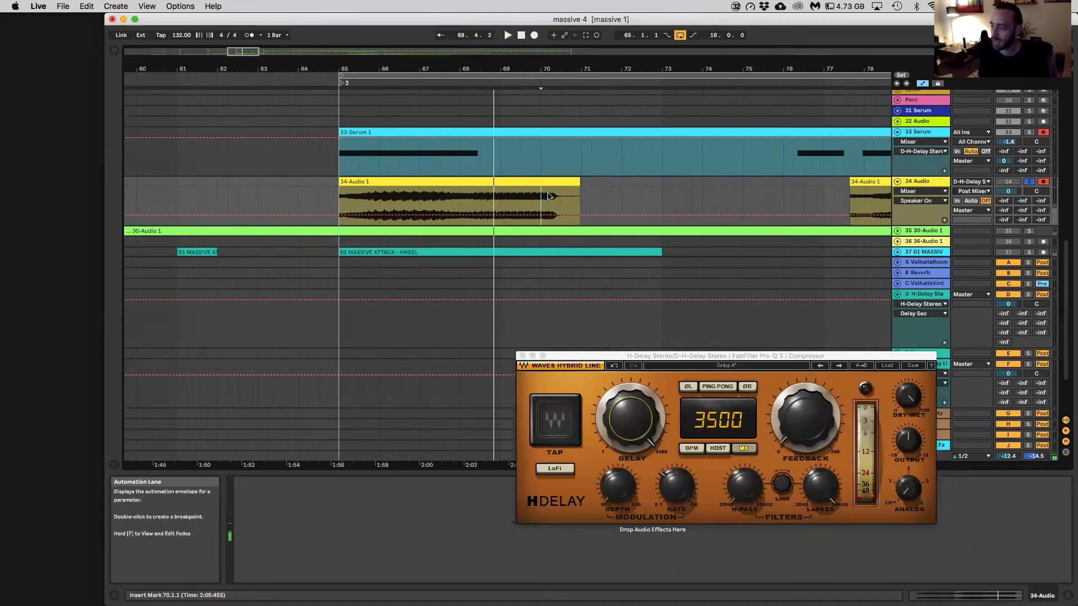
left_click_drag(240, 52, 240, 25)
left_click(476, 191)
left_click(457, 179)
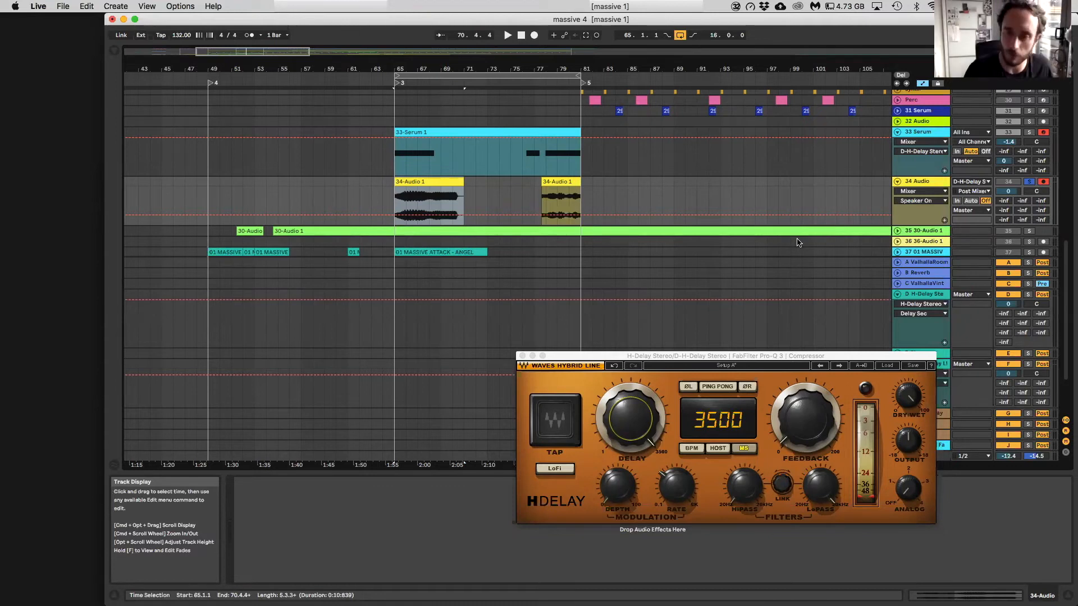
Close the H-Delay plug-in window, and unsolo and disarm the 34 Audio track
left_click(521, 180)
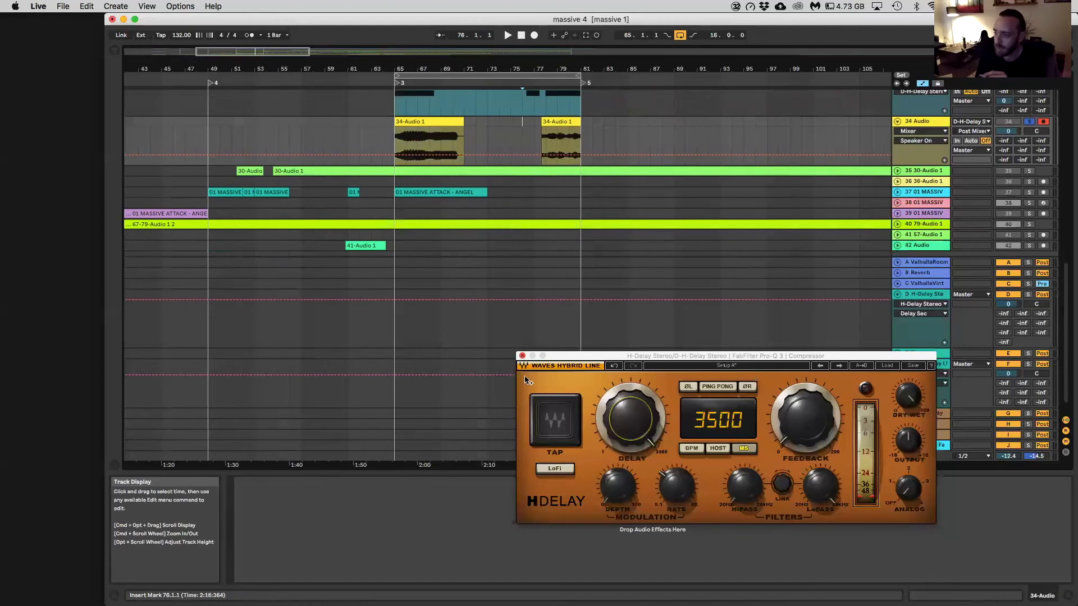
left_click(522, 356)
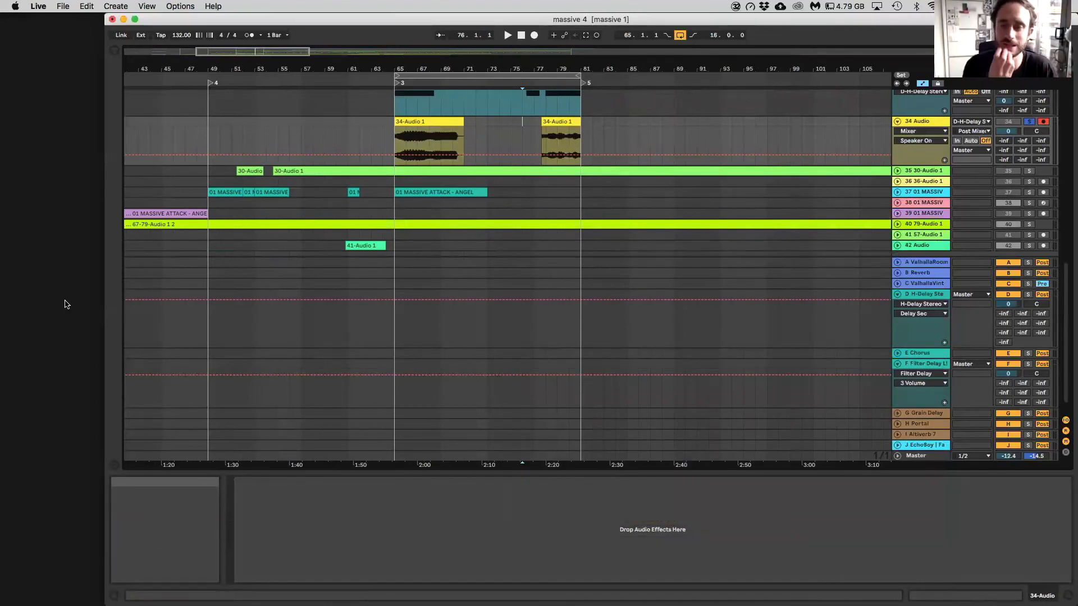
left_click(1029, 121)
left_click(1043, 121)
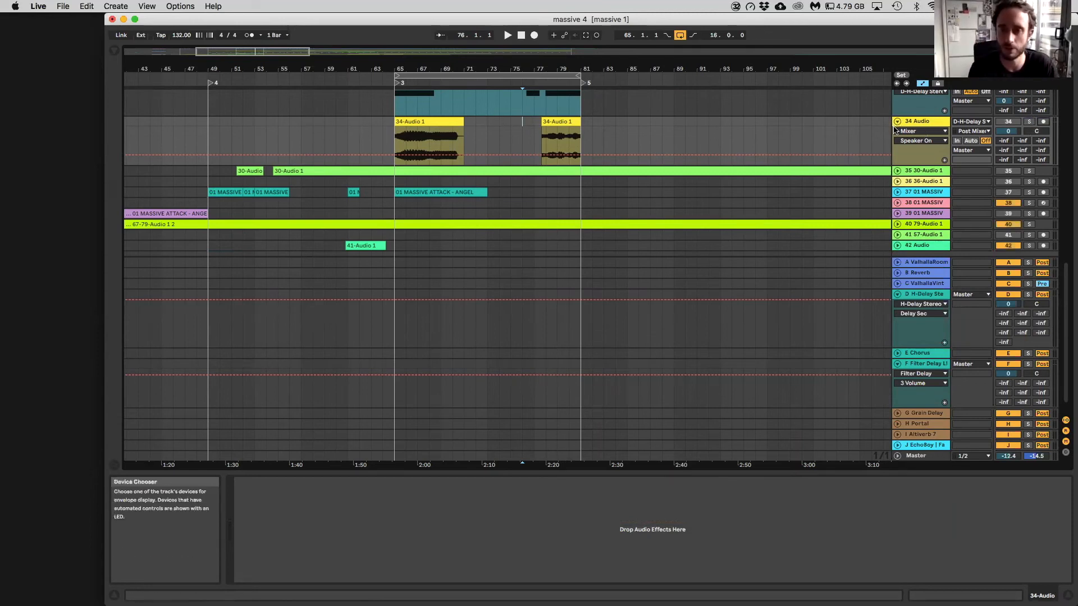
Set the 34 Audio track's input to the E-Chorus return
scroll(535, 174, "up", 3)
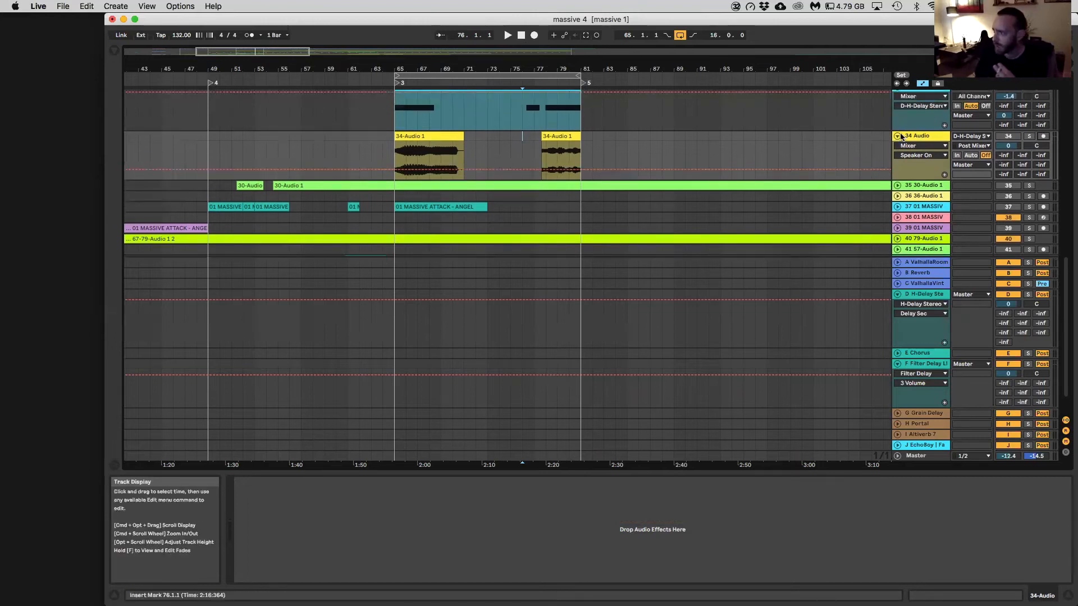
left_click(958, 135)
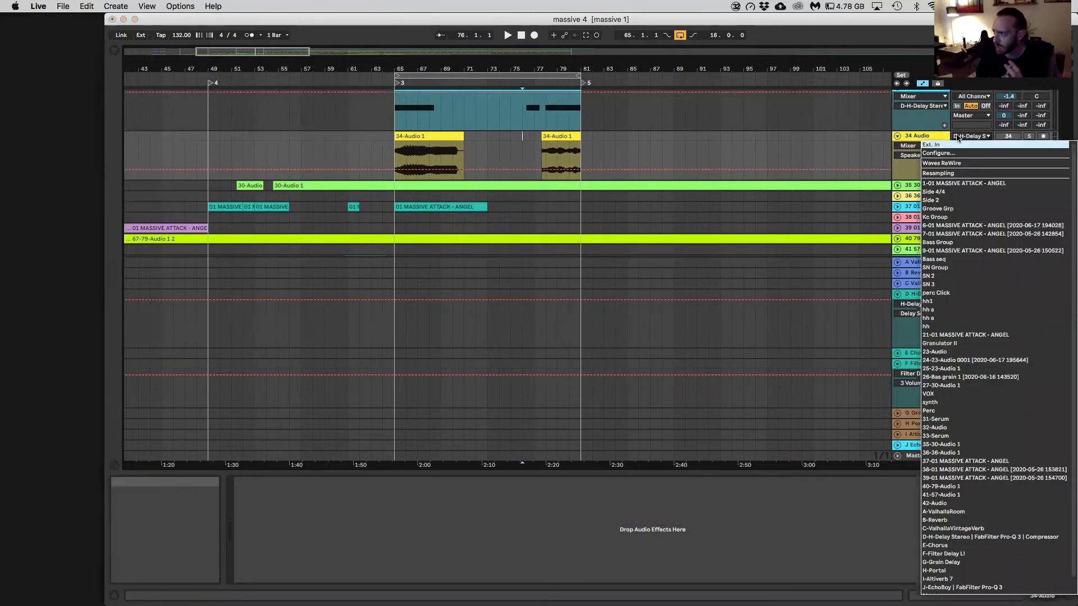
scroll(979, 488, "down", 1)
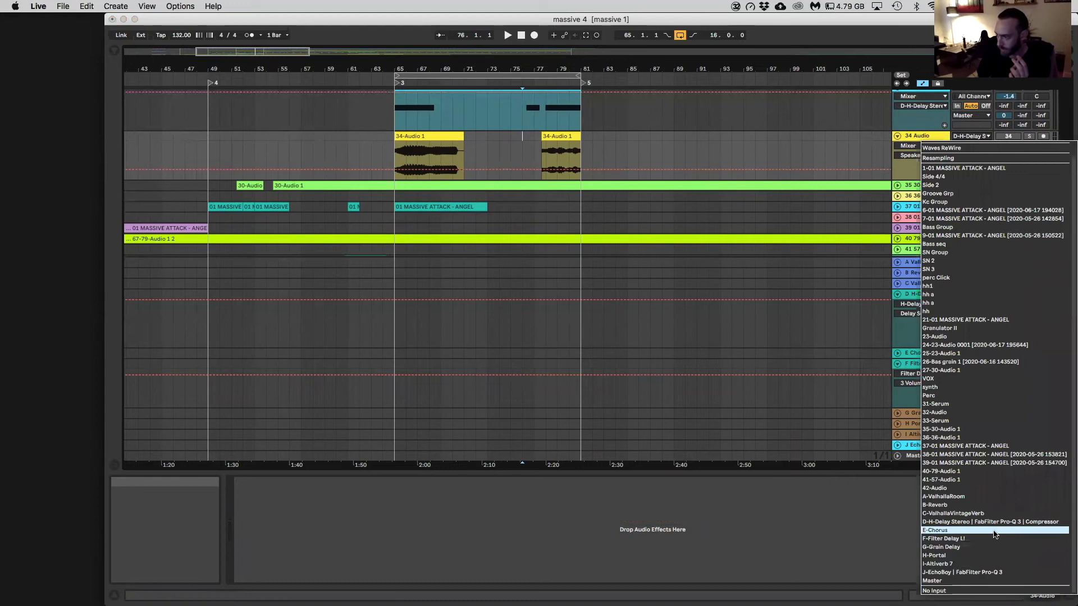
Solo 34 Audio and play back a short portion of its first clip from bar 67
left_click_drag(415, 150, 429, 151)
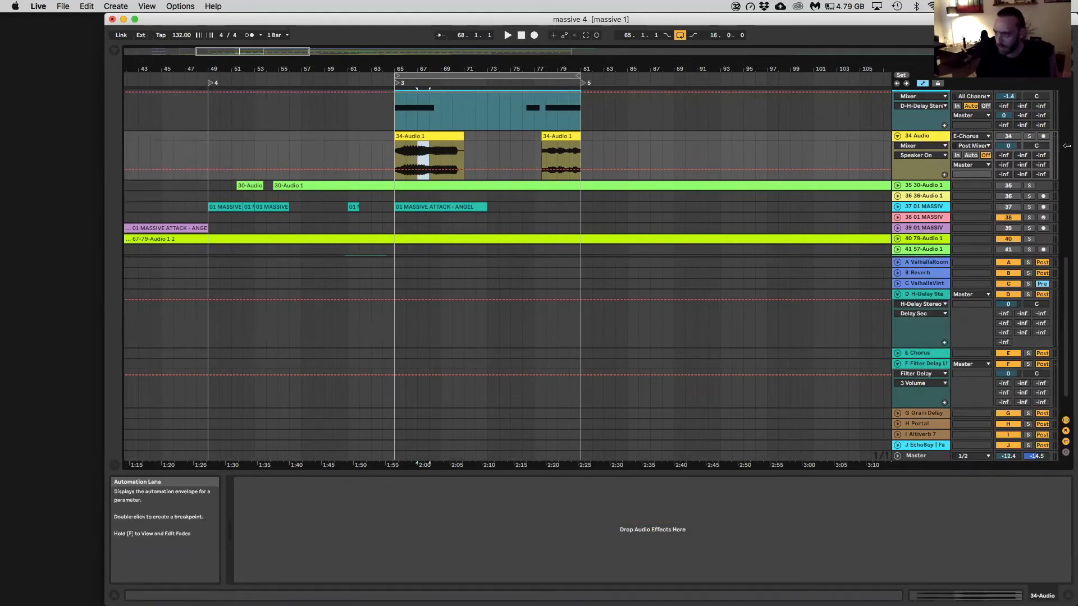
left_click(1029, 137)
key("space")
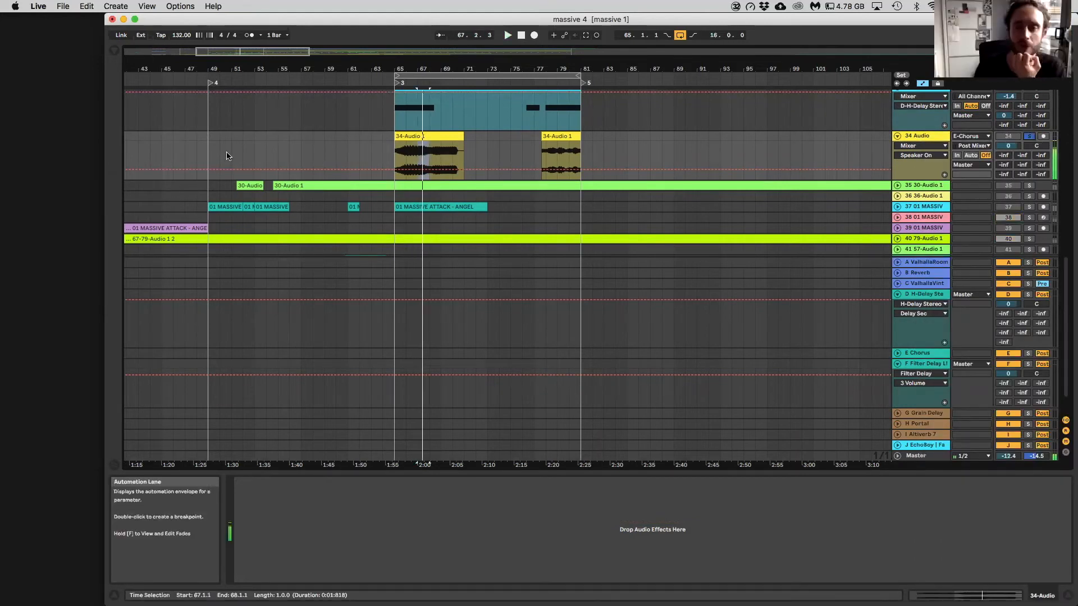
key("space")
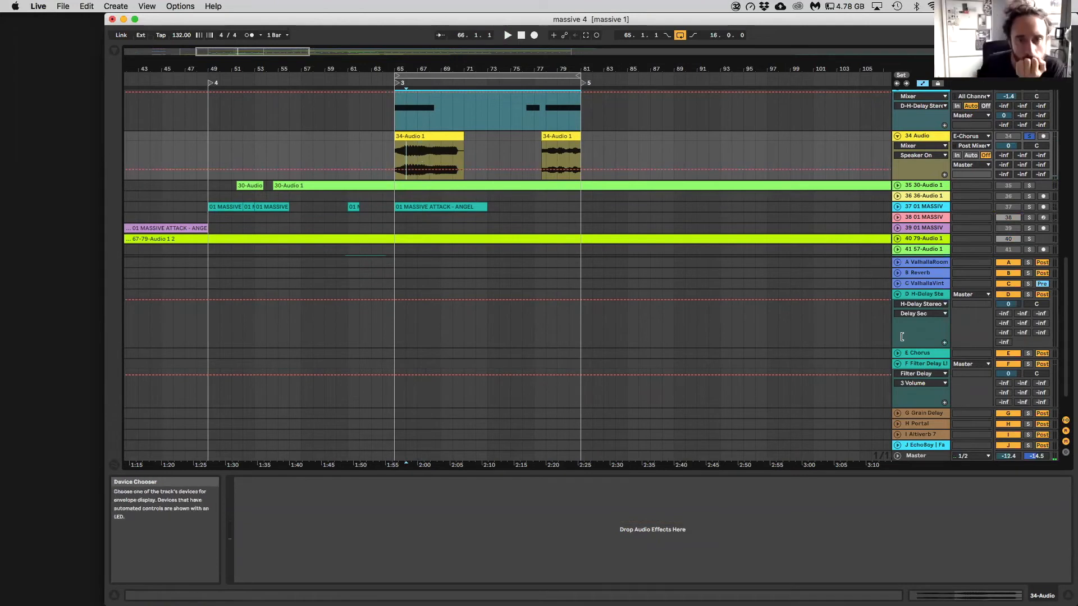
Select the 33 Serum track to view its devices and reopen the D return's H-Delay plug-in window
scroll(937, 163, "up", 3)
left_click(934, 147)
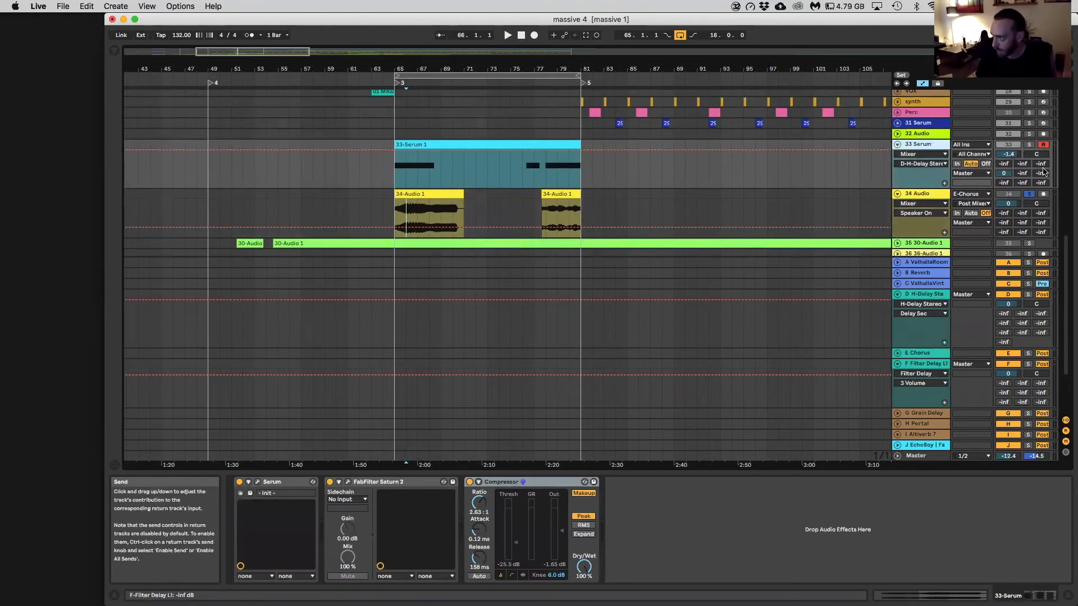
left_click(923, 298)
left_click(257, 482)
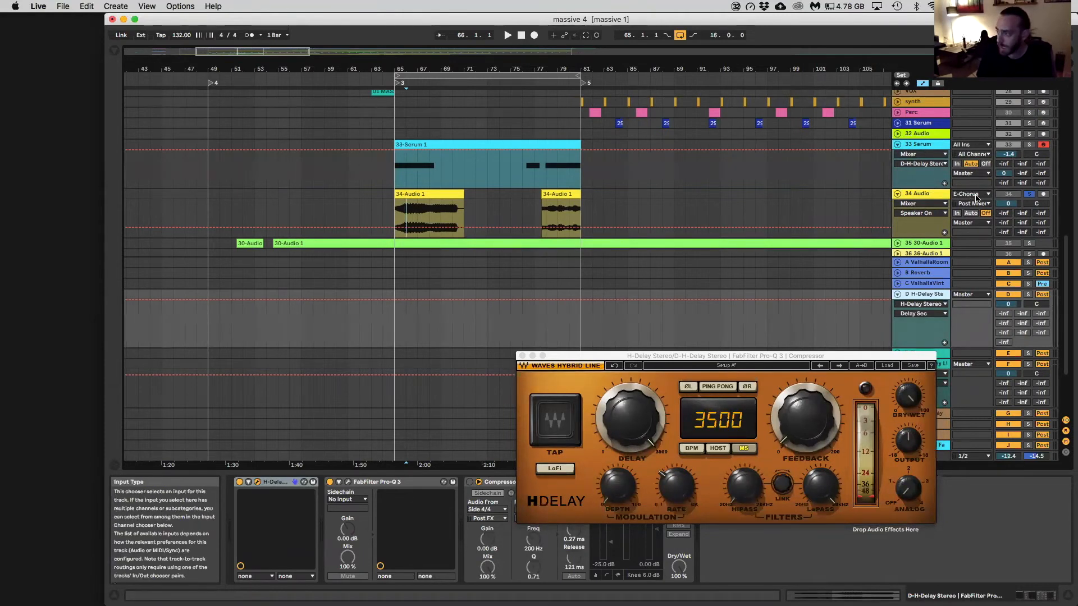
Unsolo 34 Audio, disarm 33 Serum, and fold both tracks
left_click(897, 193)
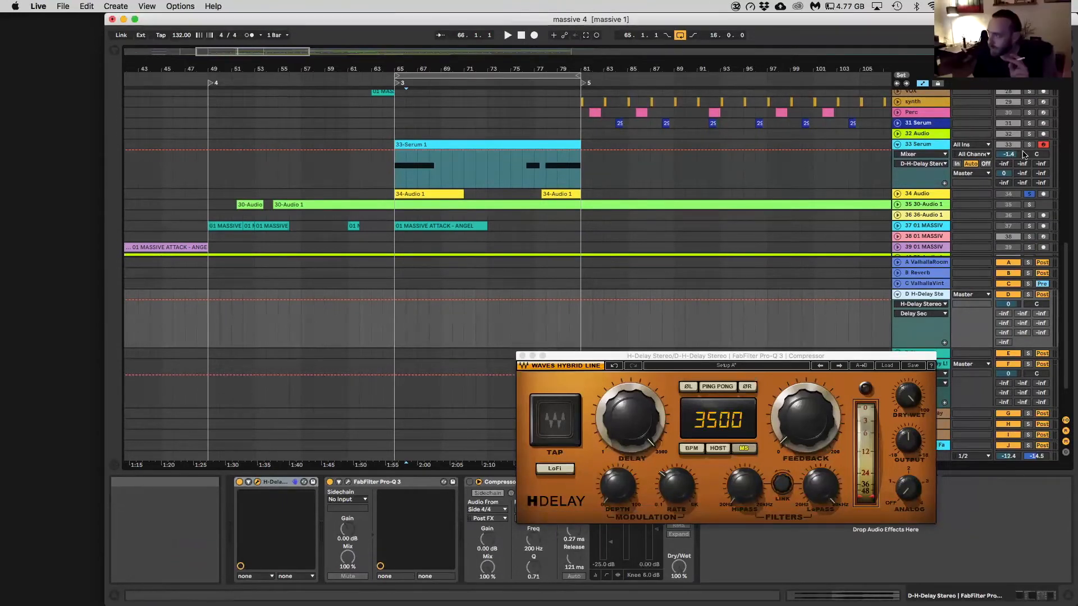
left_click(1043, 145)
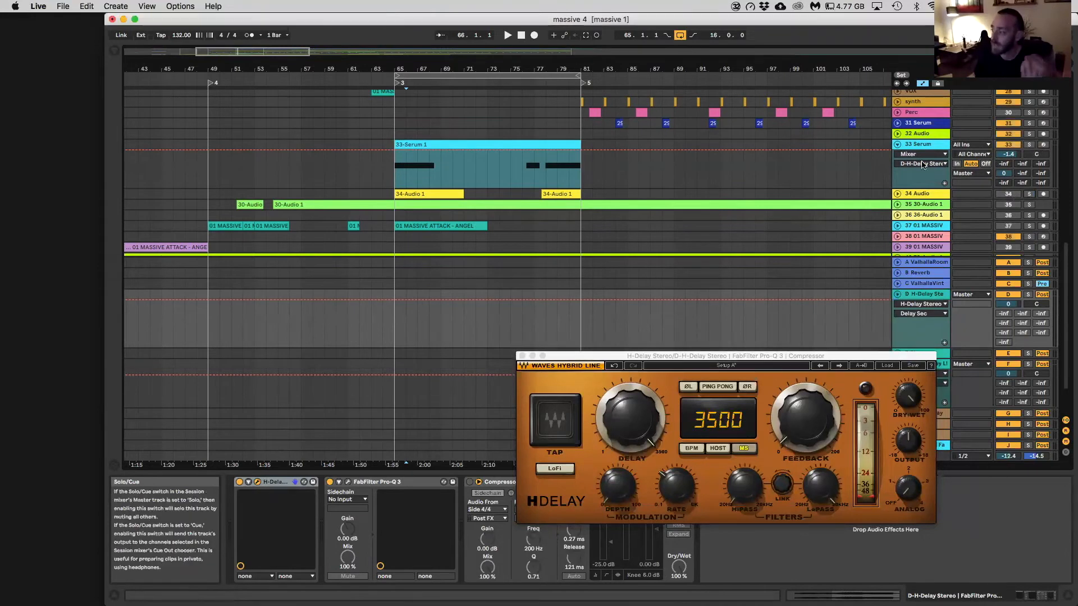
left_click(898, 146)
Solo and unfold the hh1 group and start playback from bar 115
scroll(897, 146, "up", 15)
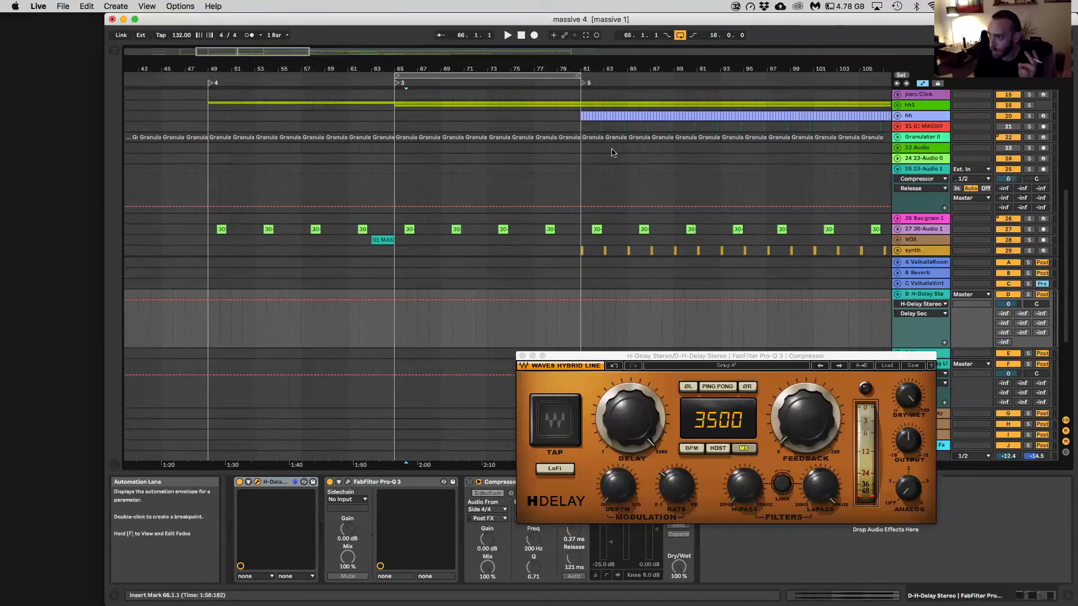
left_click_drag(257, 51, 257, 46)
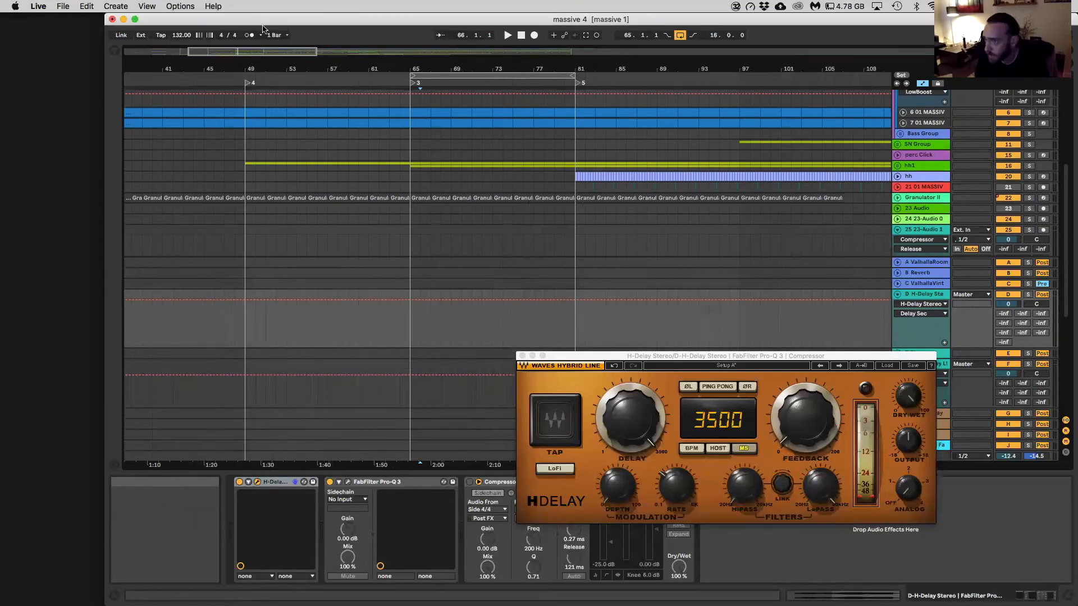
left_click_drag(281, 91, 281, 56)
left_click(1029, 166)
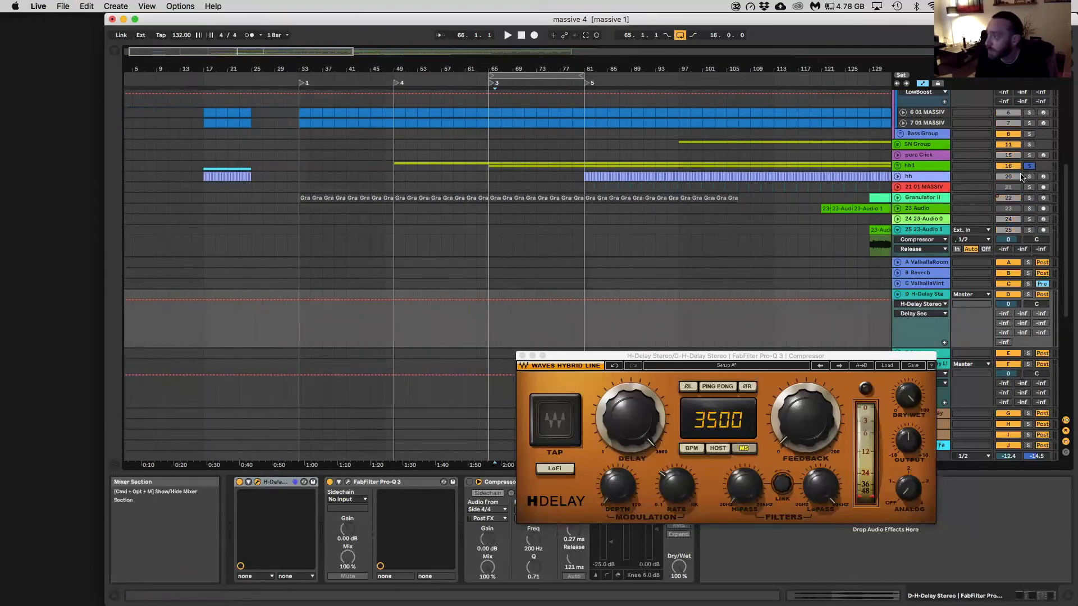
left_click(898, 165)
left_click(784, 161)
left_click(786, 166)
key("space")
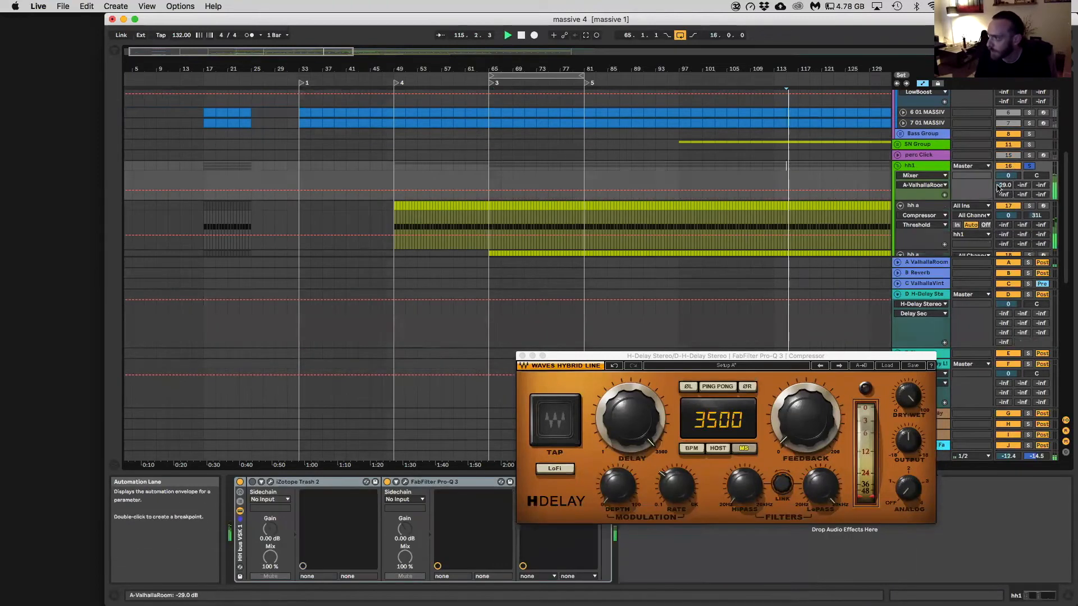
Close the H-Delay window, inspect the A return's ValhallaRoom, and raise hh1's A-ValhallaRoom send to -14.7 dB
left_click(925, 262)
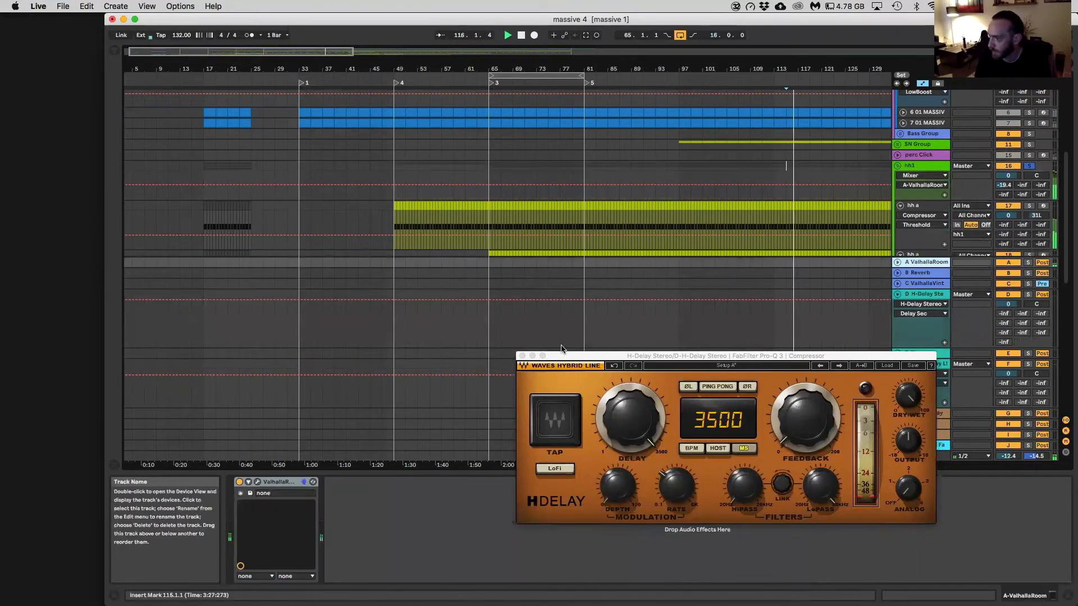
left_click(522, 356)
left_click(257, 482)
left_click(257, 481)
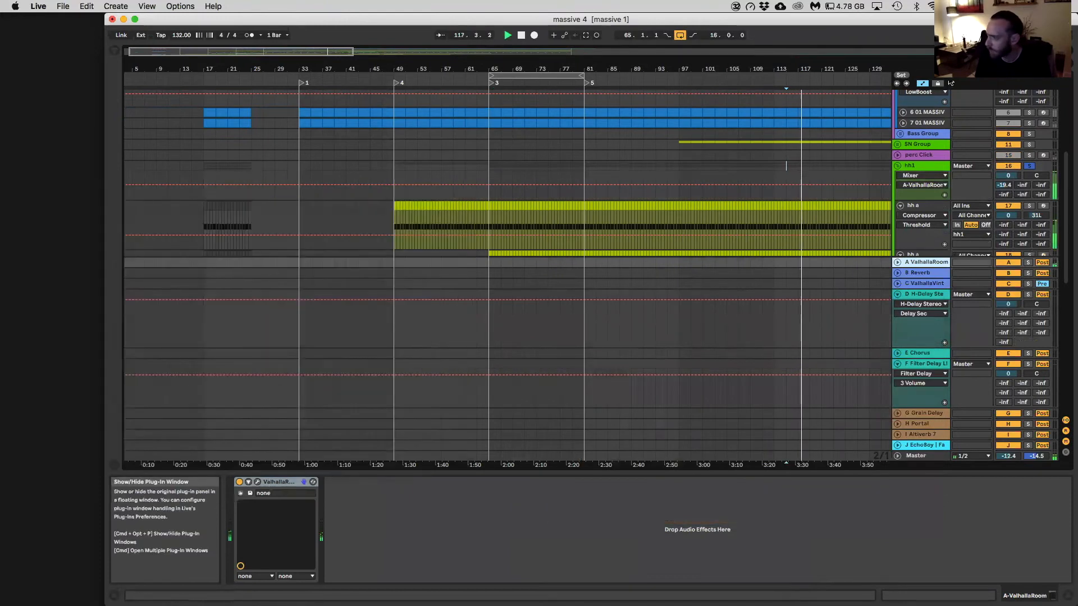
left_click_drag(1003, 186, 1003, 178)
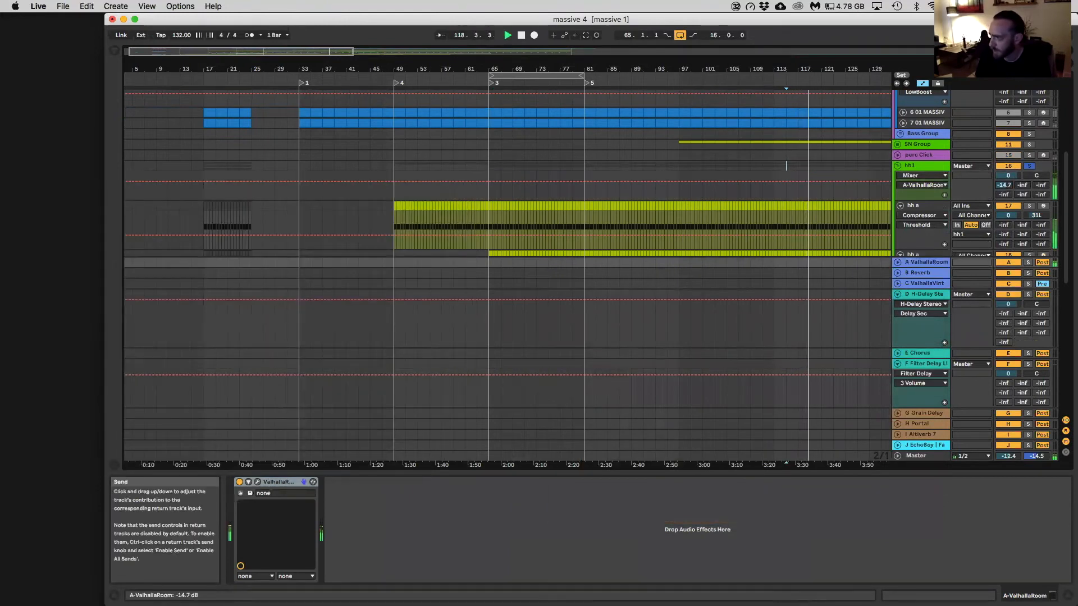
Fold the hh1 group, then unfold the 42 Audio track and arm it for recording with its Resampling input
left_click(897, 167)
scroll(894, 216, "down", 10)
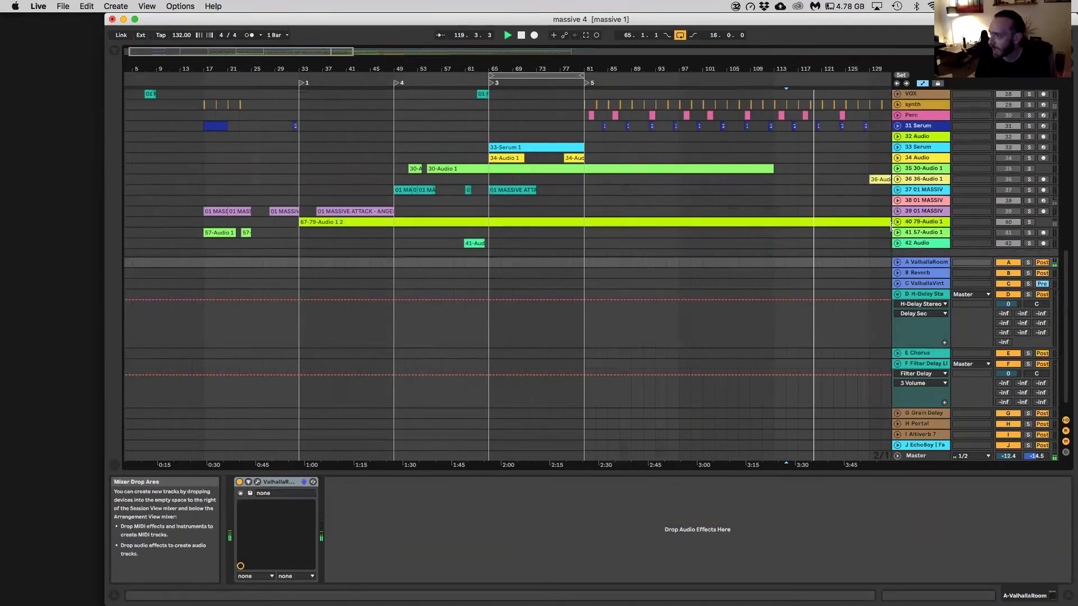
left_click(896, 226)
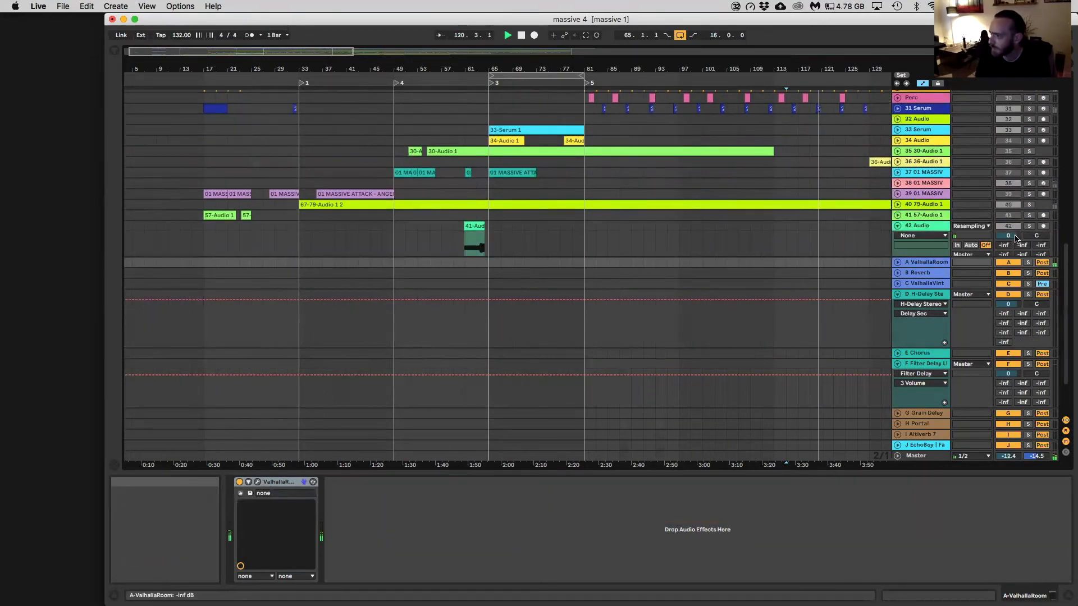
left_click(1043, 226)
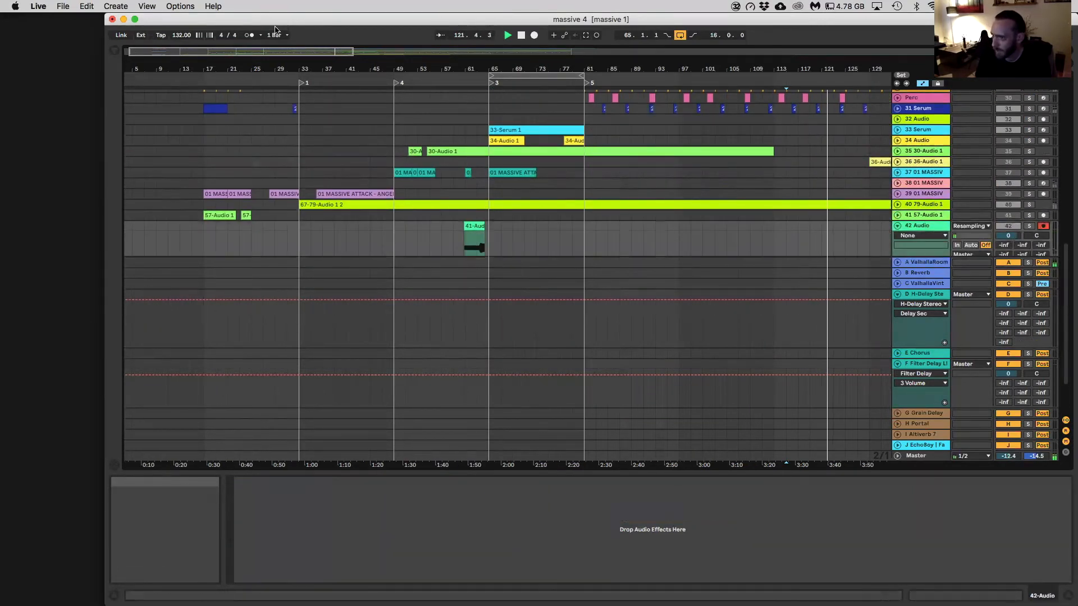
Record the hi-hats with their reverb onto the 42 Audio track from about bar 122 to bar 125, and stop
left_click_drag(271, 20, 264, 78)
left_click(534, 91)
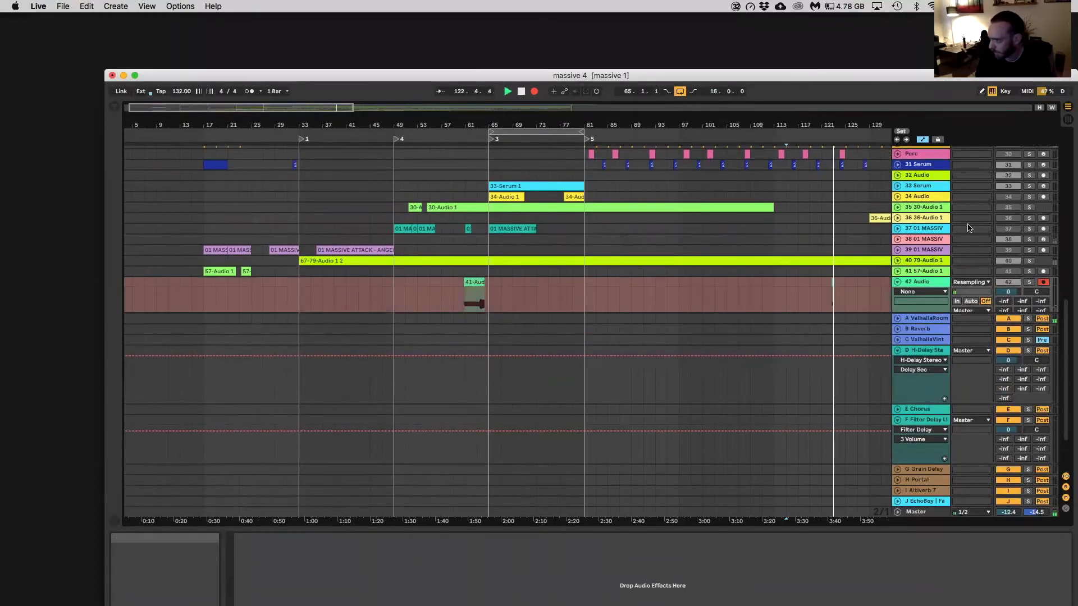
scroll(810, 443, "down", 5)
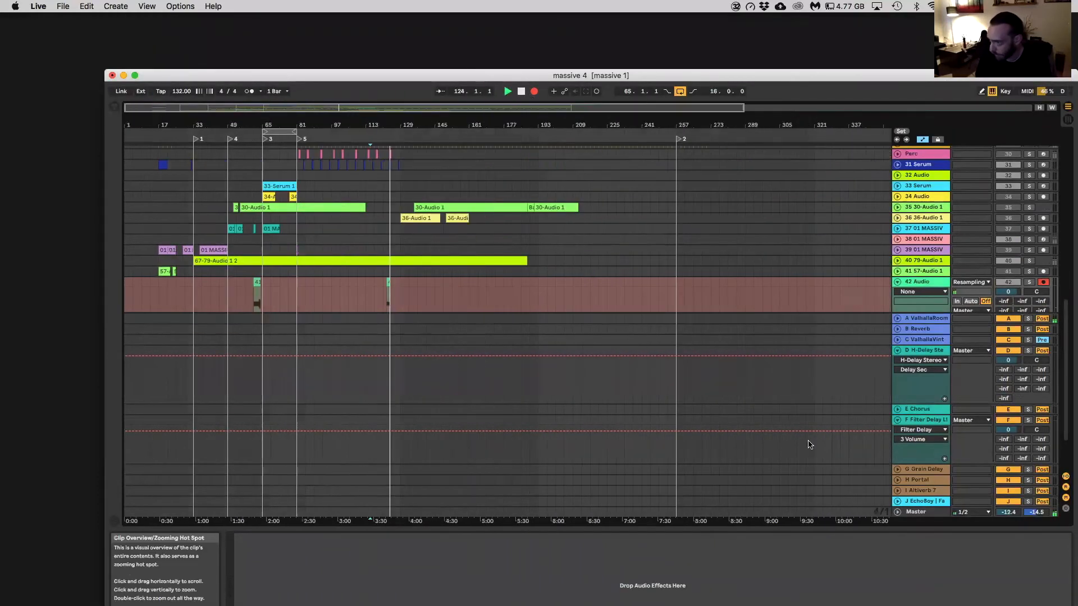
left_click_drag(373, 108, 373, 147)
key("space")
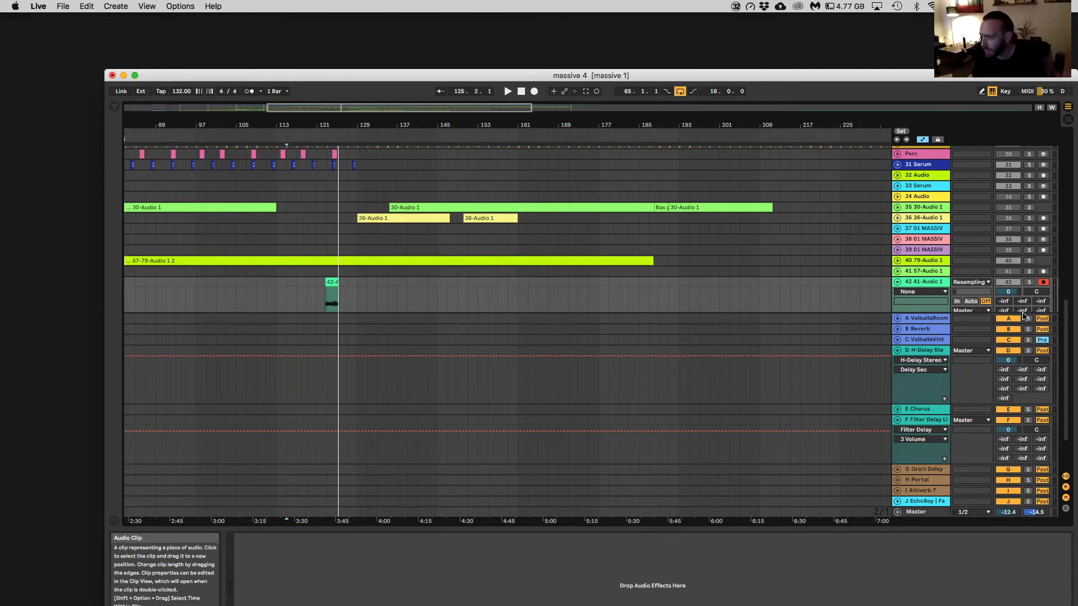
Inspect the devices on returns A to F, and fold the D H-Delay and F Filter Delay returns
left_click(936, 320)
left_click(939, 330)
left_click(942, 340)
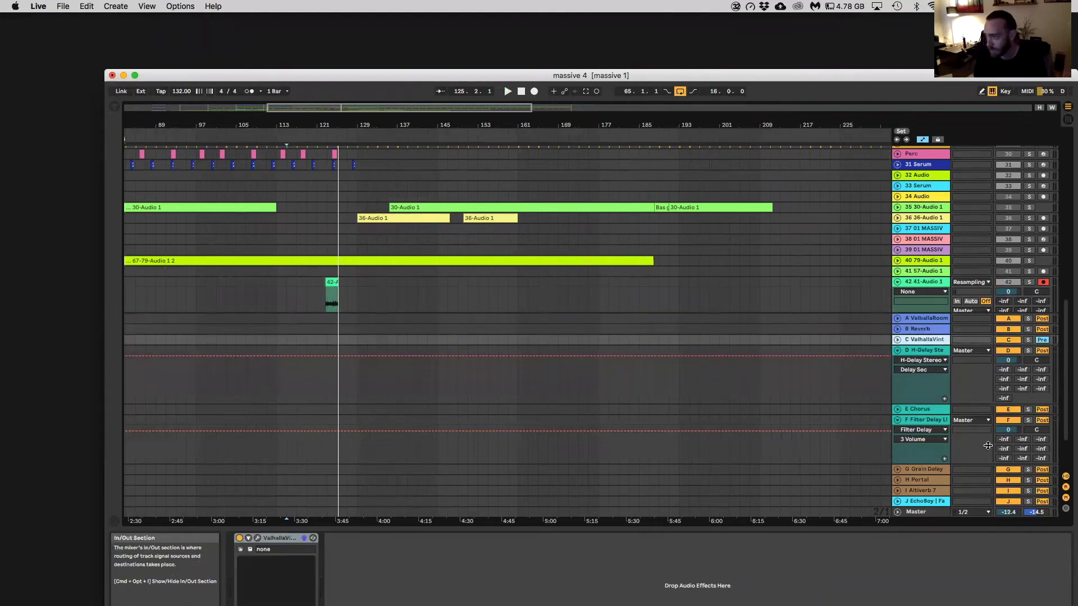
left_click(898, 351)
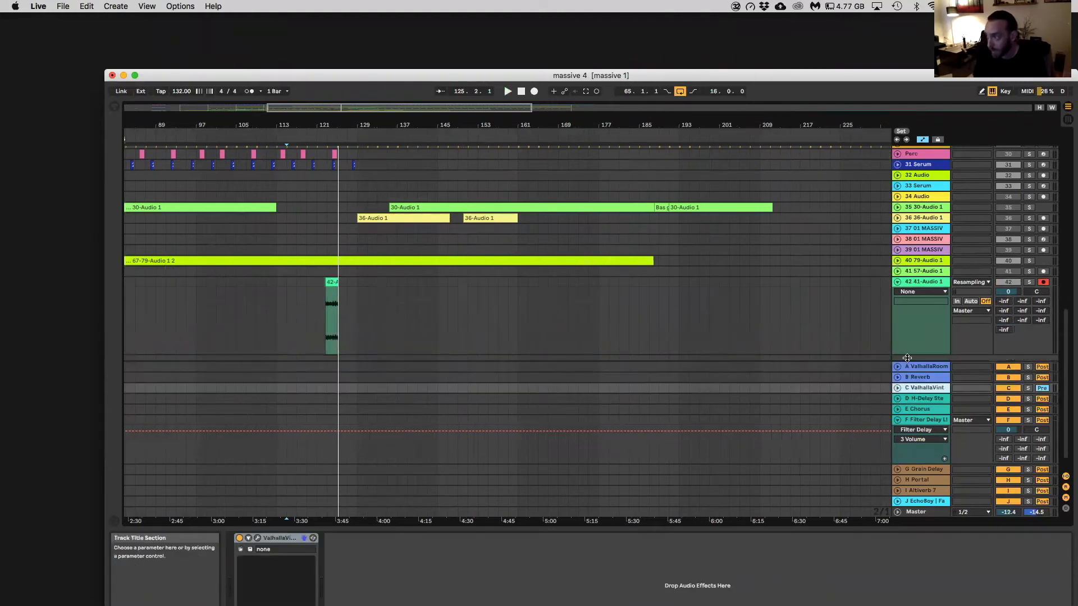
left_click(934, 400)
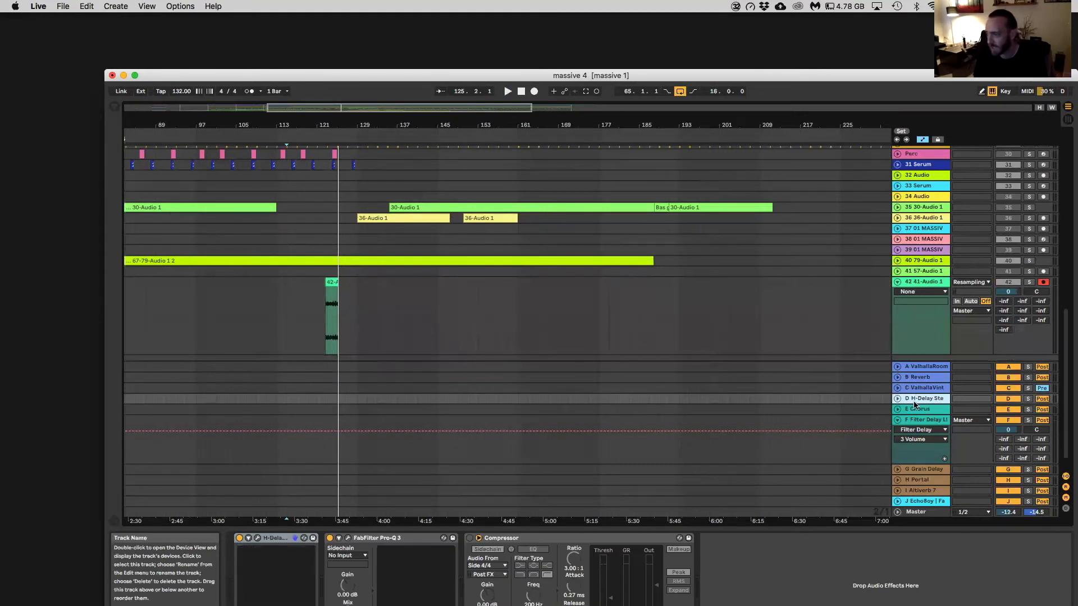
left_click(927, 410)
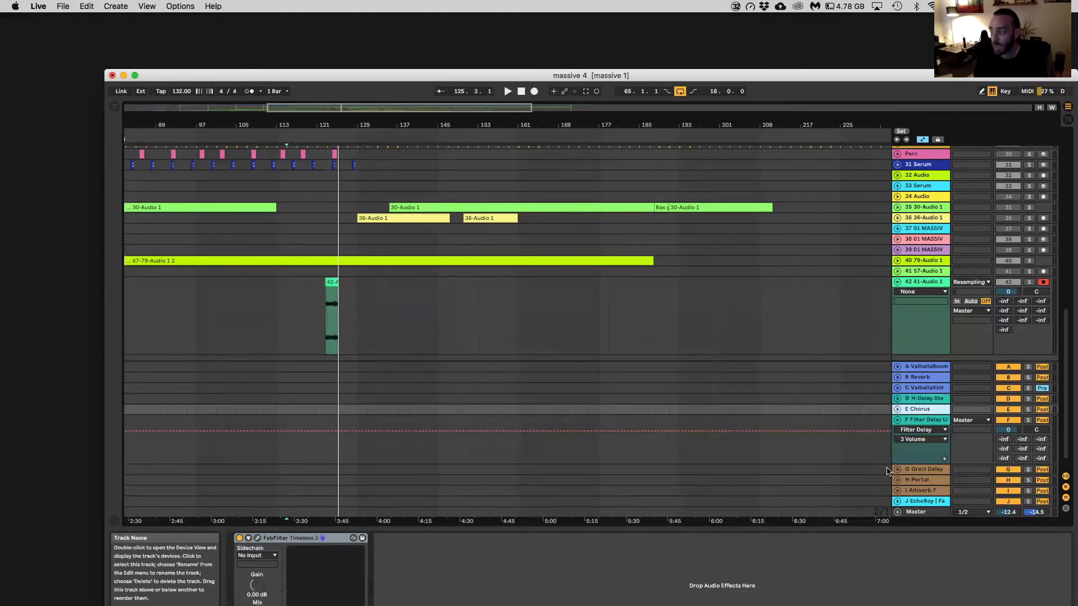
left_click(907, 423)
left_click(897, 420)
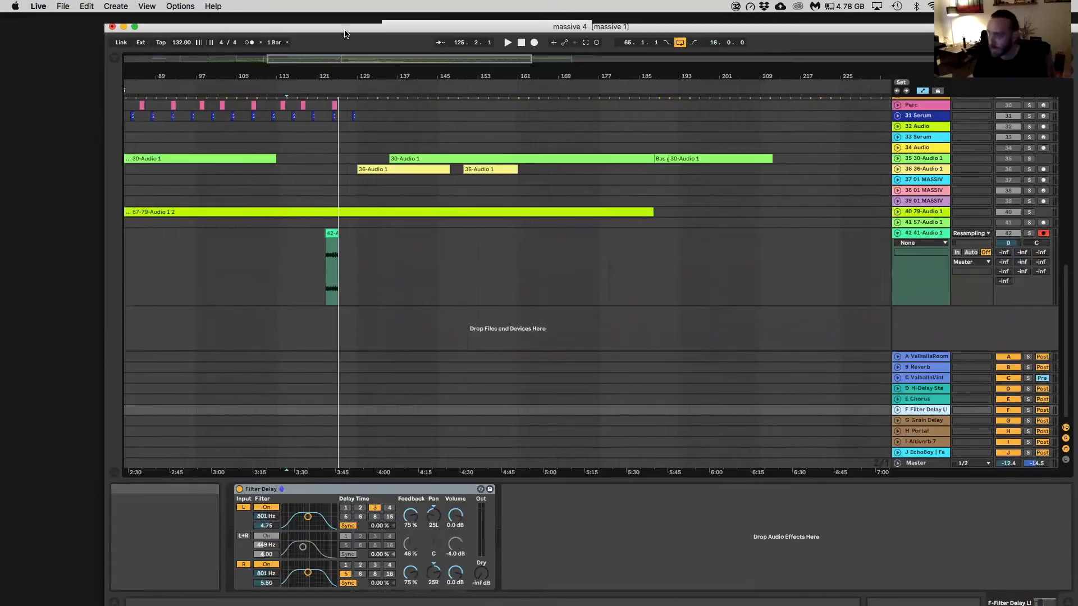
Show the browser and inspect the E Chorus, G Grain Delay, H Portal and I Altiverb 7 returns, including Portal's plug-in window
left_click_drag(351, 75, 351, 22)
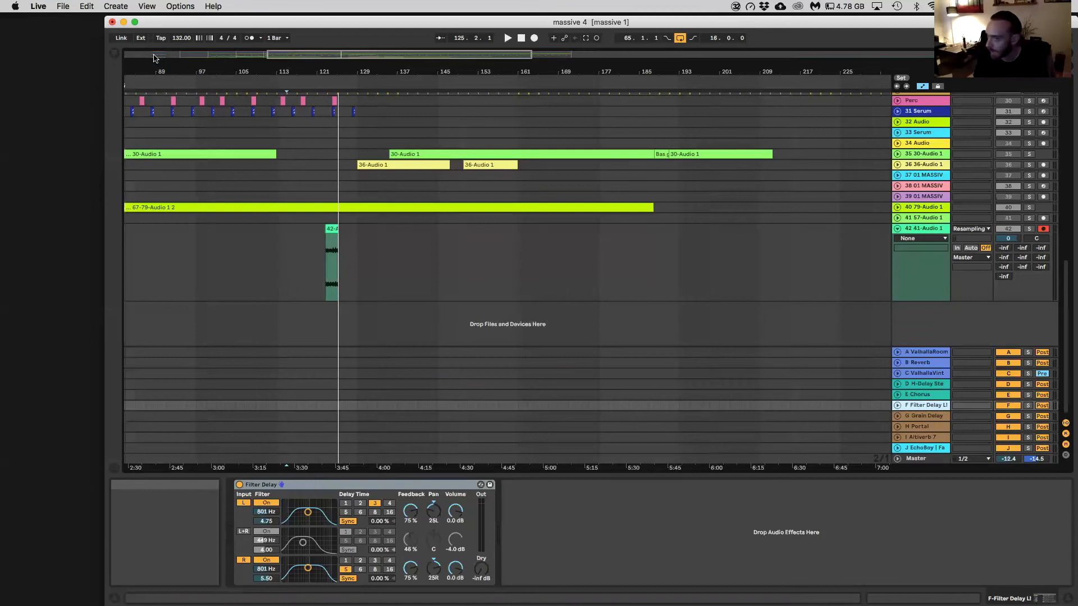
left_click(117, 54)
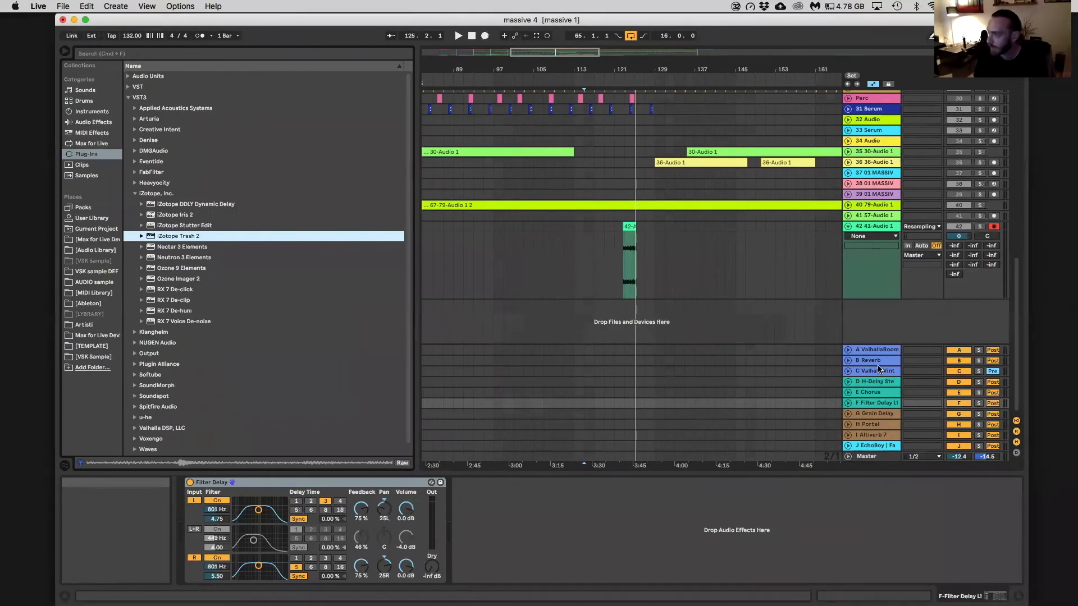
left_click(894, 394)
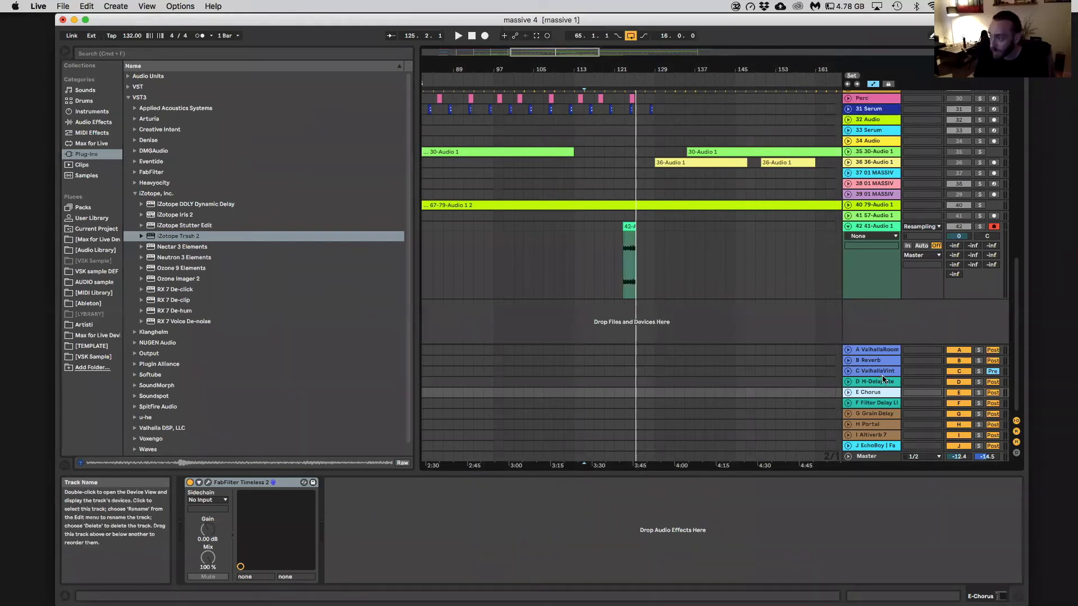
left_click(876, 414)
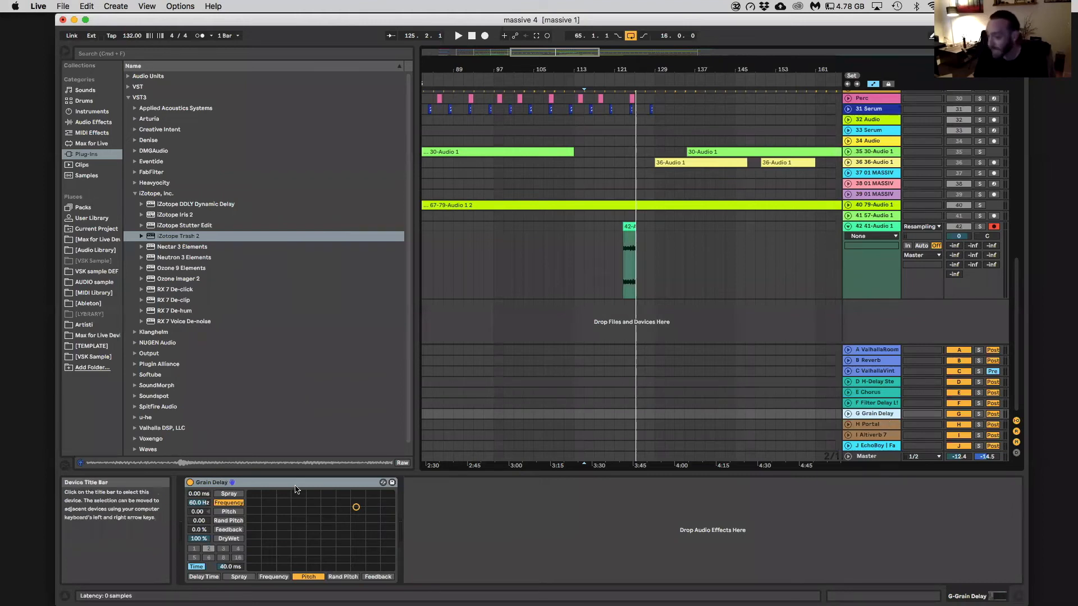
left_click(876, 425)
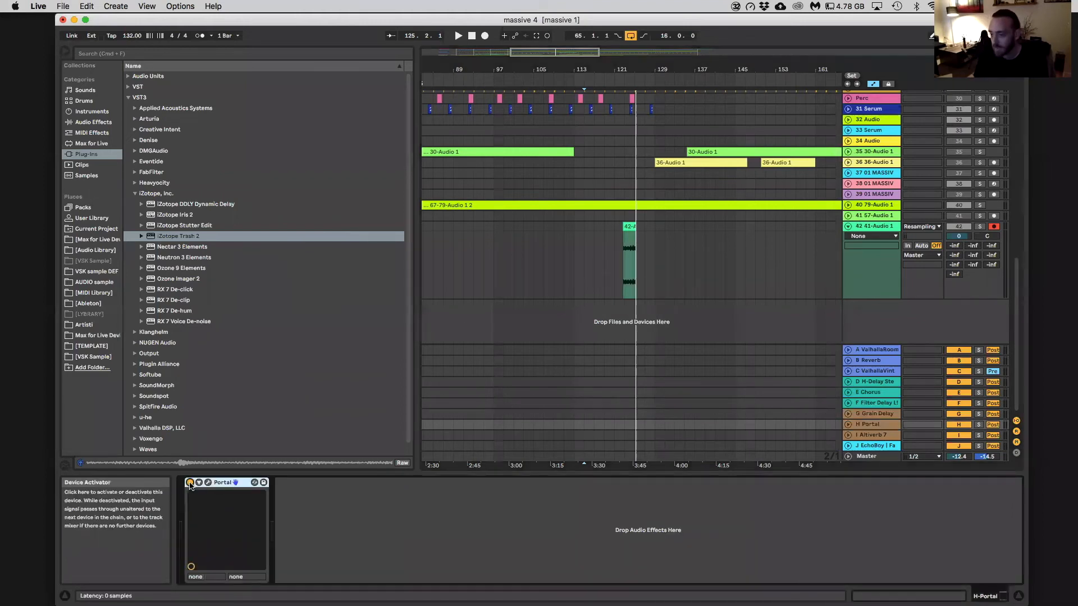
left_click(208, 482)
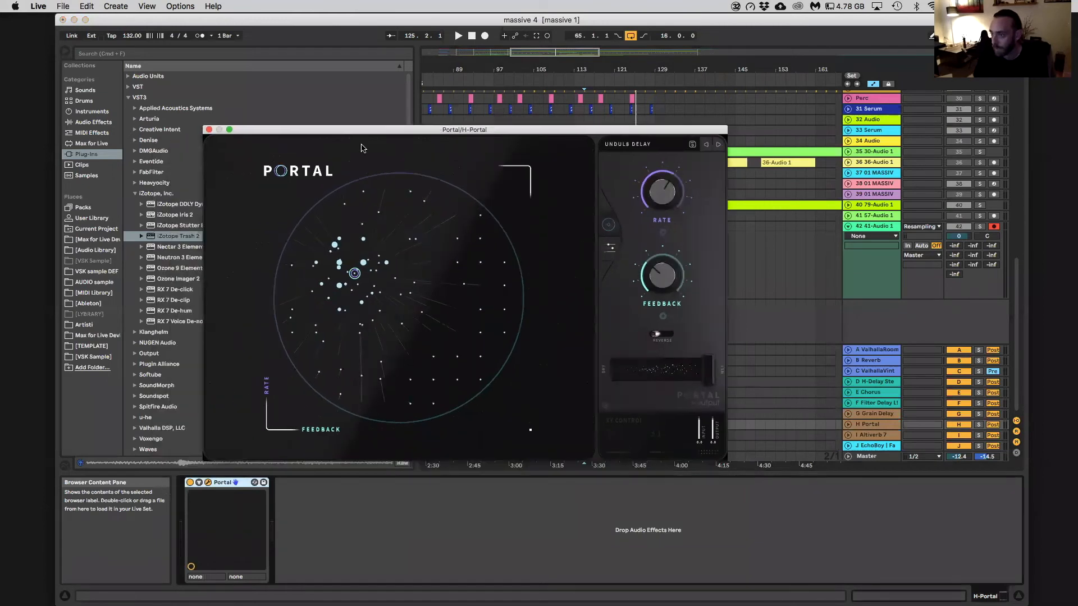
left_click(208, 130)
left_click(877, 437)
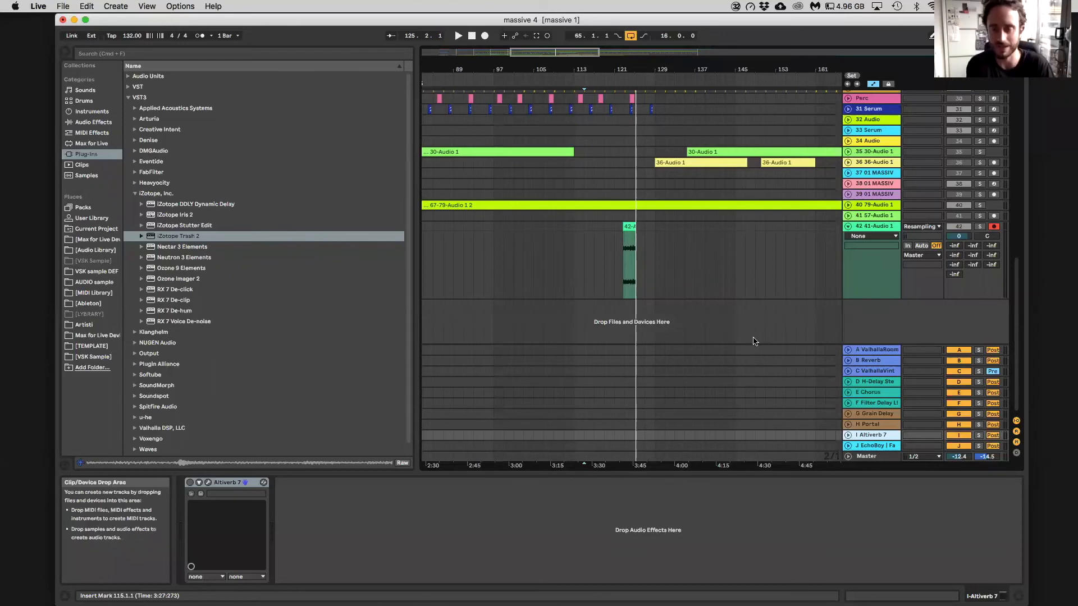
Hide the browser, show the whole arrangement, and unfold the hh1 group
left_click(63, 51)
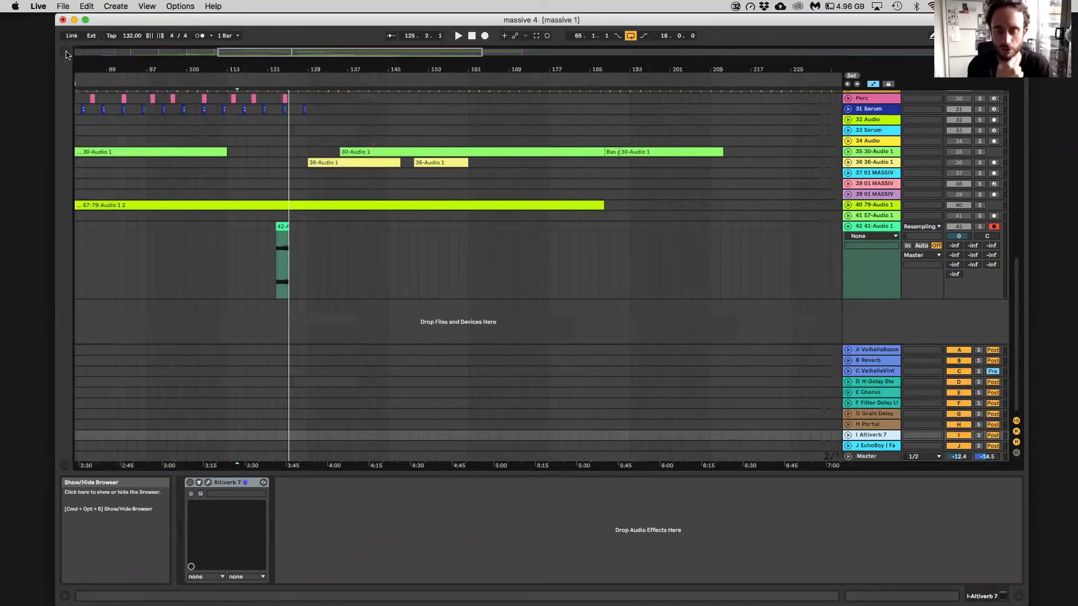
scroll(370, 157, "up", 10)
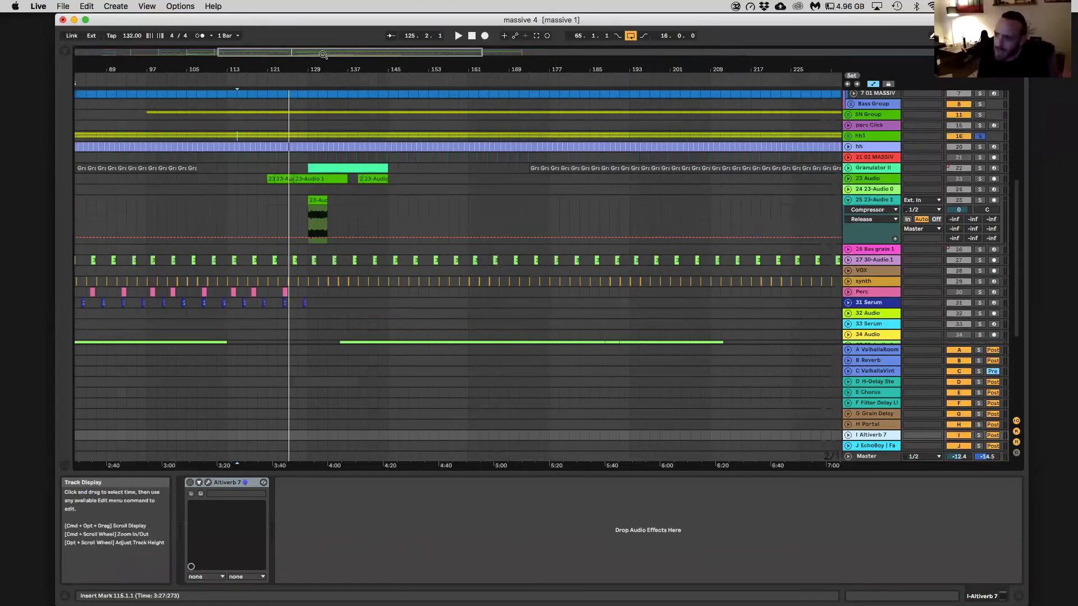
left_click_drag(324, 53, 324, 35)
left_click(268, 114)
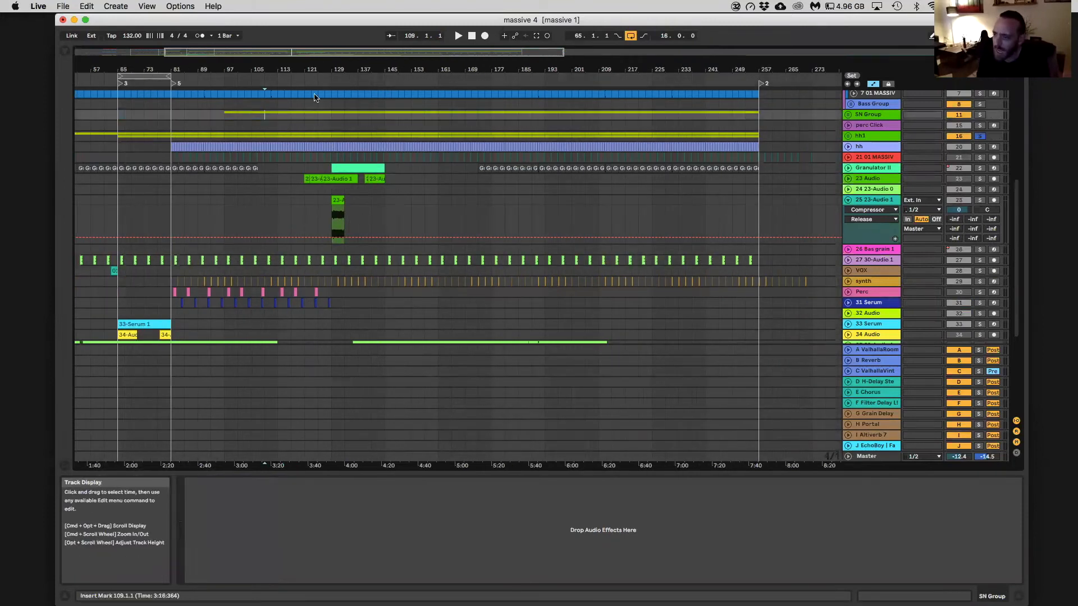
double_click(280, 51)
left_click(848, 137)
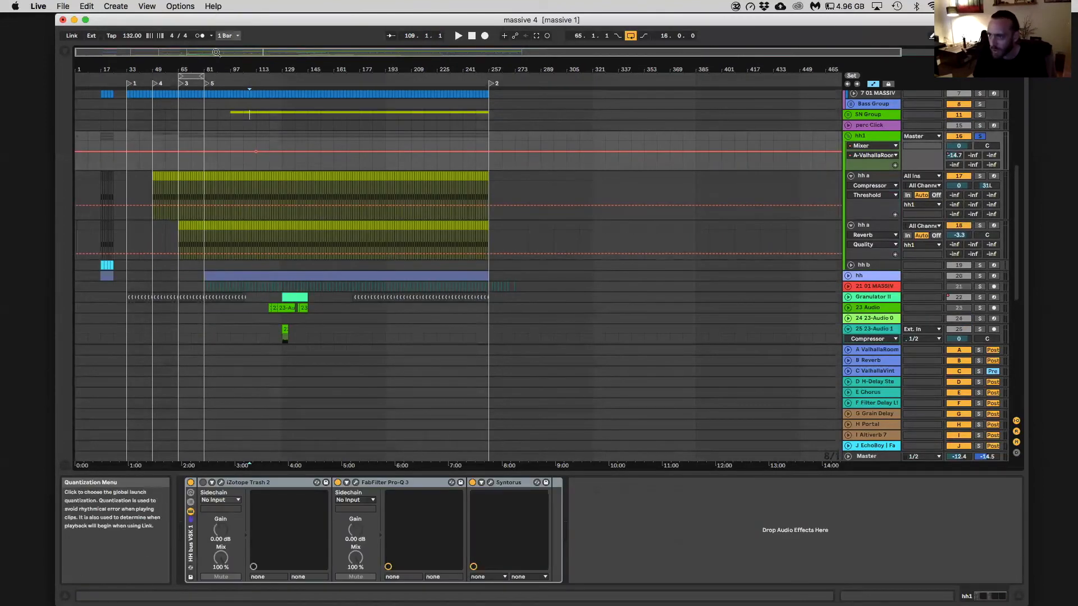
Enlarge hh1's automation lane and draw an A-ValhallaRoom send ramp rising from about bar 100 to bar 113, with a sharp drop at its end
left_click_drag(216, 51, 324, 219)
left_click(286, 151)
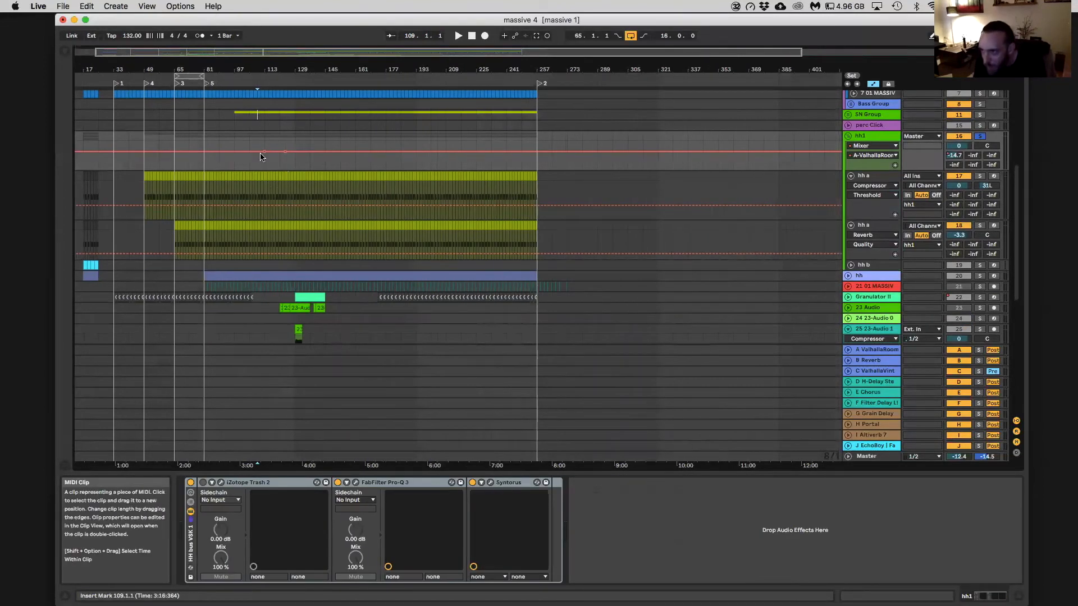
left_click_drag(332, 52, 332, 151)
left_click(284, 152)
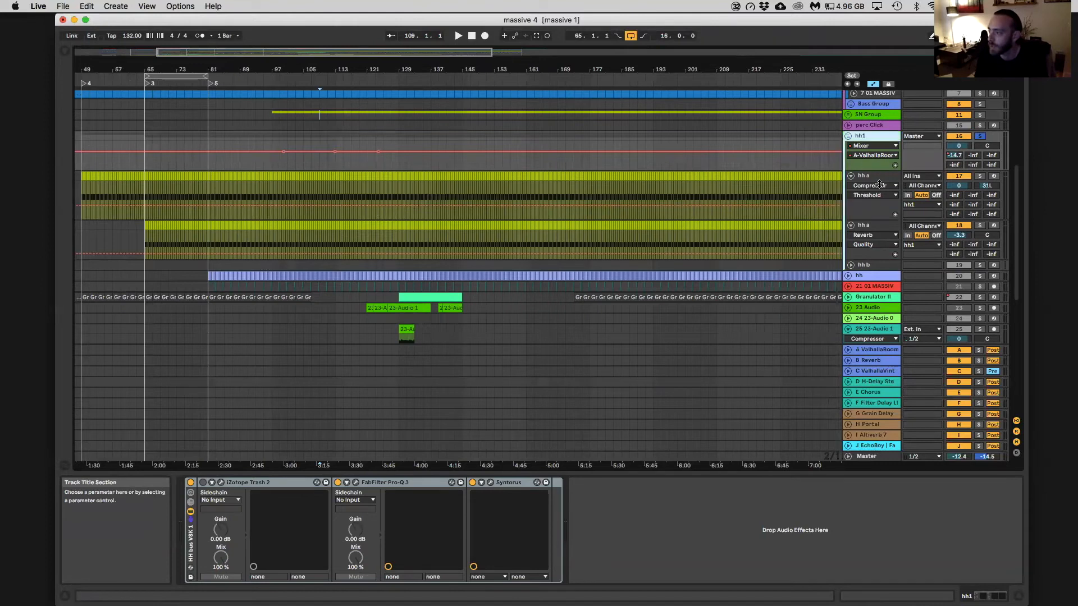
left_click_drag(878, 168, 879, 225)
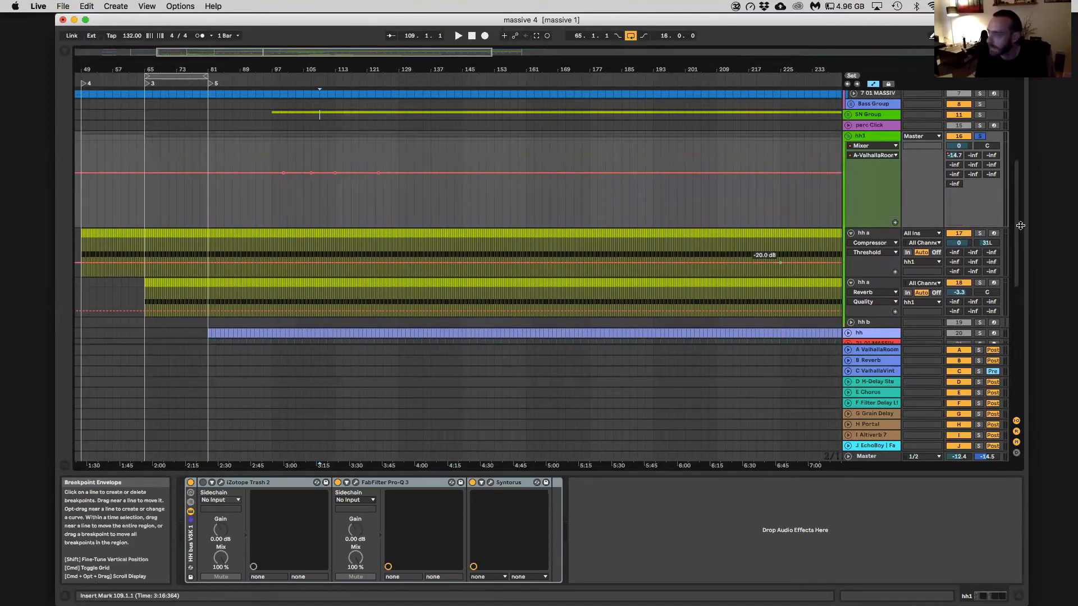
left_click_drag(315, 172, 327, 142)
left_click_drag(376, 170, 317, 194)
left_click(340, 208)
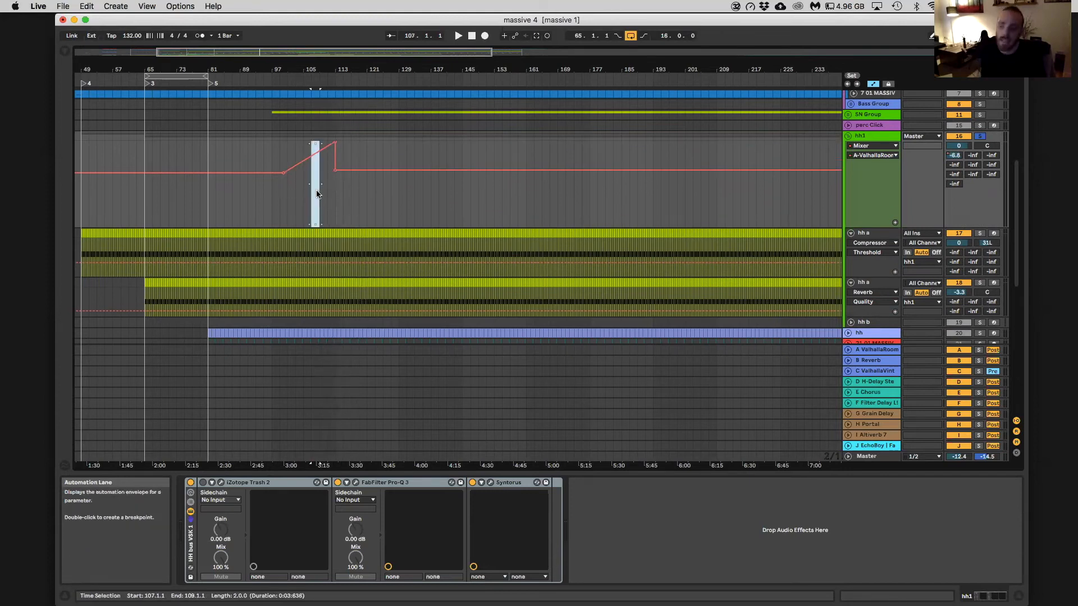
left_click(316, 190)
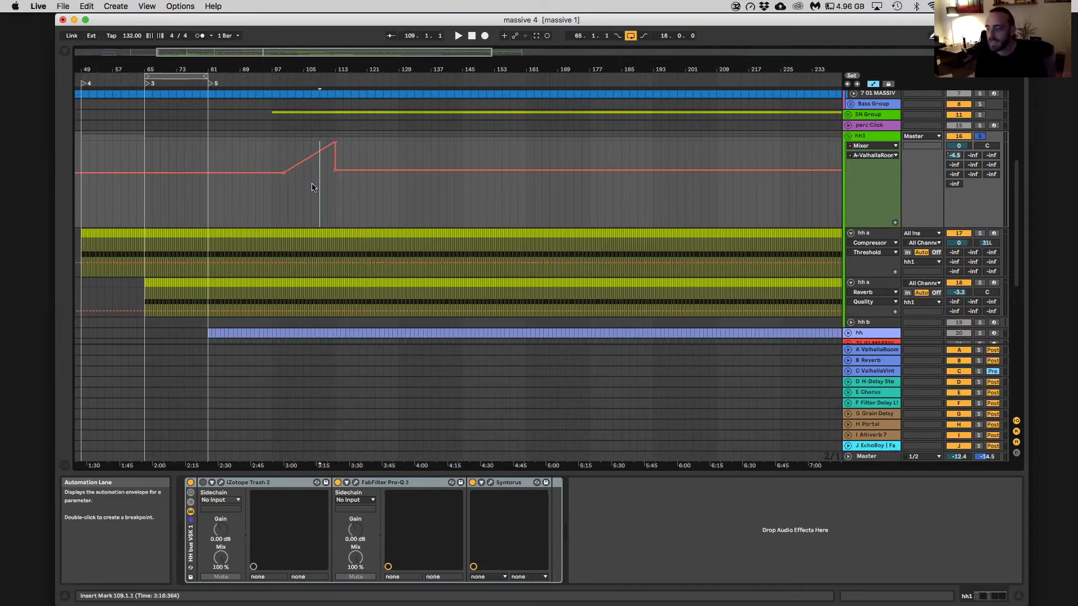
Set the insert mark to bar 109 on hh1, fold the group, and unsolo it
scroll(317, 188, "down", 2)
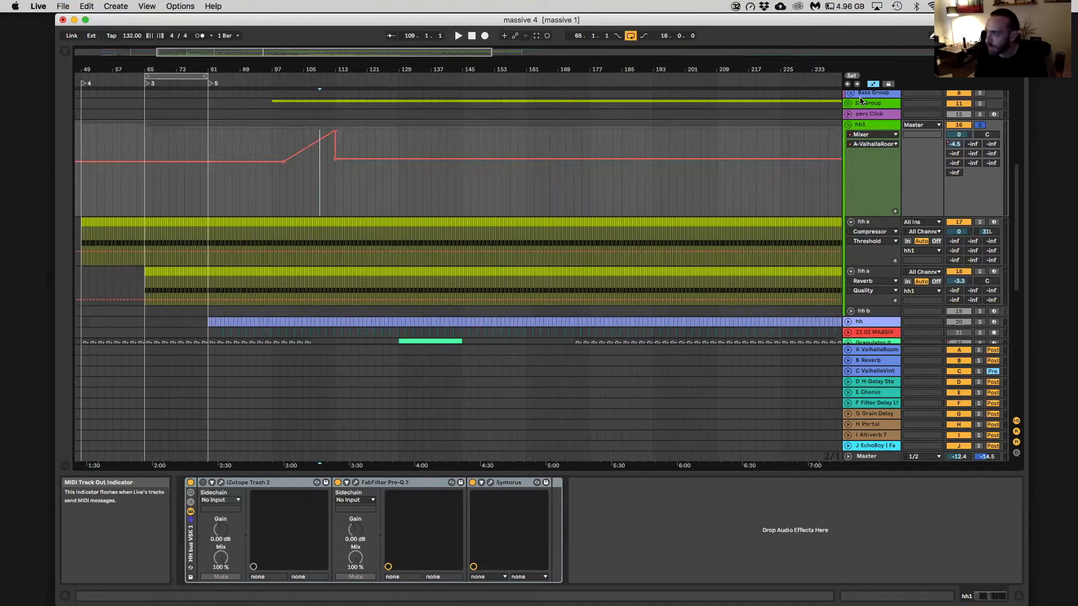
left_click(848, 125)
left_click(656, 103)
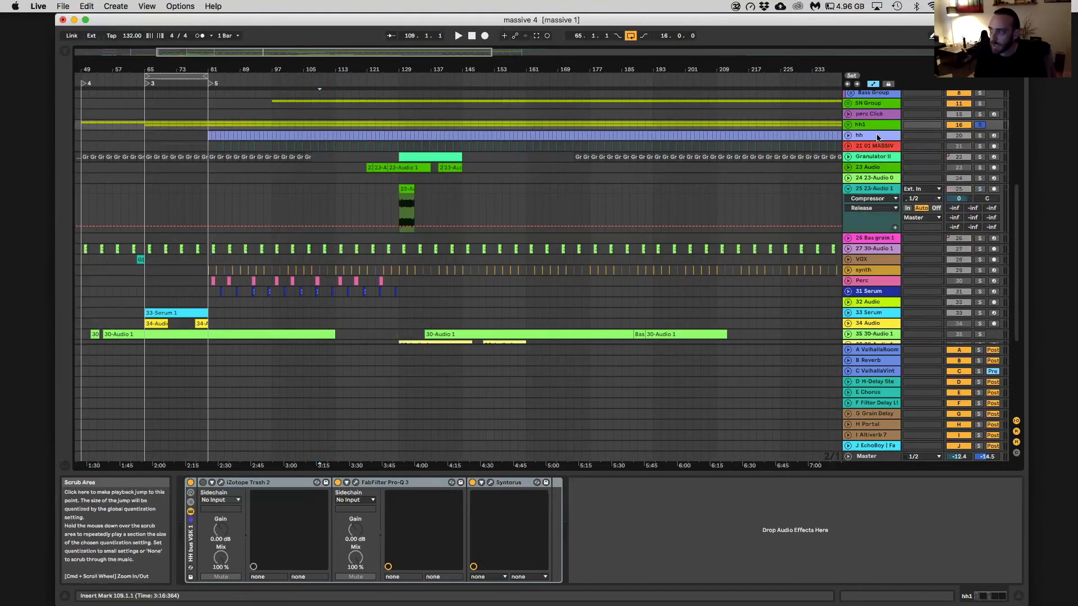
left_click(849, 124)
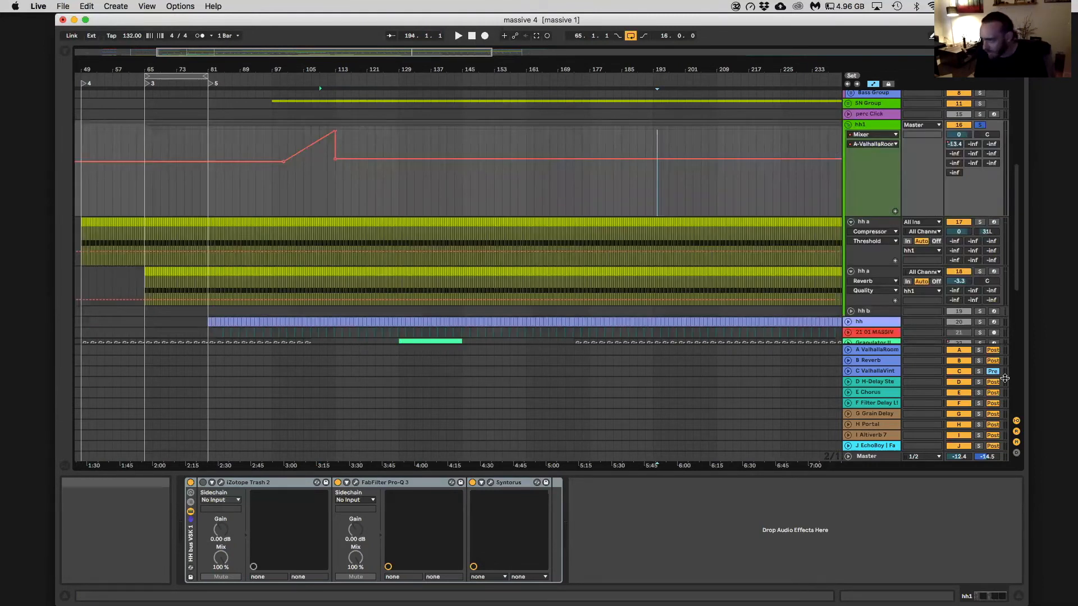
left_click(319, 186)
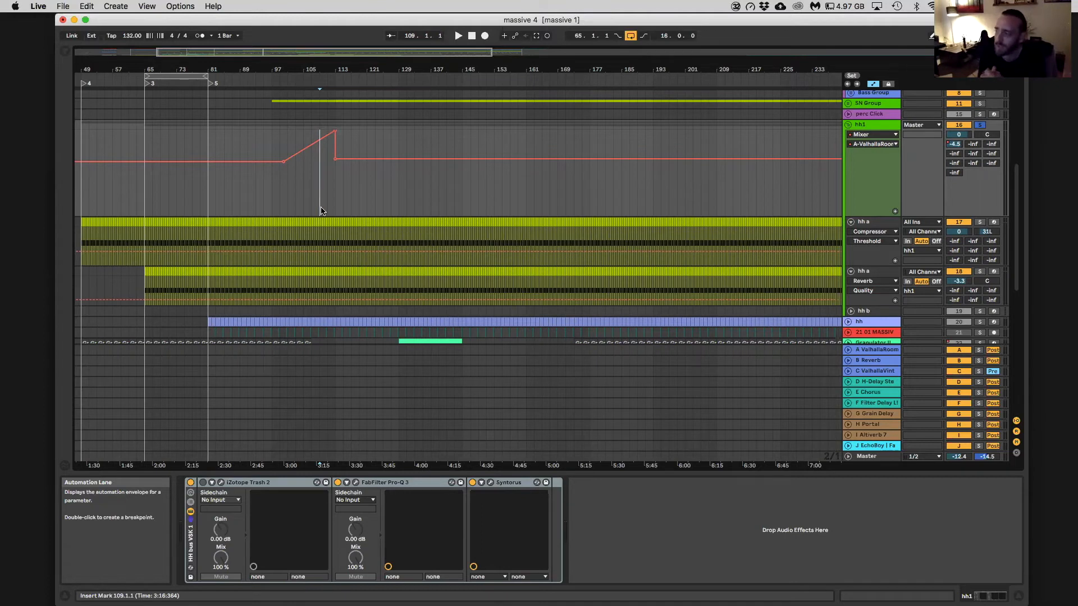
left_click(848, 124)
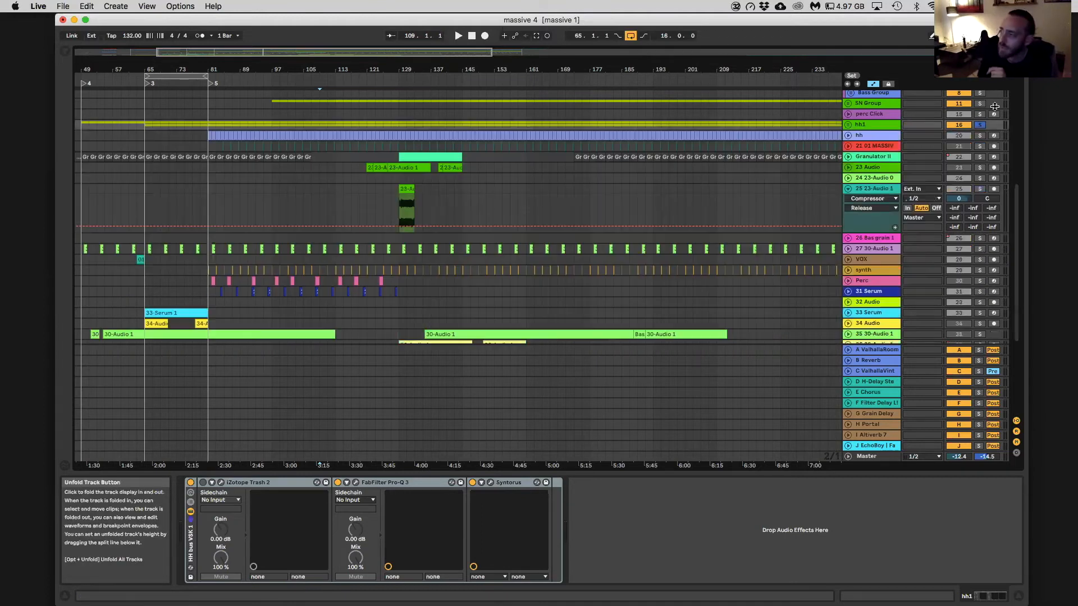
left_click(979, 125)
Review the arrangement's tracks from bar 1 onward and the device chain on 25 23-Audio 1
scroll(365, 155, "down", 3)
scroll(752, 211, "down", 1)
scroll(749, 211, "down", 2)
scroll(748, 205, "up", 4)
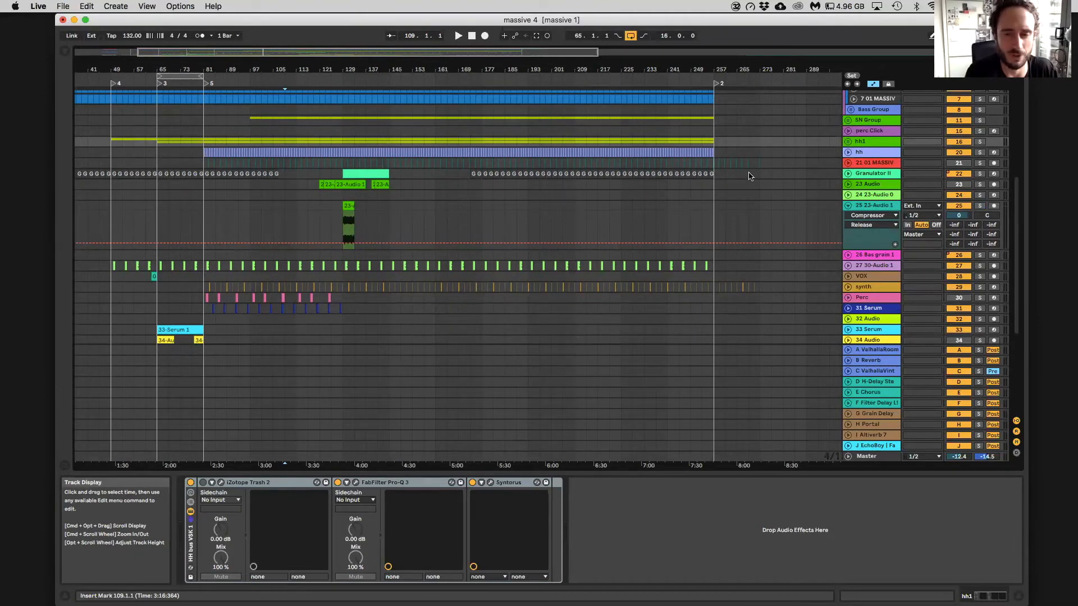
left_click_drag(359, 52, 297, 52)
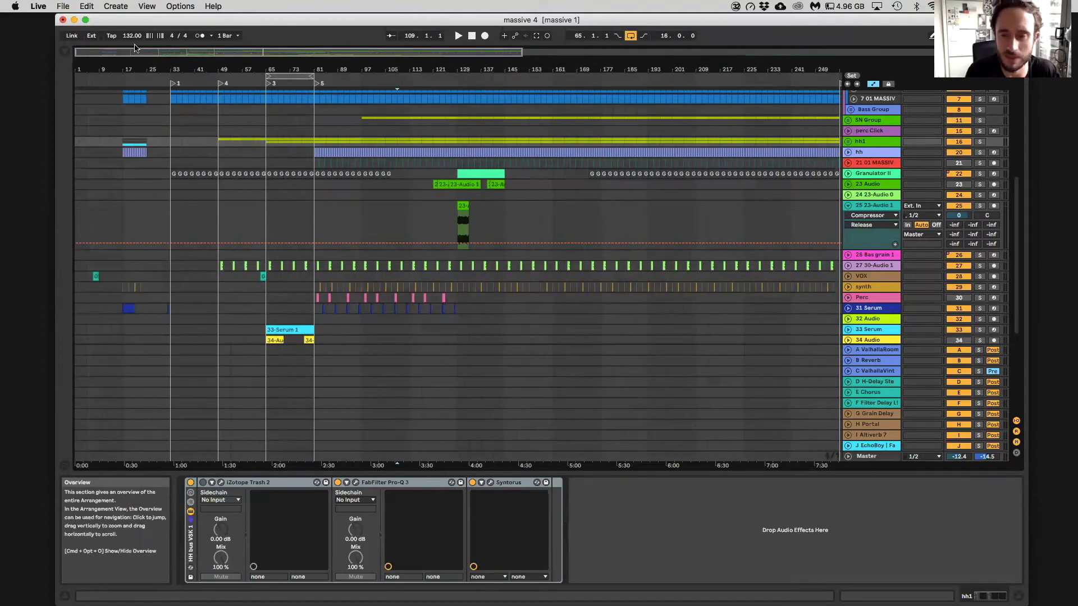
left_click(289, 205)
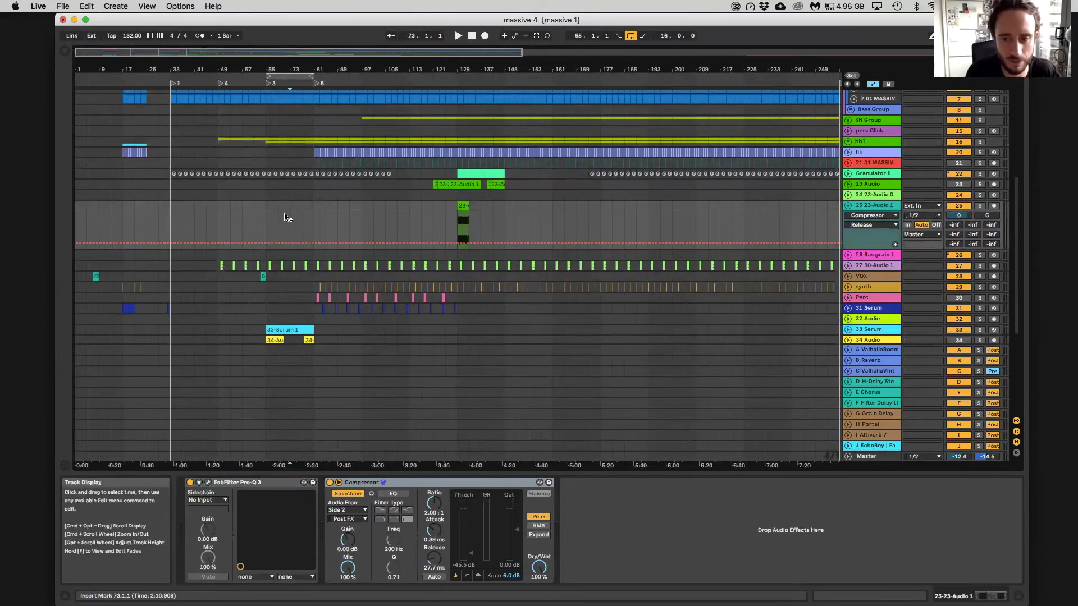
scroll(363, 203, "up", 1)
left_click_drag(337, 52, 316, 72)
scroll(853, 165, "up", 1)
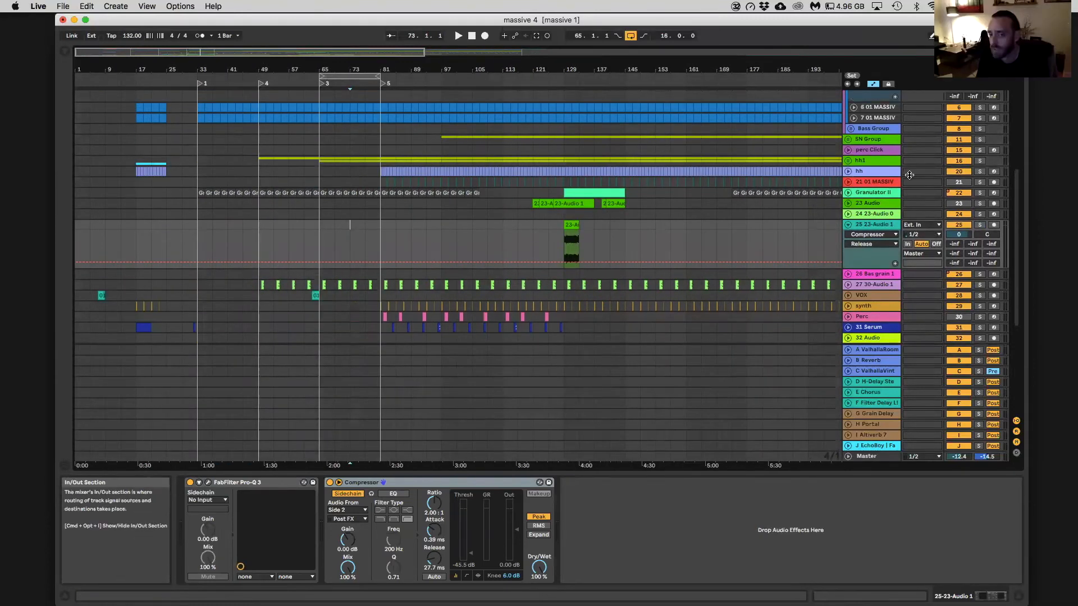
left_click_drag(337, 52, 337, 46)
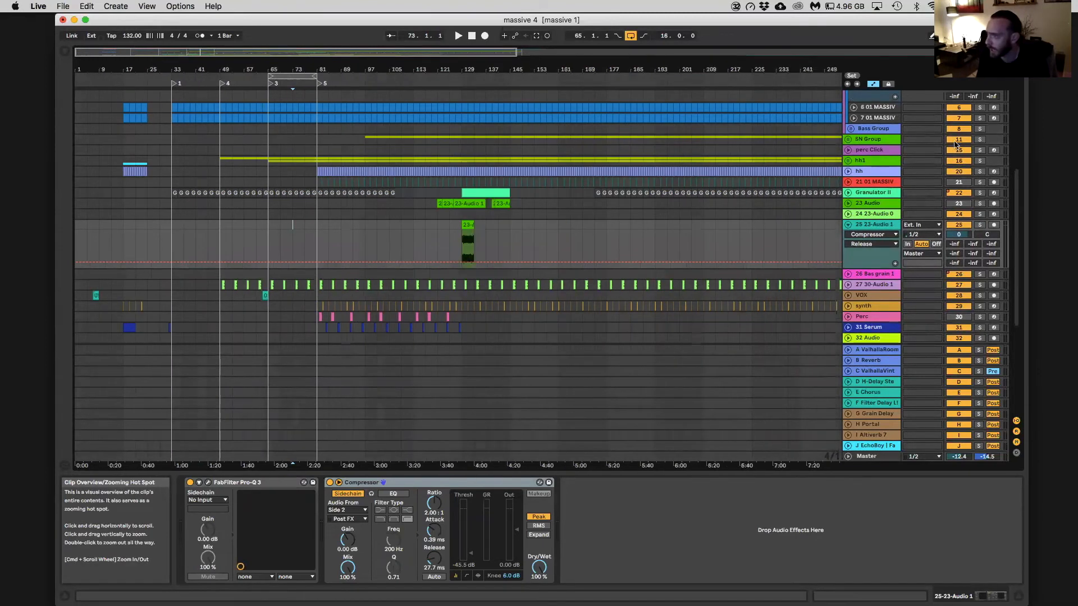
scroll(892, 190, "up", 1)
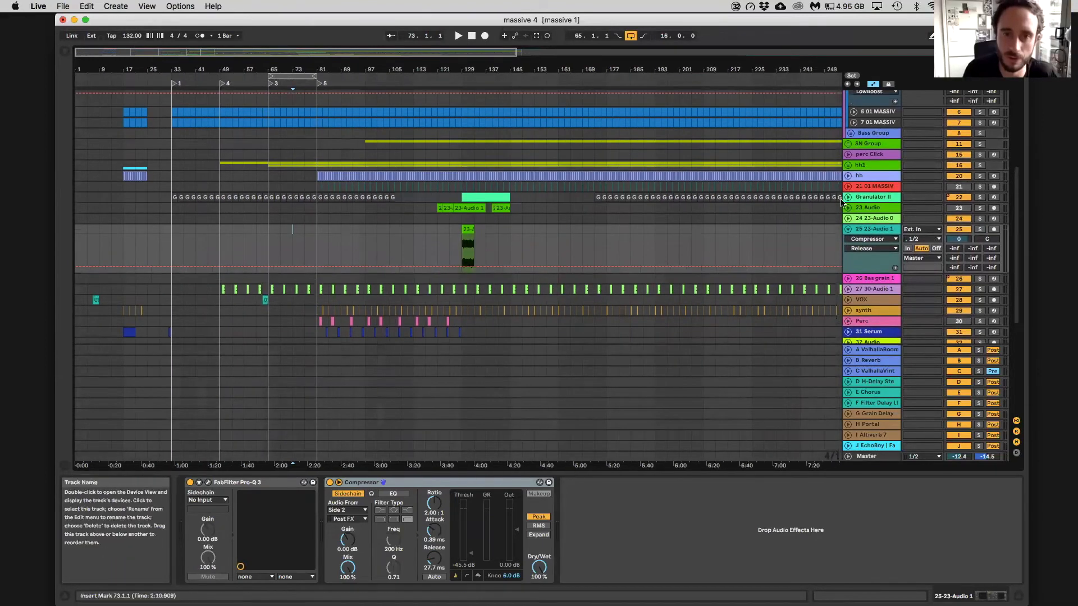
Unfold and solo the Granulator II track, and play its MIDI clip from bar 129
left_click(848, 197)
left_click(979, 197)
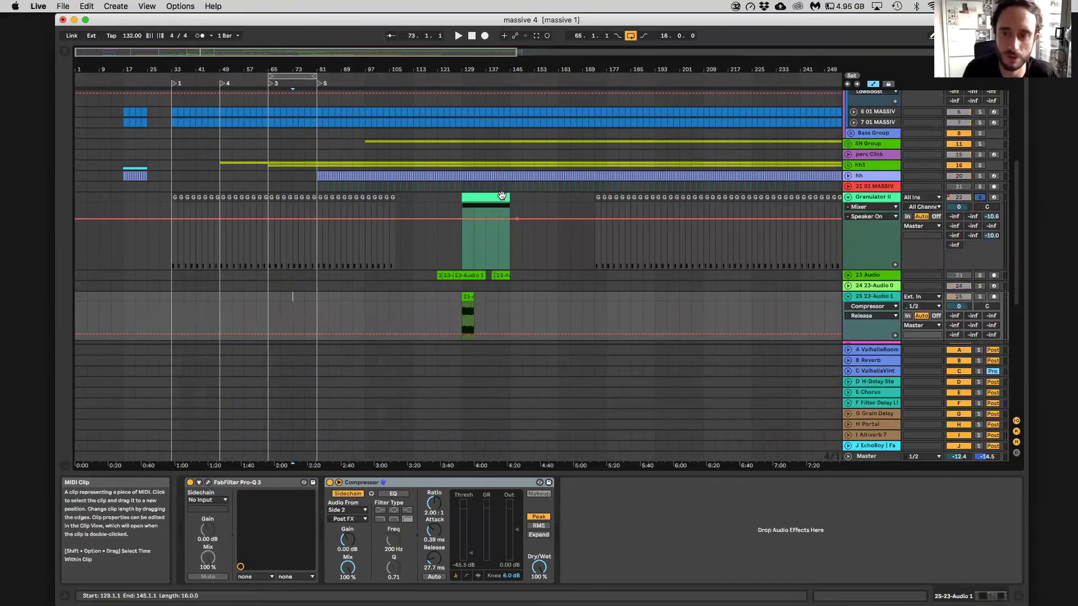
left_click(501, 196)
key("space")
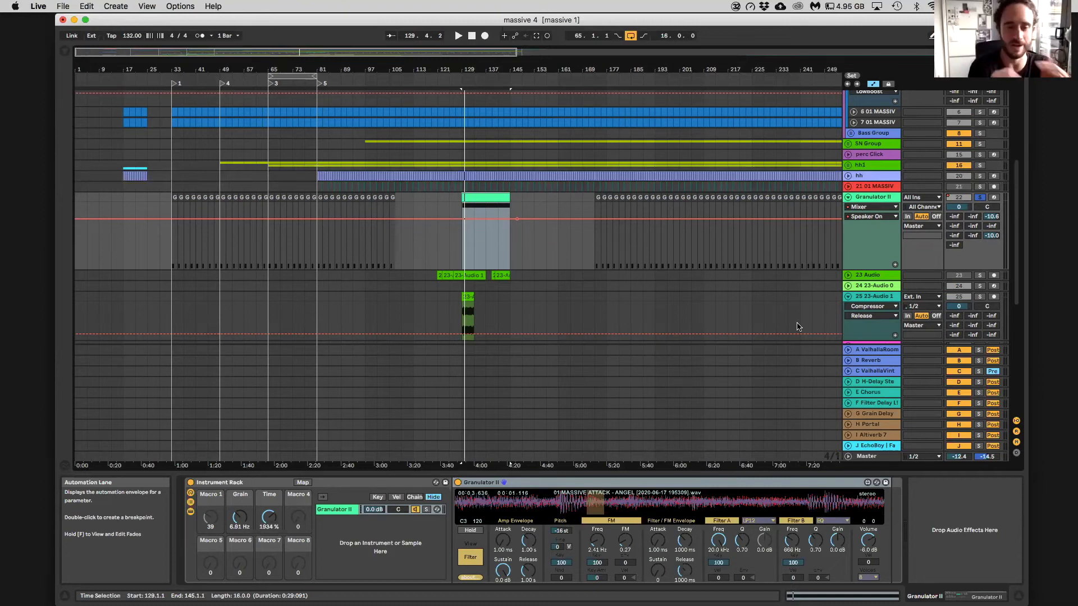
Show the plug-in browser with the iZotope folder collapsed, and review the ValhallaVintageVerb settings on return C
left_click(797, 360)
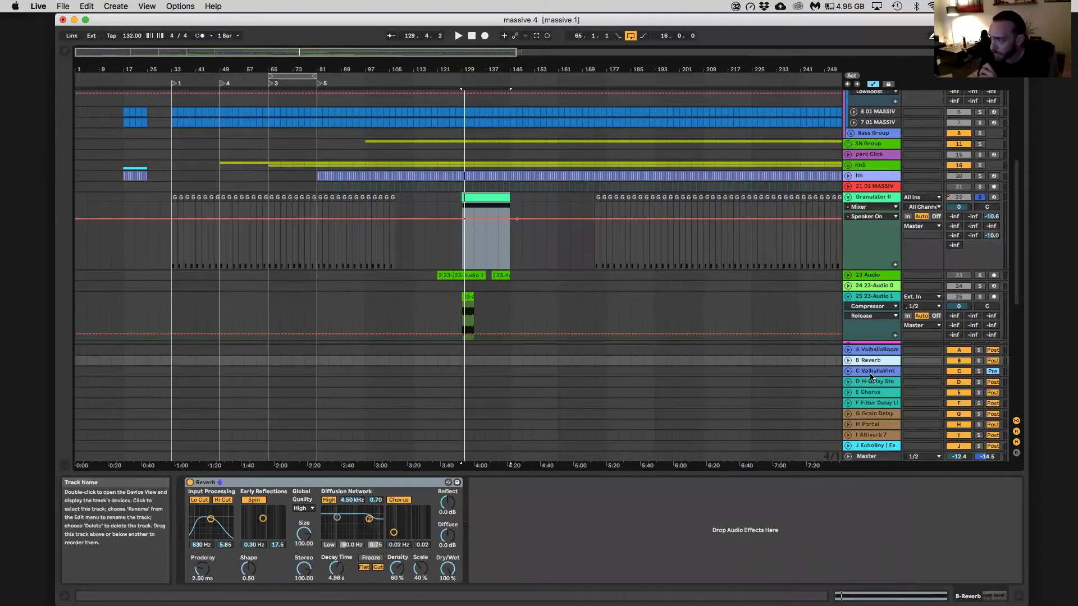
left_click(855, 373)
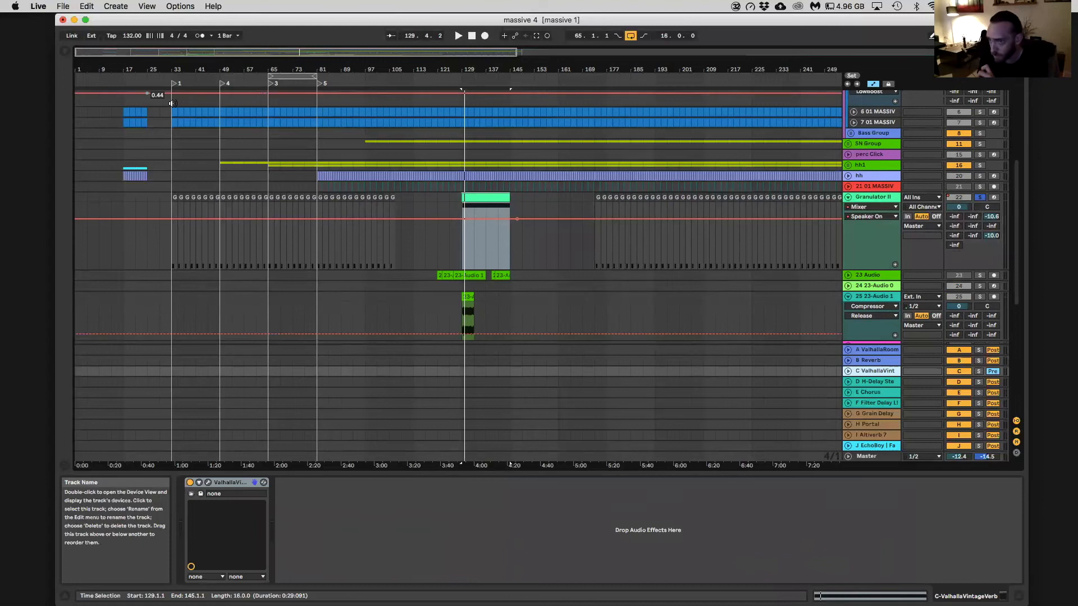
left_click(64, 51)
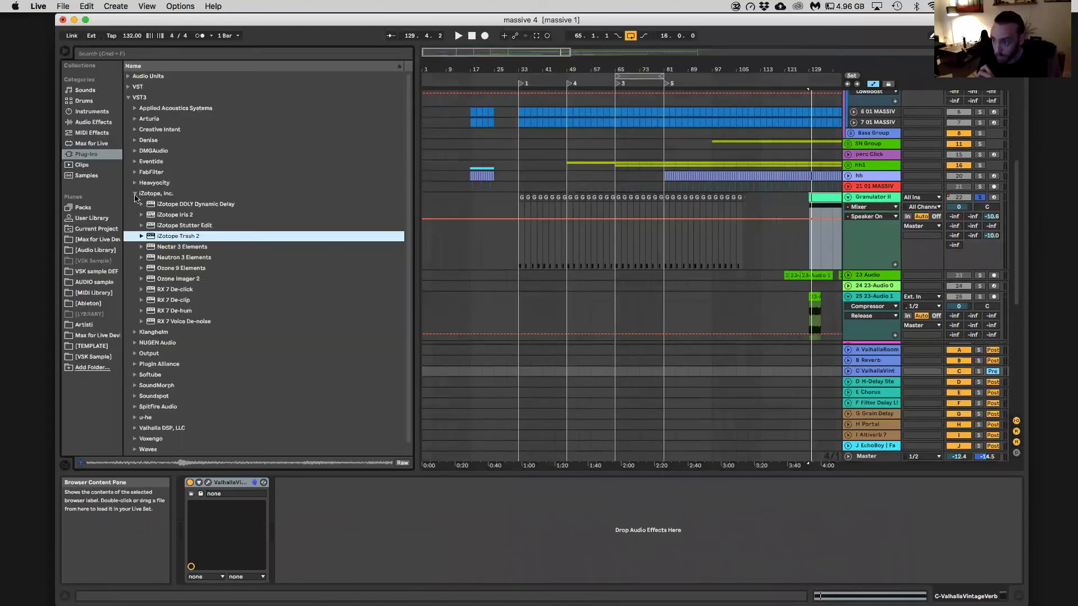
left_click(135, 194)
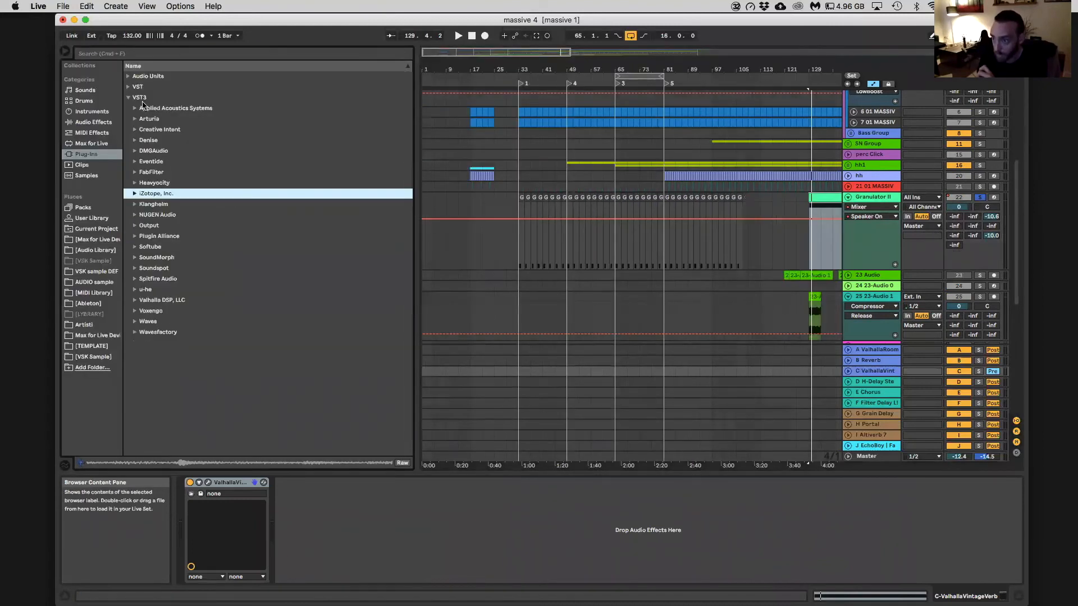
left_click(208, 483)
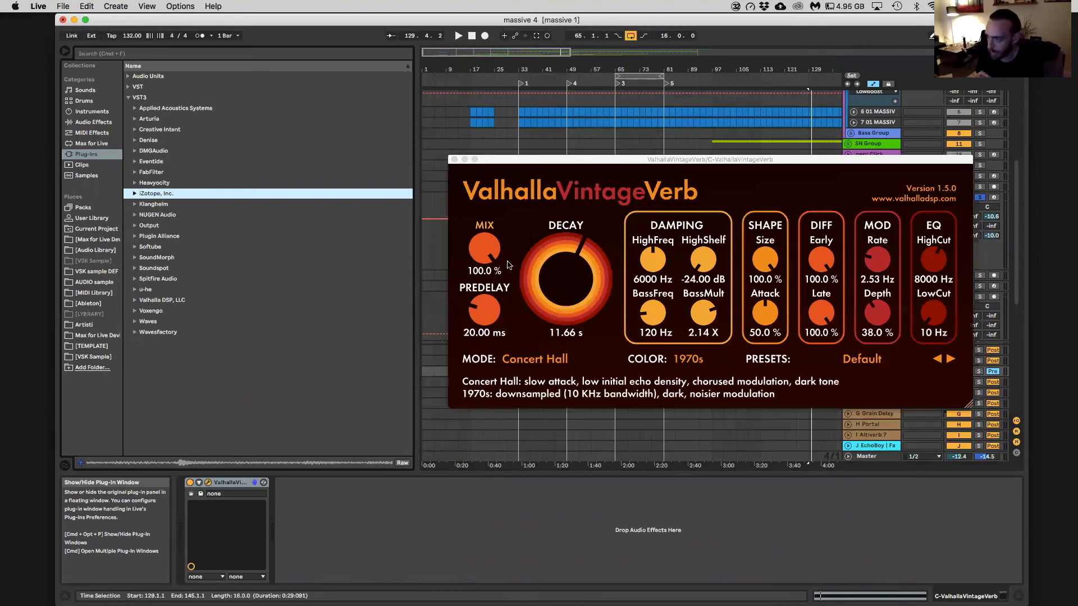
left_click(453, 159)
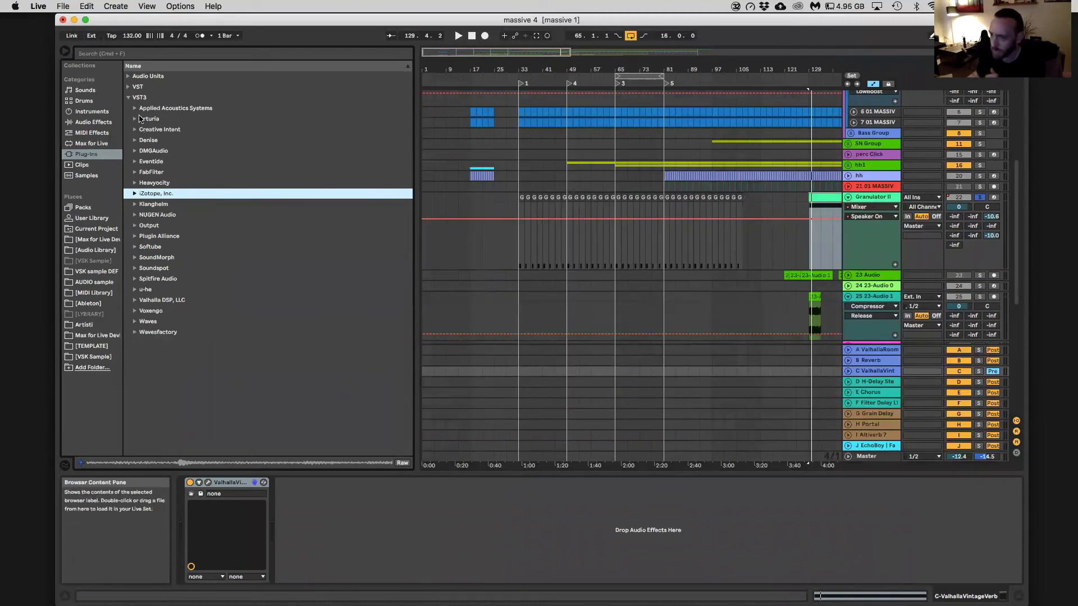
Add FabFilter Pro-Q 3 after ValhallaVintageVerb on return C, and move its window clear of the Granulator II track
key("Left")
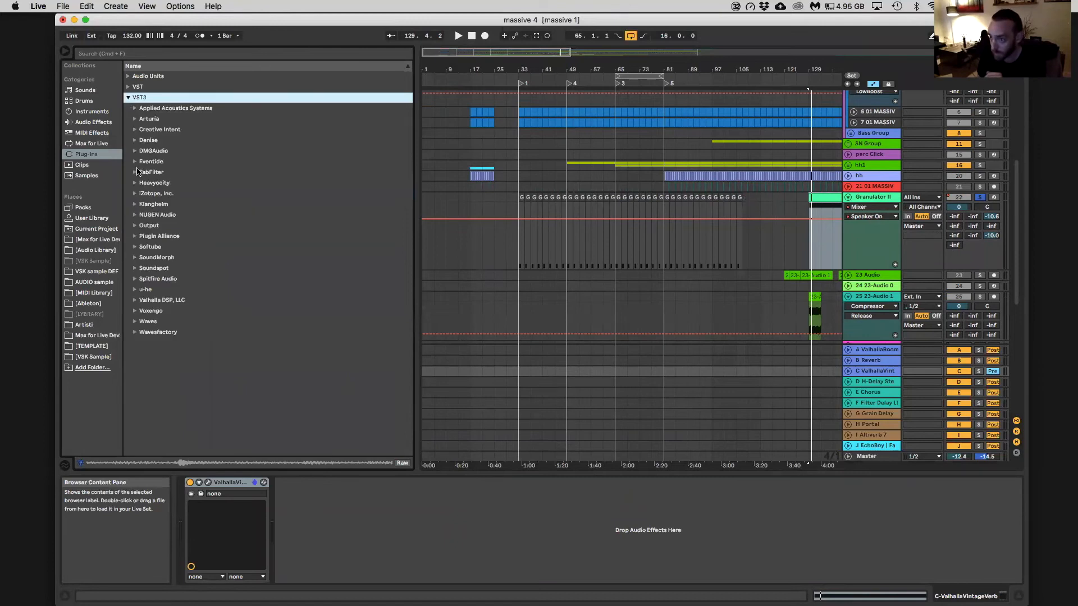
left_click(136, 173)
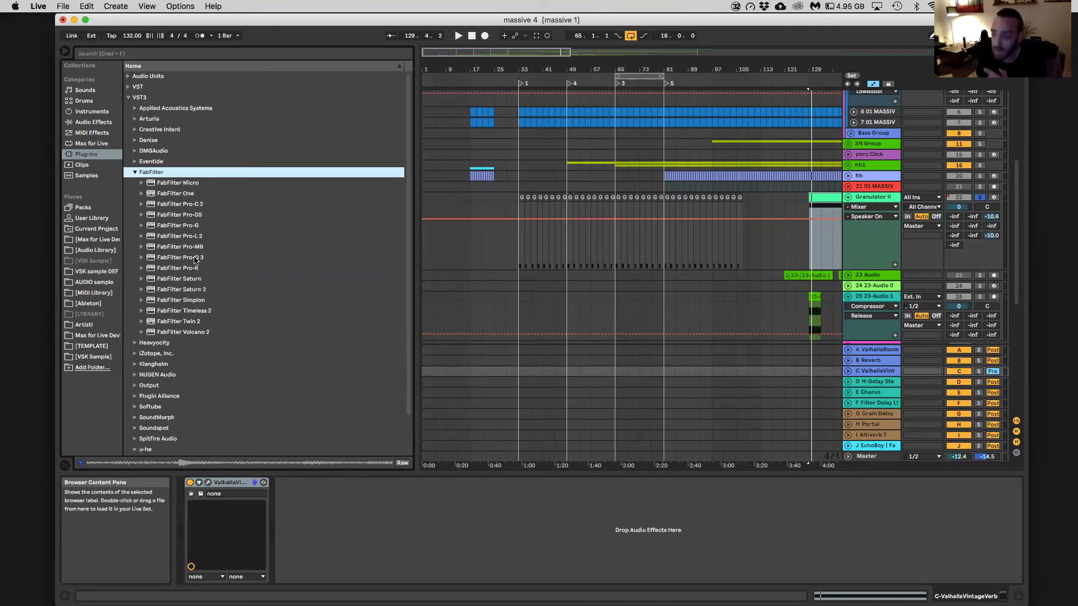
left_click_drag(195, 260, 384, 525)
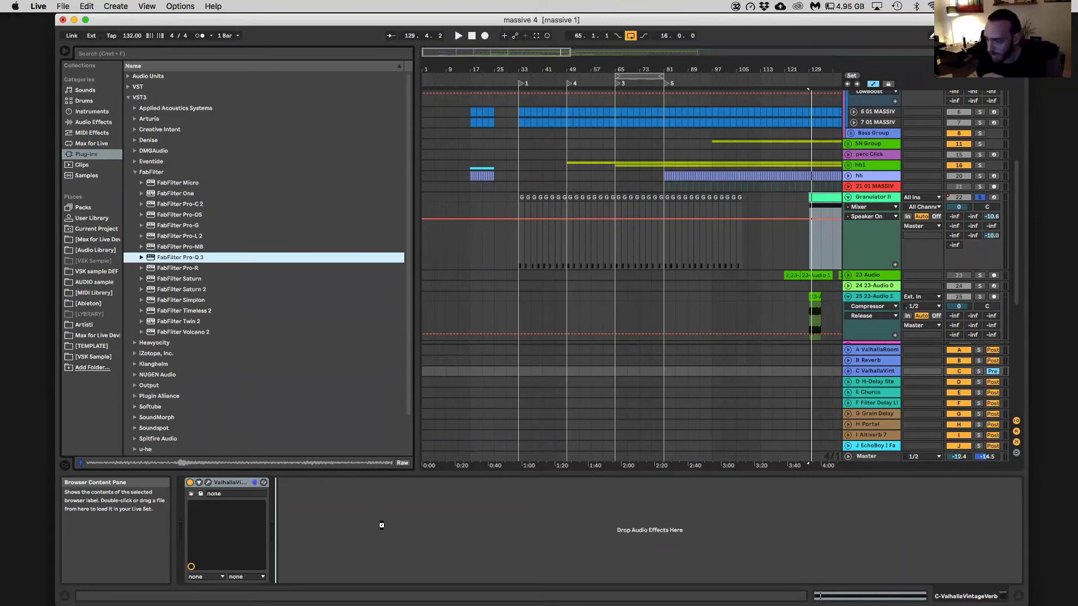
left_click_drag(322, 483, 322, 483)
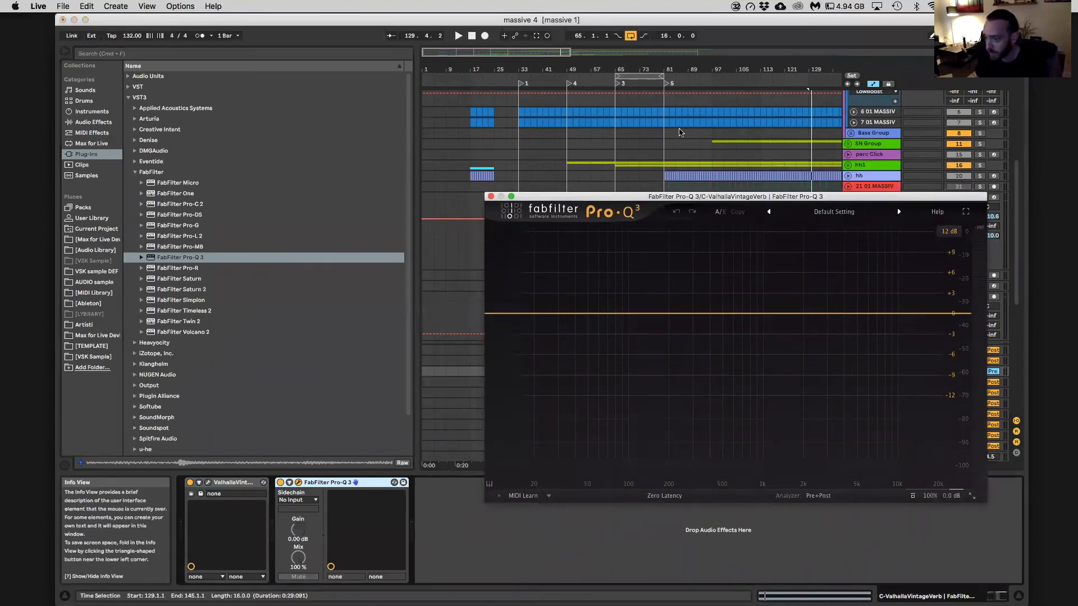
left_click_drag(681, 198, 684, 337)
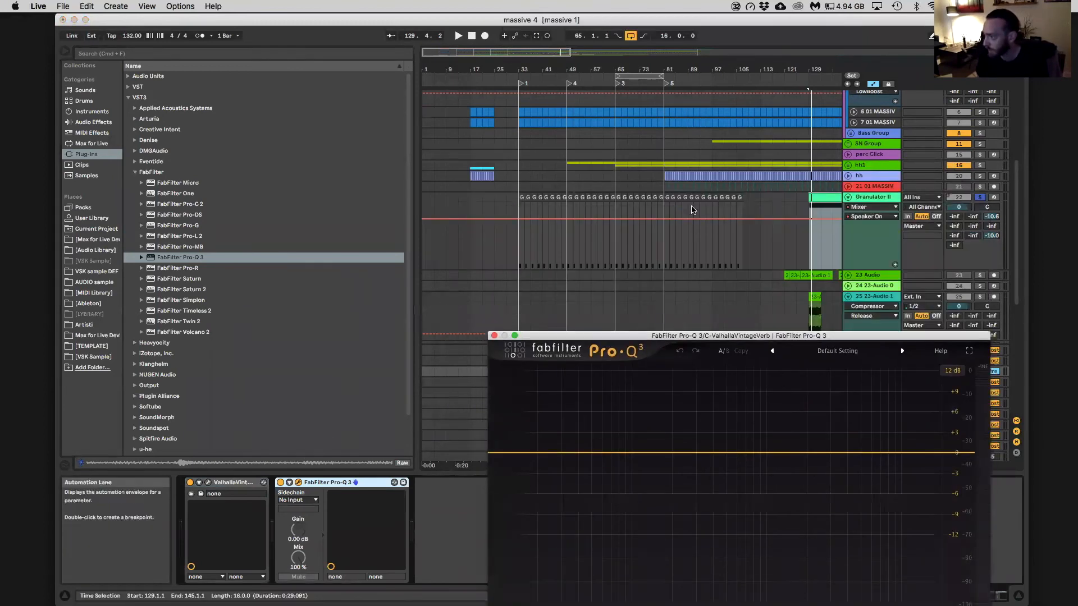
Play Granulator II from bar 85 with its track volume at 6.0 dB and its C-ValhallaVintageVerb send at 0.0 dB
left_click(678, 229)
key("space")
double_click(992, 236)
left_click_drag(958, 207, 959, 169)
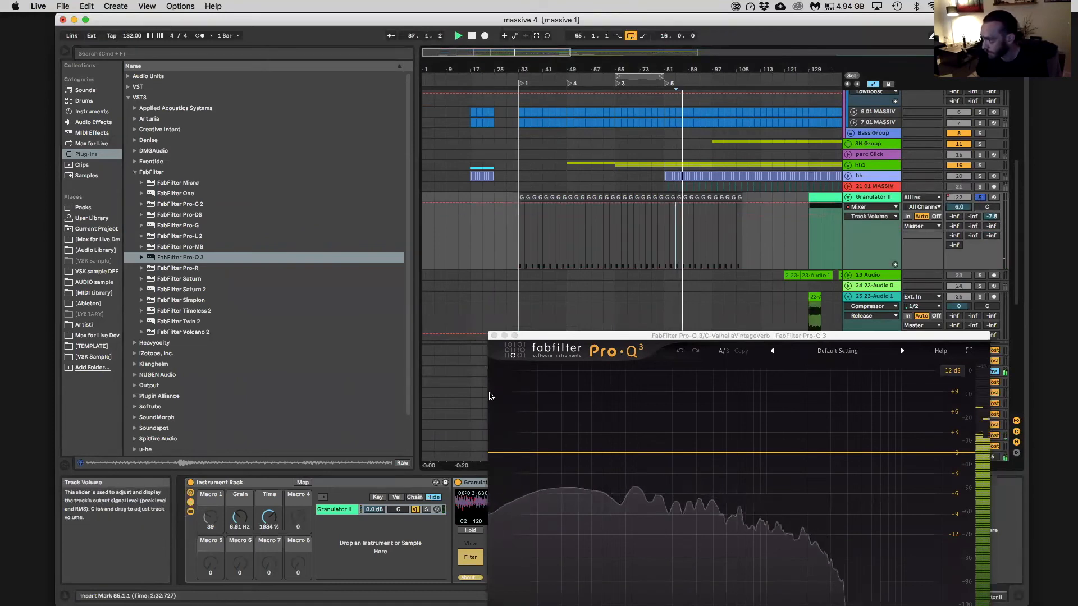
left_click_drag(992, 216, 991, 185)
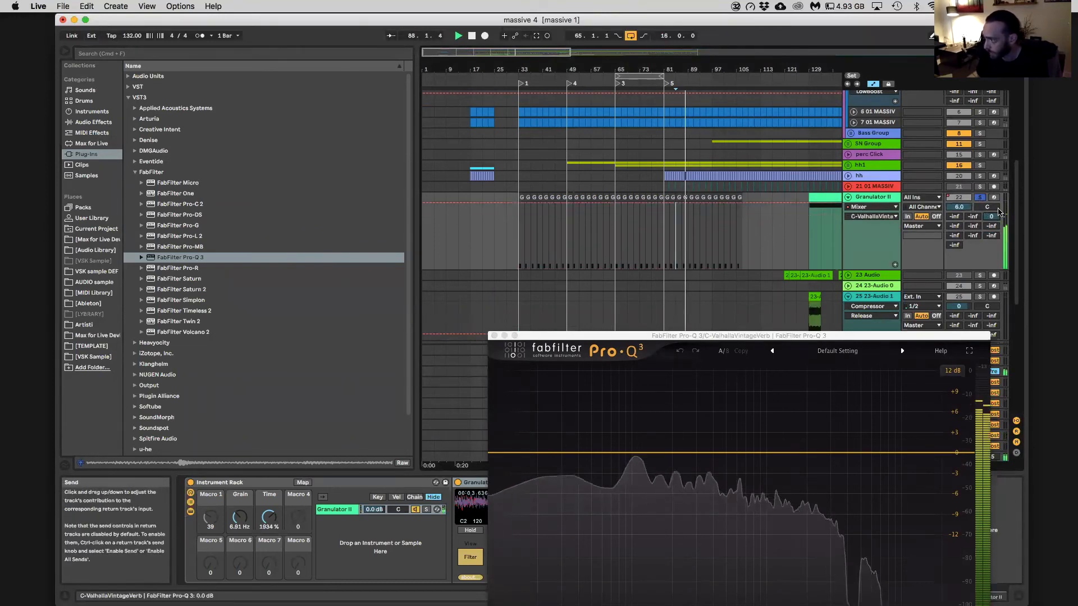
Add a 12 dB/oct low cut at about 316 Hz to Pro-Q 3 on return C and play the result
left_click_drag(658, 340, 660, 522)
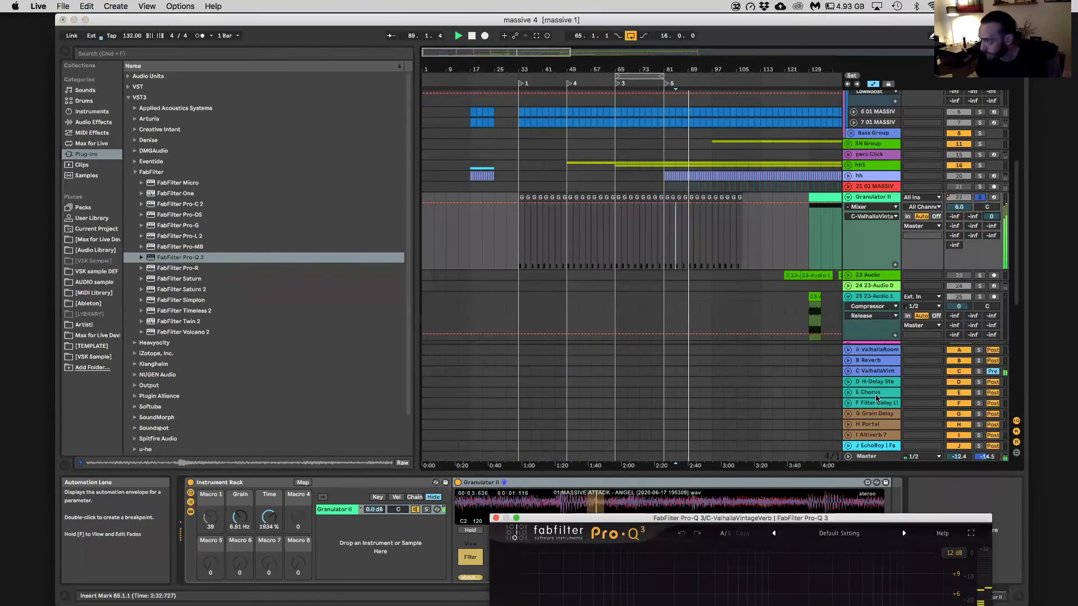
left_click(869, 371)
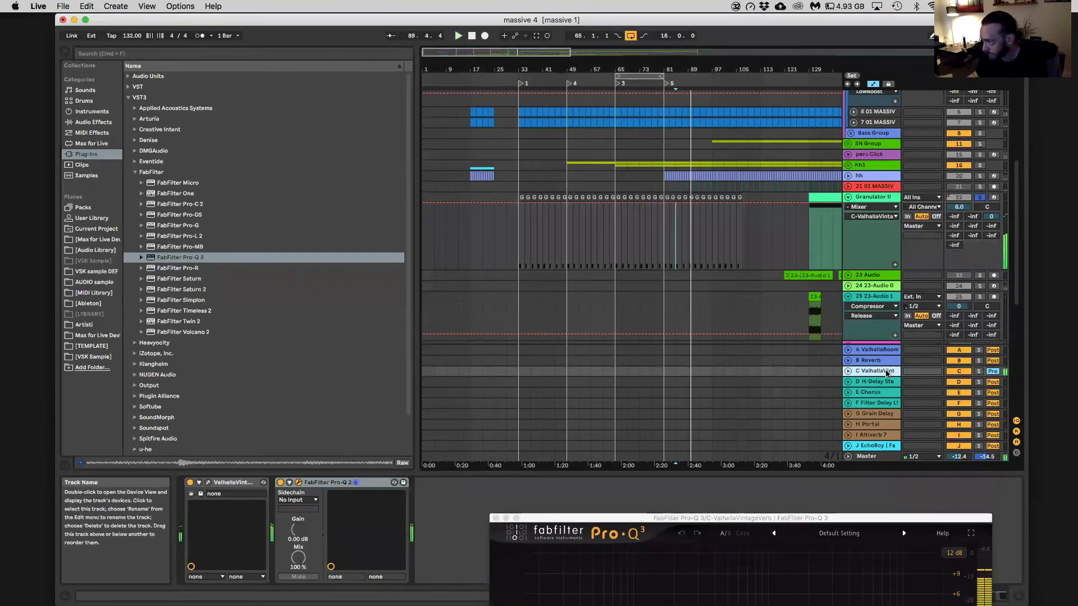
left_click_drag(520, 518, 463, 198)
double_click(549, 326)
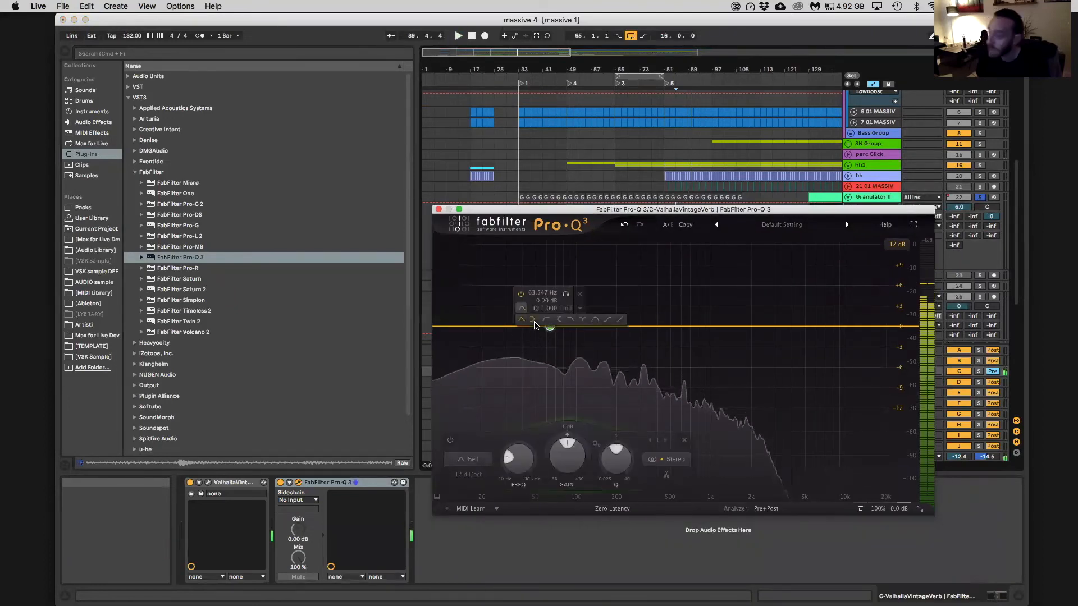
left_click(533, 320)
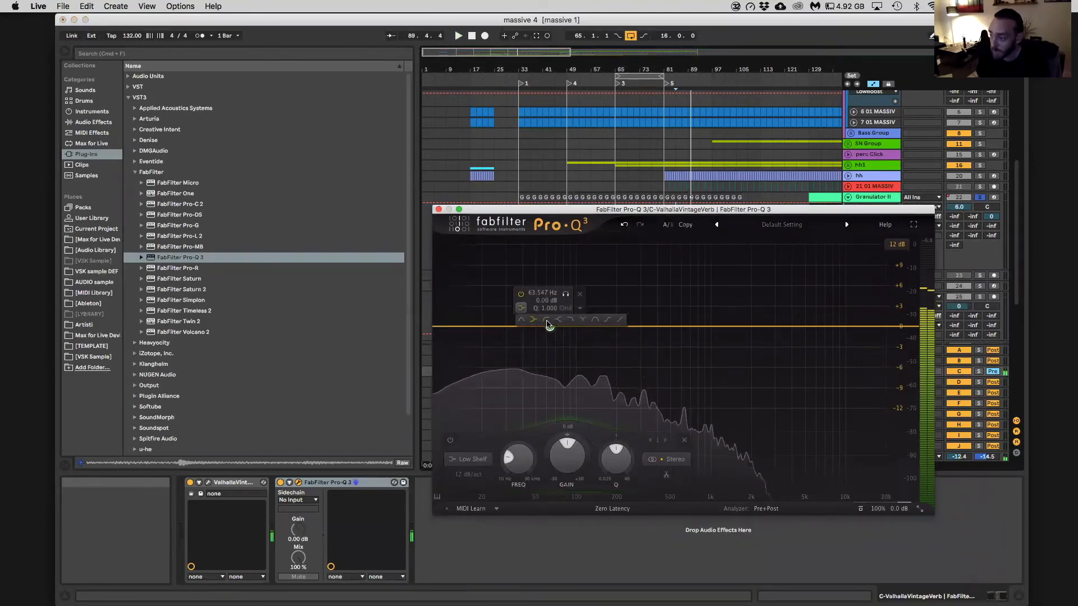
left_click(546, 319)
left_click_drag(549, 326, 643, 323)
key("space")
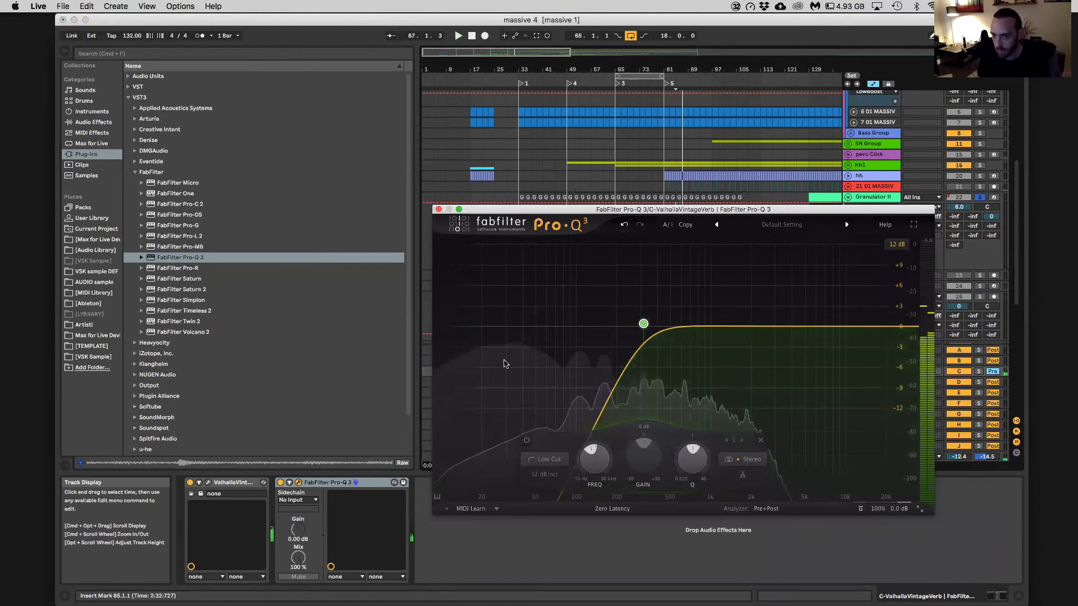
Bypass the low cut band in Pro-Q 3 and add a low shelf at about 574 Hz with about +13.6 dB gain
mouse_move(643, 324)
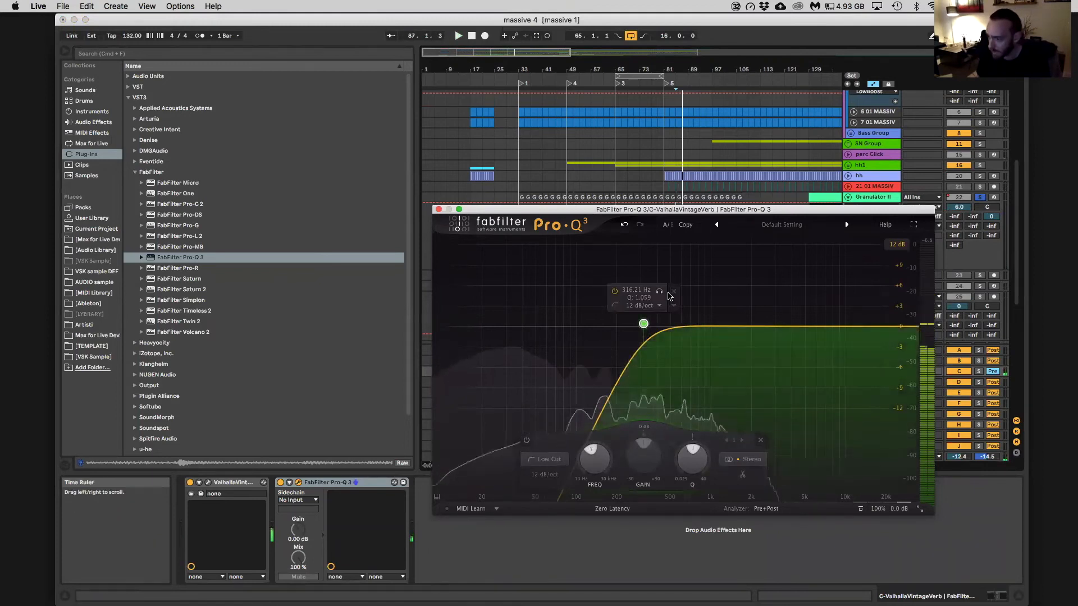
left_click(614, 305)
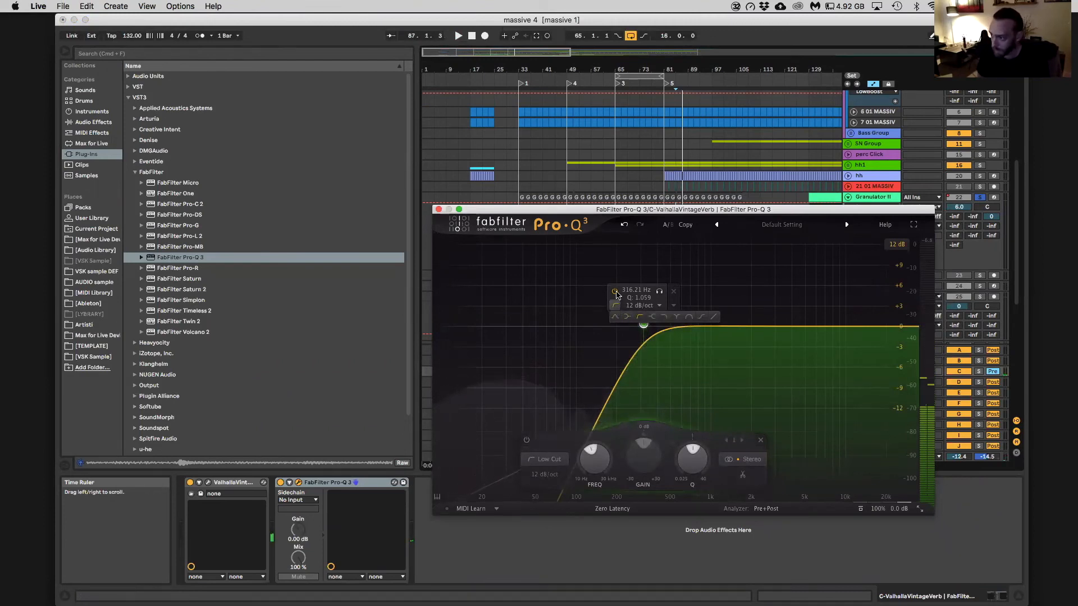
left_click(614, 291)
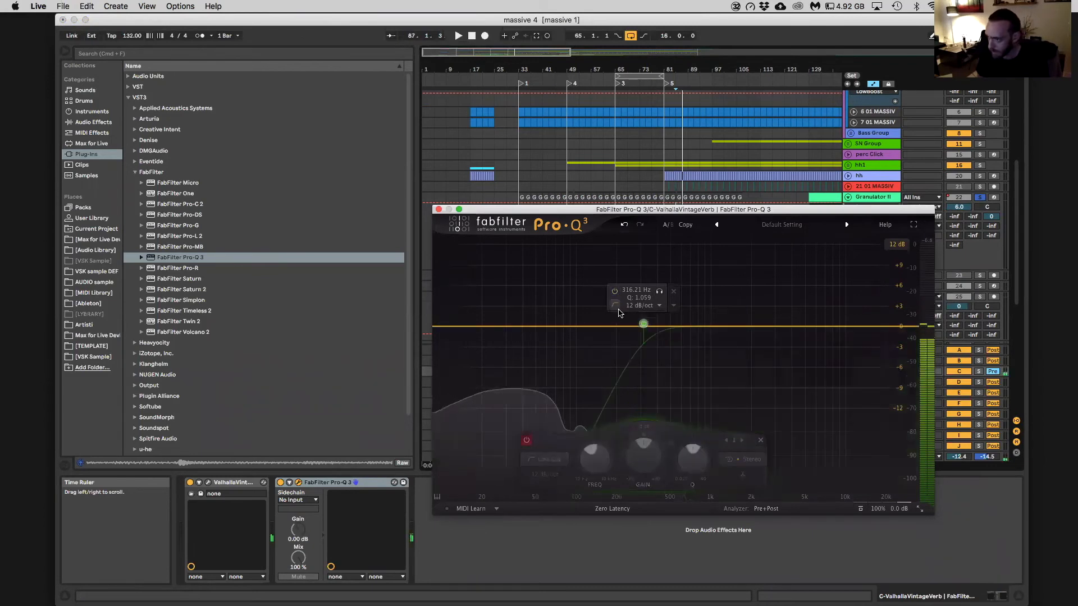
left_click_drag(530, 326, 521, 264)
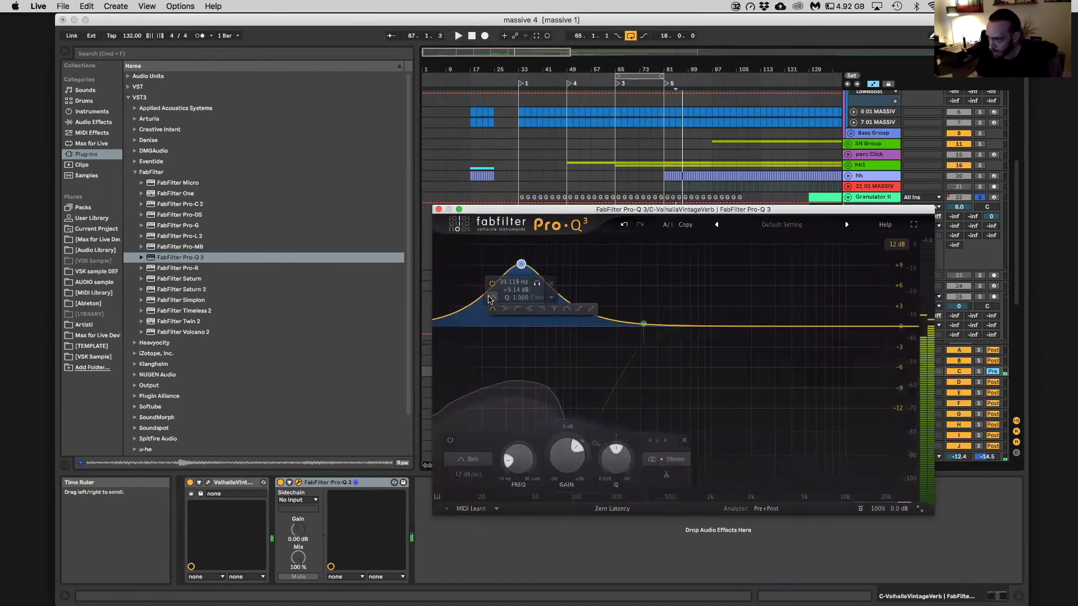
left_click(504, 309)
left_click_drag(522, 296, 686, 272)
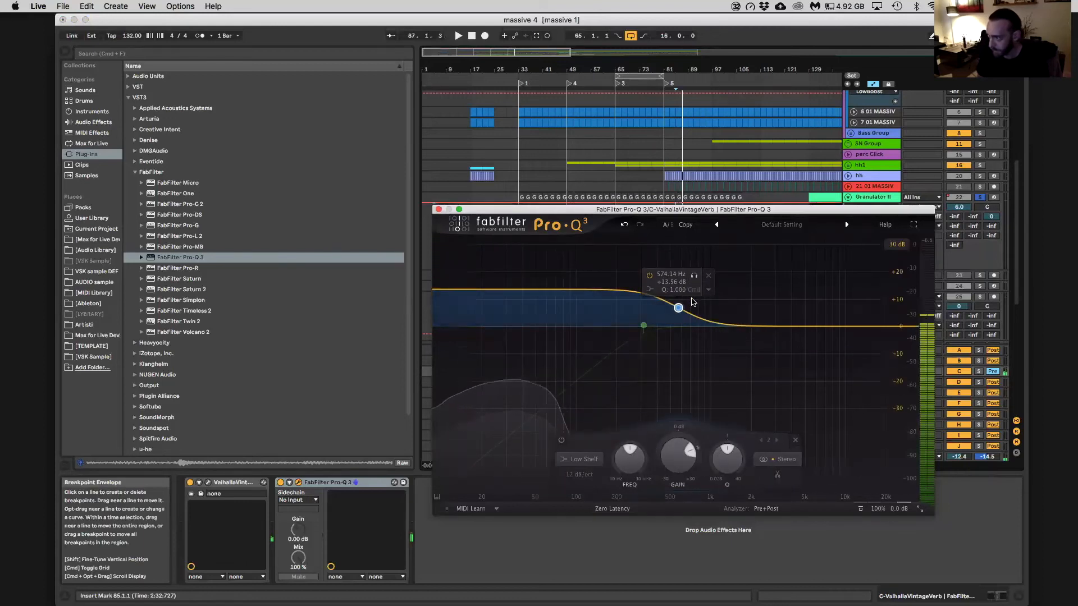
Add a 12 dB/oct high cut band at about 20 Hz in Pro-Q 3, and play the filtered reverb
double_click(723, 321)
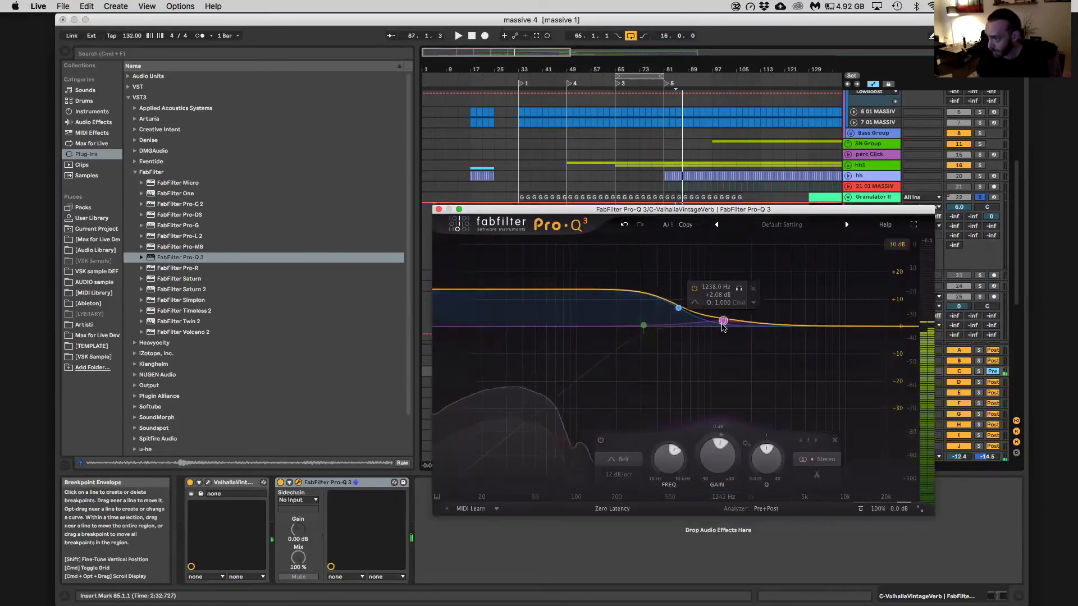
left_click(696, 304)
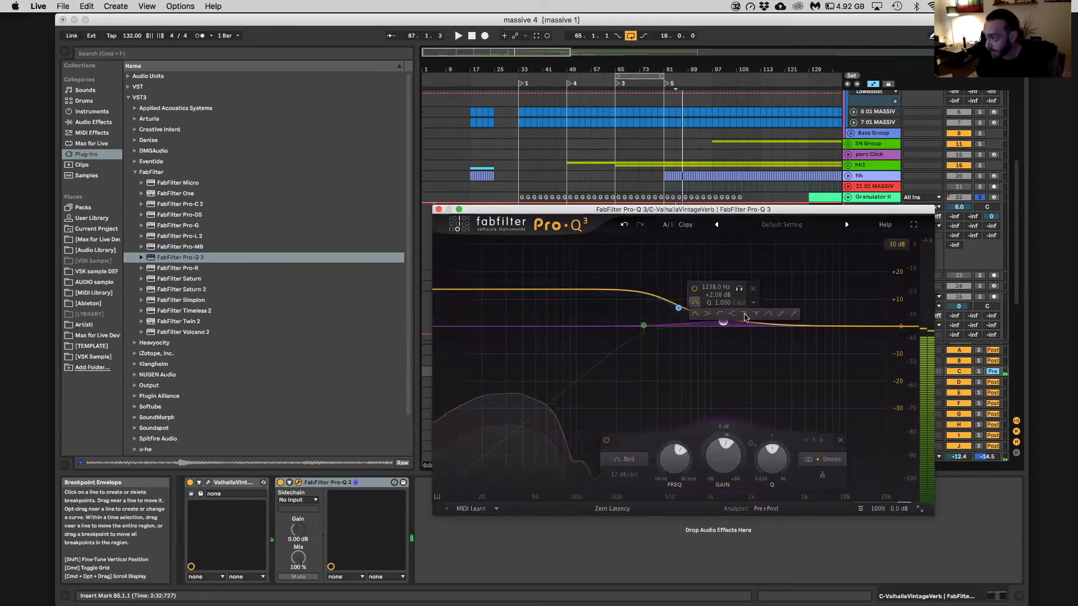
left_click(726, 346)
left_click_drag(723, 326, 482, 335)
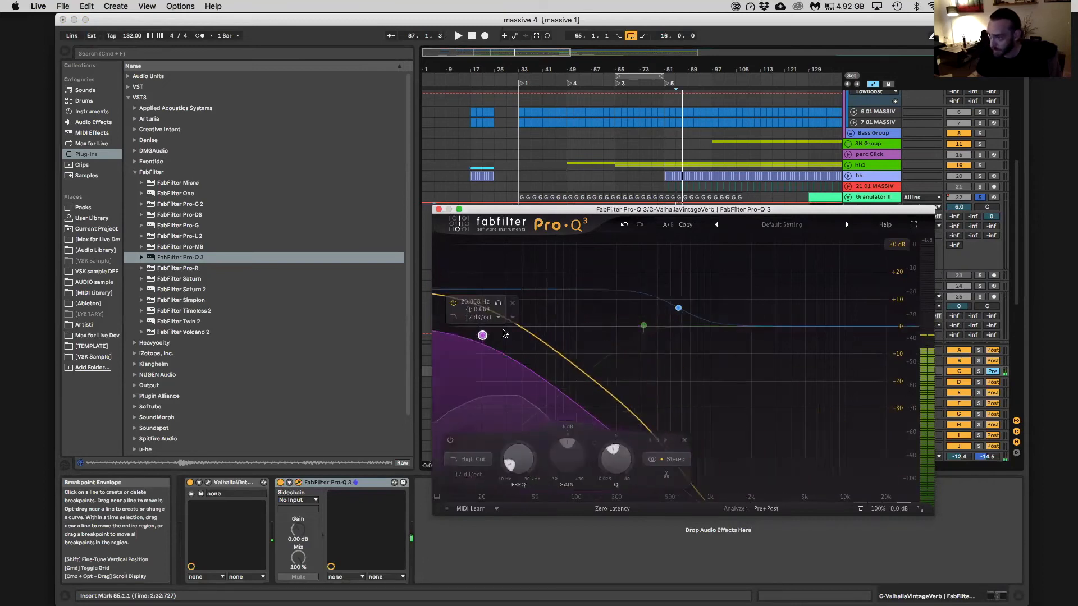
key("space")
left_click_drag(497, 205, 500, 328)
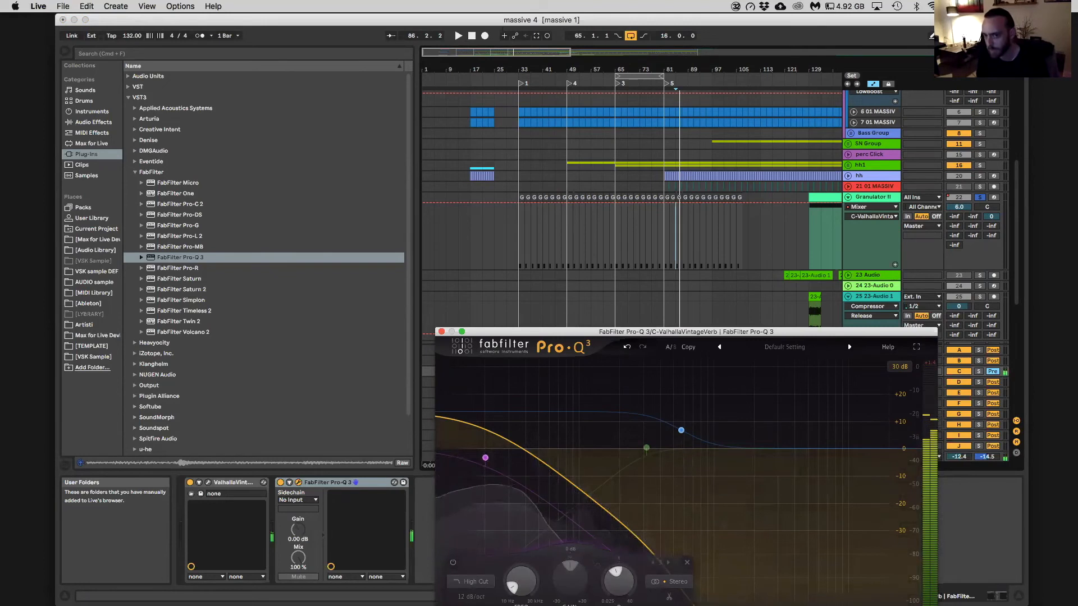
Insert a new audio track below Granulator II and set its input to Resampling
left_click(879, 197)
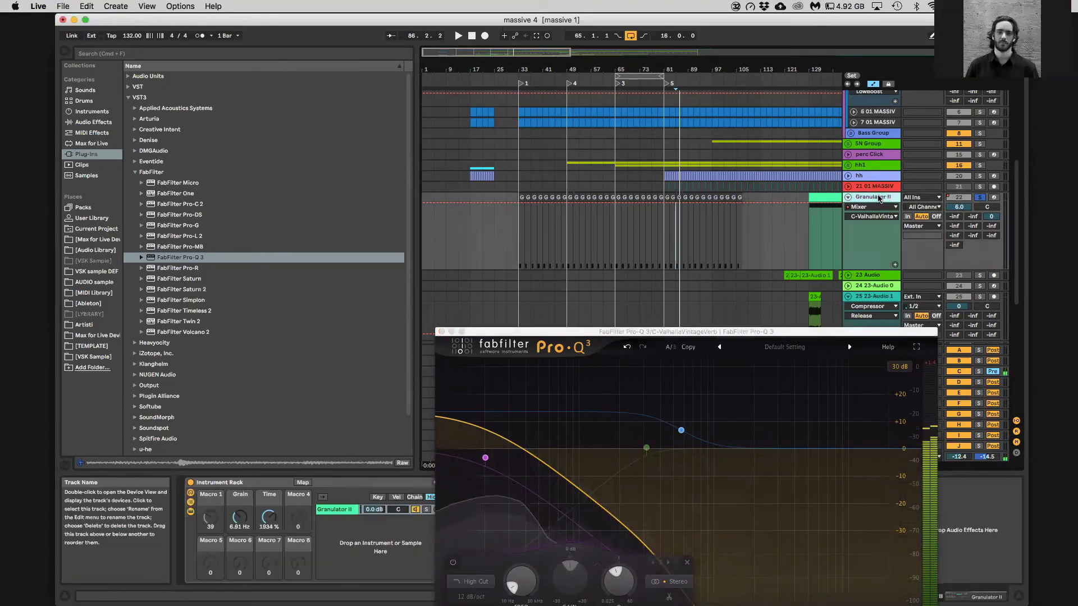
key("super+t")
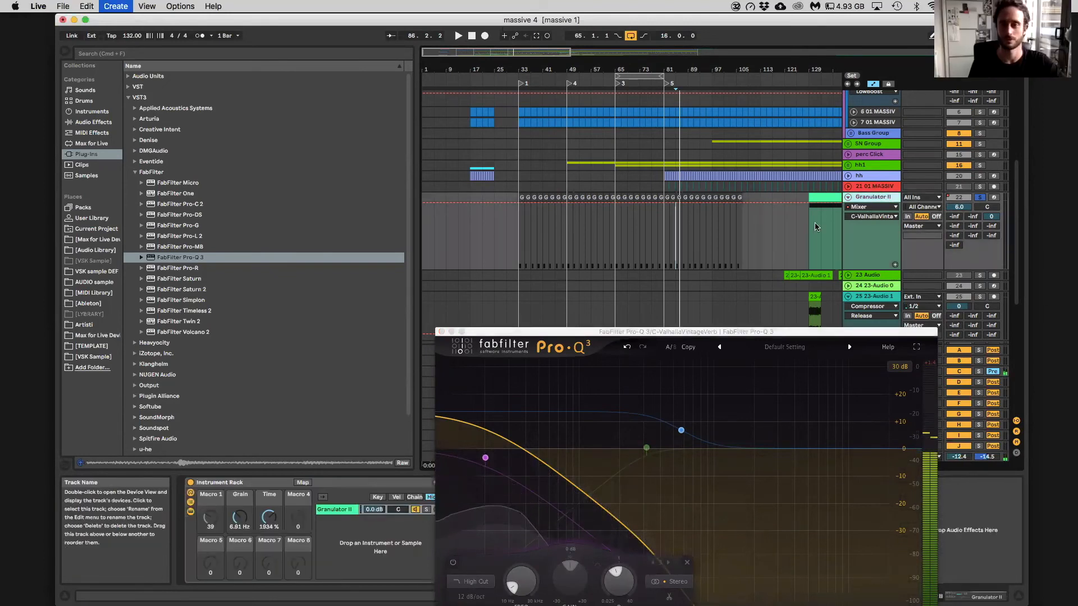
left_click(563, 244)
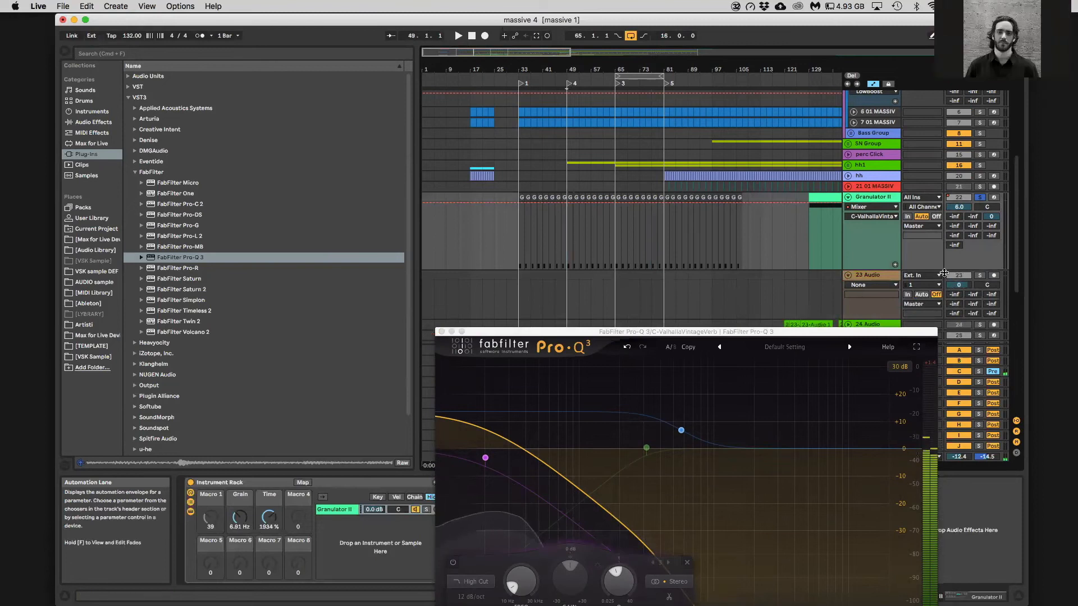
left_click(938, 275)
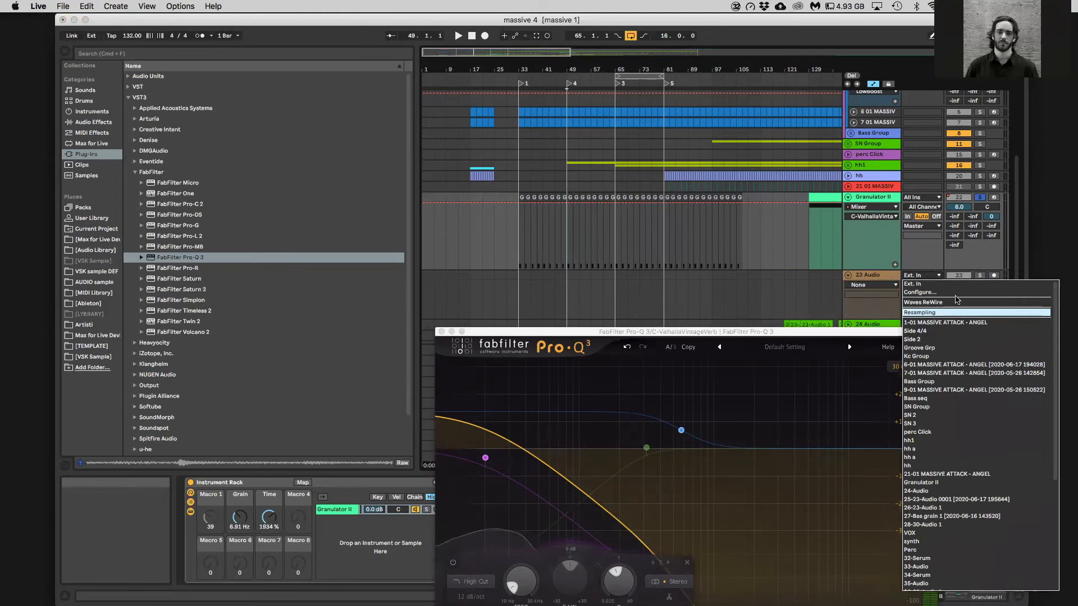
left_click(957, 312)
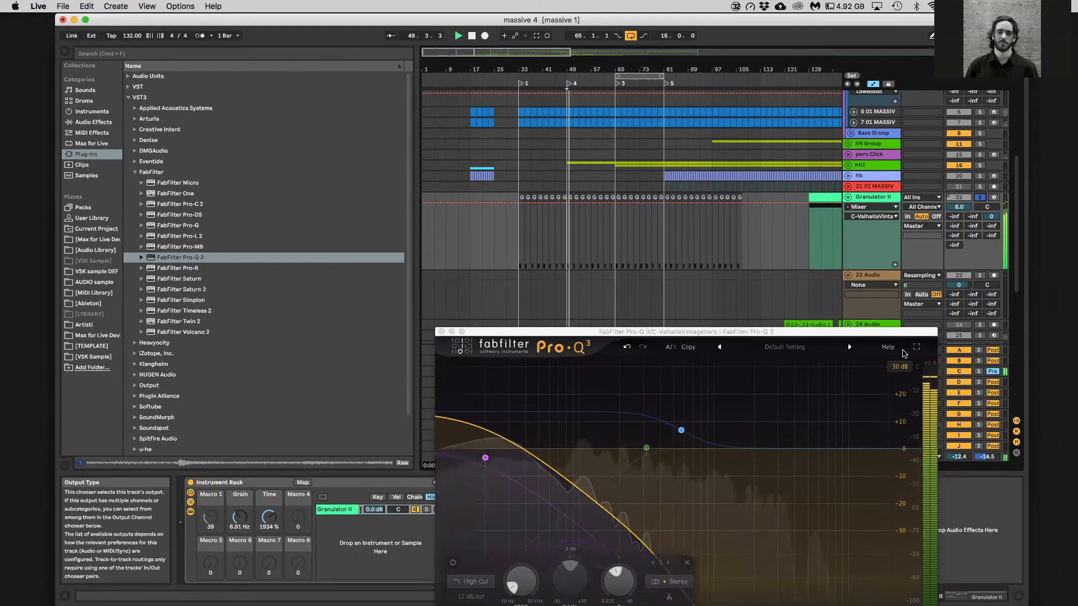
Raise the Pro-Q 3 high cut band's frequency and resonance, and lower the Granulator II track volume to -inf
left_click_drag(485, 458, 529, 419)
left_click_drag(958, 207, 958, 292)
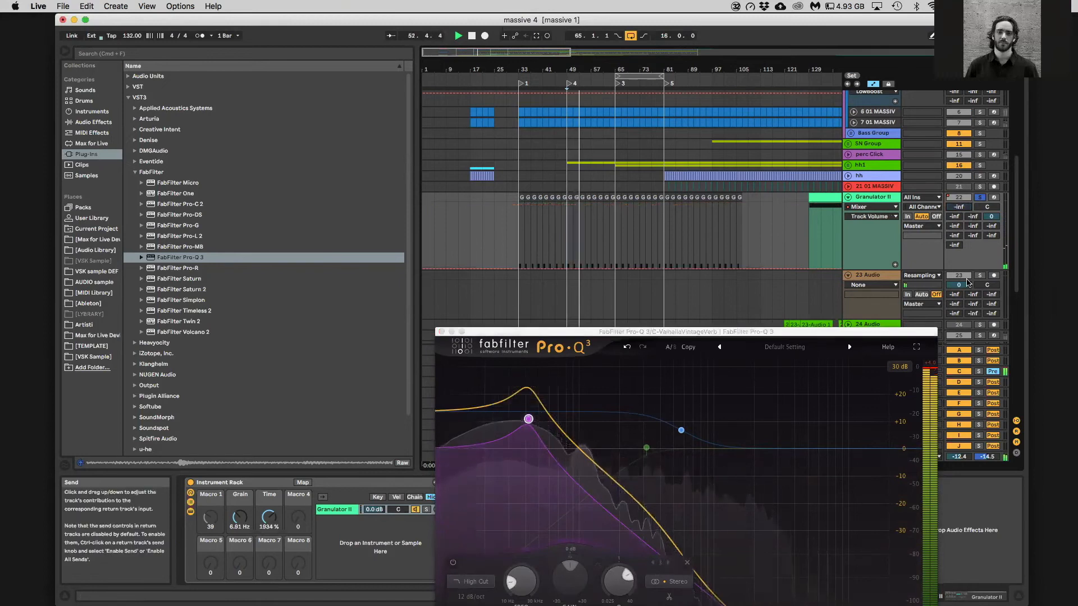
Arm the 23 Audio resampling track, record a short take of the rumble onto it, and hide the browser
left_click(442, 332)
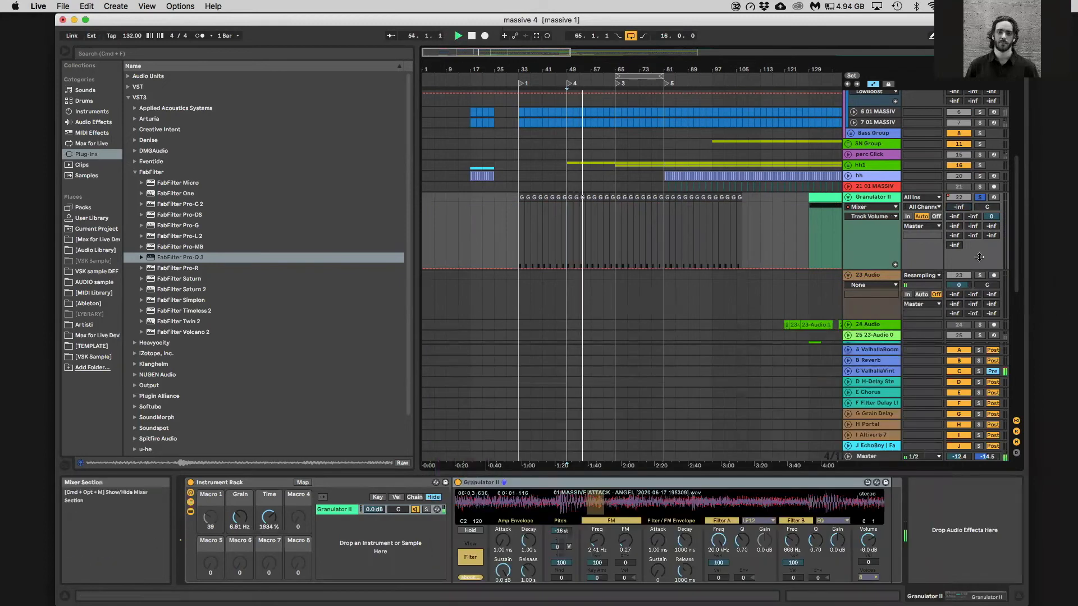
left_click(993, 276)
left_click(484, 36)
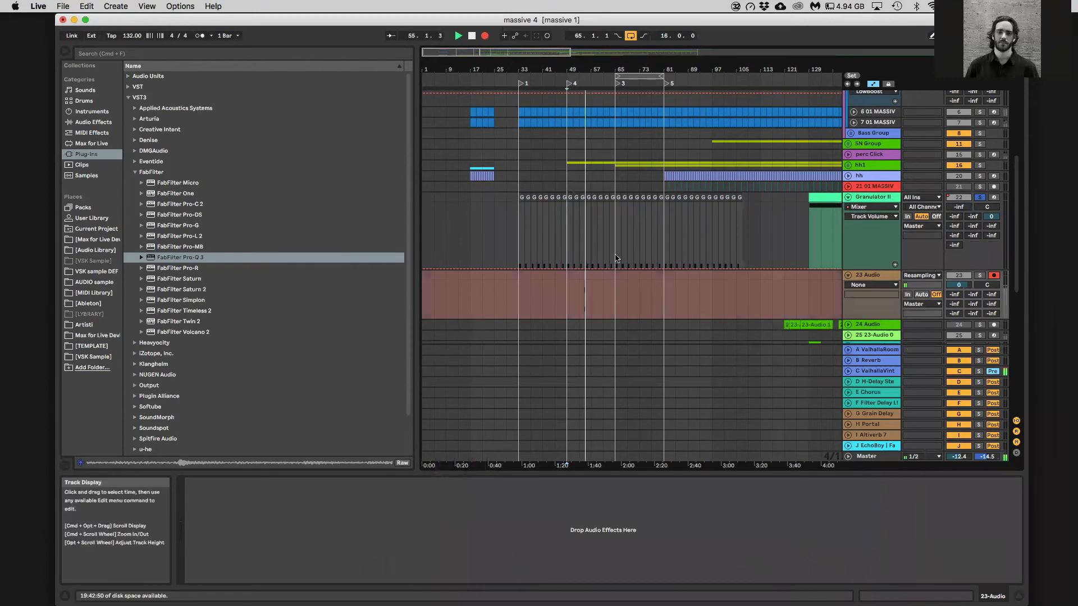
left_click_drag(585, 70, 585, 126)
key("space")
left_click(617, 298)
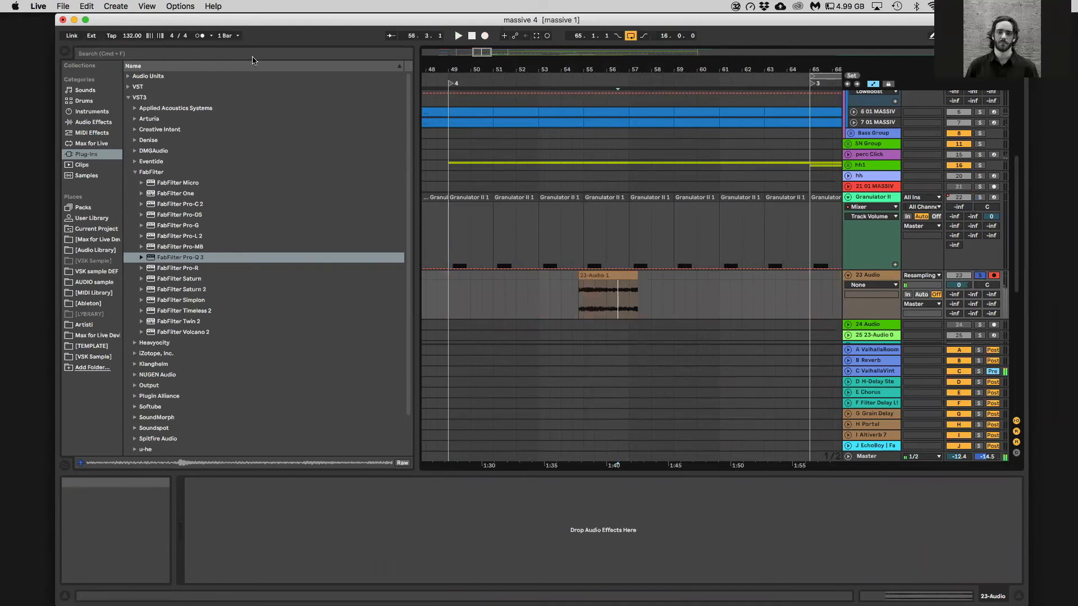
left_click(62, 54)
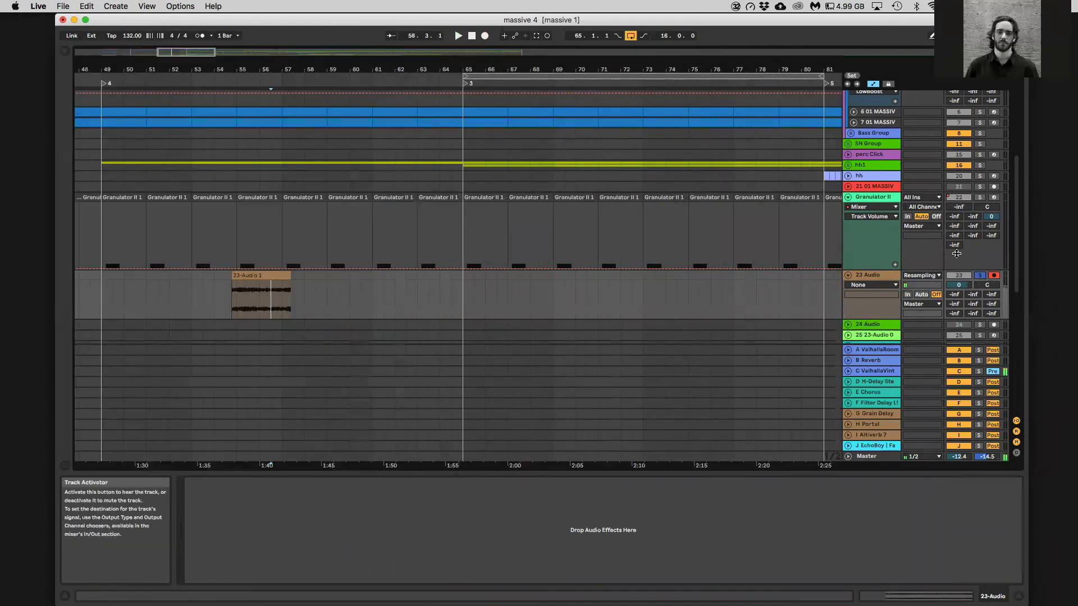
Review the Pro-Q 3 curve on return C, and play the recorded rumble clip with the 23 Audio track soloed
left_click(884, 373)
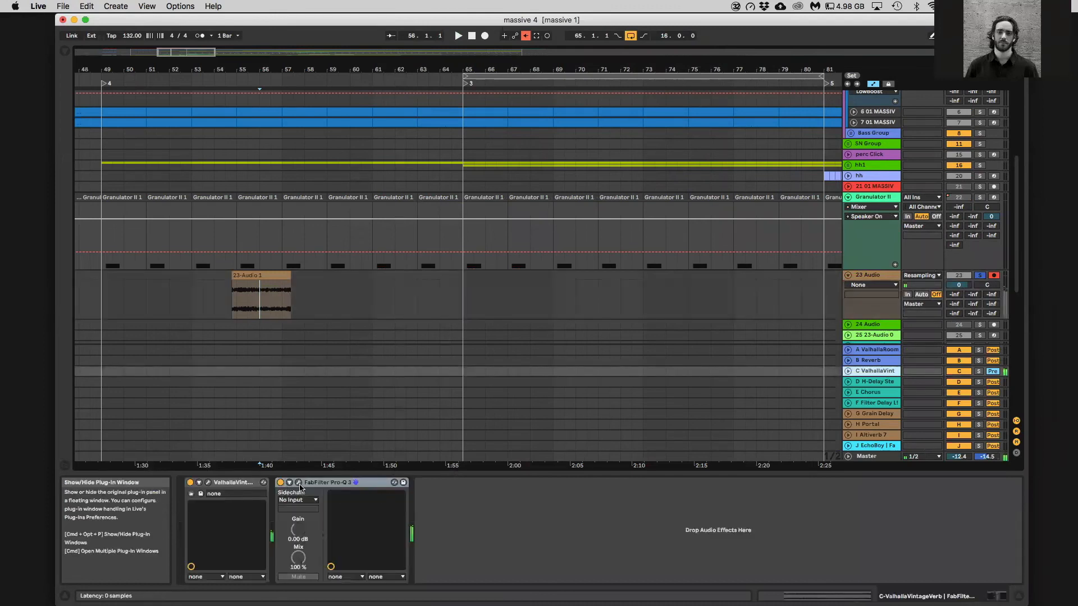
left_click(299, 482)
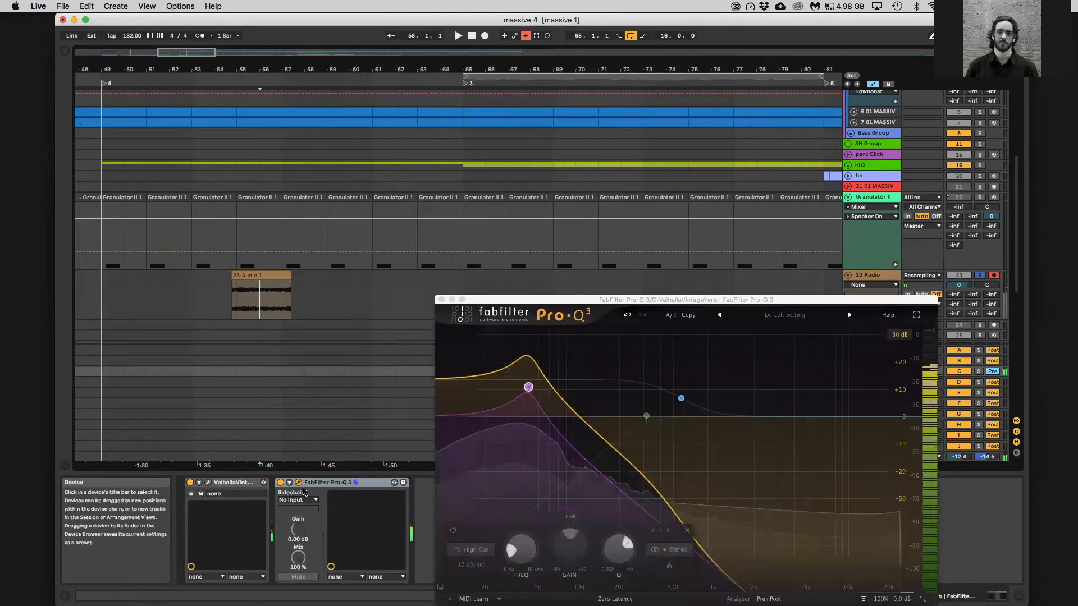
left_click(439, 299)
left_click(980, 276)
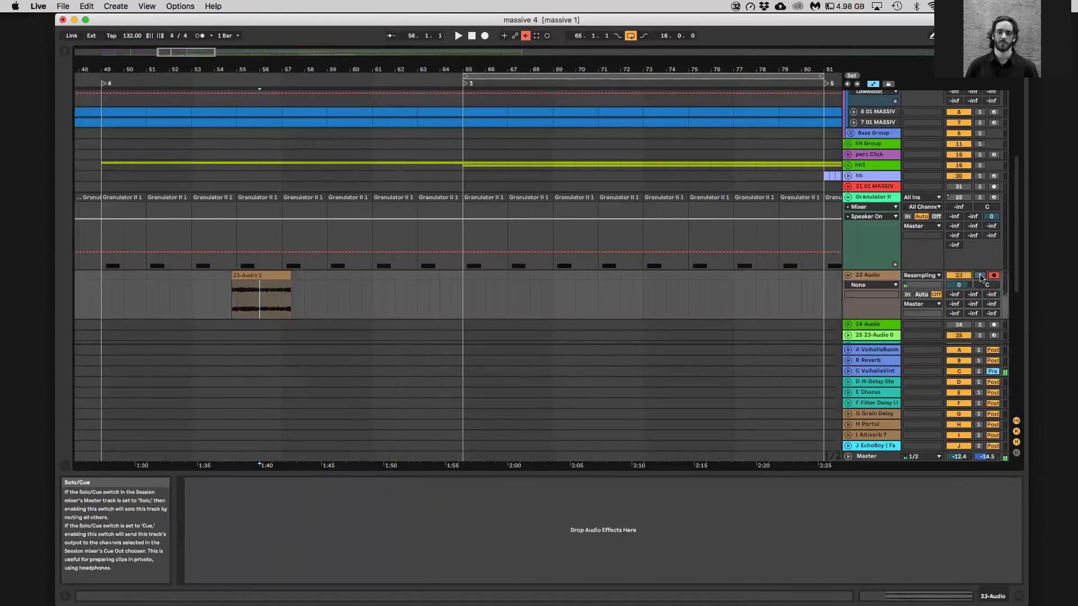
left_click(243, 289)
key("space")
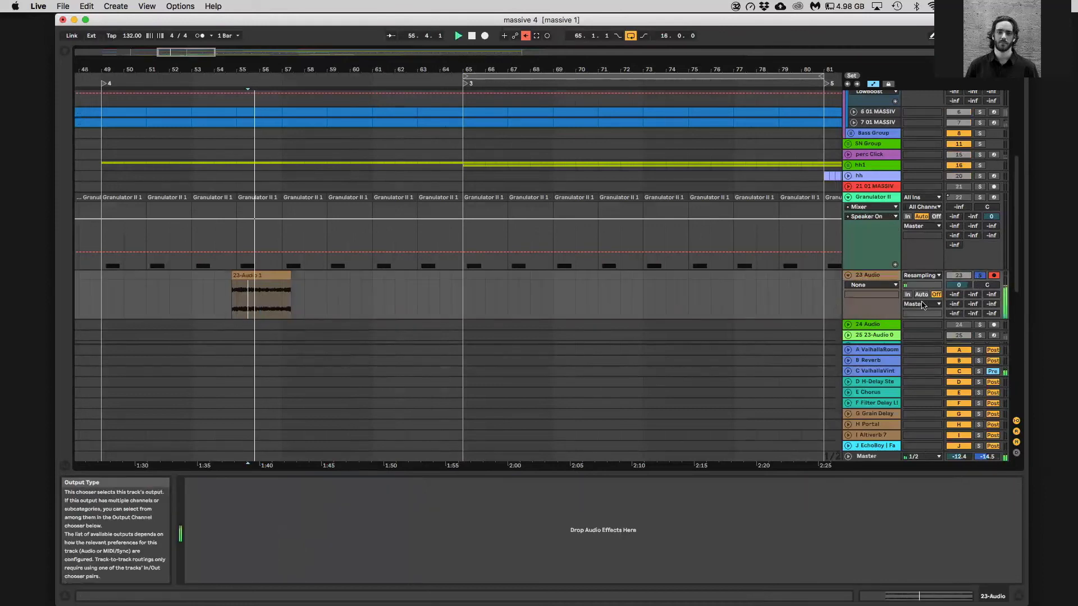
Open the IXL Spectrum Analyzer on the Master track and examine the rumble's spectrum during playback
left_click(867, 456)
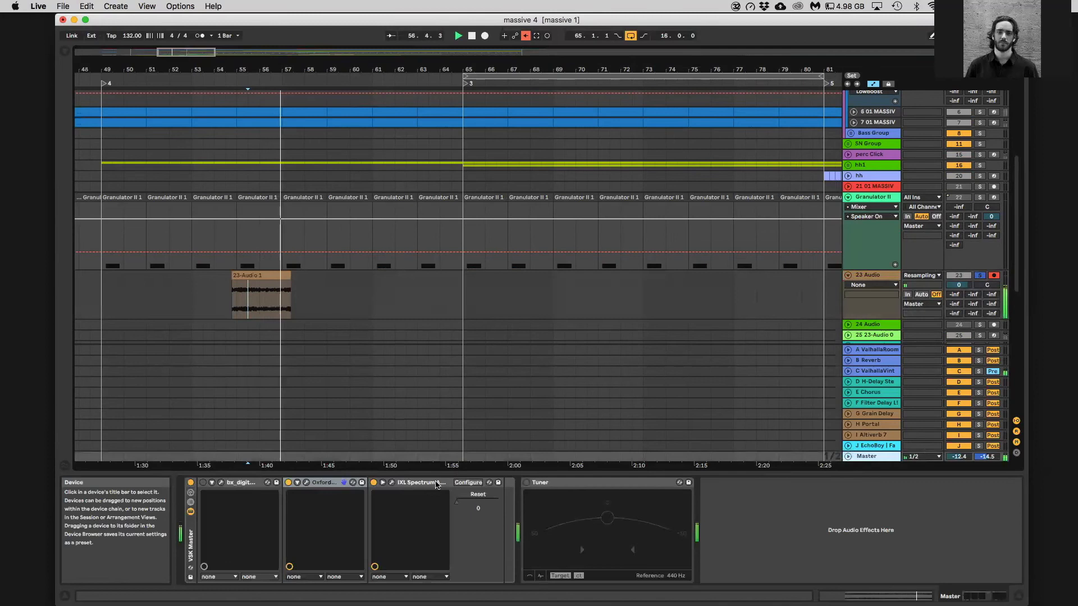
left_click(391, 482)
key("space")
key("space")
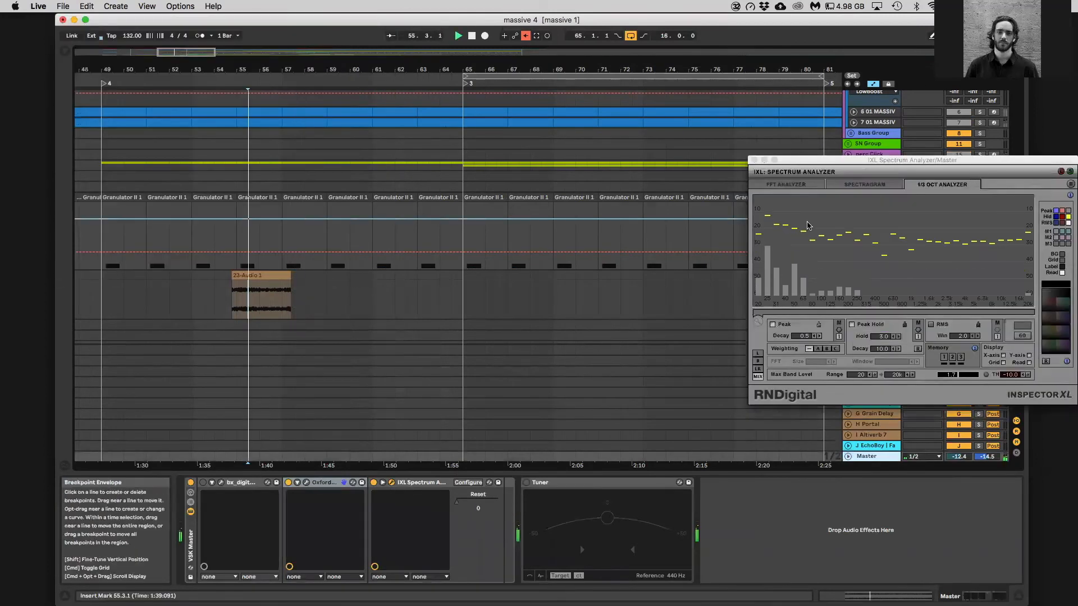
Transpose the recorded rumble clip up to 14 st and close the spectrum analyzer
double_click(272, 273)
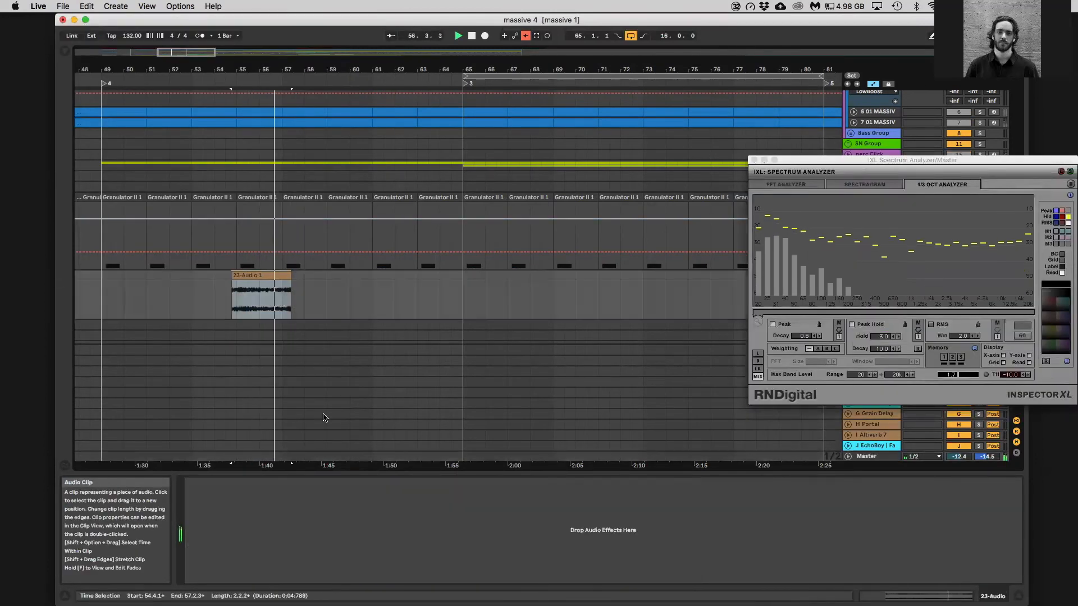
left_click_drag(242, 546, 243, 522)
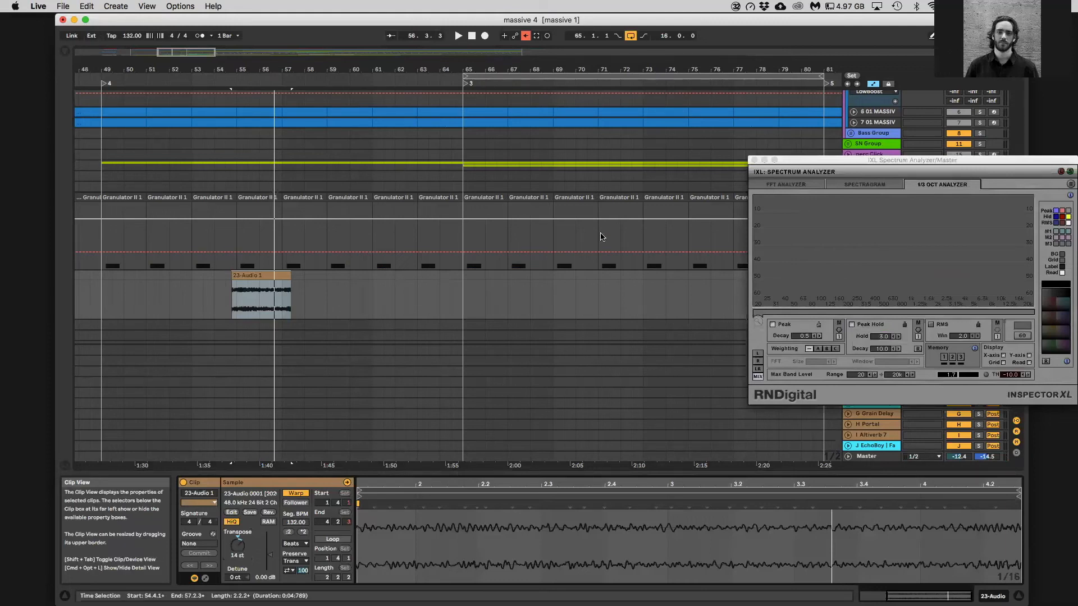
left_click(754, 160)
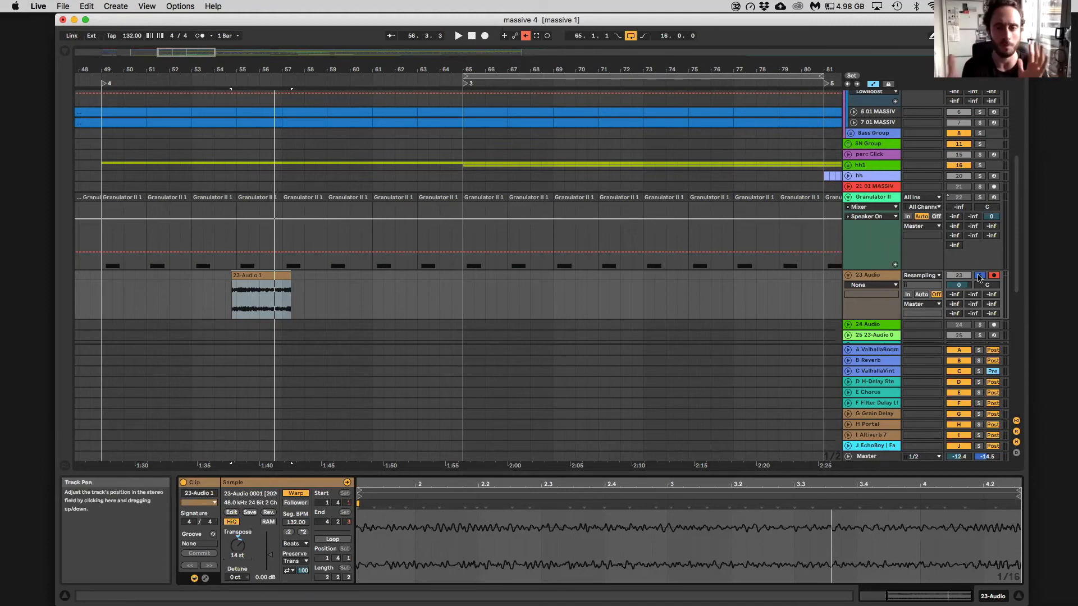
Fold the Groove Grp track and look through the Preferences pages, including the File Folder settings
scroll(918, 287, "up", 5)
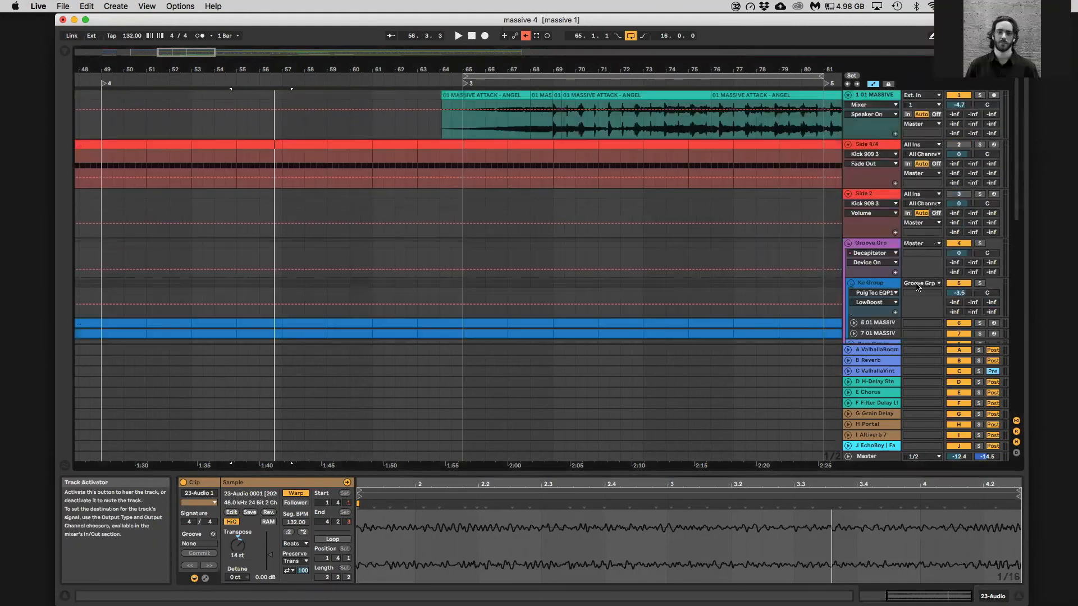
left_click(869, 243)
left_click(848, 243)
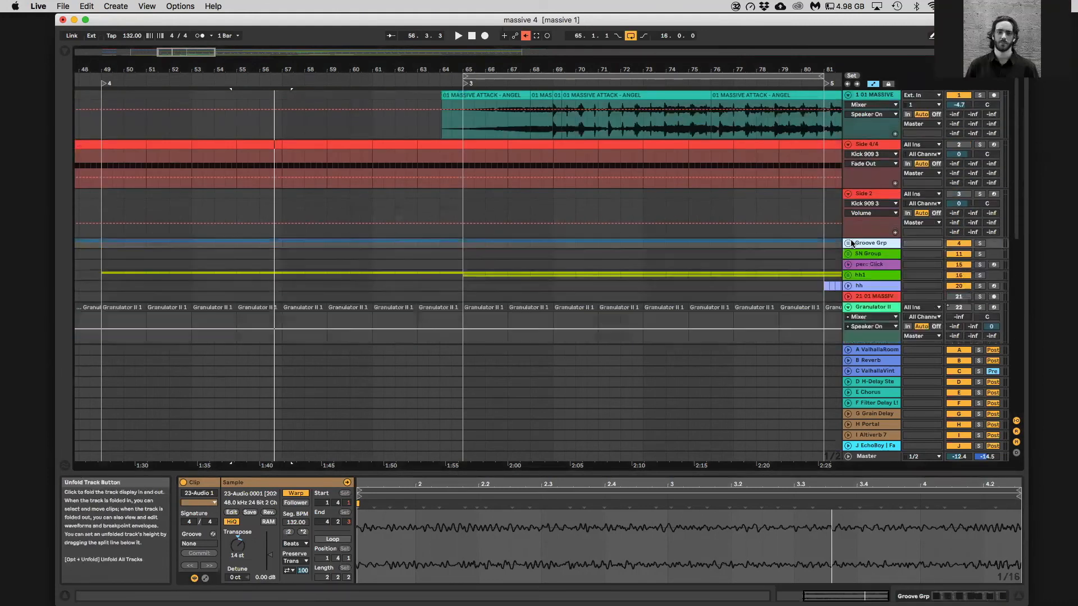
key("super+comma")
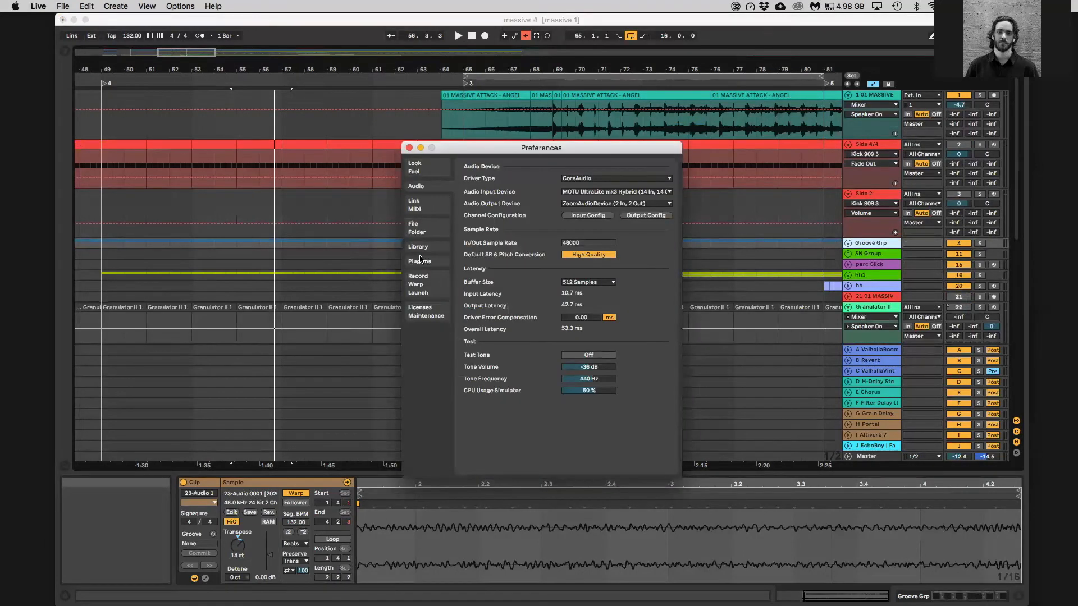
left_click(427, 170)
left_click(446, 193)
left_click(435, 211)
left_click(430, 232)
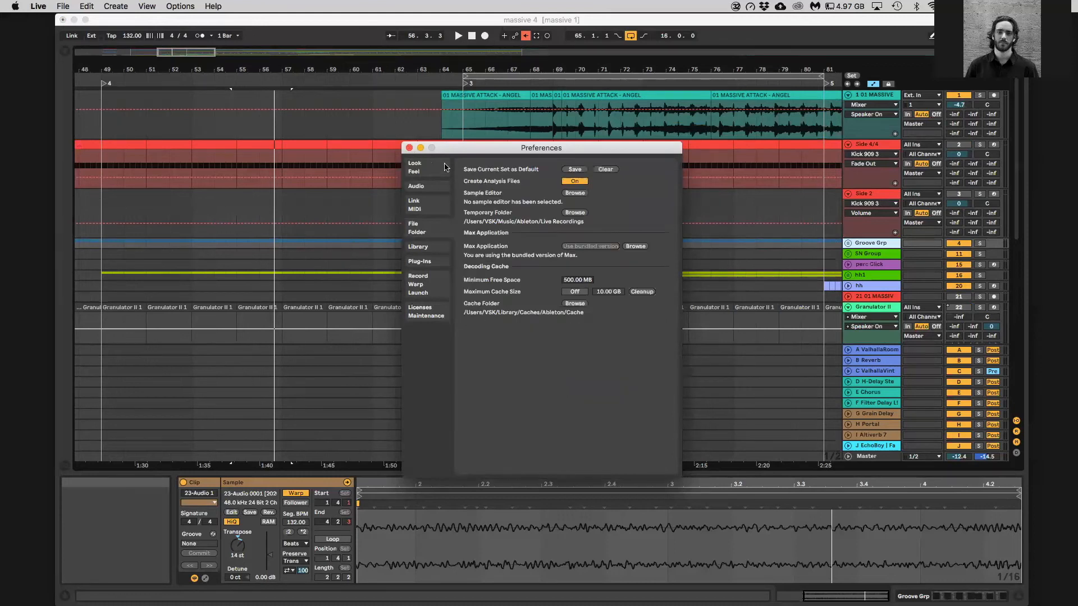
left_click(409, 147)
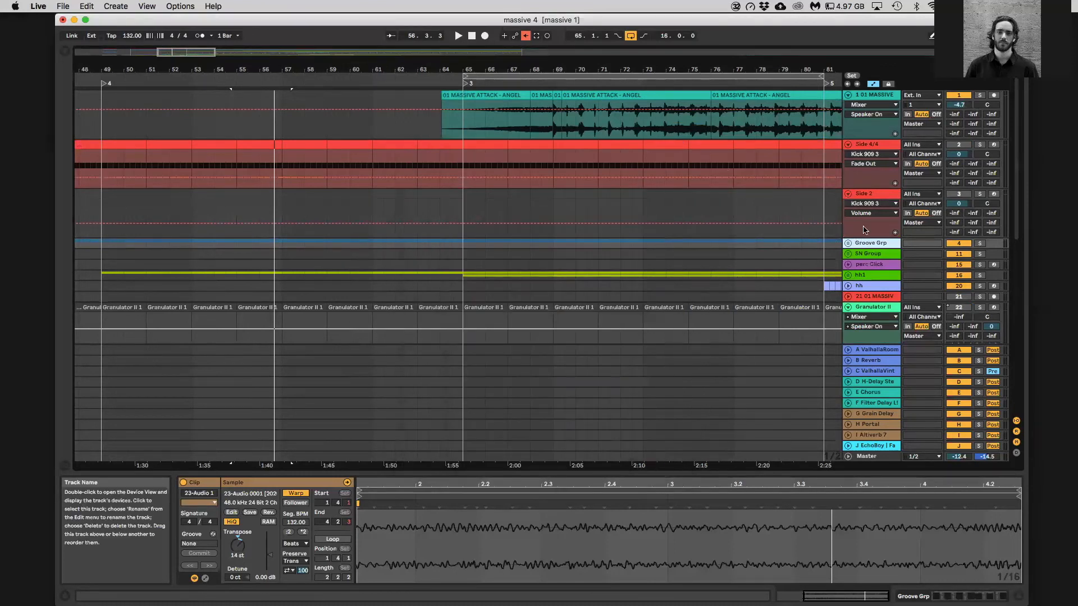
Unfold Groove Grp and examine the Compassion and FabFilter Pro-MB settings in its device chain
left_click(848, 243)
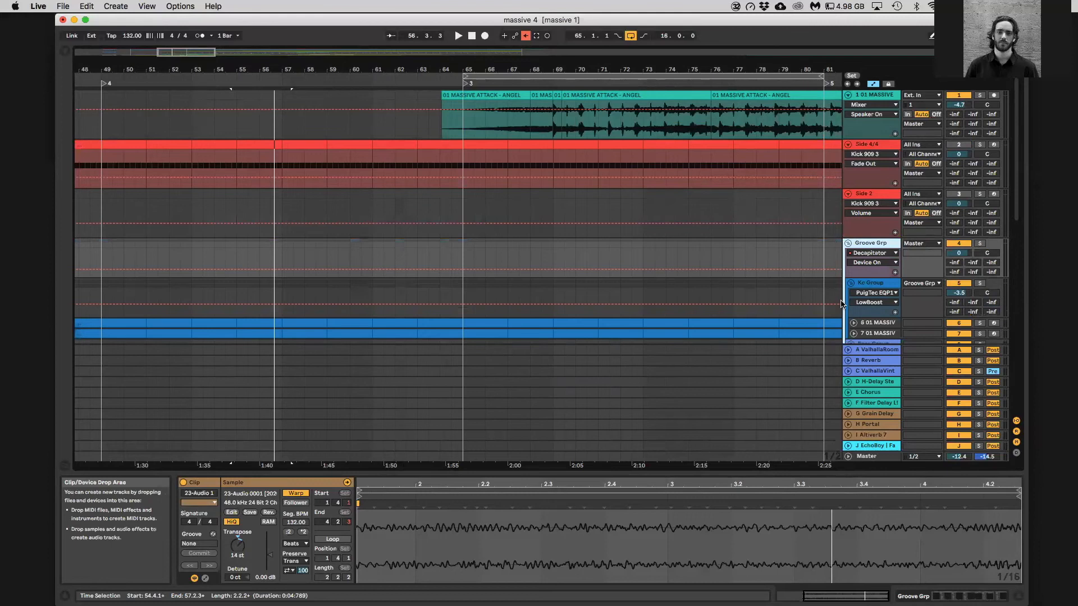
key("shift+Tab")
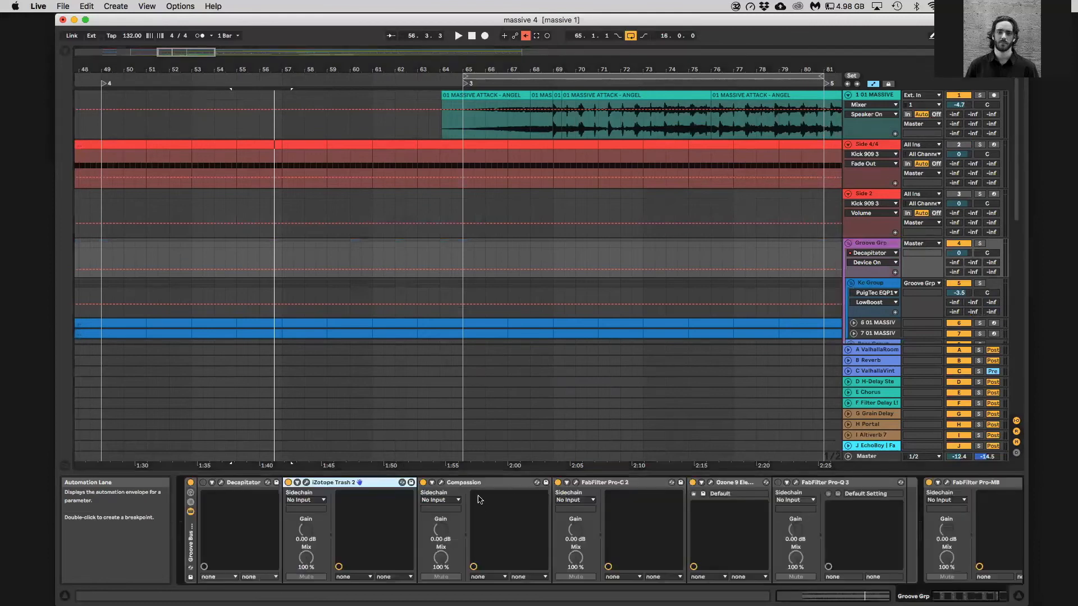
left_click(441, 483)
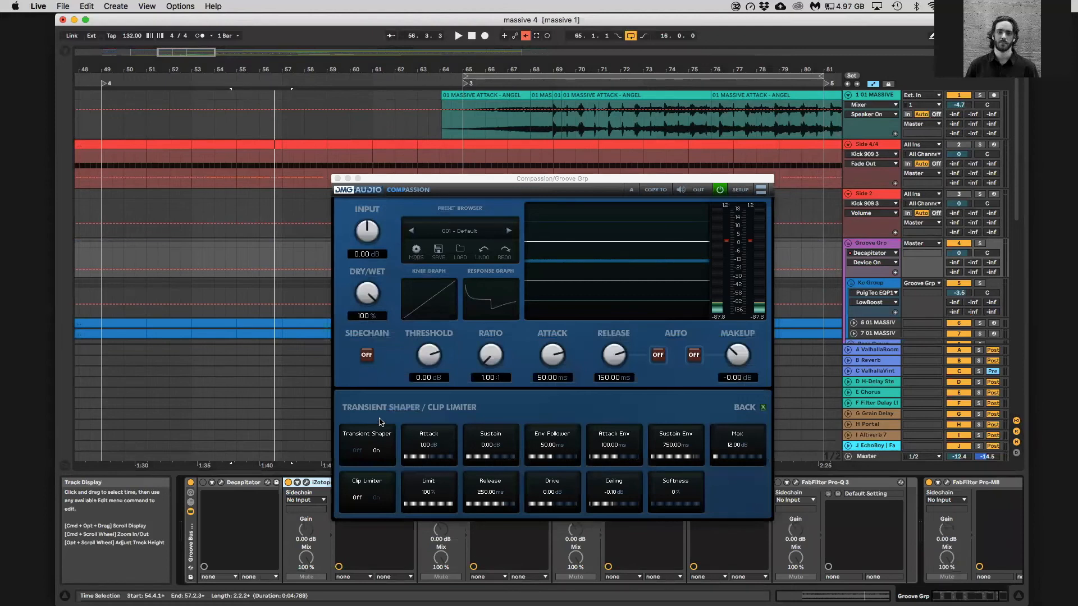
left_click(337, 178)
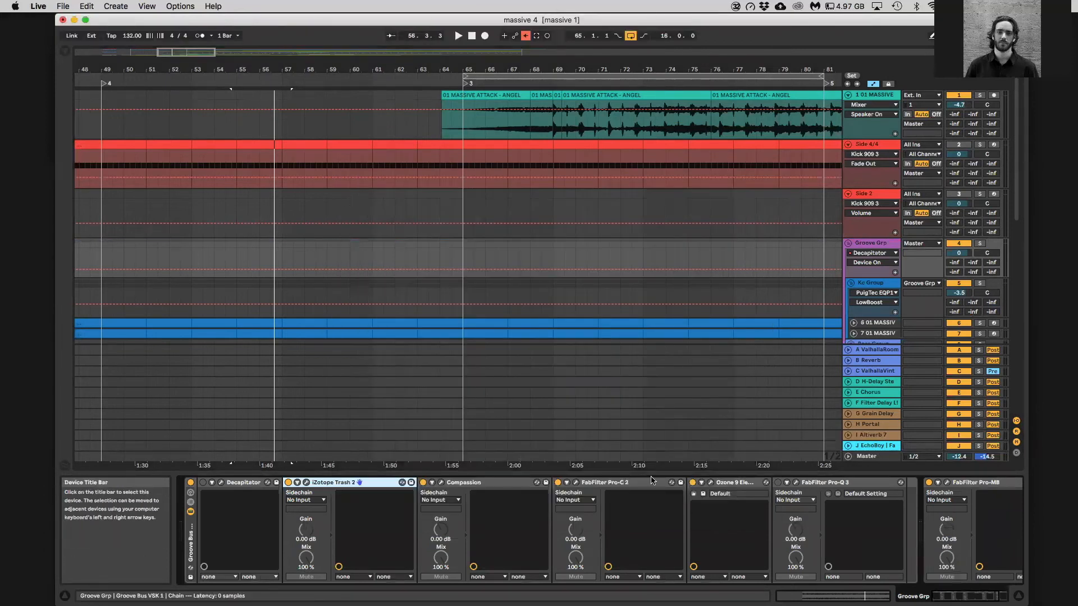
left_click(947, 484)
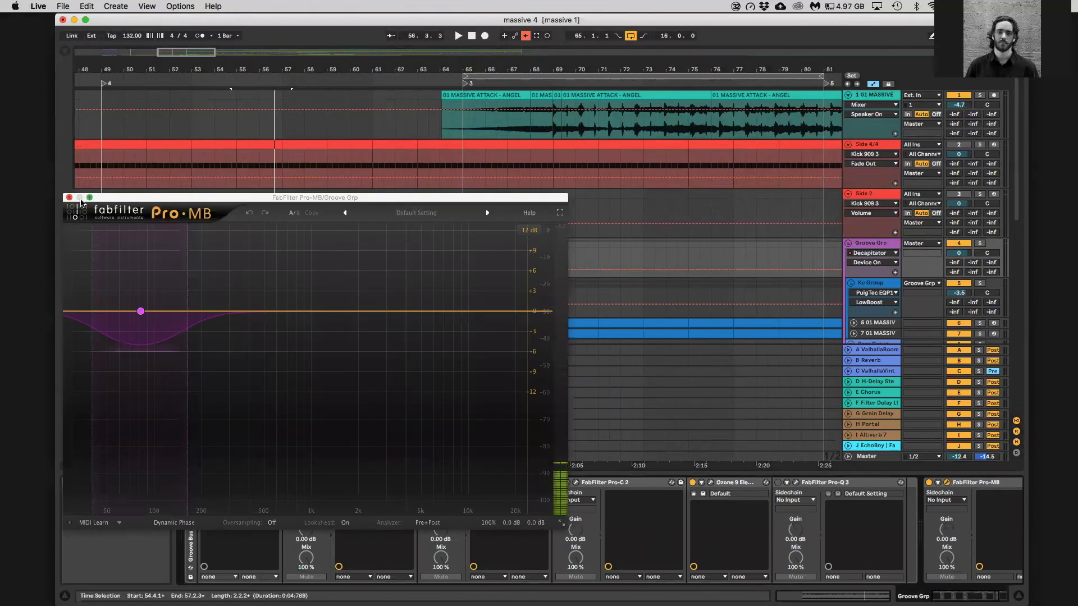
left_click(69, 198)
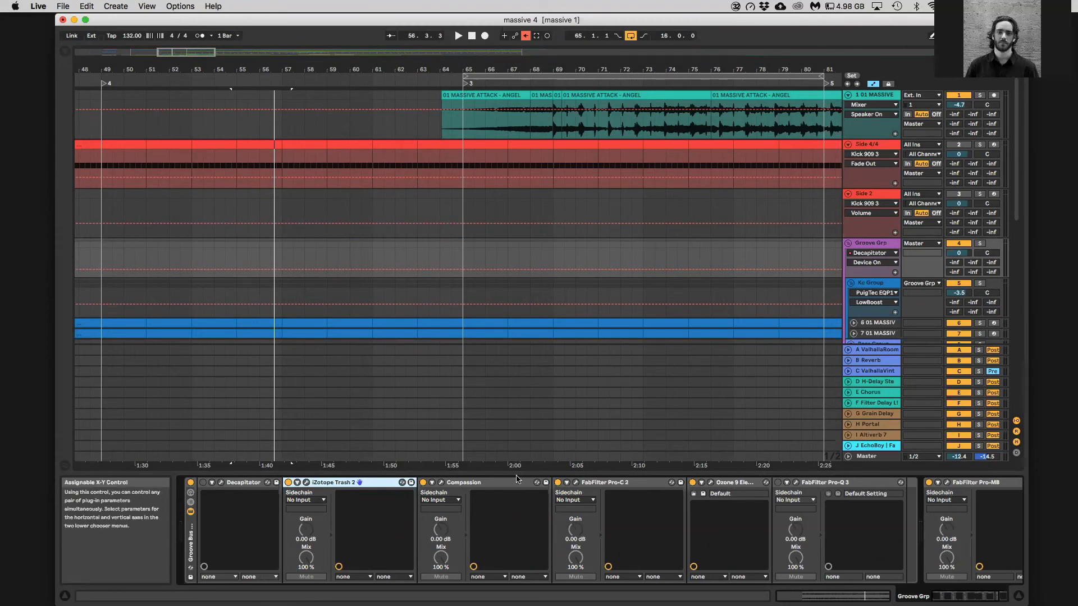
Add the DC8C3 compressor from the custom VST Compressor folder to the end of the Groove Grp chain
left_click(66, 52)
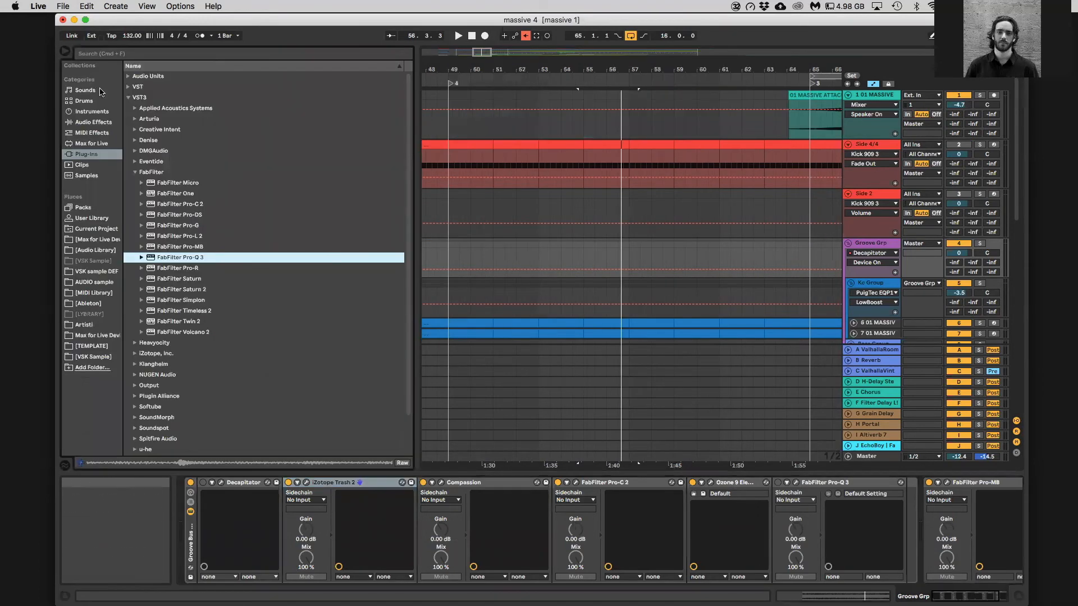
left_click(128, 98)
left_click(128, 86)
left_click(136, 108)
left_click(135, 107)
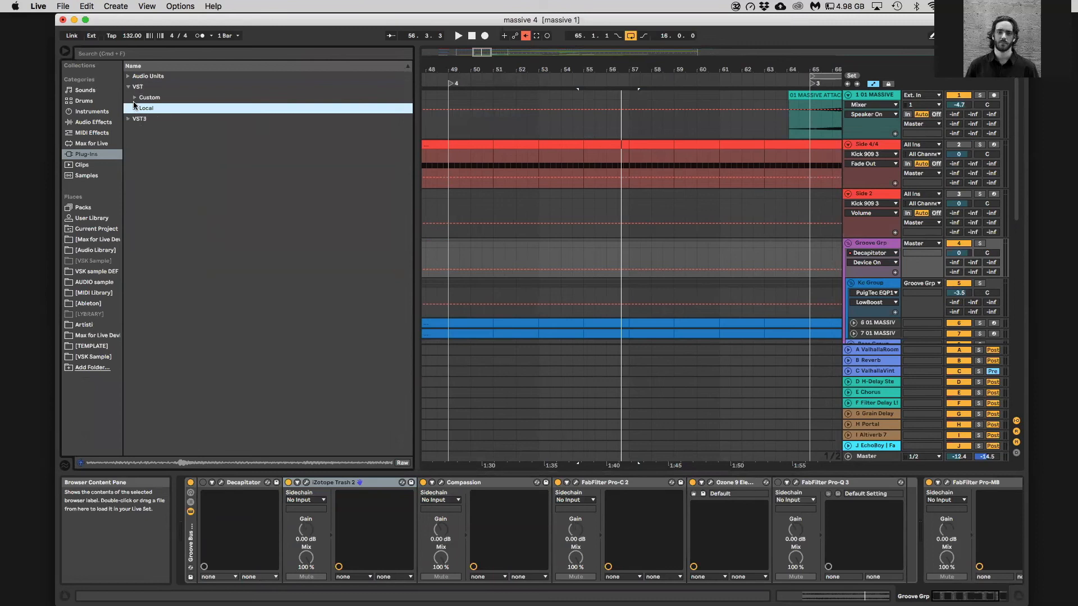
left_click(135, 98)
left_click(141, 108)
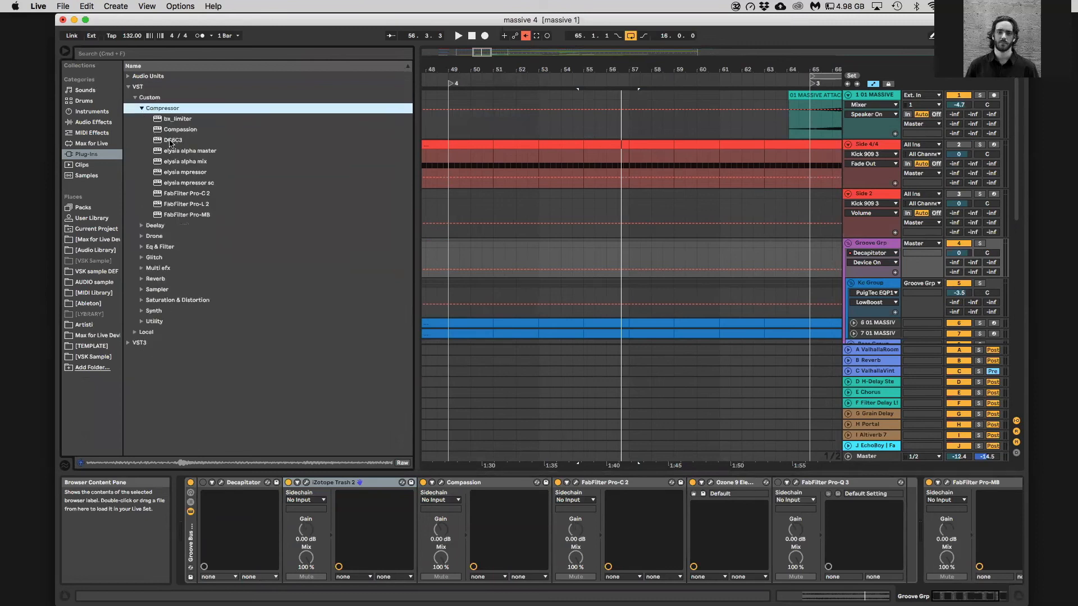
left_click(171, 141)
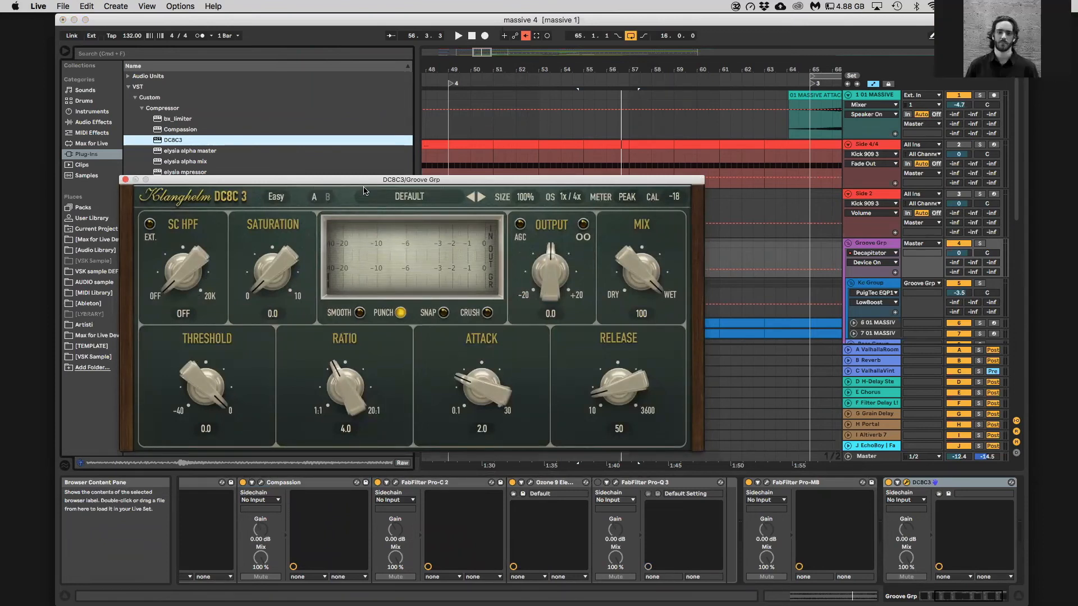
left_click(125, 180)
Browse the FabFilter plug-ins in the VST3 folder and hide the browser
left_click(129, 87)
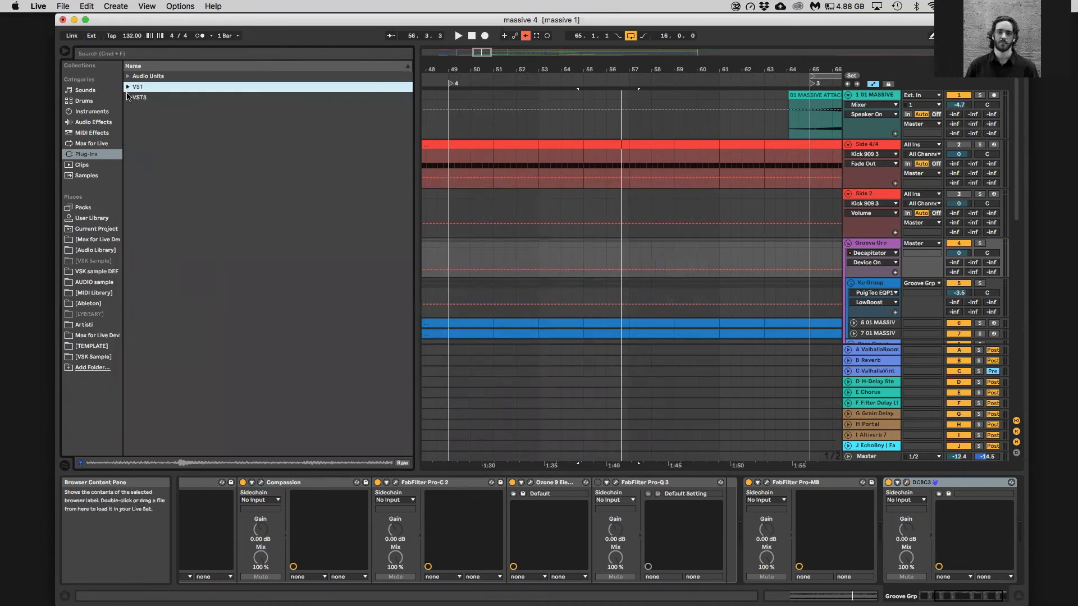
left_click(129, 97)
left_click(135, 172)
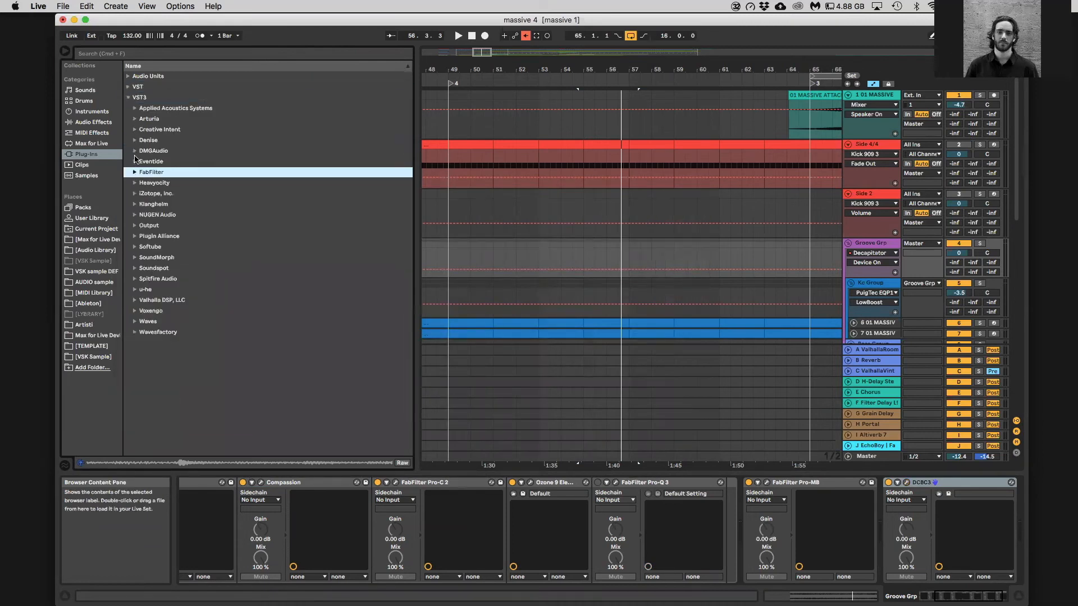
left_click(134, 172)
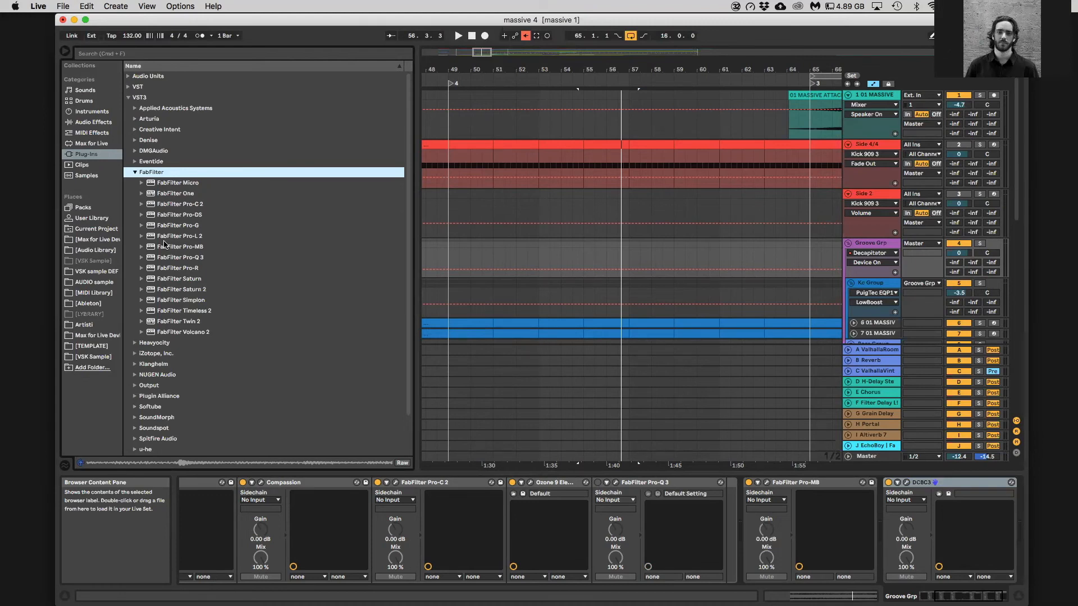
left_click(65, 51)
Solo the Bass Group inside Groove Grp and play it
scroll(713, 337, "down", 5)
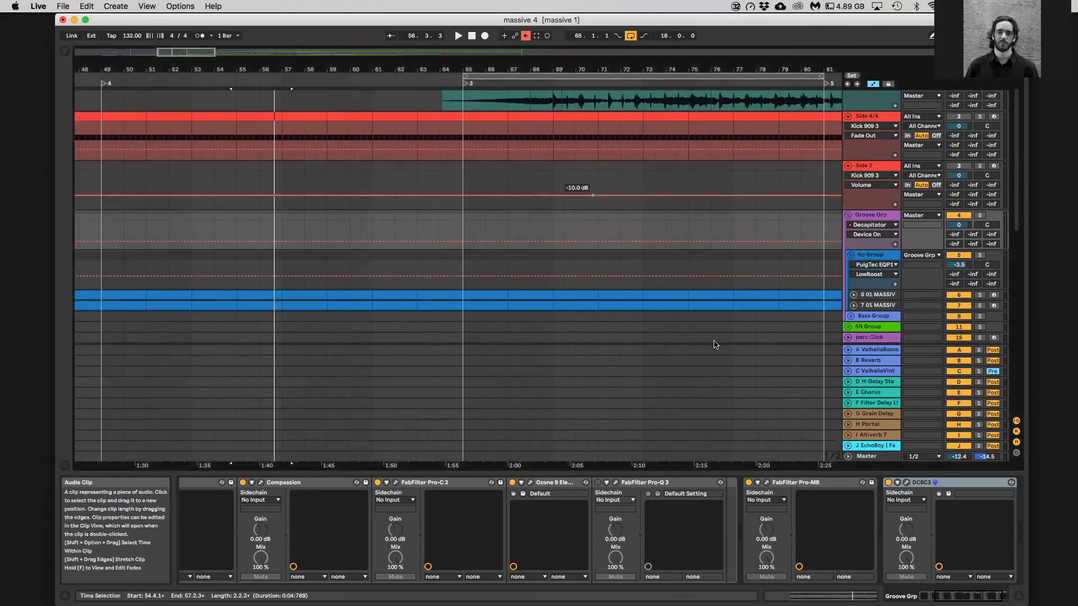
scroll(716, 189, "up", 4)
scroll(968, 271, "down", 1)
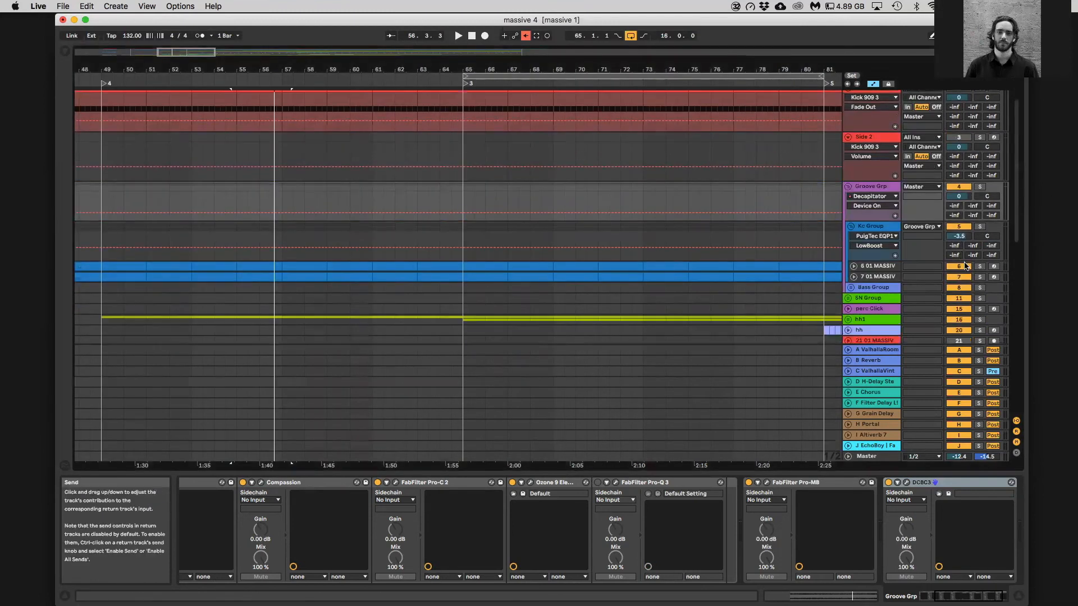
left_click(980, 282)
key("space")
Play the arrangement from bar 68 and solo the first Massive Attack - Angel track
scroll(944, 284, "up", 3)
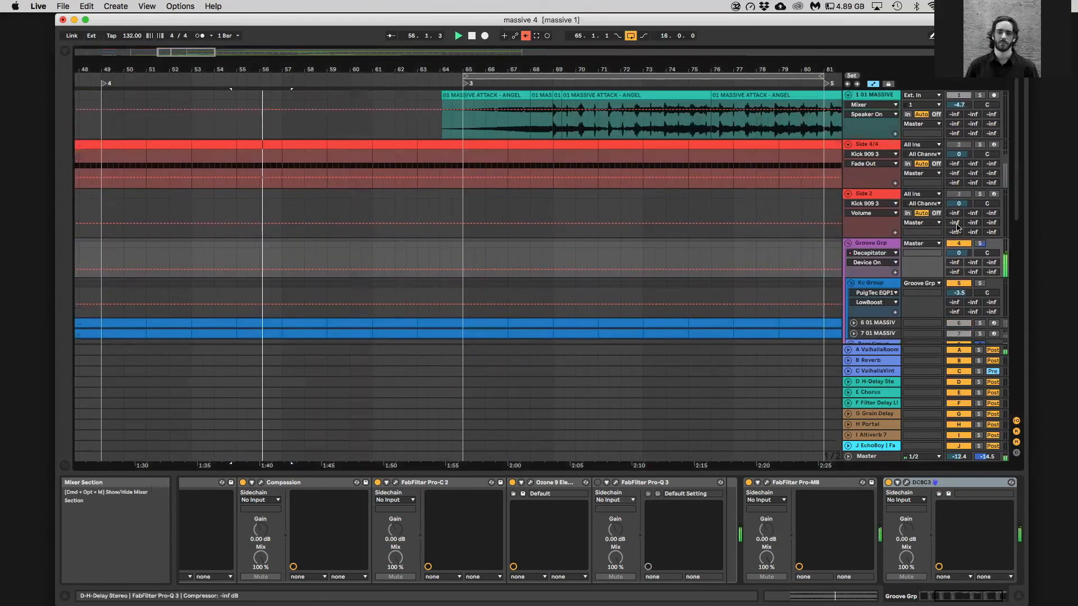
left_click(530, 125)
key("space")
left_click(980, 95)
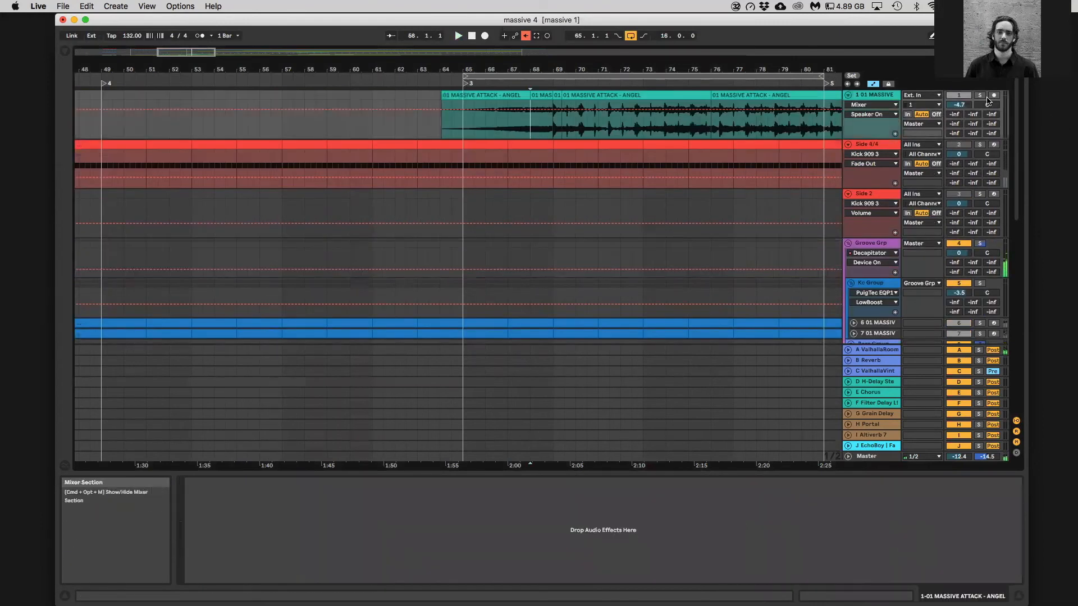
Stop playback and look through the arrangement's tracks and clips from Groove Grp down to track 43
key("space")
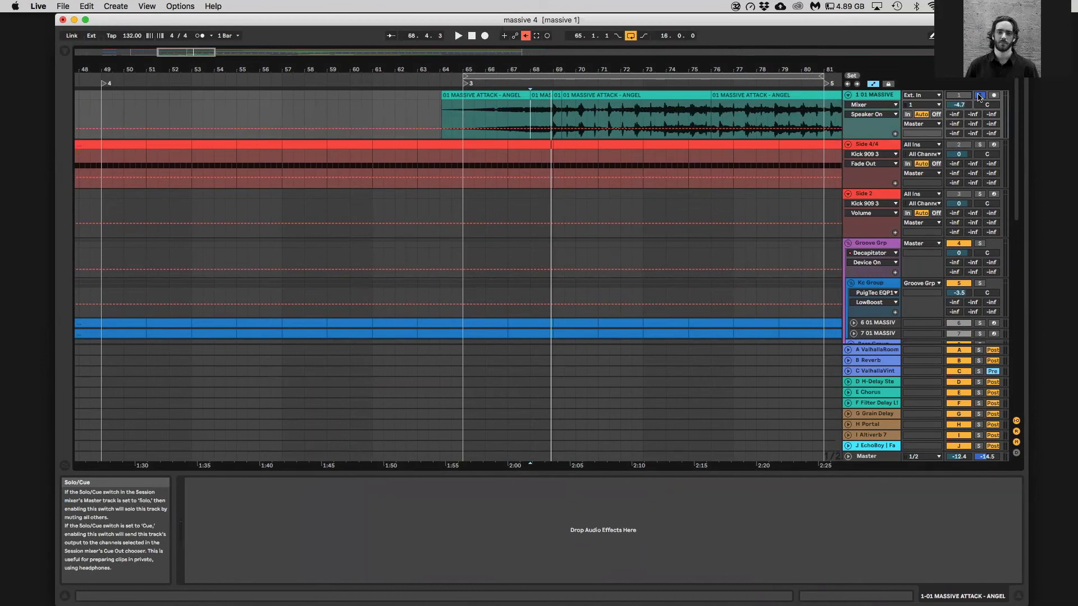
left_click_drag(204, 63, 407, 56)
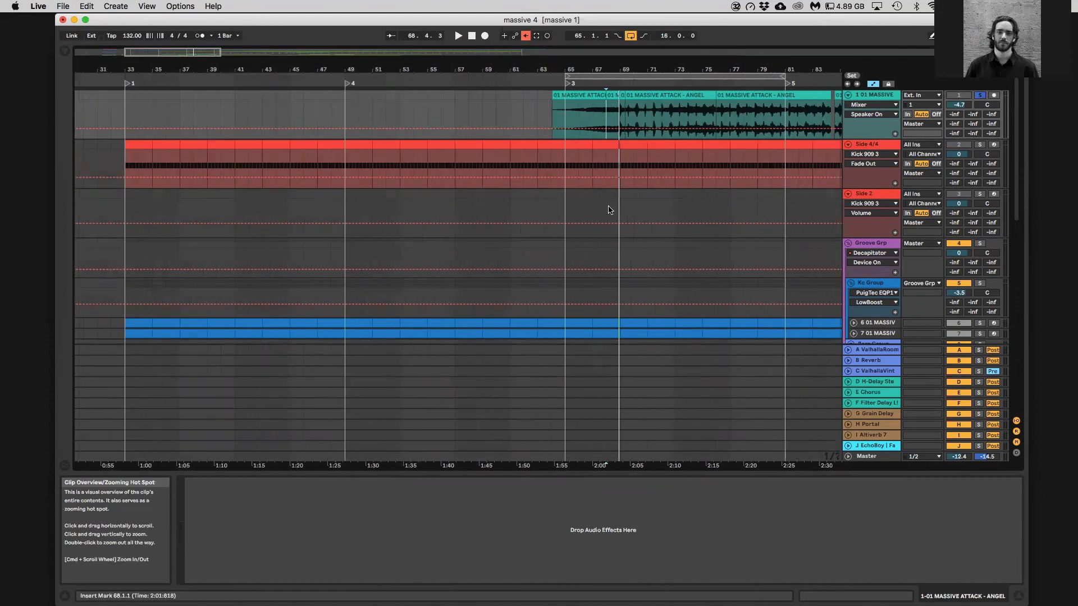
scroll(608, 209, "down", 5)
scroll(520, 229, "down", 3)
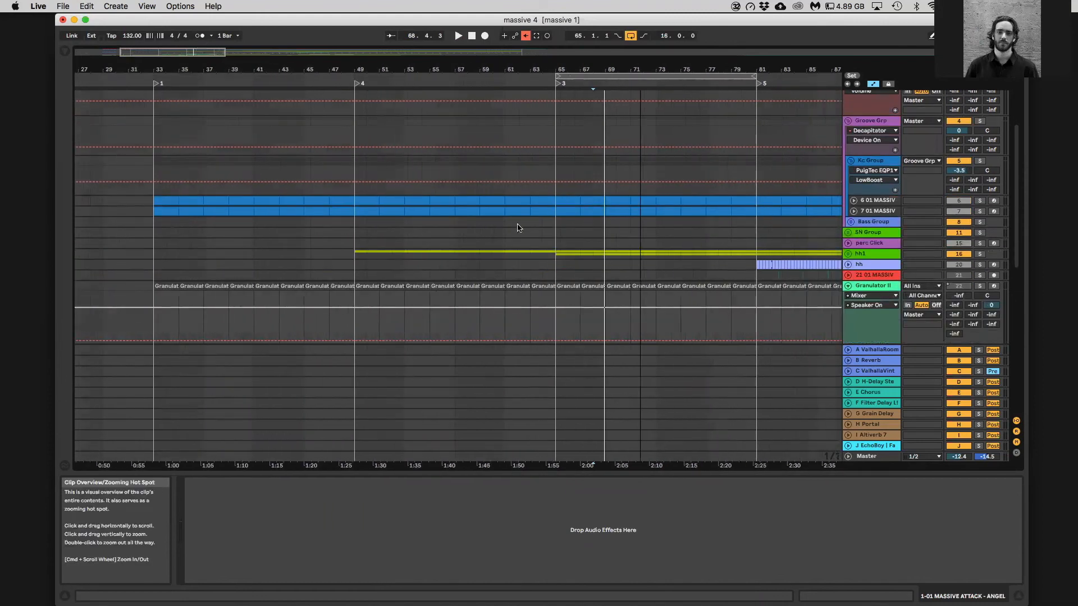
scroll(869, 215, "down", 3)
scroll(868, 216, "down", 3)
left_click_drag(279, 65, 237, 59)
scroll(765, 228, "down", 3)
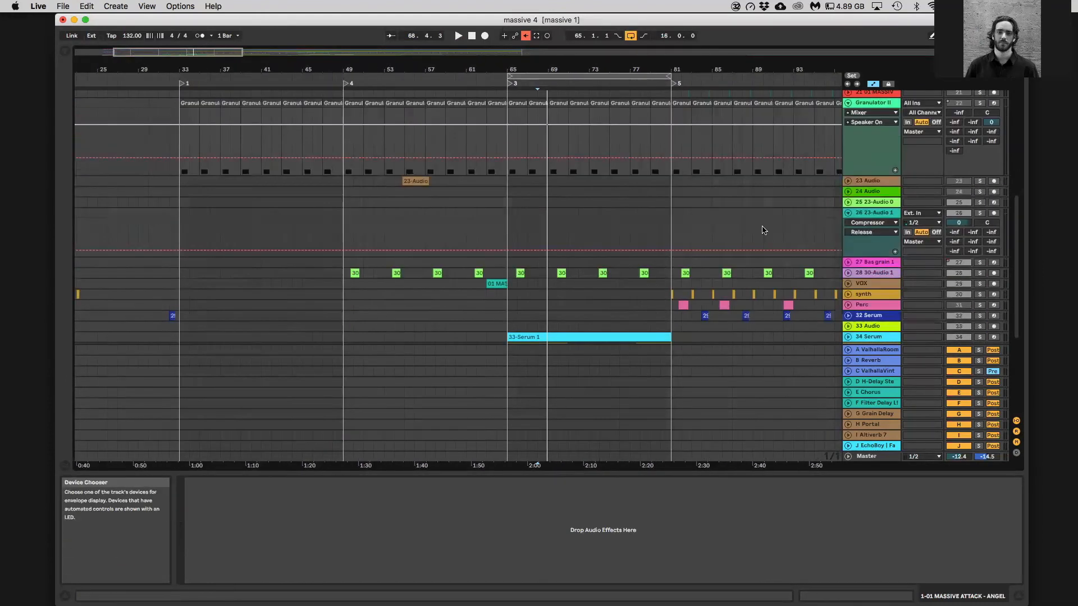
left_click_drag(494, 66, 221, 61)
scroll(645, 280, "down", 2)
scroll(724, 235, "up", 6)
scroll(729, 231, "up", 3)
scroll(752, 235, "down", 7)
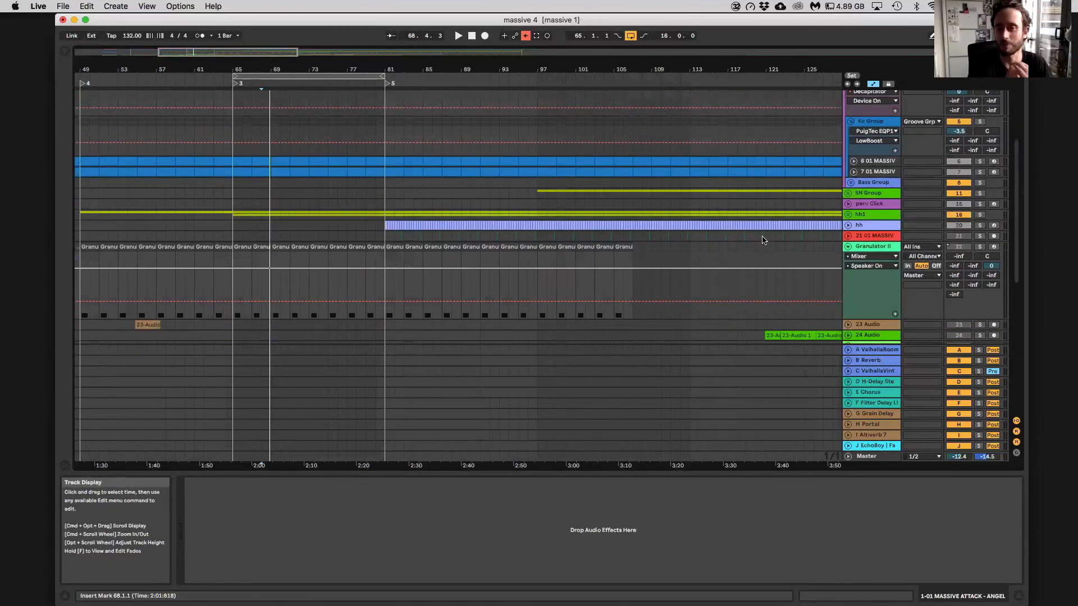
scroll(763, 240, "down", 5)
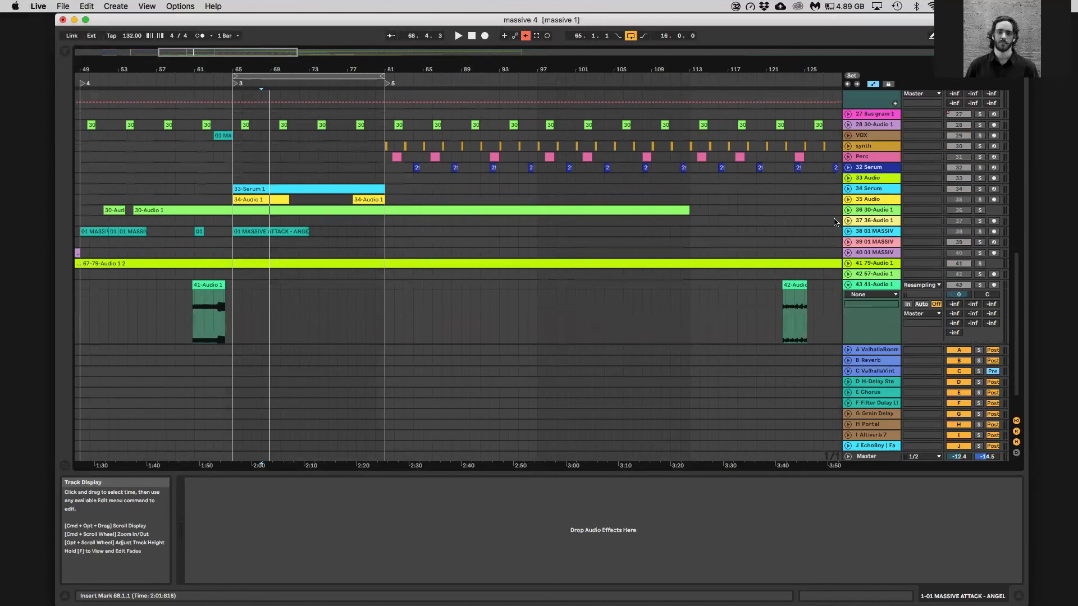
Unfold the 24 Audio track, solo it and play its clips from about bar 123
scroll(836, 222, "up", 3)
scroll(844, 205, "up", 3)
left_click(848, 179)
scroll(846, 182, "up", 1)
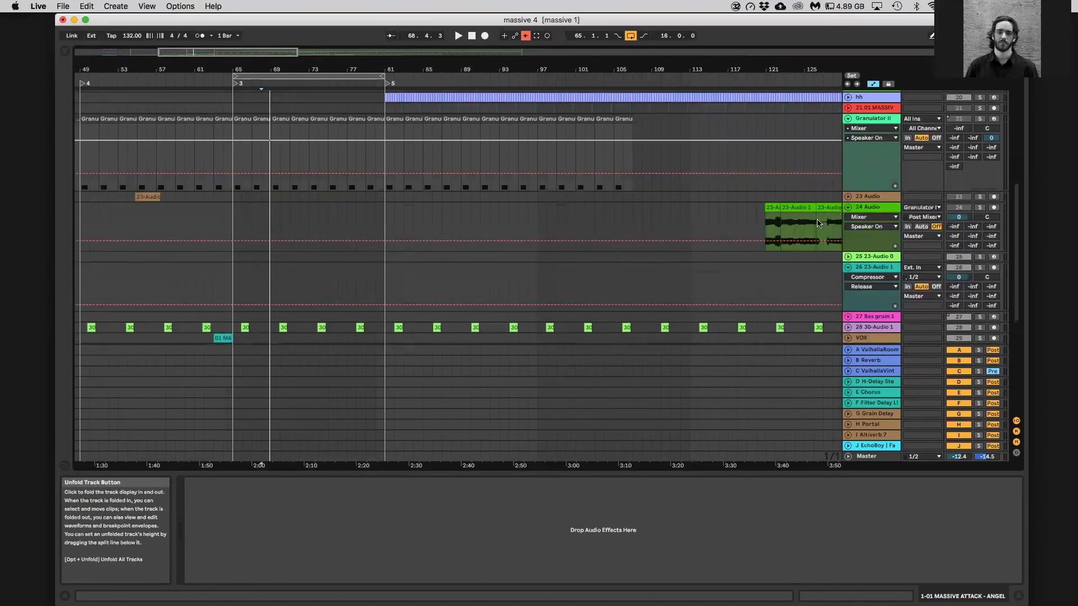
left_click(785, 226)
key("space")
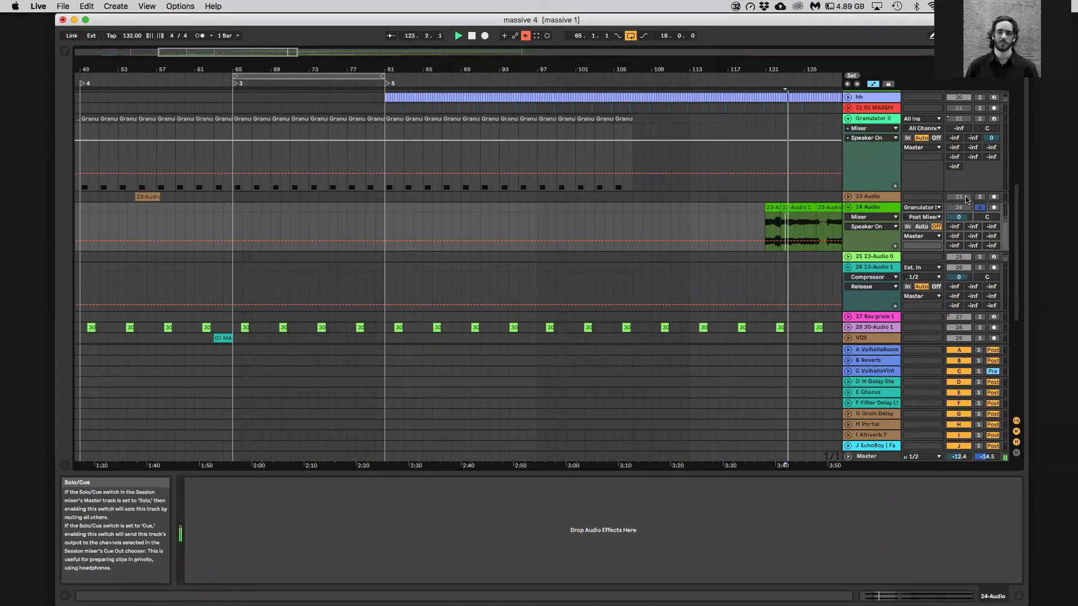
Play the long 23-Audio clip on track 24 from about bar 132 and stop
left_click_drag(258, 52, 318, 48)
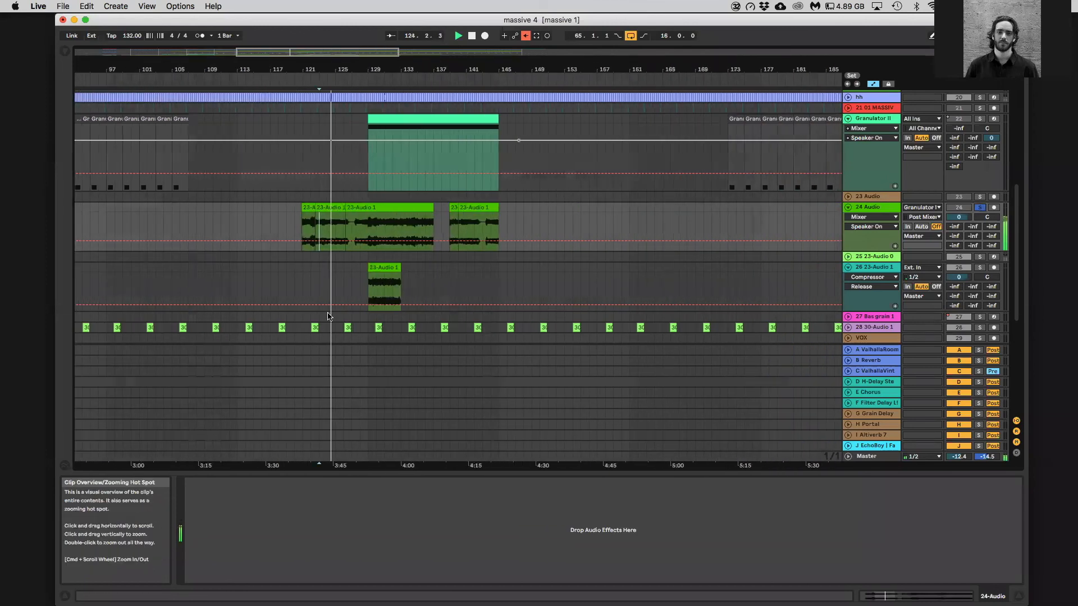
left_click(393, 226)
key("space")
key("space")
Extend the end of the long 23-Audio clip on track 24 to about bar 140 and play it from about bar 136
left_click_drag(433, 208, 459, 210)
left_click(427, 227)
key("space")
key("space")
Play the last 23-Audio clip on track 24 from bar 141 and stop
left_click(456, 209)
left_click(466, 222)
key("space")
key("space")
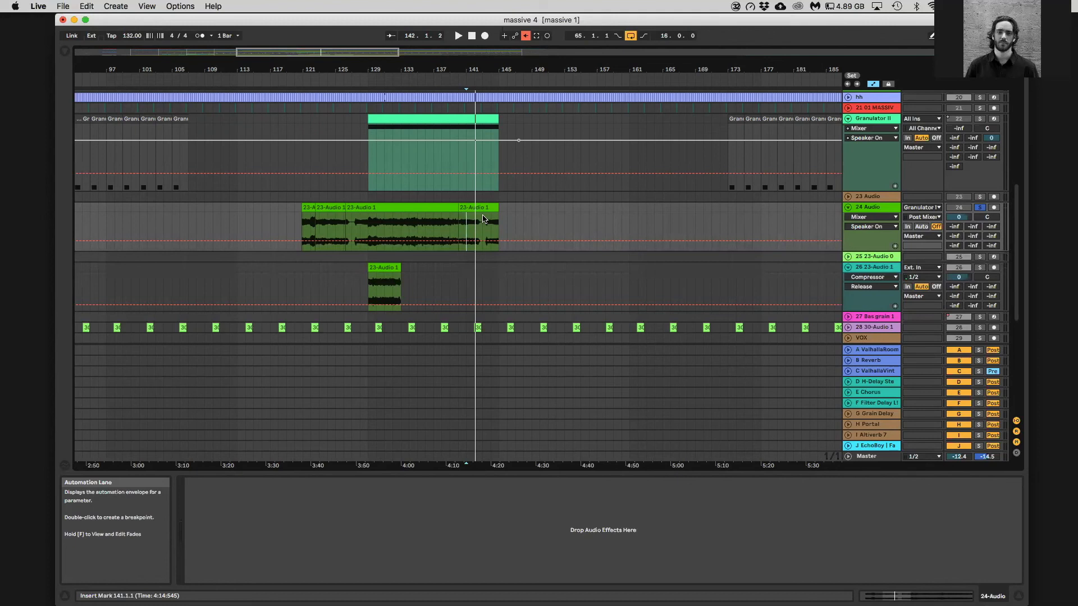
Switch to Chrome and search Google for "piston honda mk3"
mouse_move(1077, 605)
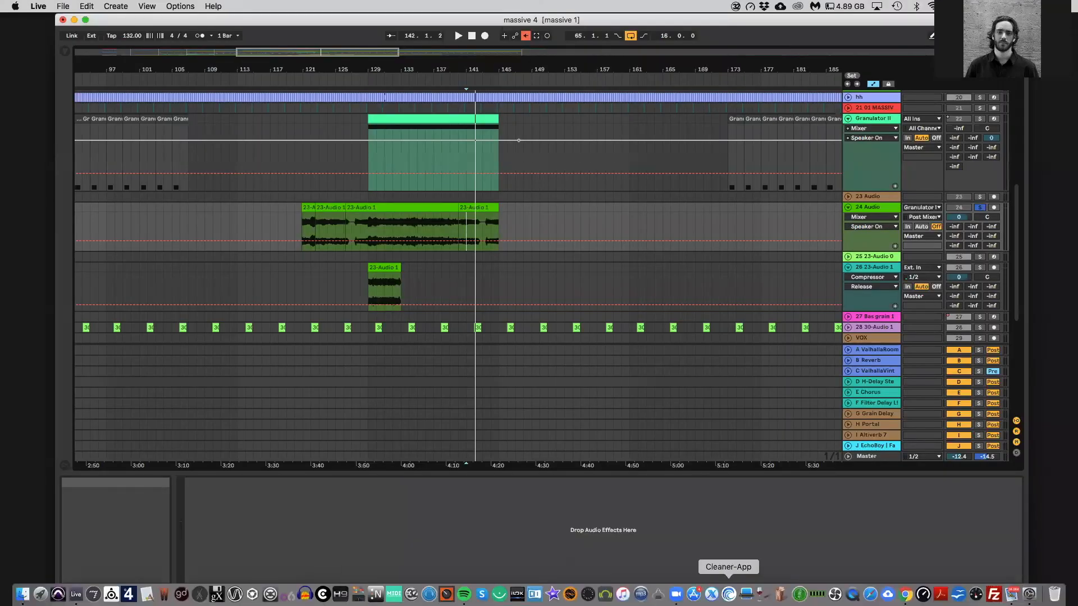
left_click(904, 594)
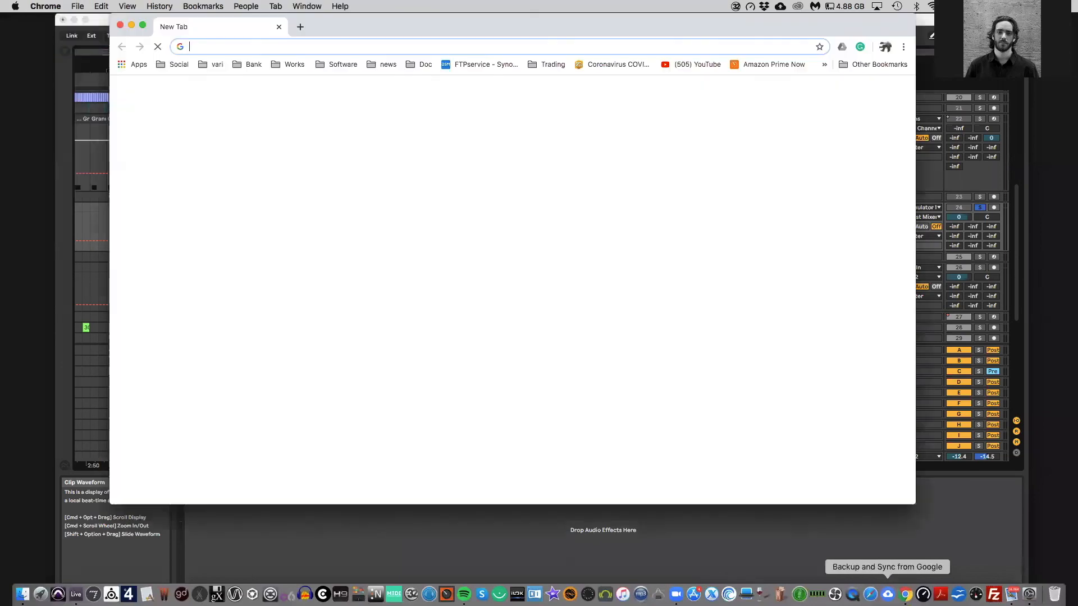
left_click_drag(222, 31, 224, 91)
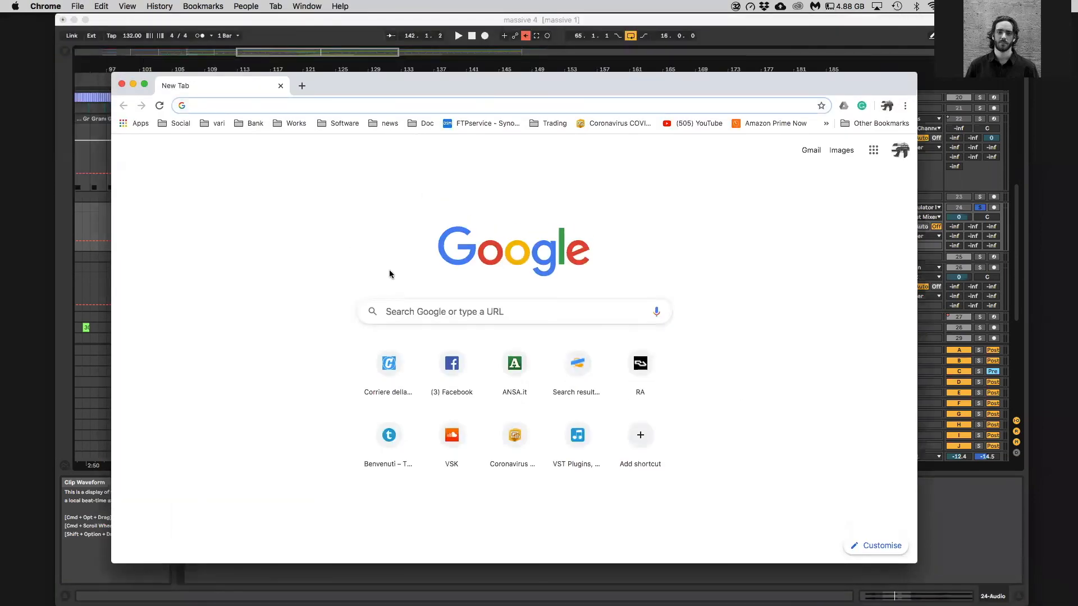
type("piston ")
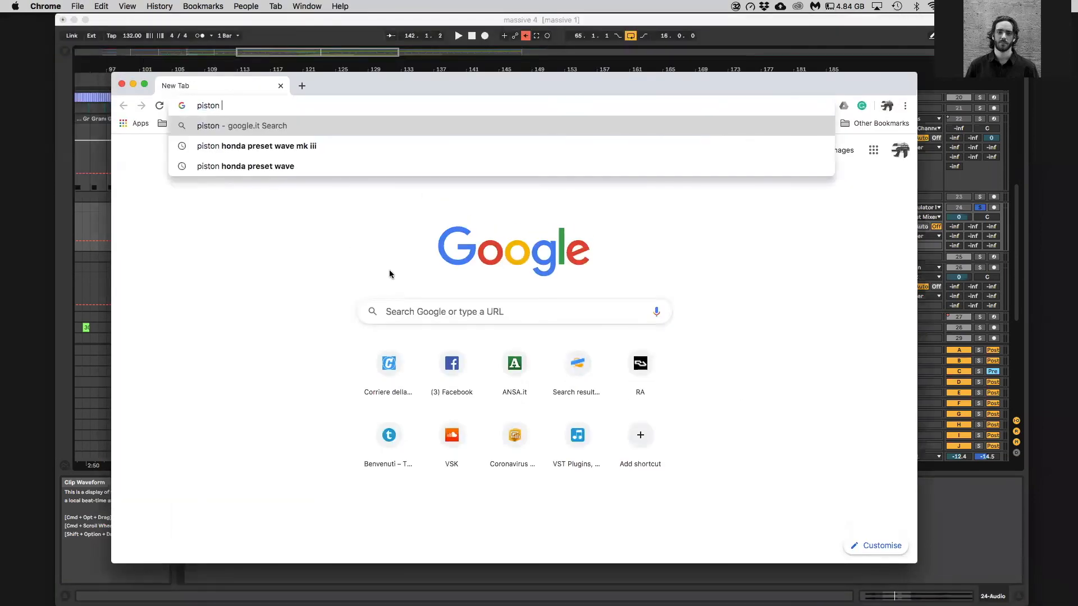
type("honda mk3")
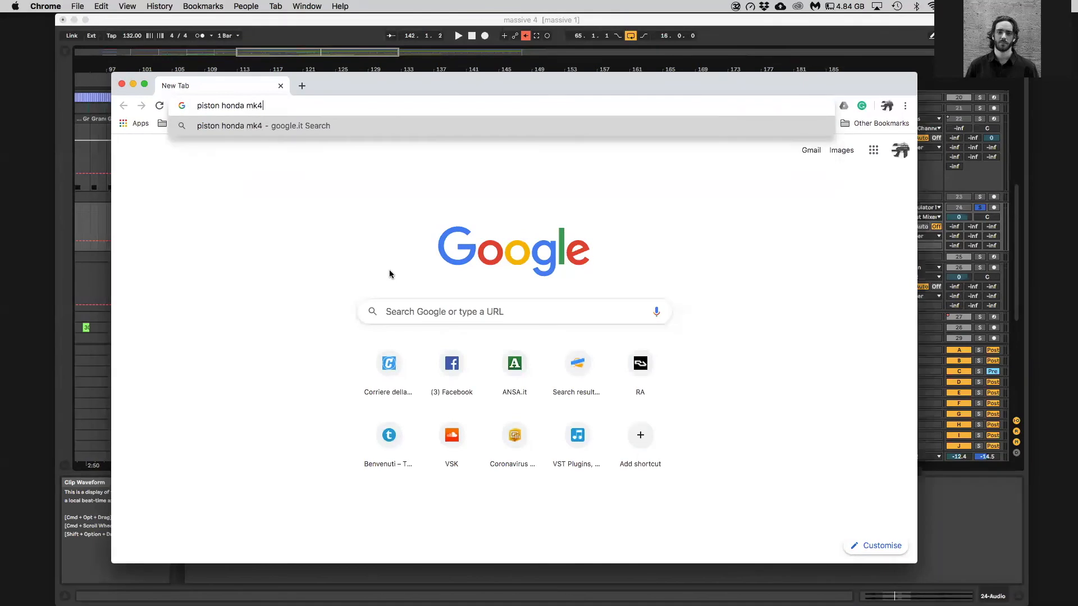
key("Return")
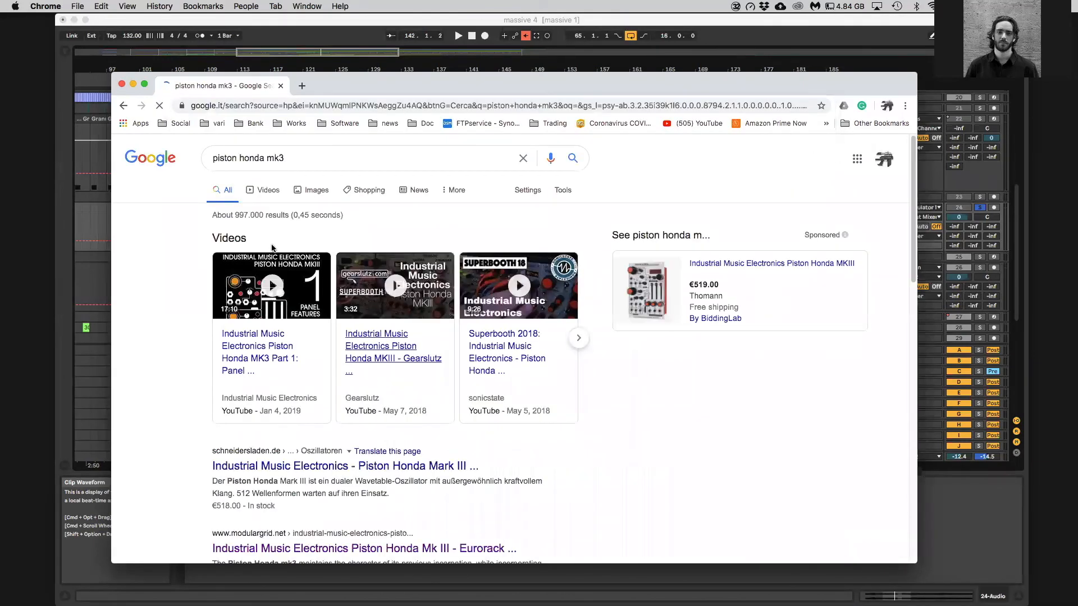
View Thomann's Industrial Music Electronics Piston Honda MKIII page, accepting its cookies, and switch back to Live
left_click(635, 325)
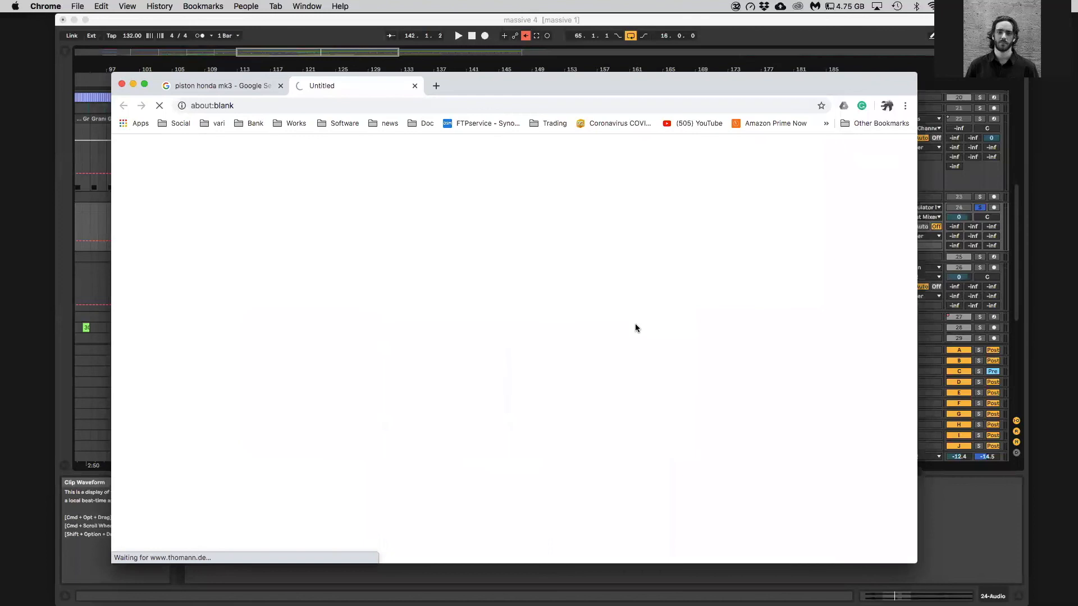
left_click_drag(457, 87, 537, 137)
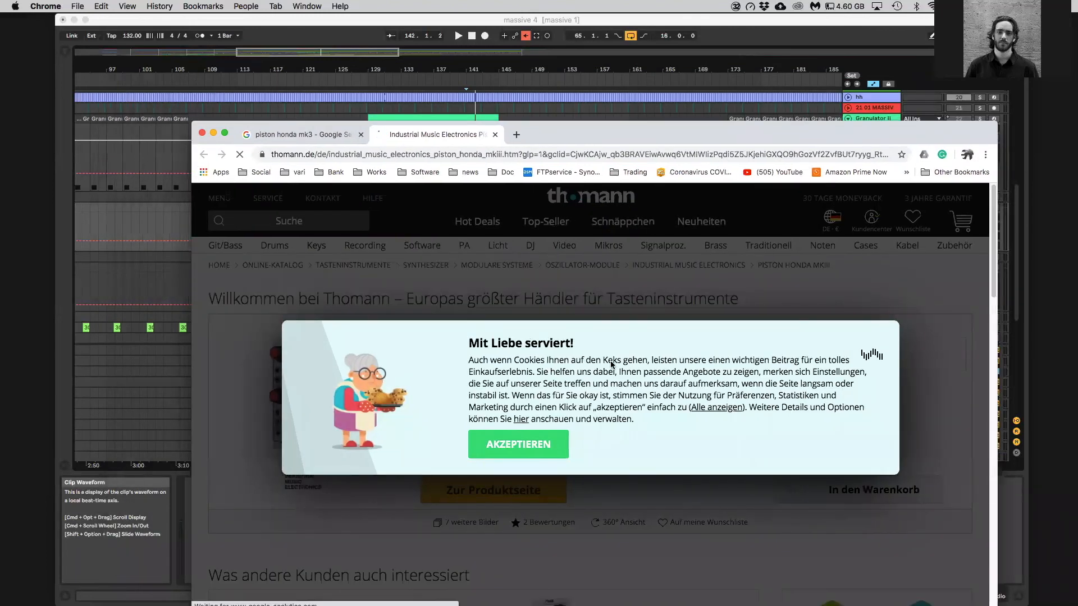
left_click_drag(769, 128, 770, 54)
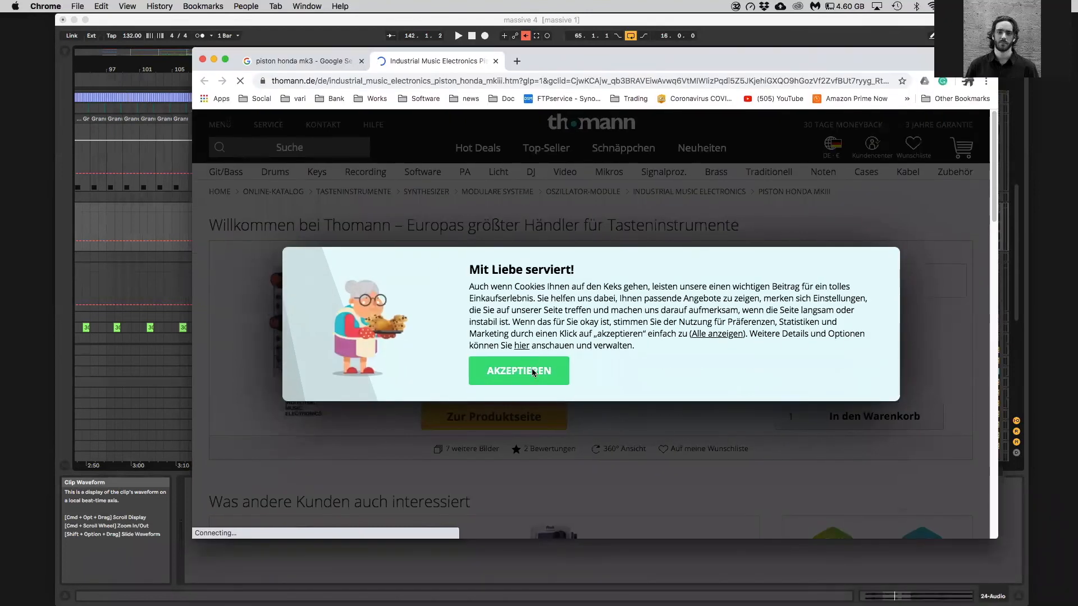
left_click(559, 364)
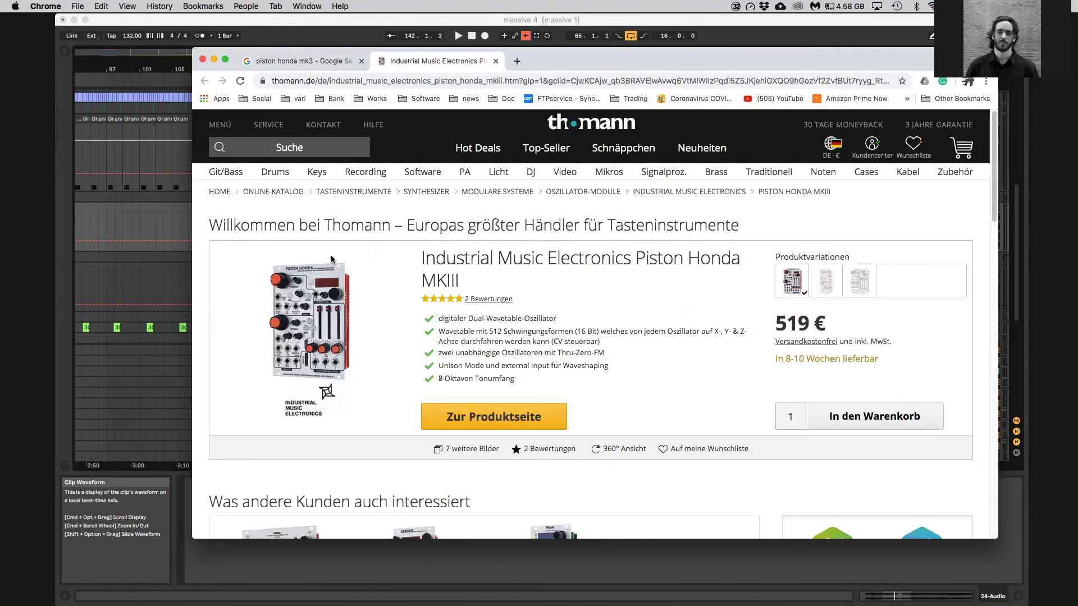
left_click(165, 226)
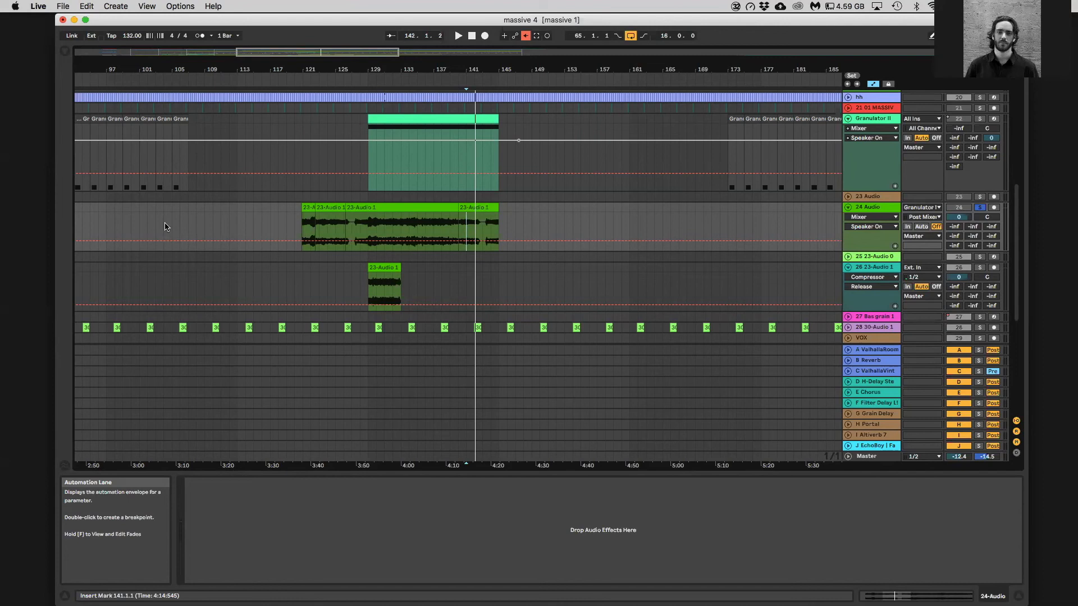
Show the browser and collapse the FabFilter folder under VST3
left_click(65, 51)
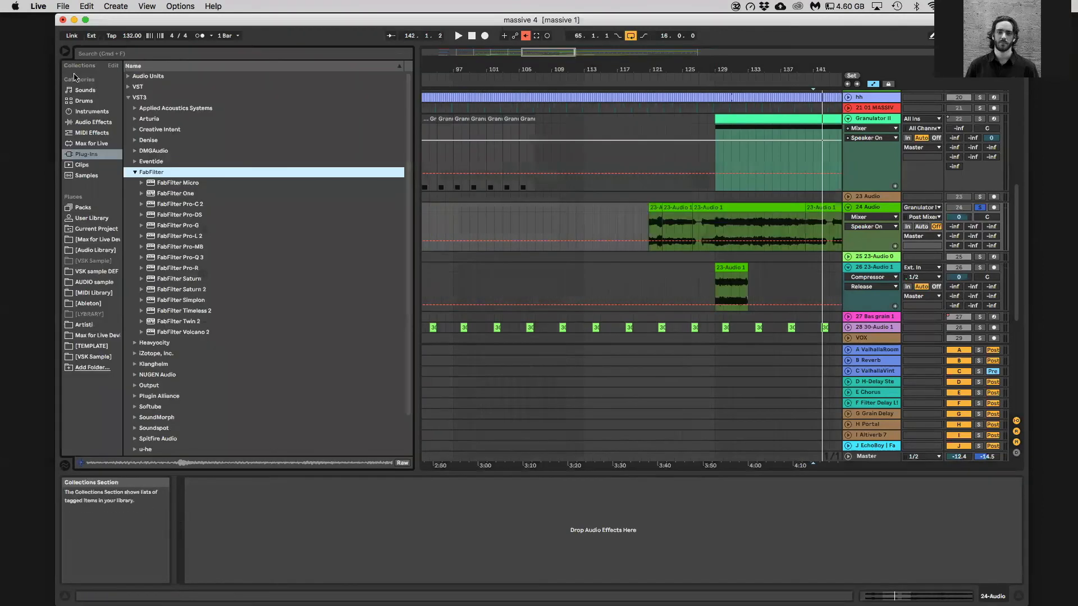
left_click(138, 171)
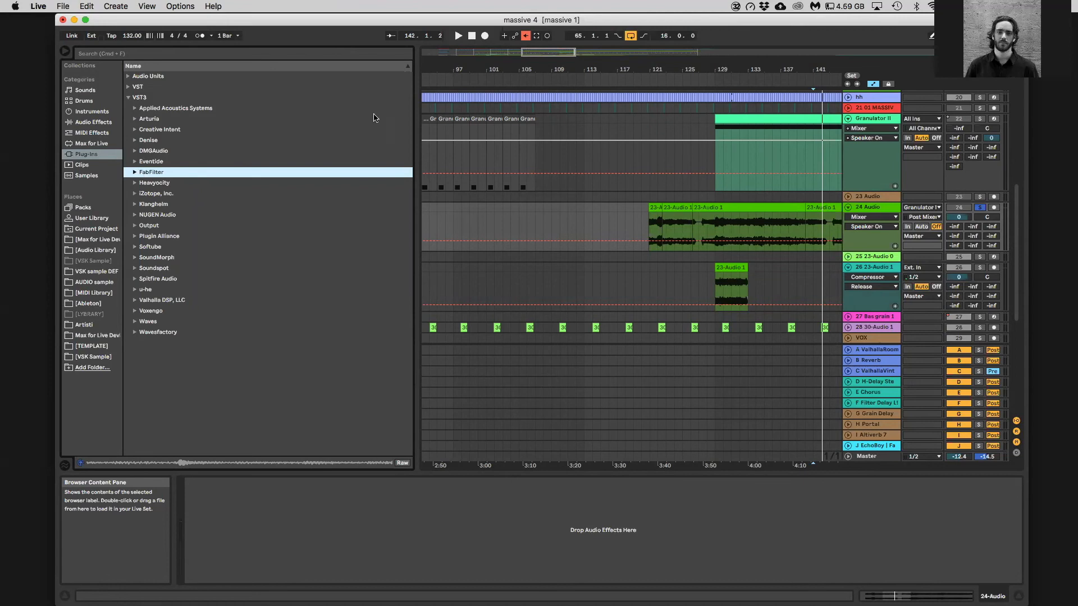
scroll(520, 163, "up", 4)
scroll(525, 174, "down", 5)
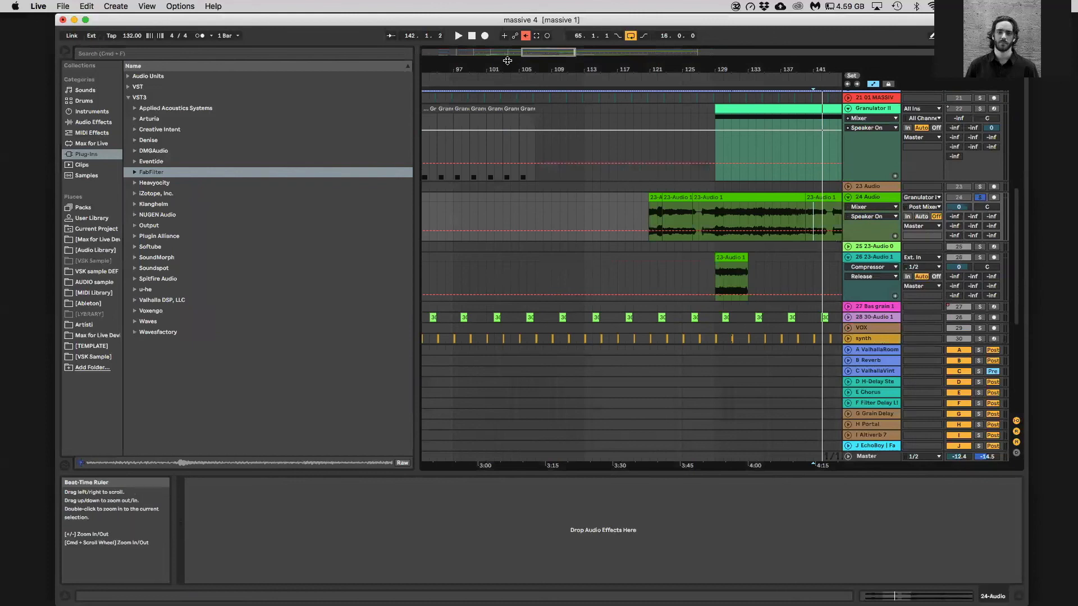
Solo the 27 Bas grain 1 track during playback, unfold it and arm it for recording
left_click_drag(510, 62, 491, 35)
scroll(871, 138, "up", 1)
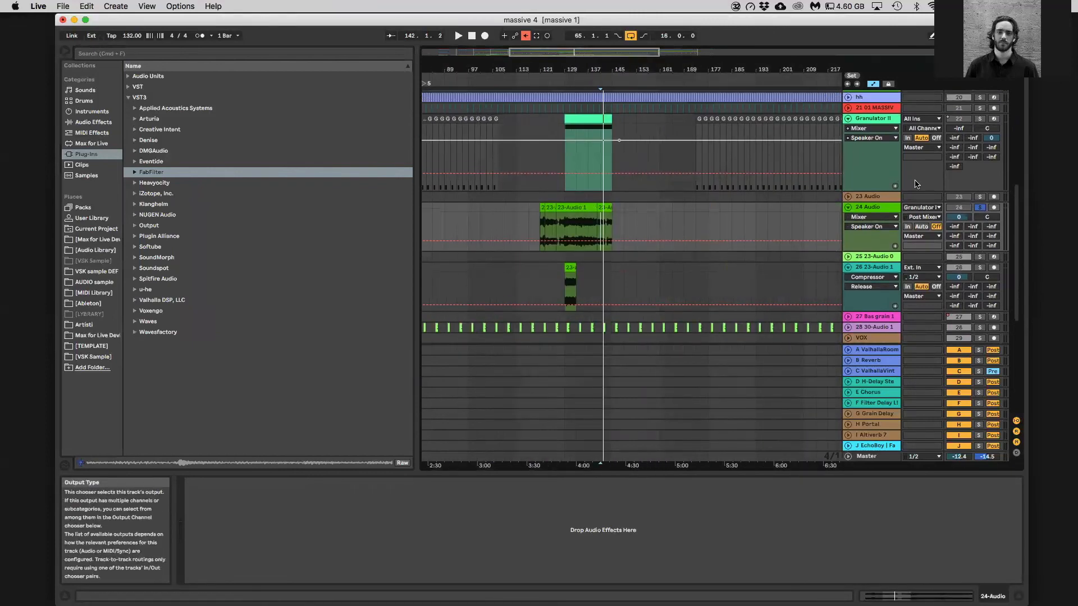
scroll(949, 270, "down", 2)
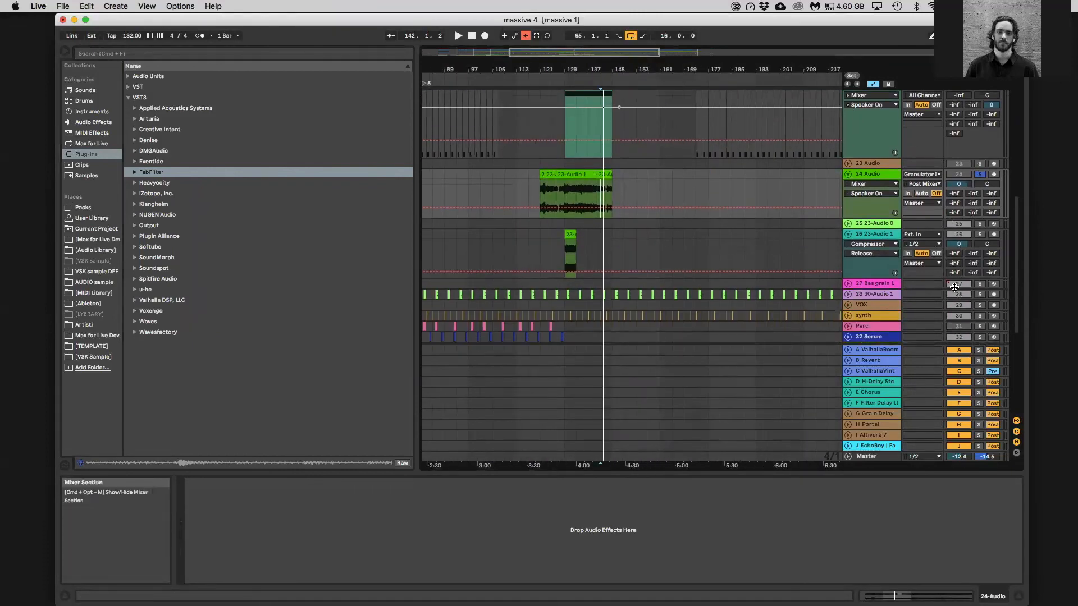
scroll(956, 287, "up", 2)
key("space")
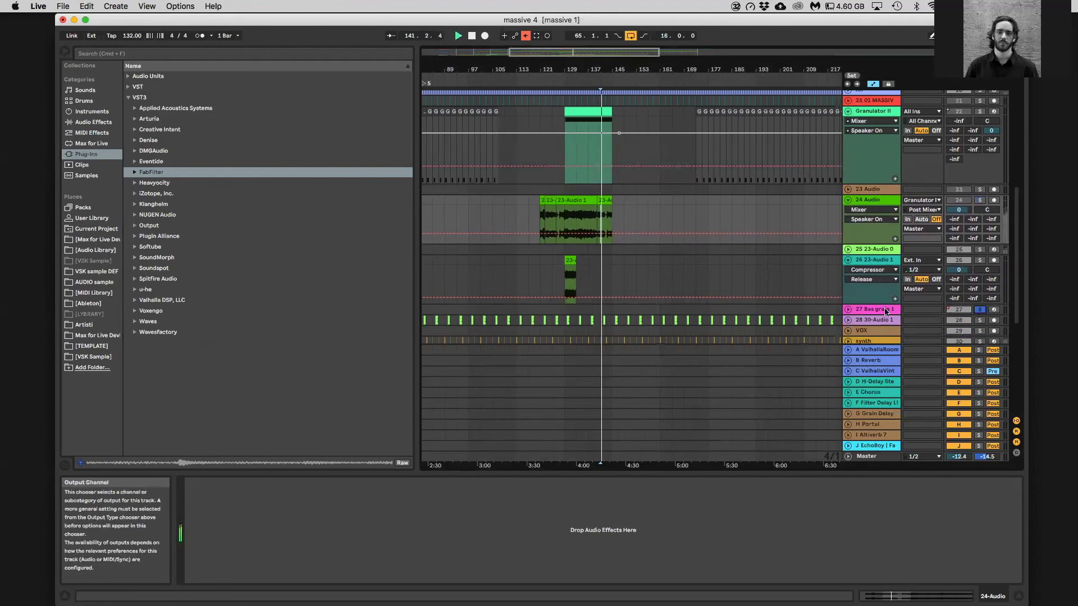
left_click(858, 310)
left_click(848, 309)
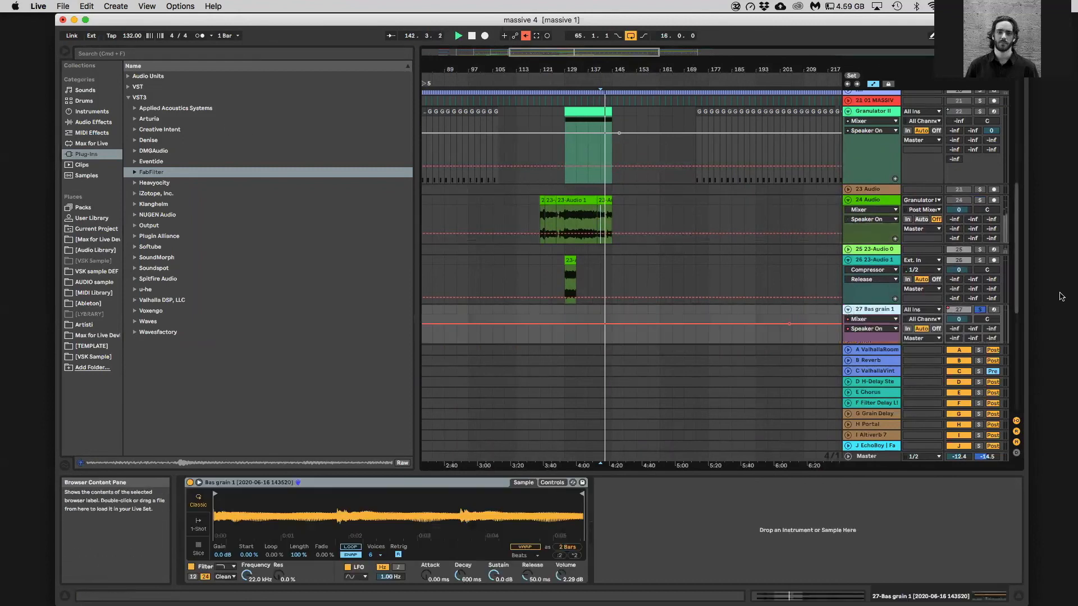
left_click(995, 310)
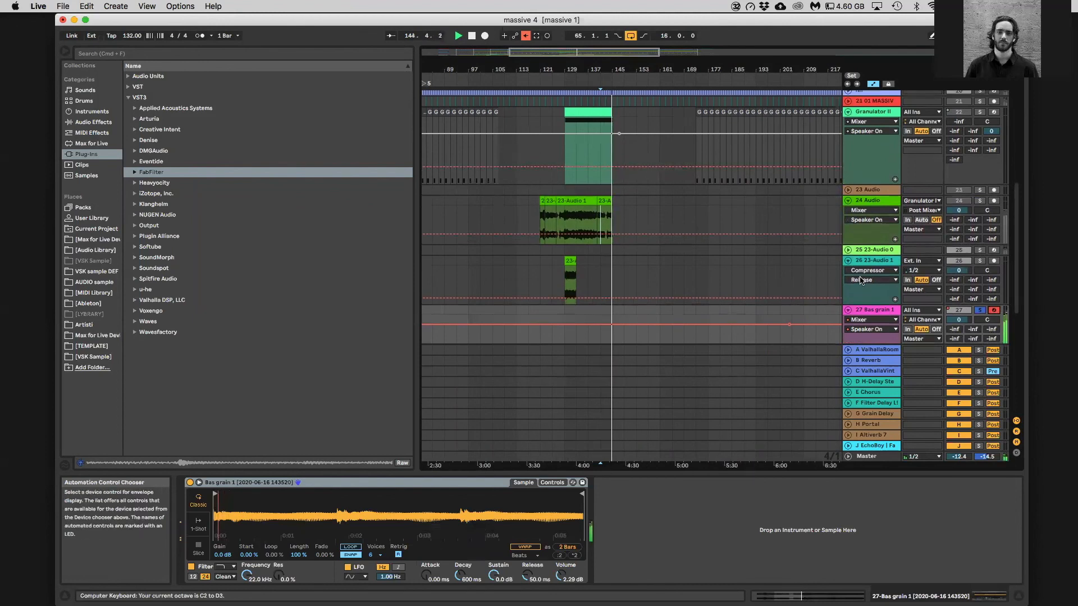
Open the IXL Spectrum Analyzer on the Master track, move its window clear of the track controls and play the soloed Bass Group
left_click(887, 456)
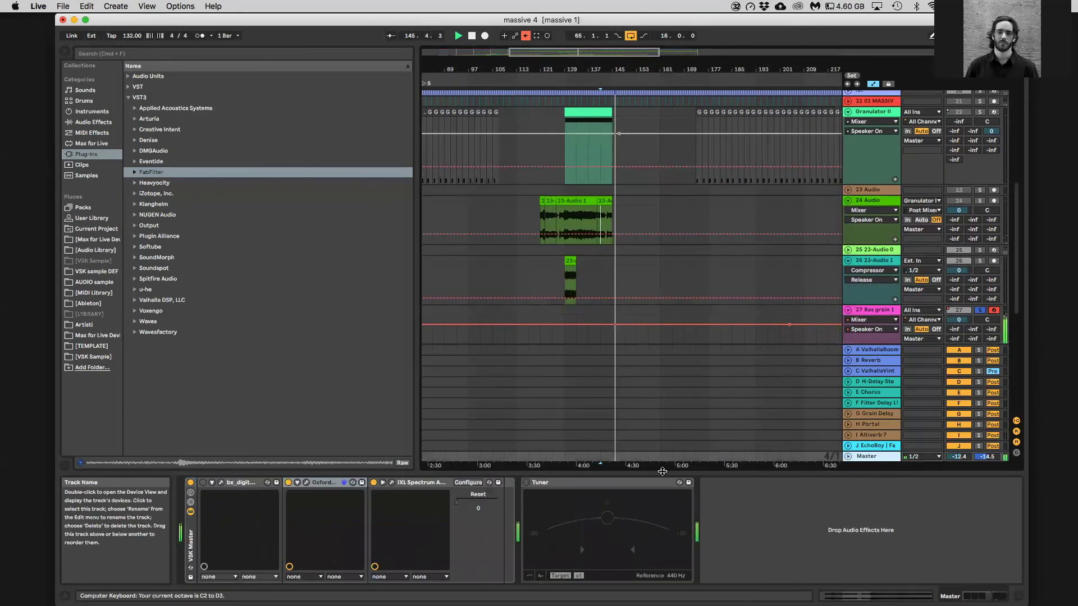
left_click(392, 482)
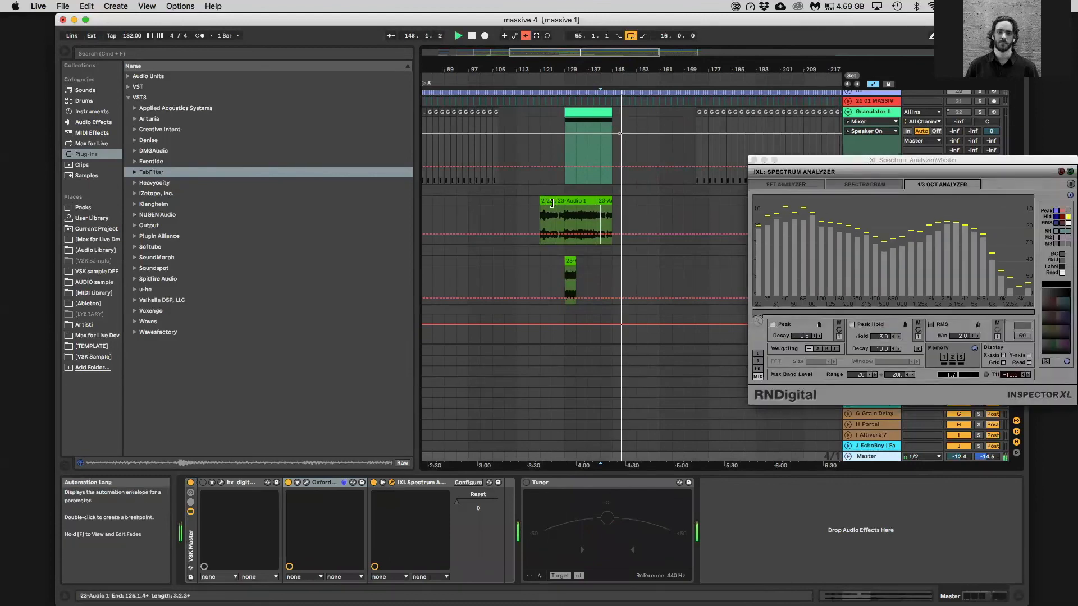
scroll(921, 140, "up", 5)
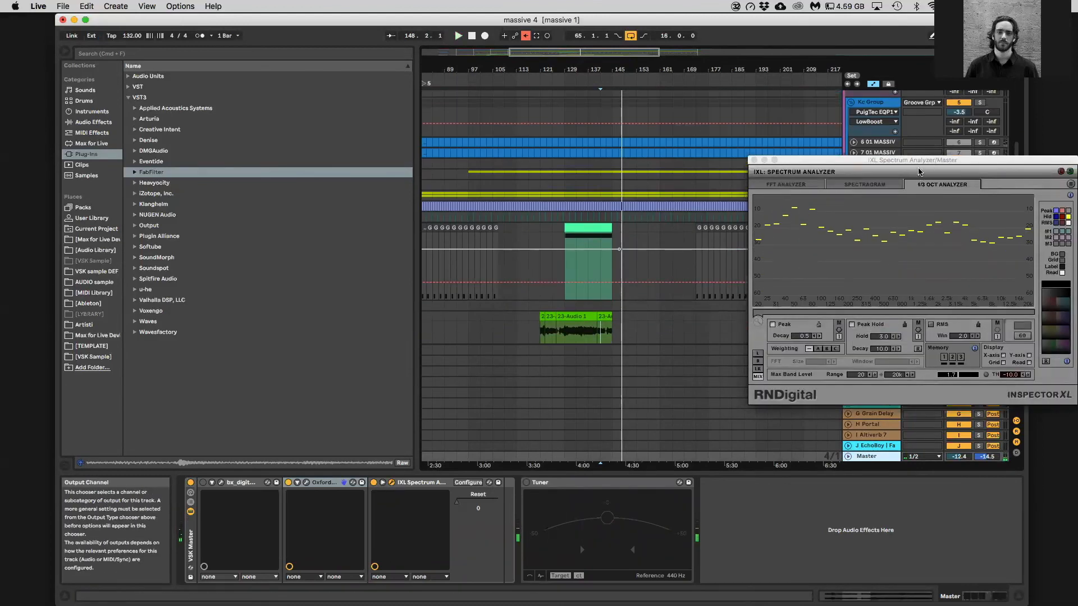
left_click_drag(919, 172, 916, 276)
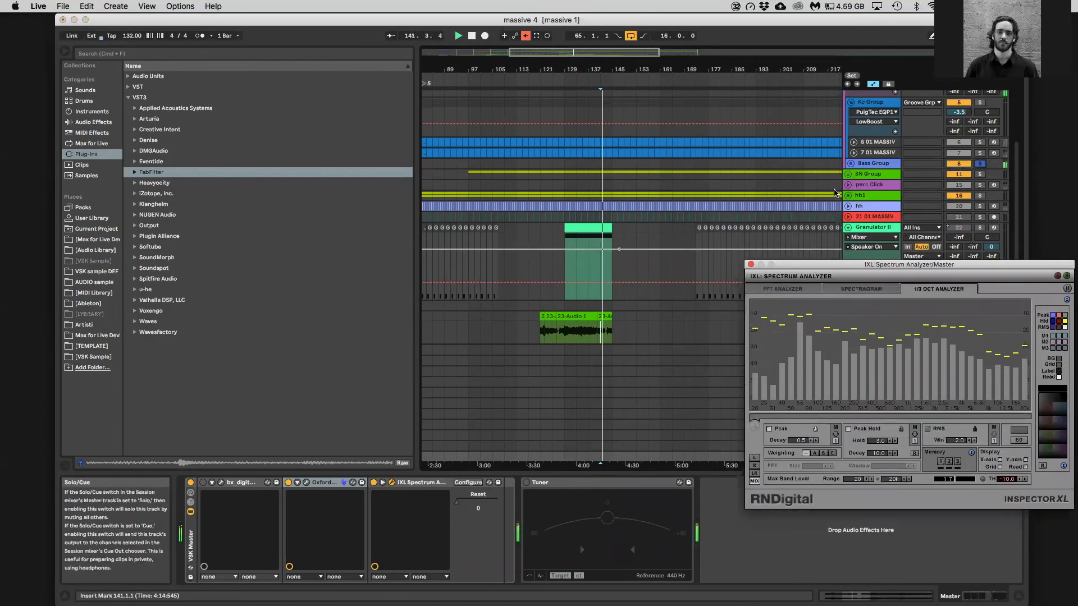
Stop playback, solo the 27 Bas grain 1 track again and show its sampler device
scroll(748, 279, "down", 4)
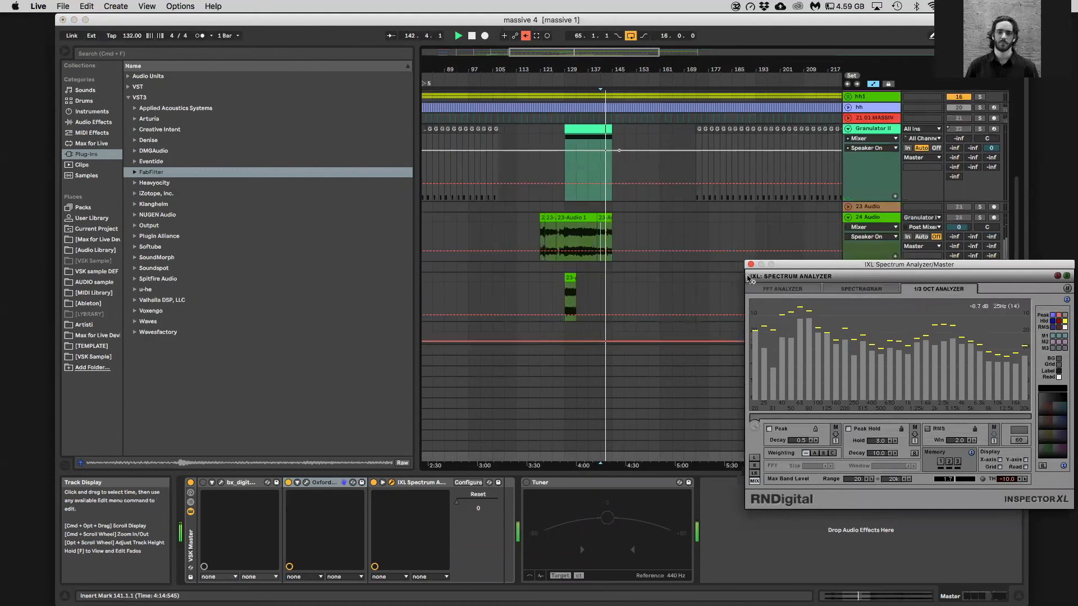
scroll(633, 204, "down", 1)
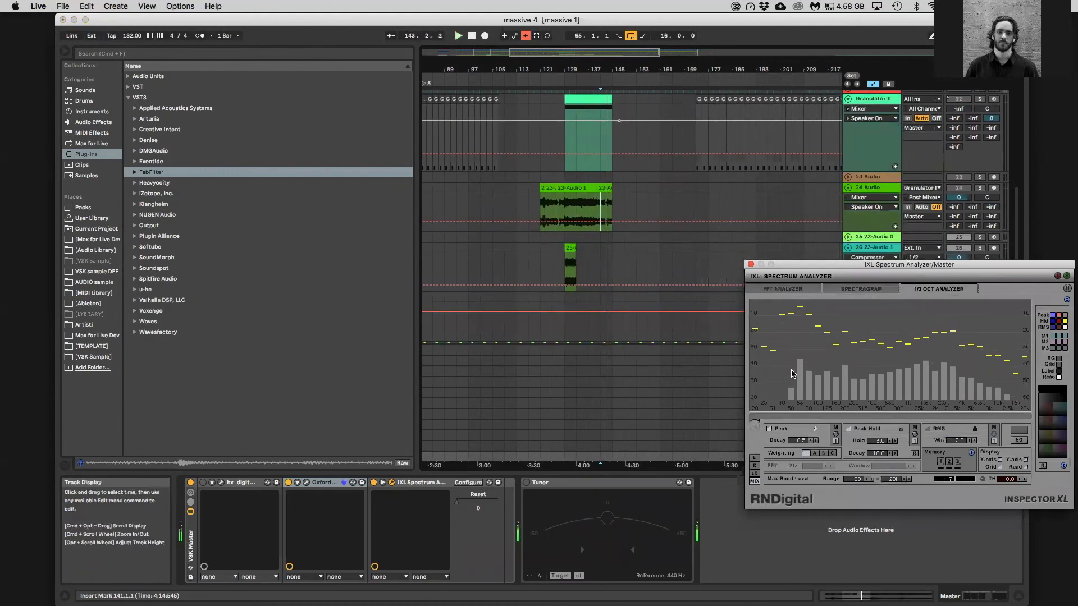
scroll(702, 224, "down", 4)
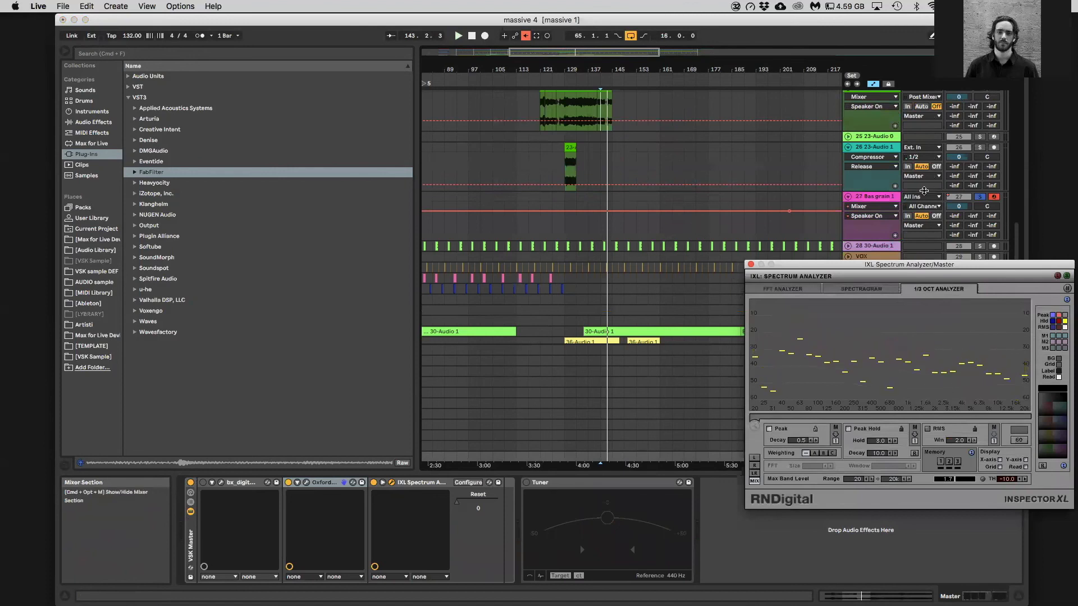
left_click(891, 198)
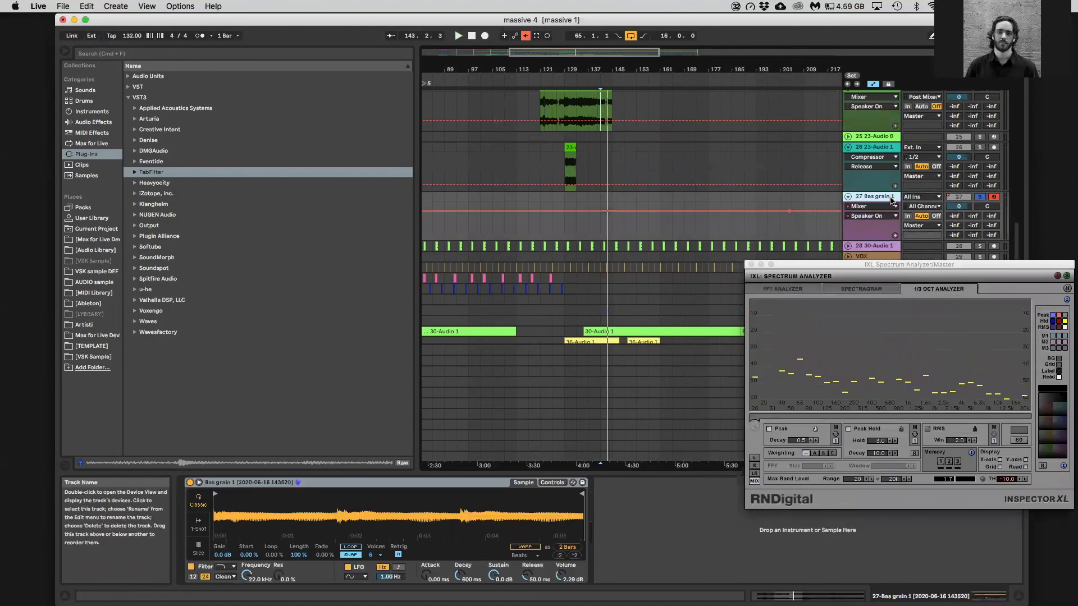